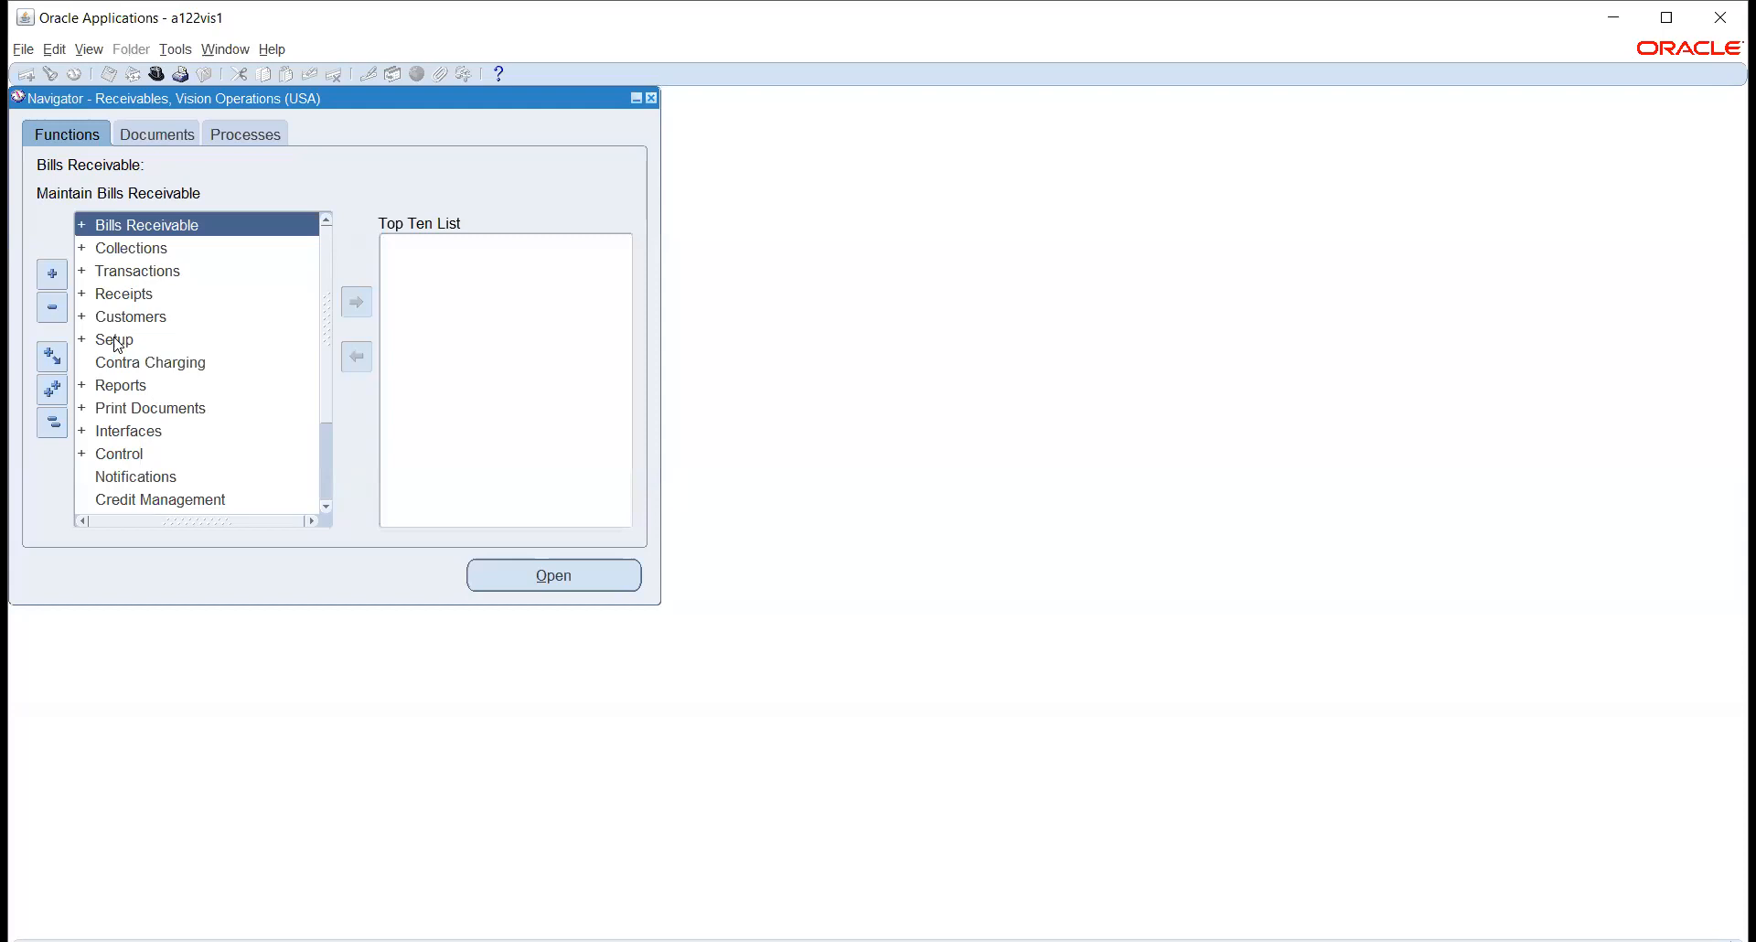
Open the System Options form from the System functions under Setup in the Receivables navigator.
double_click(114, 343)
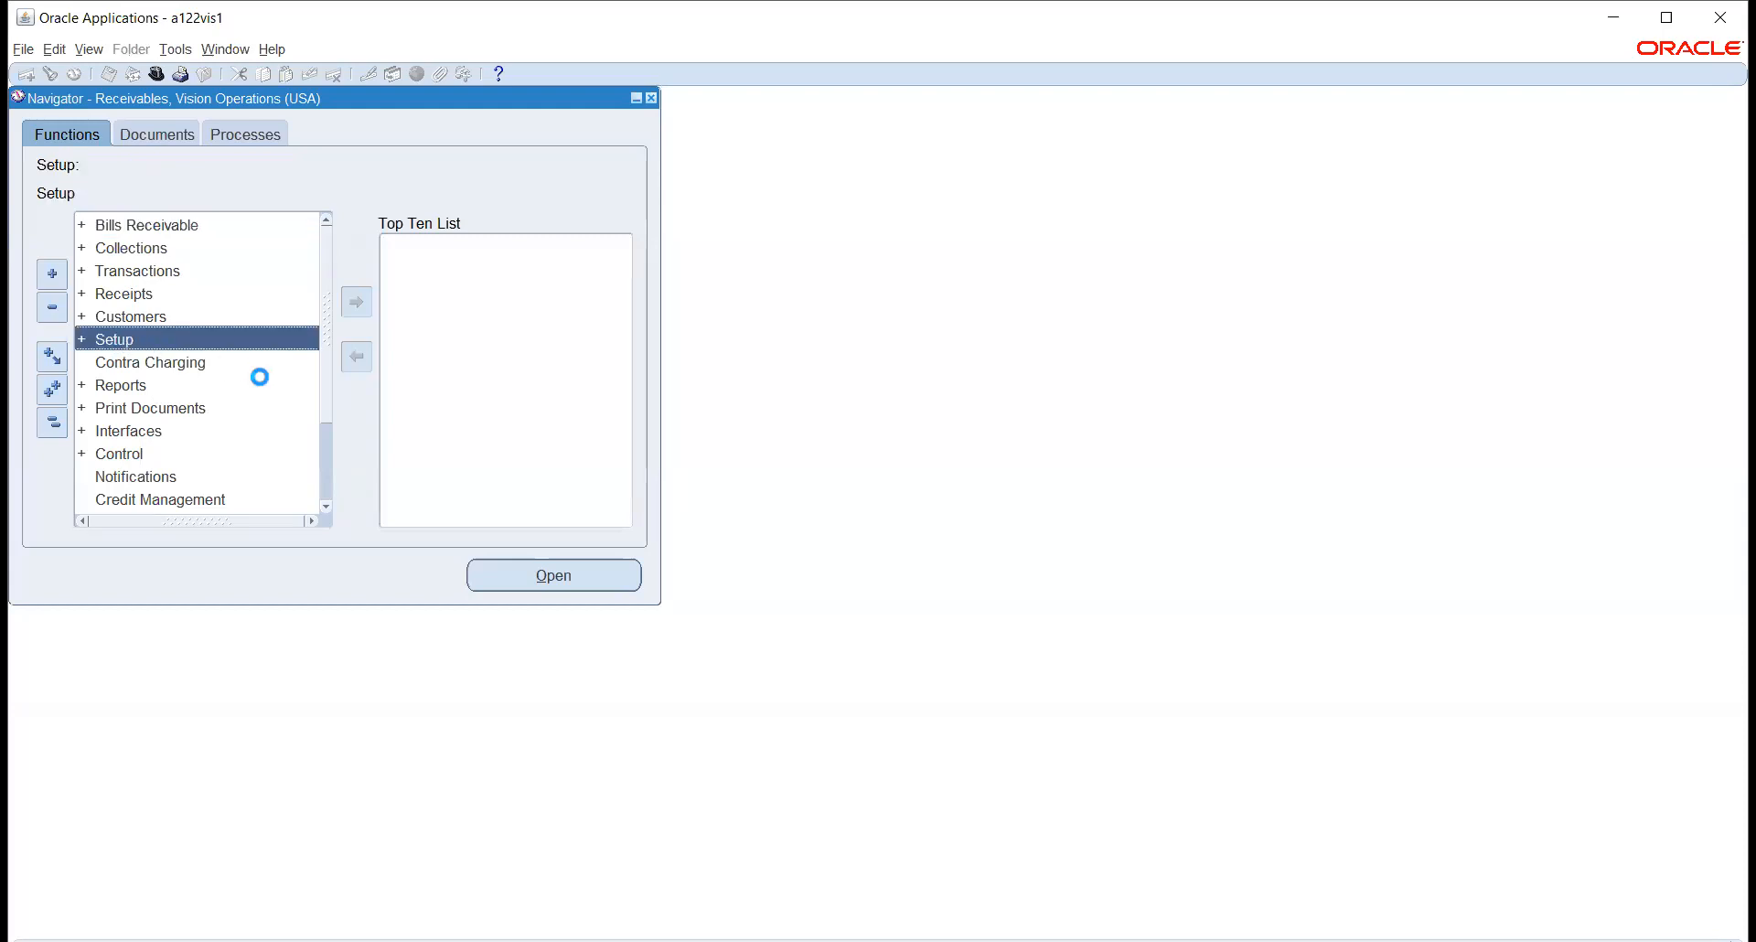
scroll(331, 513, down, 7)
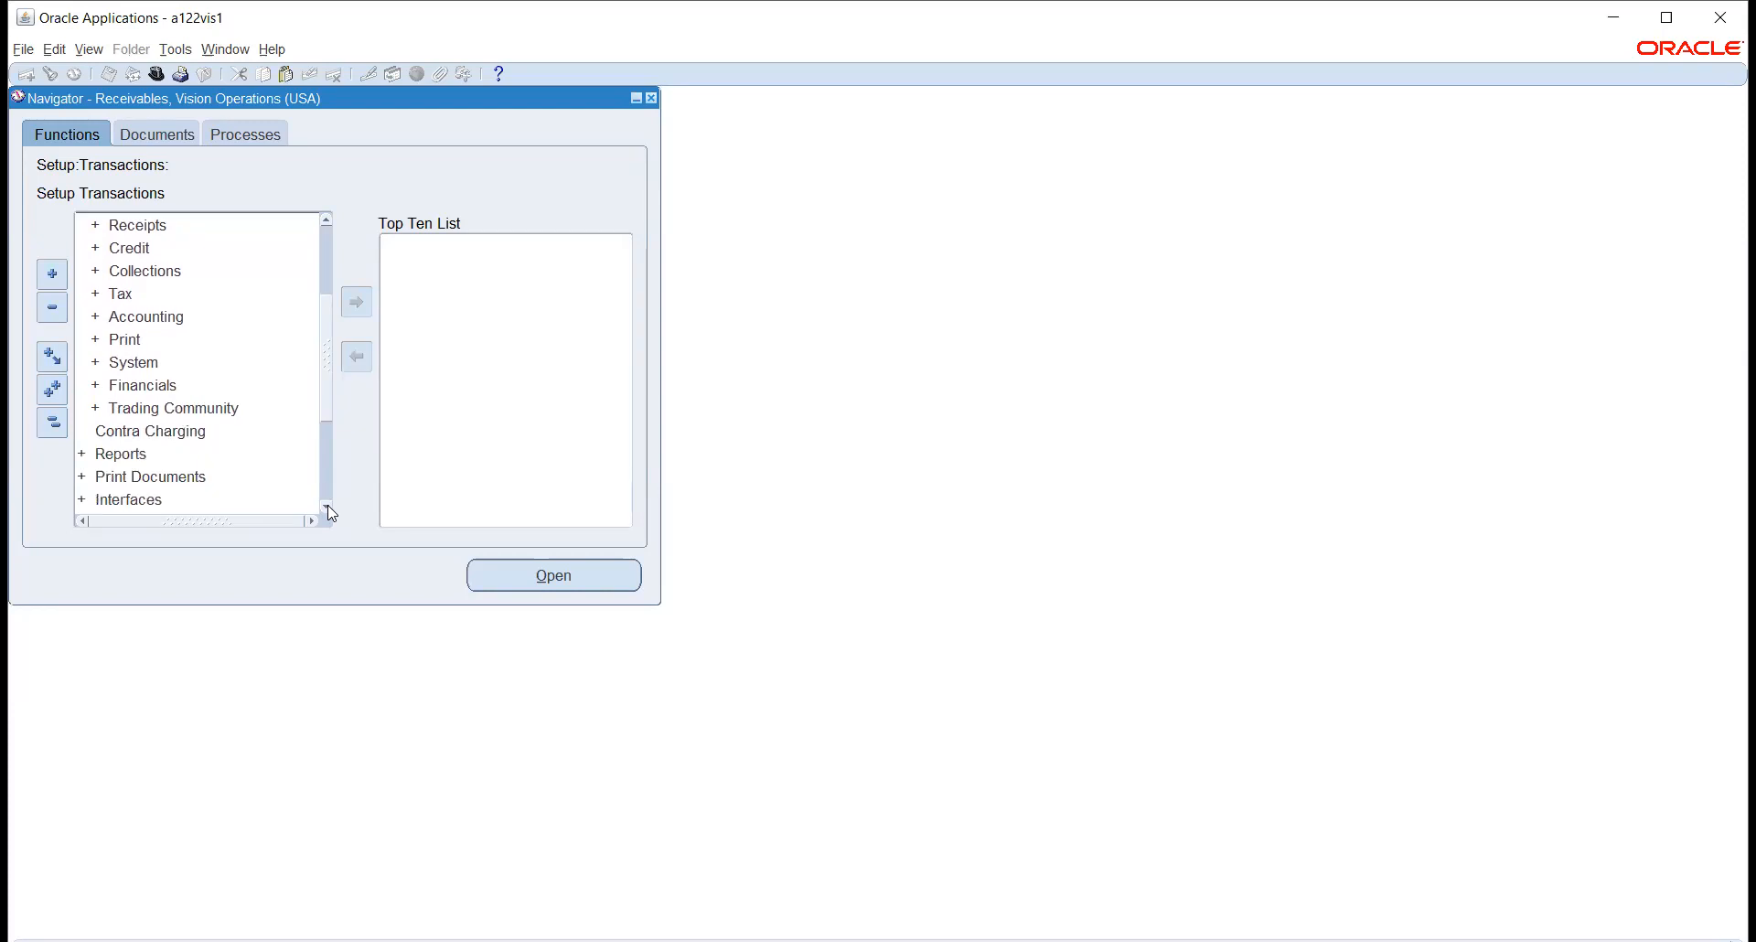
scroll(327, 220, up, 7)
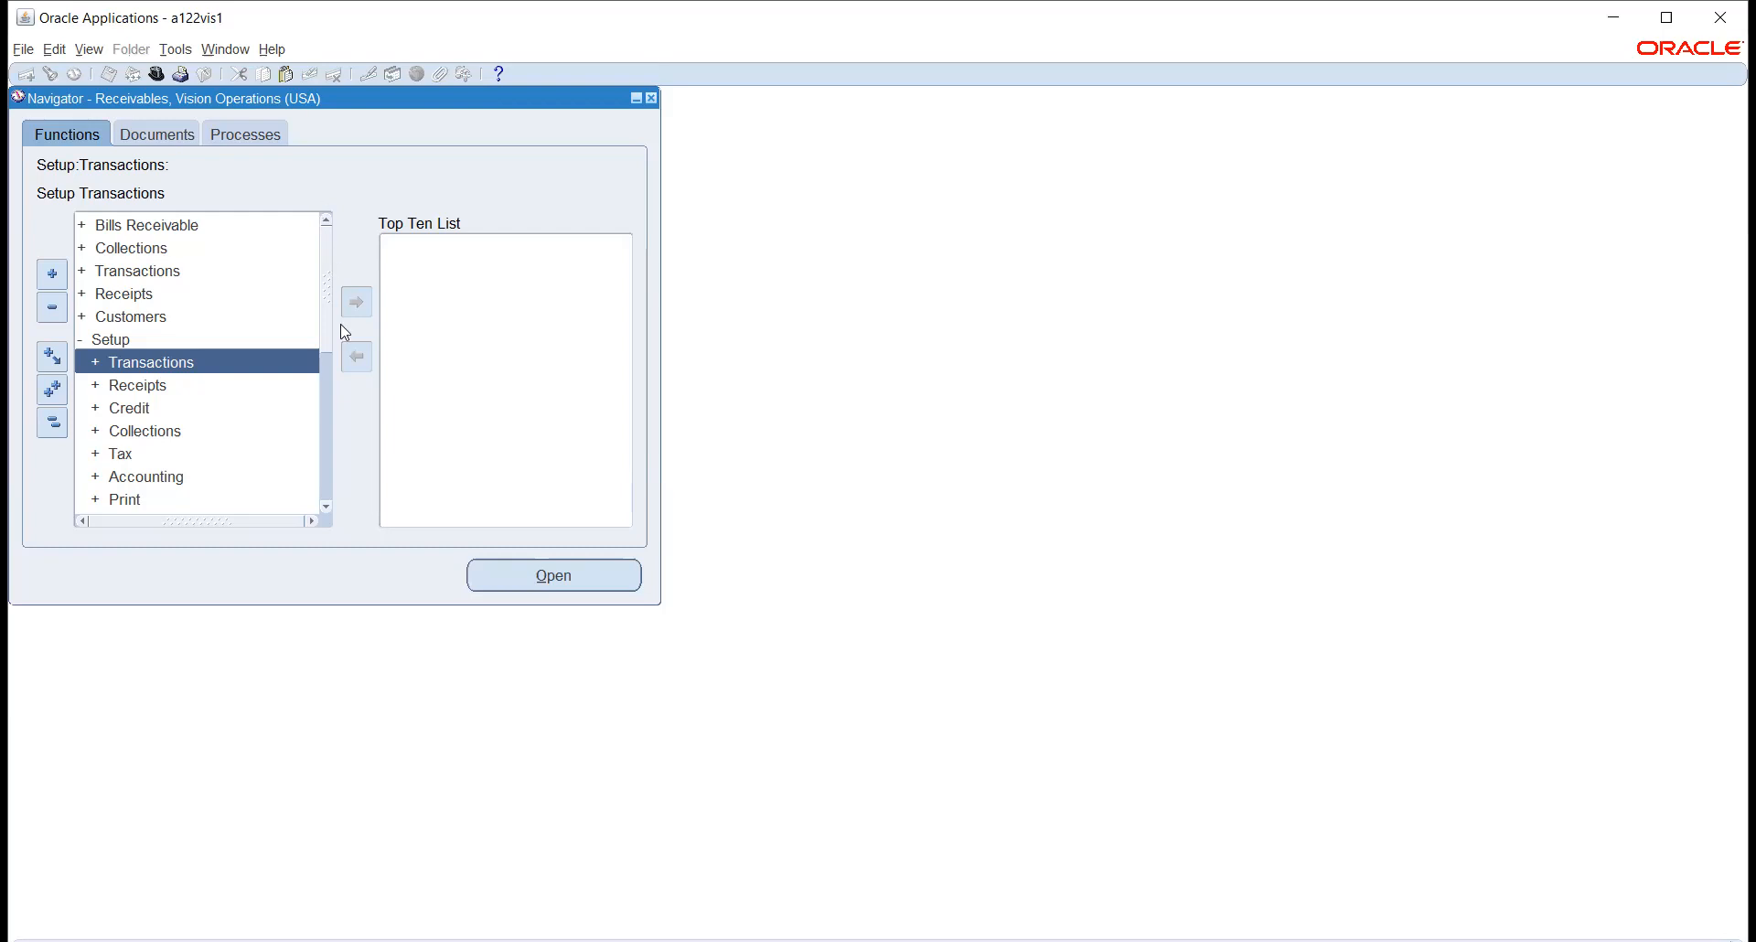
click(325, 507)
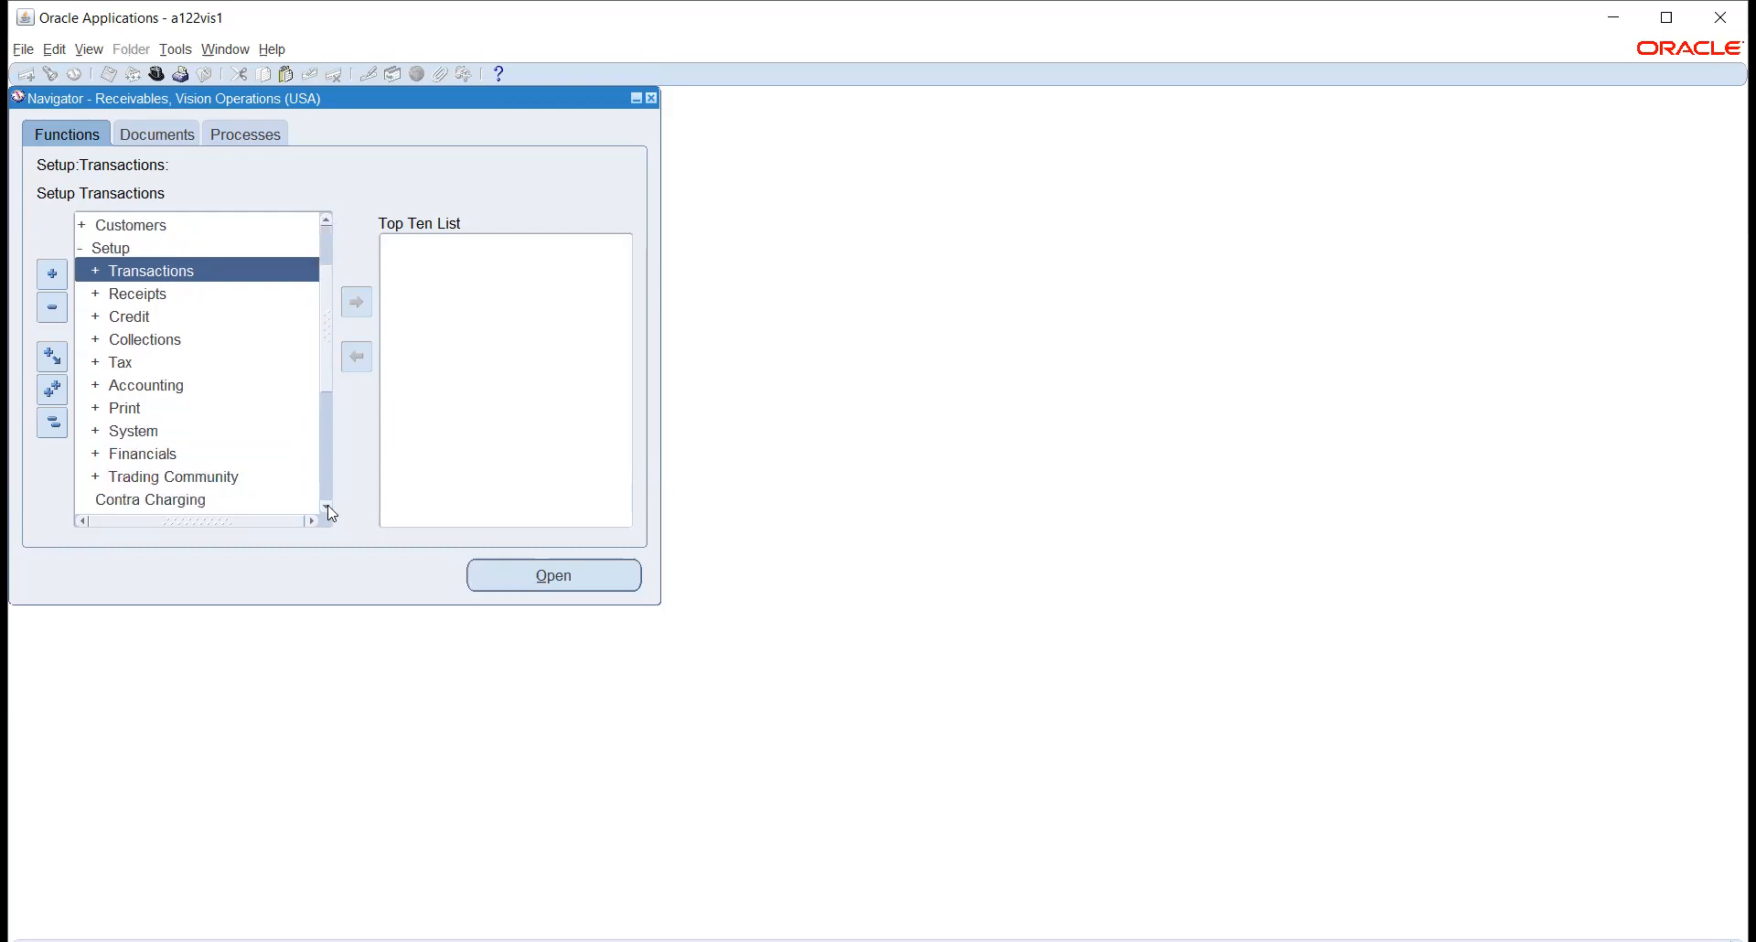
click(325, 507)
click(113, 385)
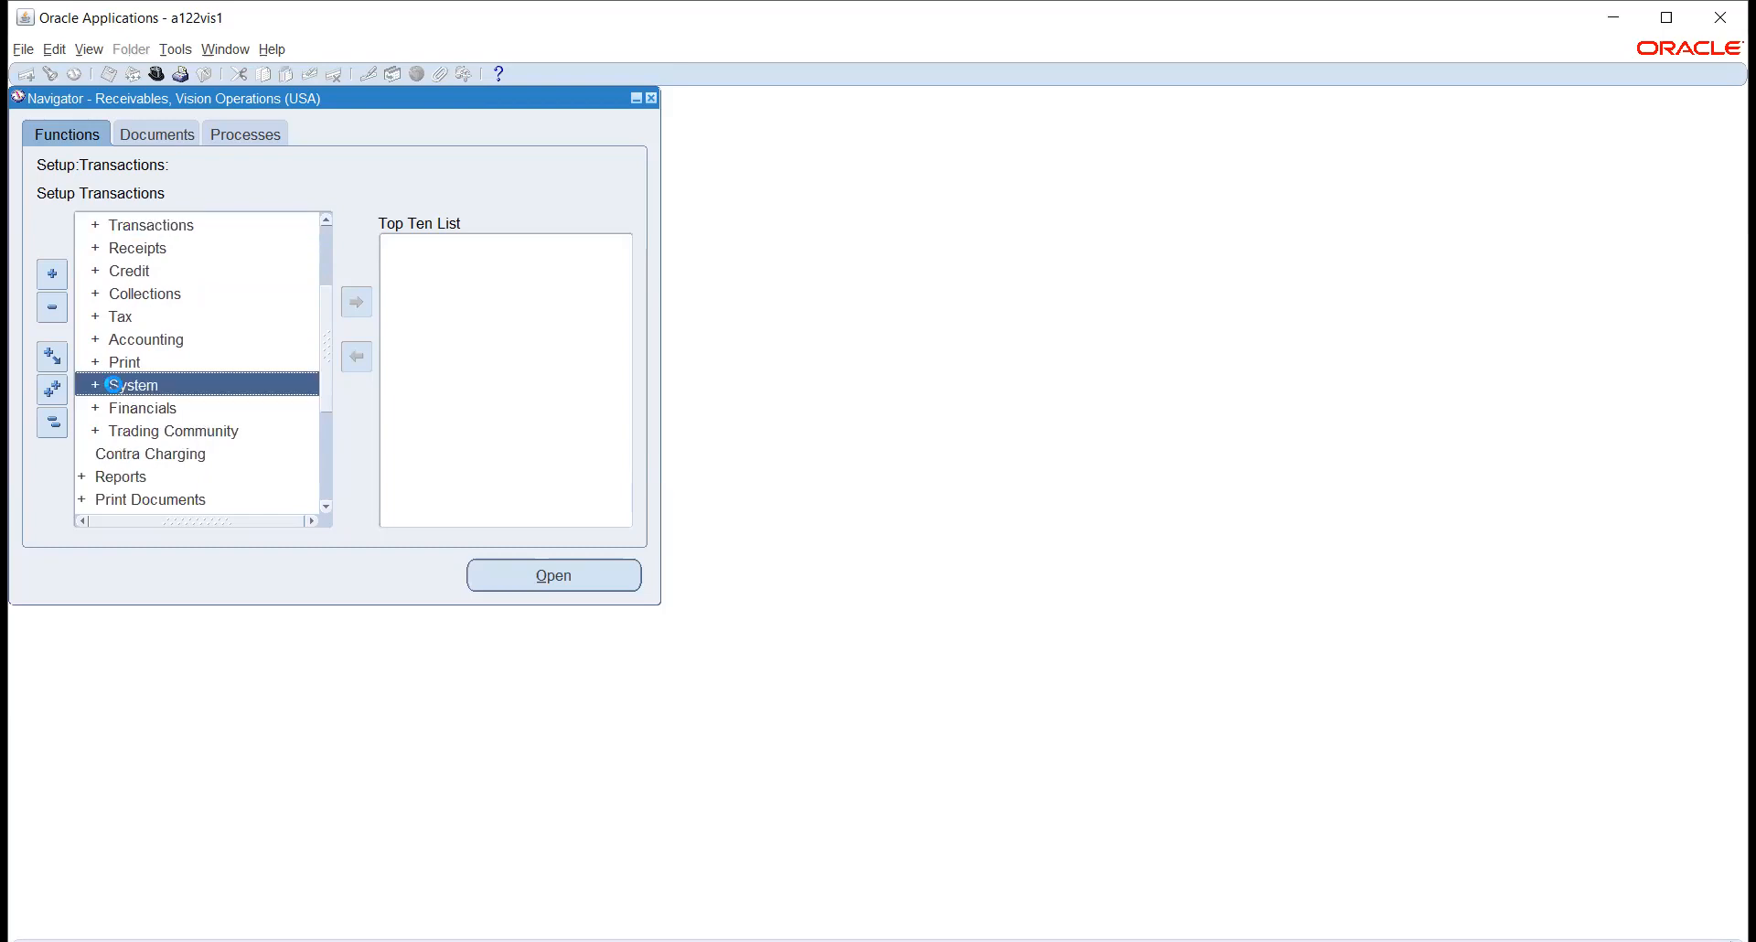
double_click(114, 385)
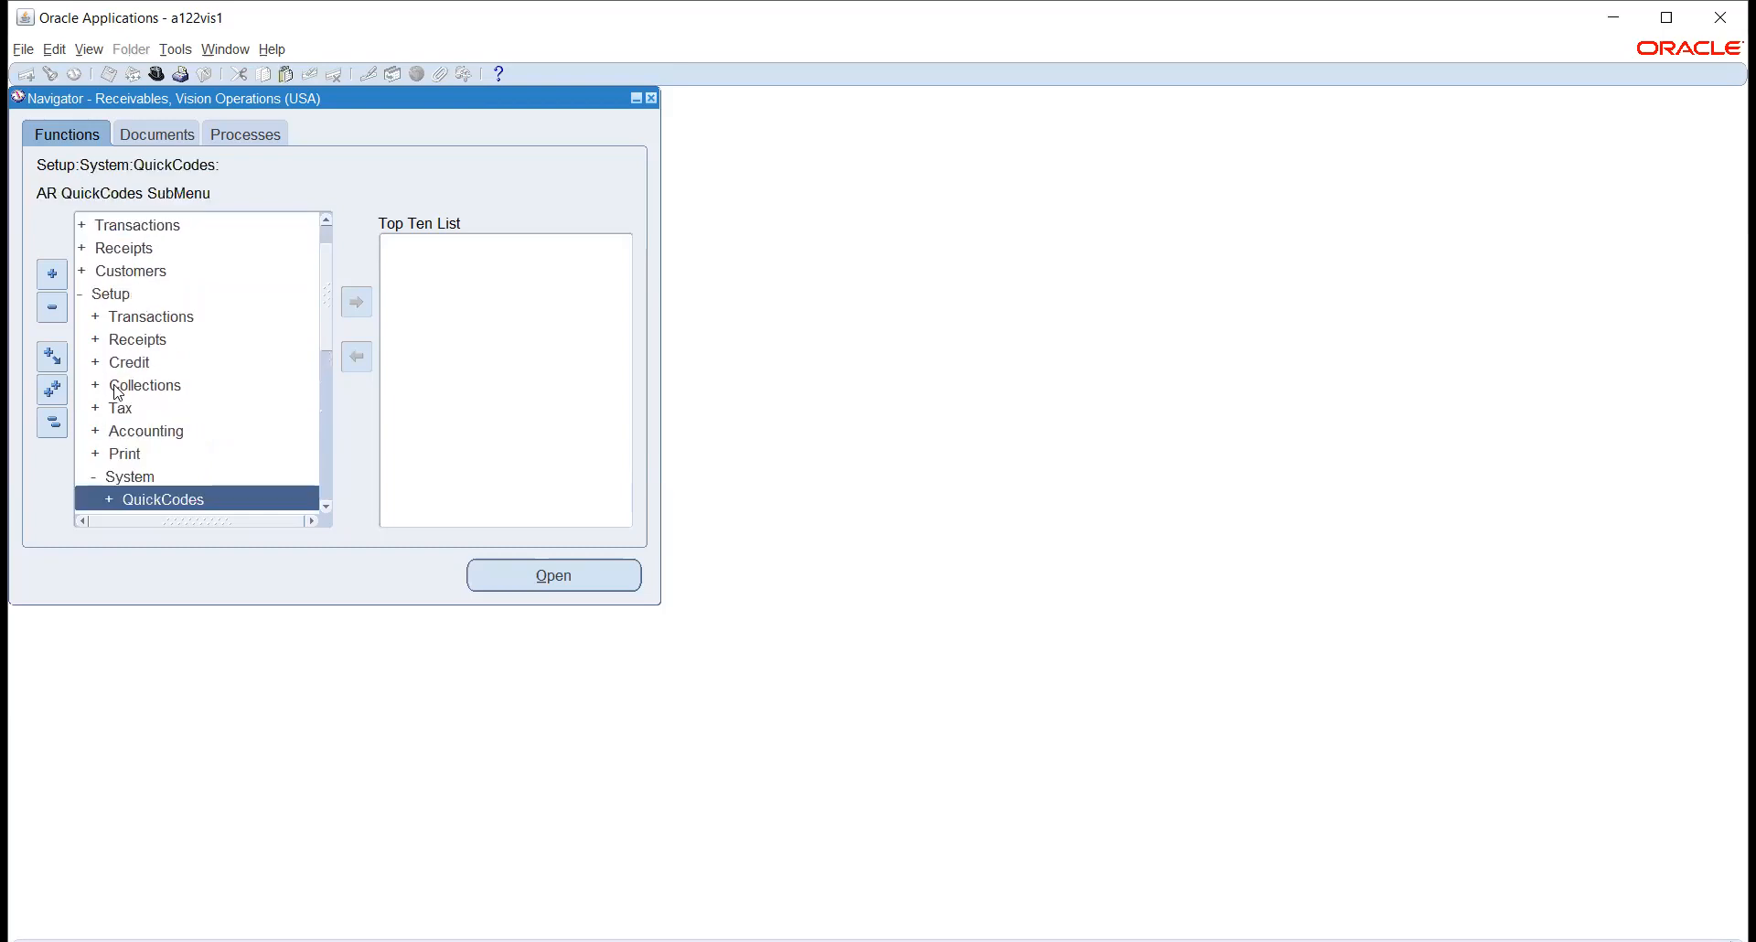
scroll(325, 505, down, 3)
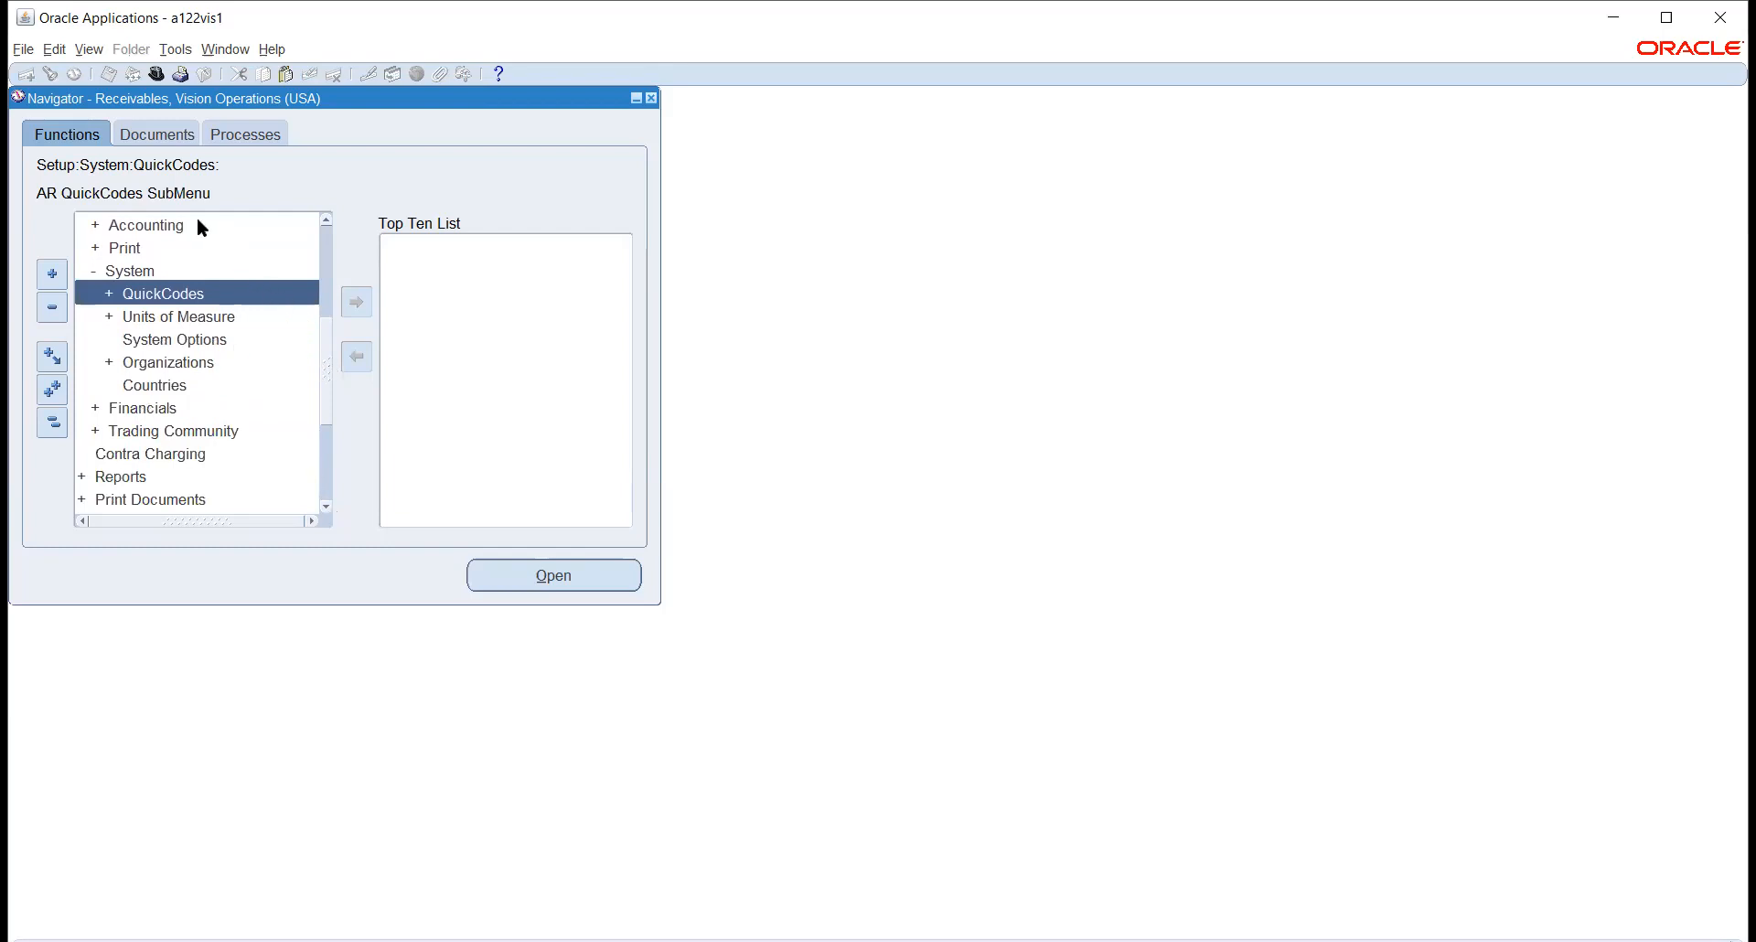
click(156, 343)
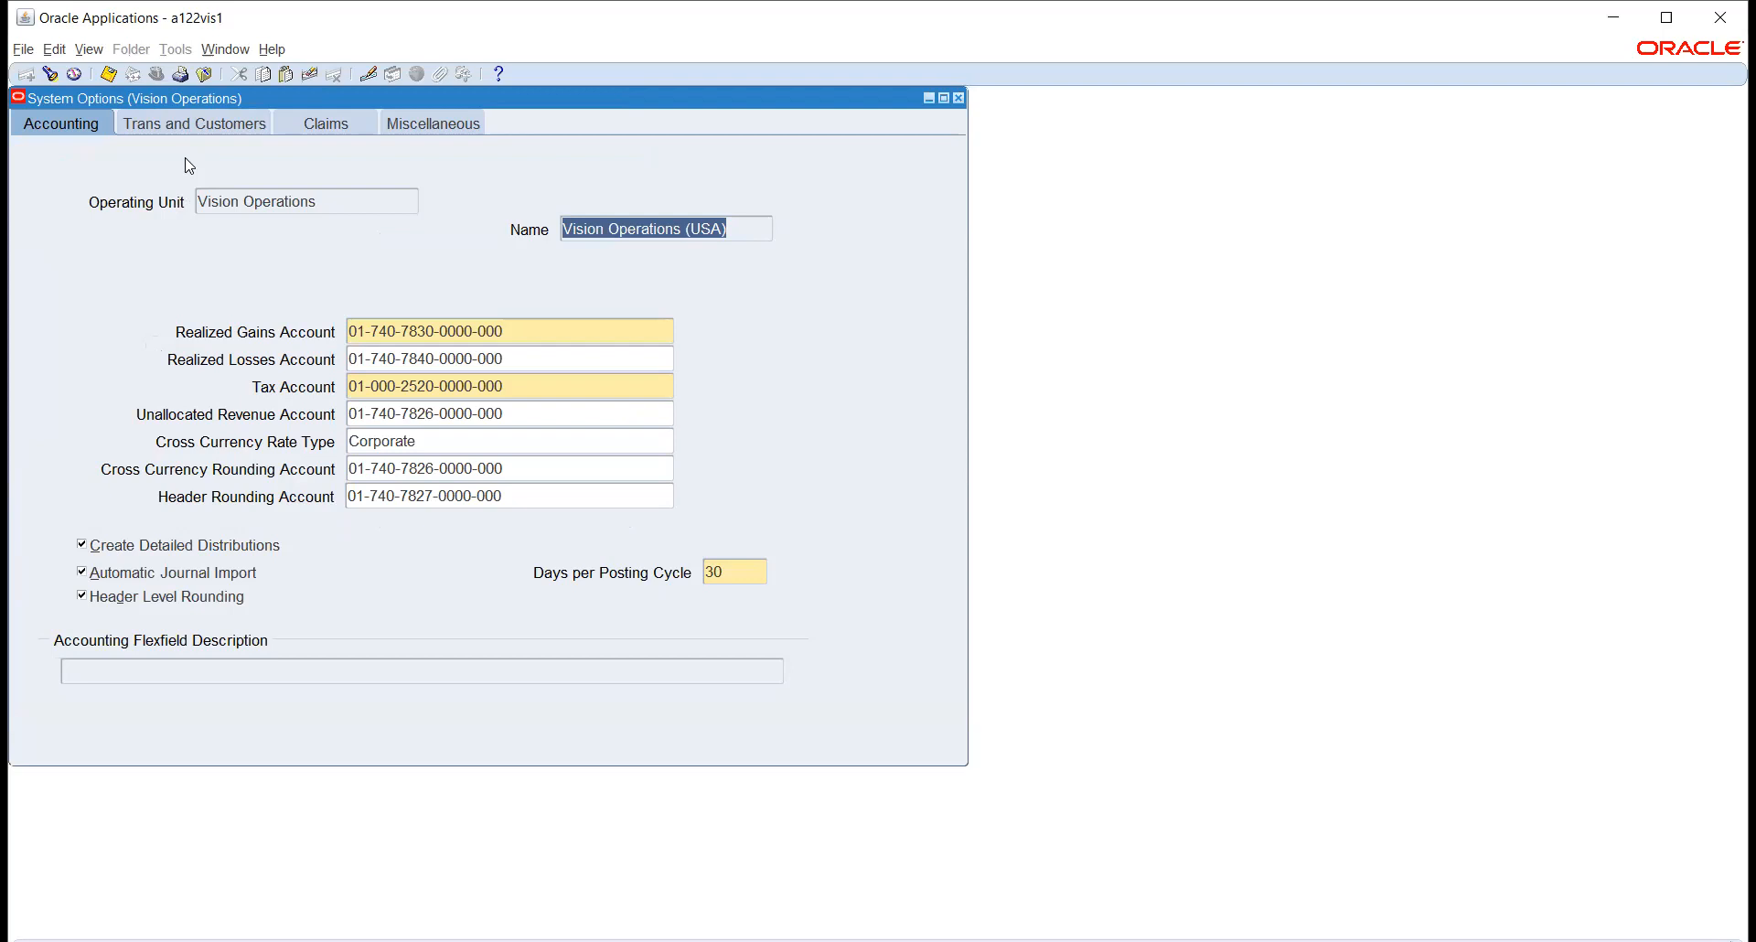
Examine the operating unit and the realized gains and losses accounts in the accounting options.
click(368, 202)
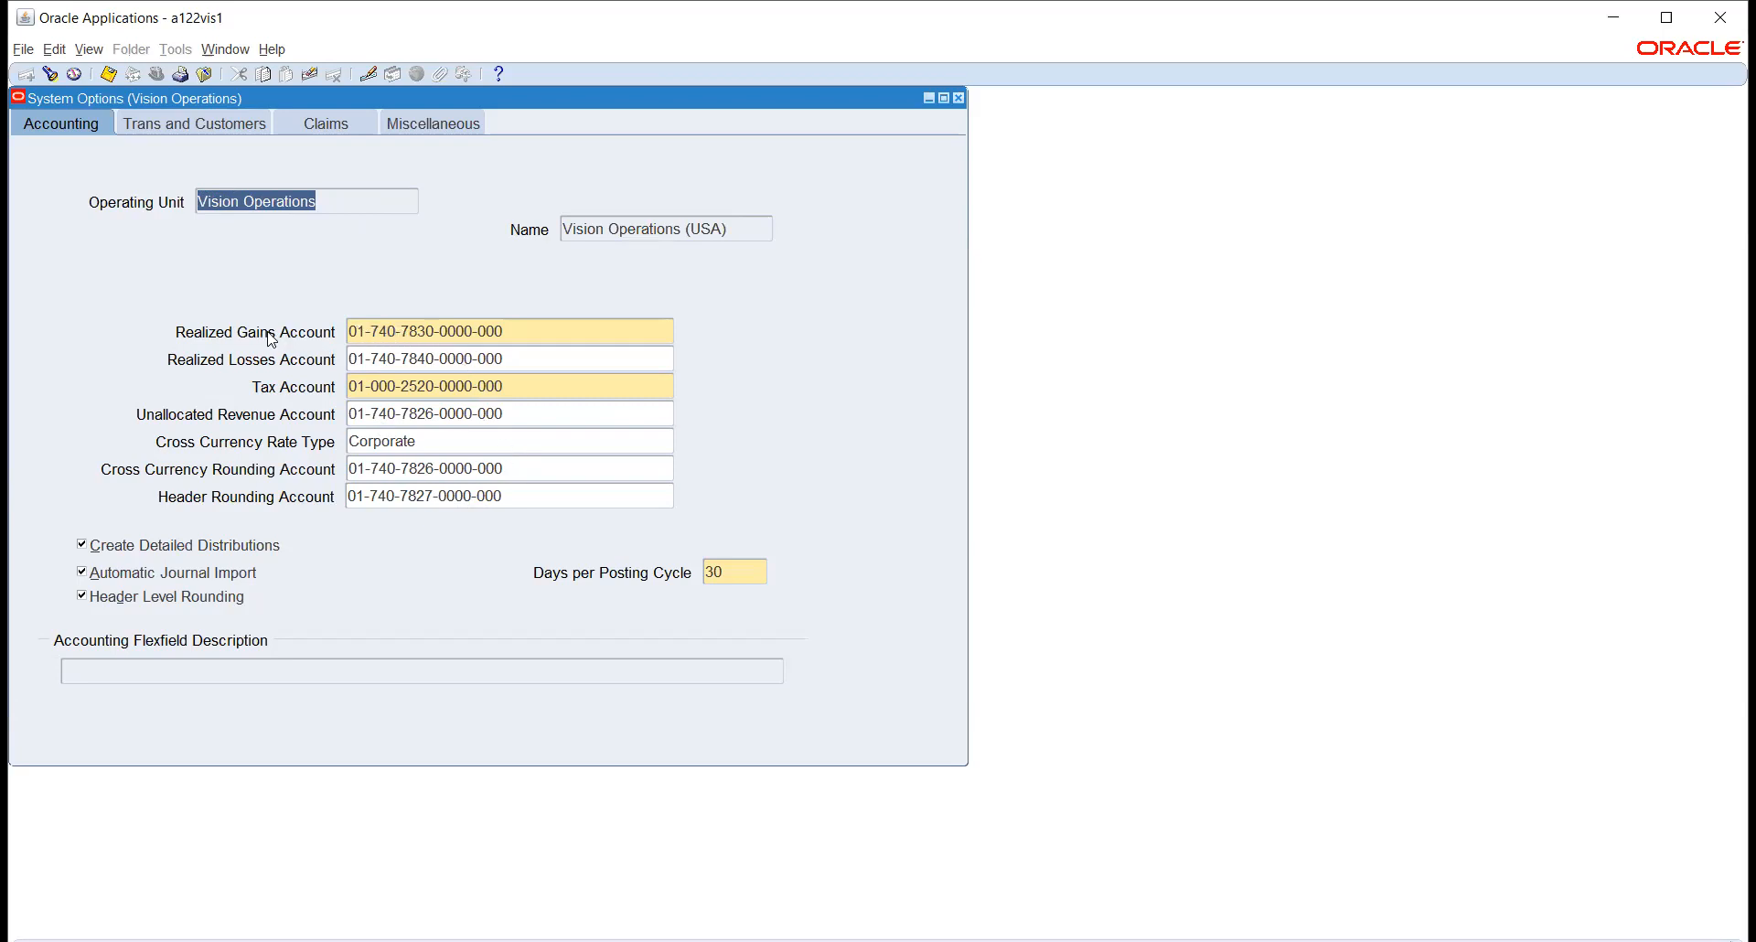
click(541, 331)
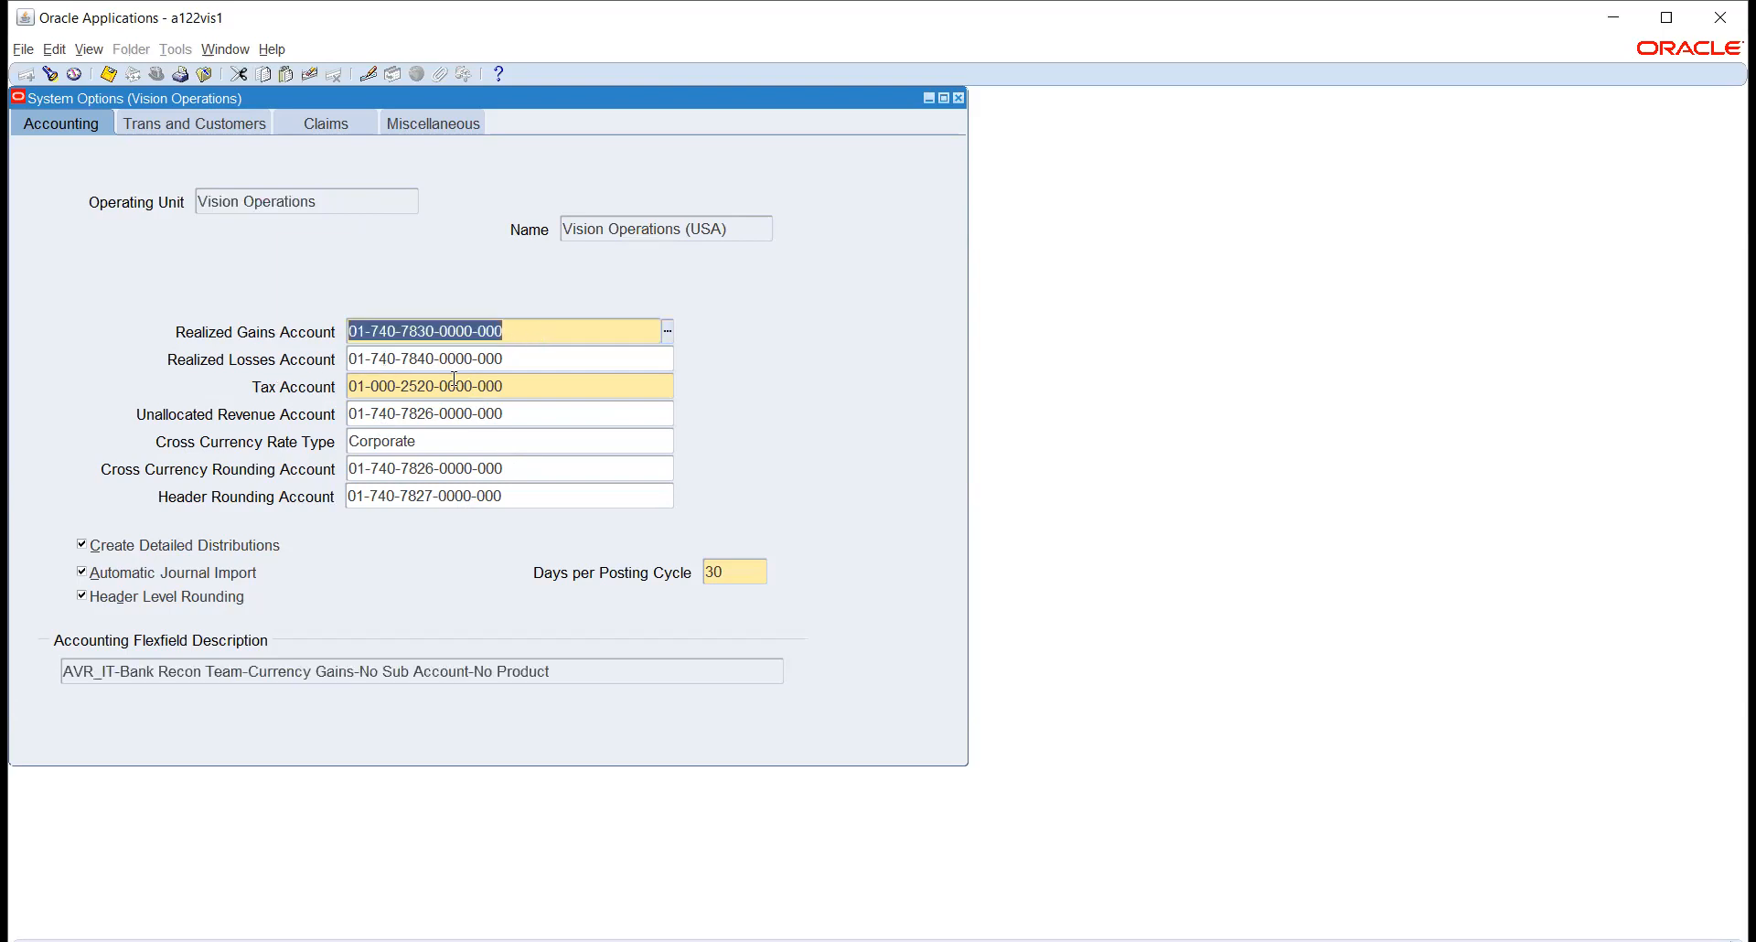
click(577, 357)
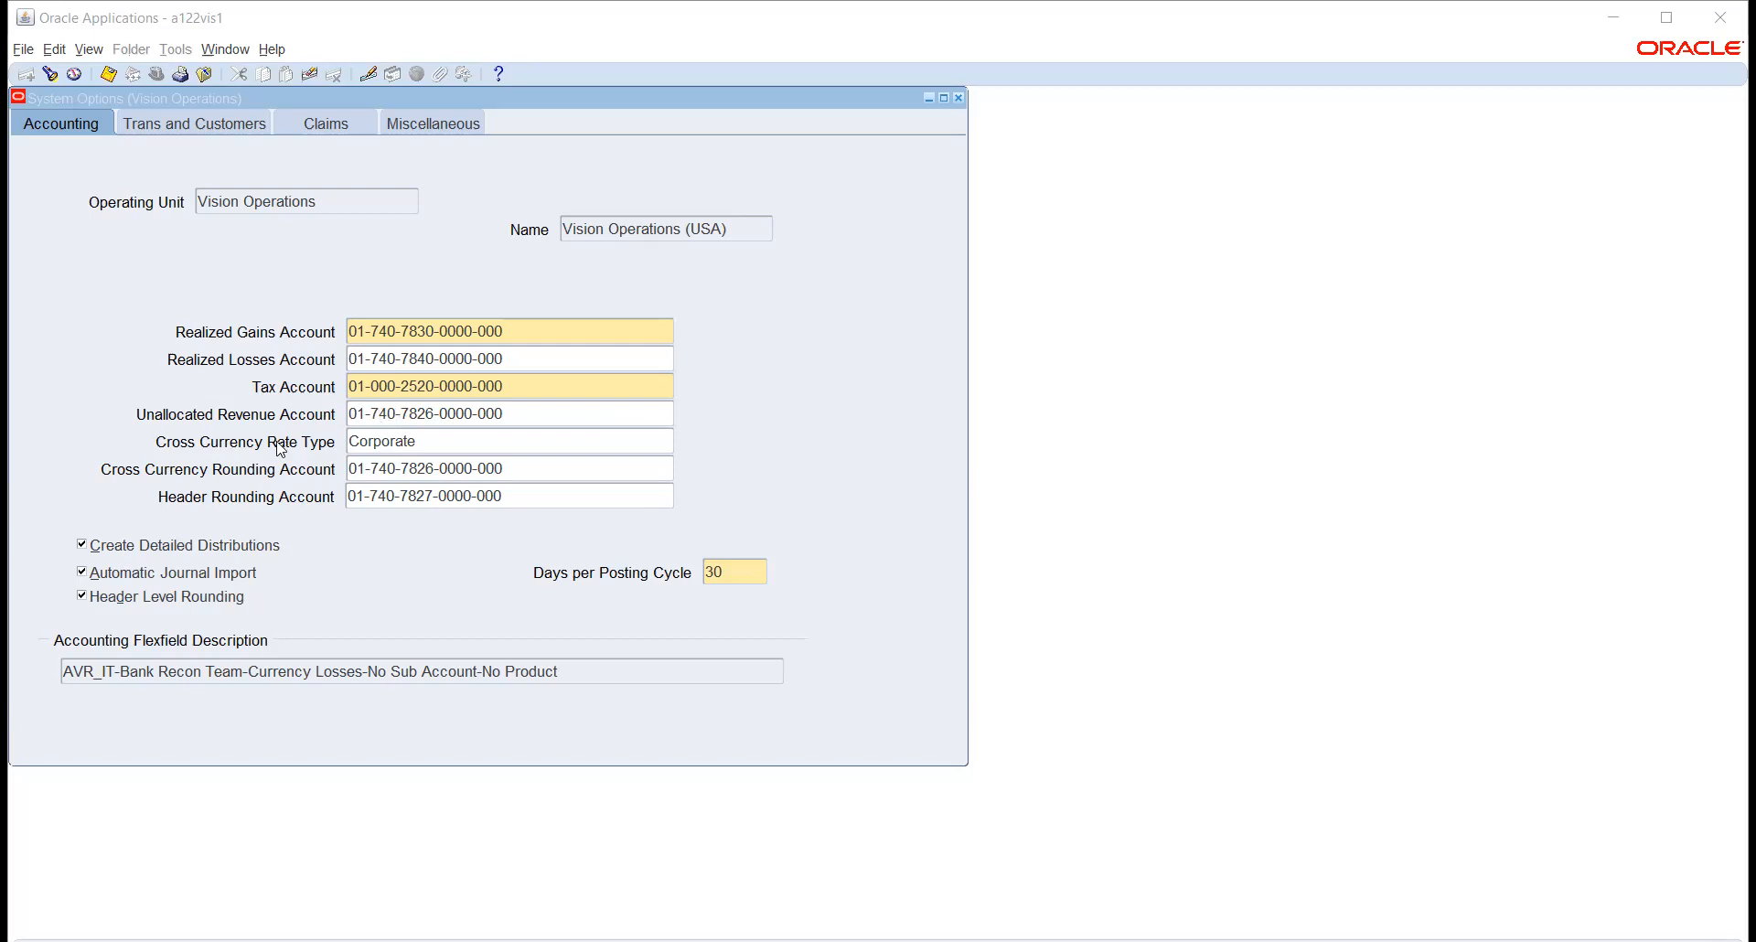
Look through the available conversion types and select Corporate as the Cross Currency Rate Type.
click(445, 447)
click(668, 442)
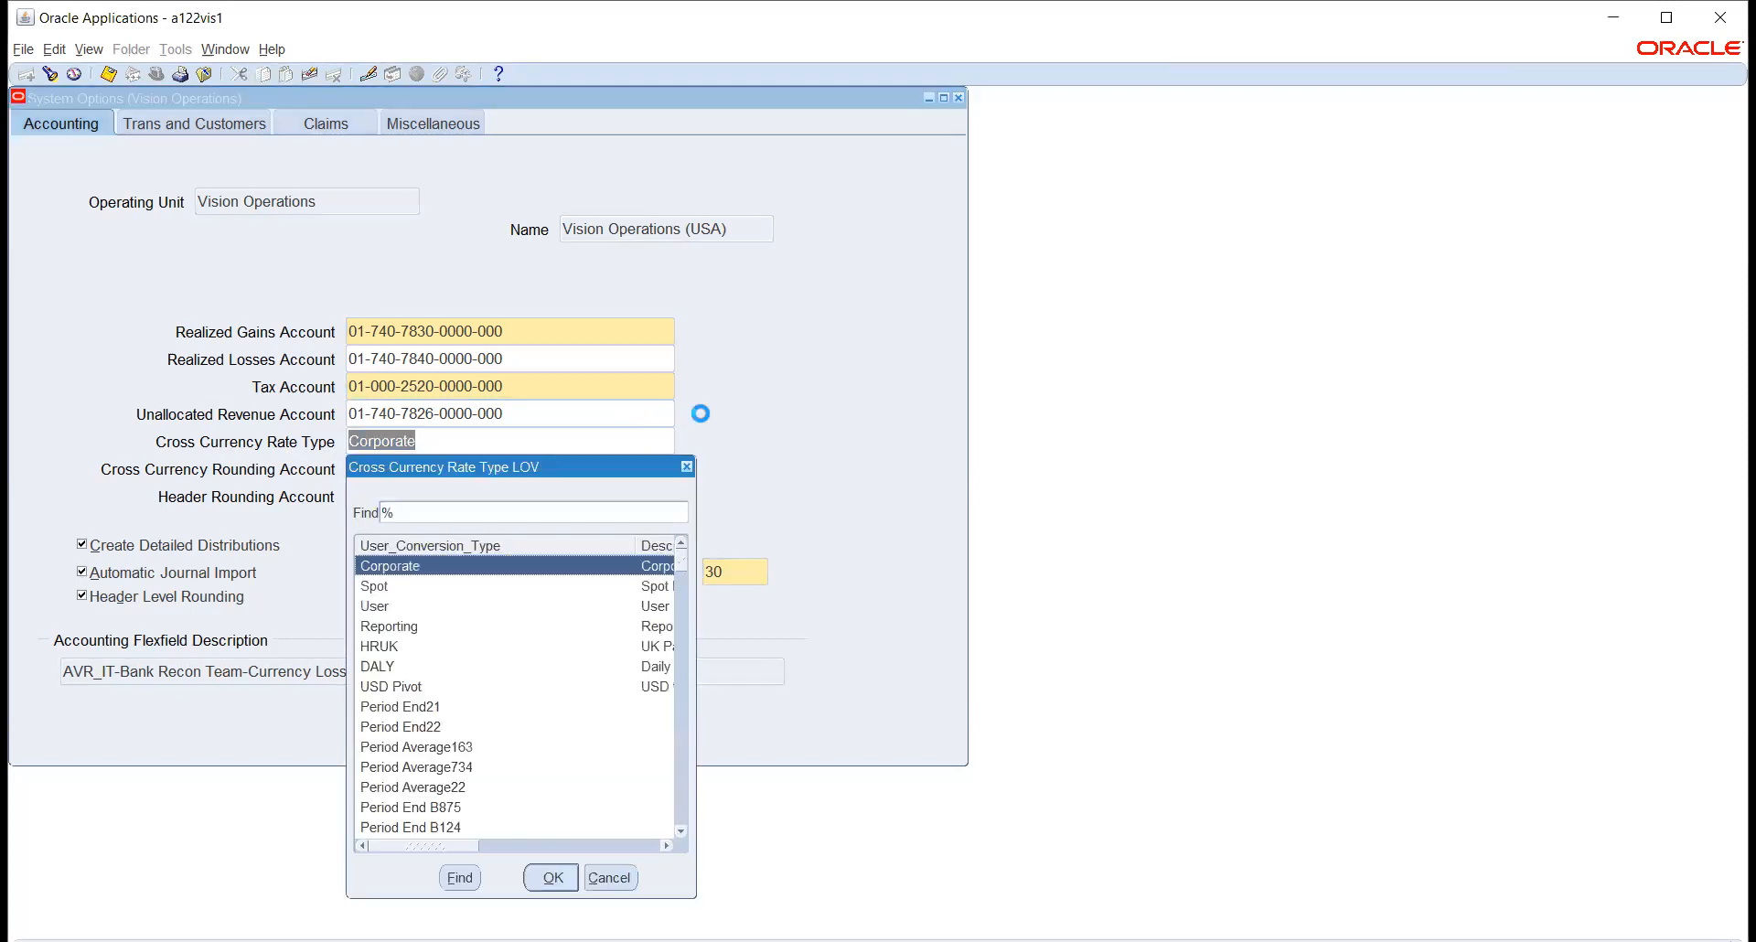
click(385, 610)
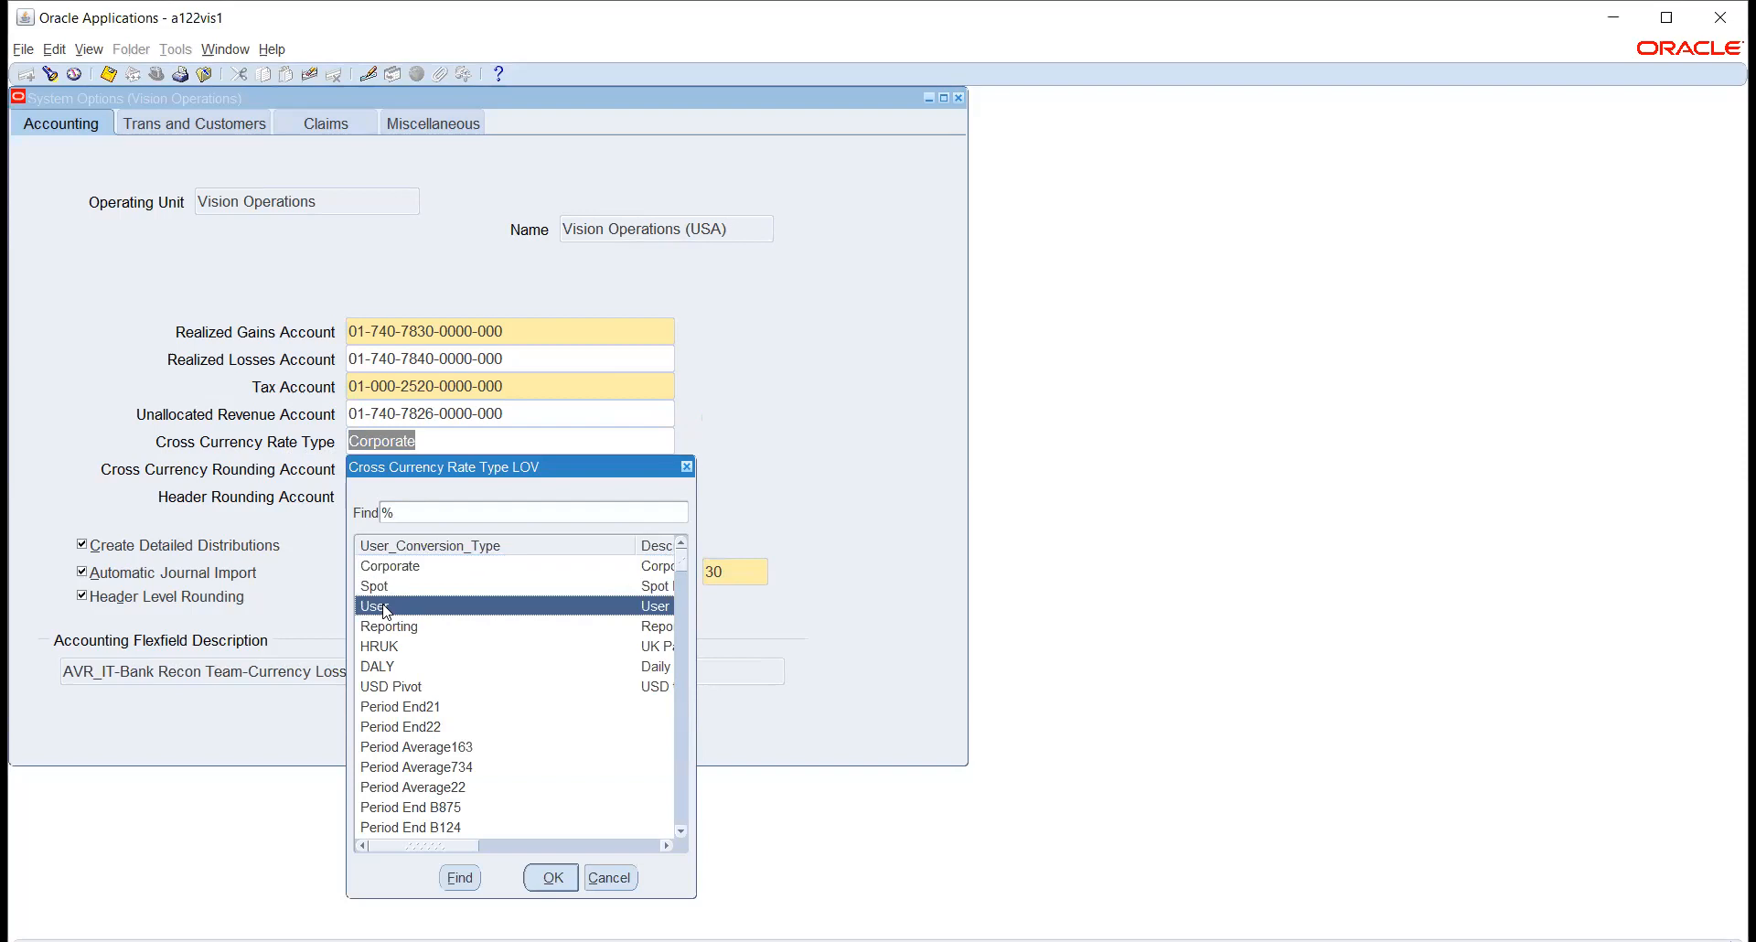
click(377, 590)
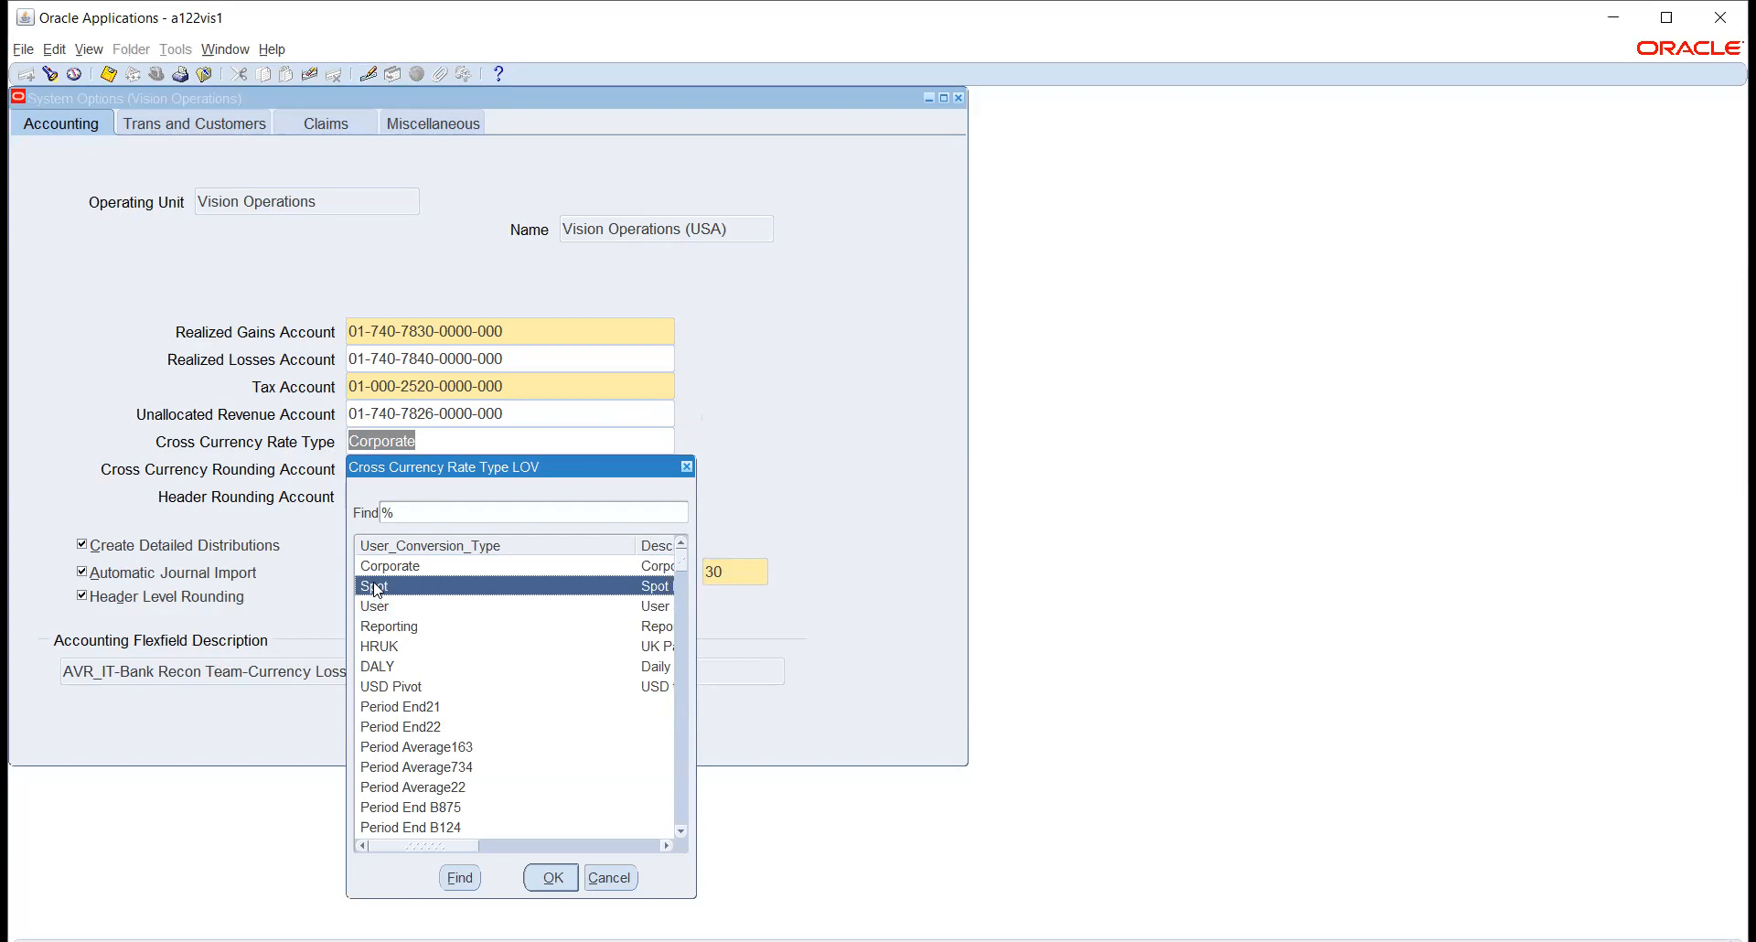
click(392, 570)
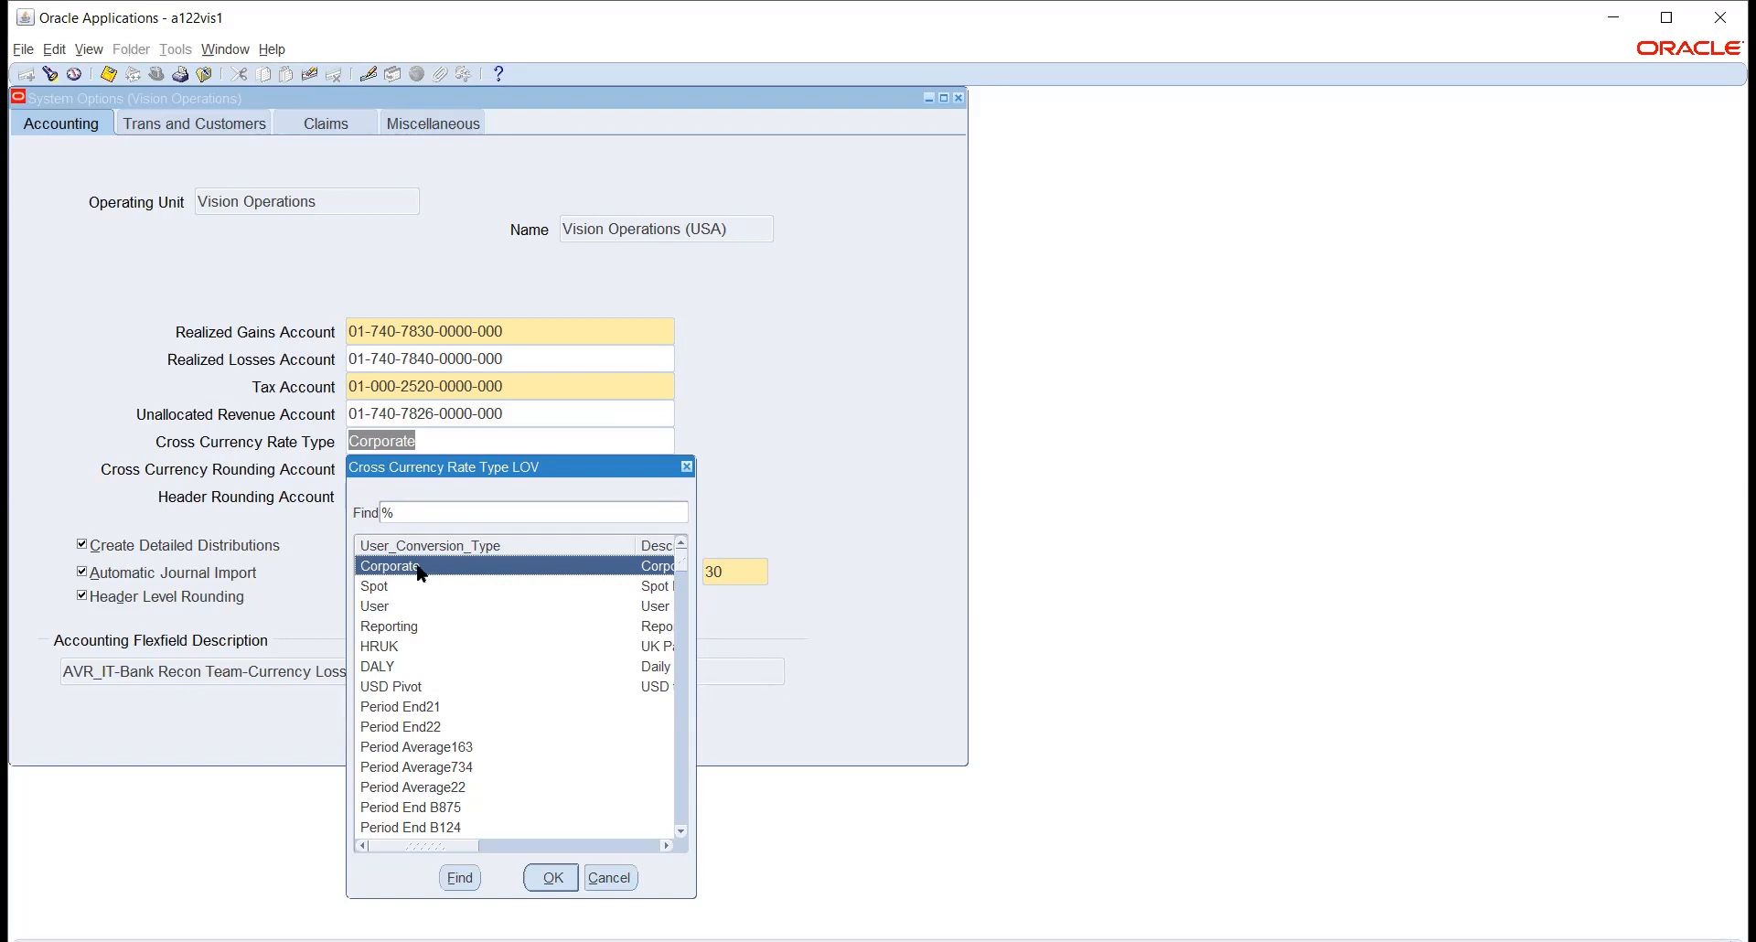
click(552, 878)
Examine the cross currency and header rounding accounts and the Days per Posting Cycle setting.
key(Tab)
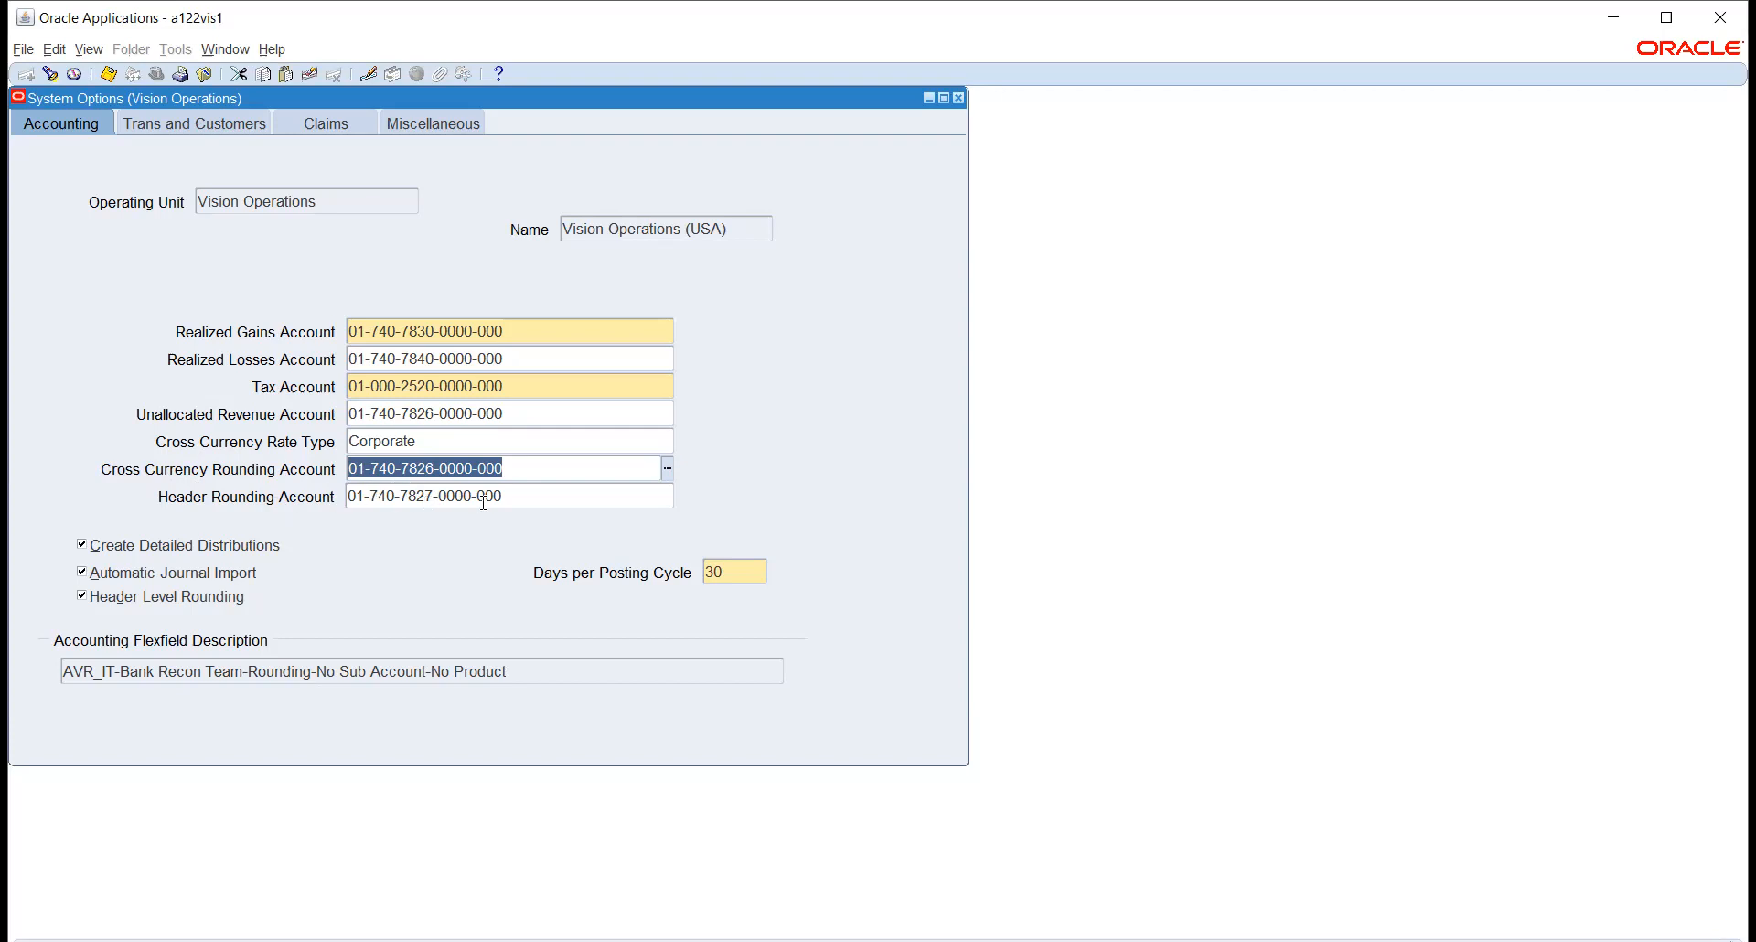
click(568, 501)
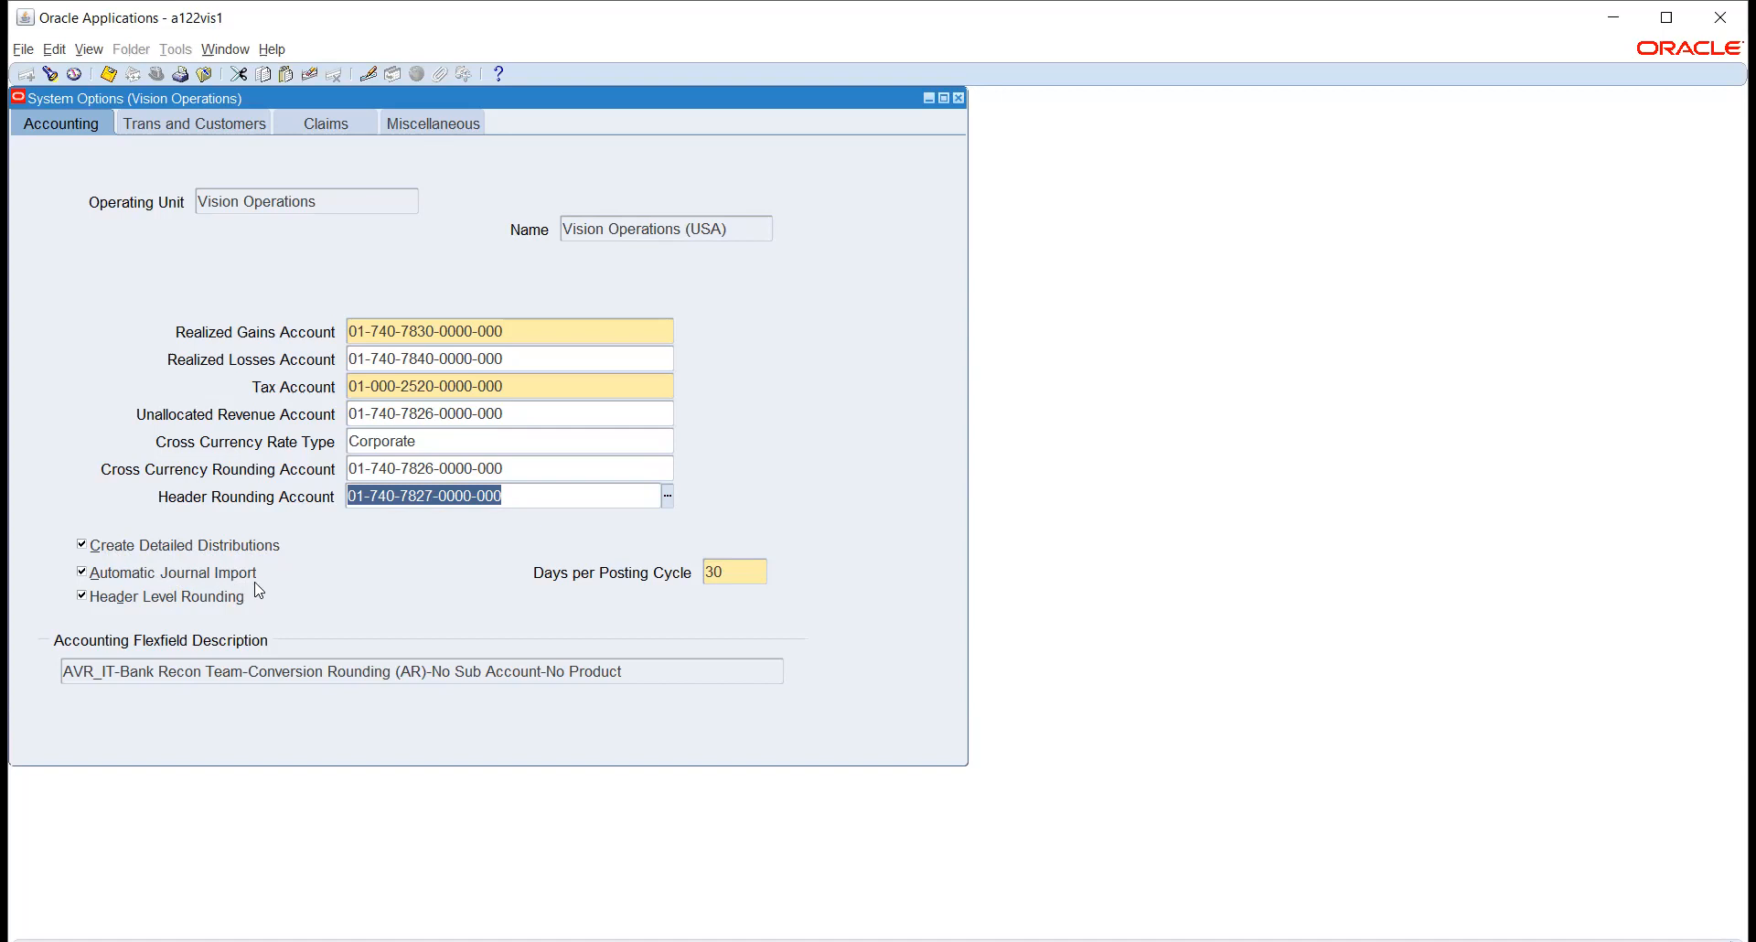
click(741, 571)
double_click(742, 572)
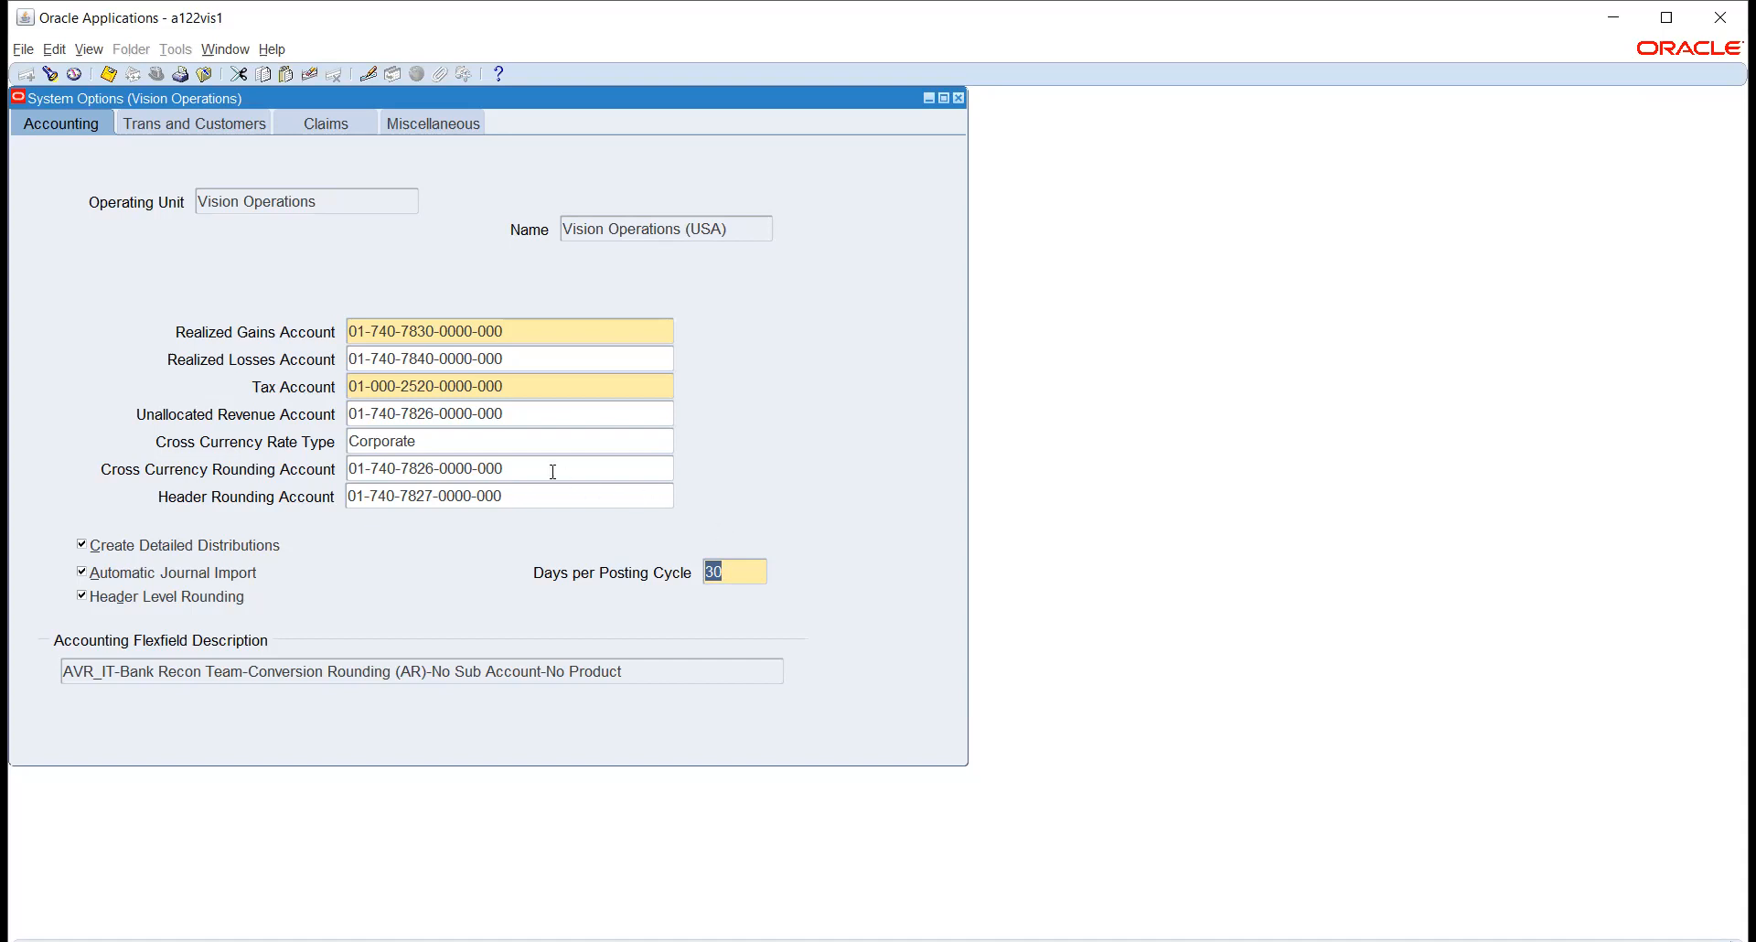
Examine the available choices for Tax Invoice Printing Options and Document Number Generation Level in the transaction and customer options.
click(175, 122)
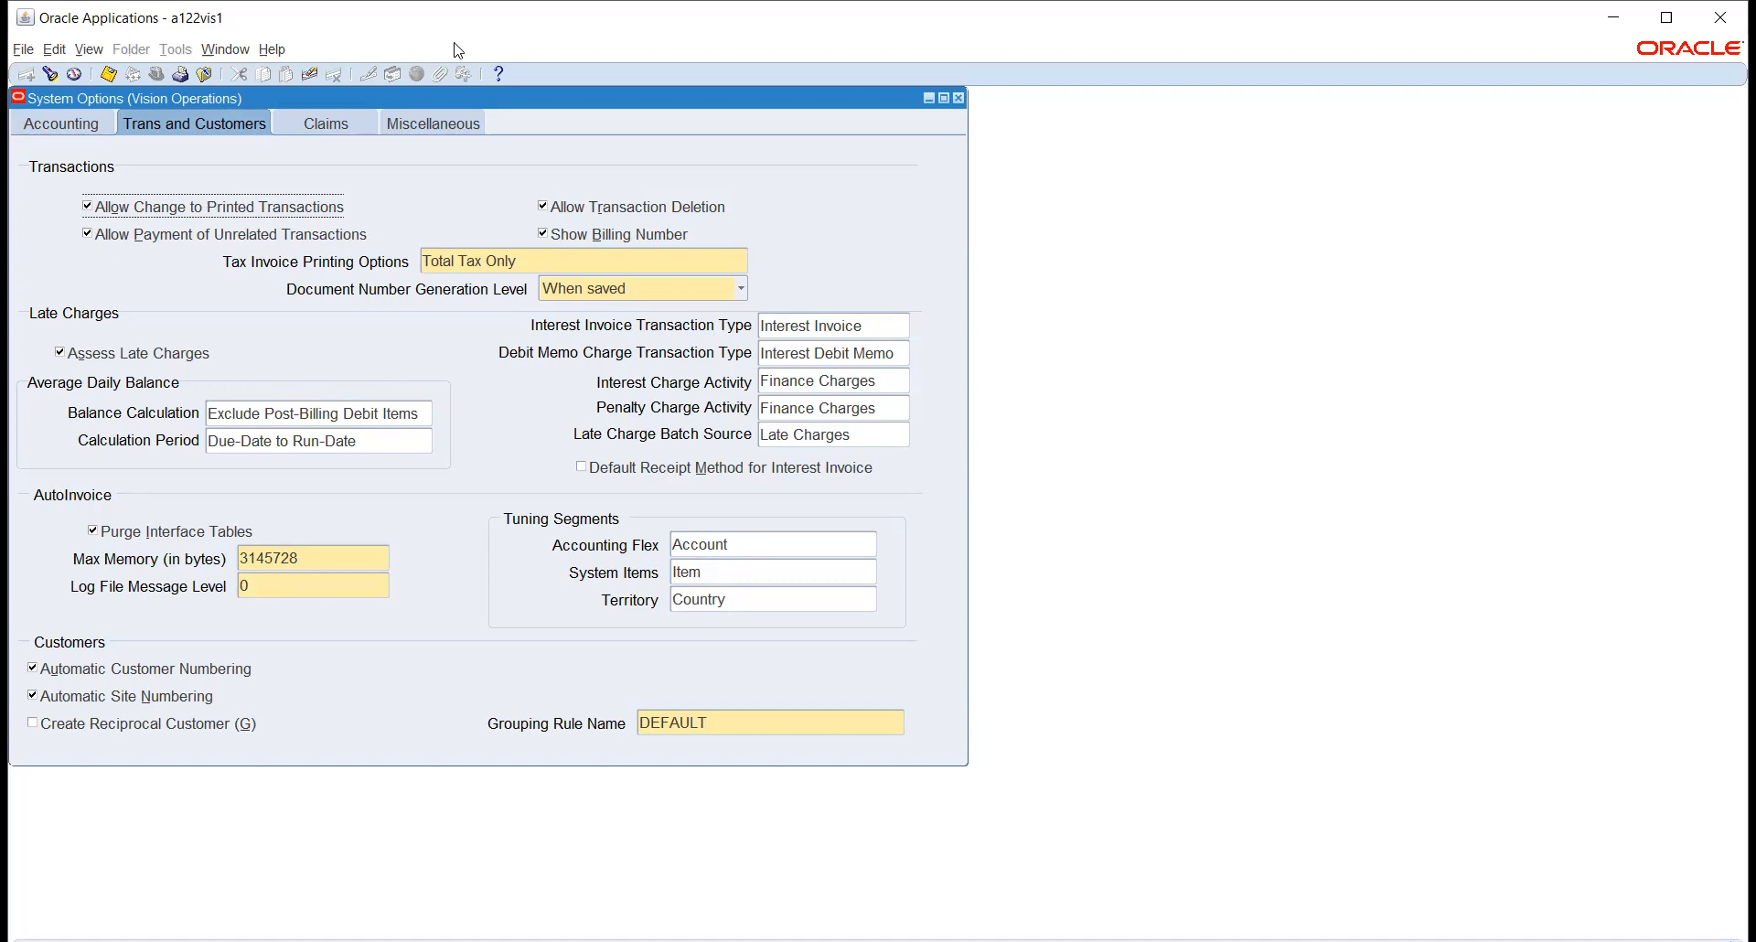
key(alt+Tab)
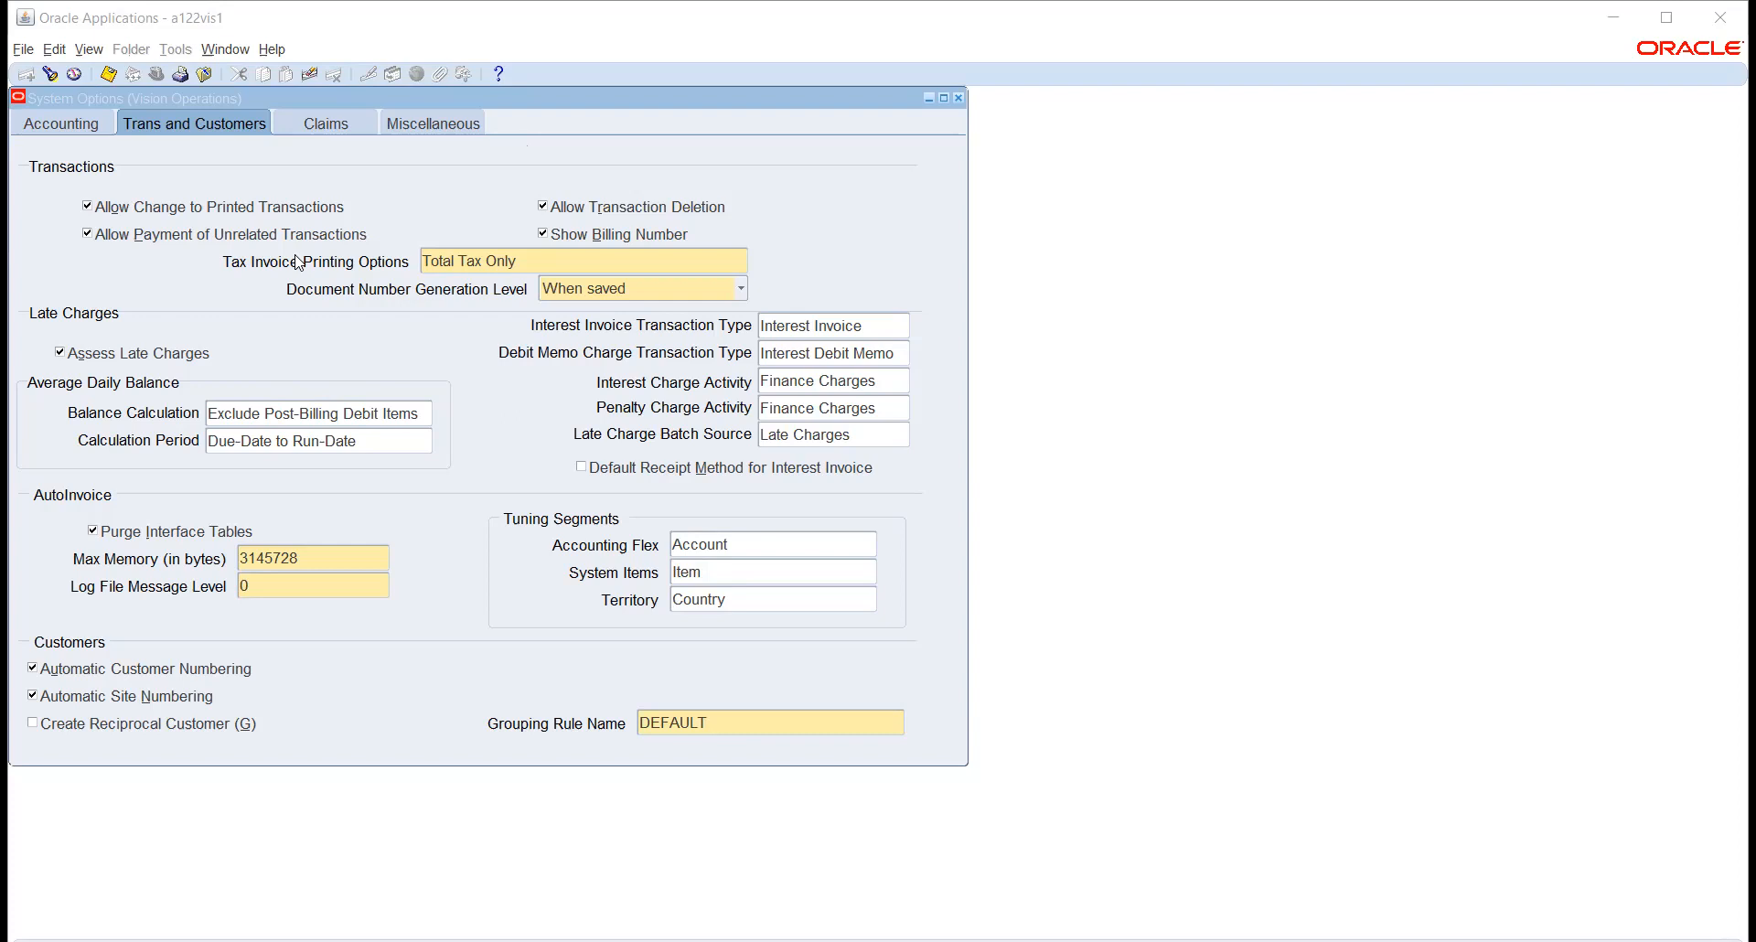
click(712, 264)
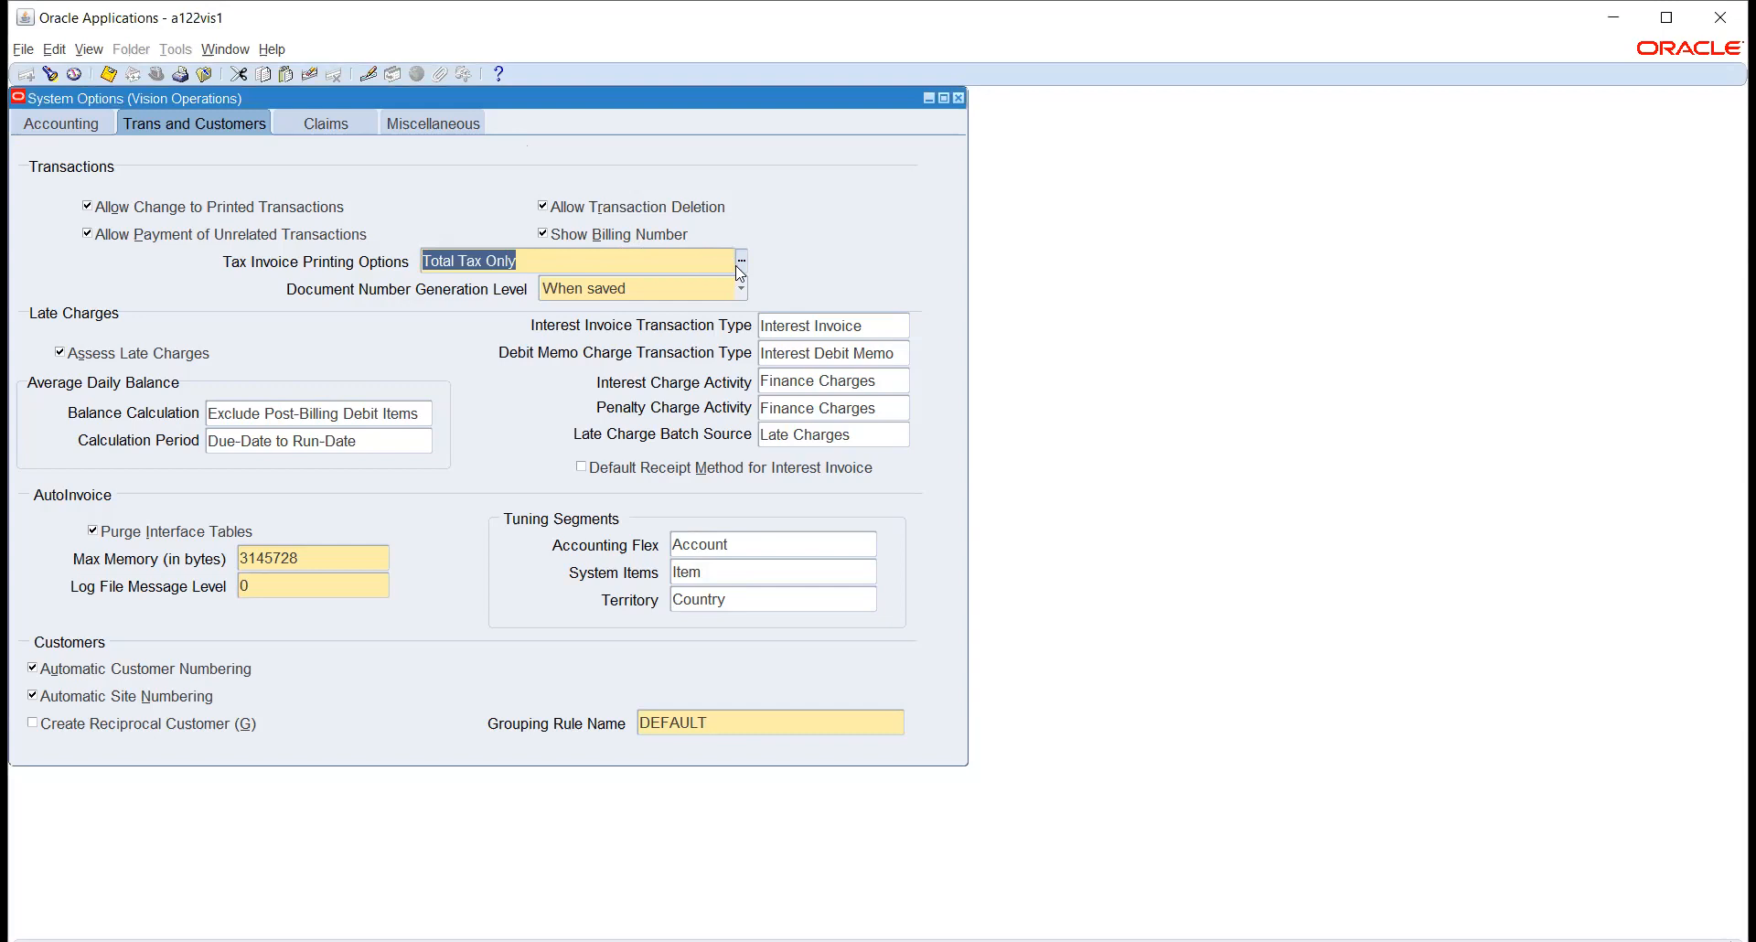
click(740, 263)
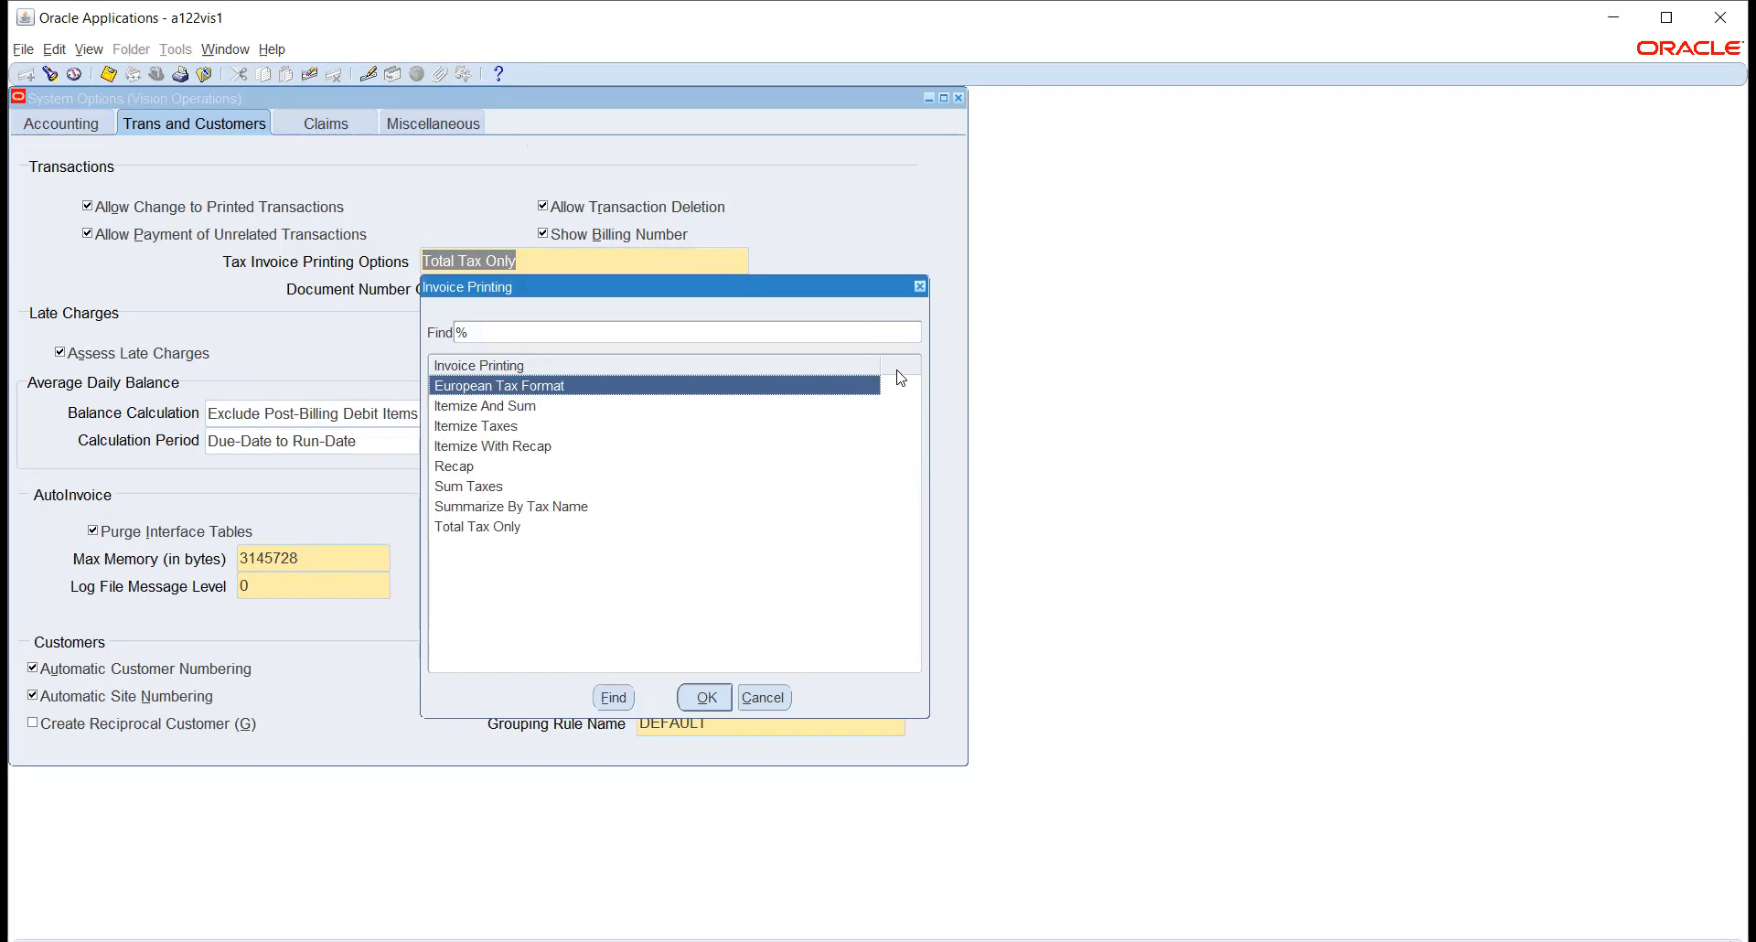
click(763, 698)
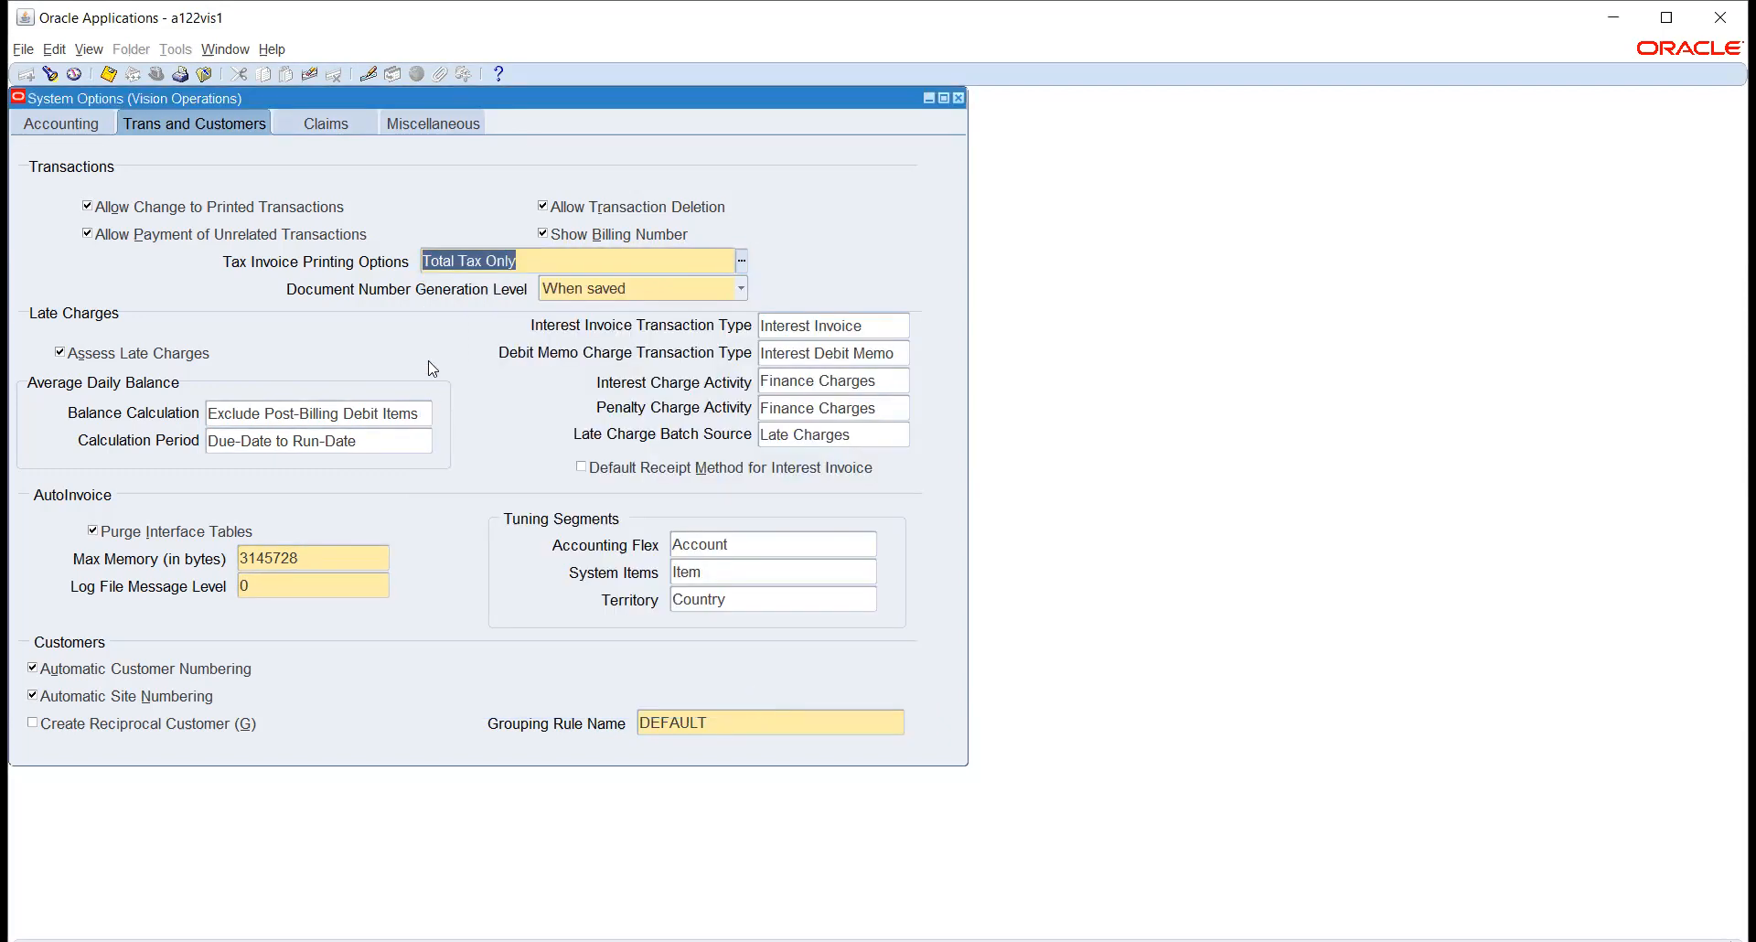
click(711, 289)
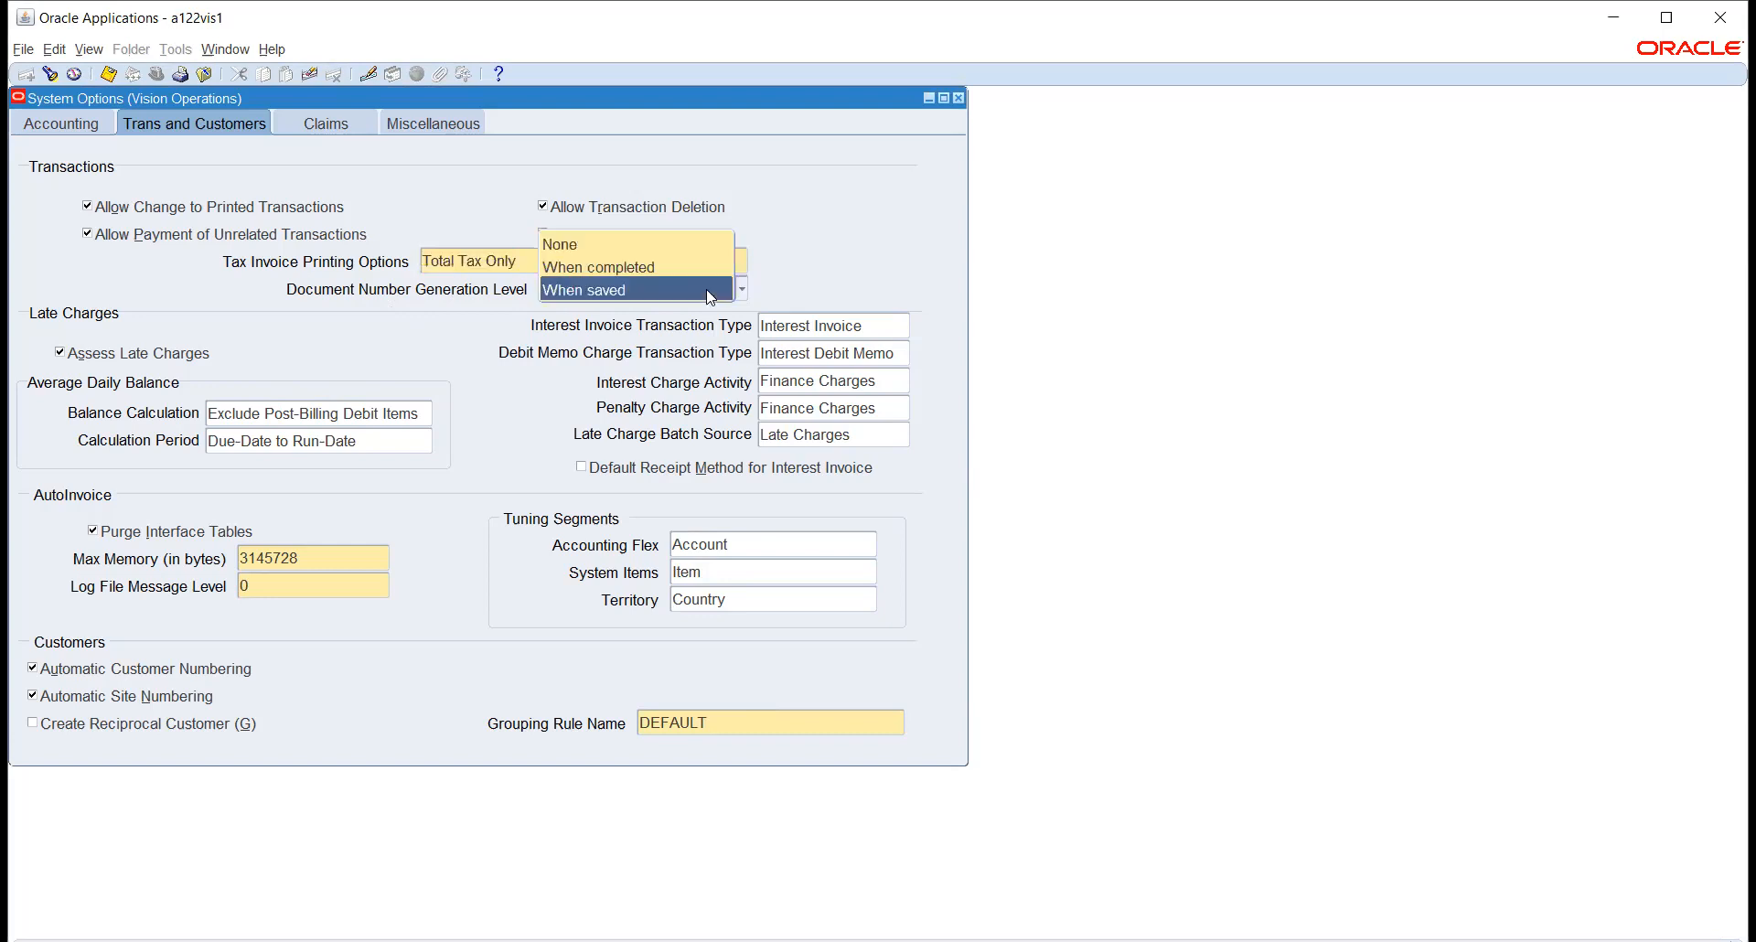
click(839, 260)
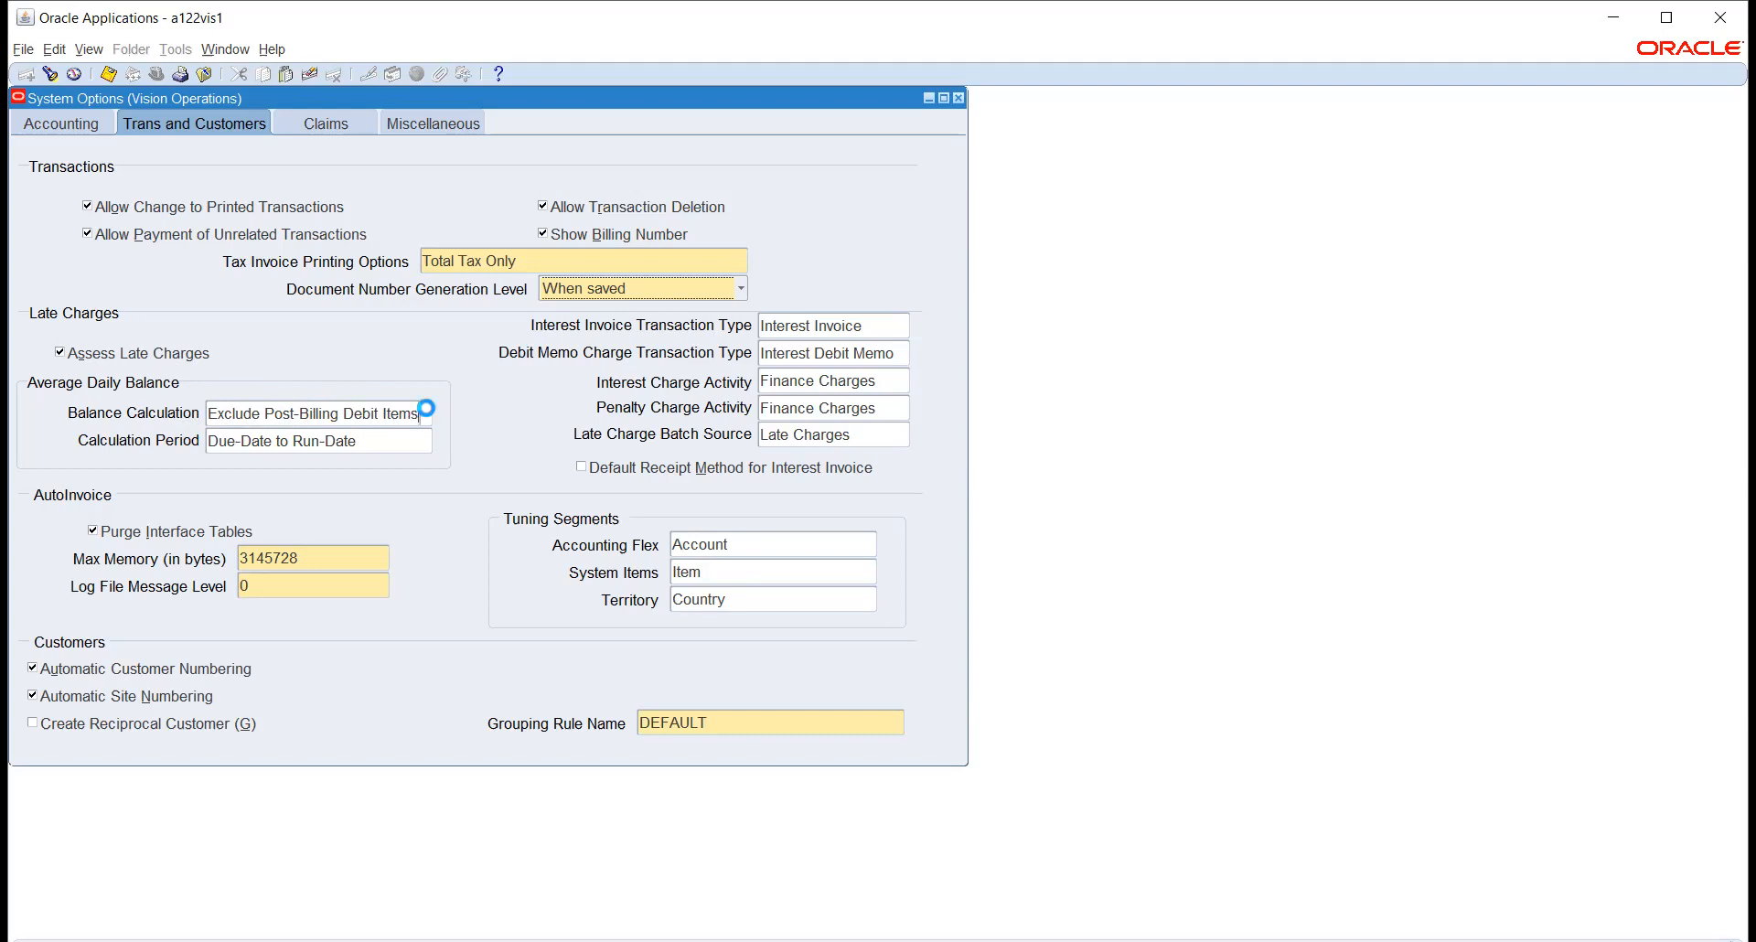
Examine the Balance Calculation choices and the interest invoice and debit memo charge transaction types for late charges.
click(428, 413)
click(426, 413)
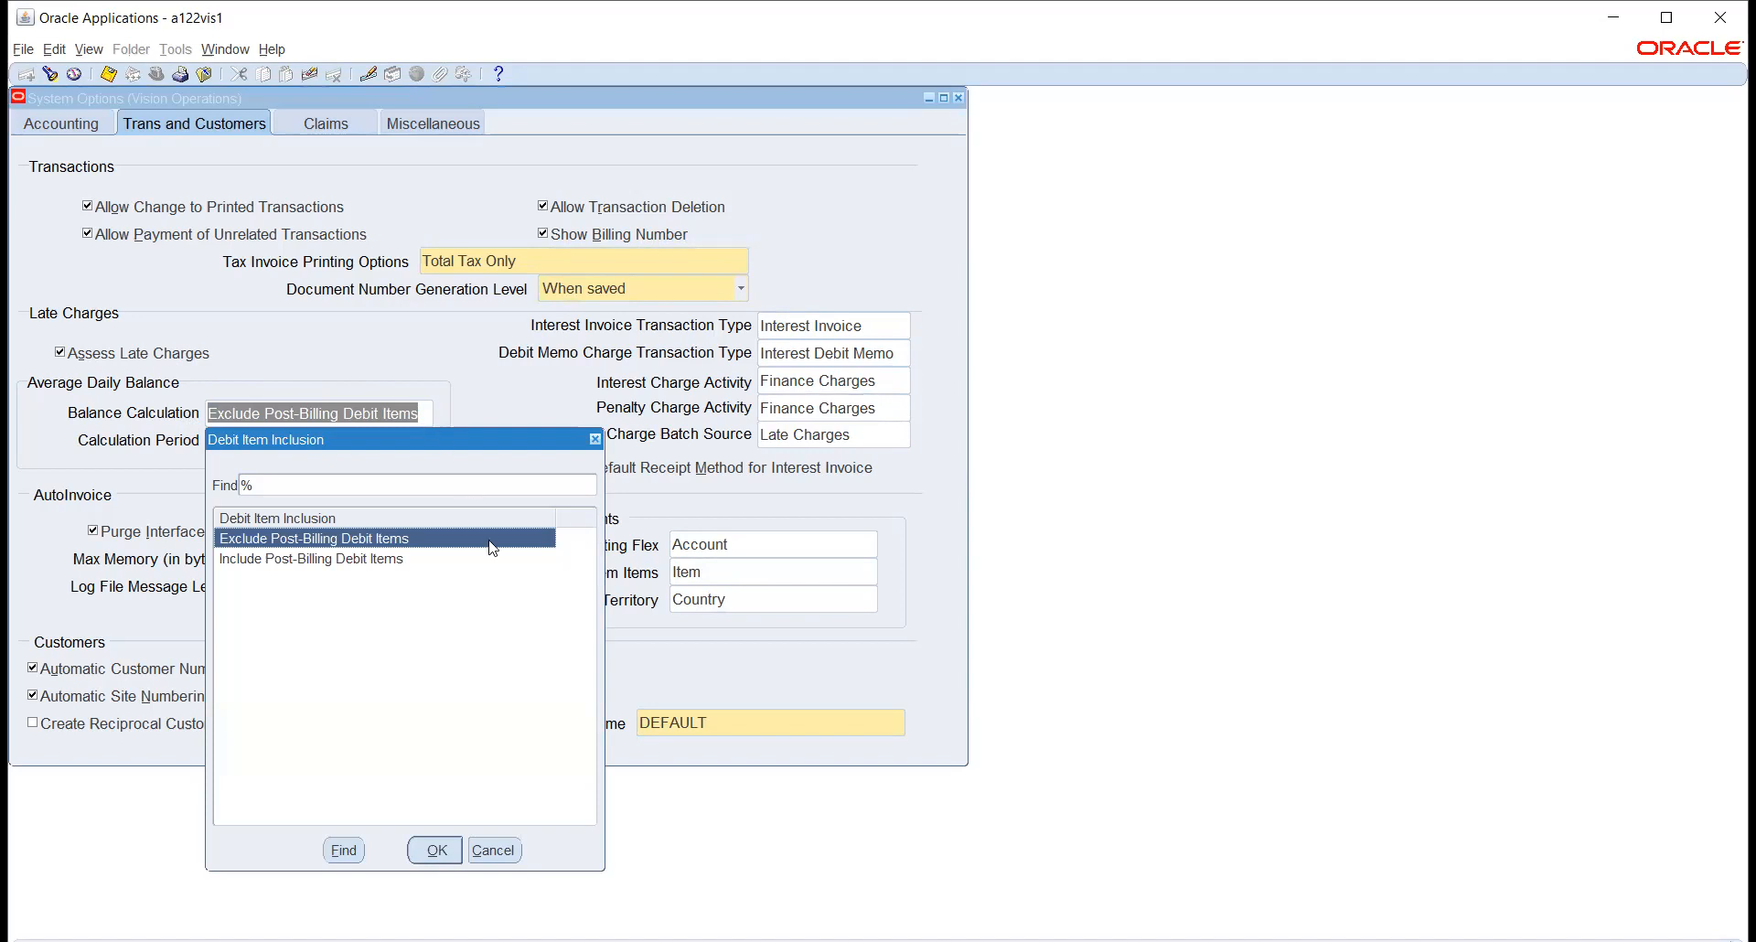
click(510, 855)
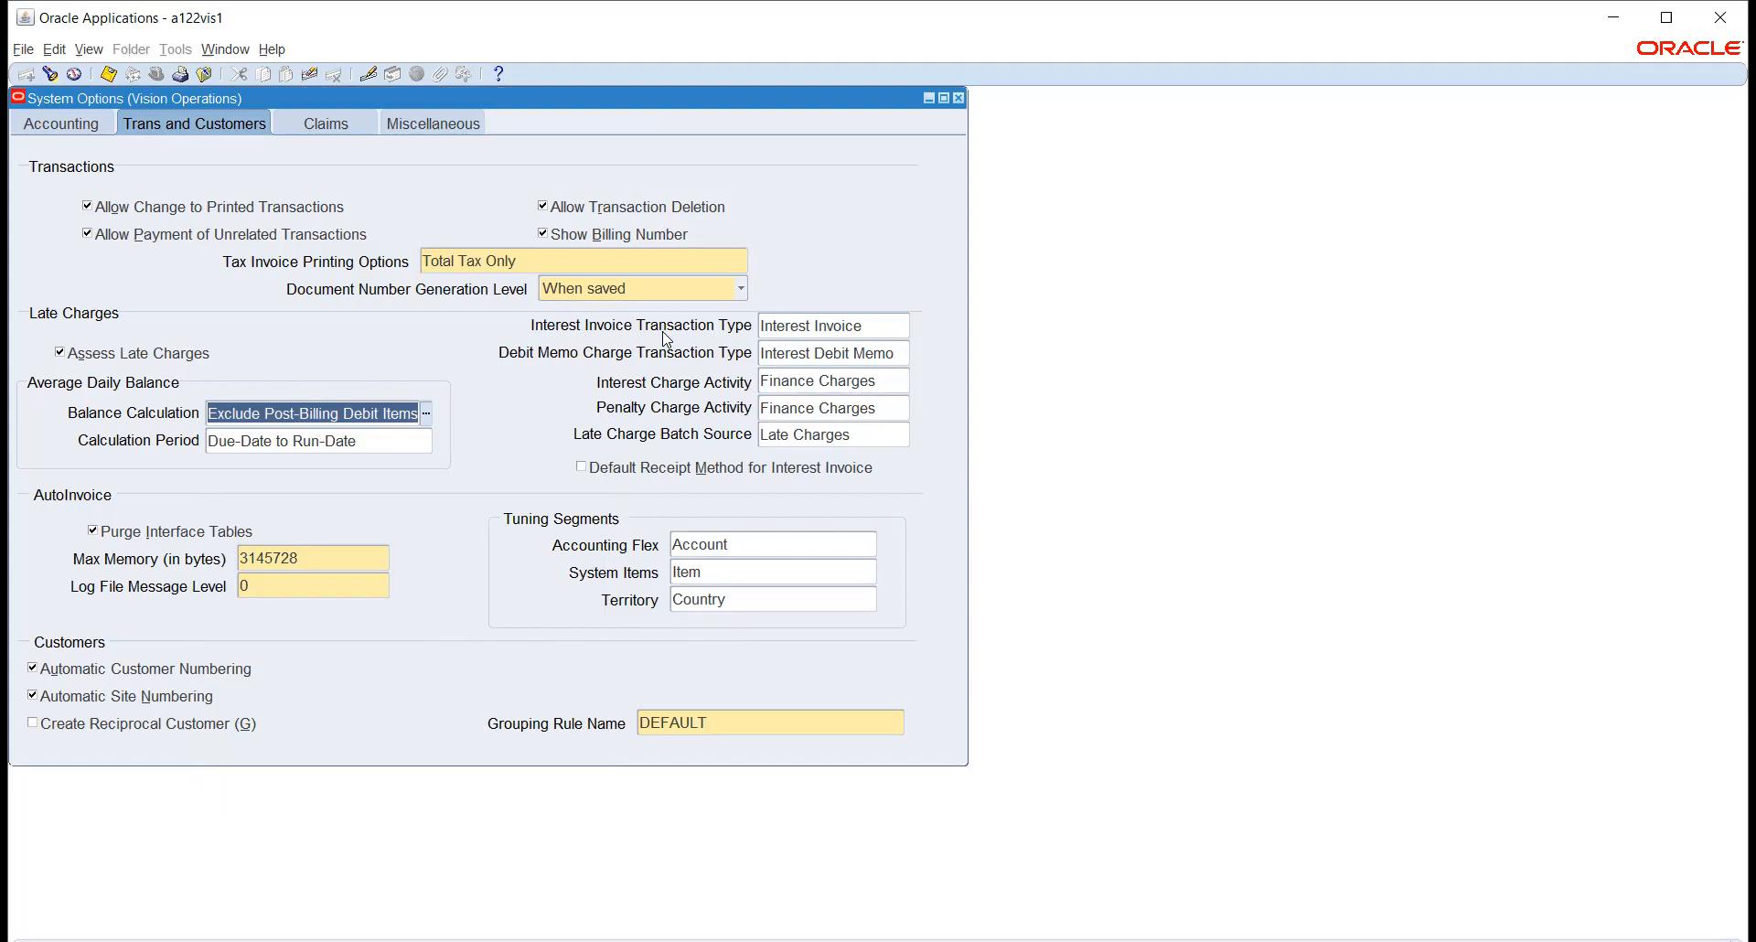
click(882, 328)
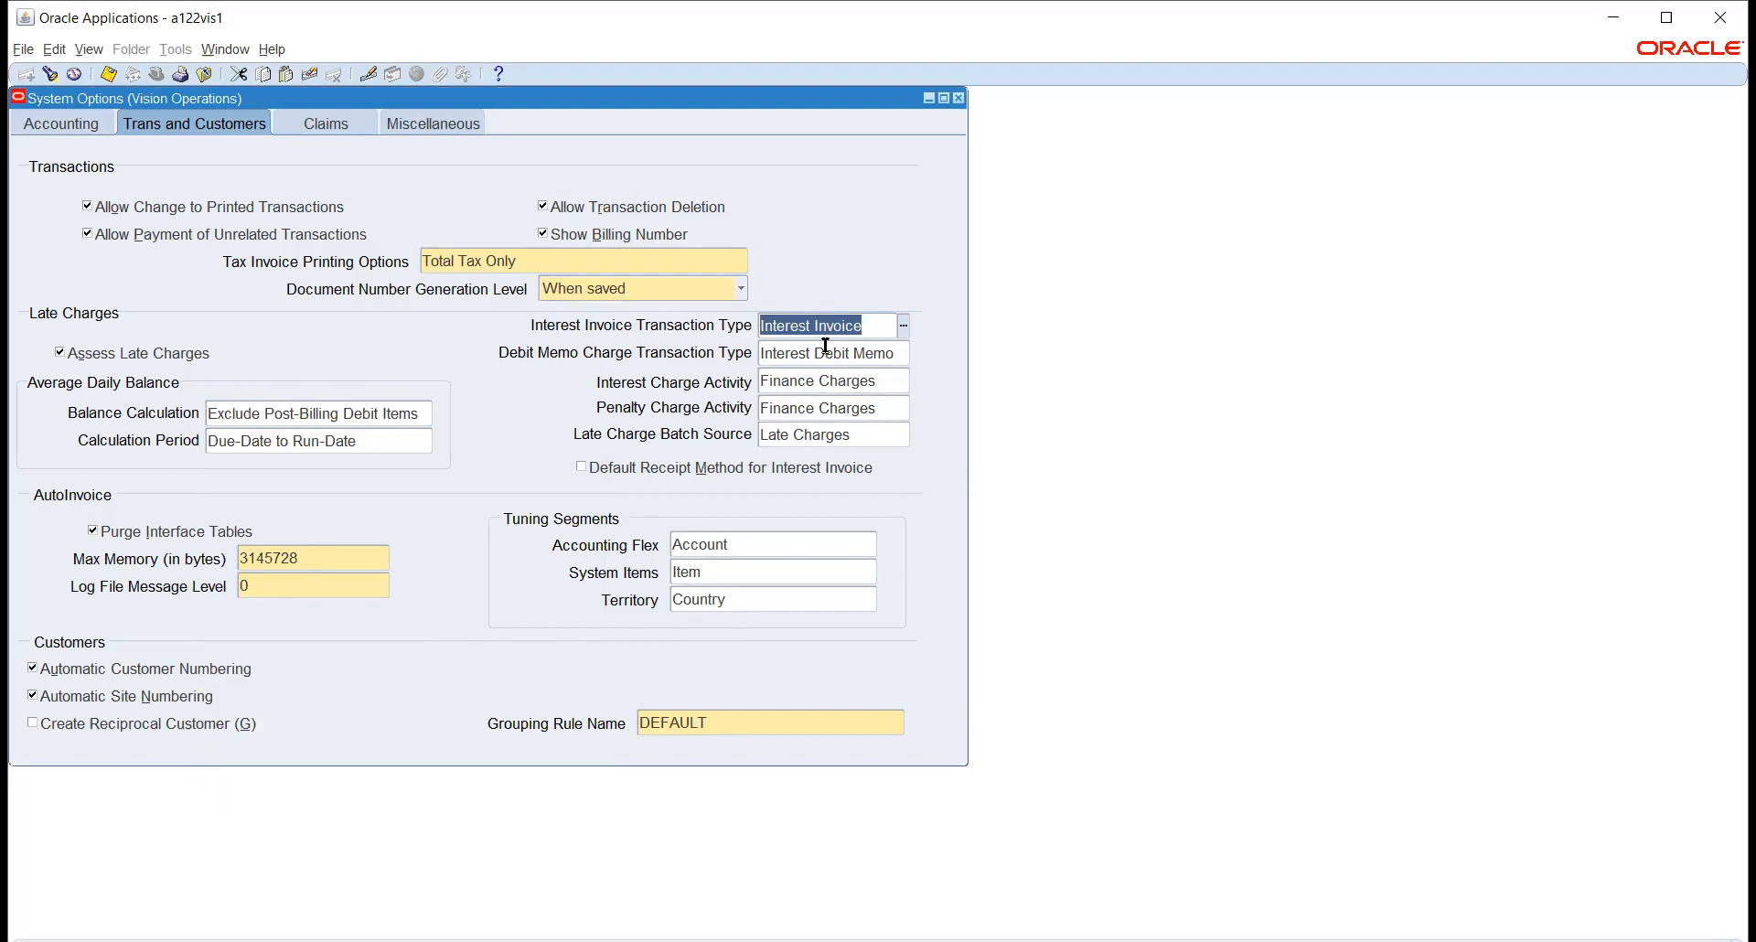
click(904, 352)
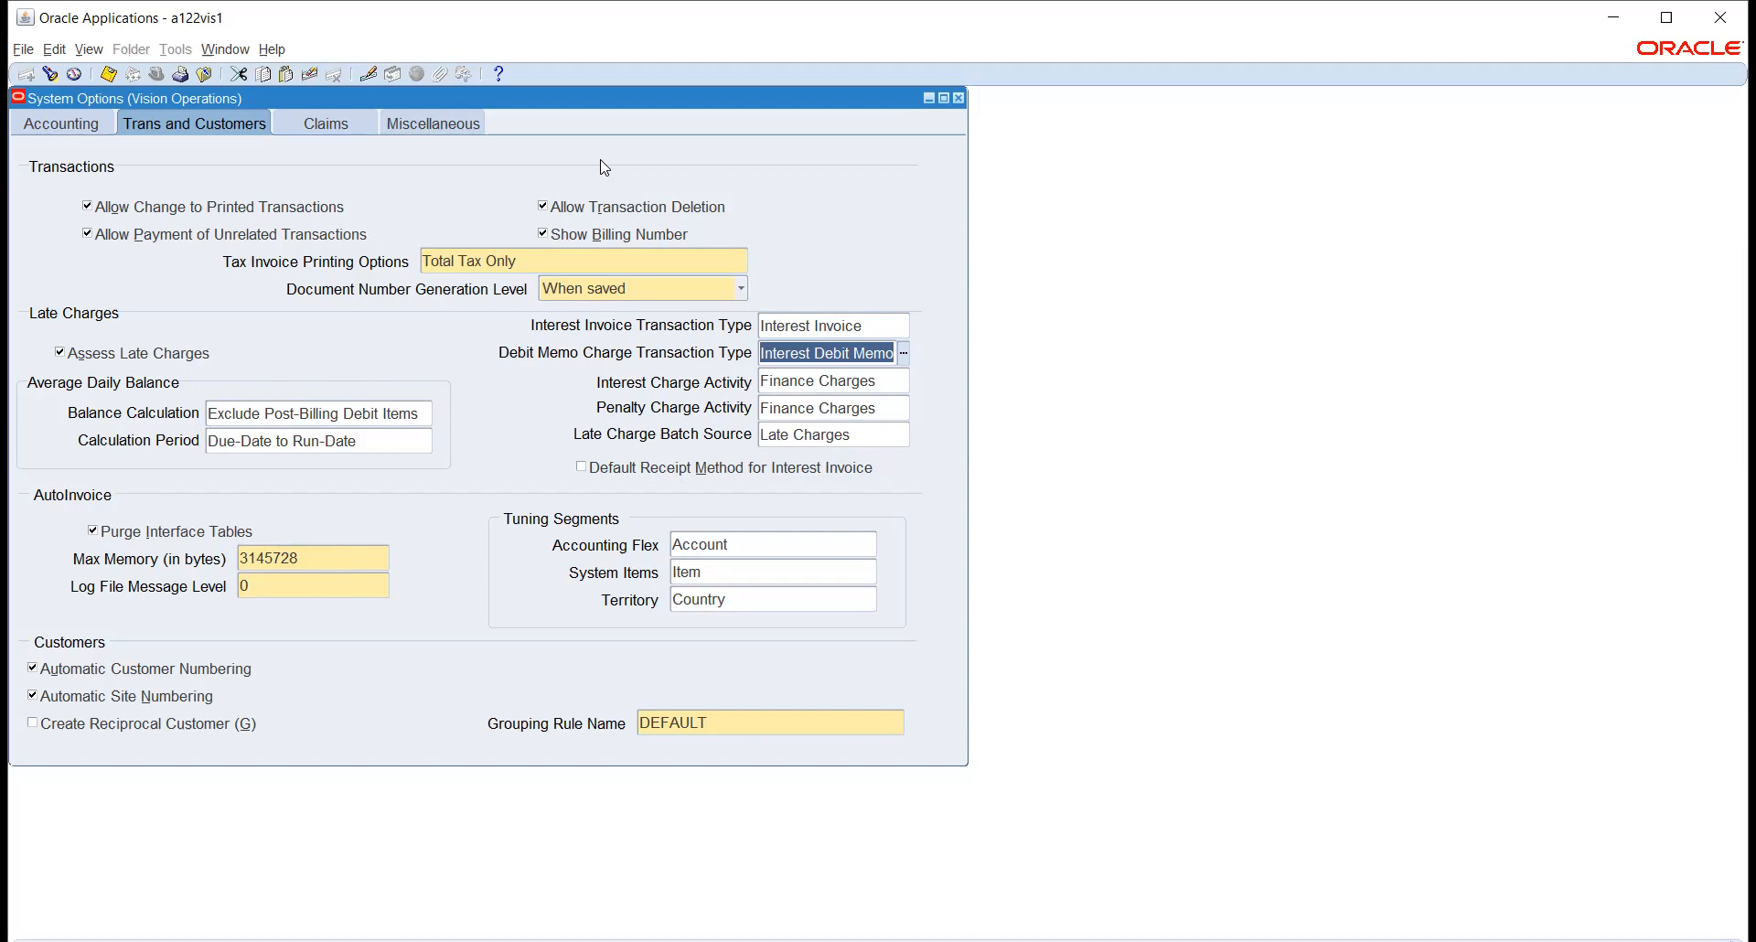
key(alt+Tab)
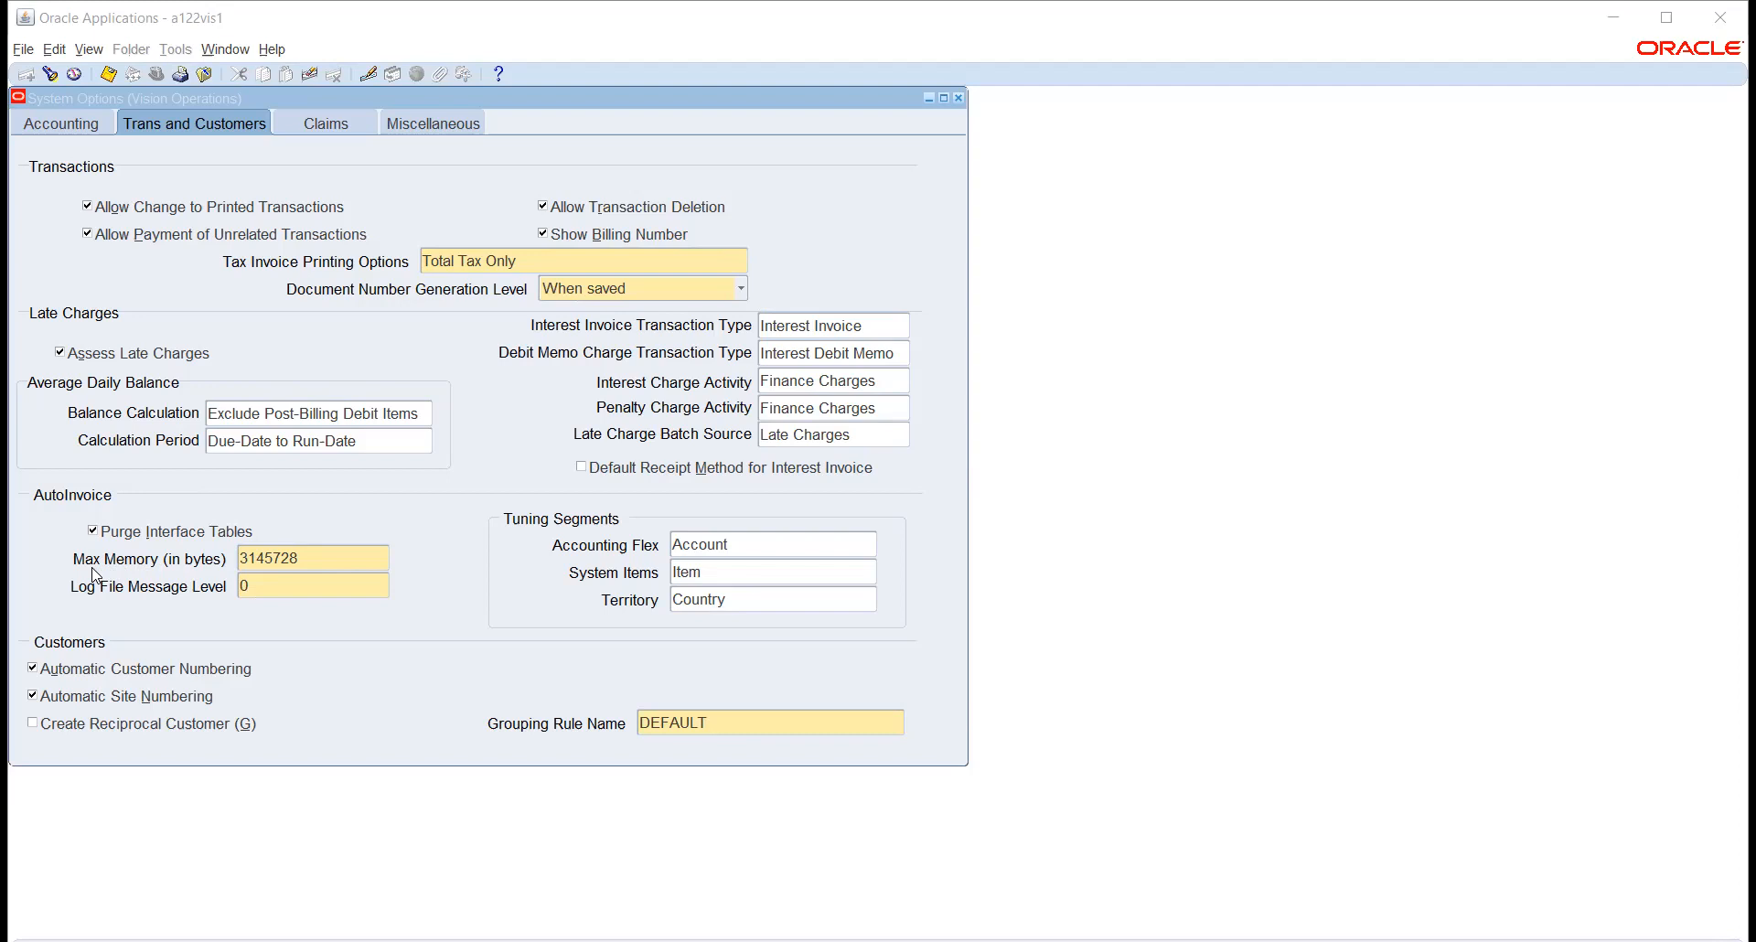
Examine the AutoInvoice maximum memory and tuning segments, including the available Territory segment choices.
click(355, 555)
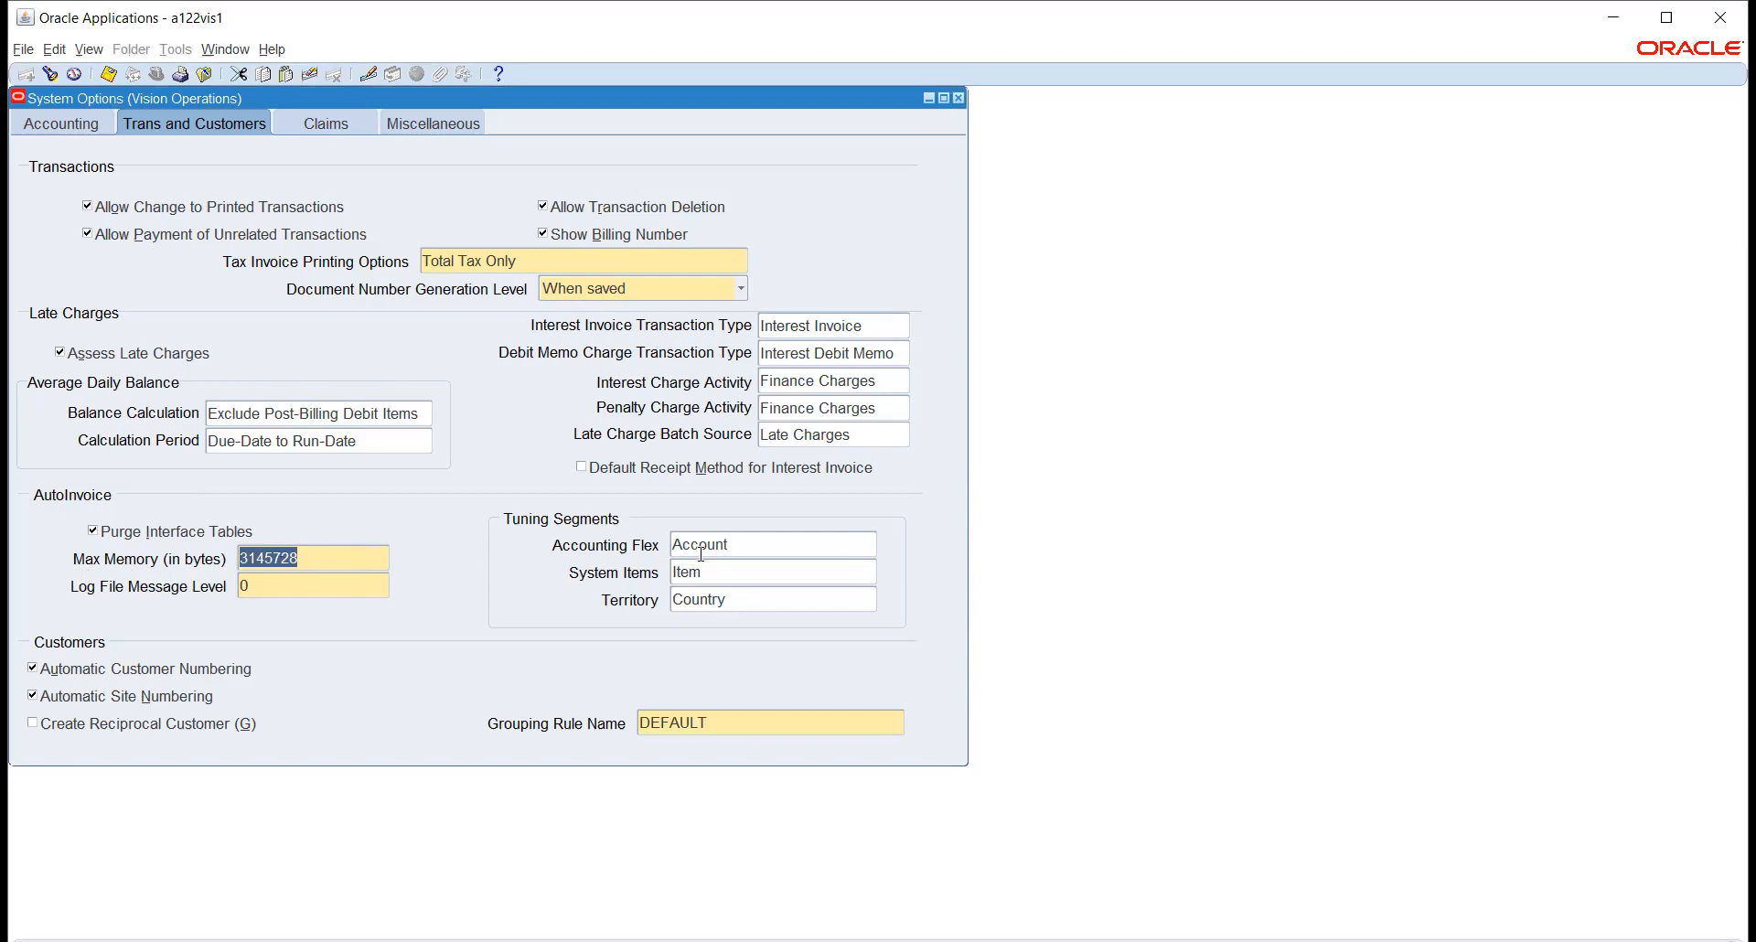
click(796, 546)
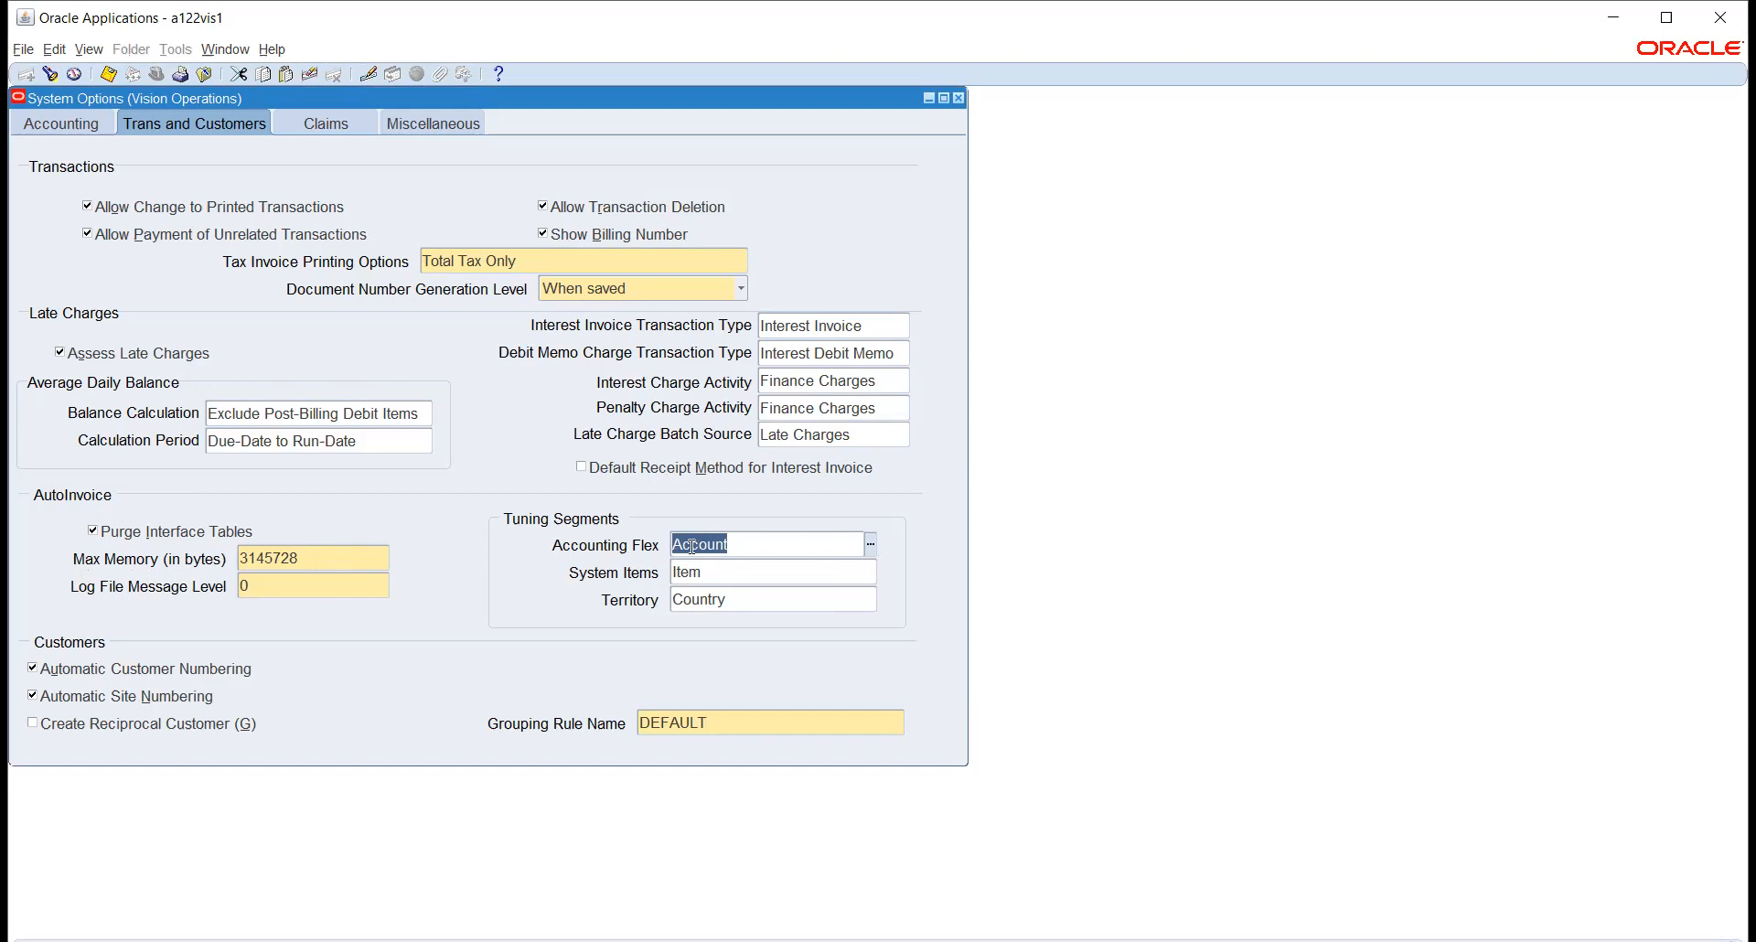
click(760, 574)
key(Tab)
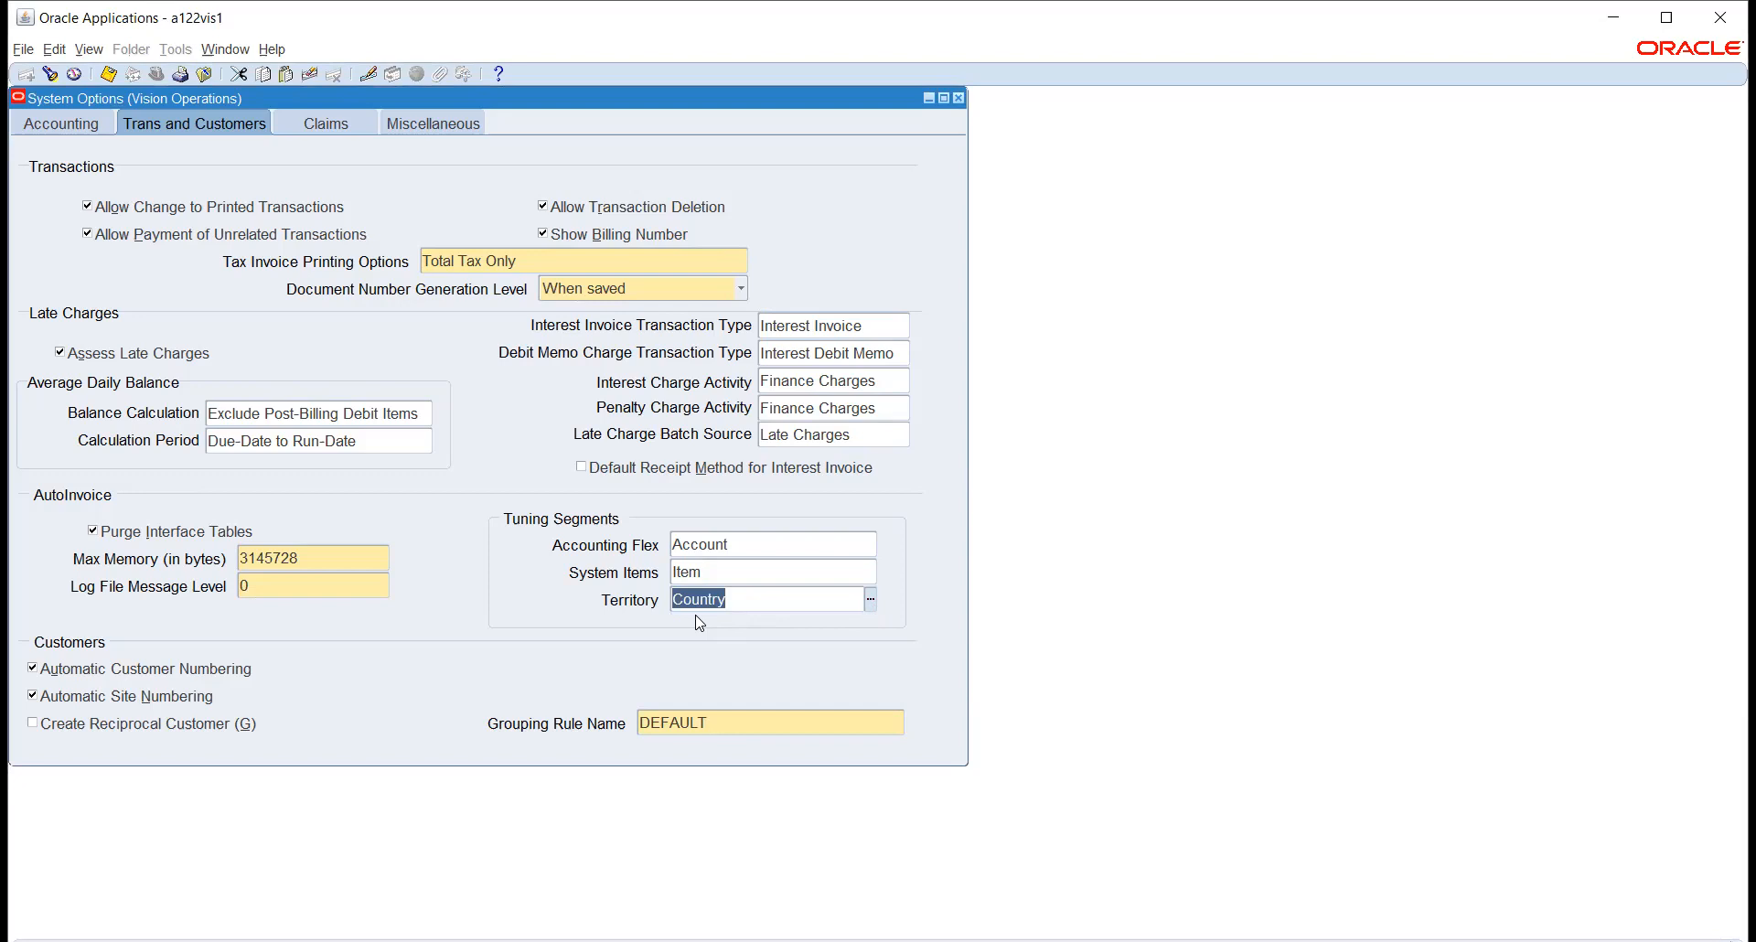
click(870, 602)
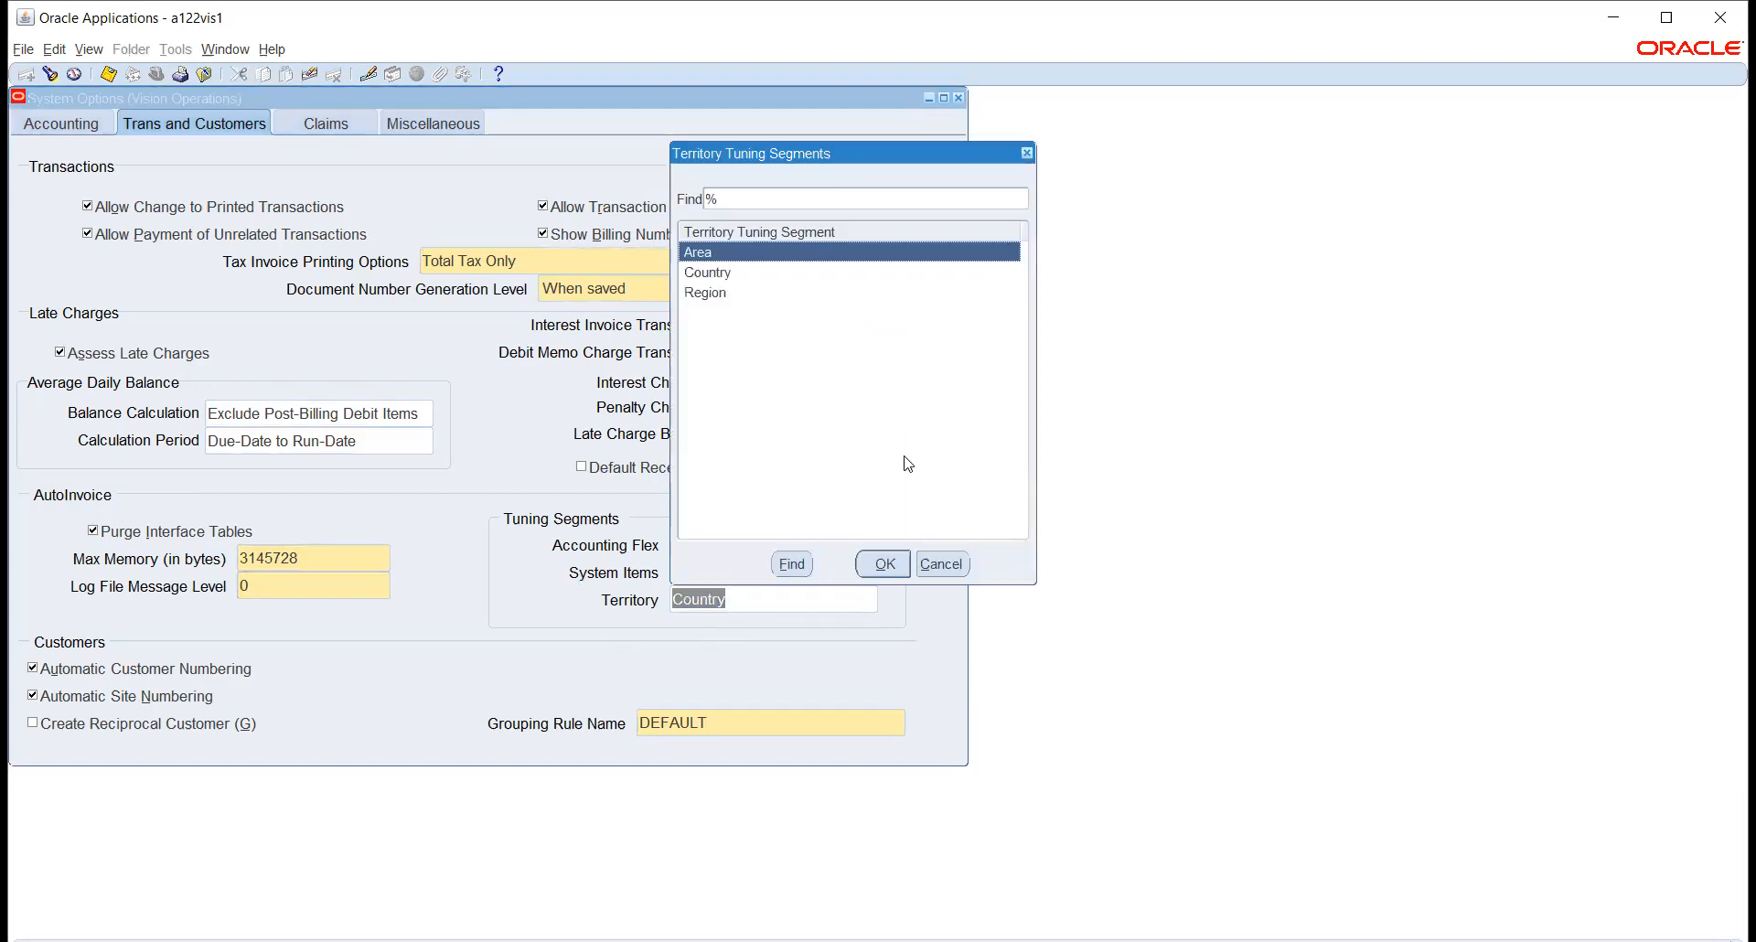
click(958, 565)
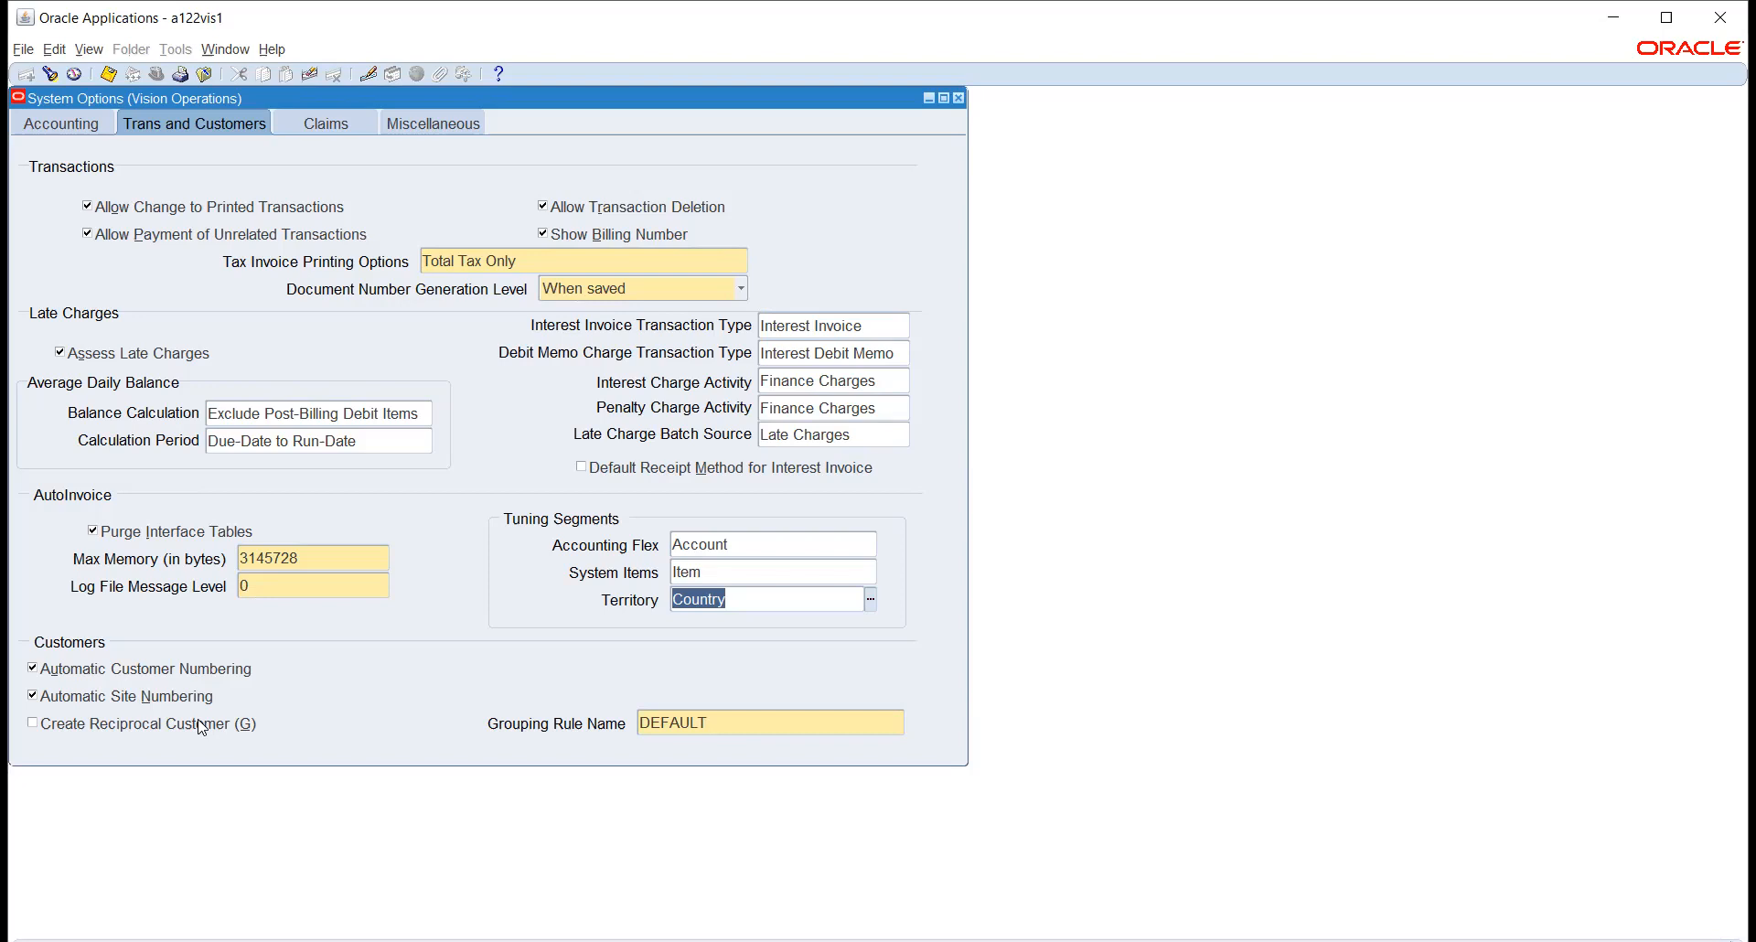
Examine the Create Reciprocal Customer and Grouping Rule Name settings, plus the claim handling options for remittance lines.
click(201, 726)
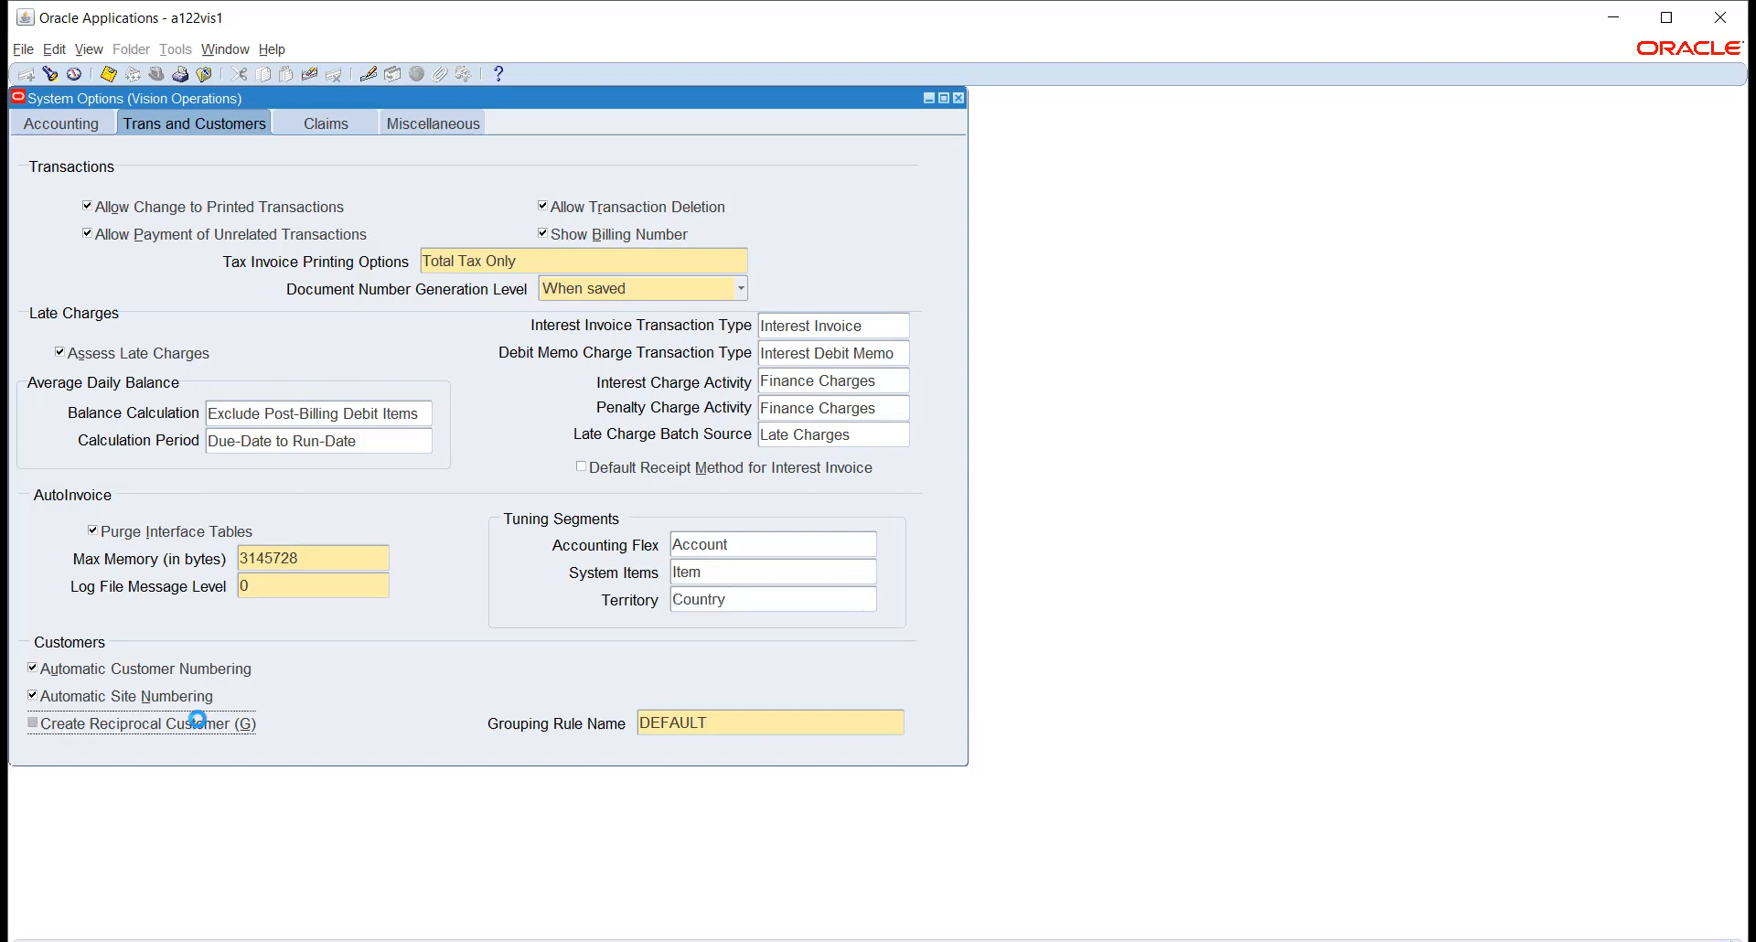
click(195, 727)
click(766, 721)
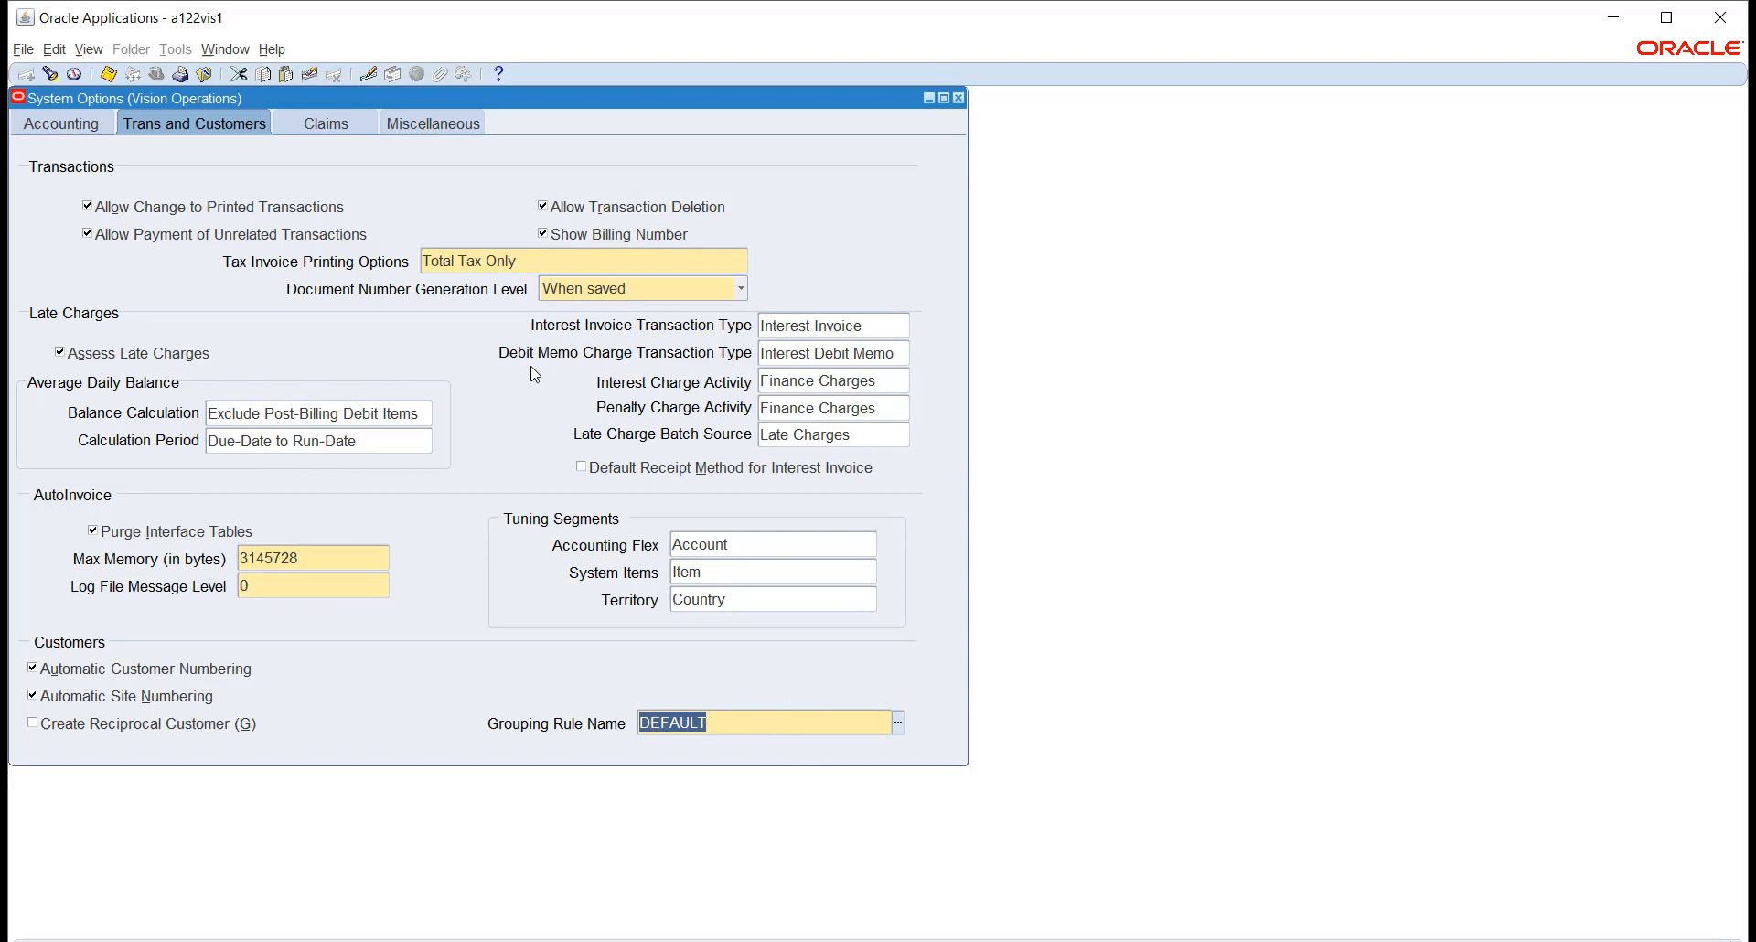
click(321, 137)
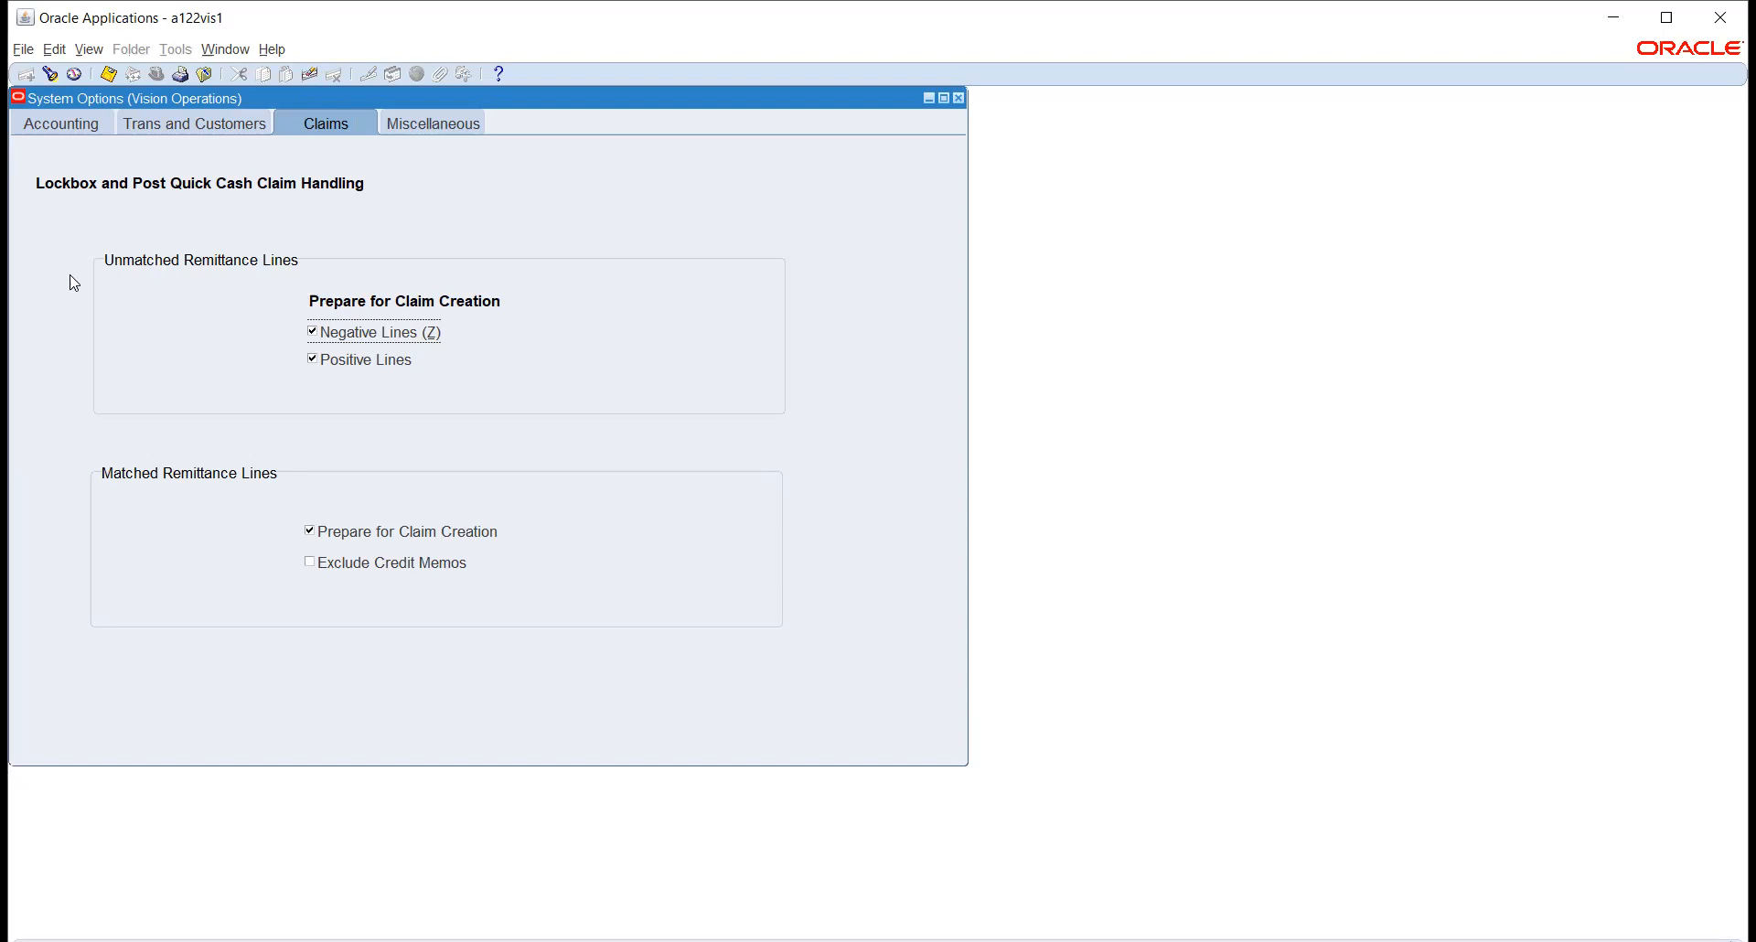
Examine the miscellaneous Split Amount, Discount Basis choices, AutoCash Rule Set and Days in Days Sales Outstanding Calculation.
click(419, 115)
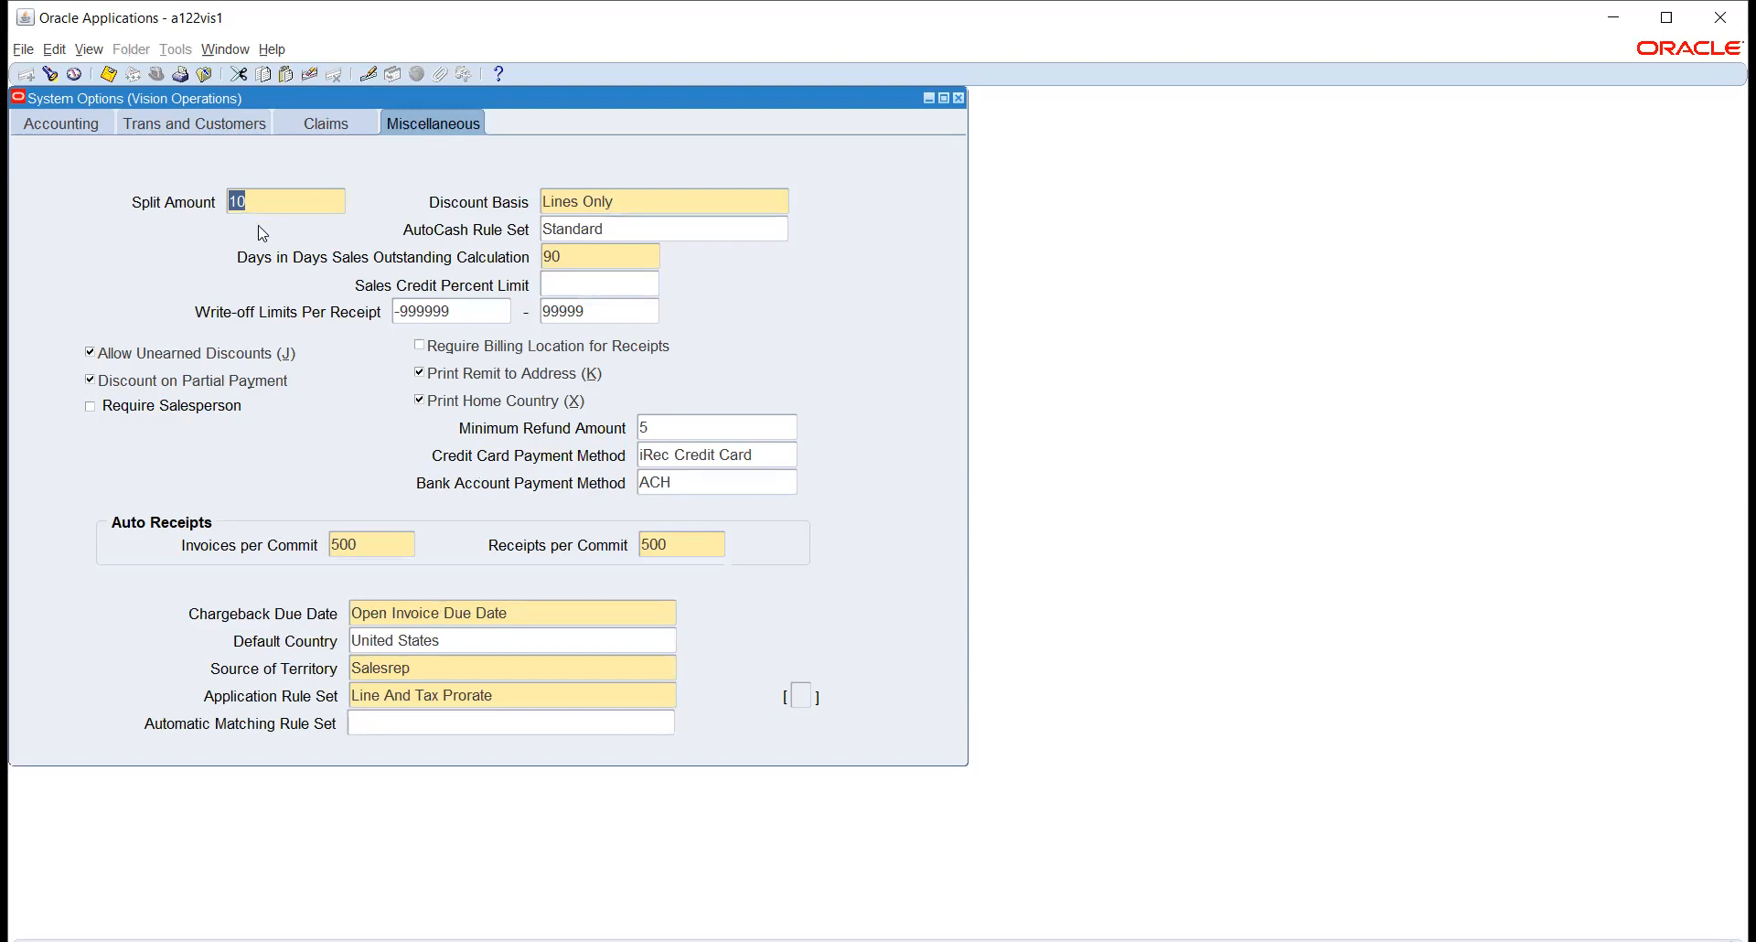
click(301, 201)
click(728, 203)
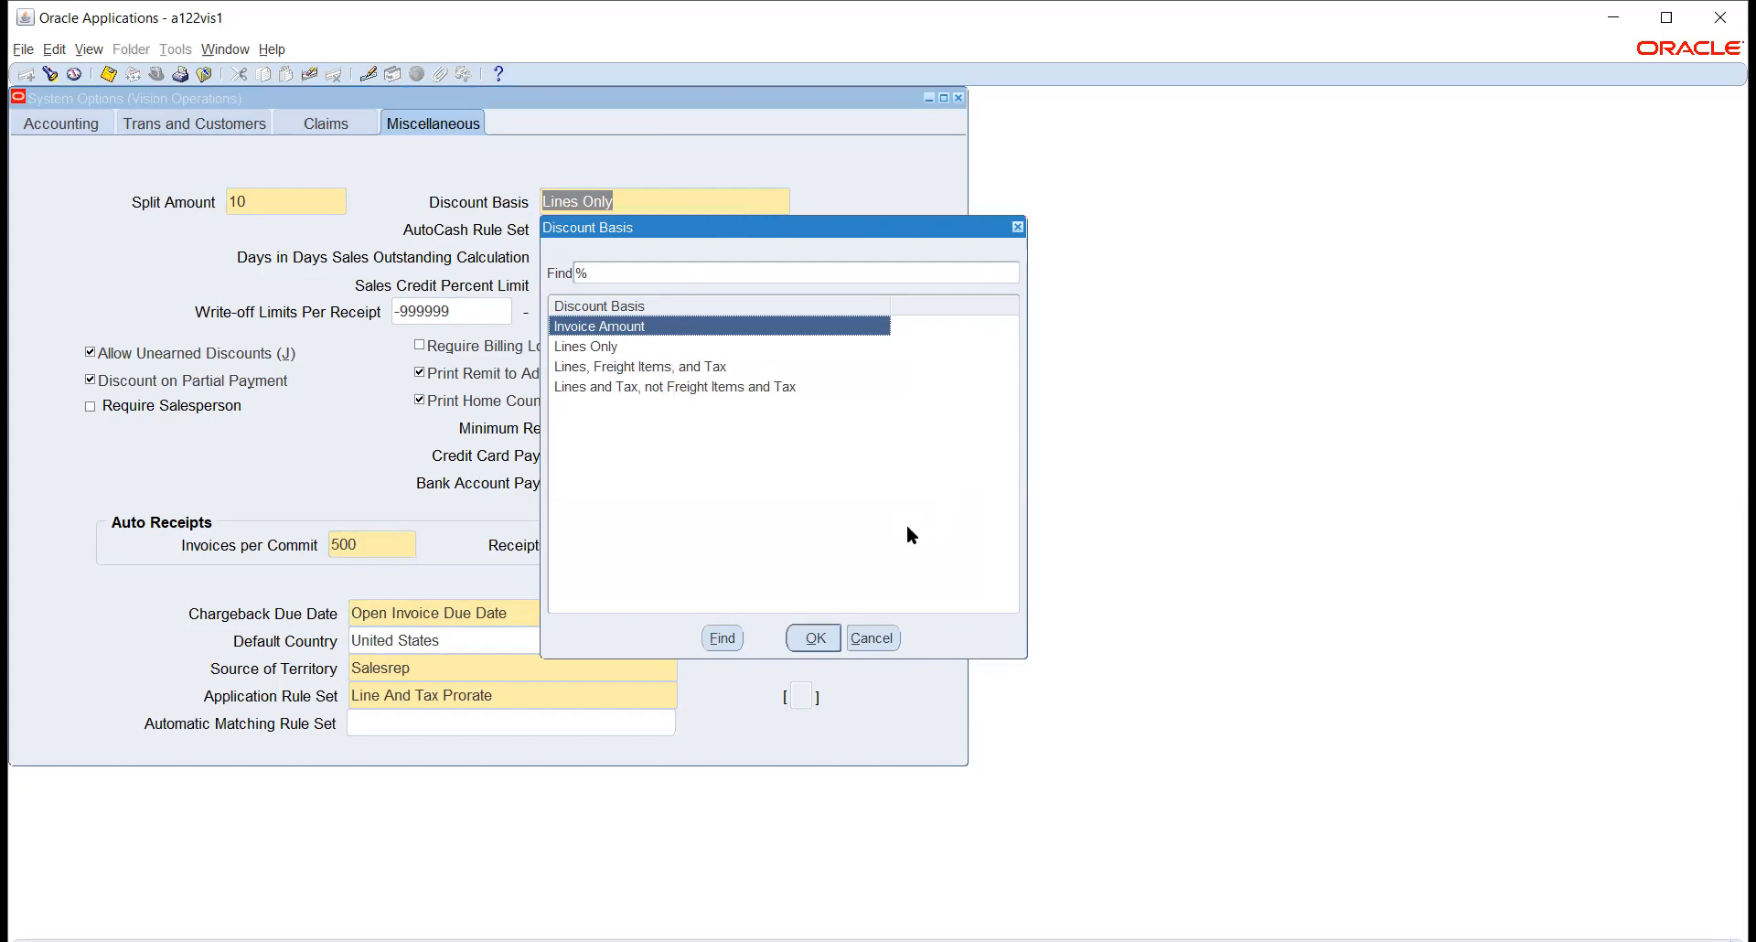
click(874, 640)
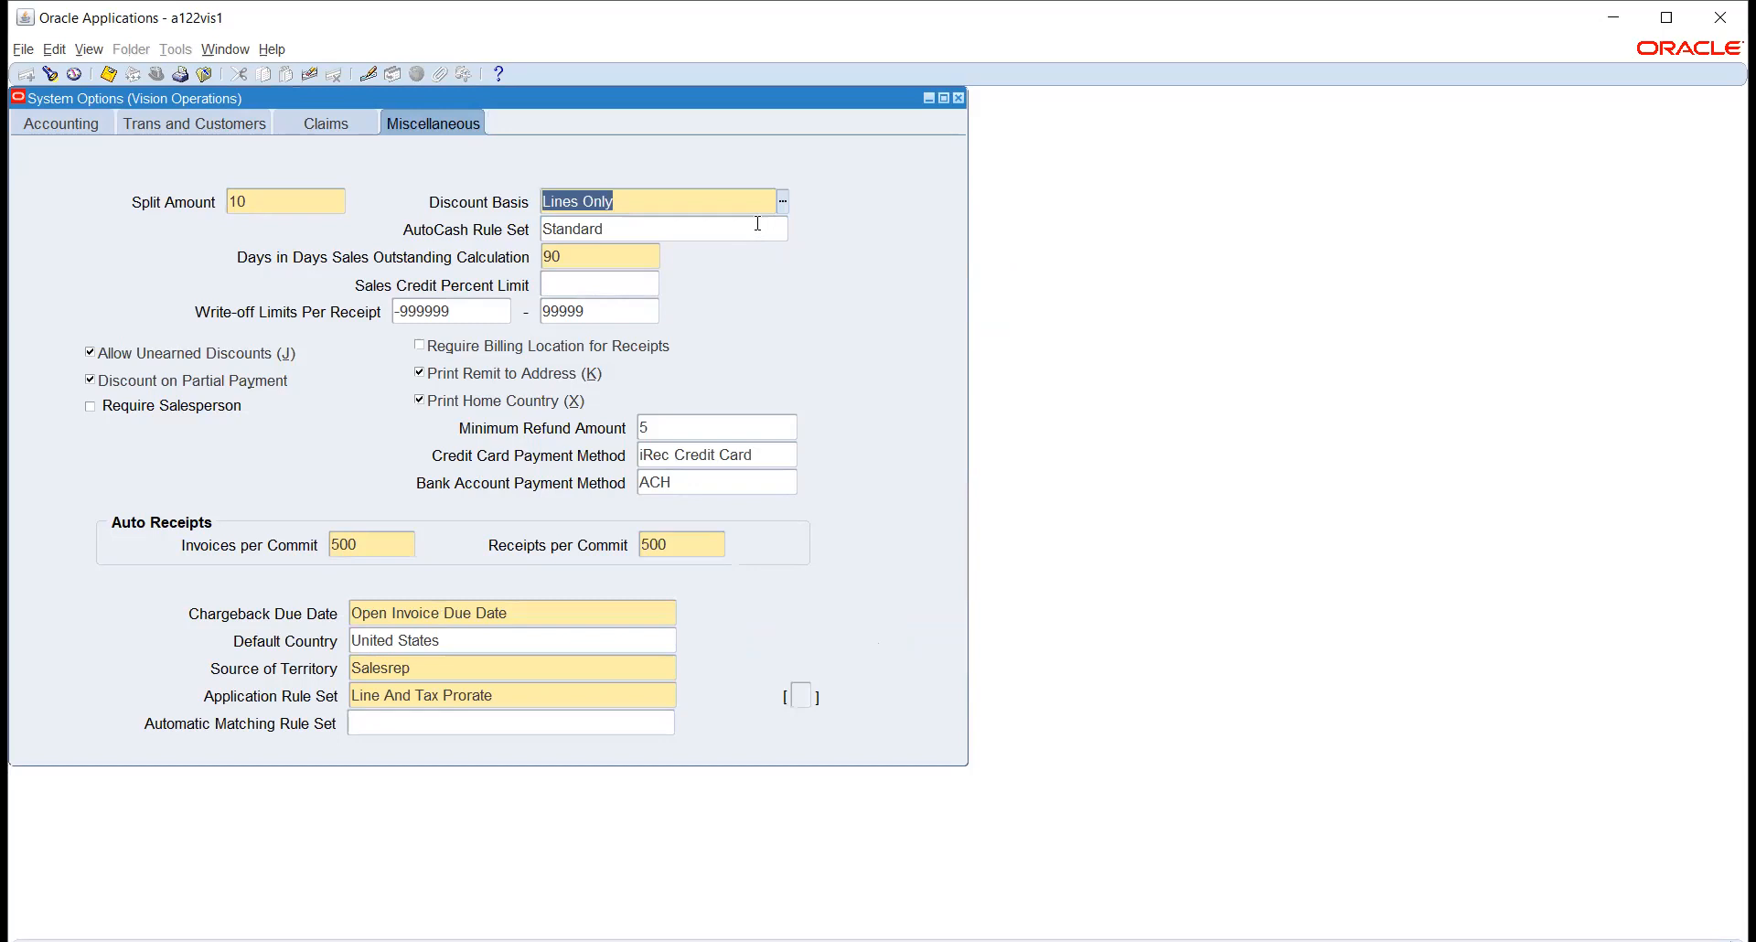
click(702, 225)
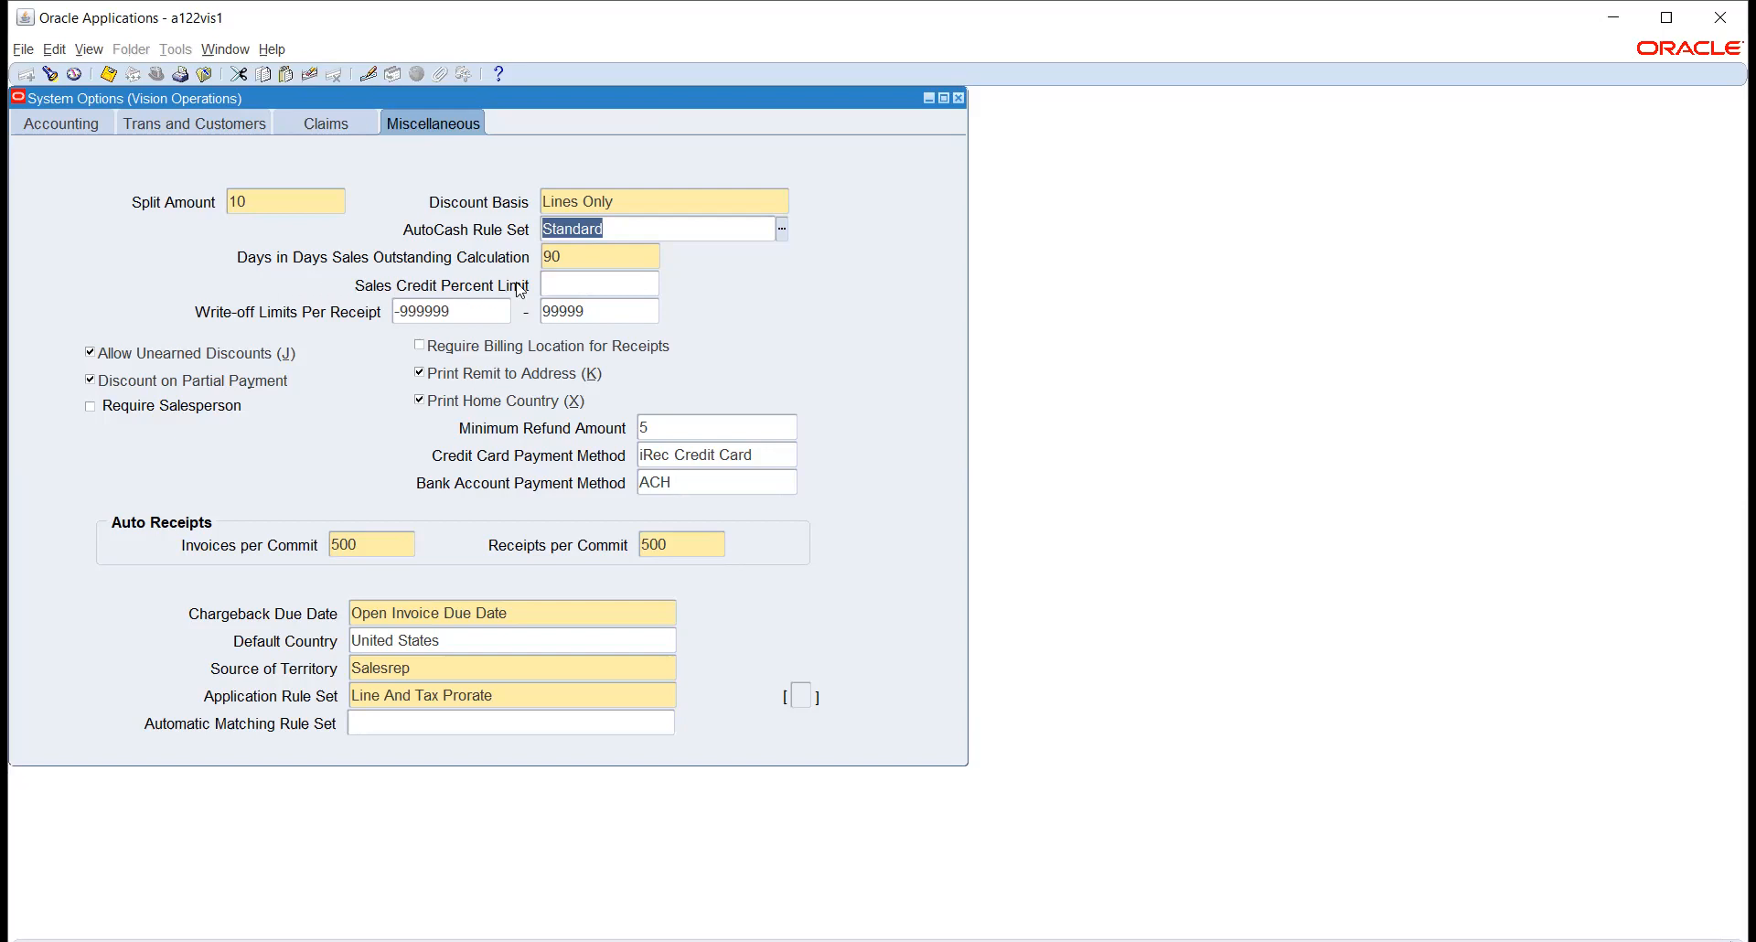
double_click(598, 256)
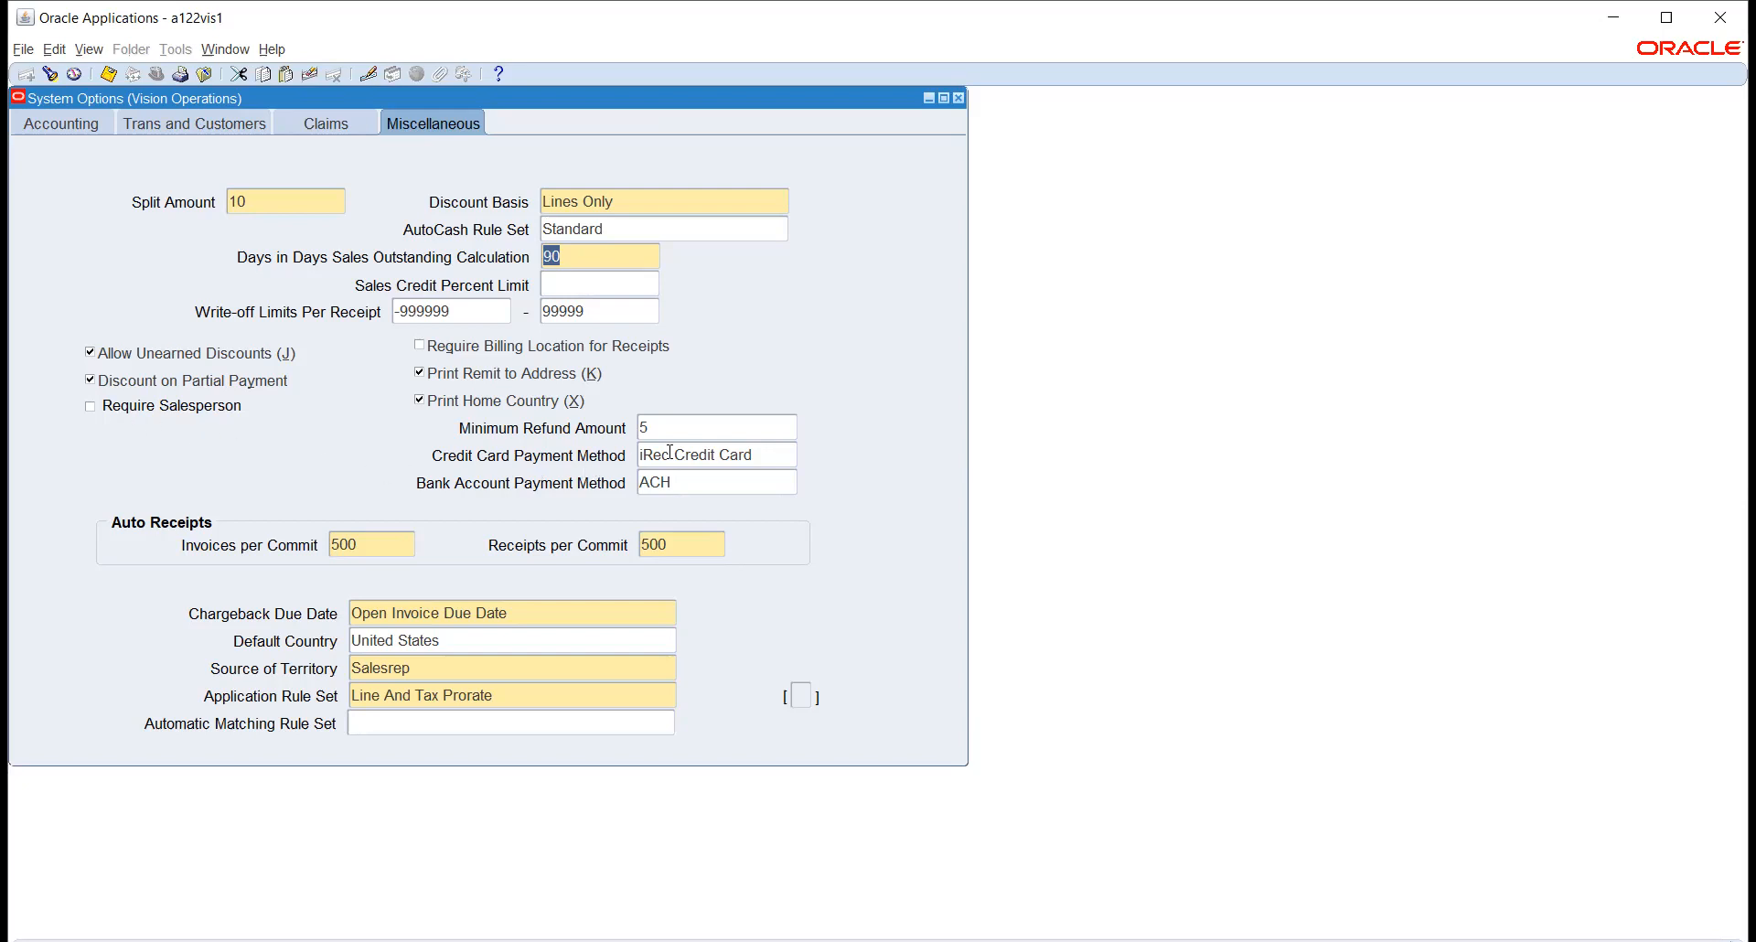
Examine the Minimum Refund Amount and the credit card and bank account payment methods.
click(729, 430)
click(762, 460)
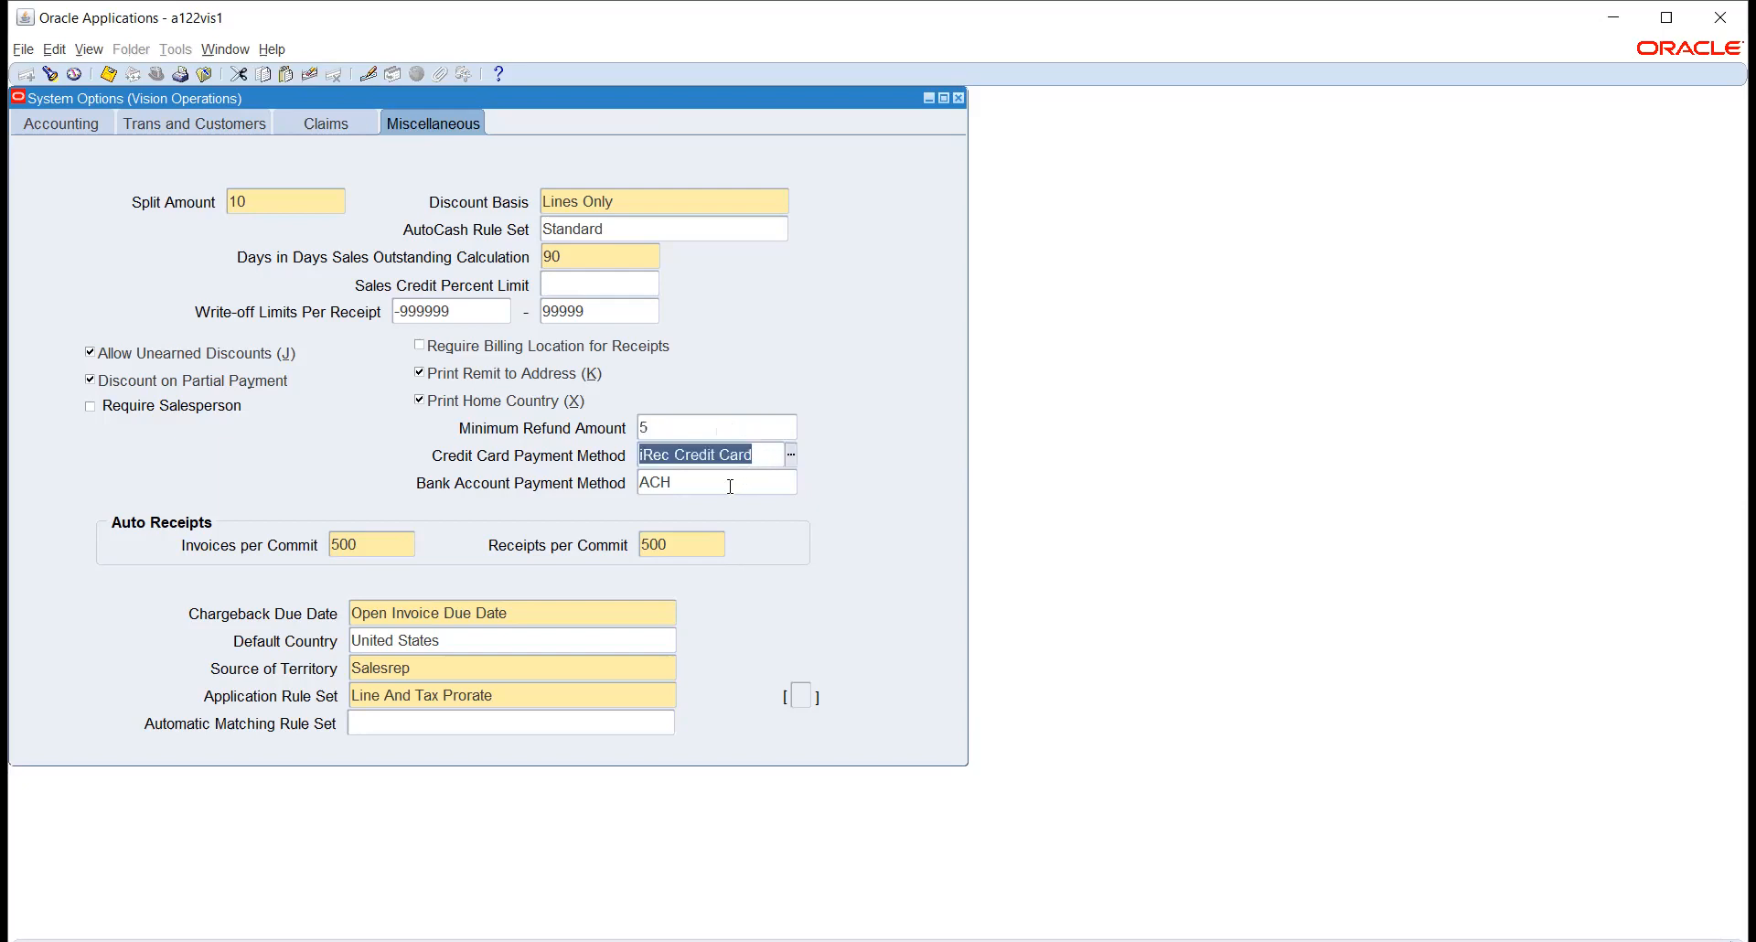
click(730, 483)
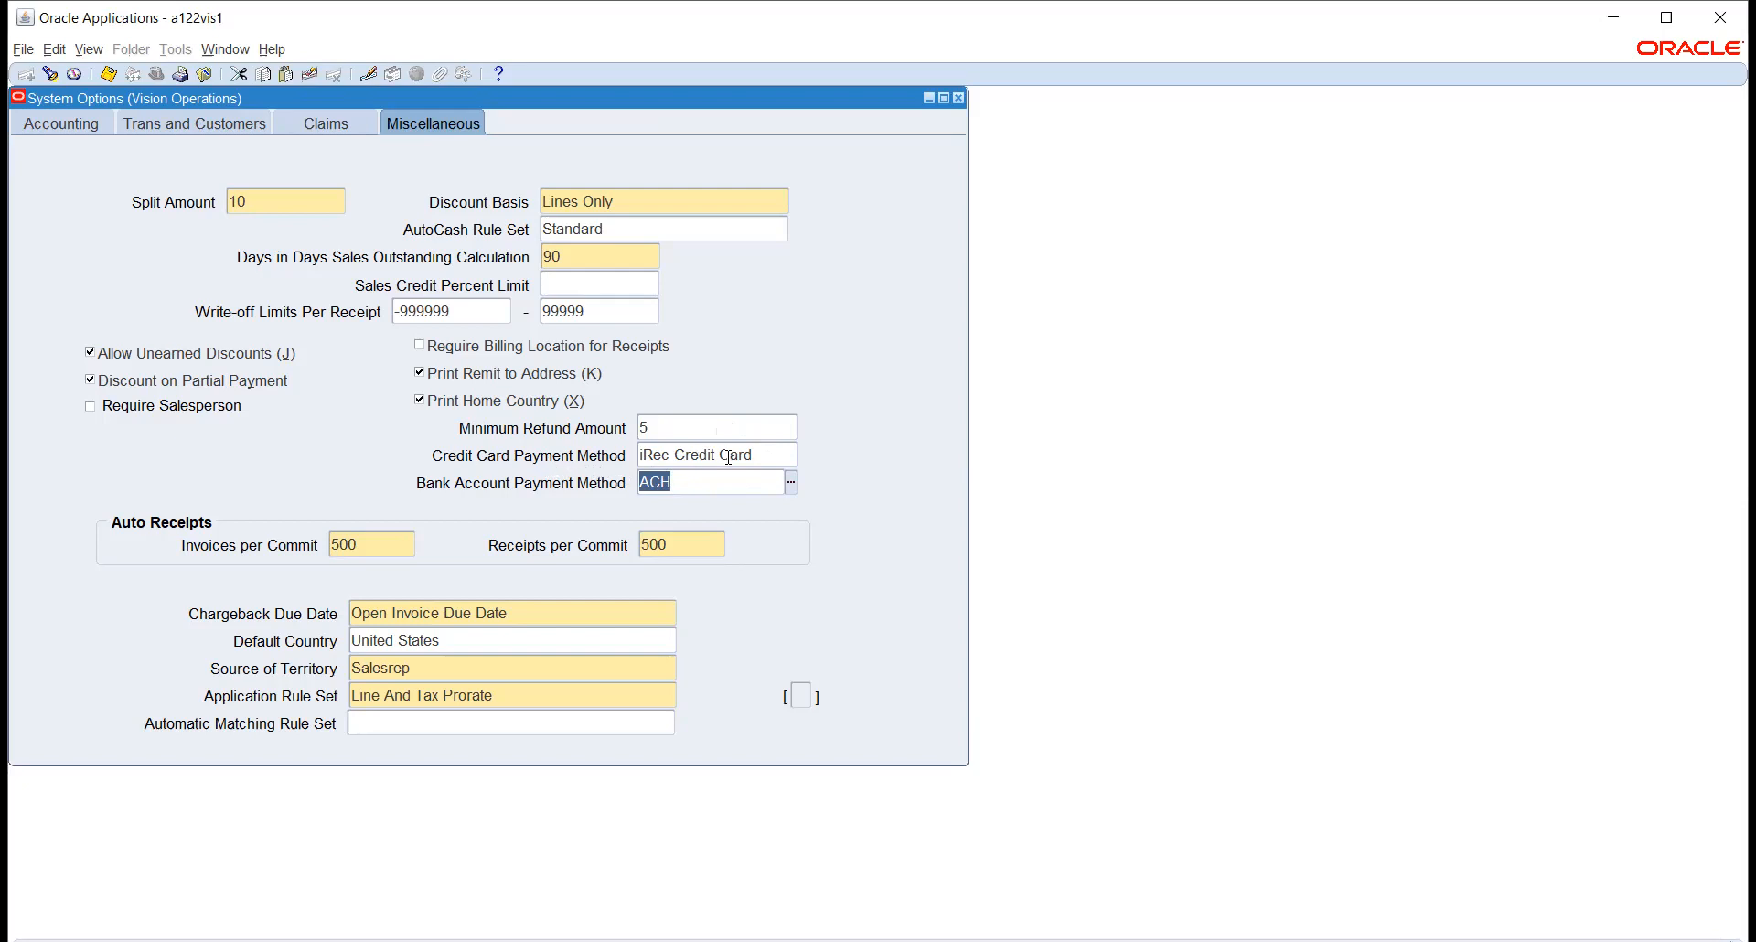
click(766, 450)
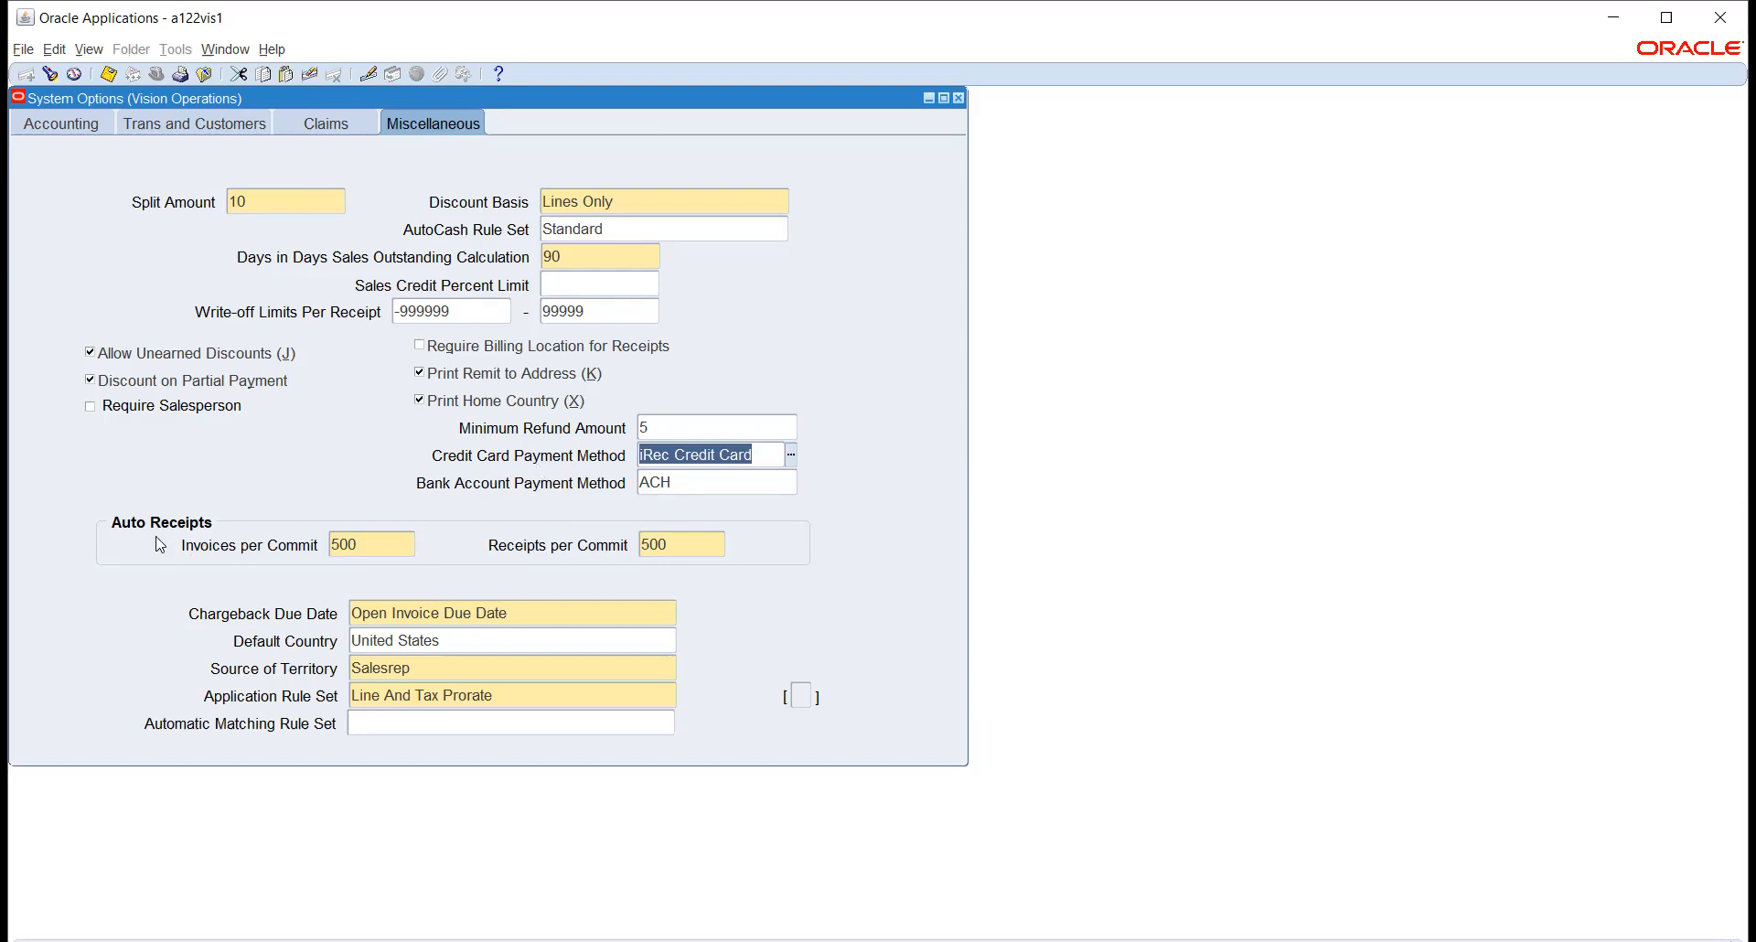
Examine the Invoices per Commit and Receipts per Commit settings for automatic receipts.
click(388, 545)
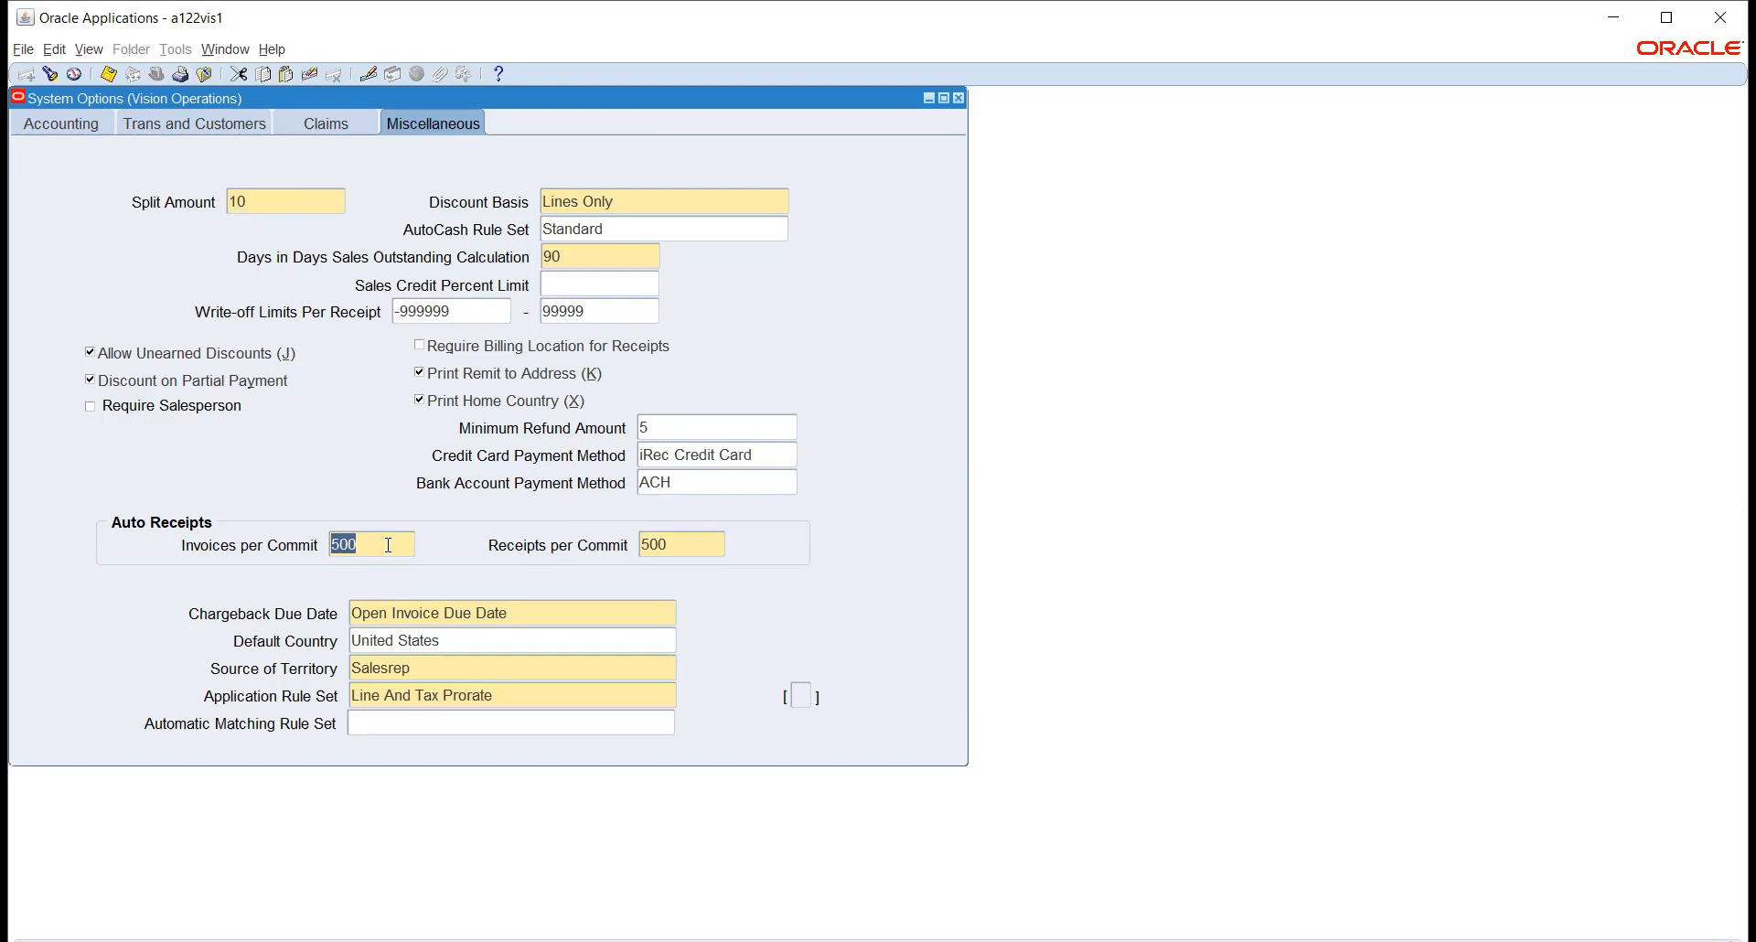
click(692, 544)
double_click(695, 544)
Examine the Chargeback Due Date setting and the available choices for Source of Territory.
click(537, 614)
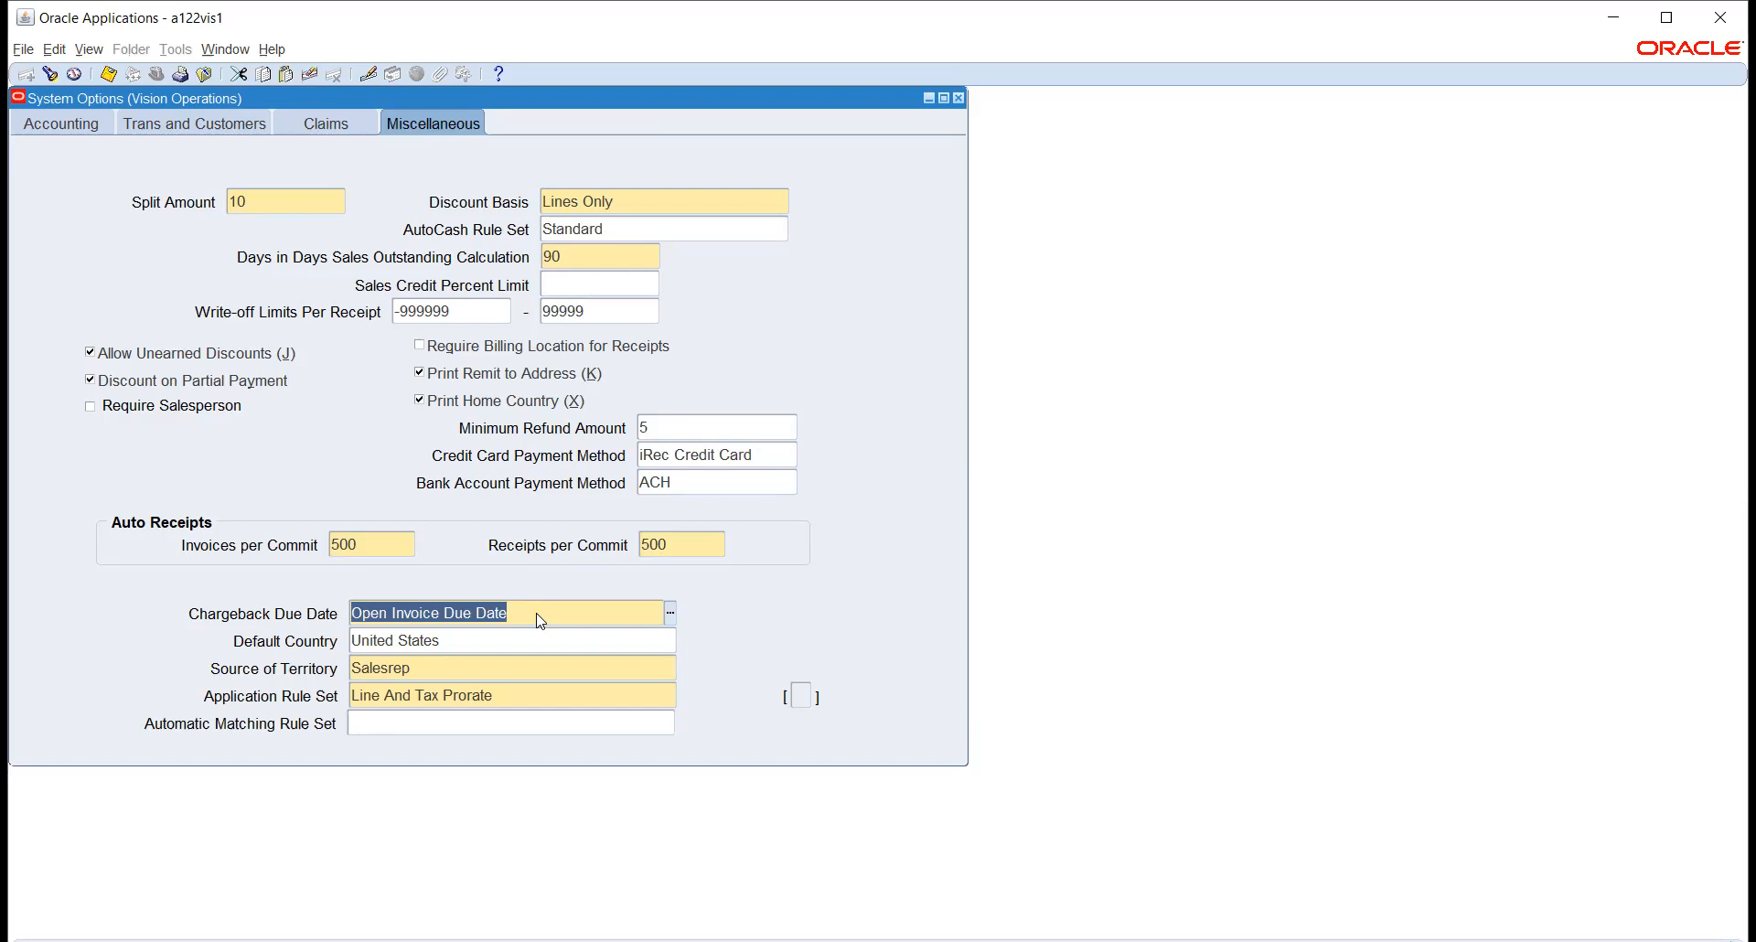
click(489, 657)
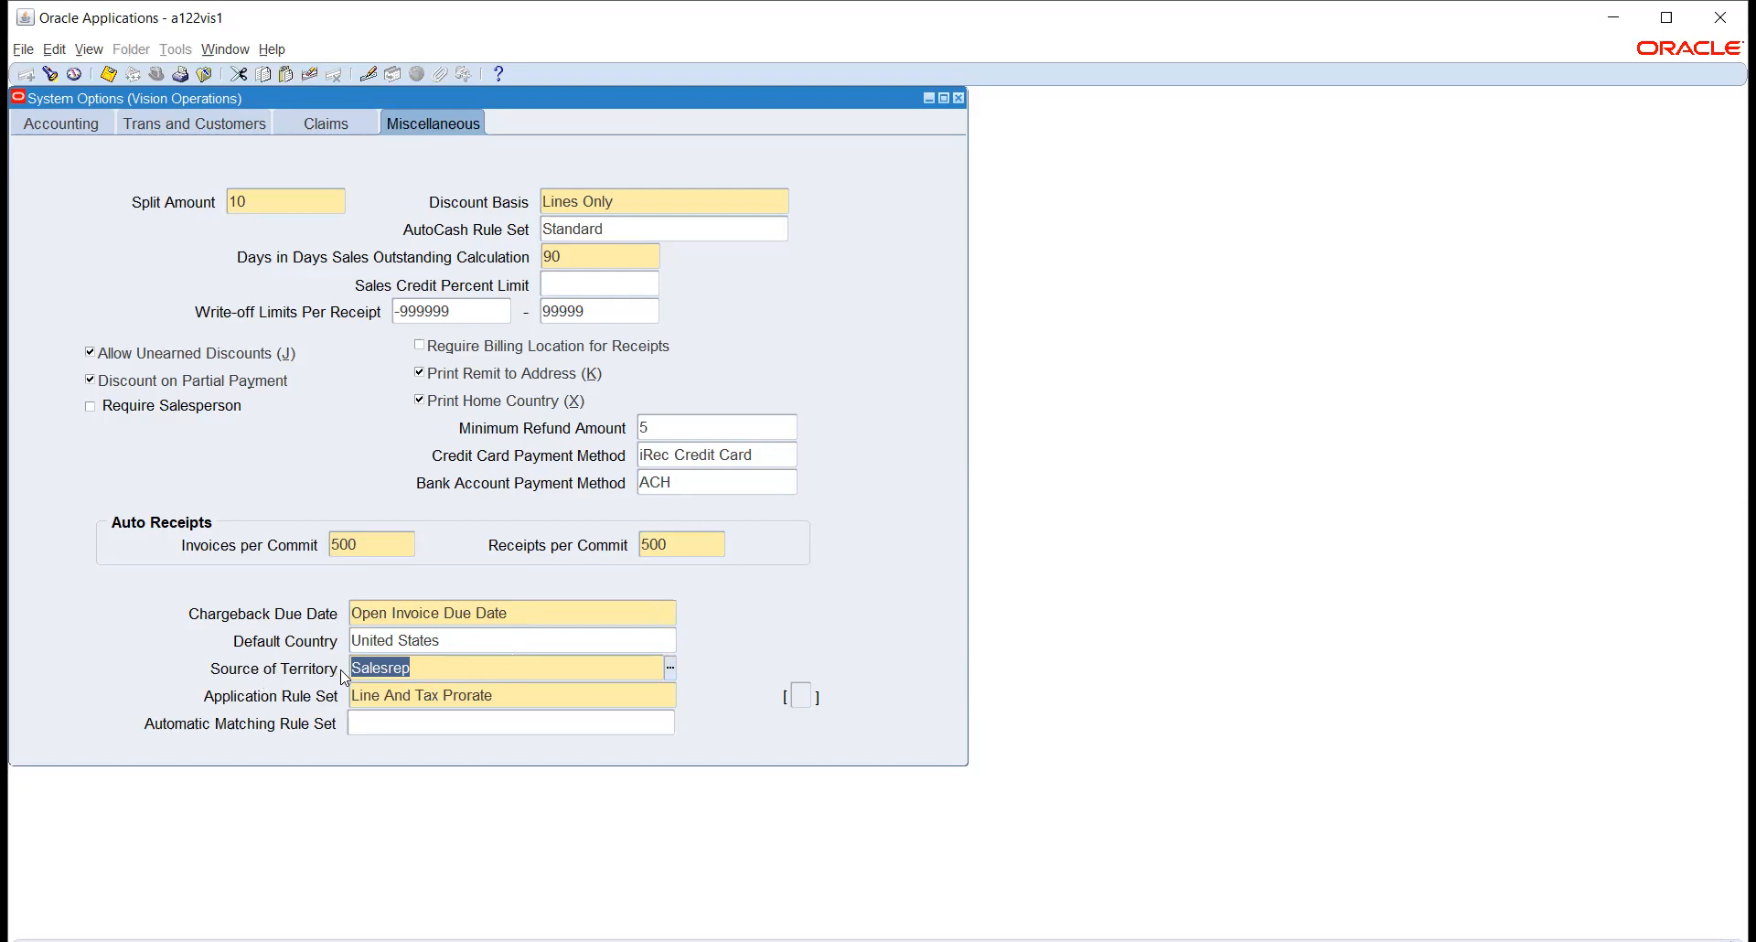
click(669, 668)
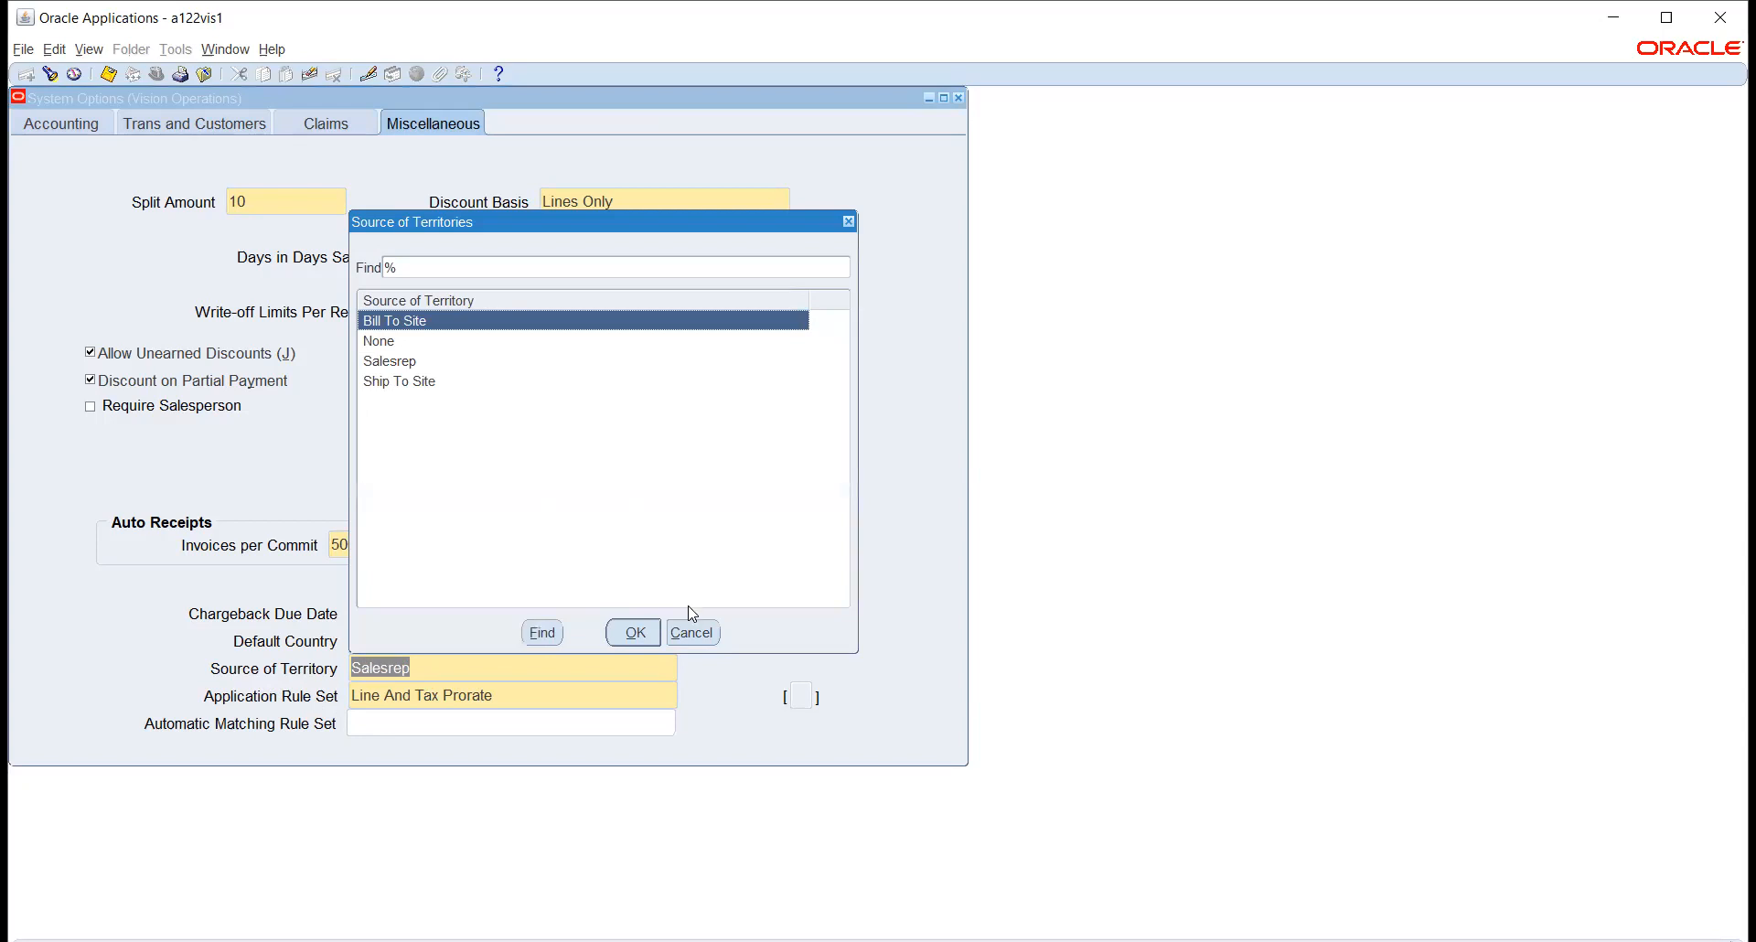
click(692, 632)
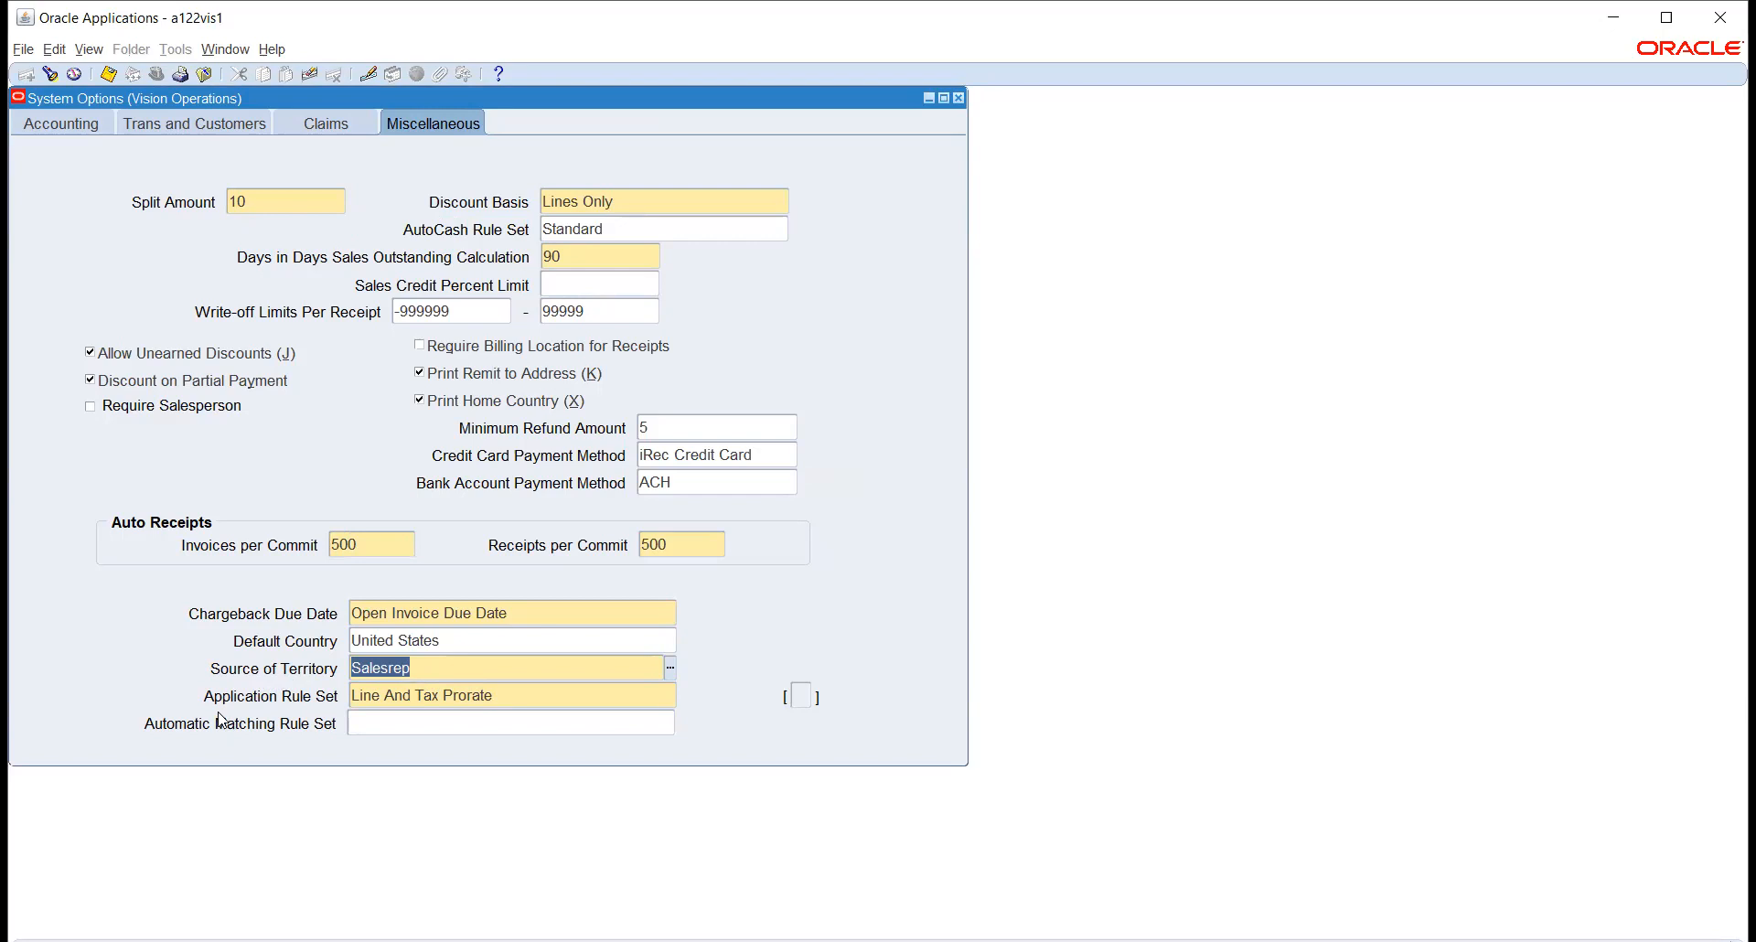
Set the Application Rule Set to Line First--Tax After and close the System Options form.
click(609, 688)
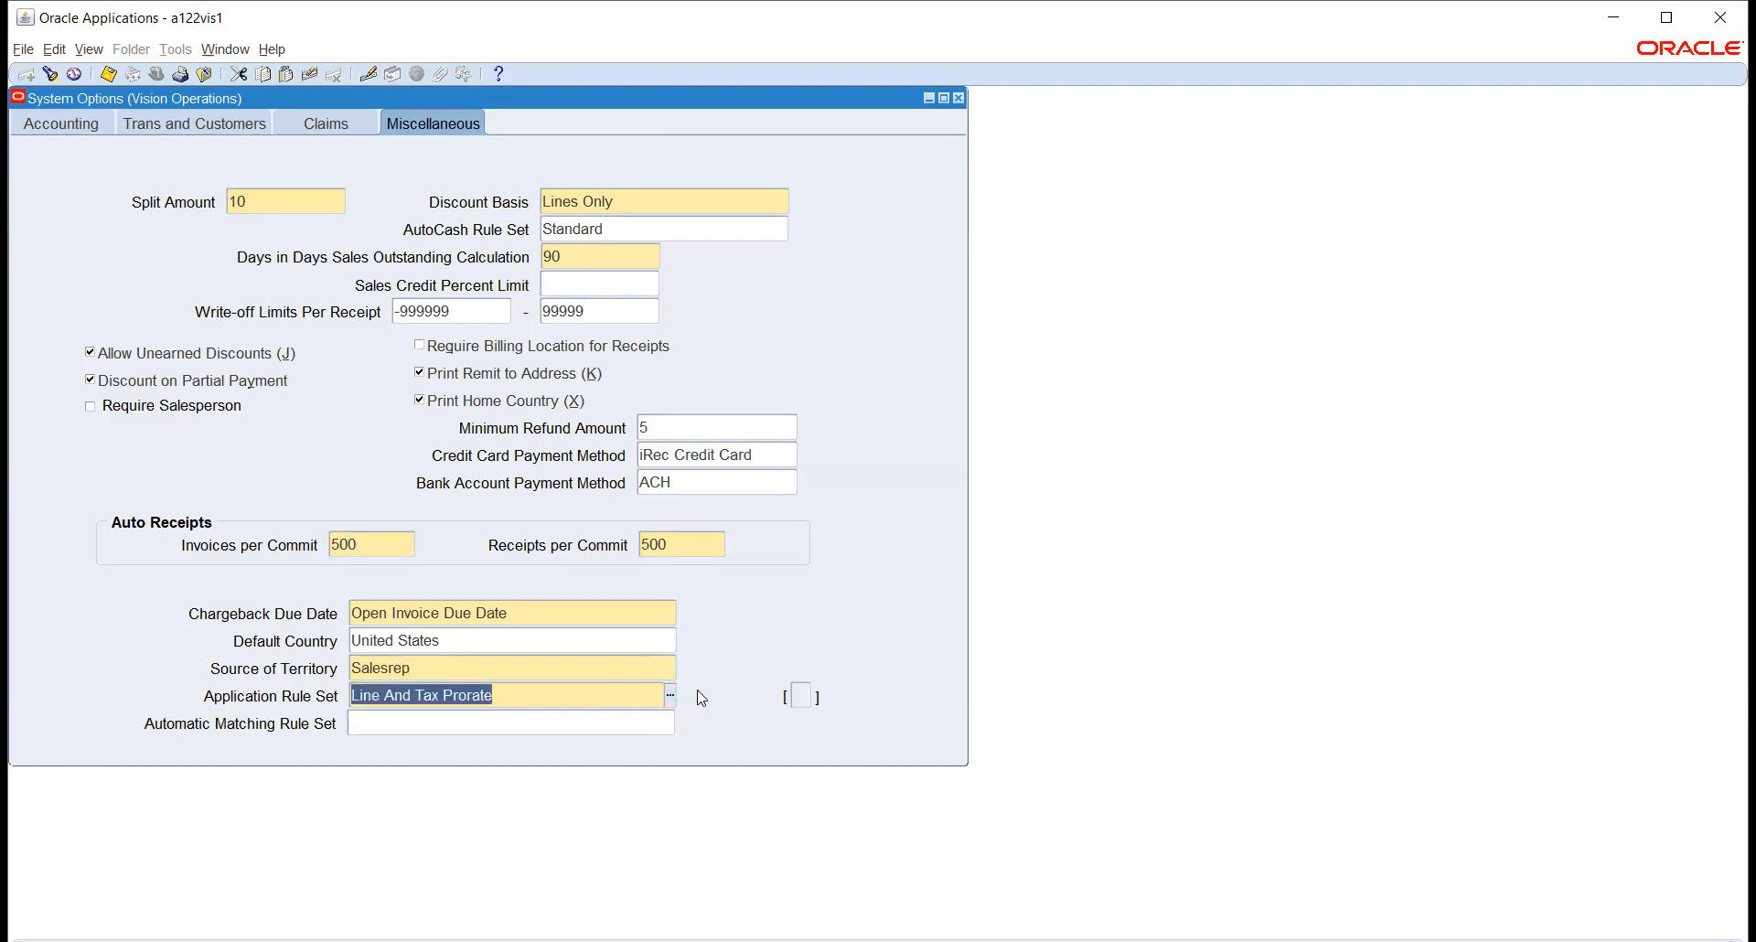
click(671, 695)
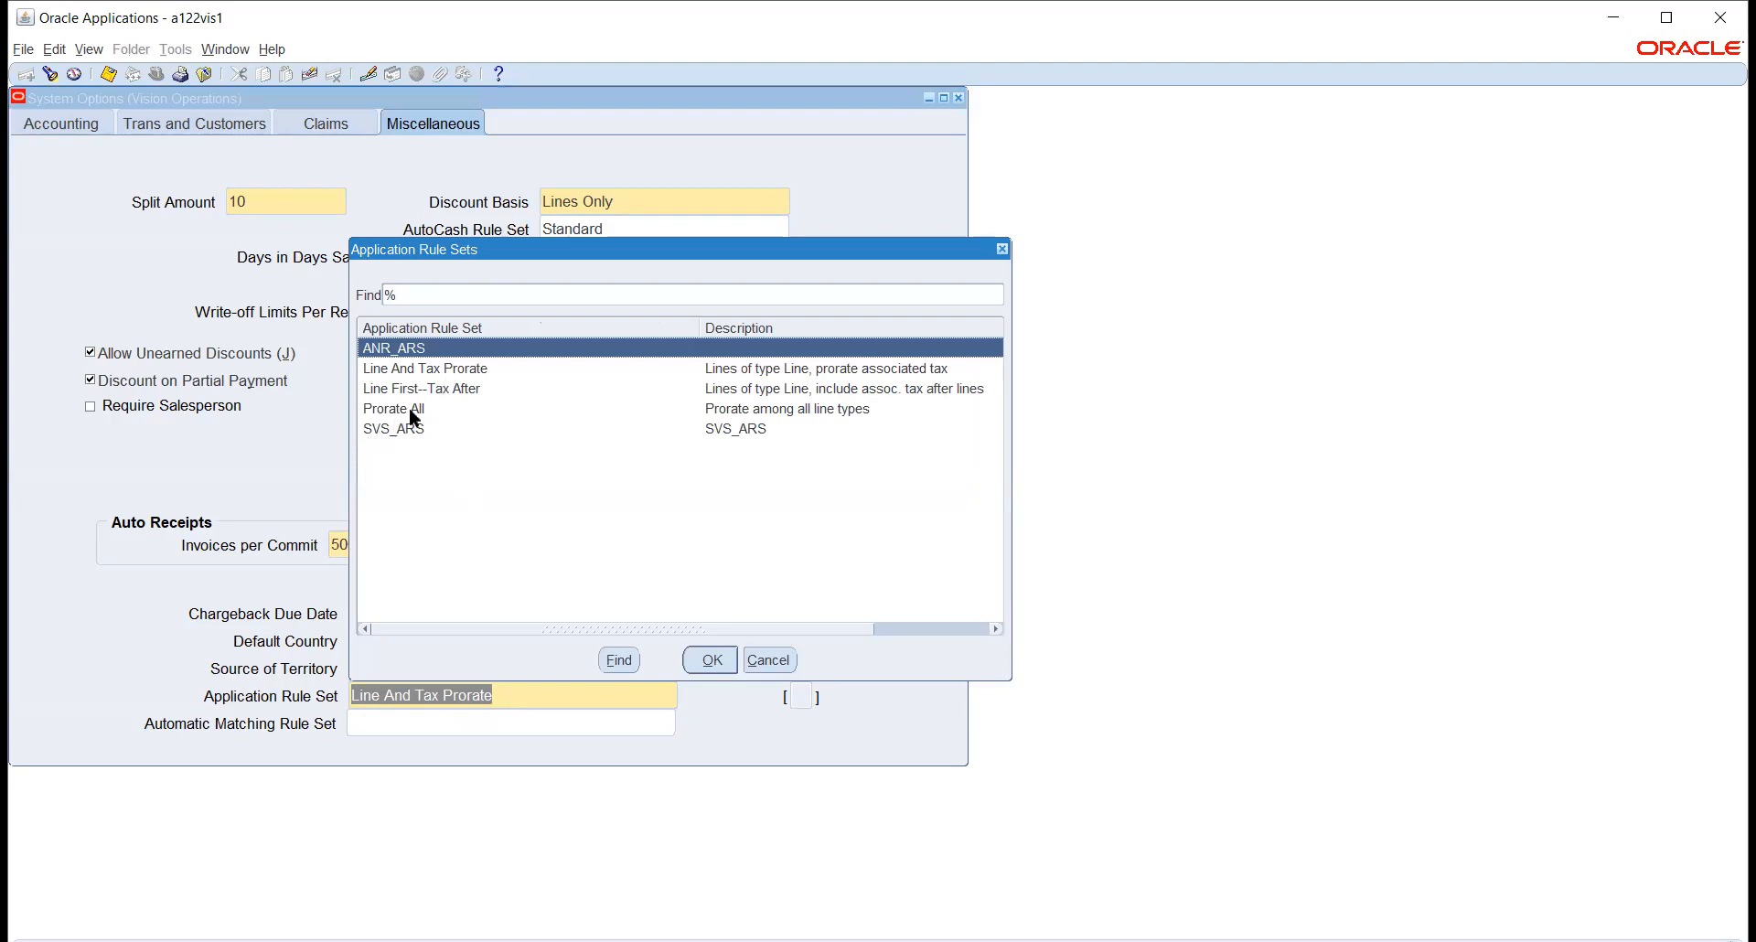
click(409, 408)
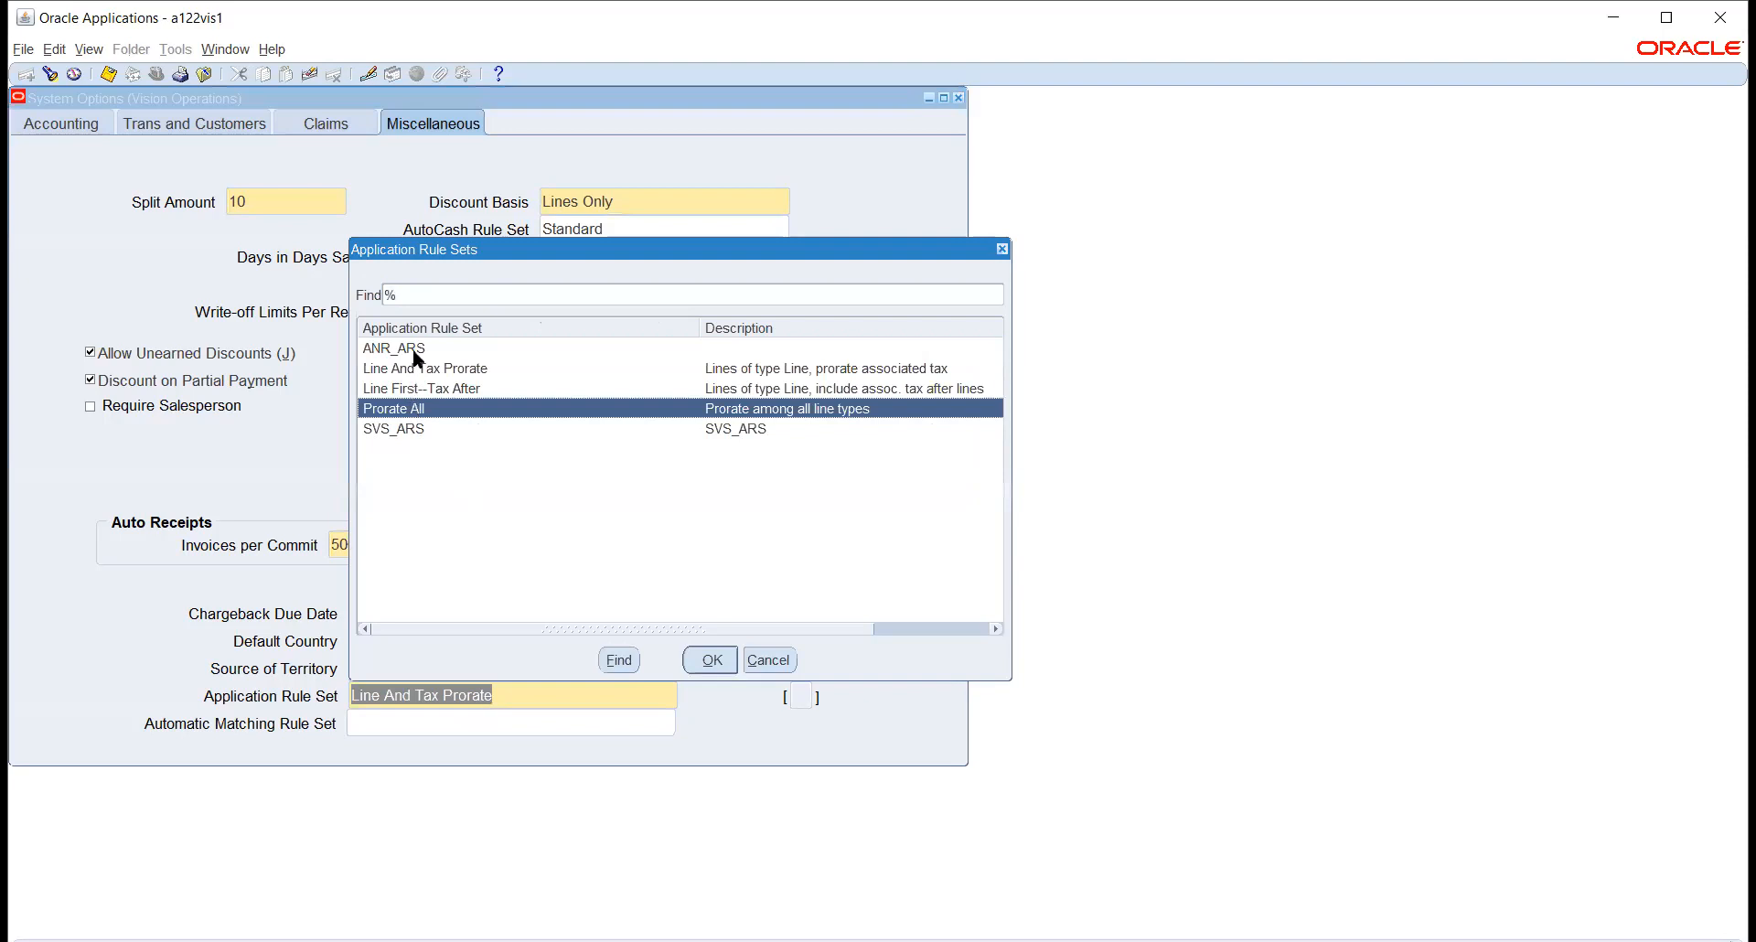
click(424, 369)
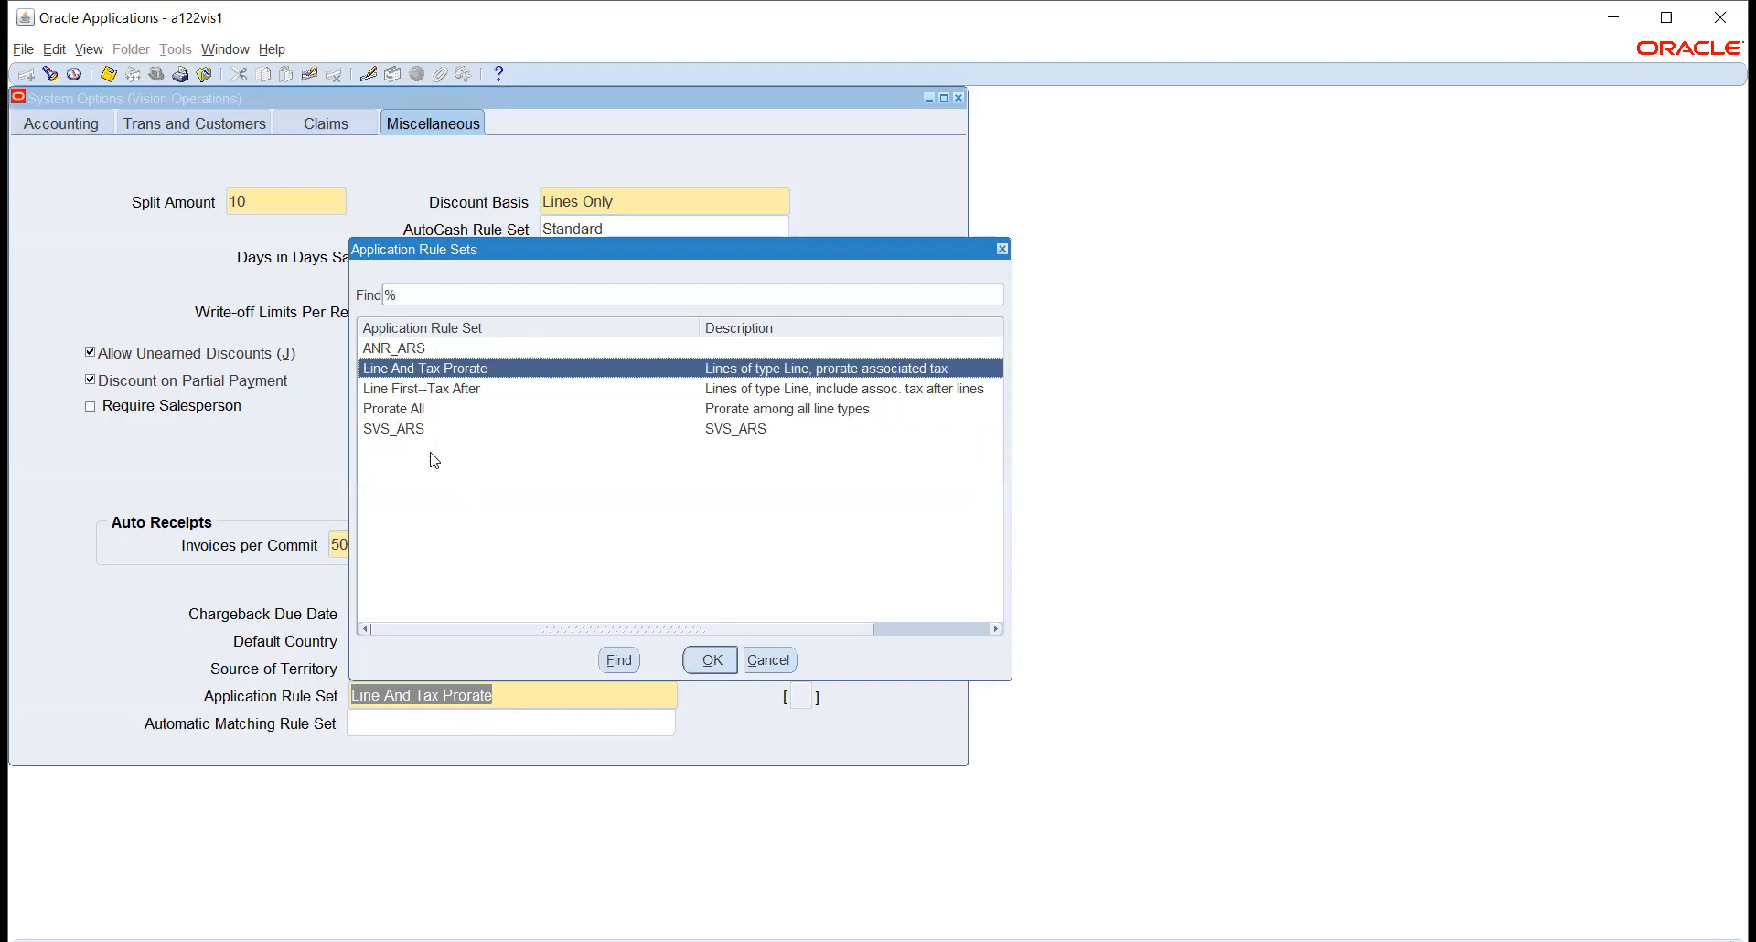
click(414, 388)
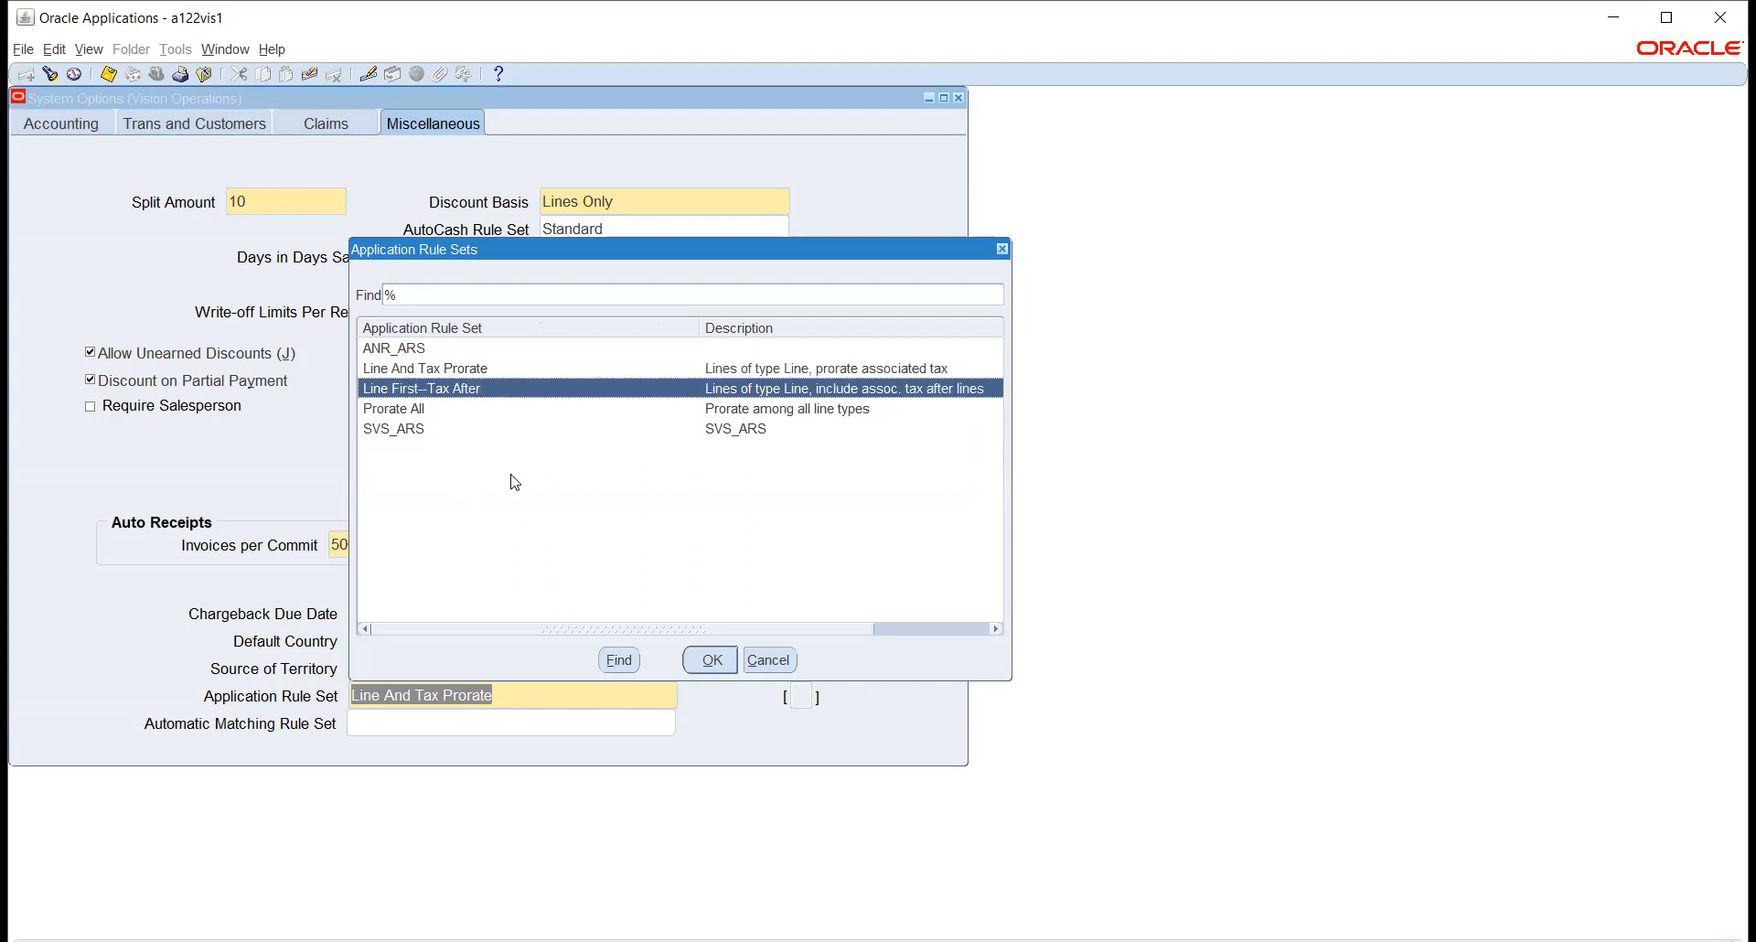
click(713, 662)
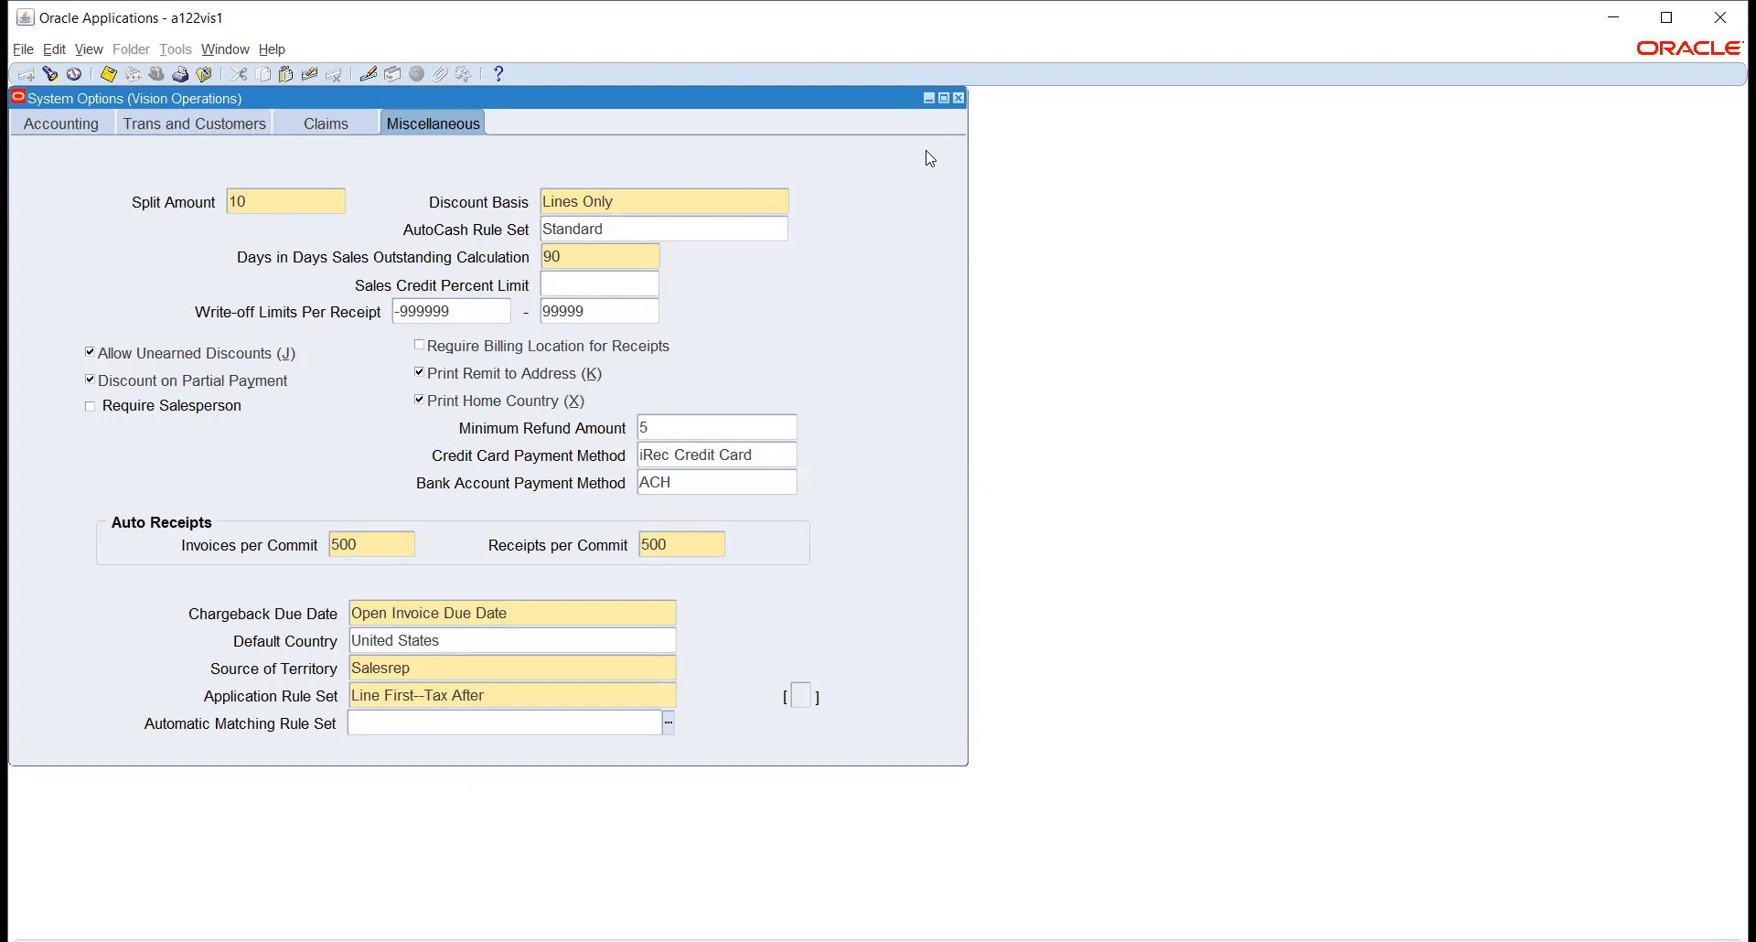
click(959, 99)
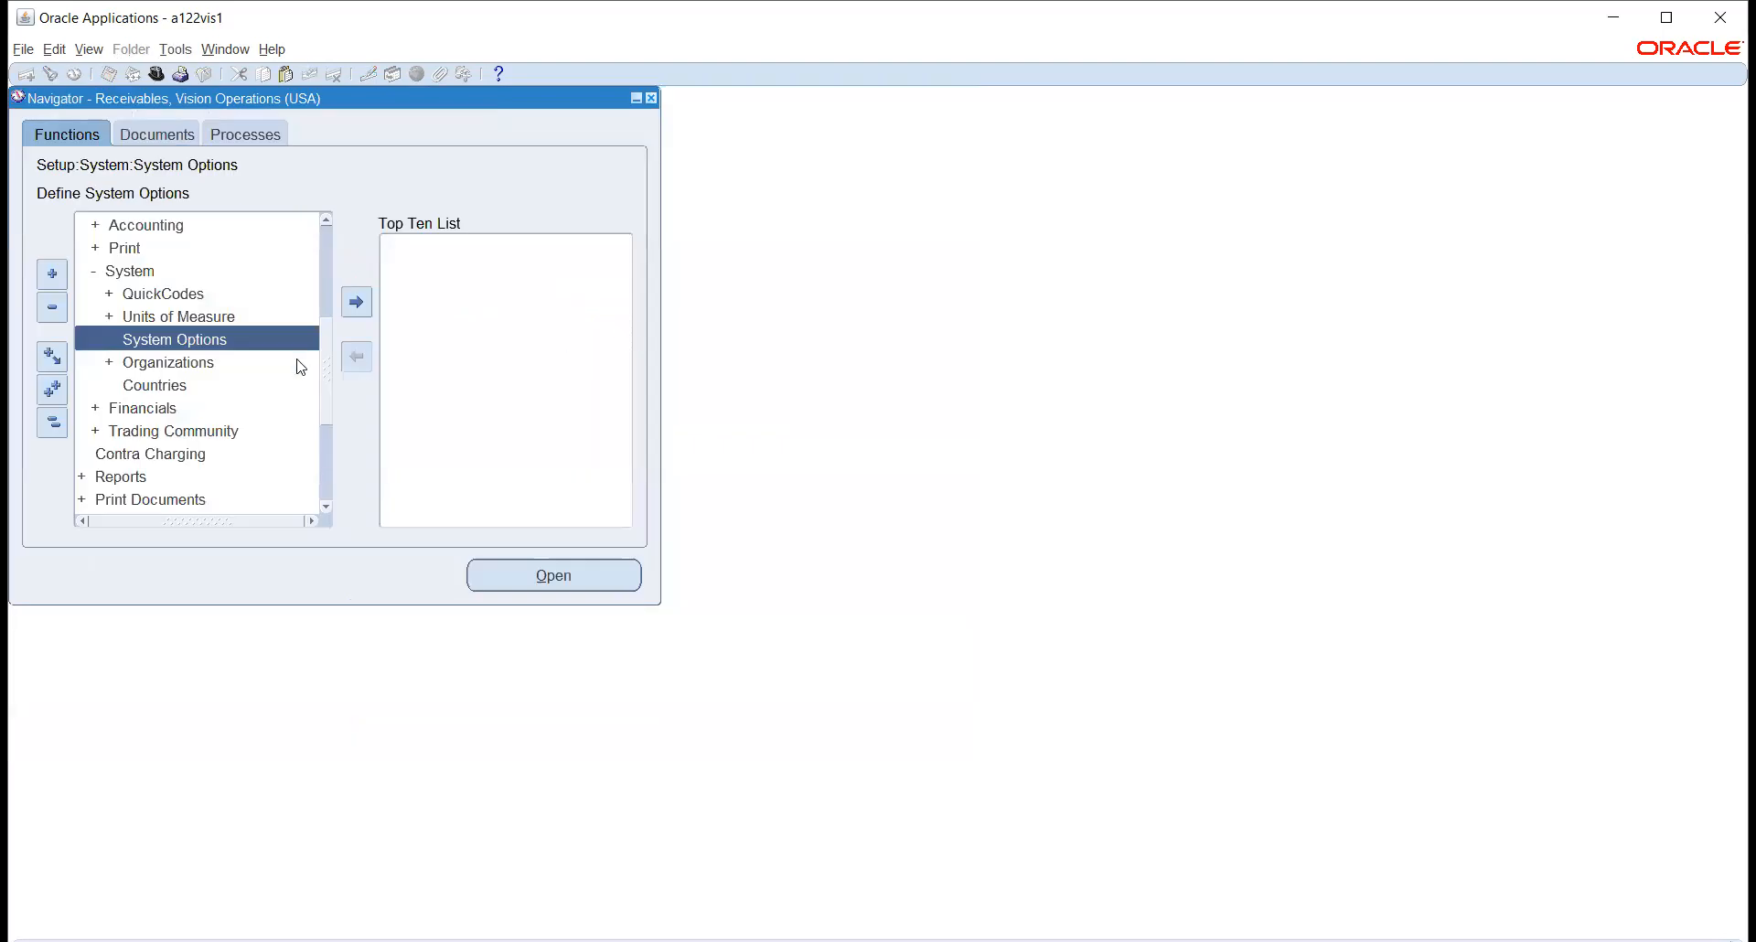
Expand the Transactions group under Setup in the Receivables navigator to reach its AutoInvoice entry.
click(326, 221)
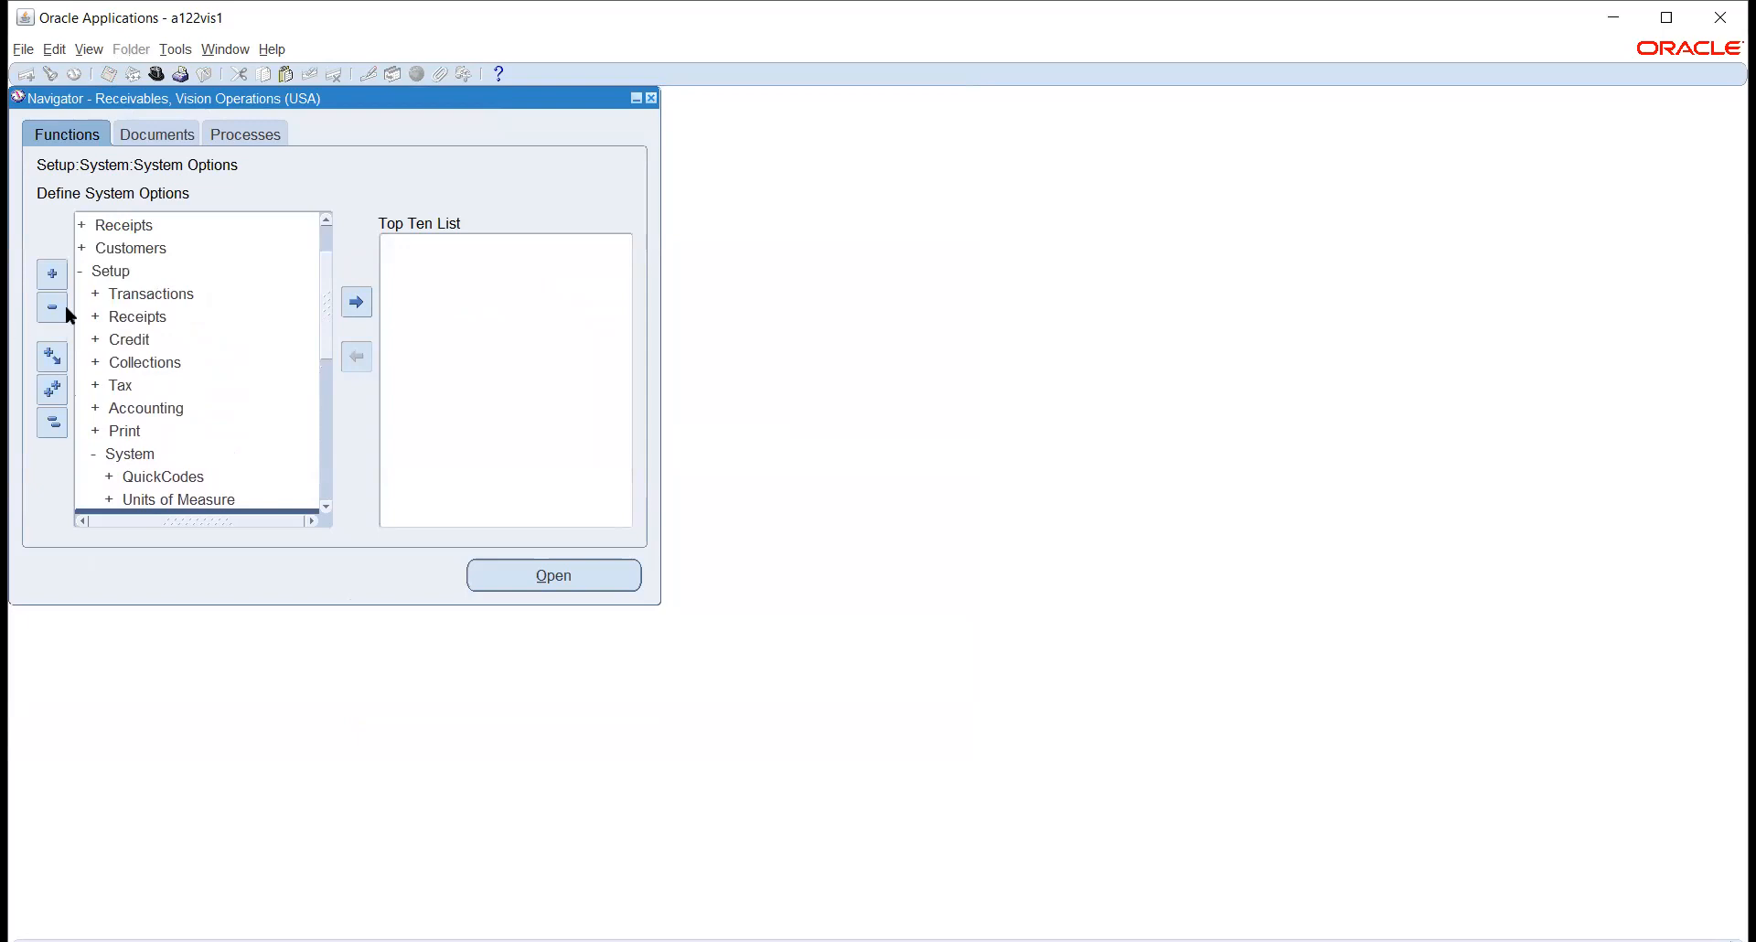
click(119, 293)
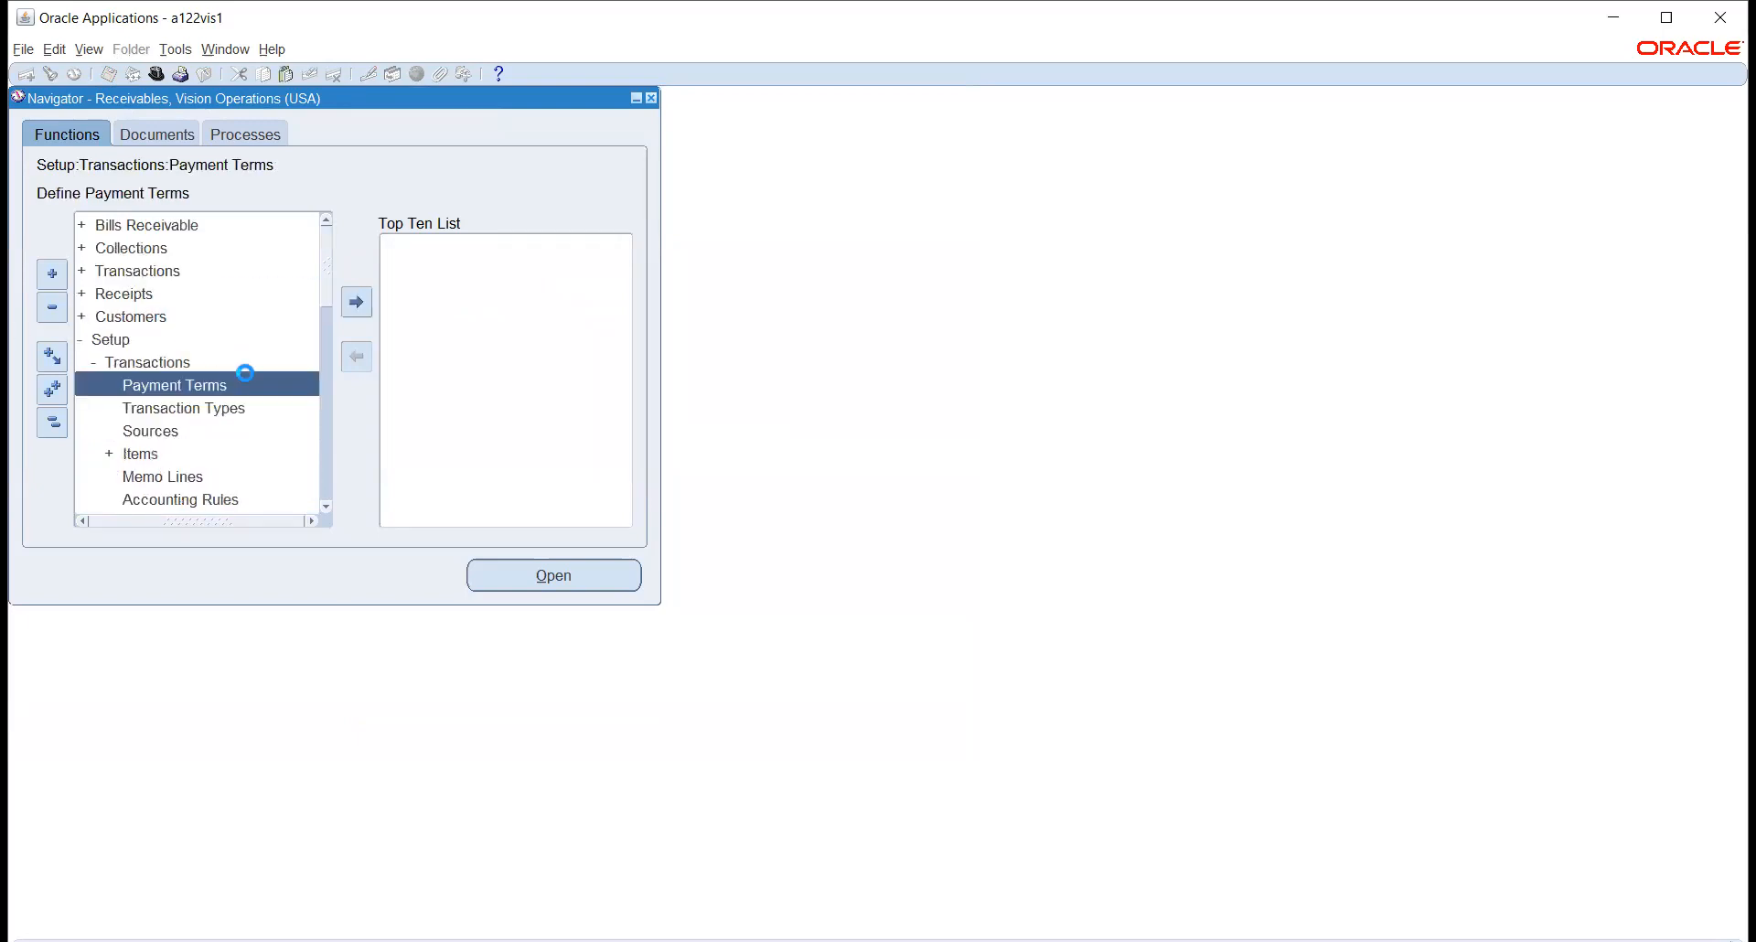
click(324, 509)
click(324, 509)
click(324, 508)
click(323, 509)
click(324, 509)
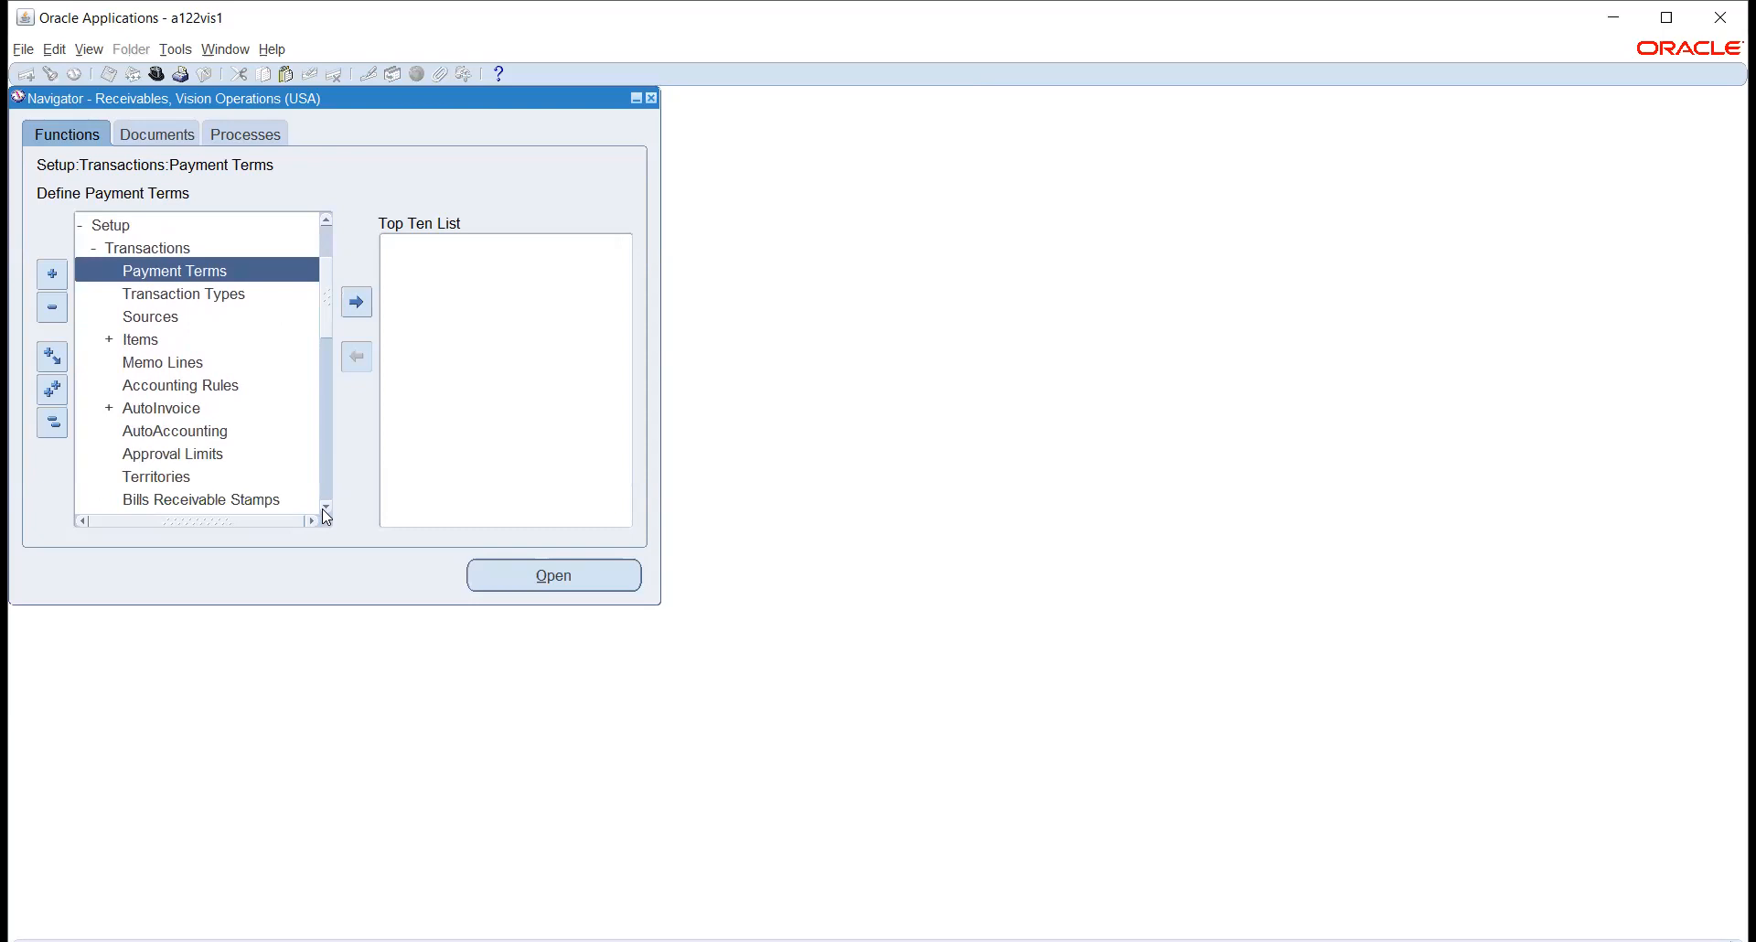
click(325, 509)
click(325, 509)
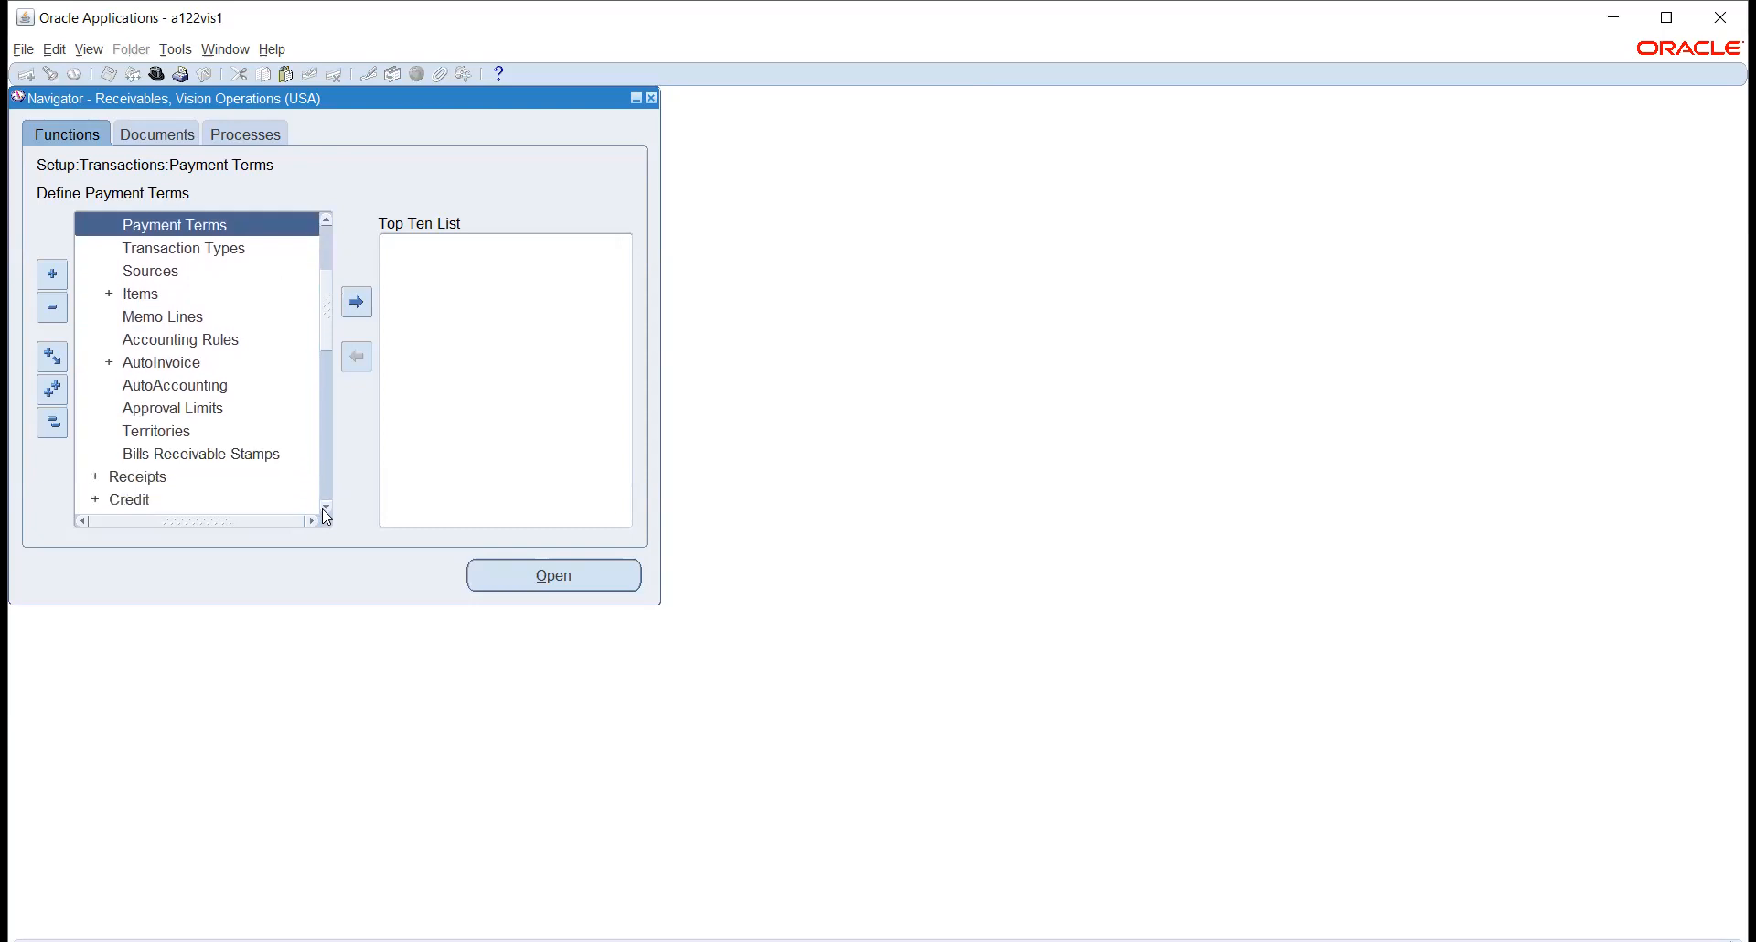
Expand the AutoInvoice group under Transactions setup and open its Line Ordering Rules form.
click(139, 366)
double_click(136, 364)
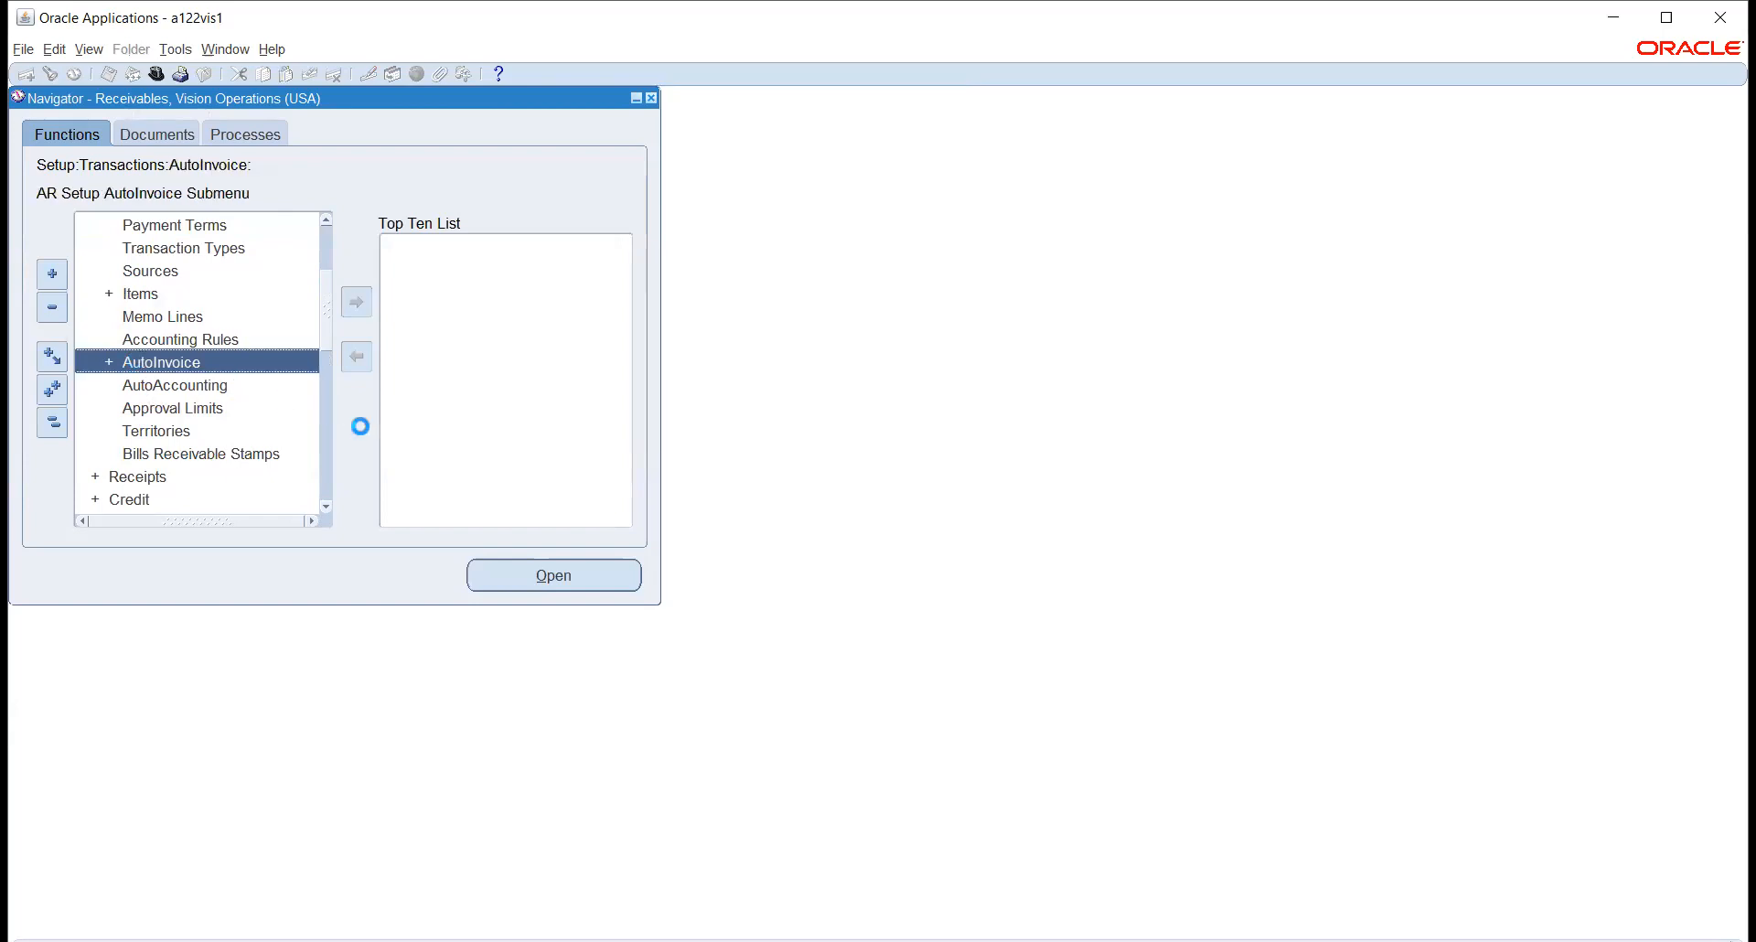
click(326, 507)
click(325, 506)
click(326, 507)
click(326, 507)
click(325, 507)
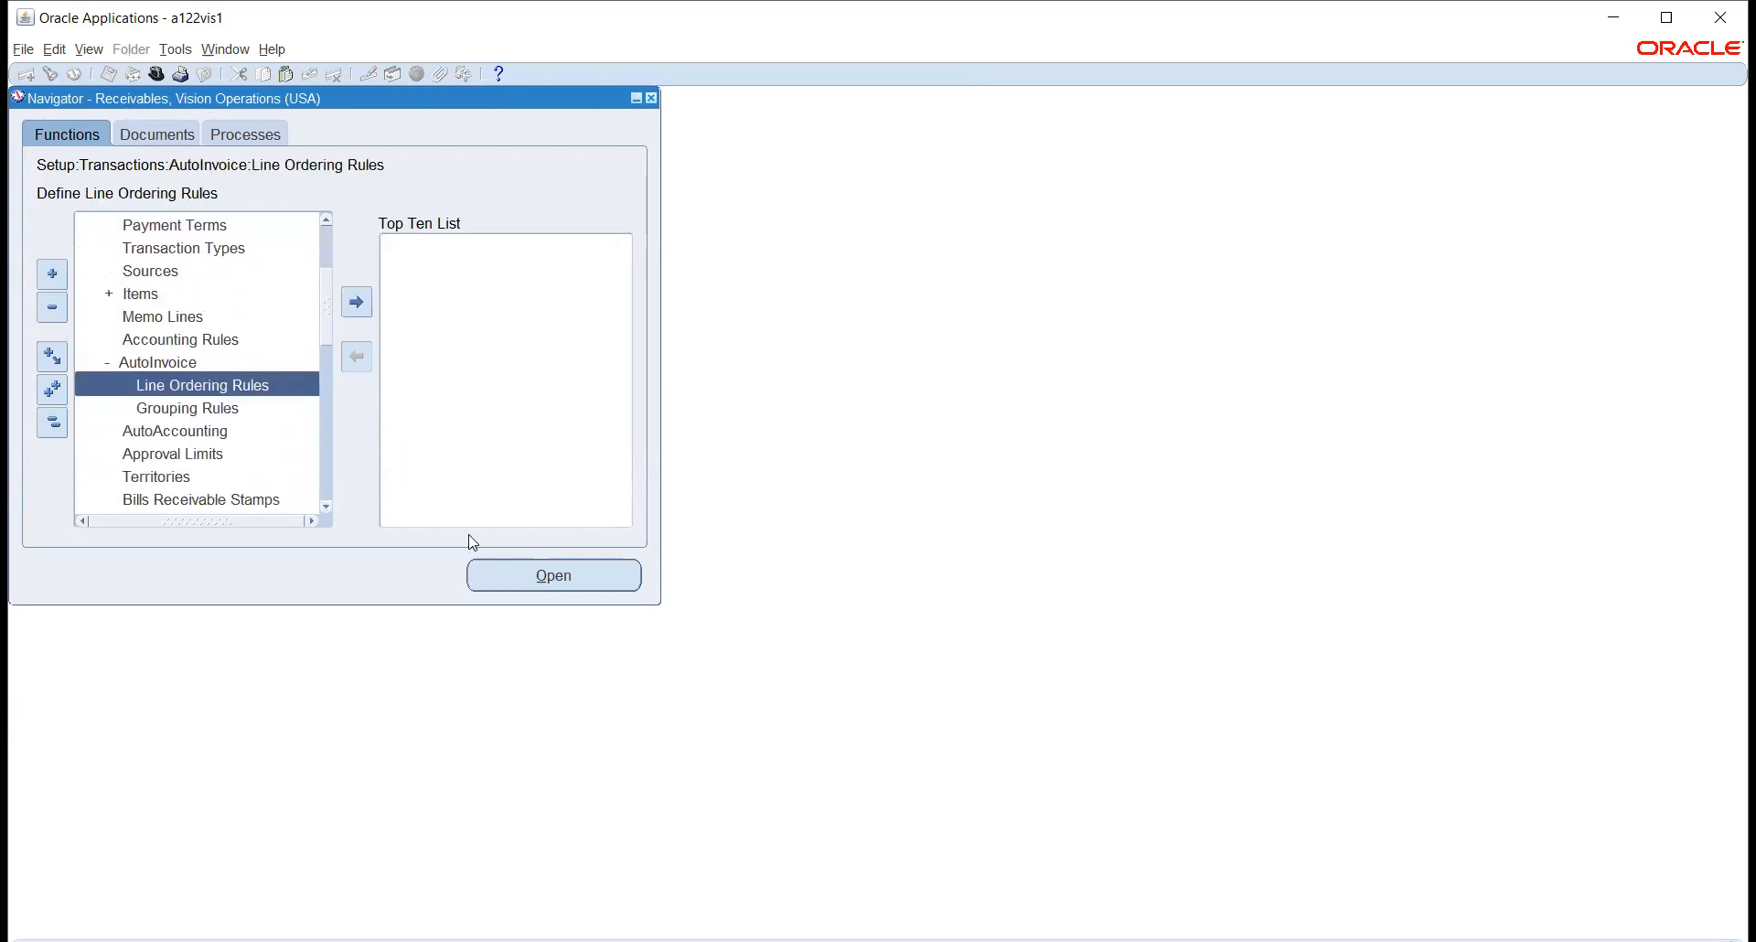
click(515, 569)
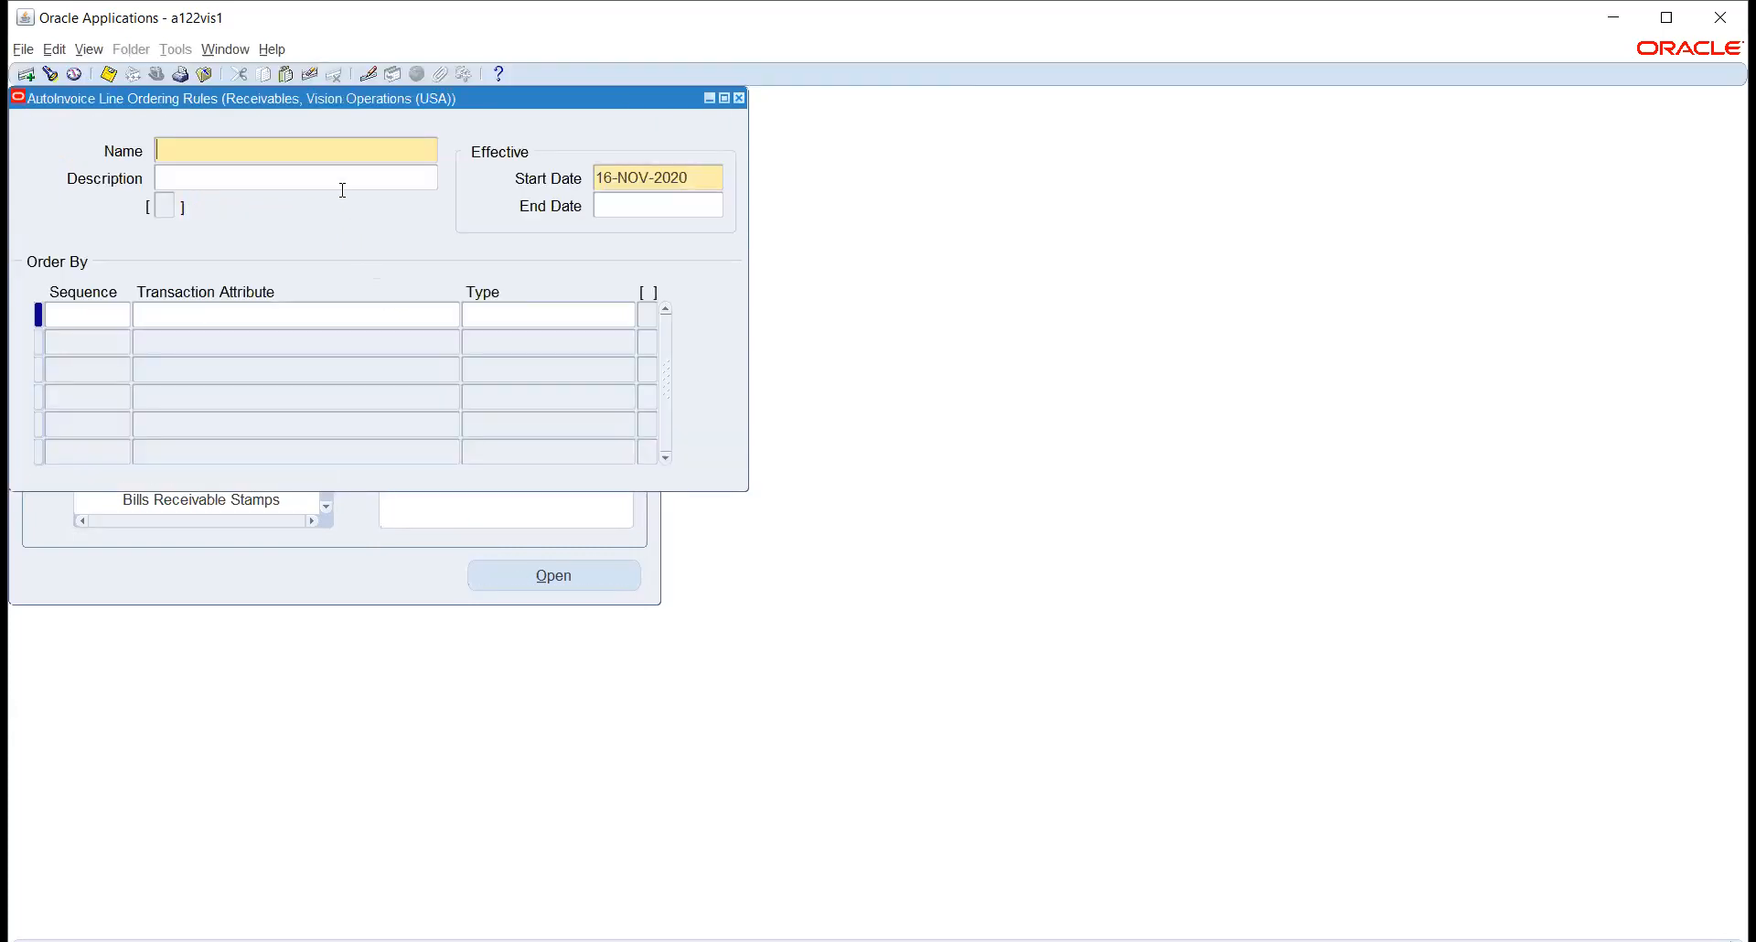
Query all AutoInvoice line ordering rules and browse through the records to INVOICE LINE ORDER.
key(ctrl+F11)
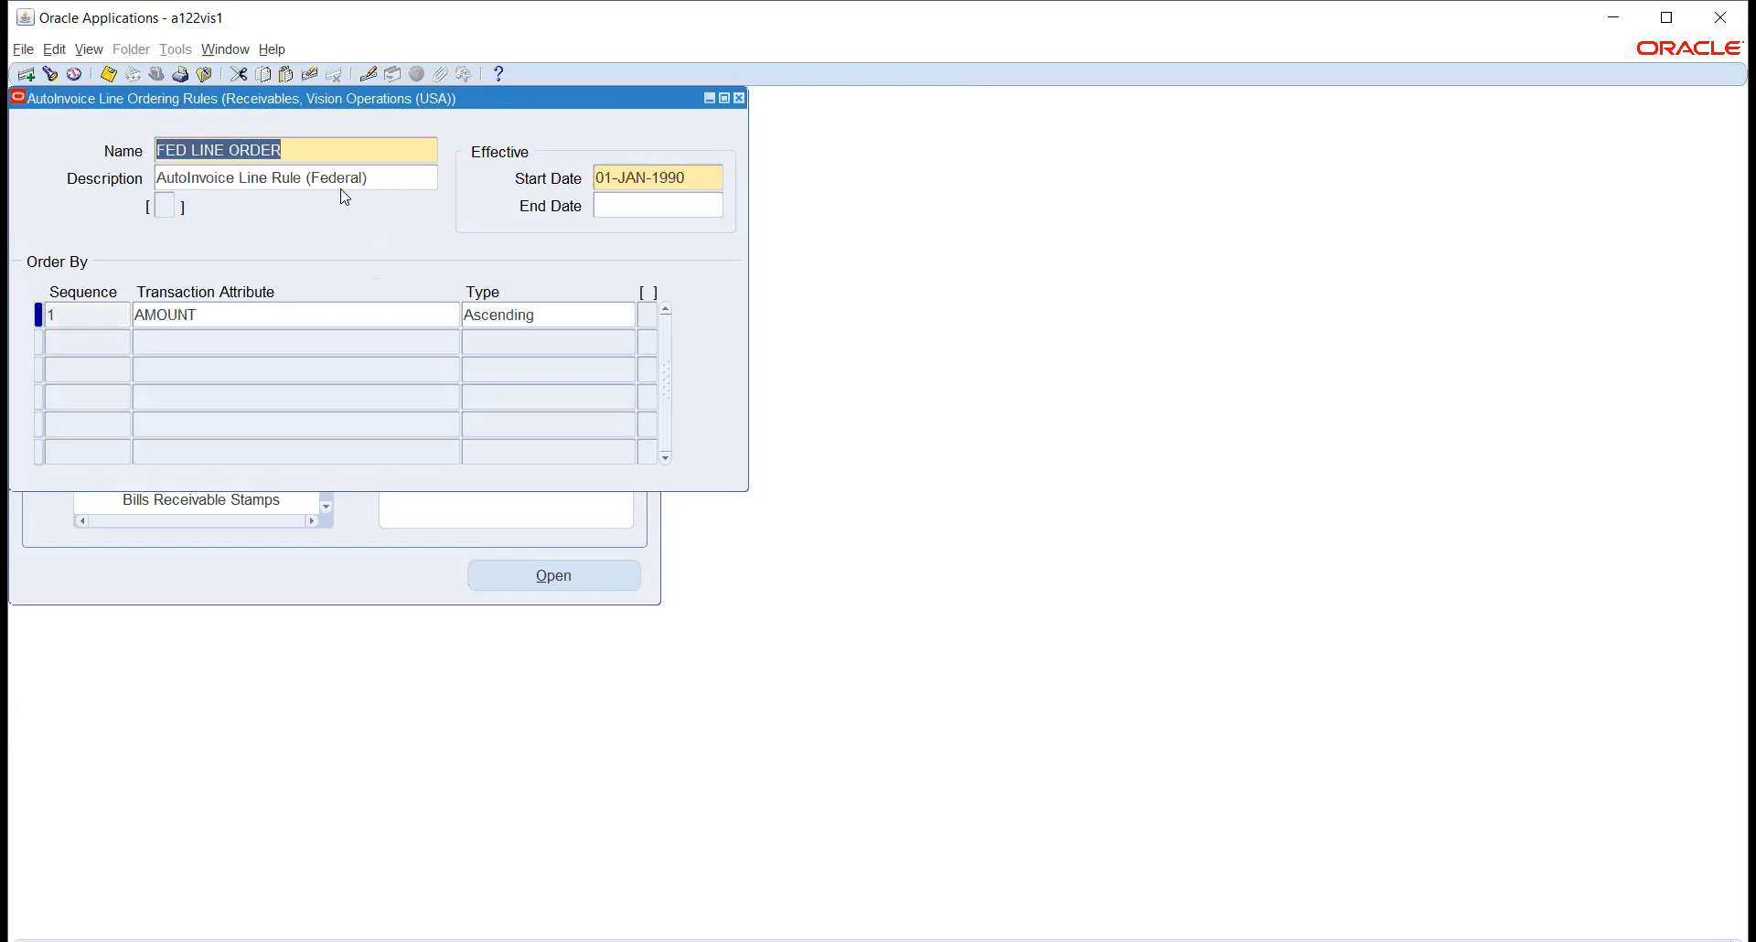
key(Down)
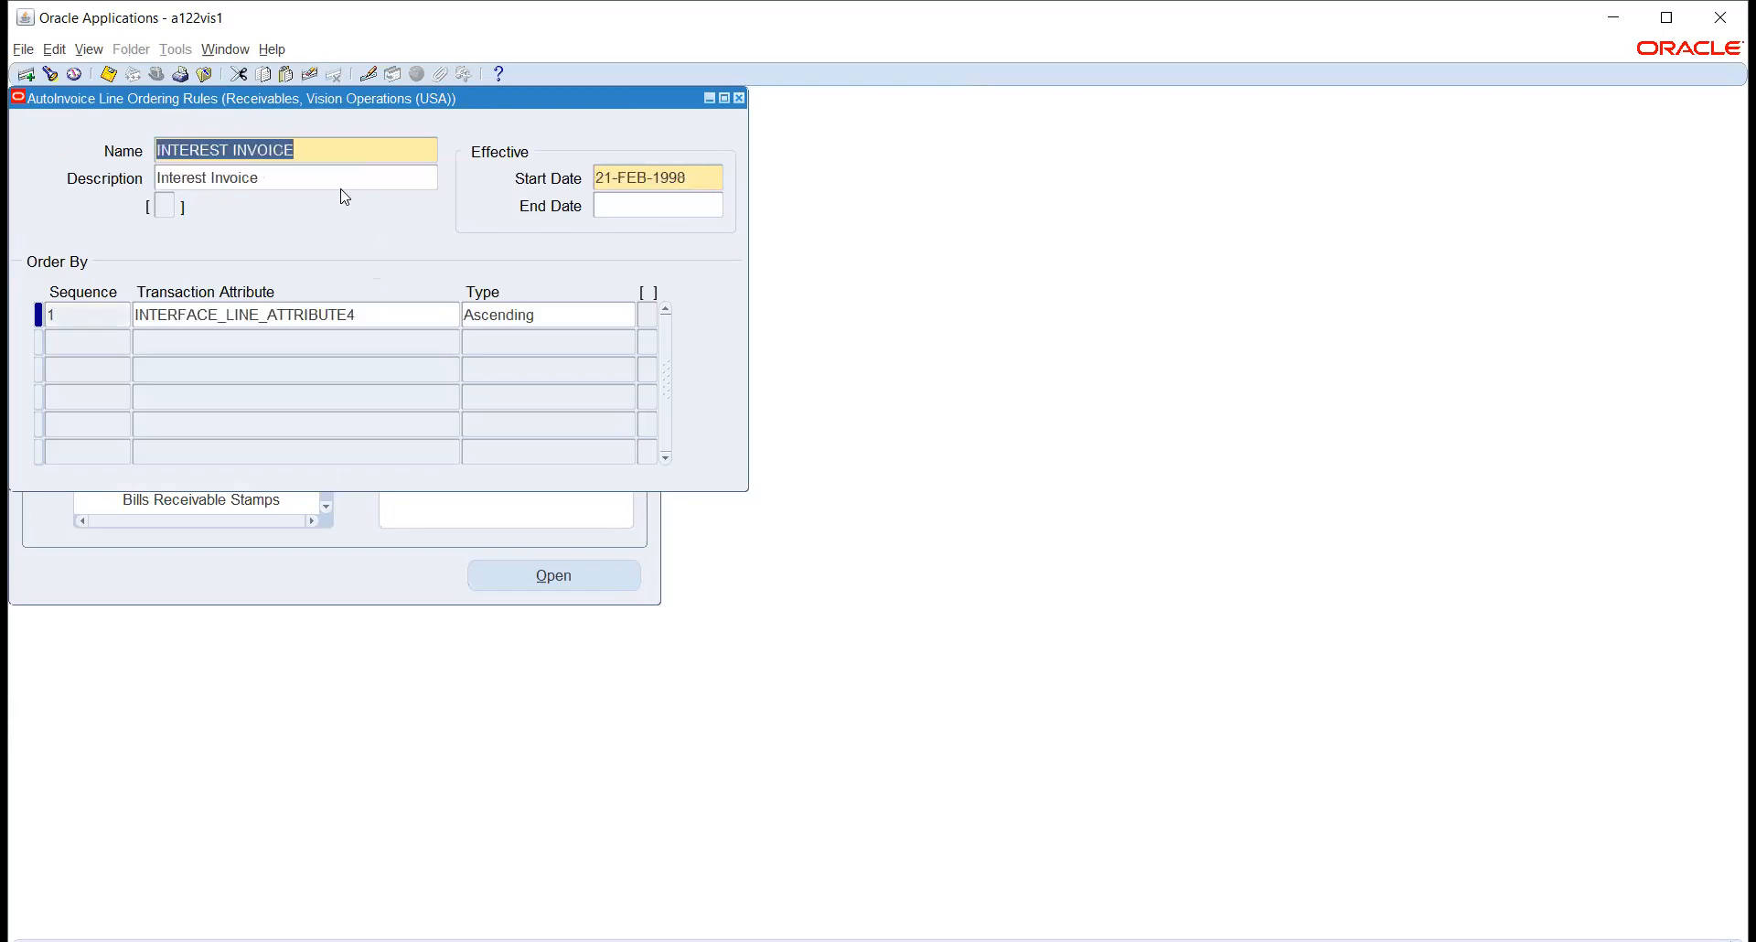
key(Down)
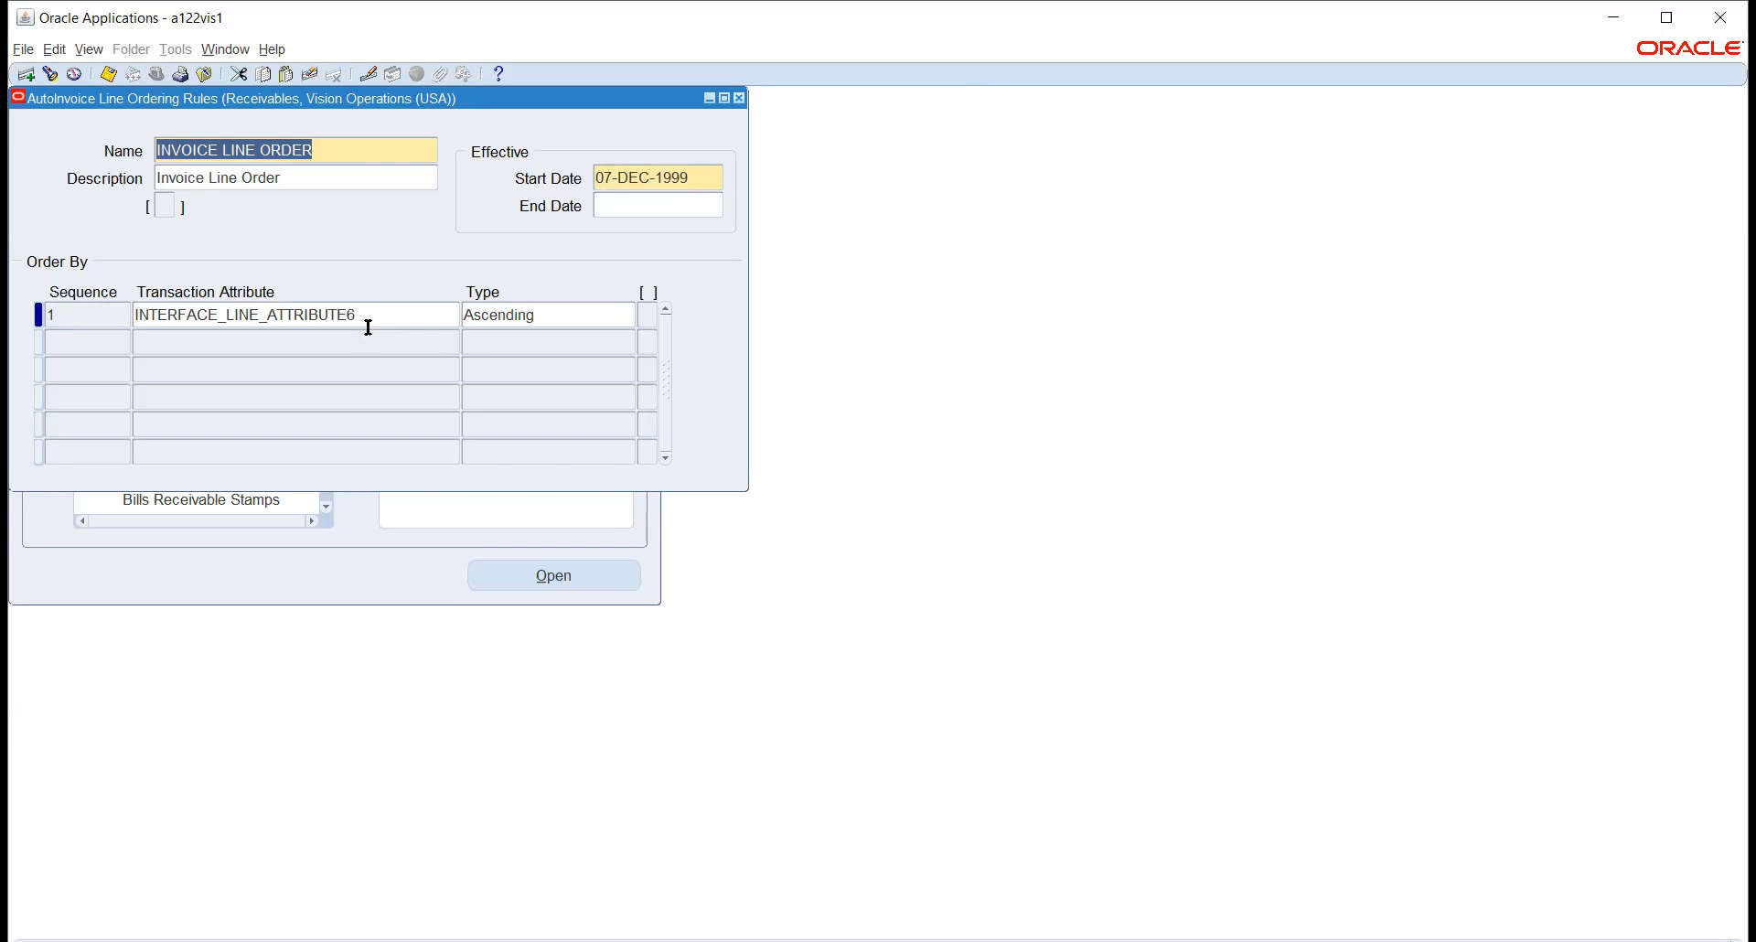
Open the list of transaction attributes for sequence 1 of INVOICE LINE ORDER and examine the entries through the LINE_GDF global attributes.
click(367, 311)
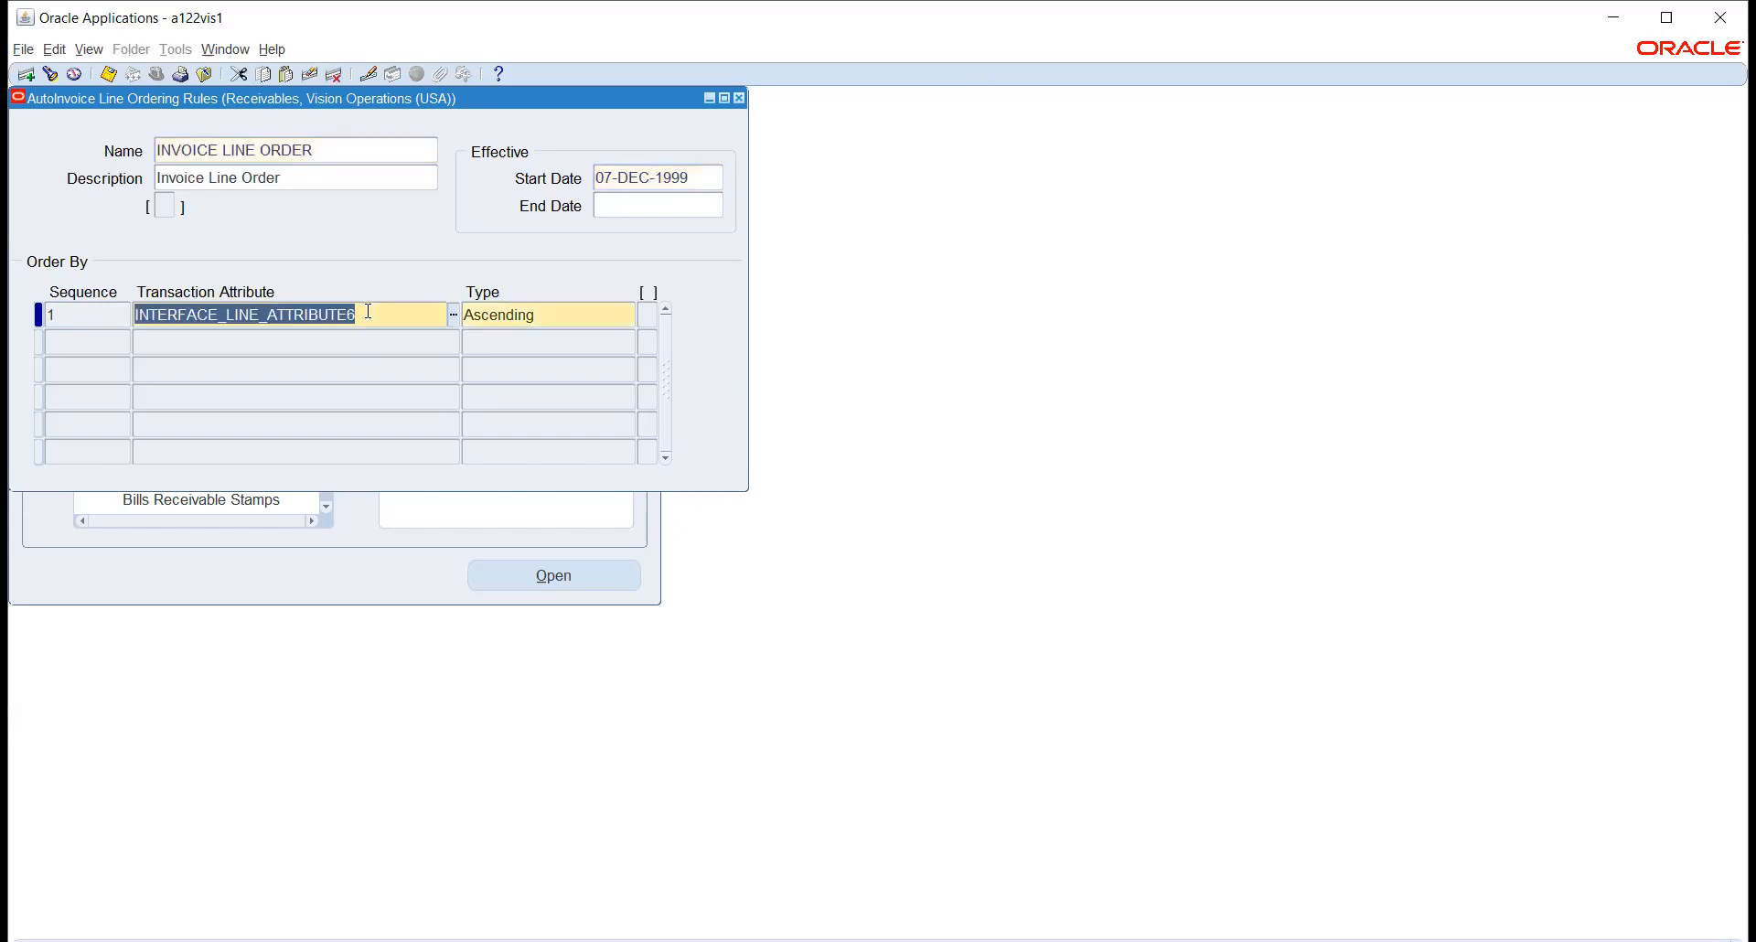
click(453, 314)
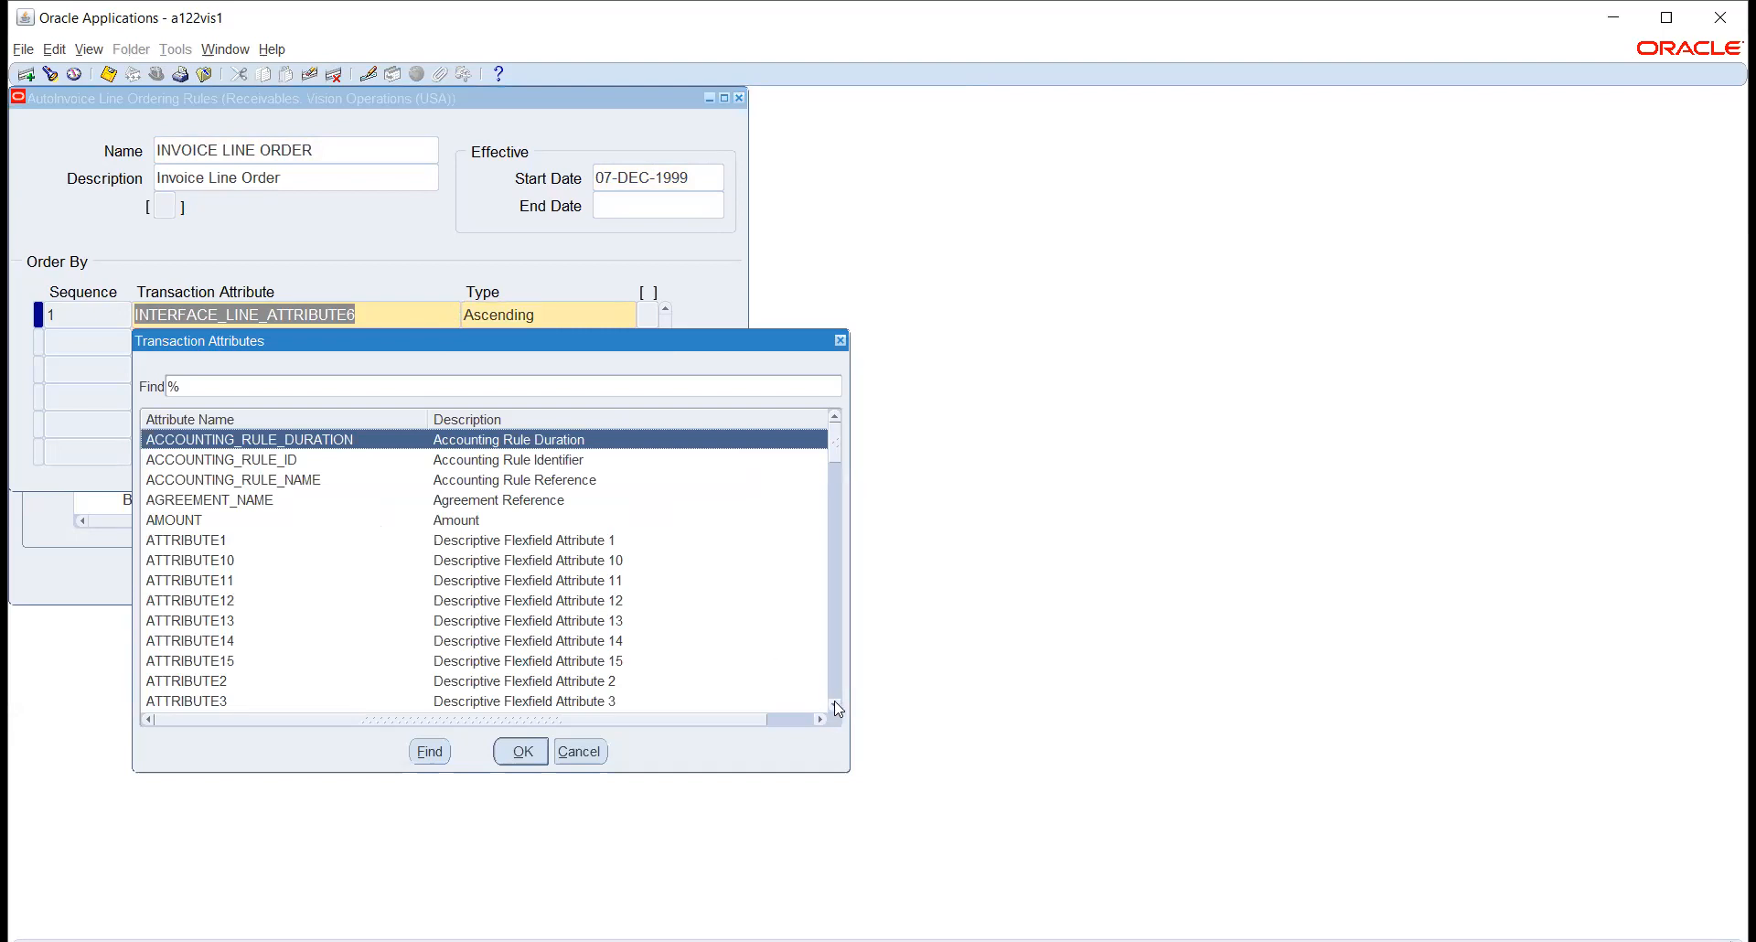
click(164, 522)
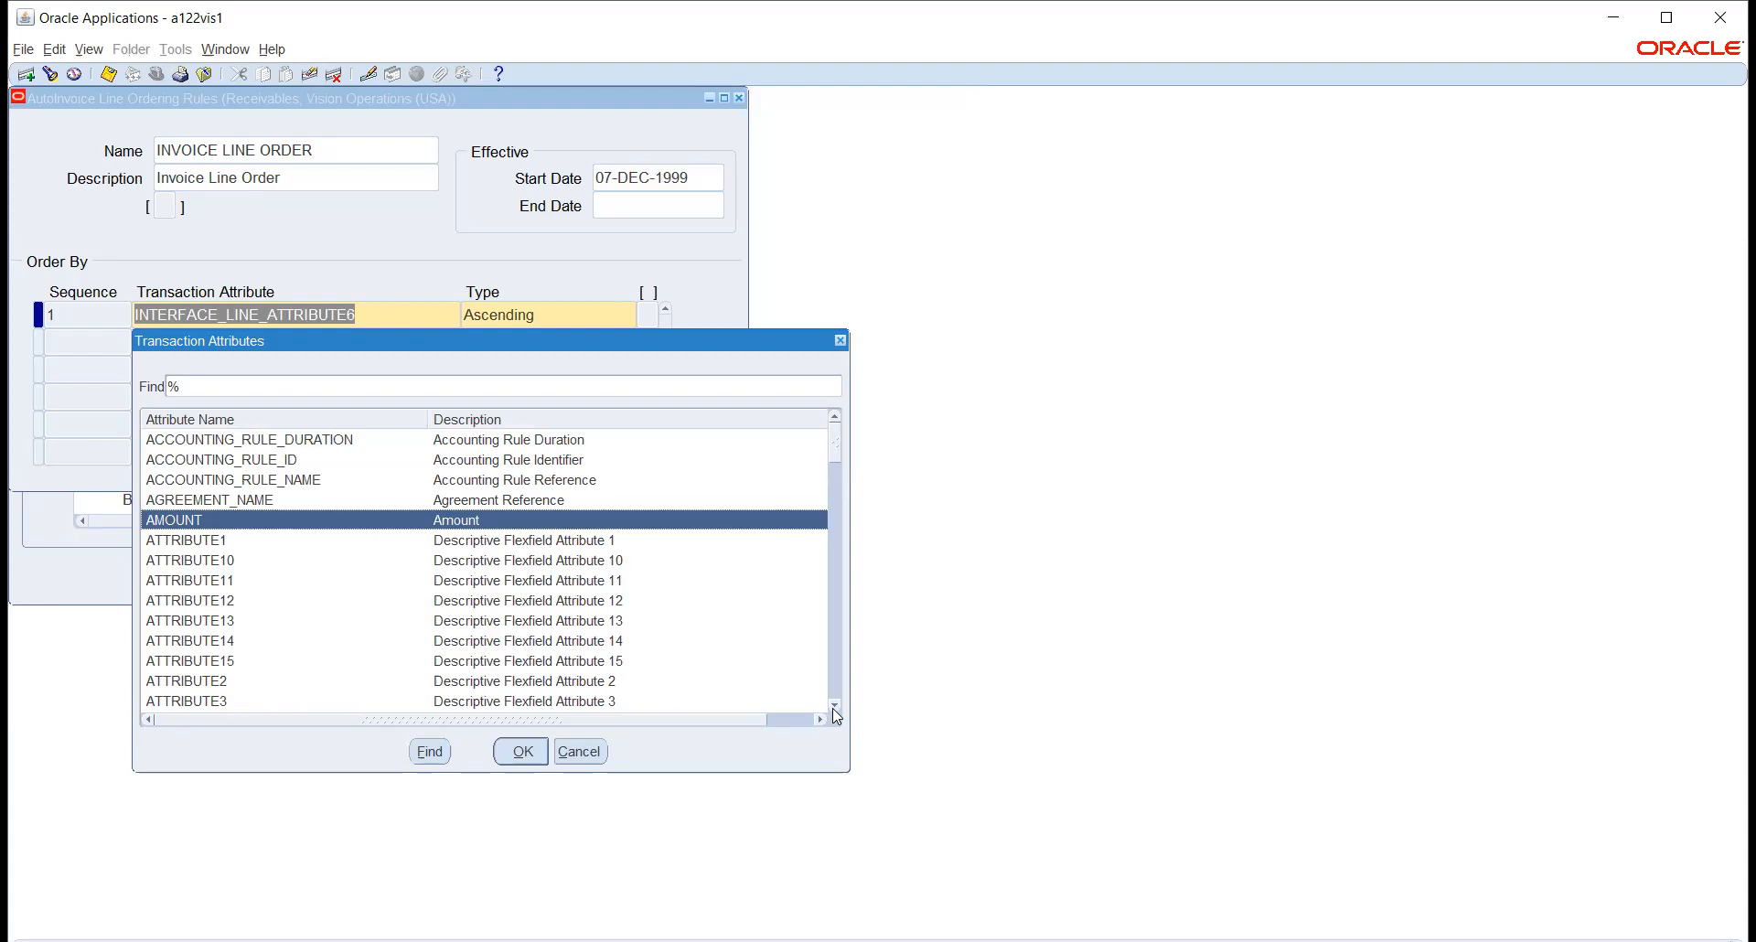
click(834, 707)
click(833, 707)
click(833, 707)
click(833, 707)
click(833, 707)
click(834, 707)
click(833, 707)
click(833, 707)
click(833, 706)
click(834, 707)
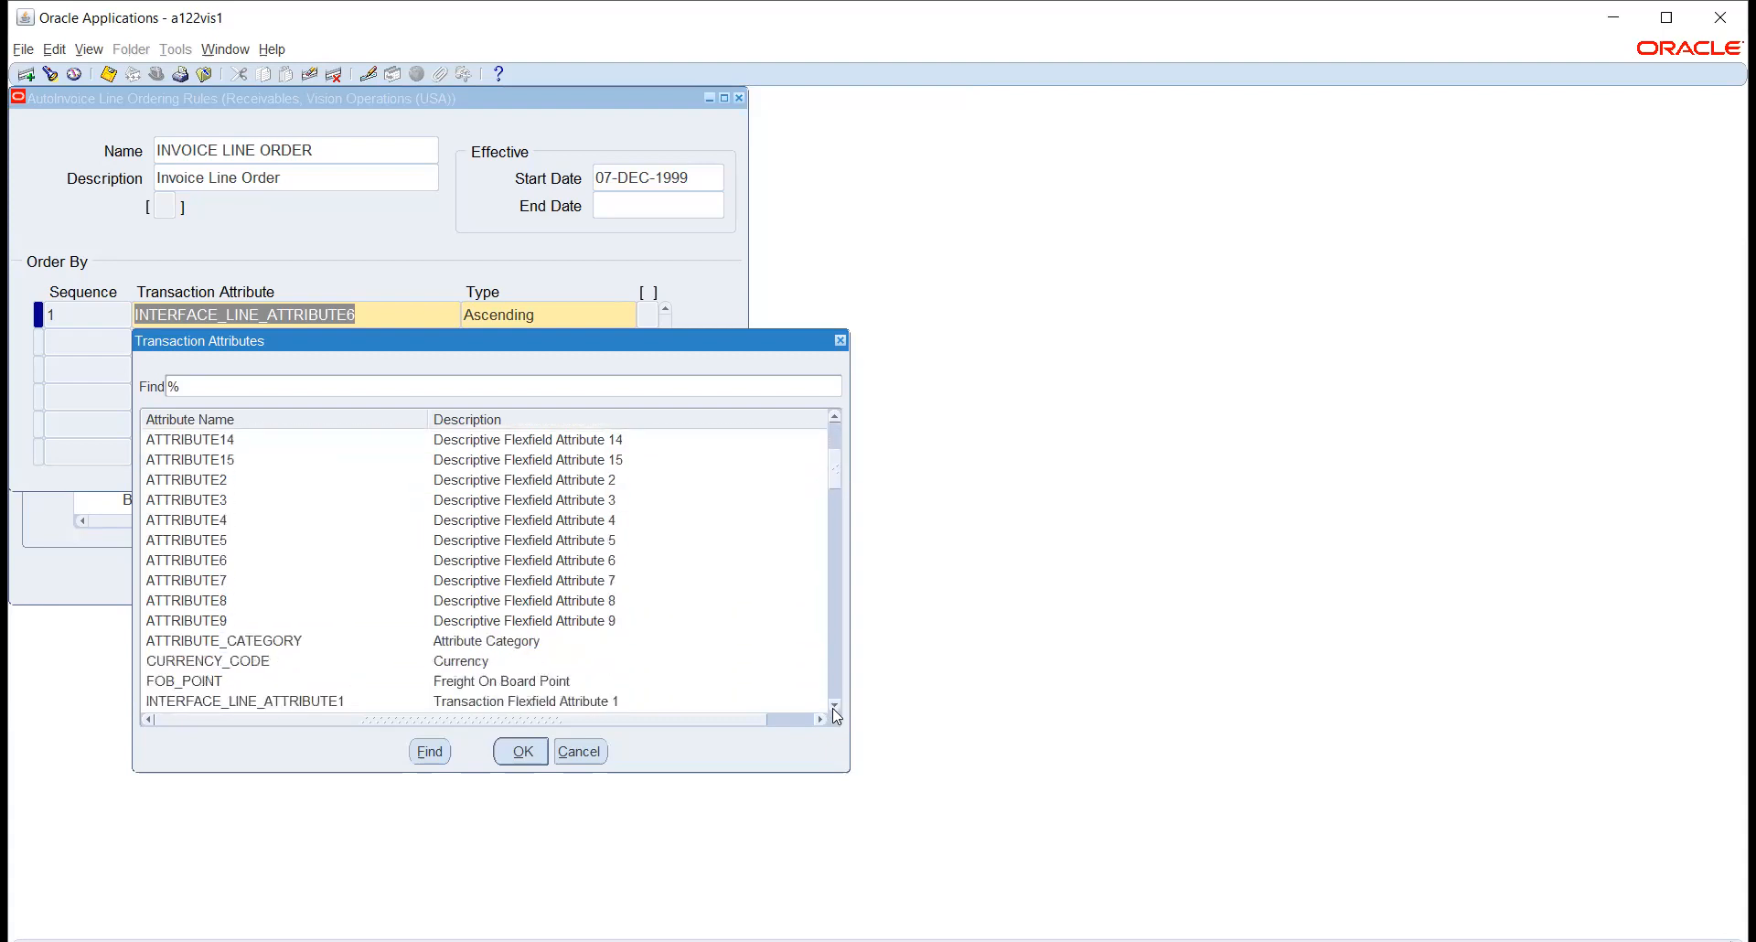
click(833, 707)
click(833, 707)
click(833, 707)
click(833, 707)
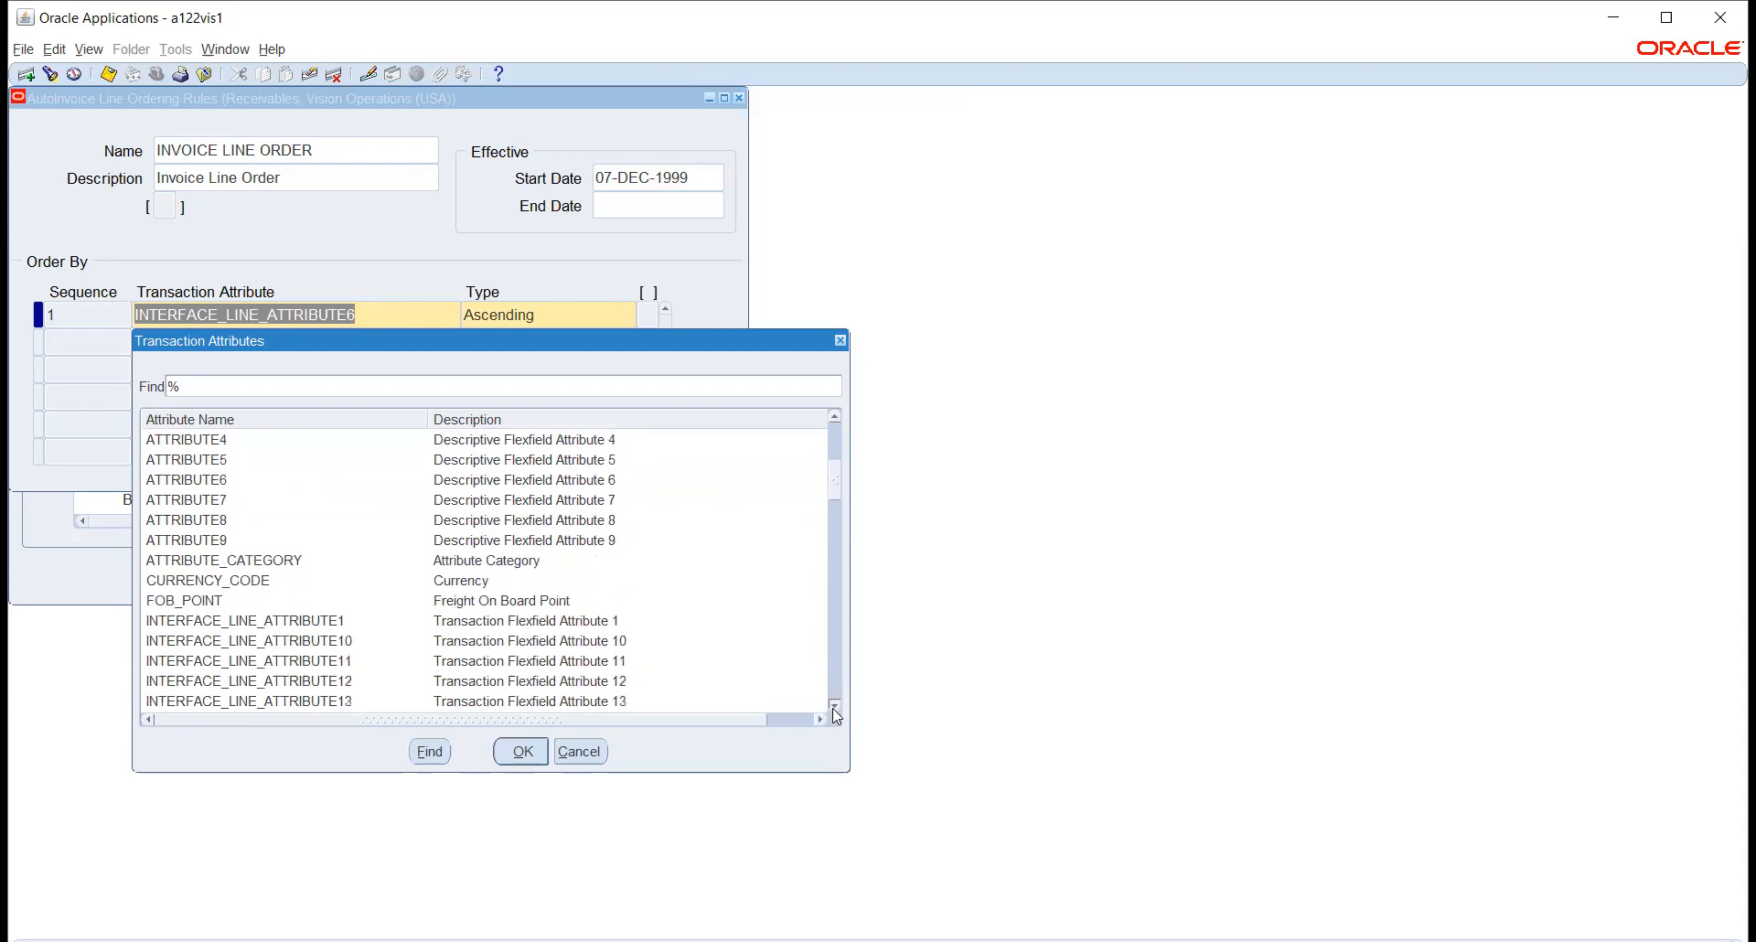
click(833, 707)
click(833, 707)
click(833, 707)
click(833, 707)
click(833, 707)
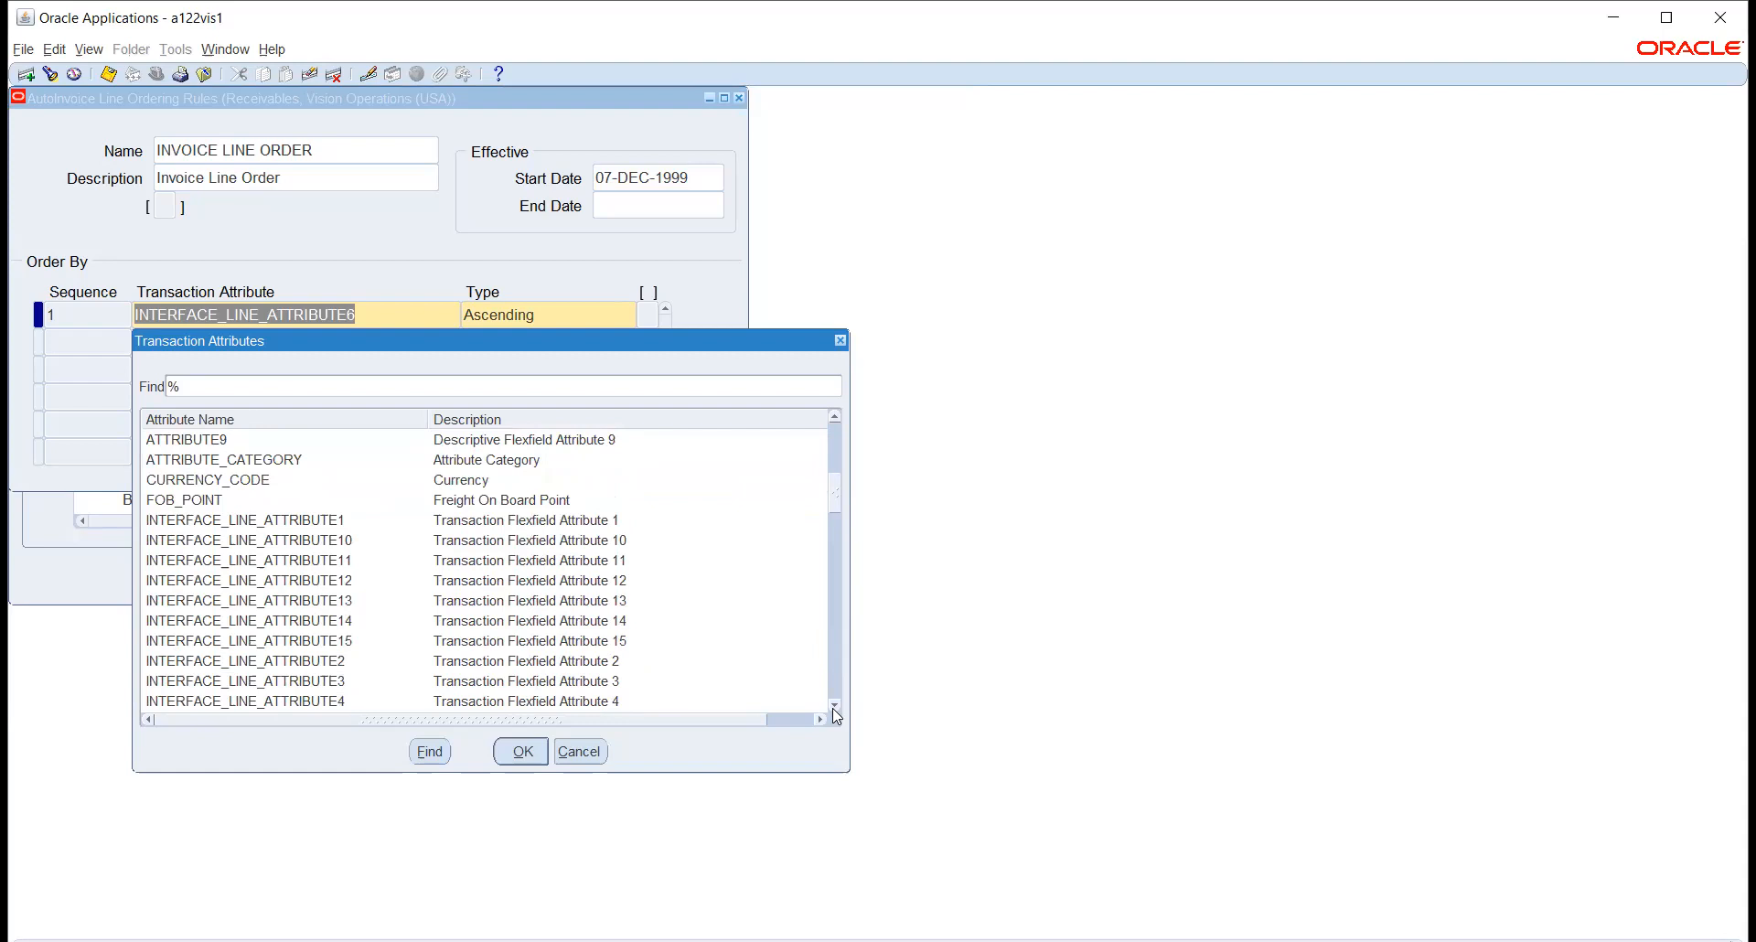
click(833, 707)
click(833, 707)
click(833, 707)
click(833, 707)
click(834, 706)
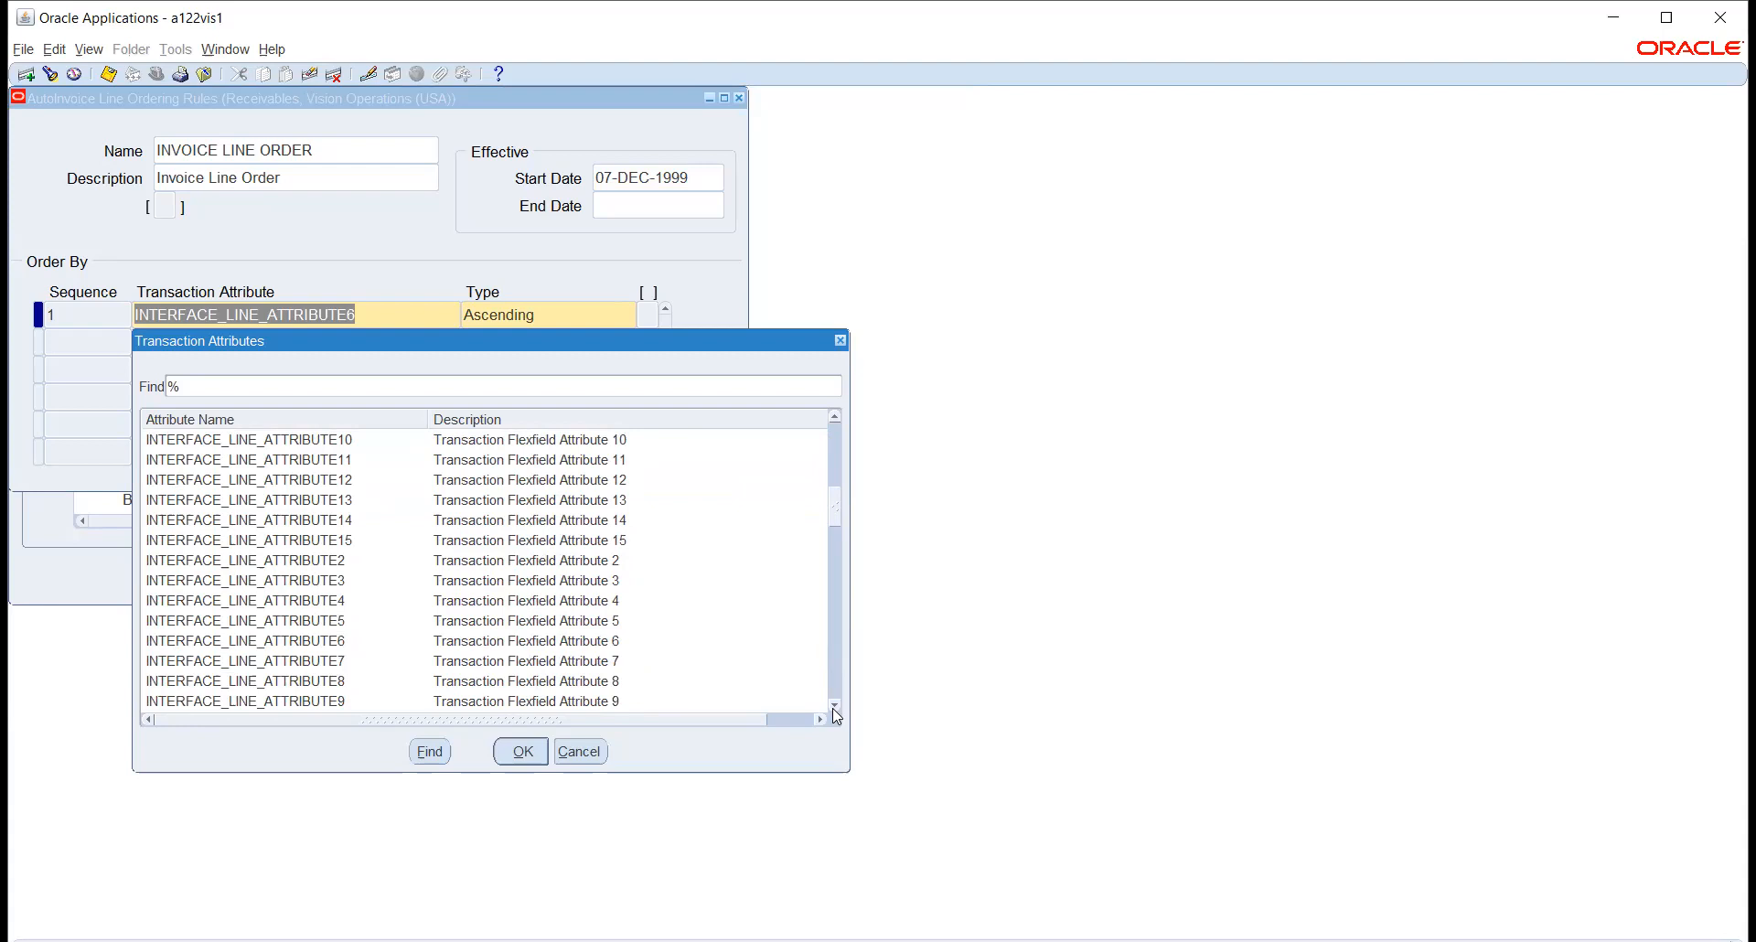
click(833, 707)
click(833, 707)
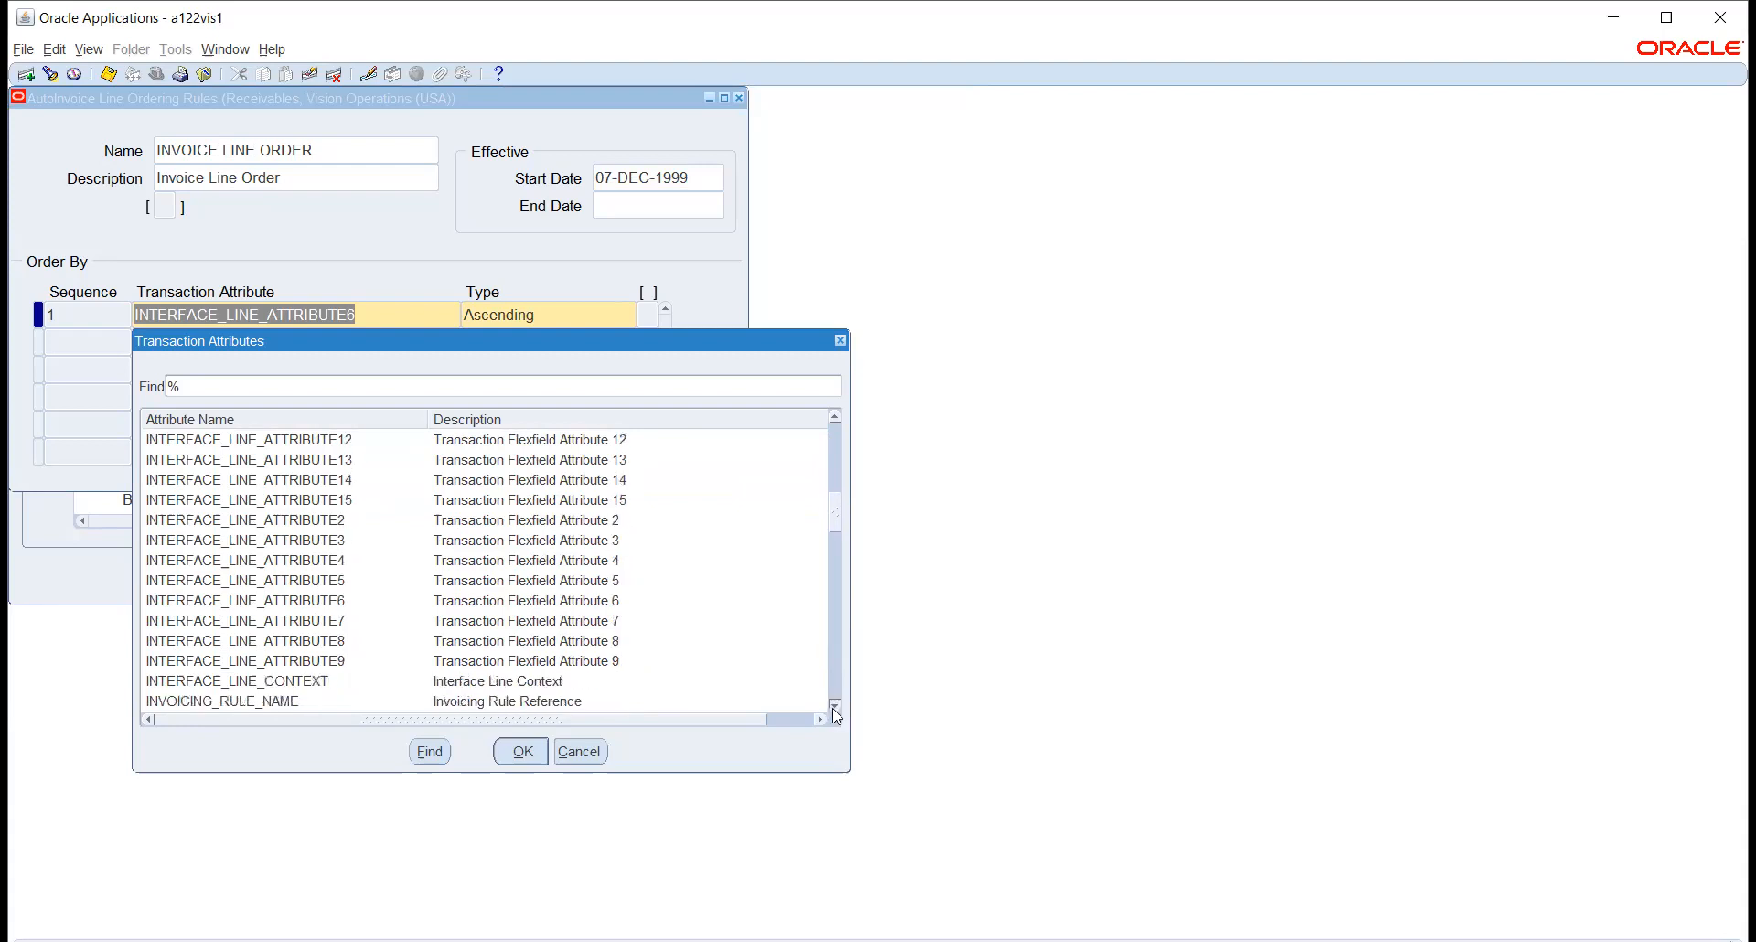
click(833, 707)
click(833, 707)
click(833, 707)
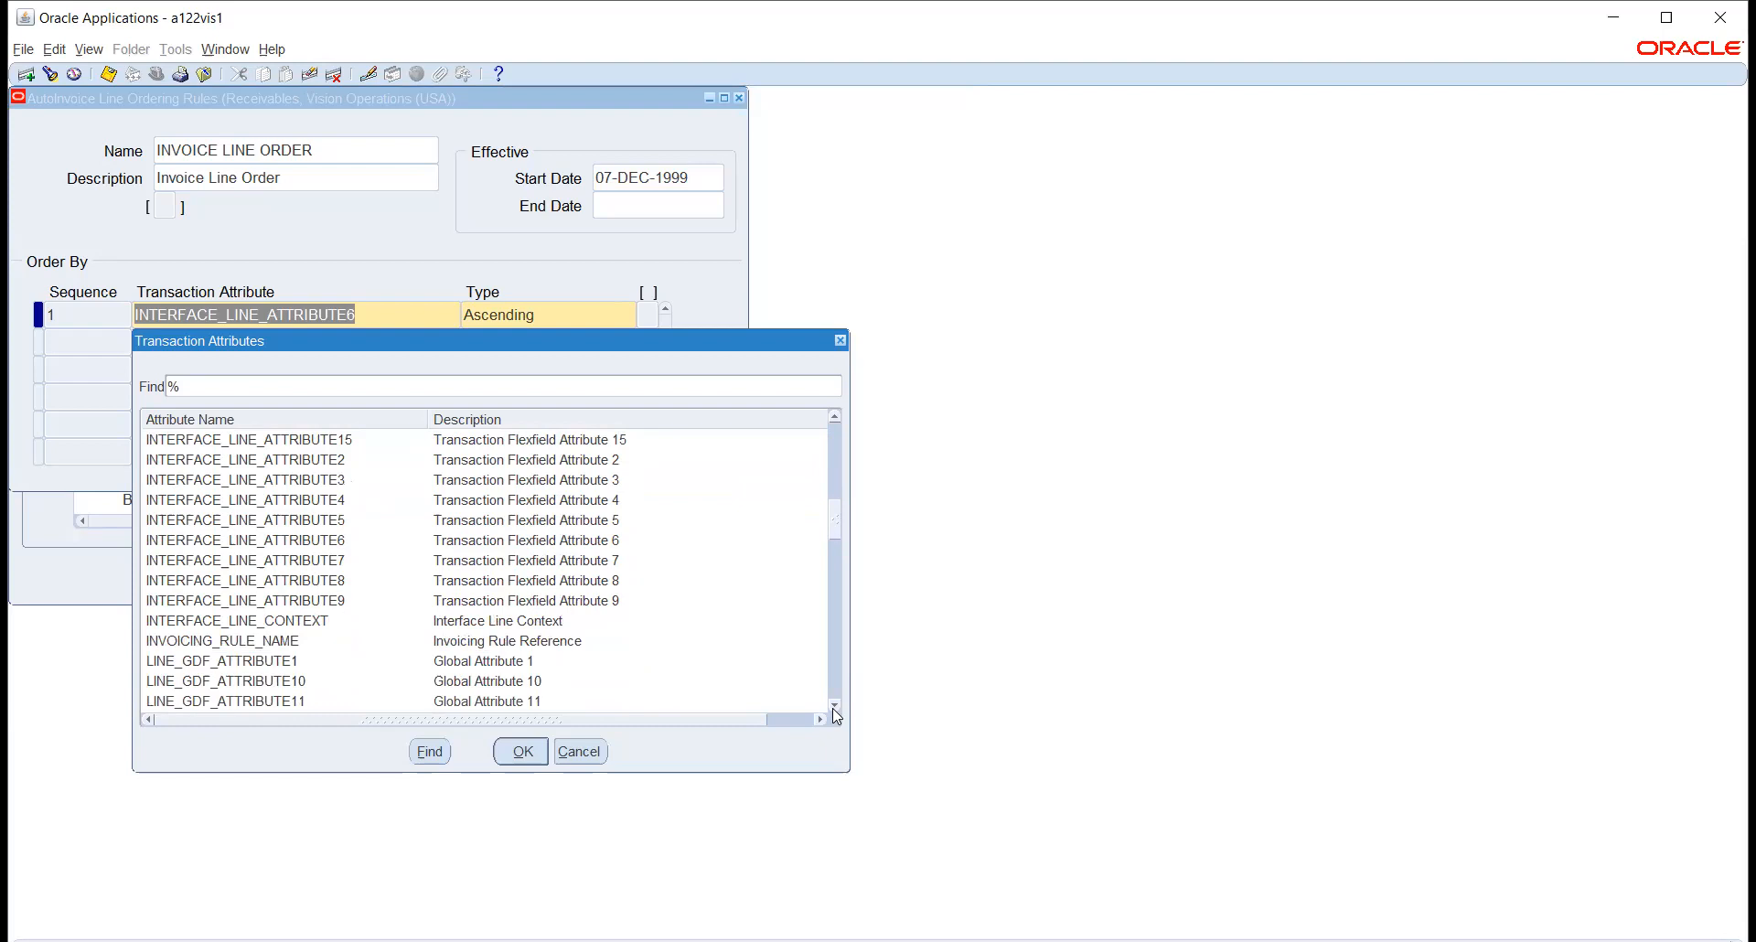
click(833, 707)
click(834, 707)
click(833, 707)
click(833, 707)
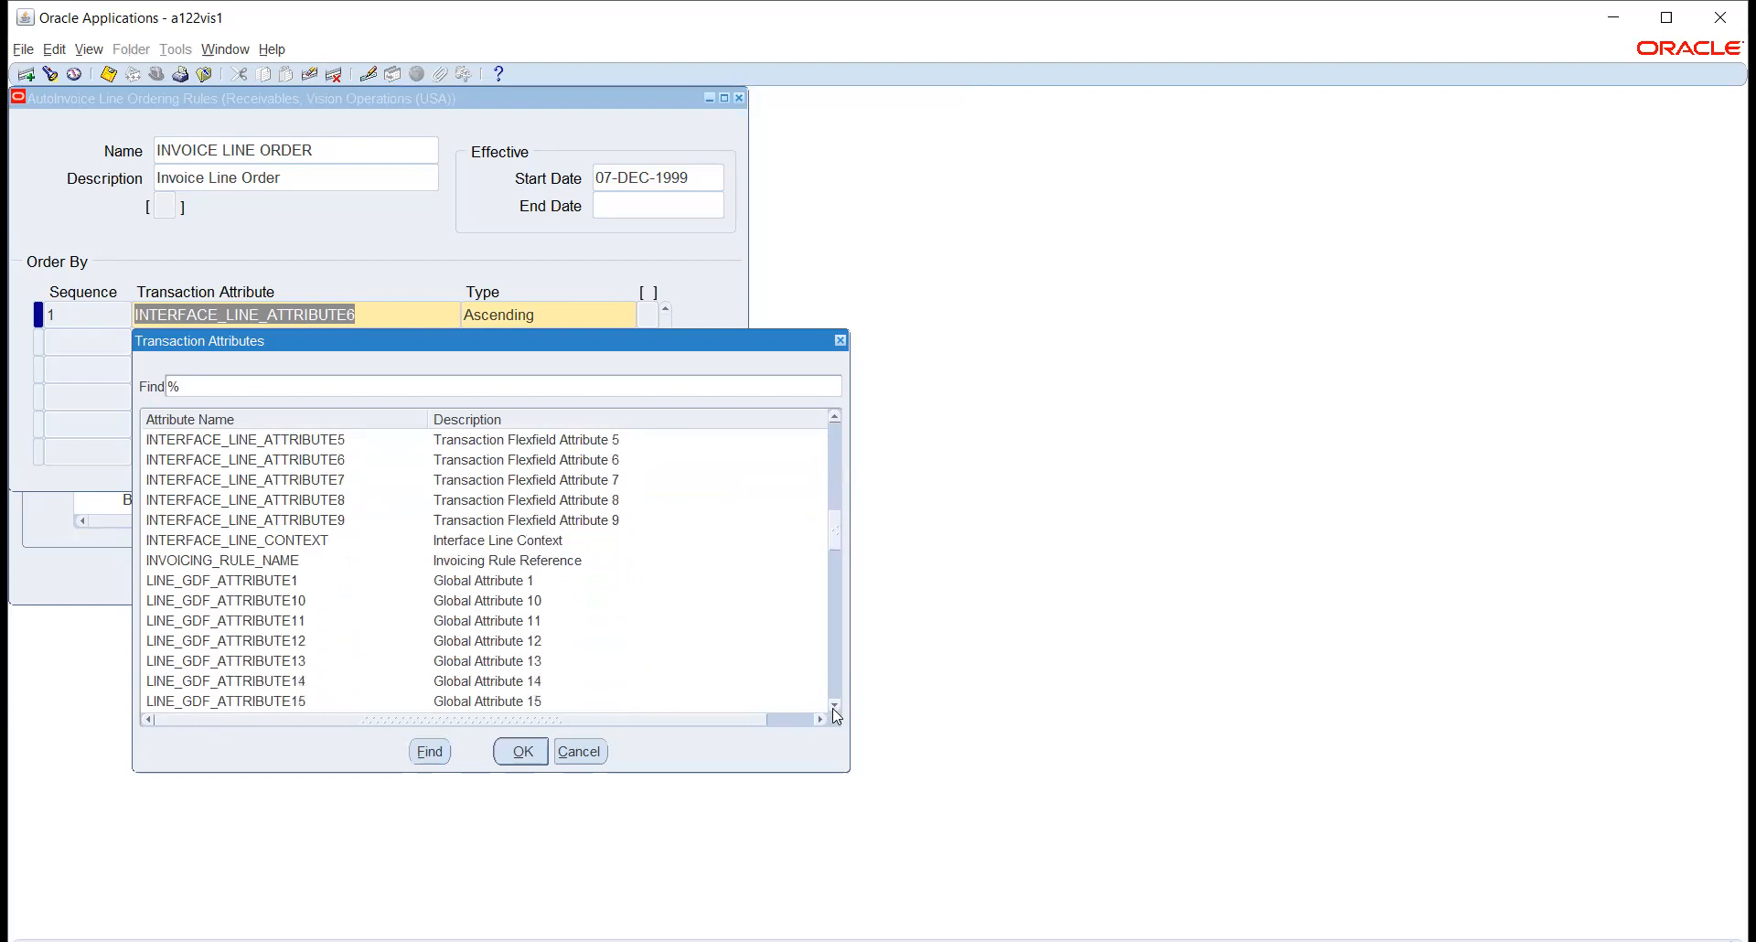
click(833, 707)
click(833, 707)
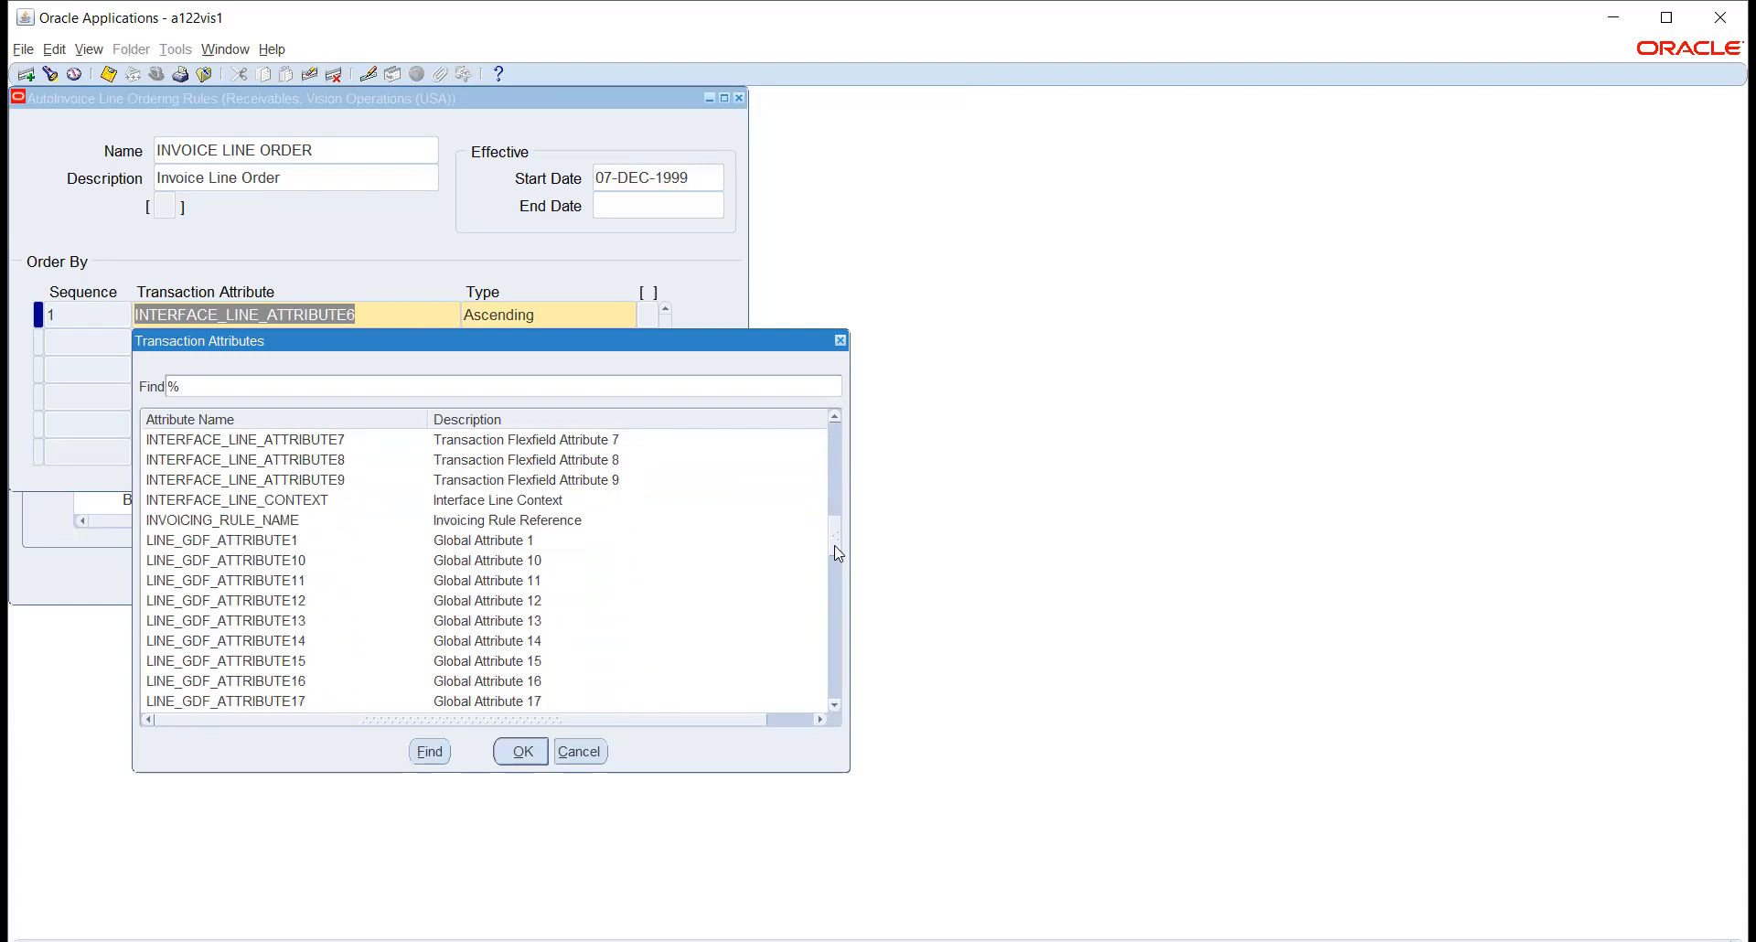
Examine the transaction attributes from the remaining global attributes through ORG_ID, purchase order and reference line entries, and cancel without choosing one.
drag(834, 541, 835, 595)
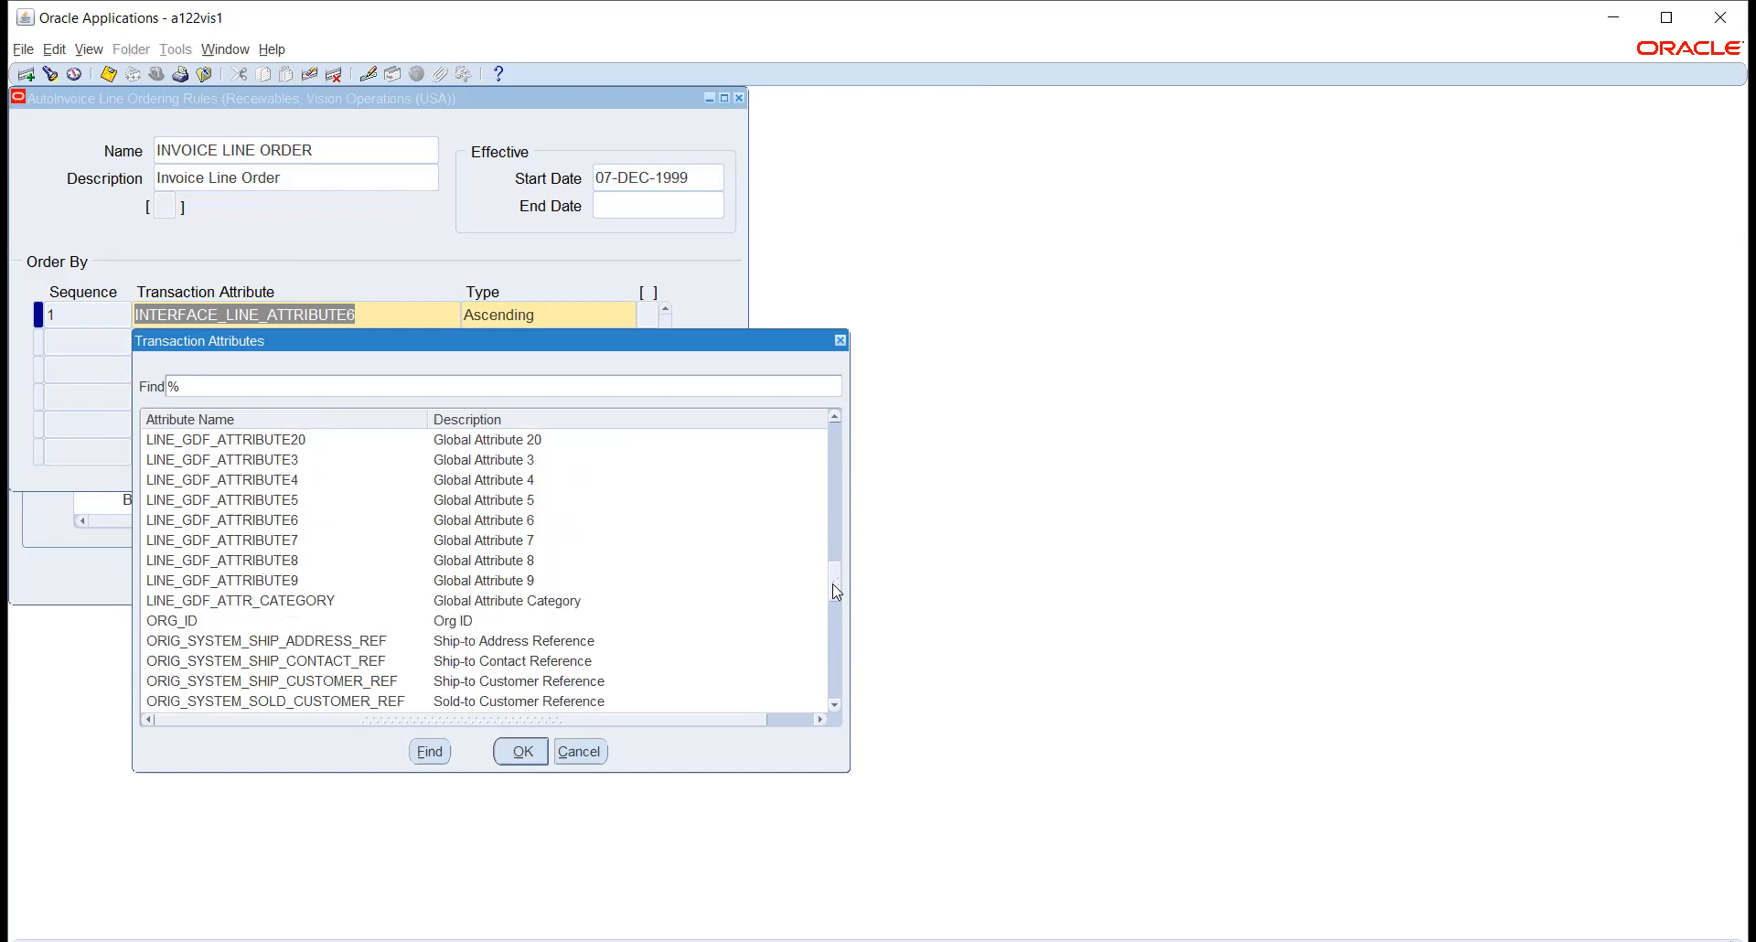
drag(835, 590, 835, 594)
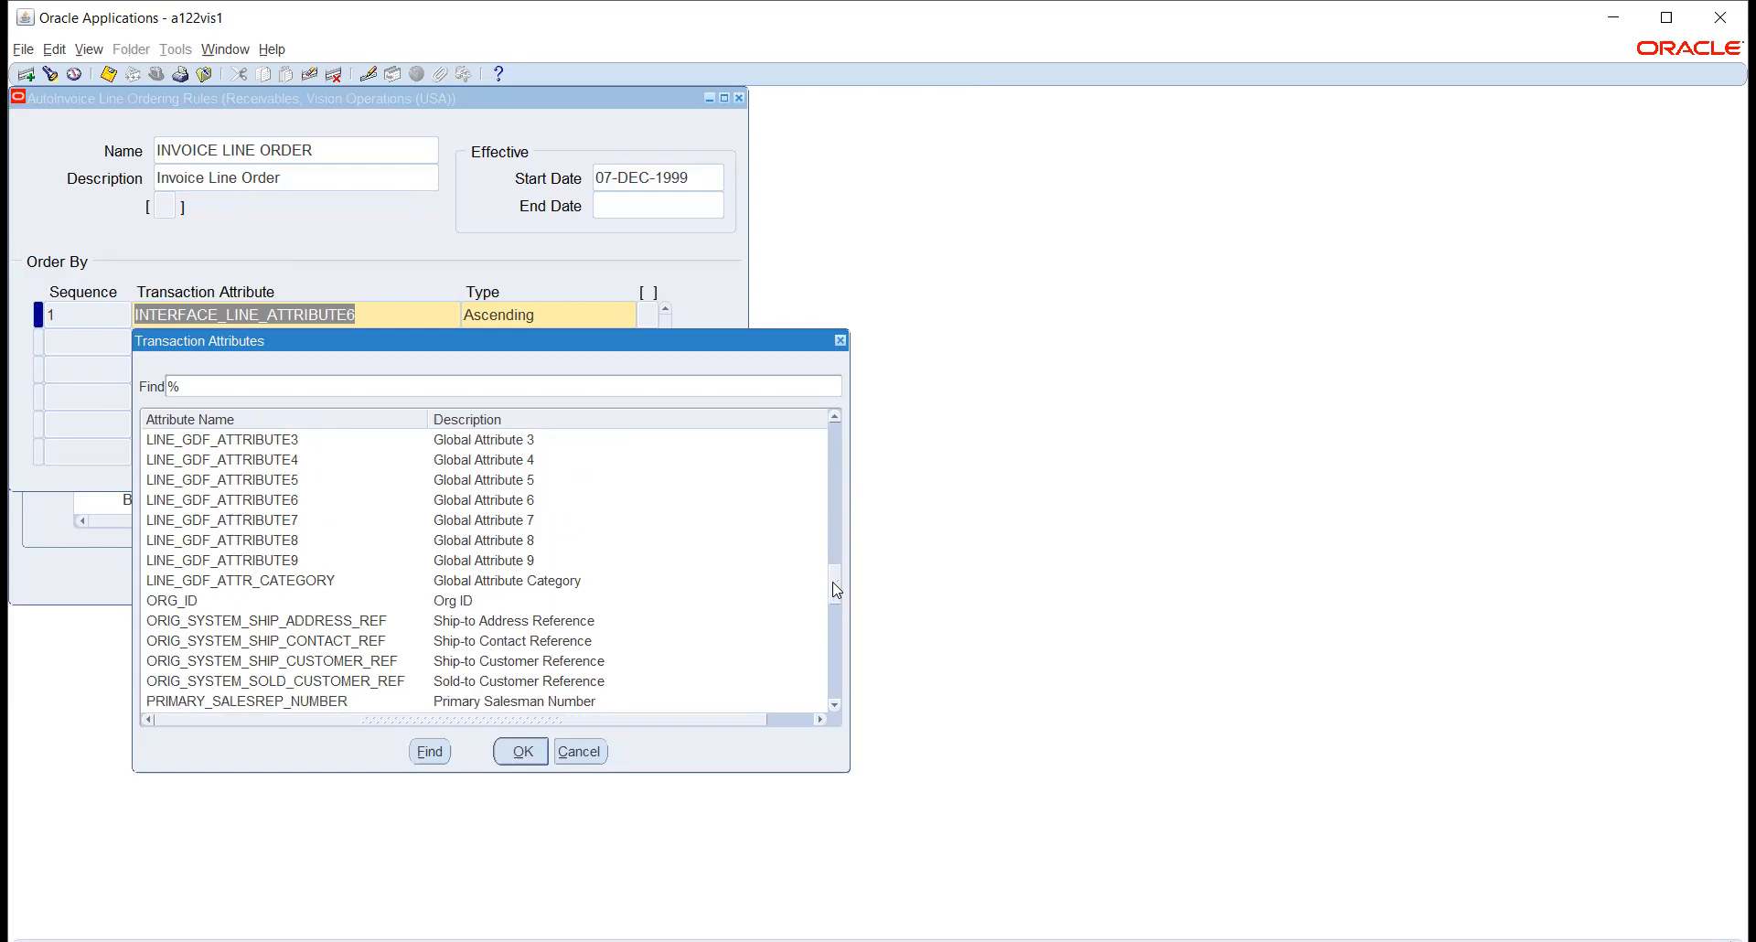
drag(835, 591, 835, 595)
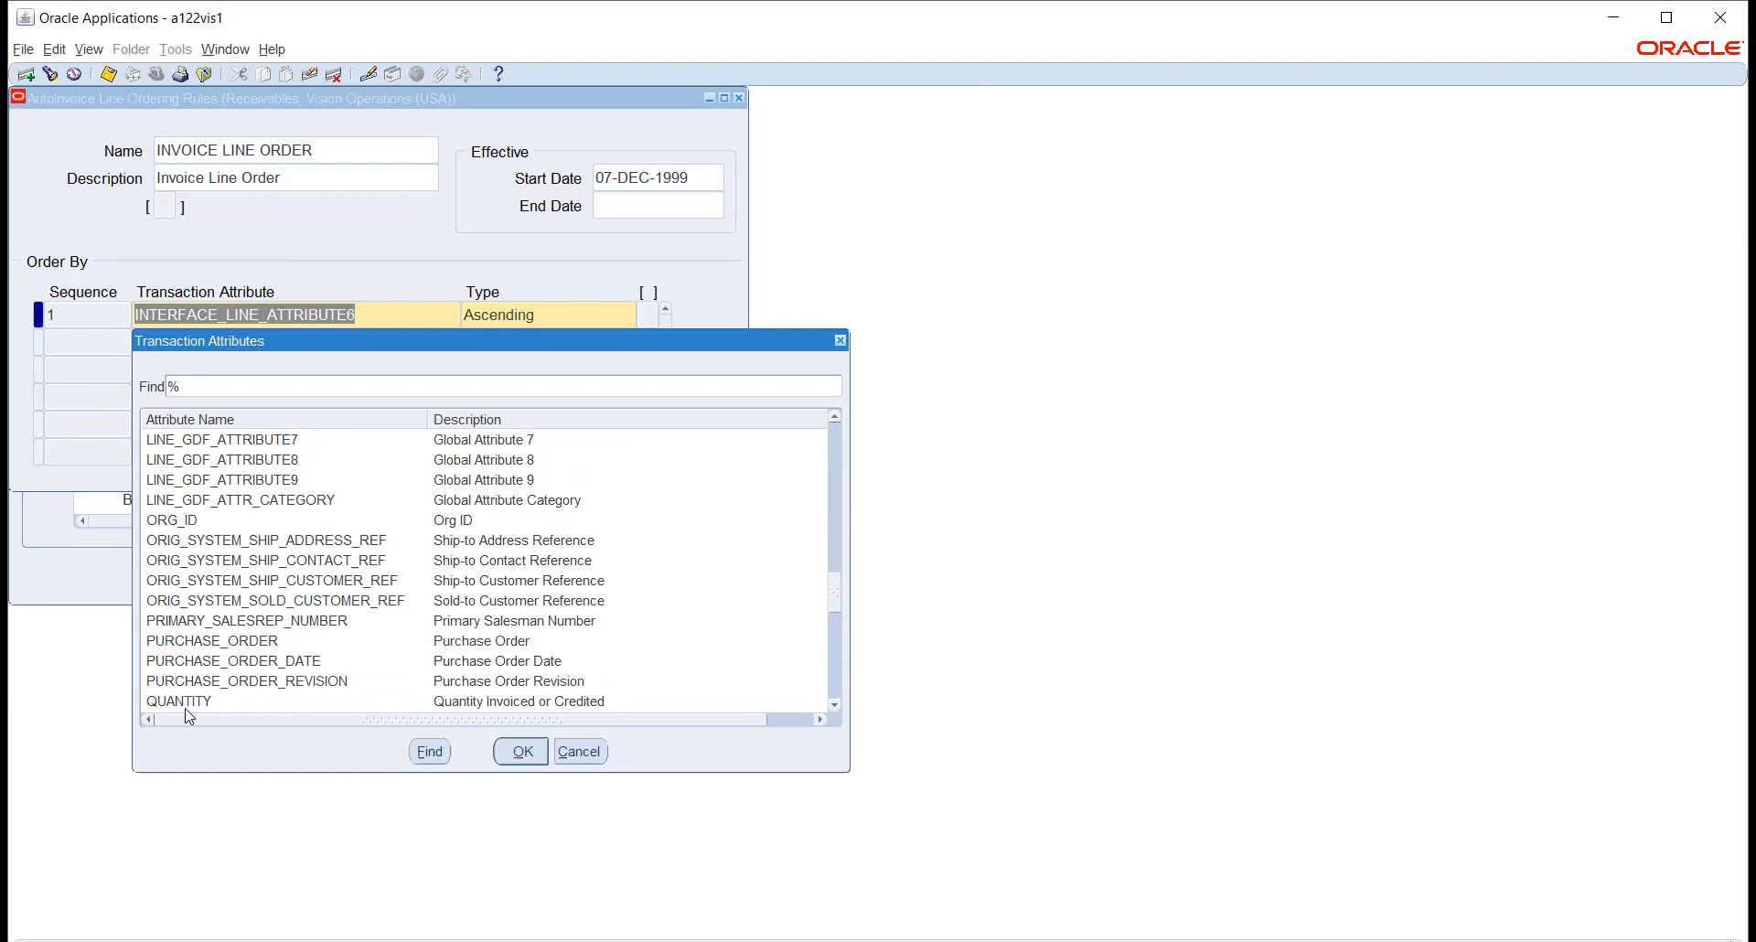
click(172, 523)
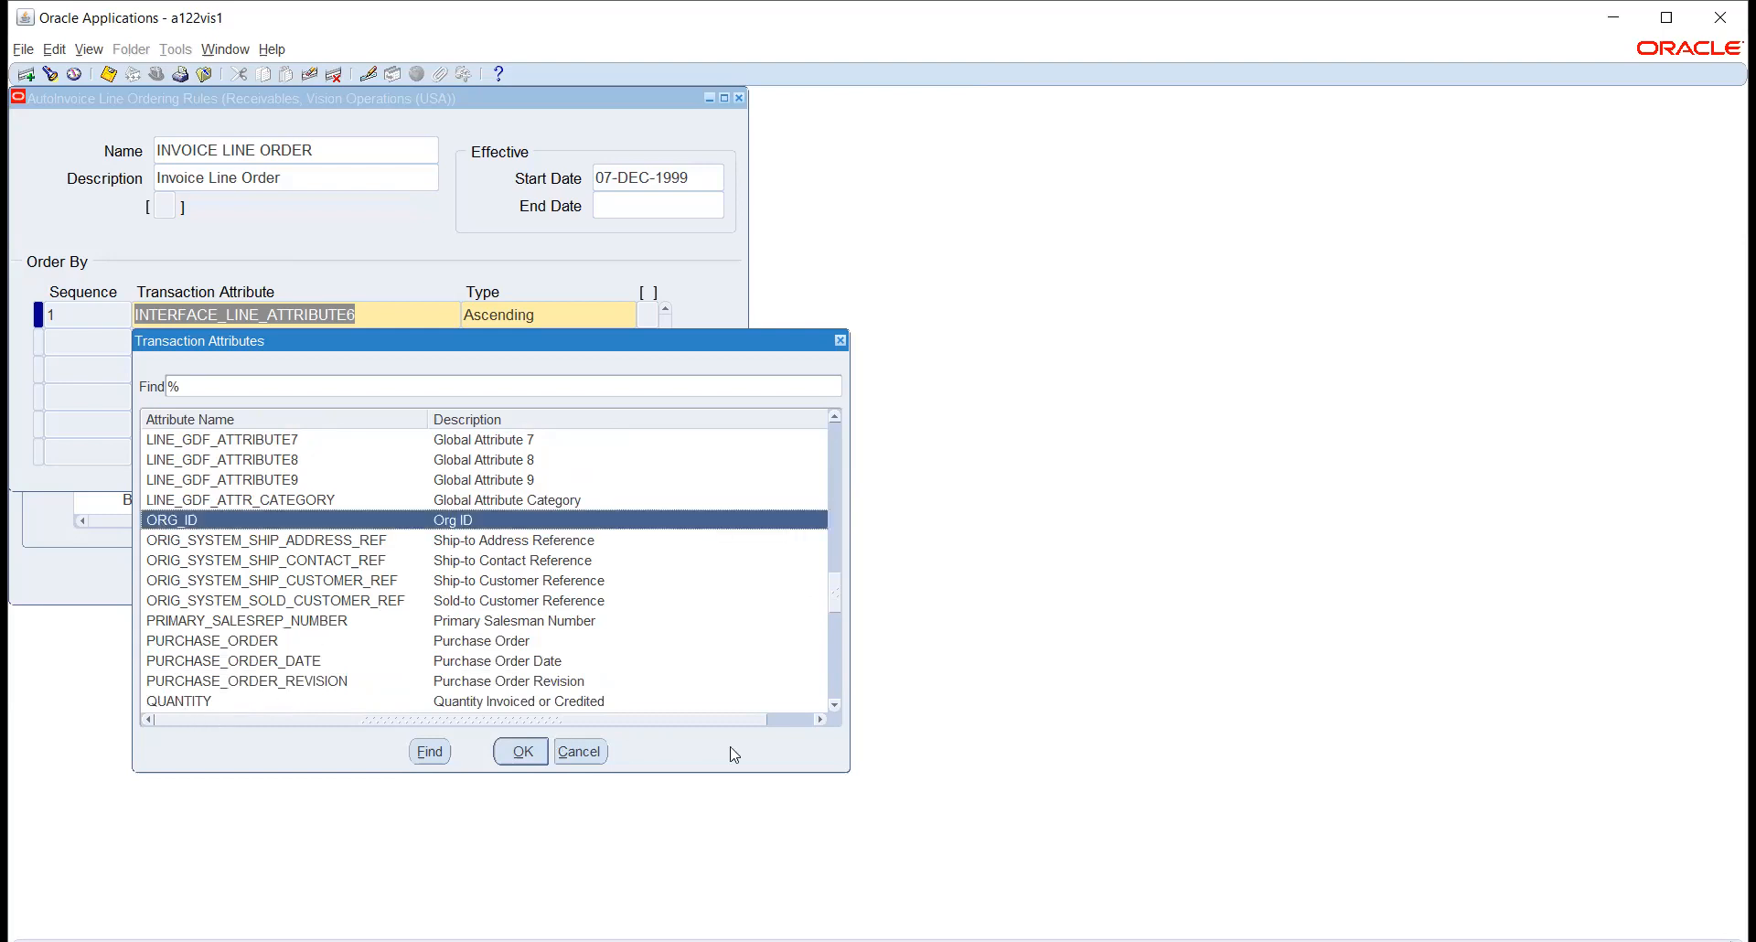
click(835, 706)
click(834, 706)
click(834, 706)
click(835, 706)
click(835, 706)
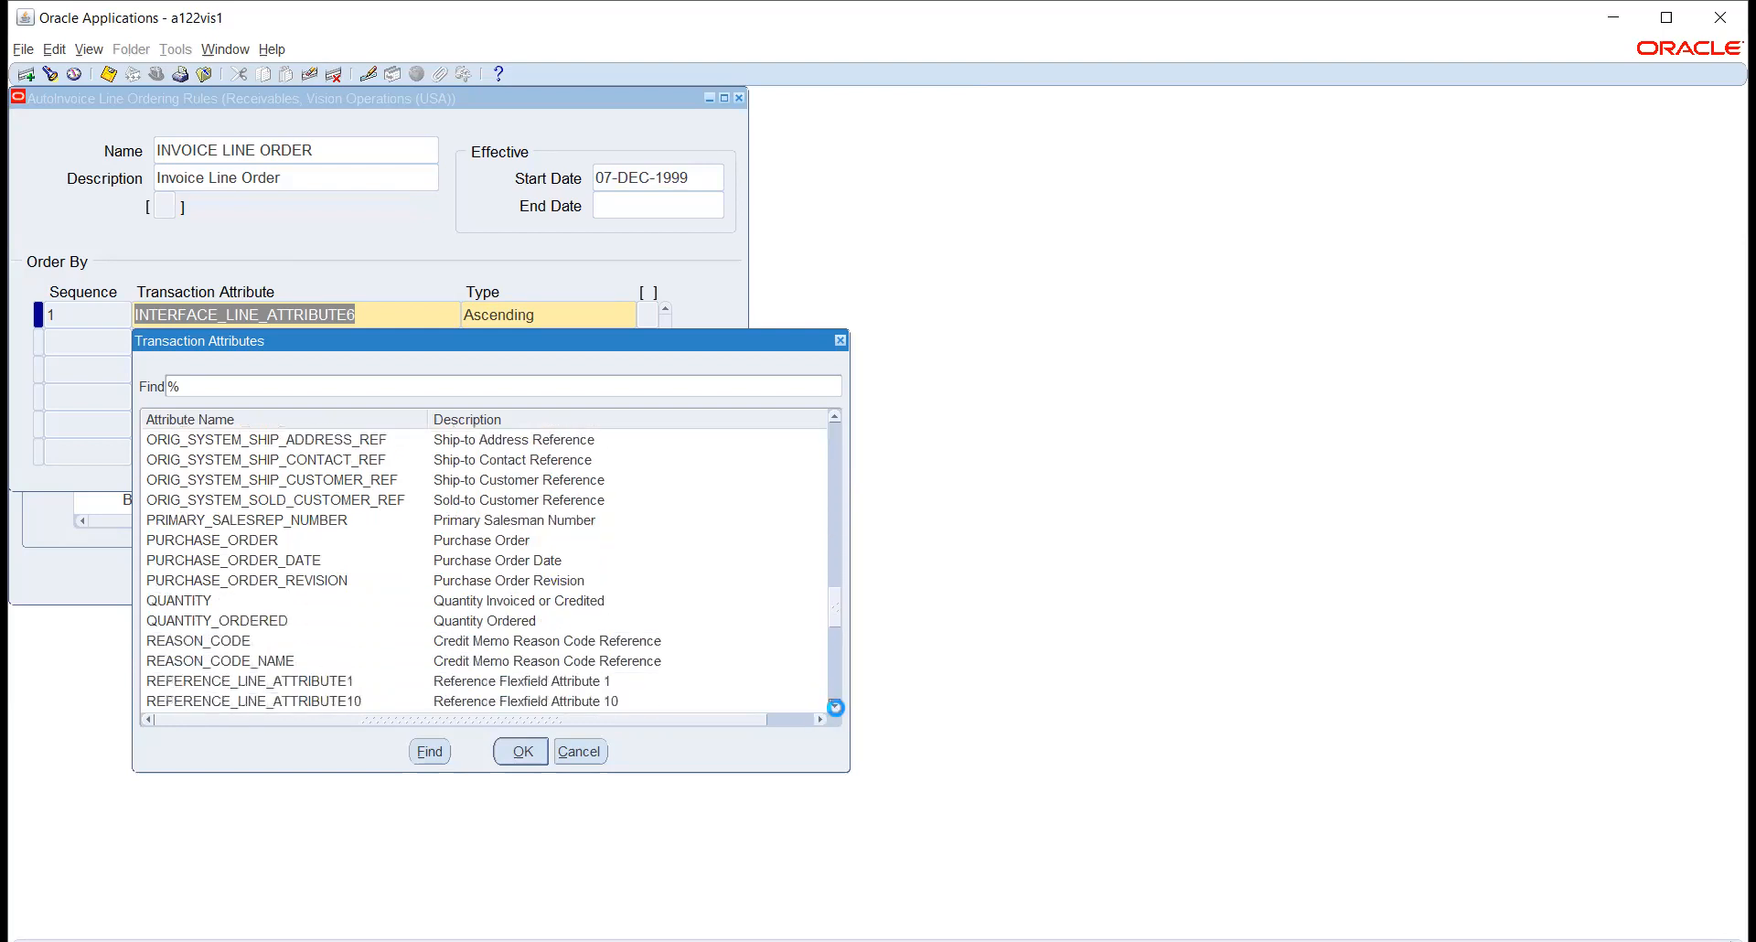
click(835, 706)
click(577, 754)
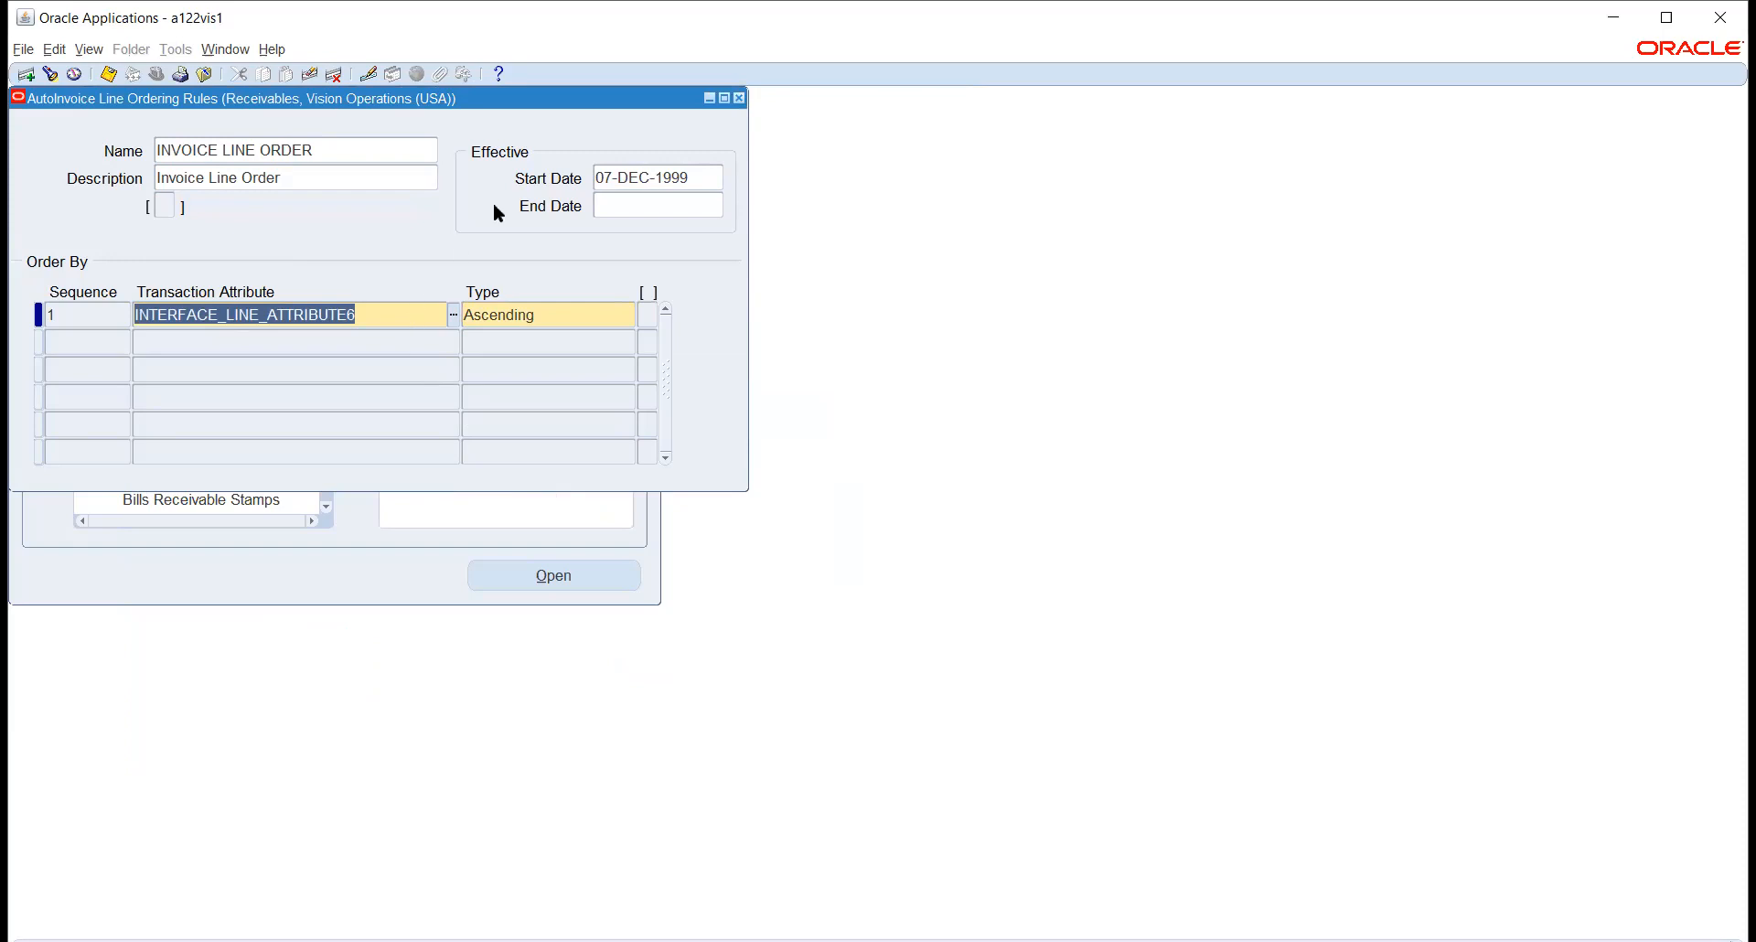
Close the line ordering rules, open the AutoInvoice Grouping Rules form and query all grouping rules.
click(740, 97)
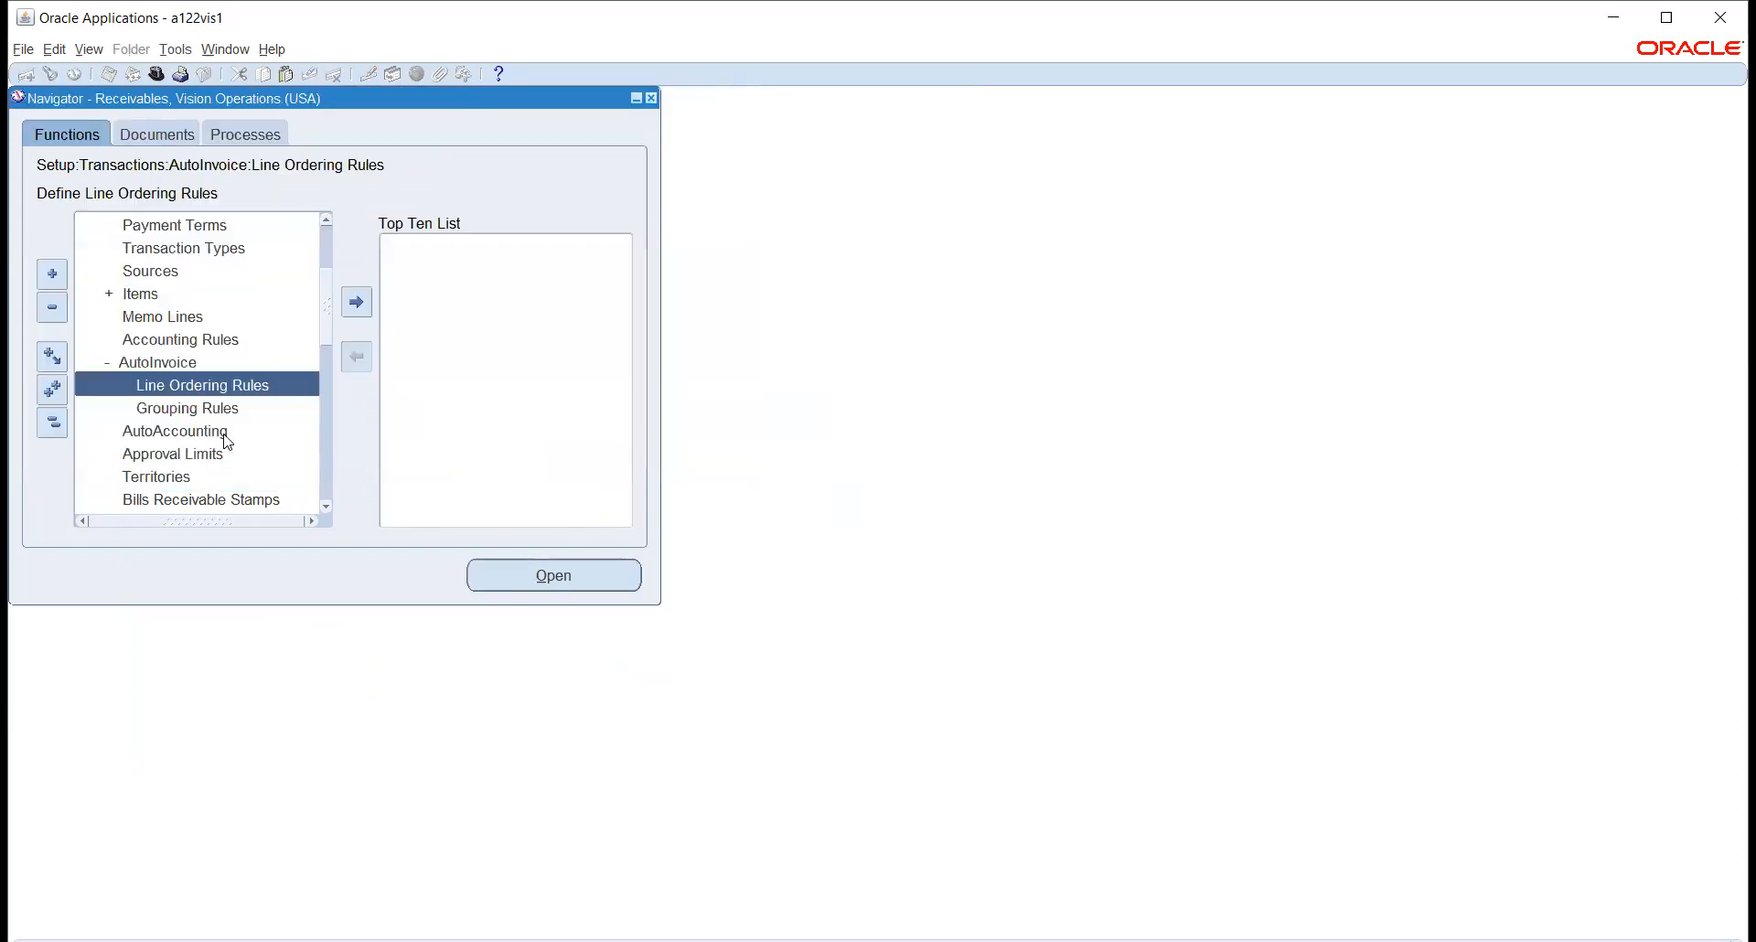
double_click(187, 414)
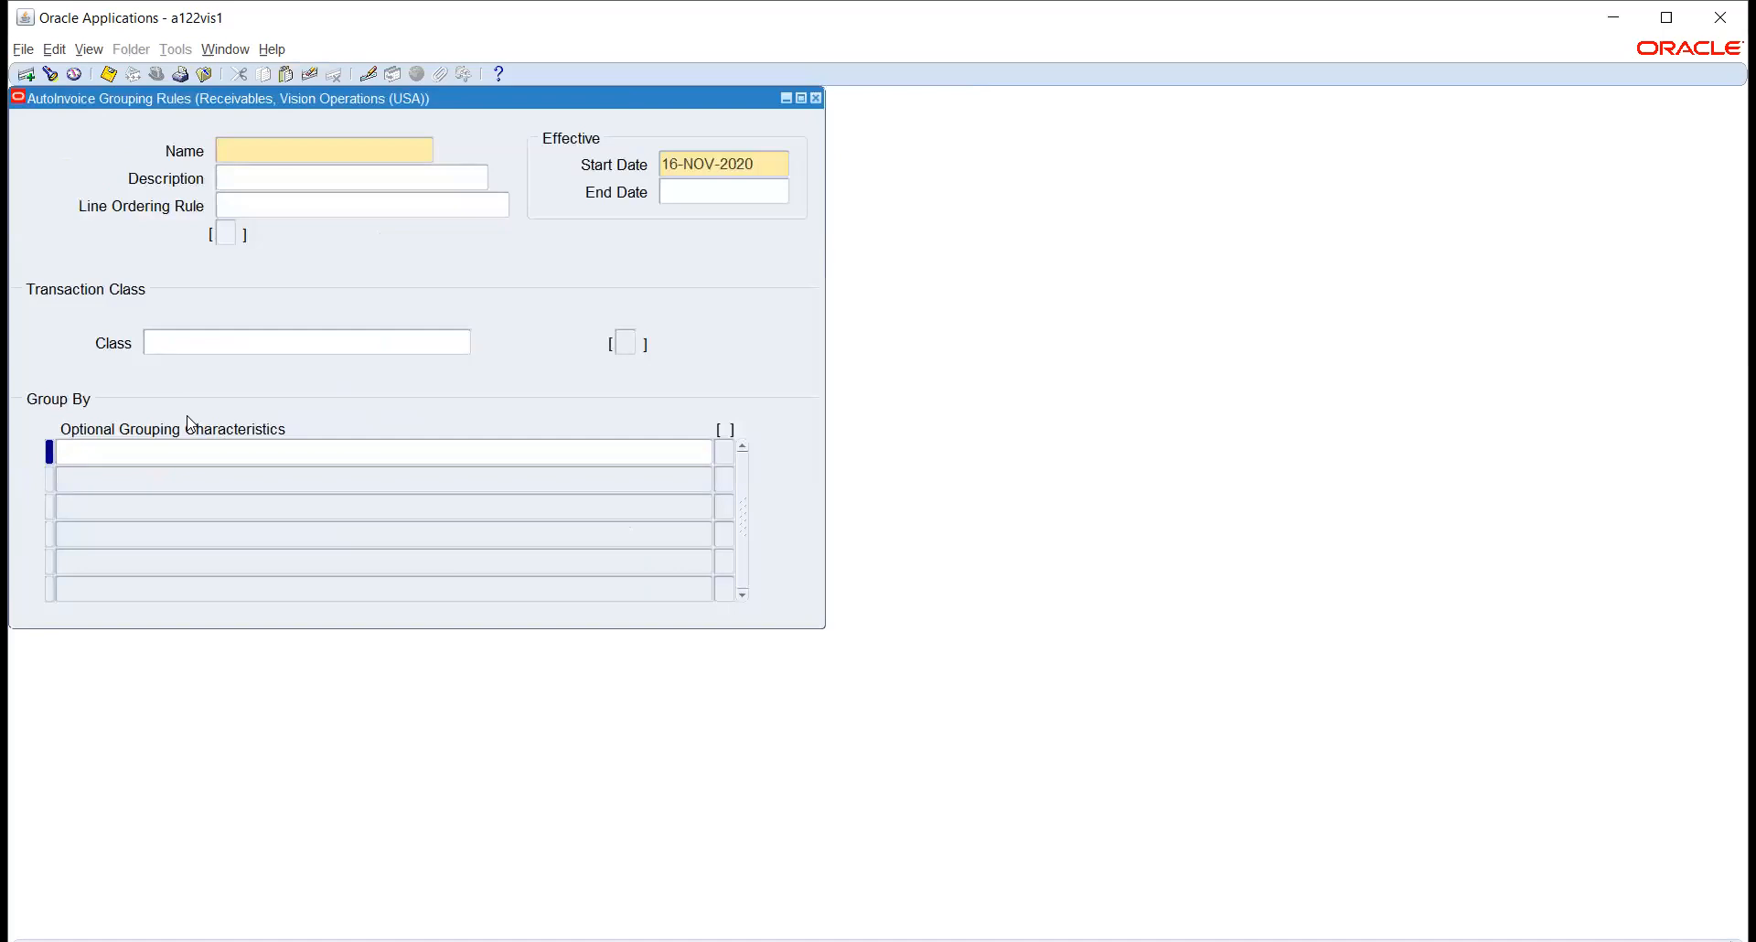
key(ctrl+F11)
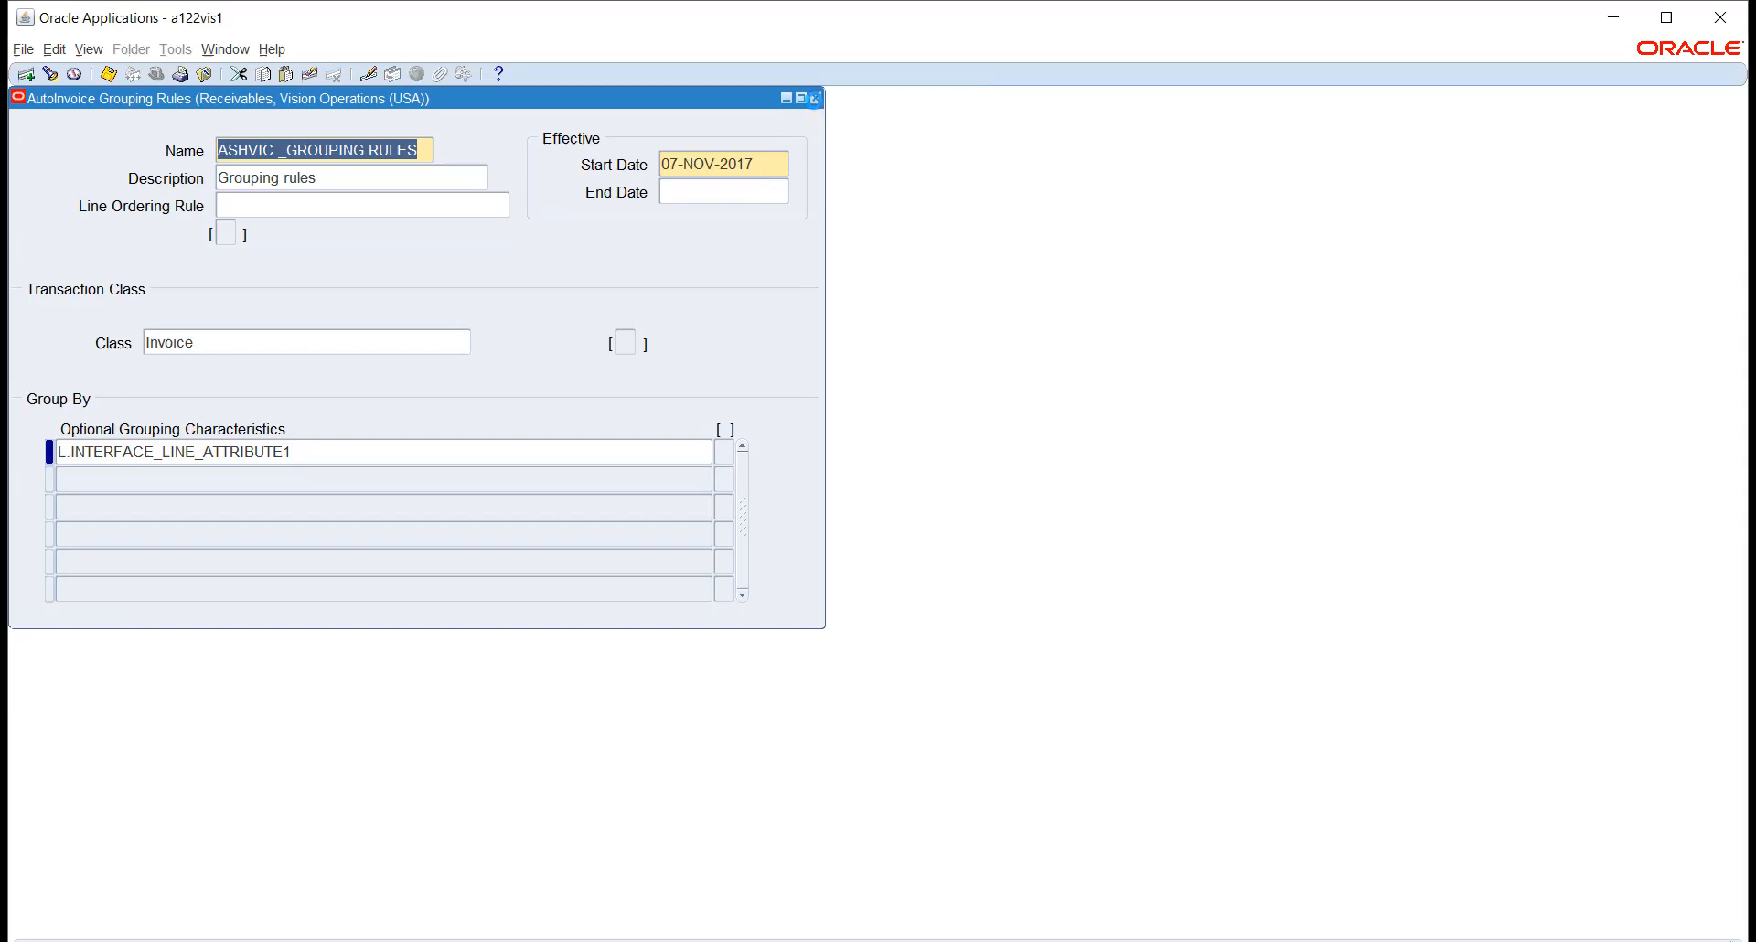
Open the AutoAccounting form from the Transactions setup and browse its account types to the Receivable record.
click(218, 432)
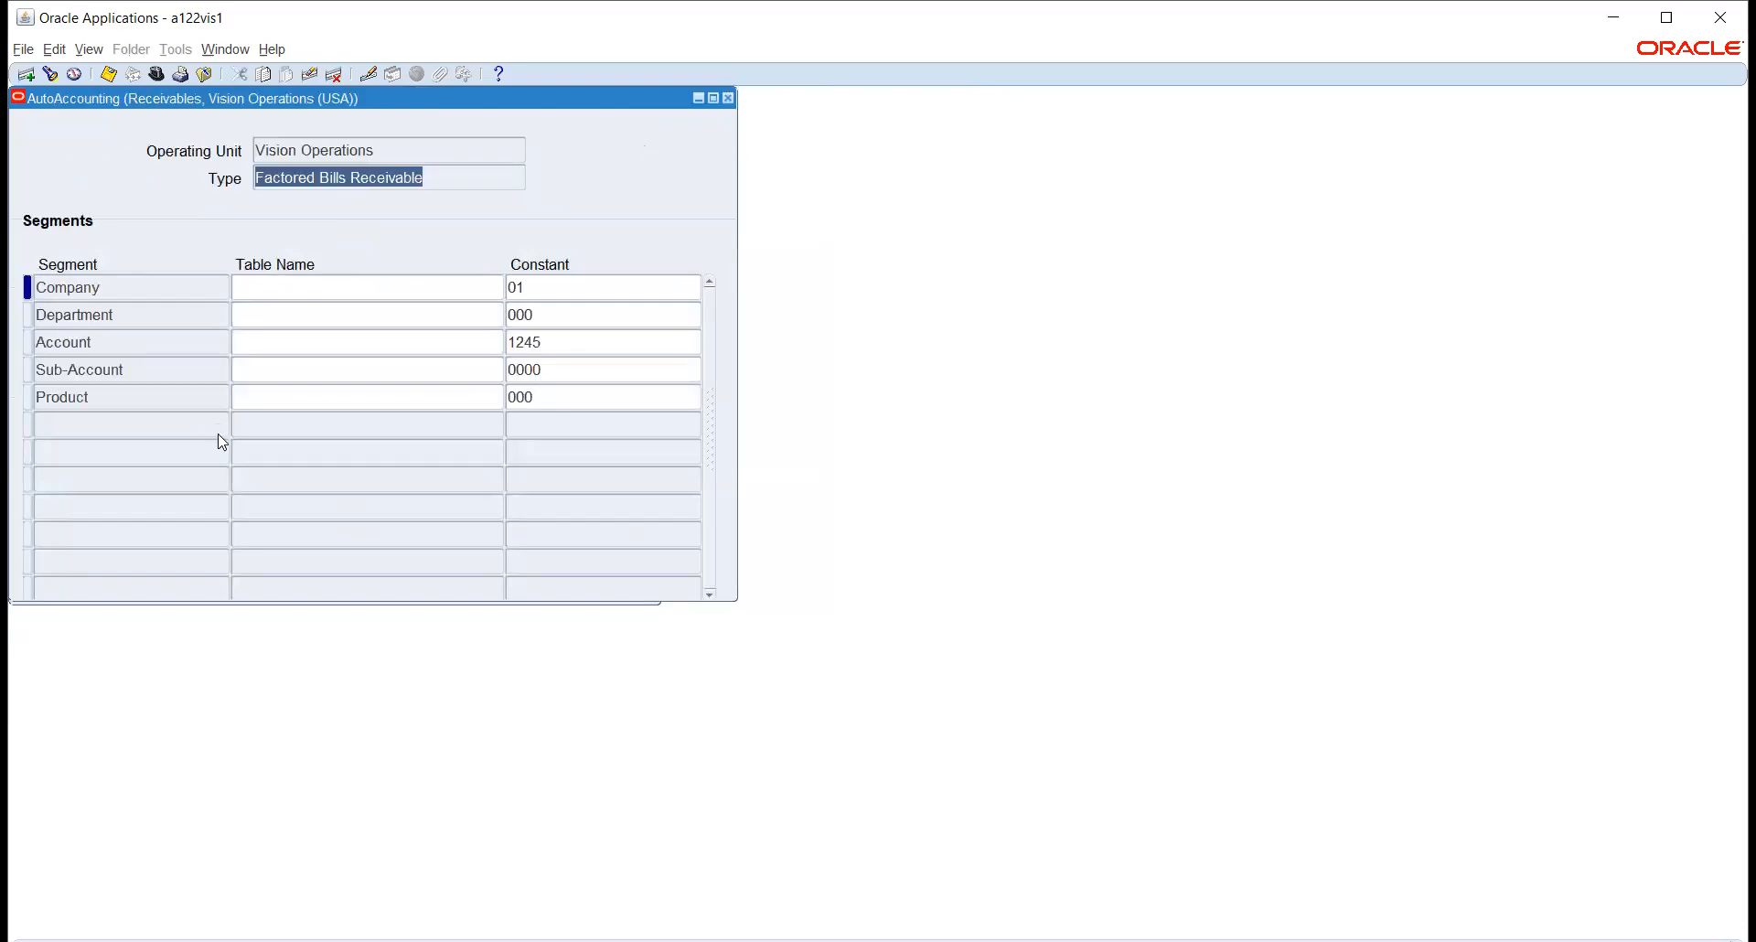
key(Down)
key(Down)
key(Down)
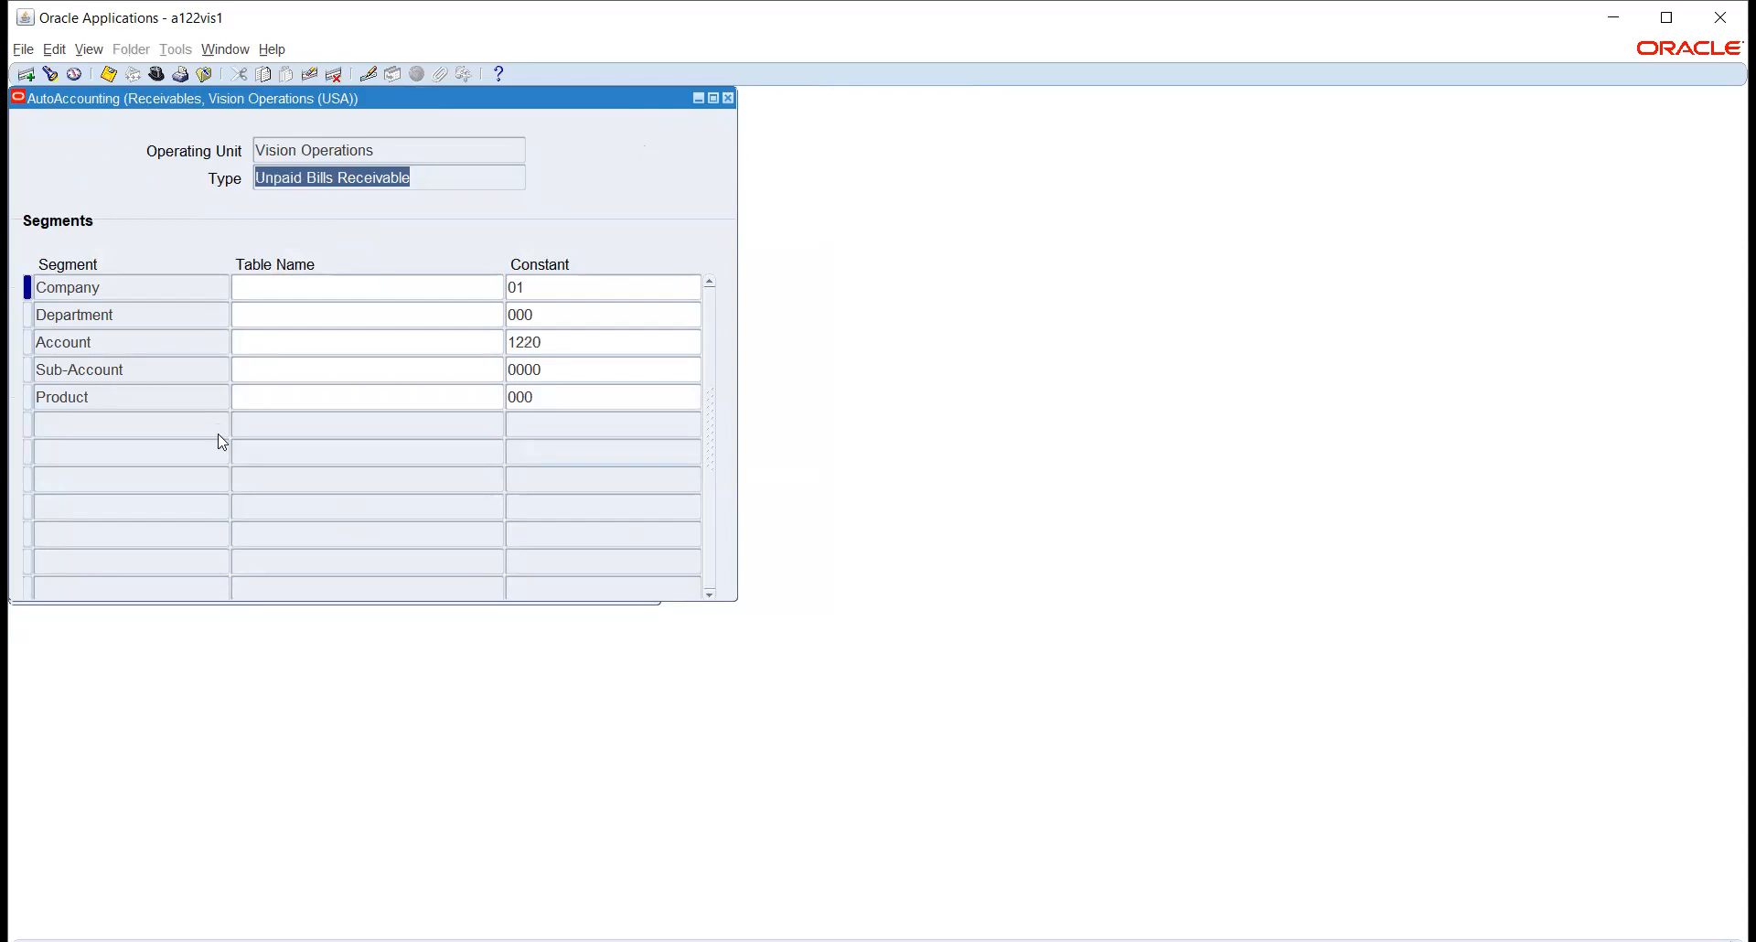
key(Down)
key(Down)
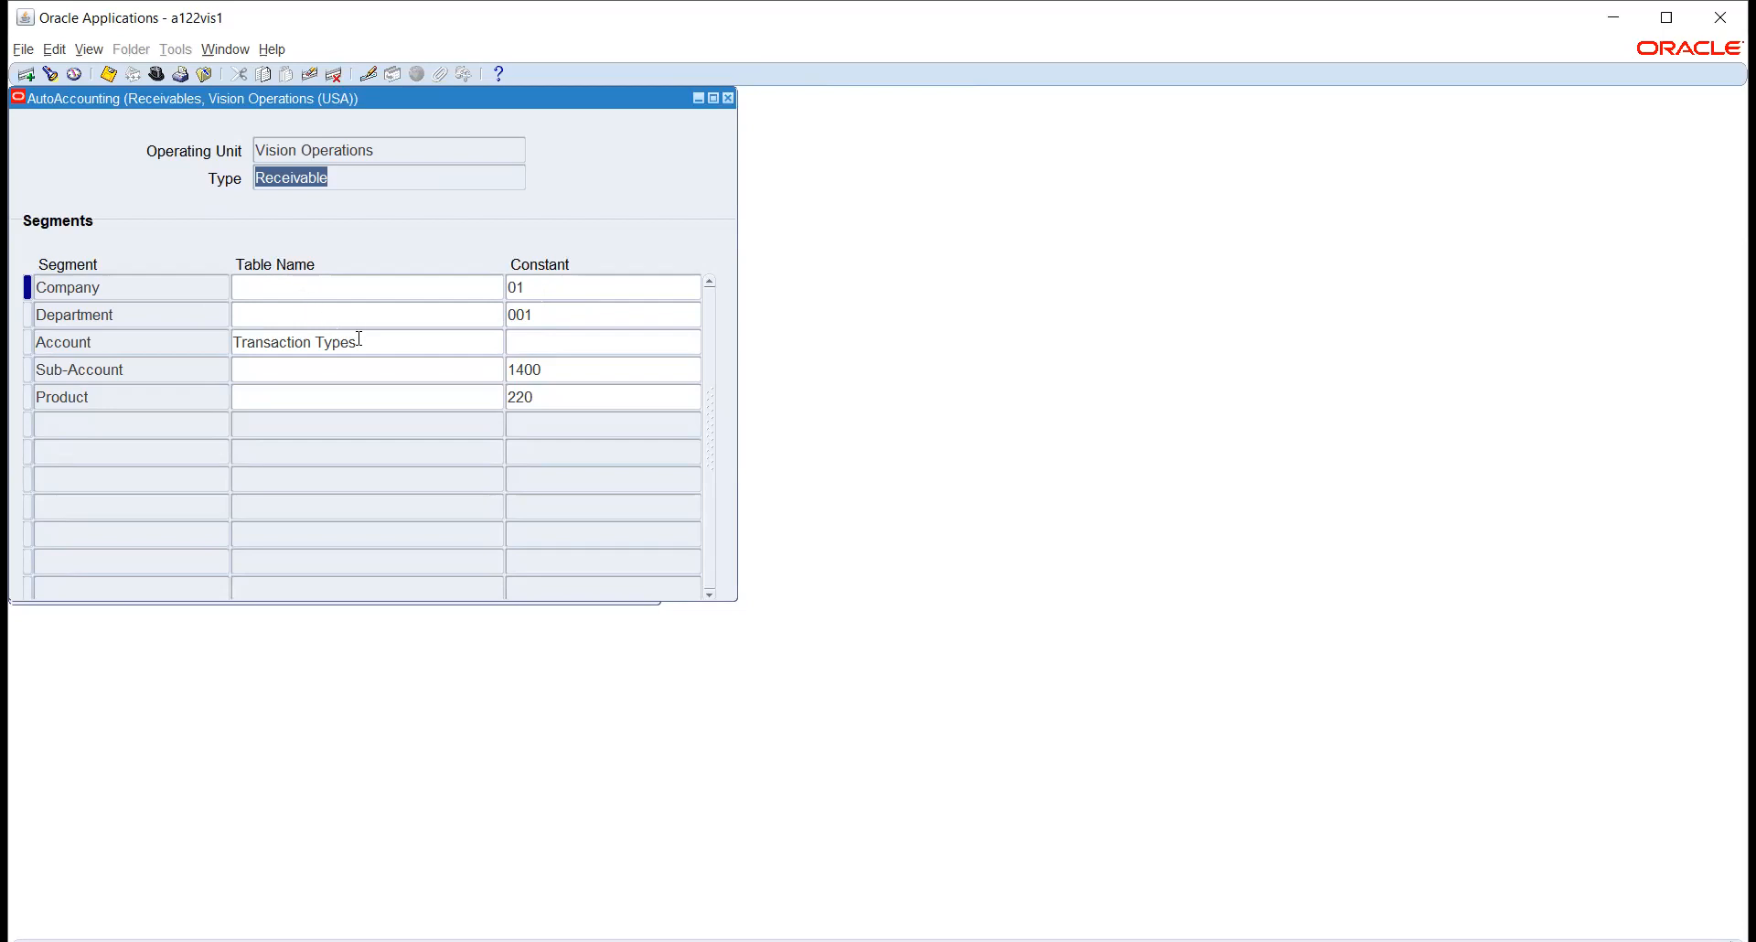
Review the table names available for the Account segment of the Receivable type and cancel without changing it.
click(407, 340)
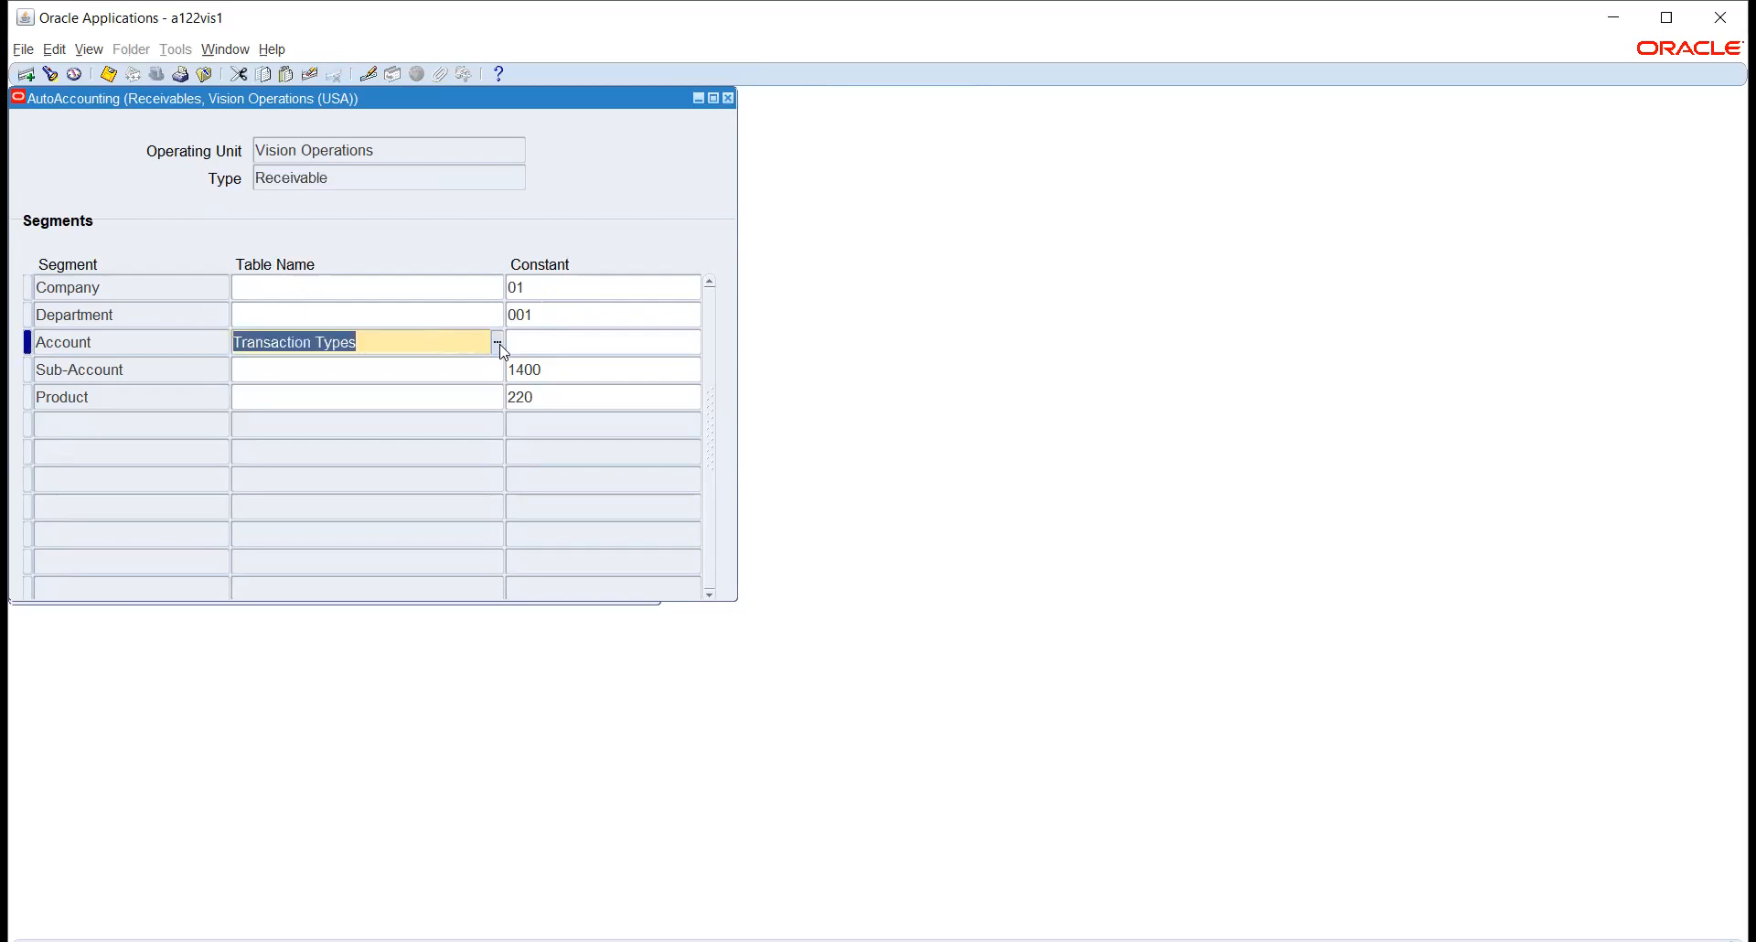
click(499, 344)
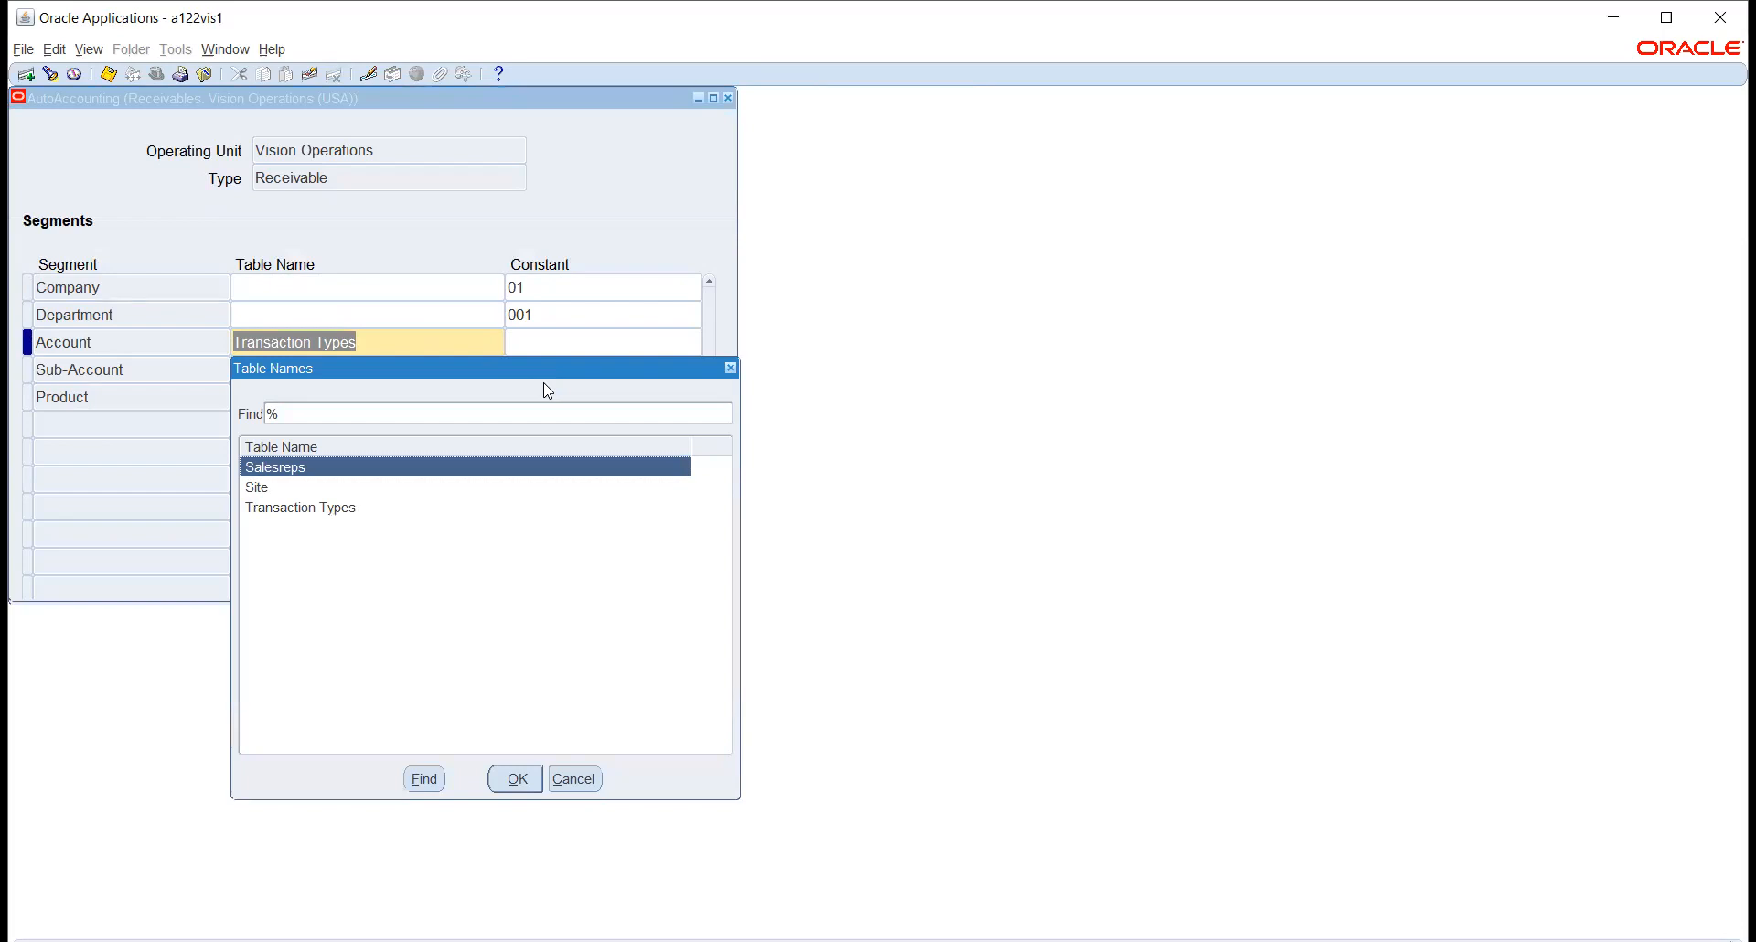
click(576, 780)
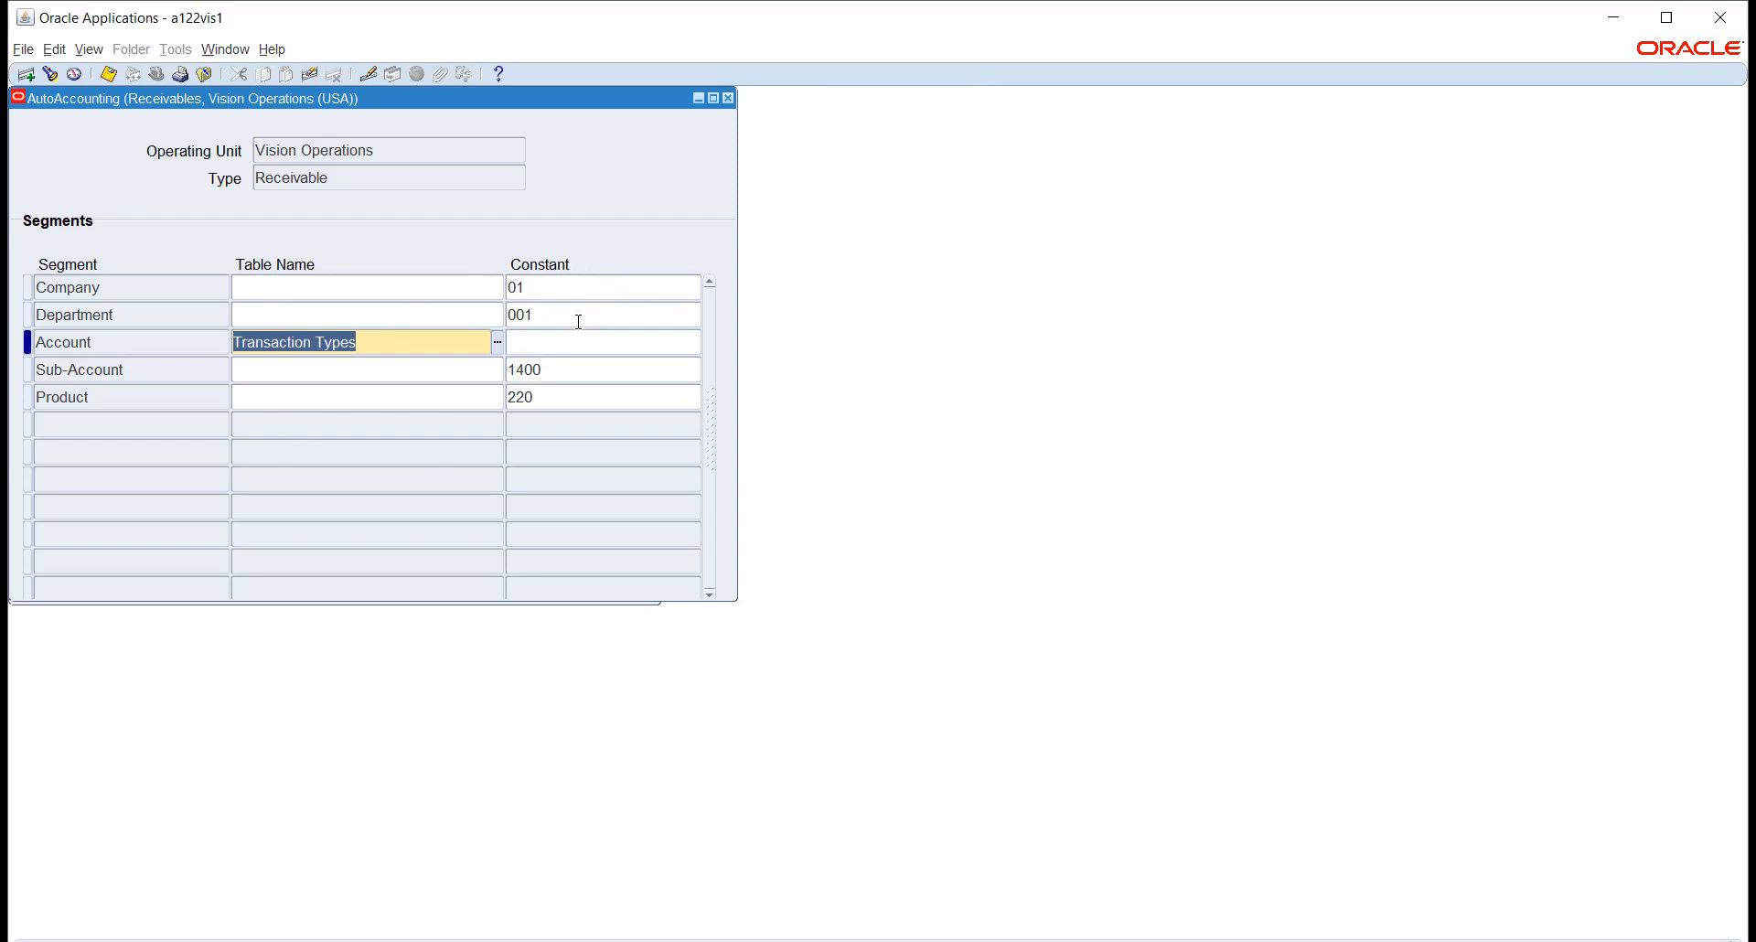
Close AutoAccounting, open the Transaction Types form and query all transaction types.
click(727, 98)
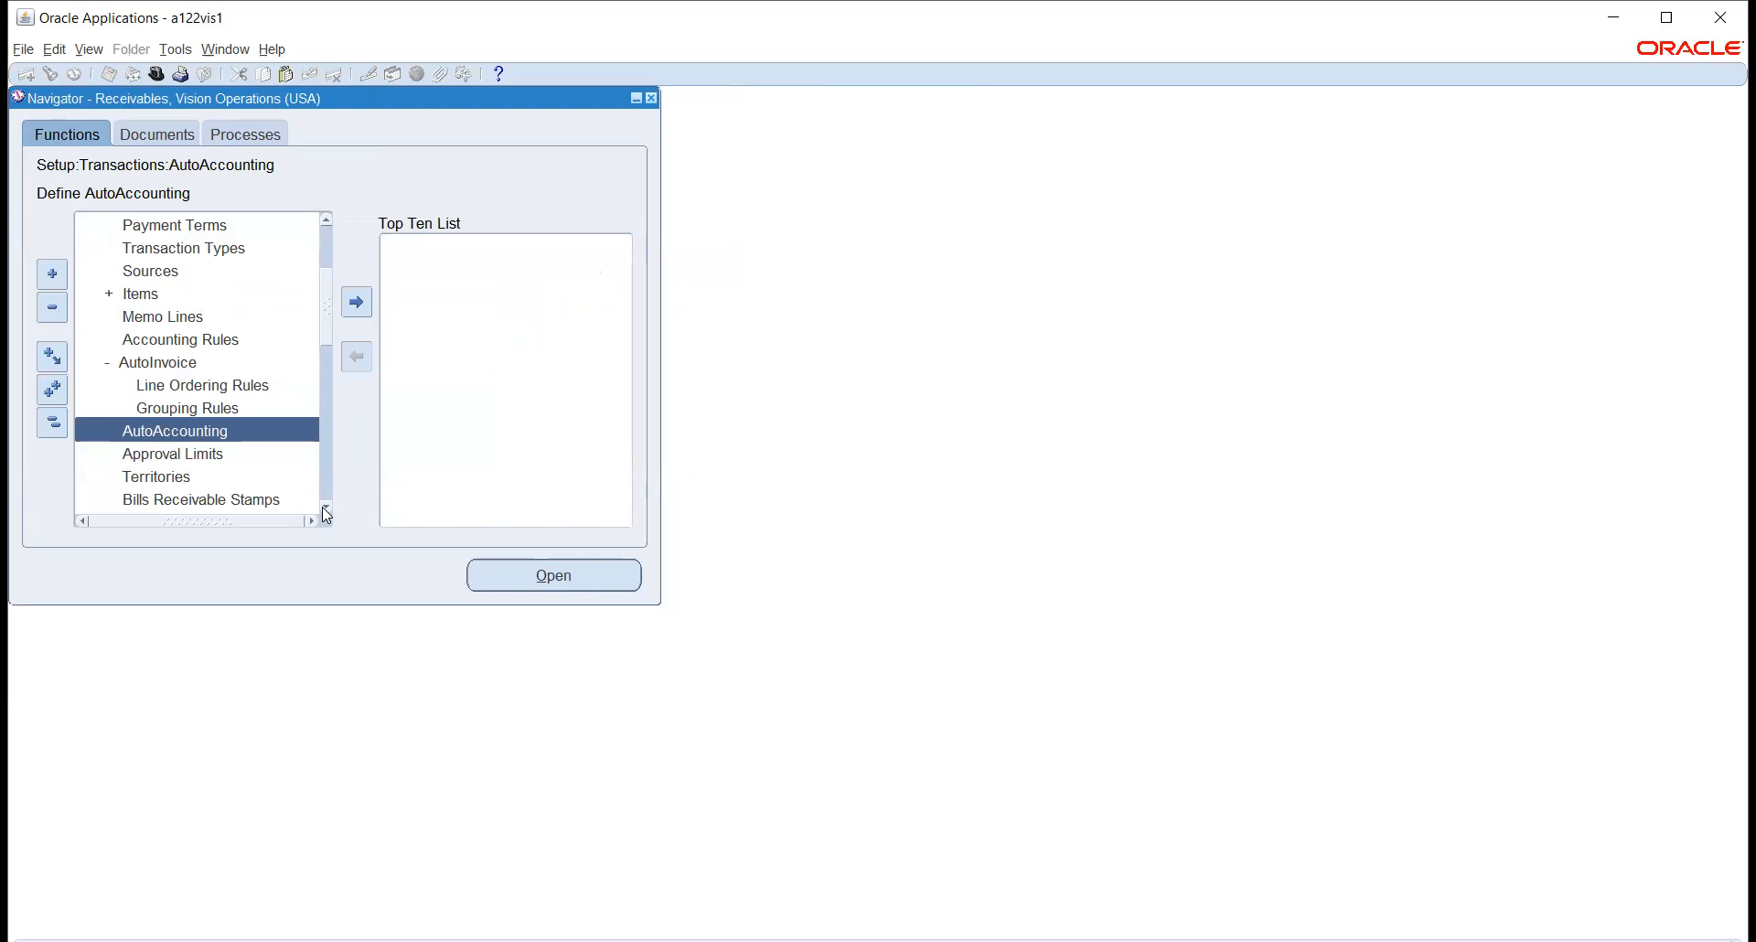
double_click(201, 248)
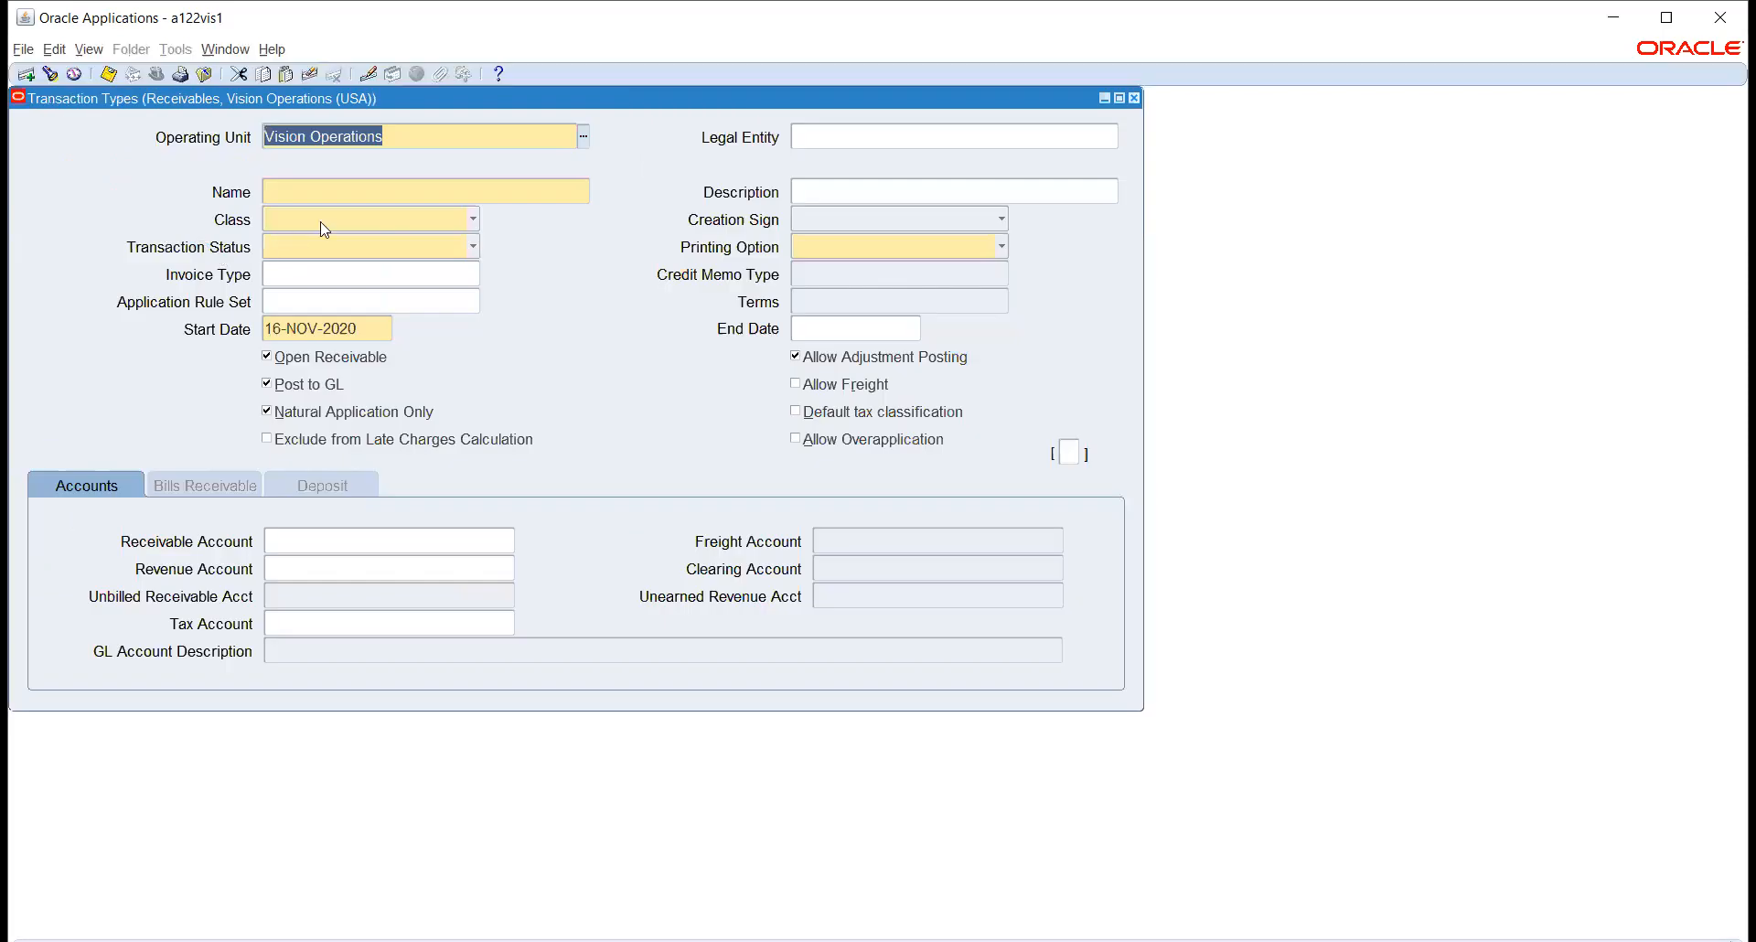
key(ctrl+F11)
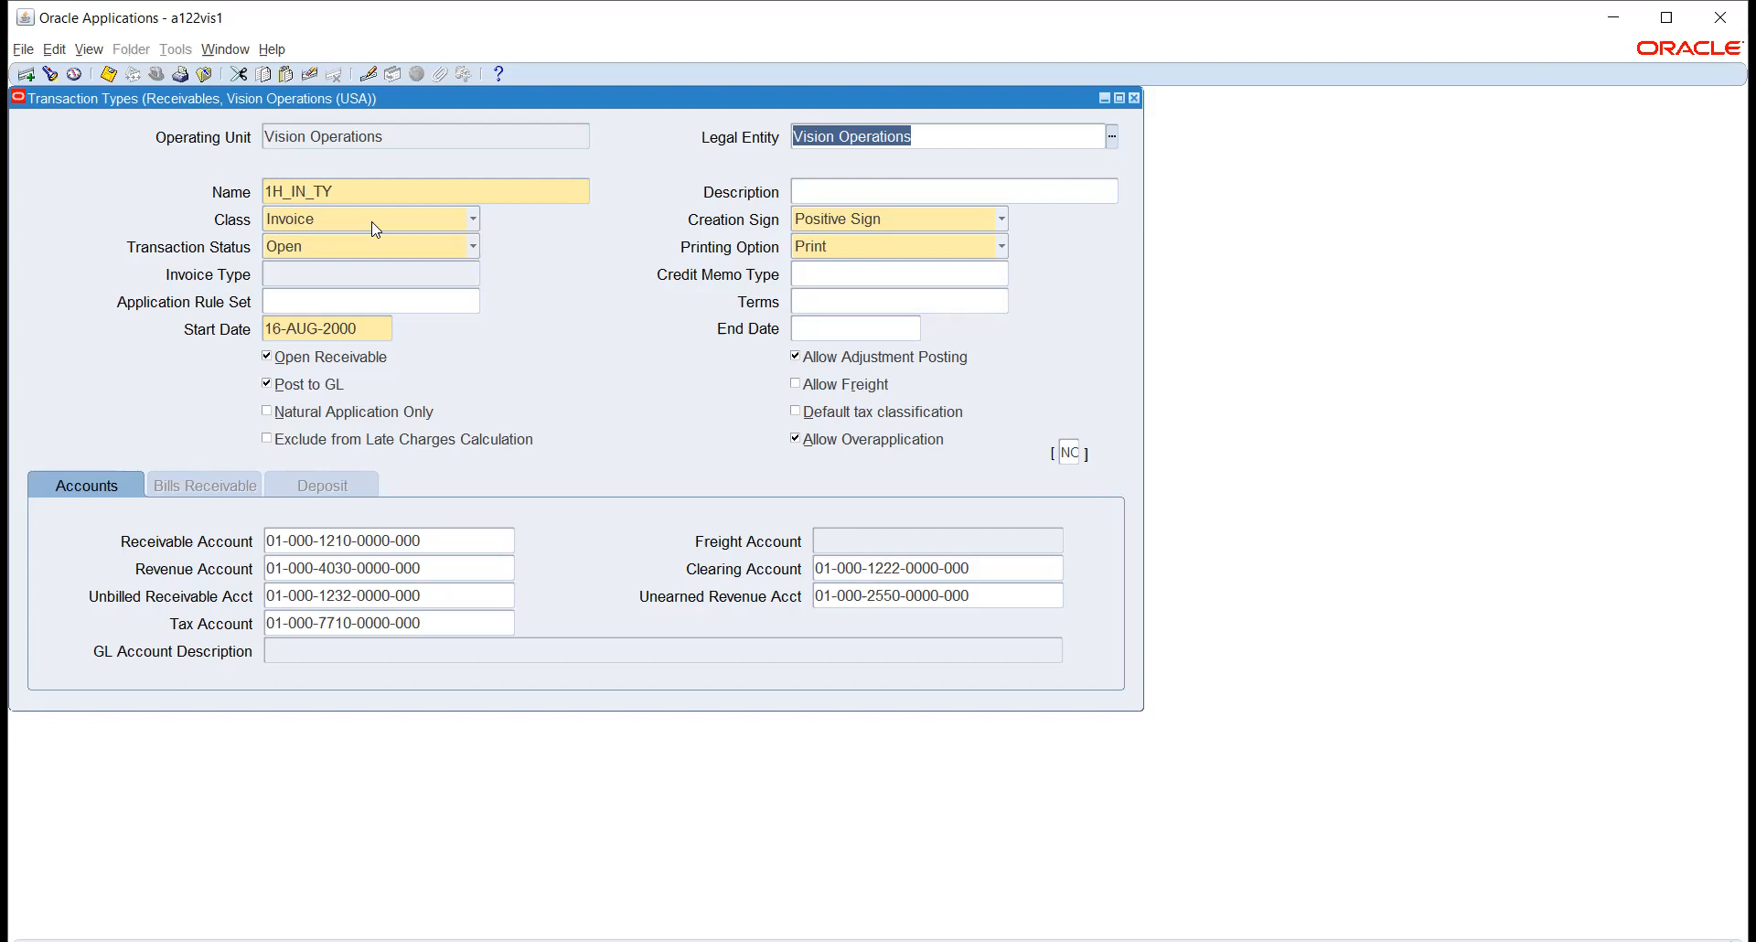
Review the Class, Transaction Status and Printing Option choices of transaction type 1H_IN_TY, and display its receivable account's description.
click(376, 228)
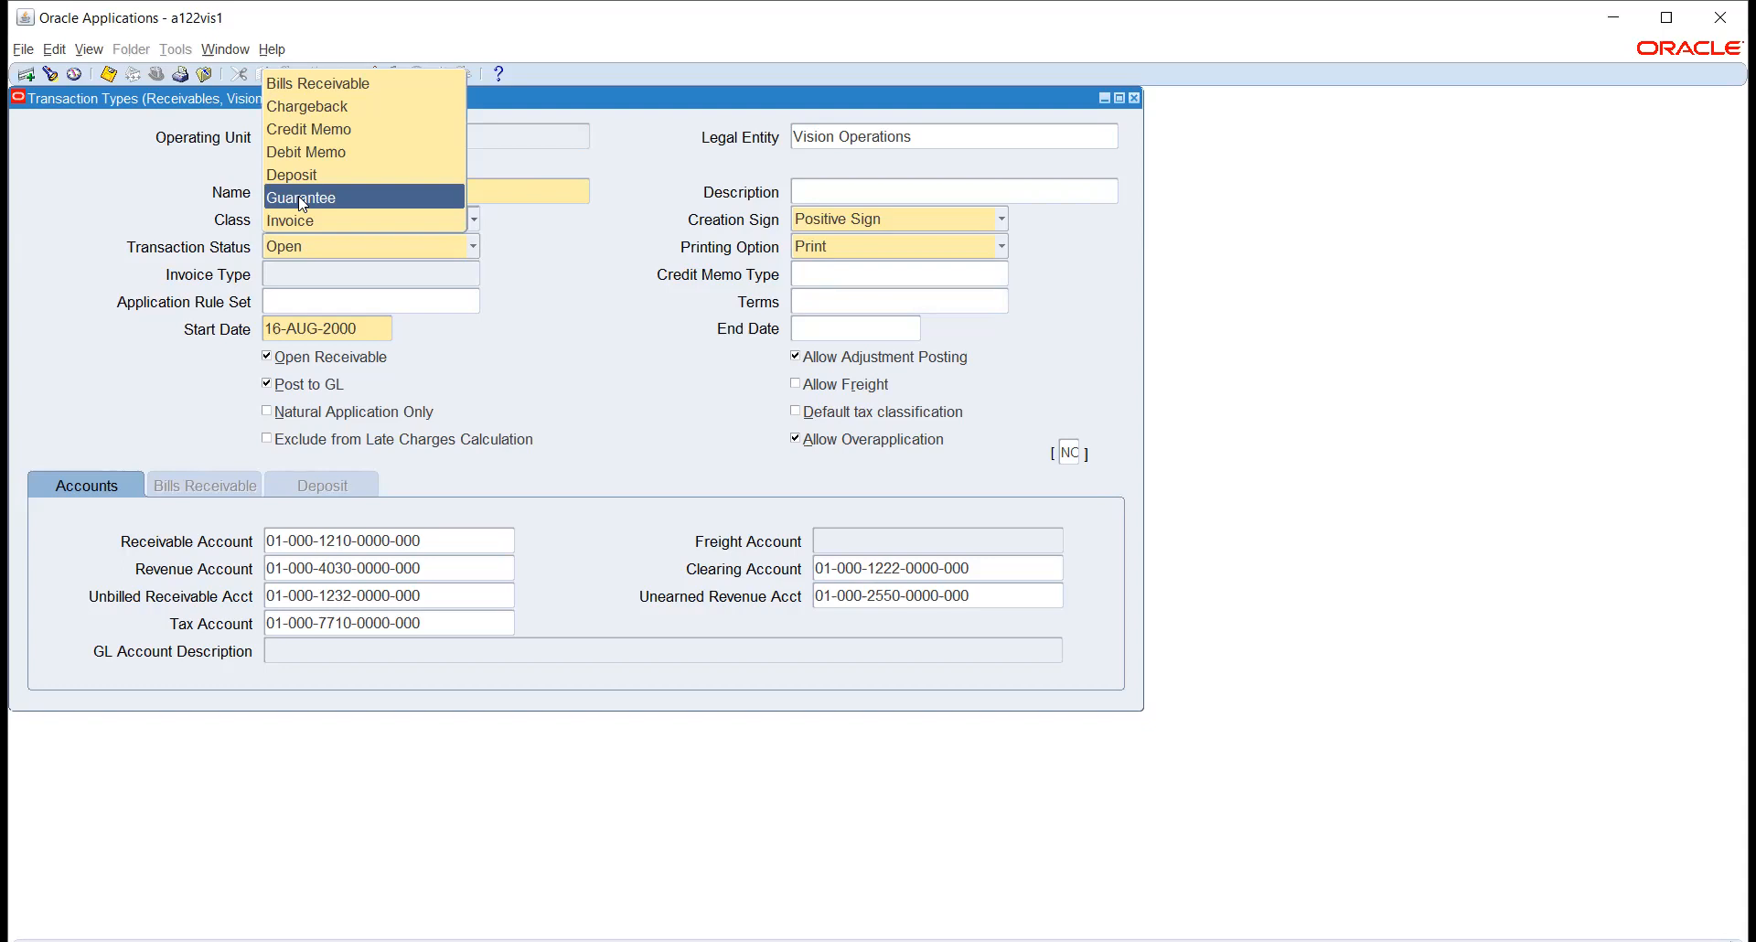
click(645, 264)
click(364, 254)
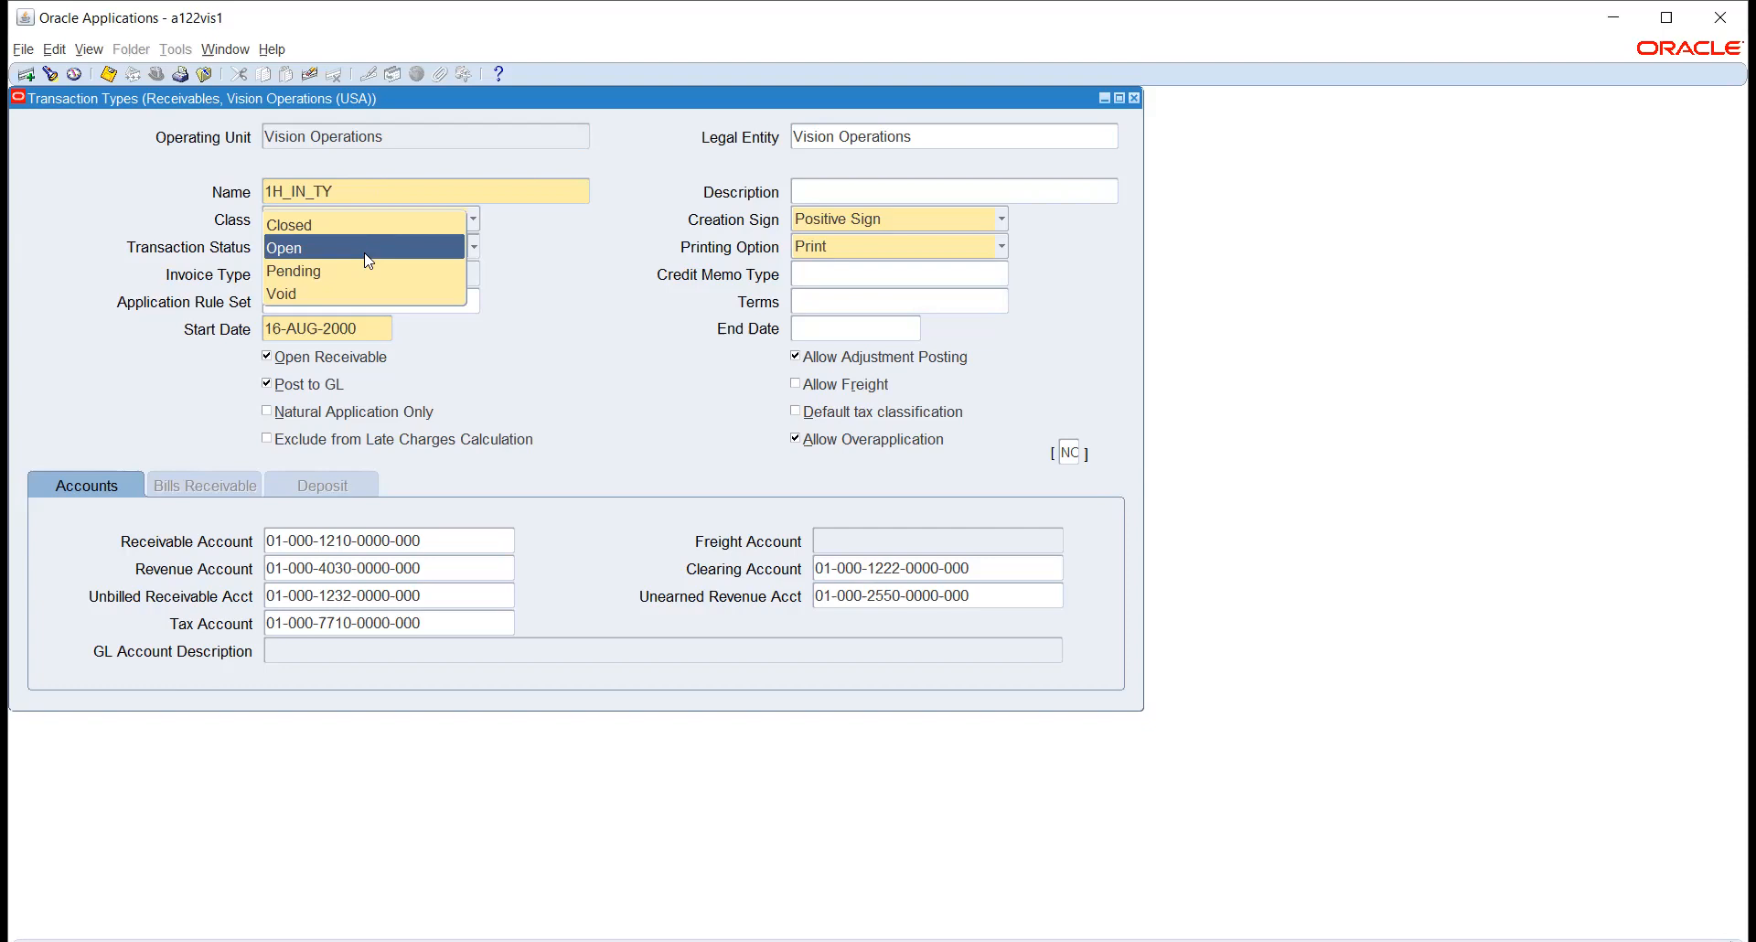
click(641, 269)
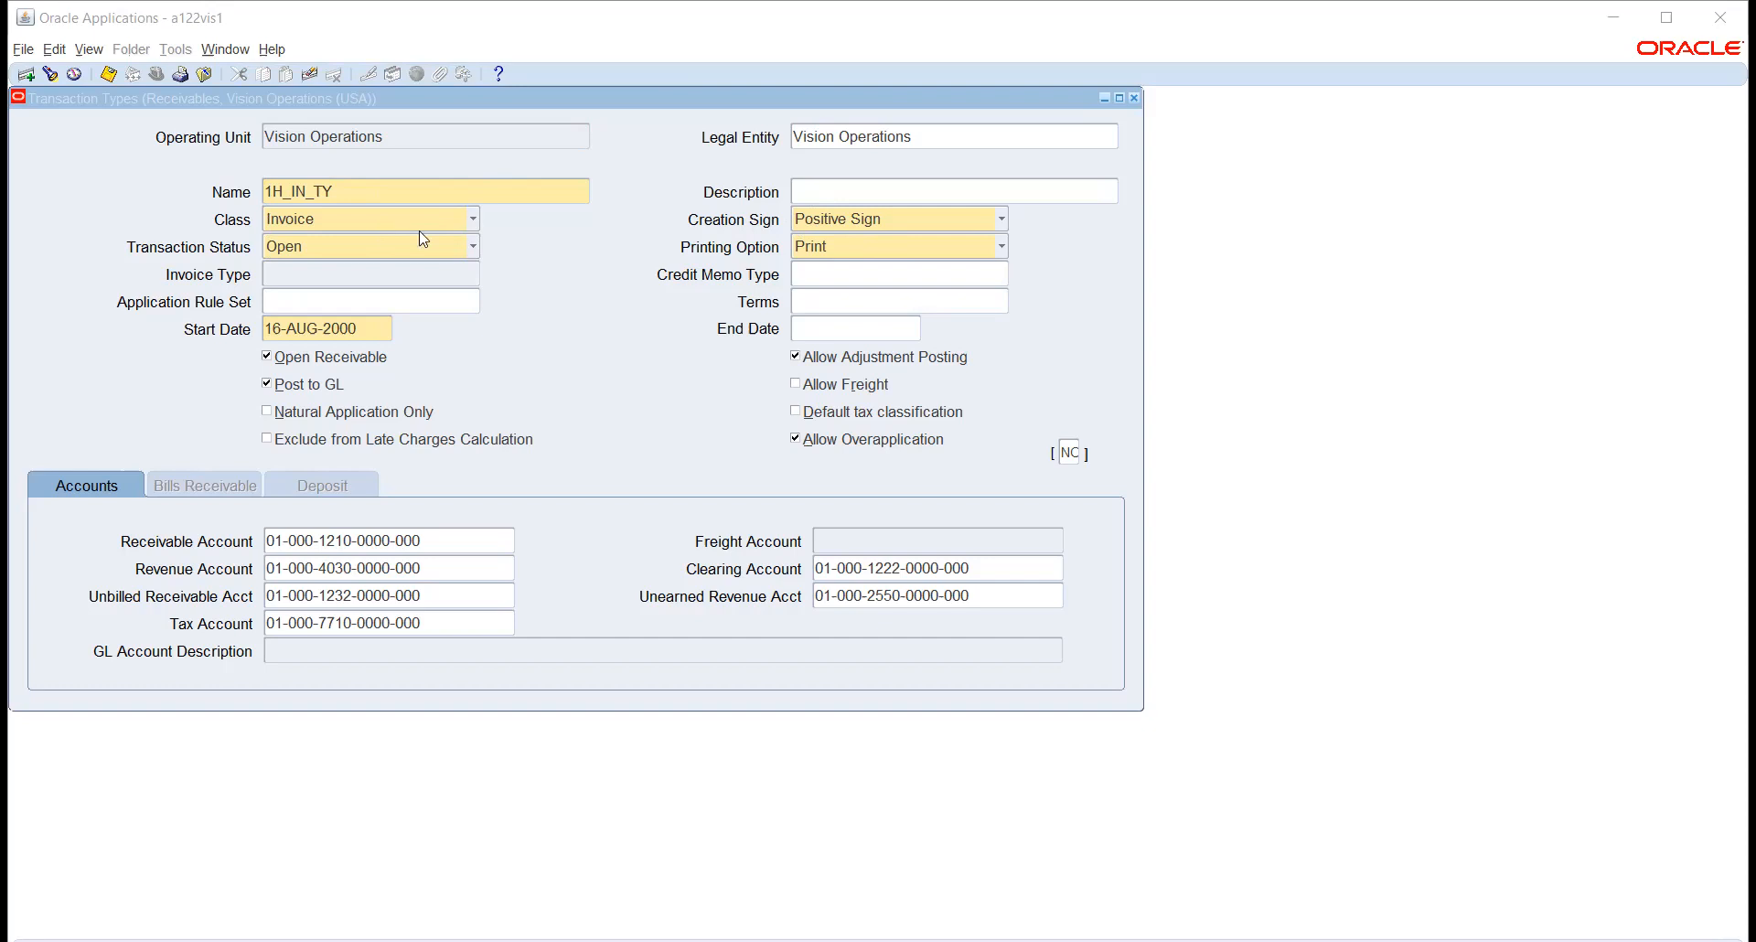
click(893, 249)
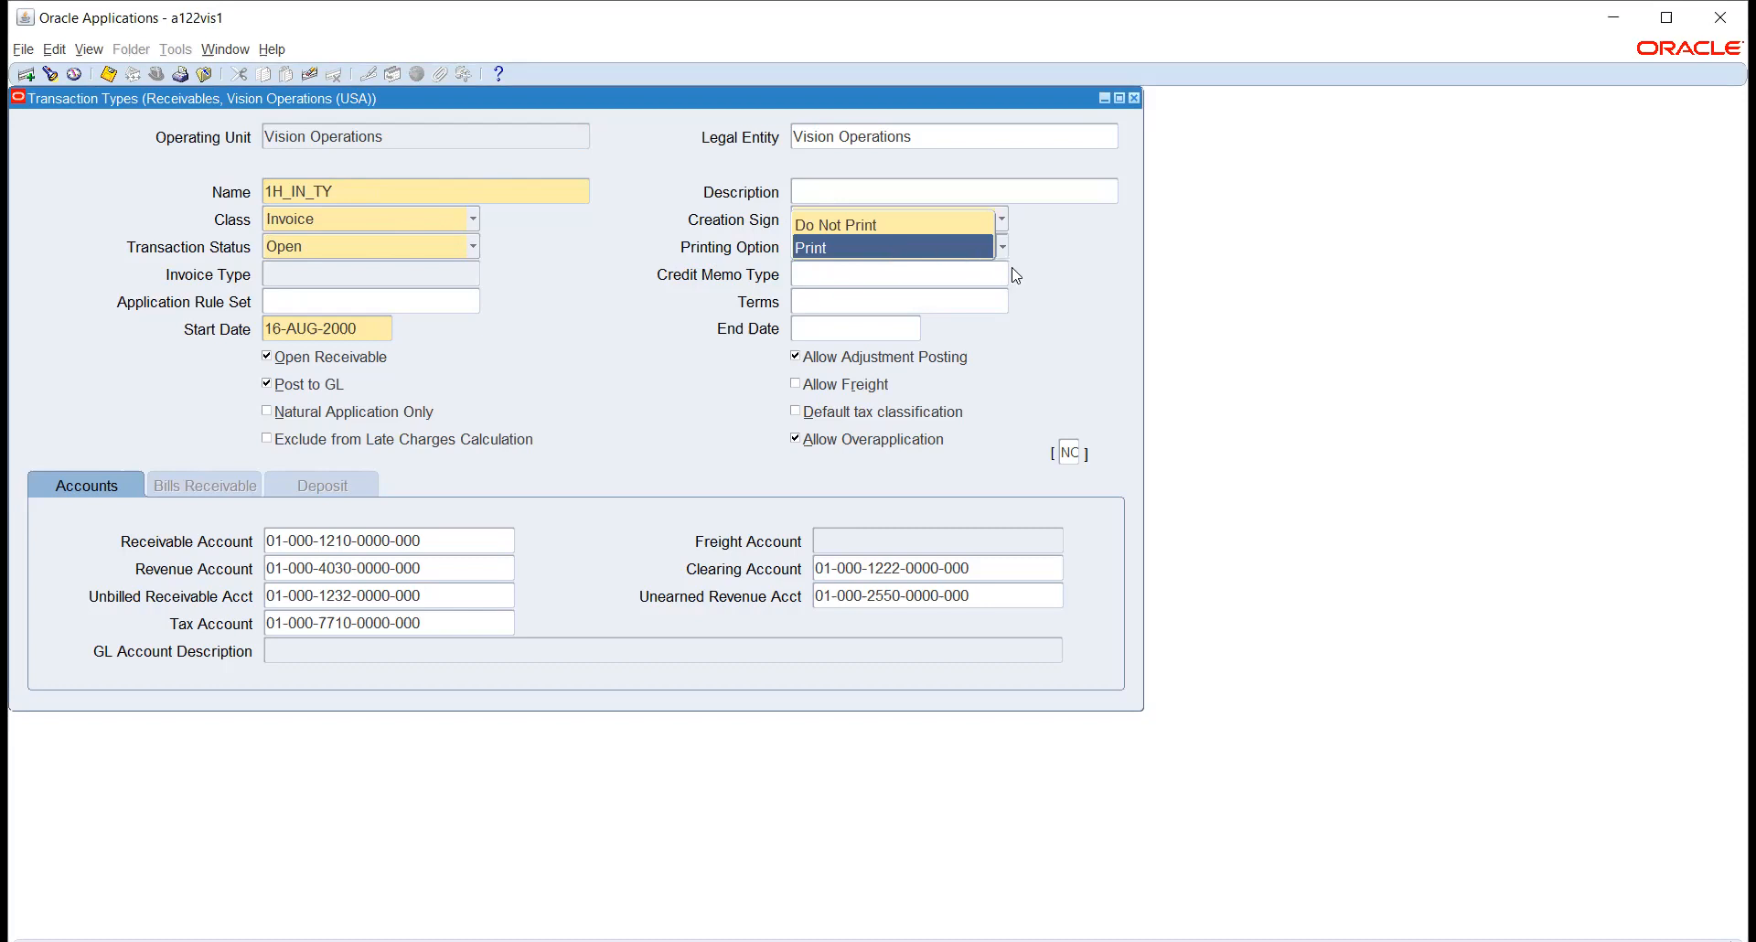
click(1058, 279)
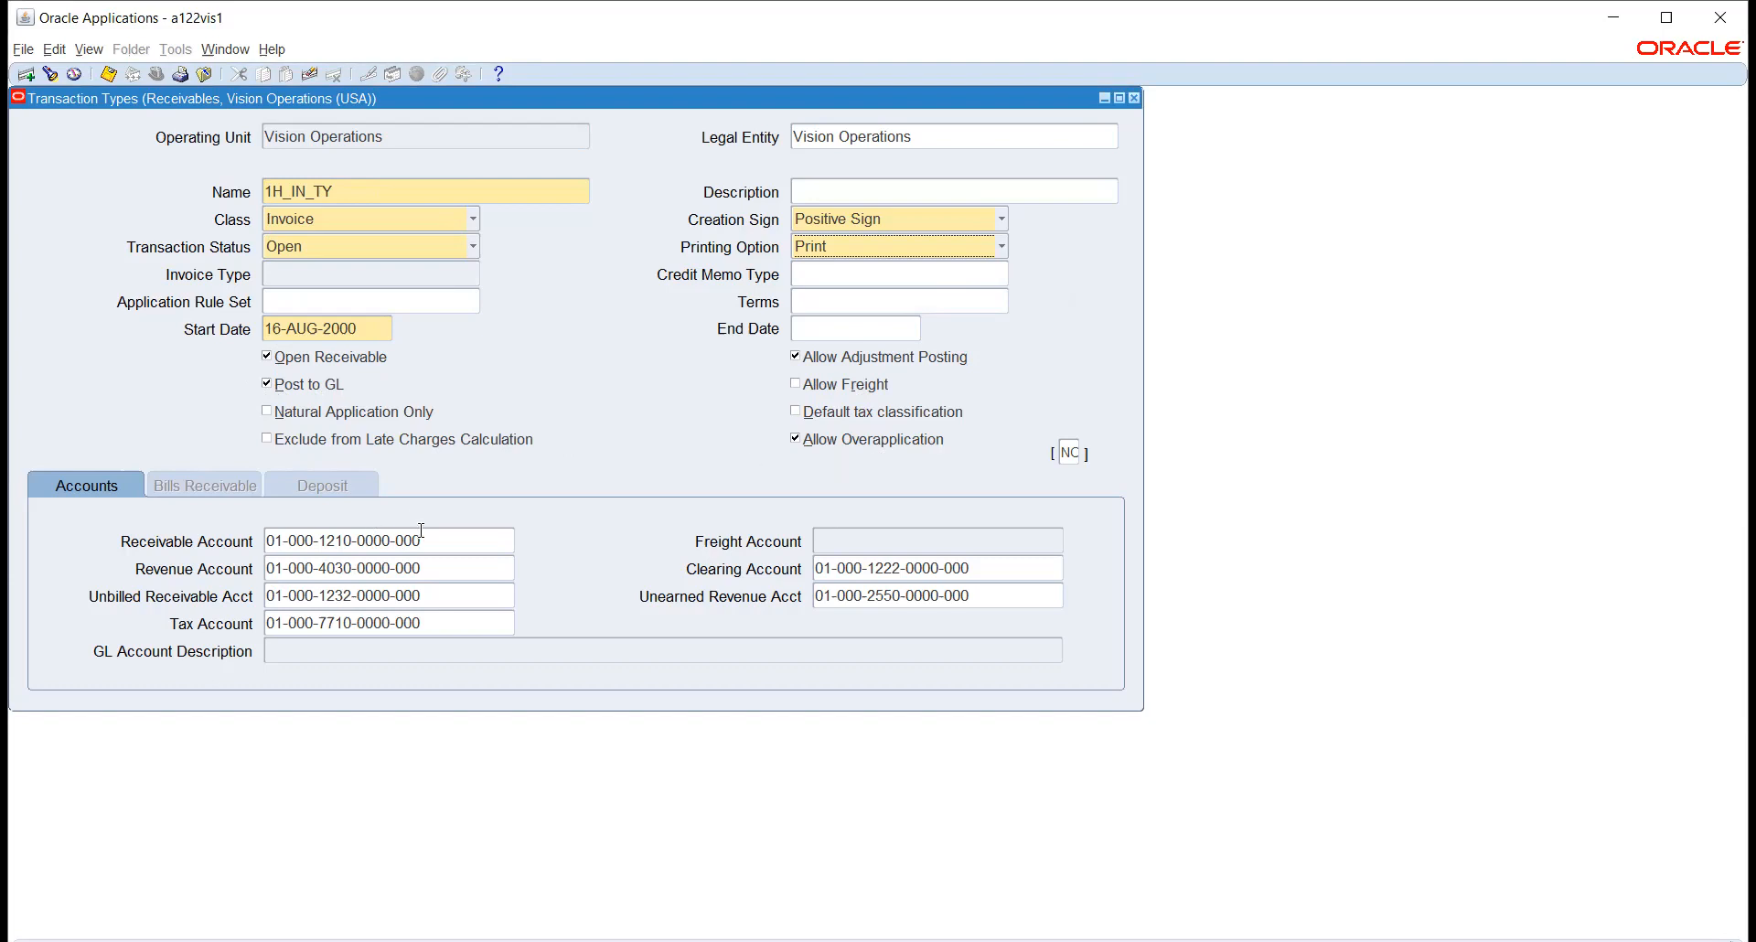
click(465, 538)
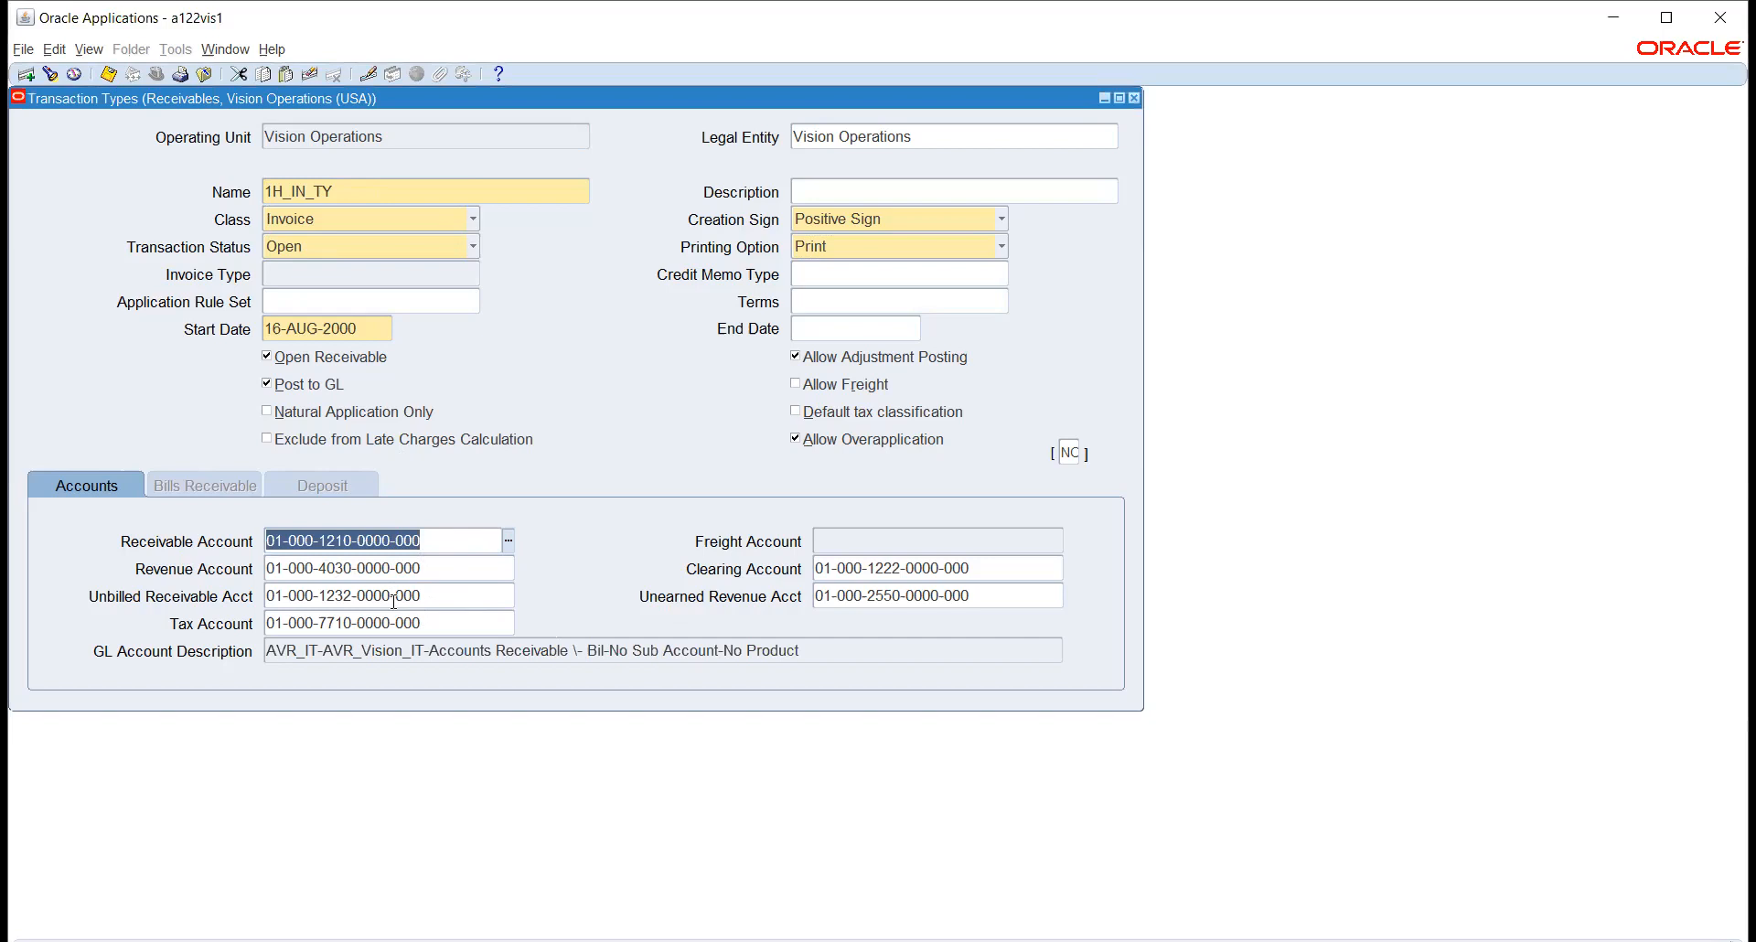
Display the GL account descriptions of the unbilled receivable and unearned revenue accounts for transaction type 1H_IN_TY.
click(443, 596)
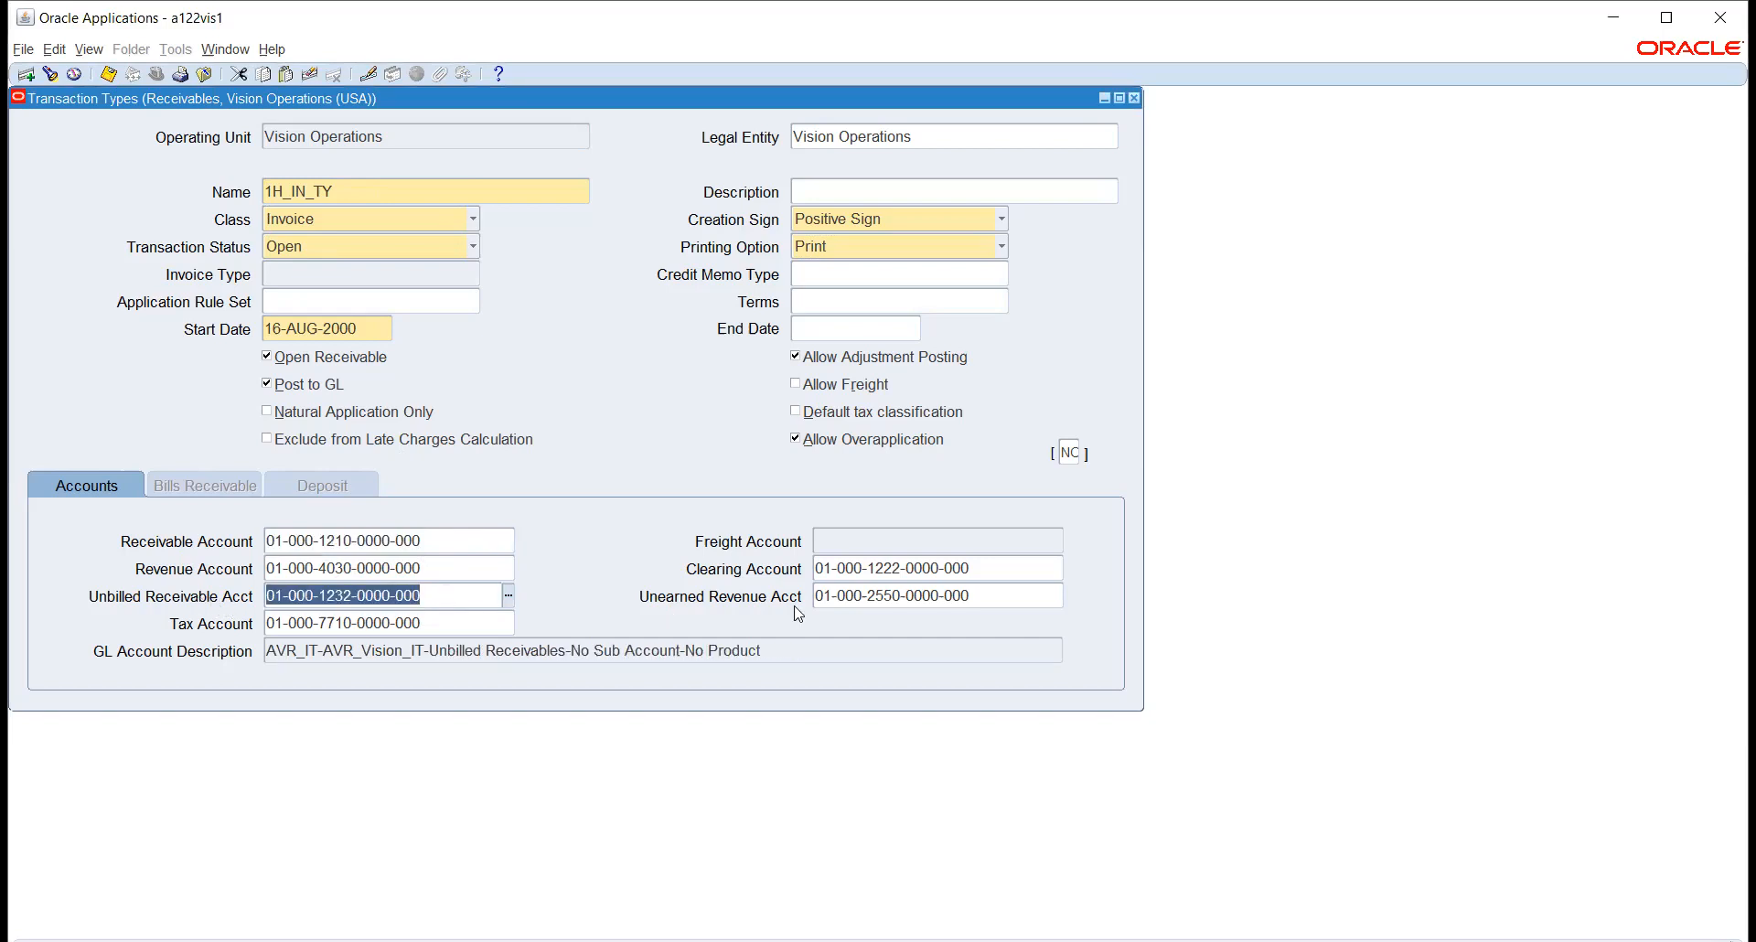
click(998, 595)
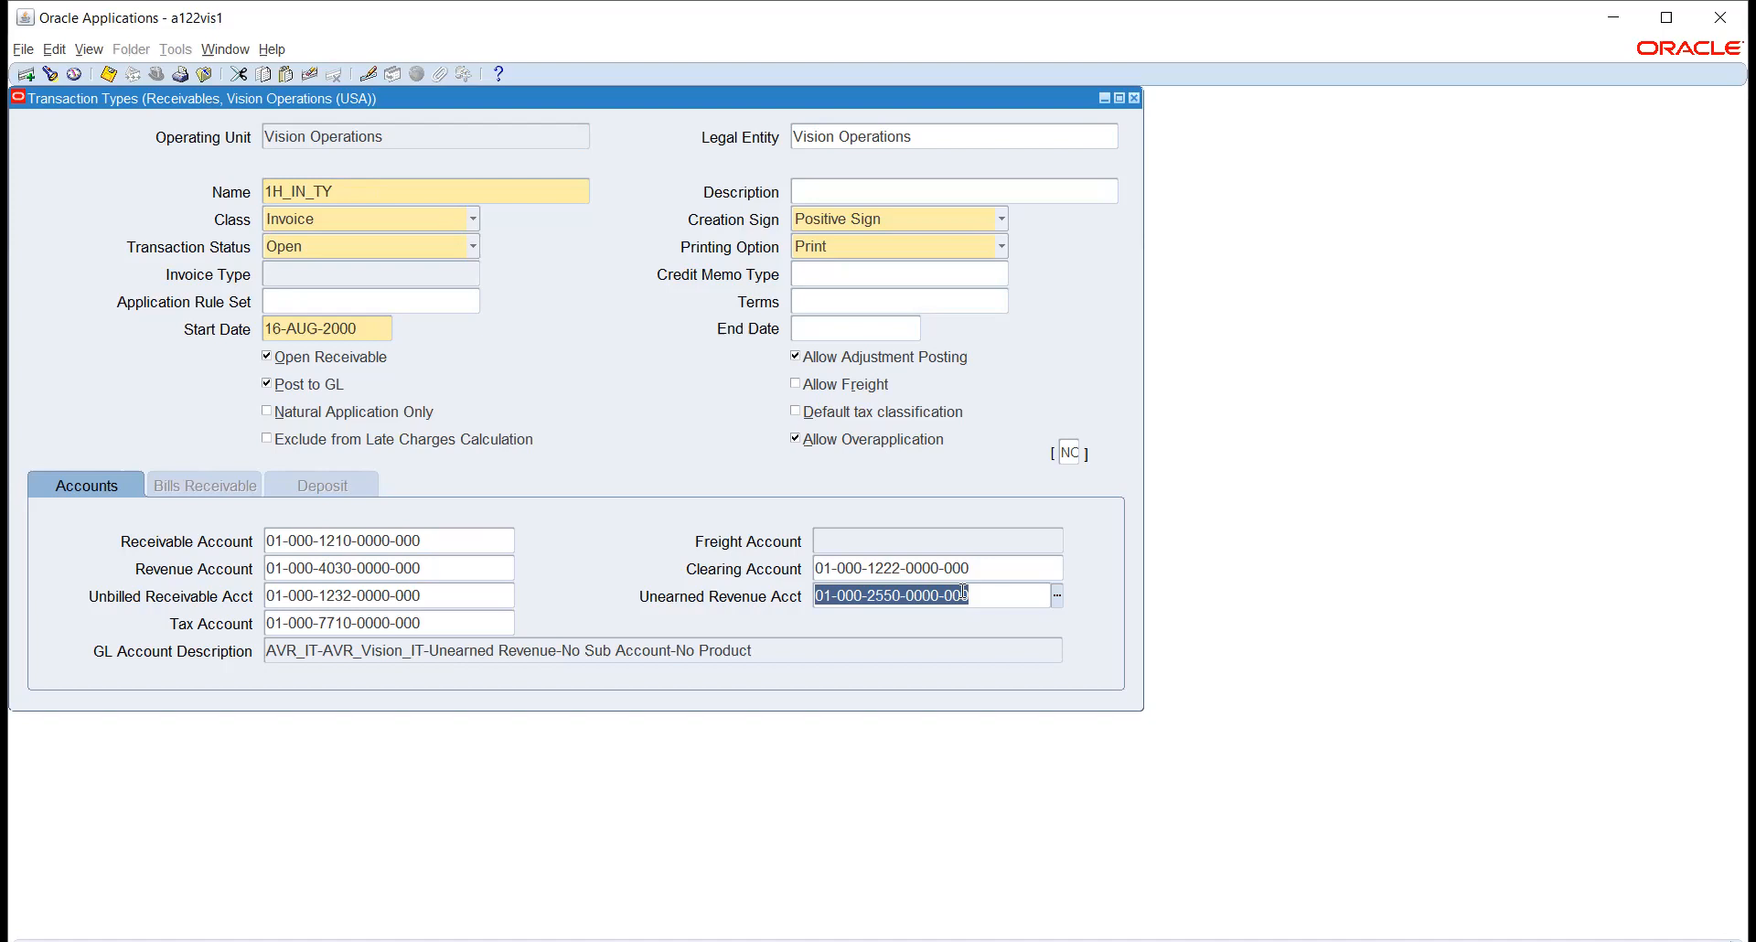
click(457, 592)
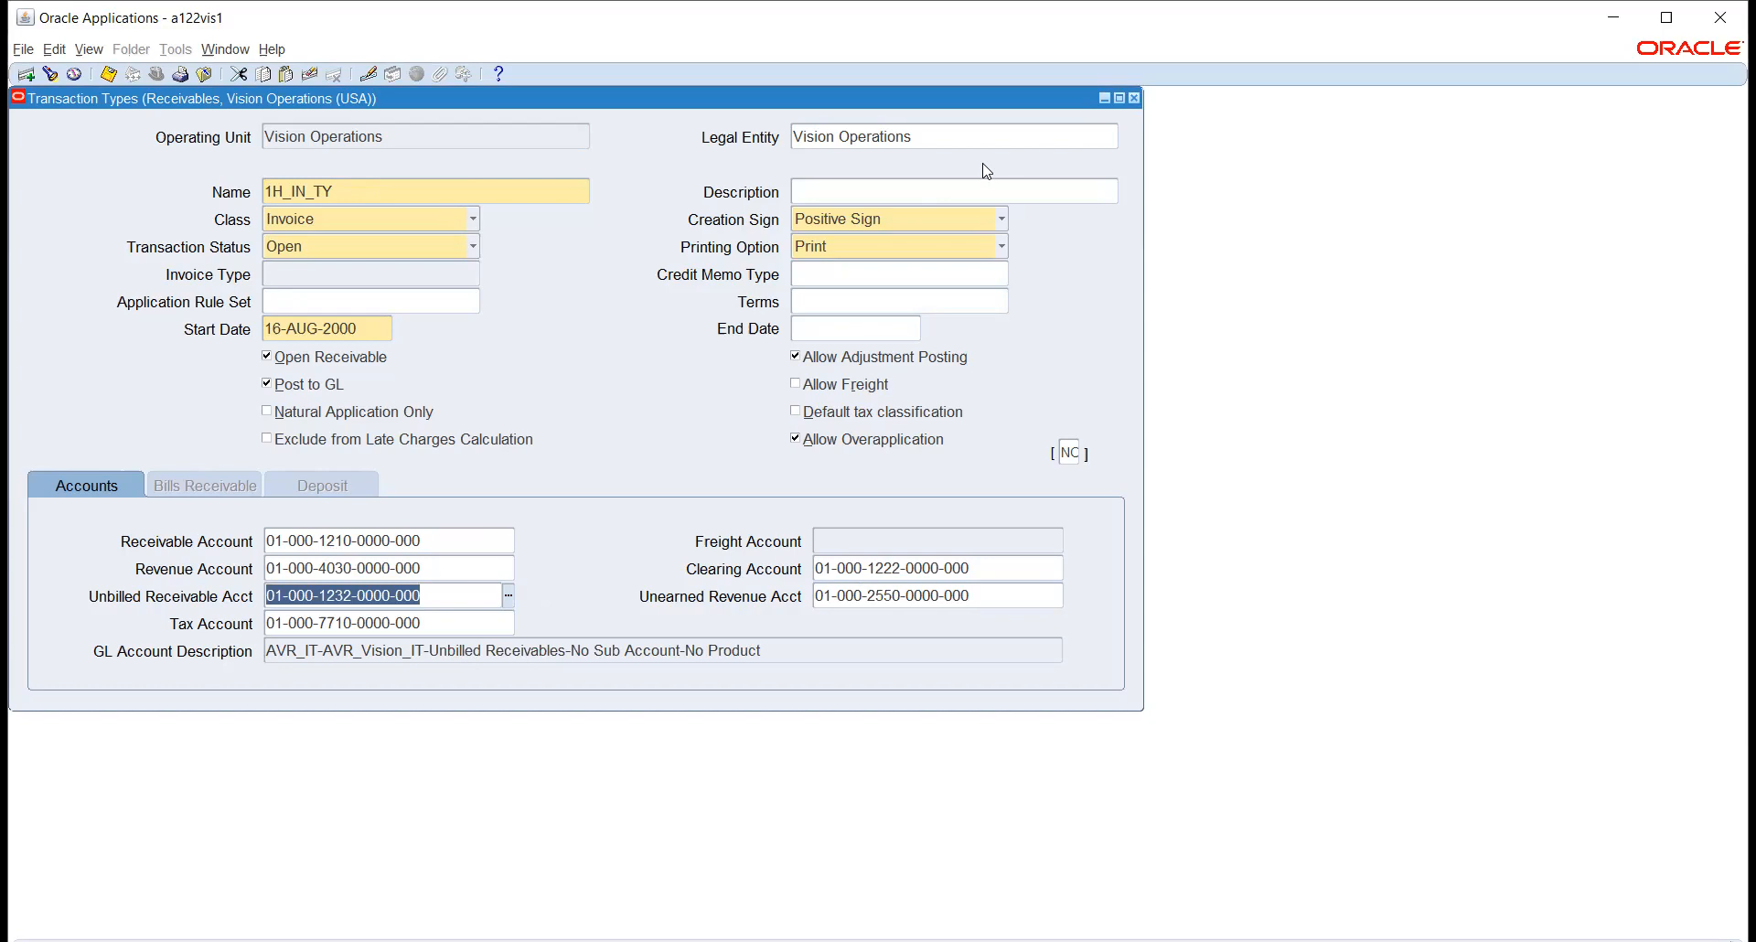
Close Transaction Types, open the Transaction Sources form from the Transactions setup and query all sources.
click(1134, 99)
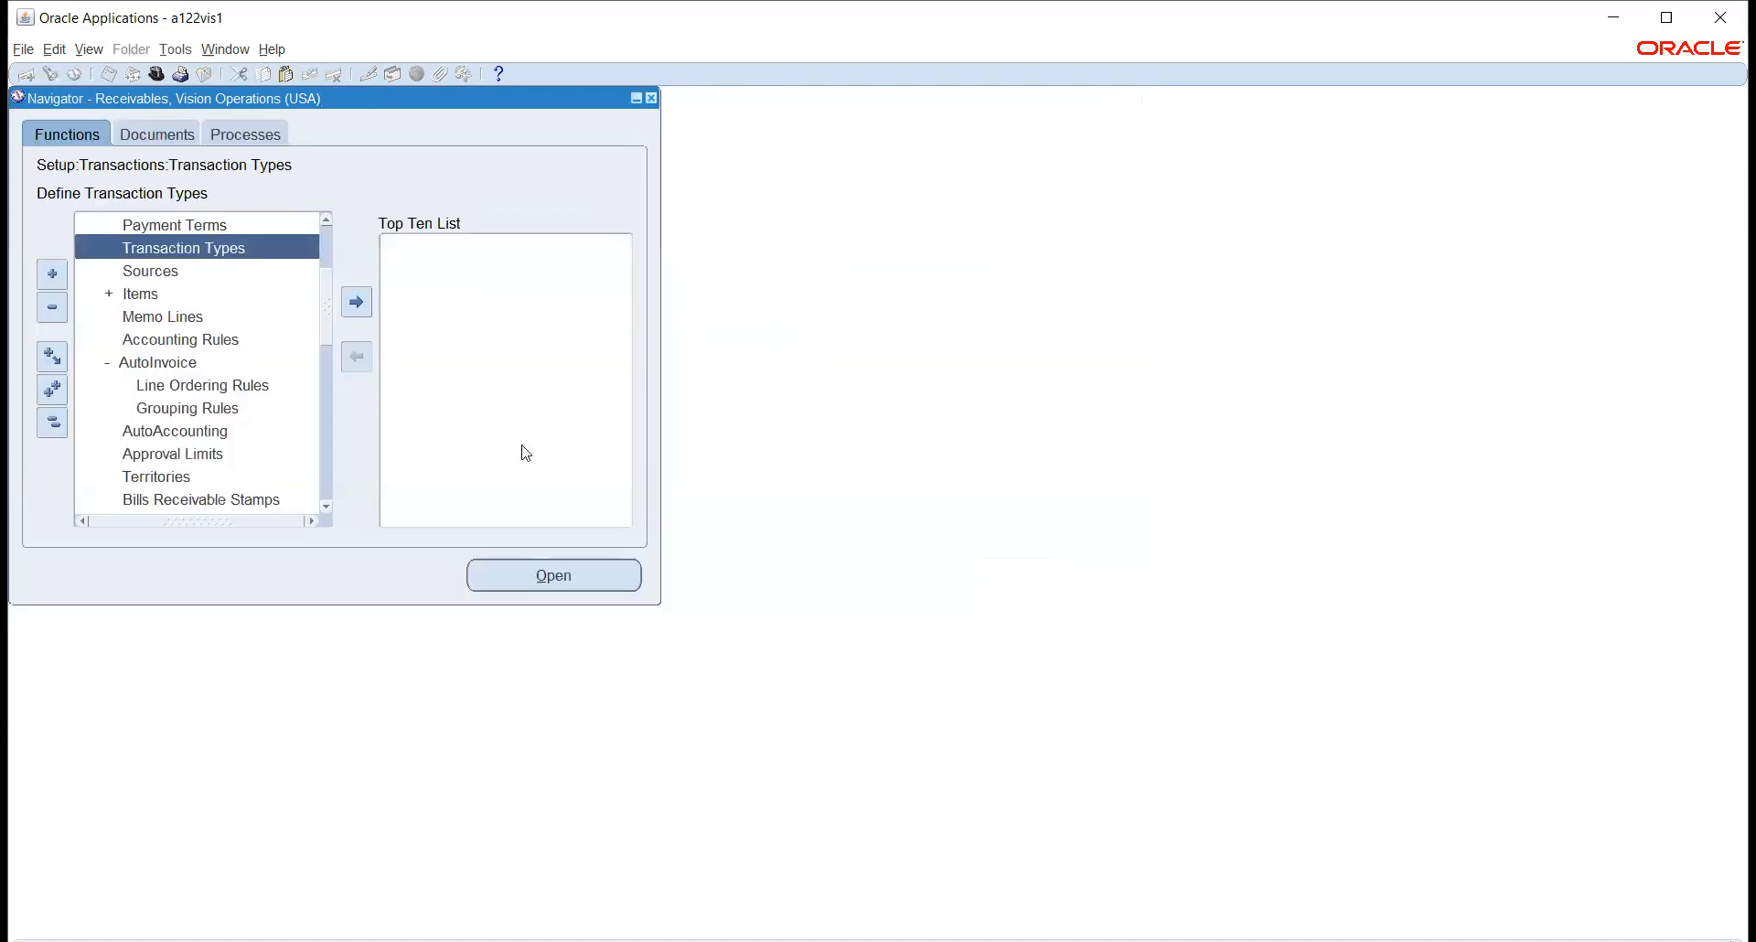
click(327, 221)
click(326, 220)
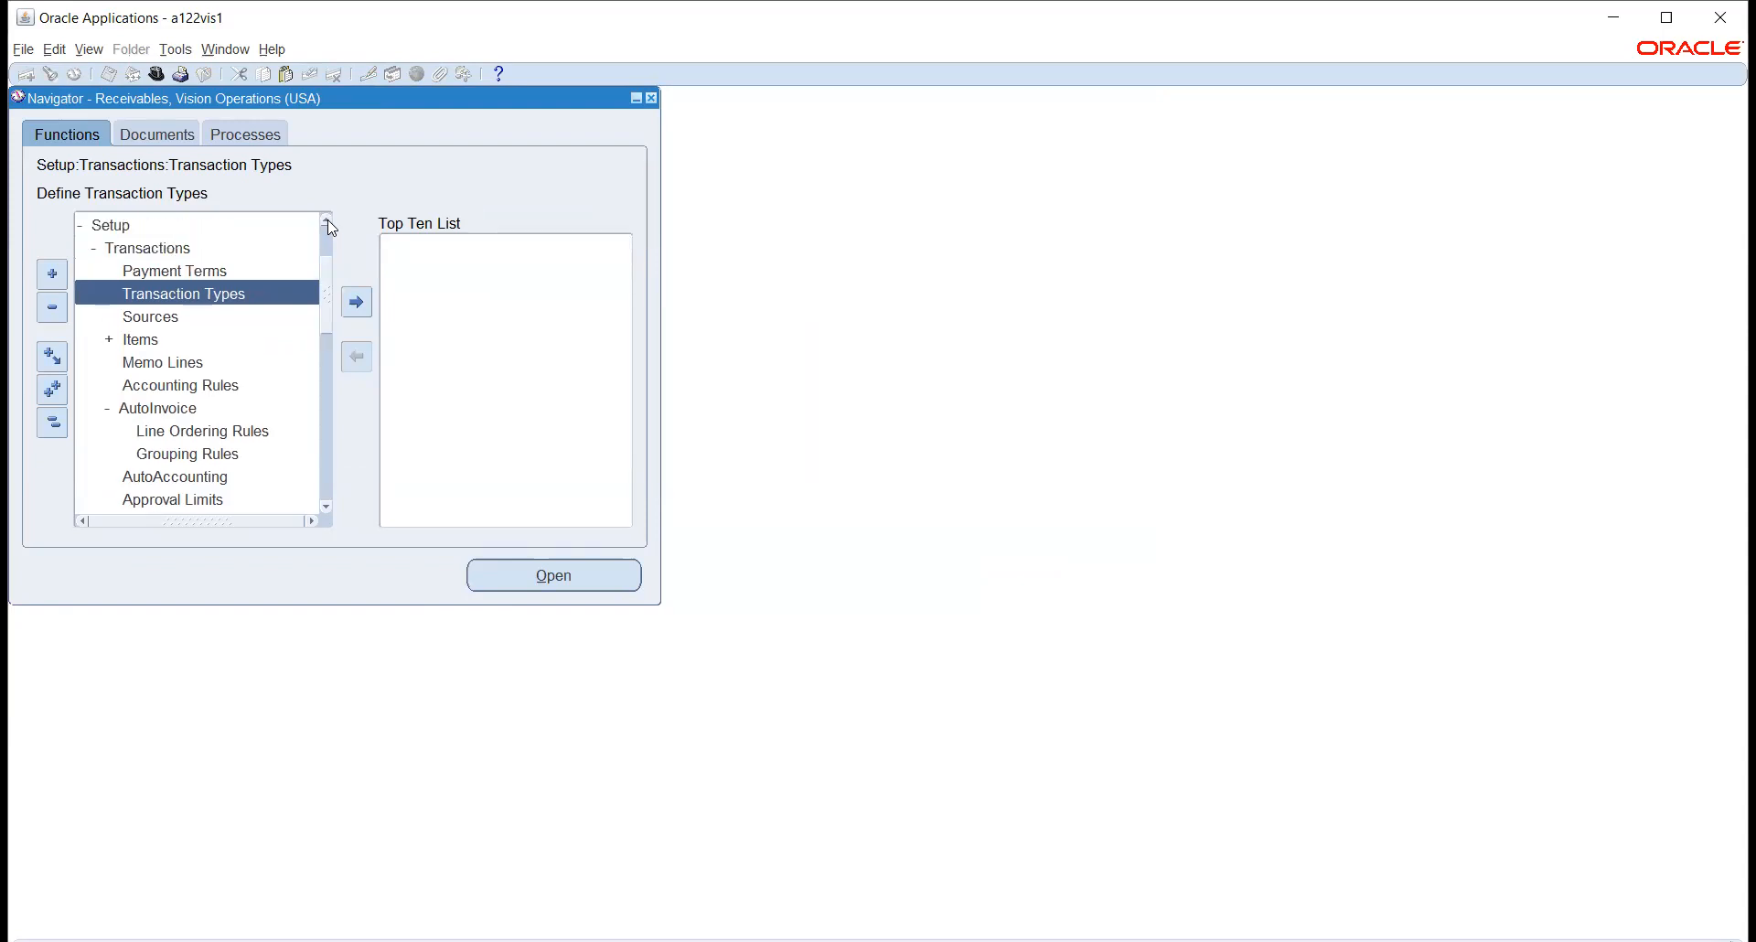
click(149, 317)
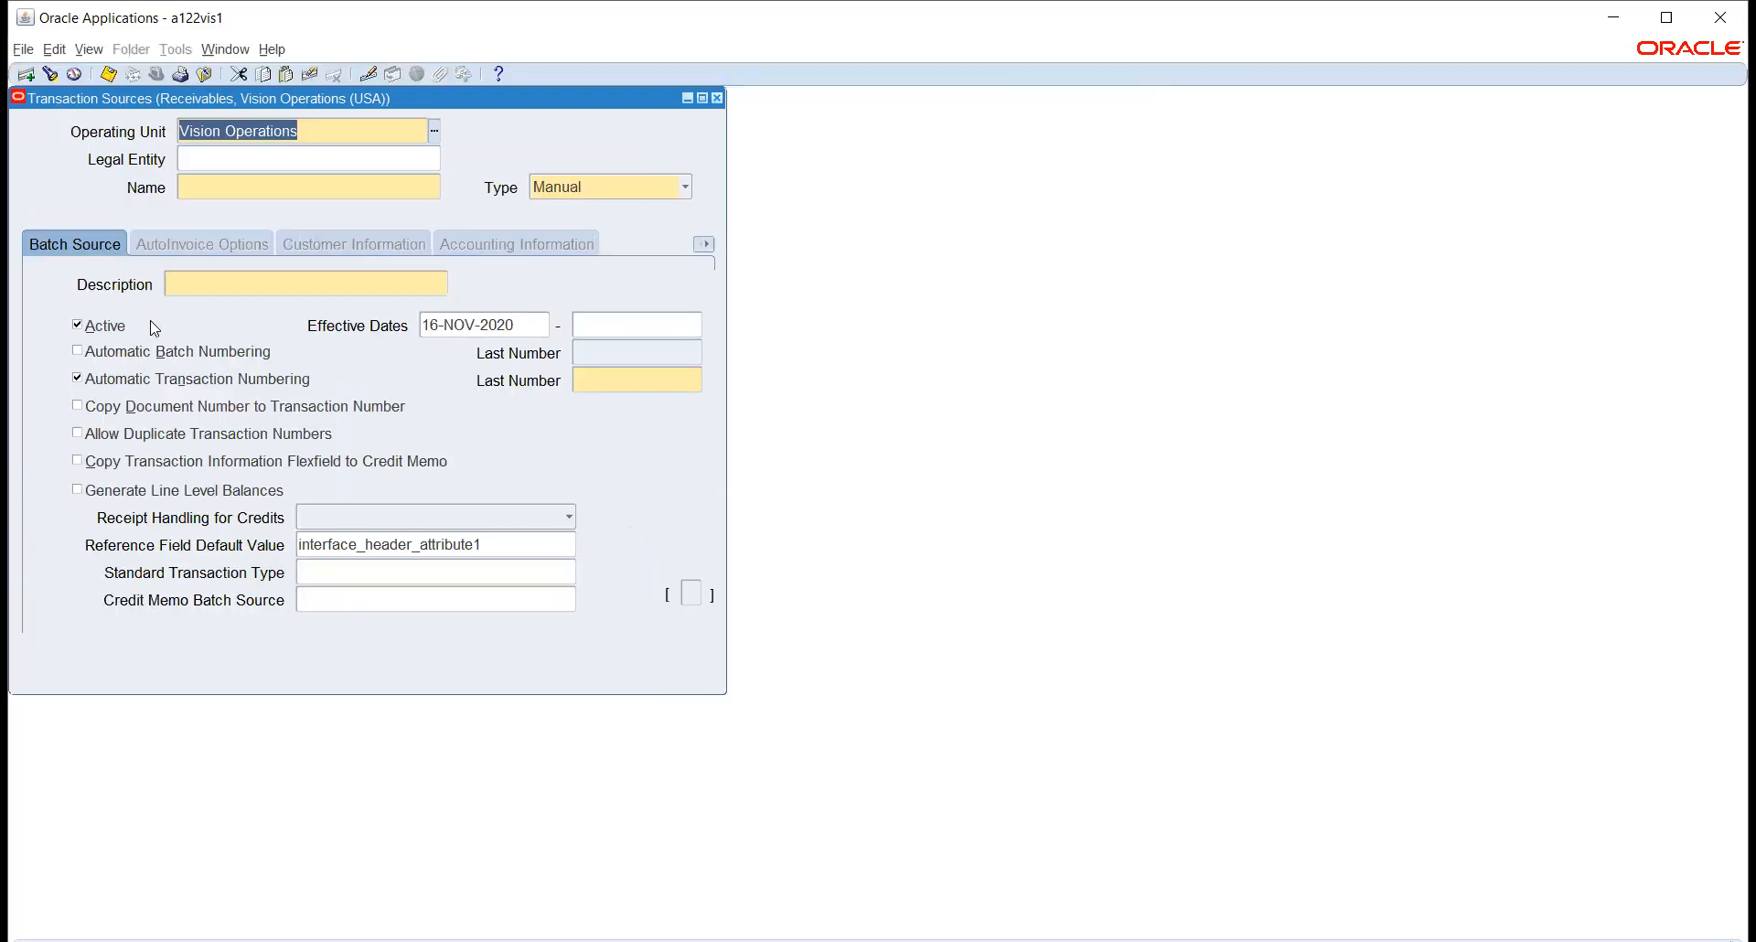
key(ctrl+F11)
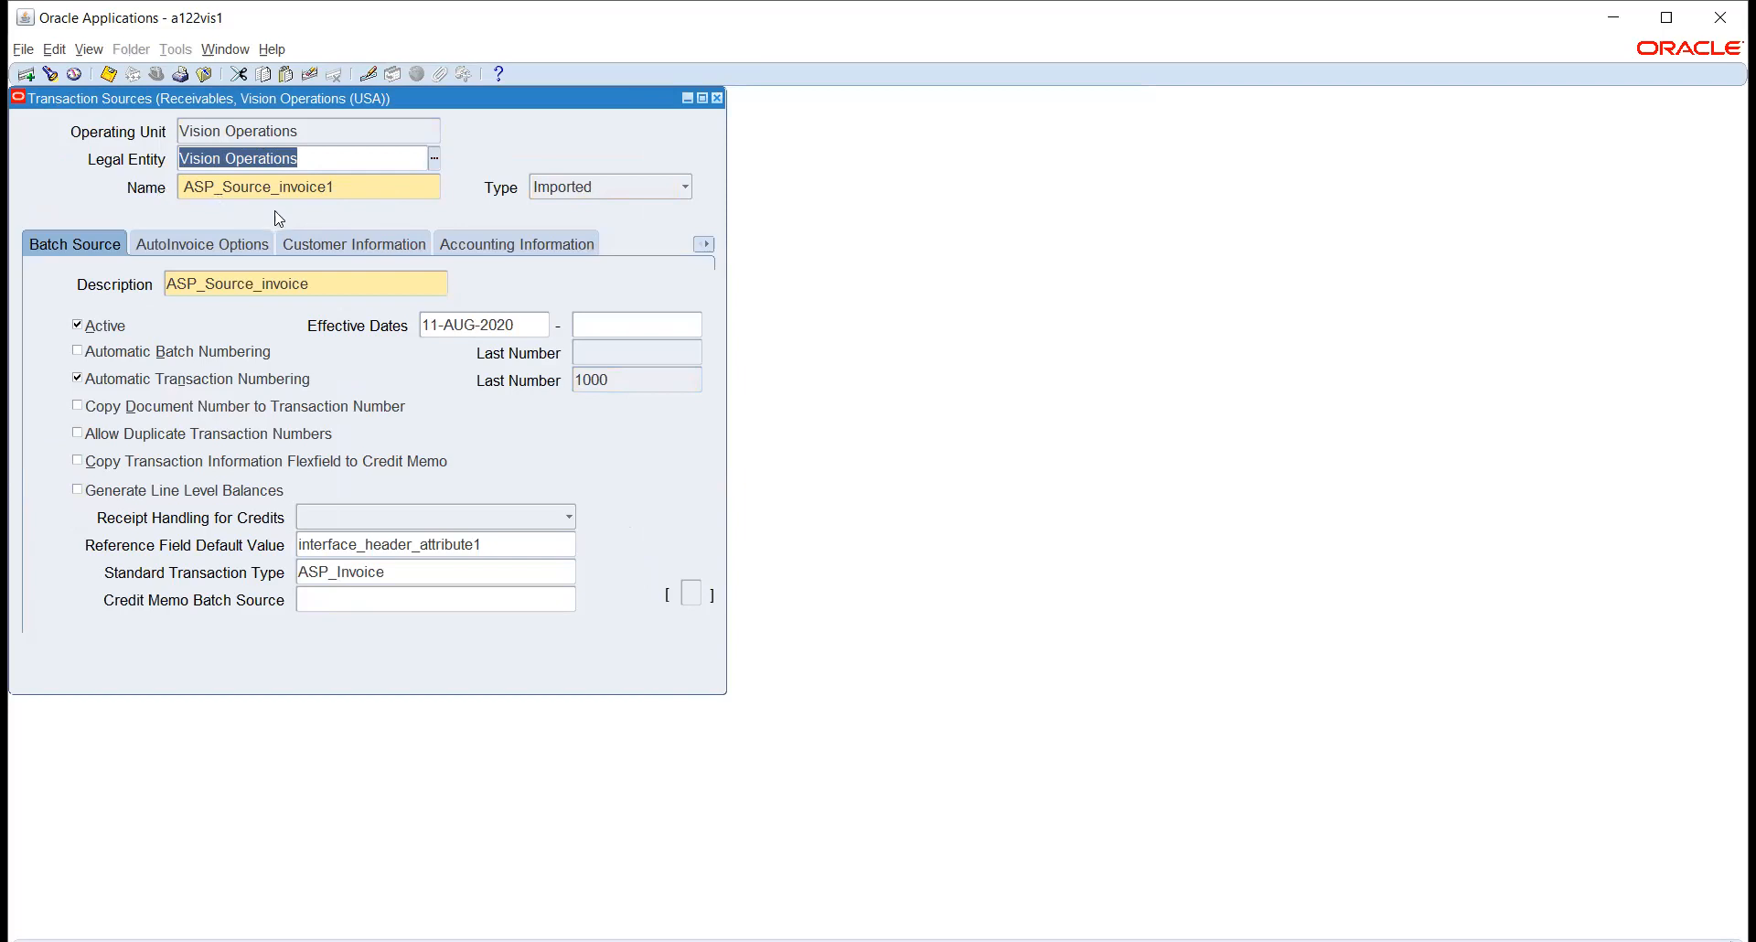
Review the name, the available Type choices and the last transaction number of source ASP_Source_invoice1, keeping the type Imported.
double_click(364, 181)
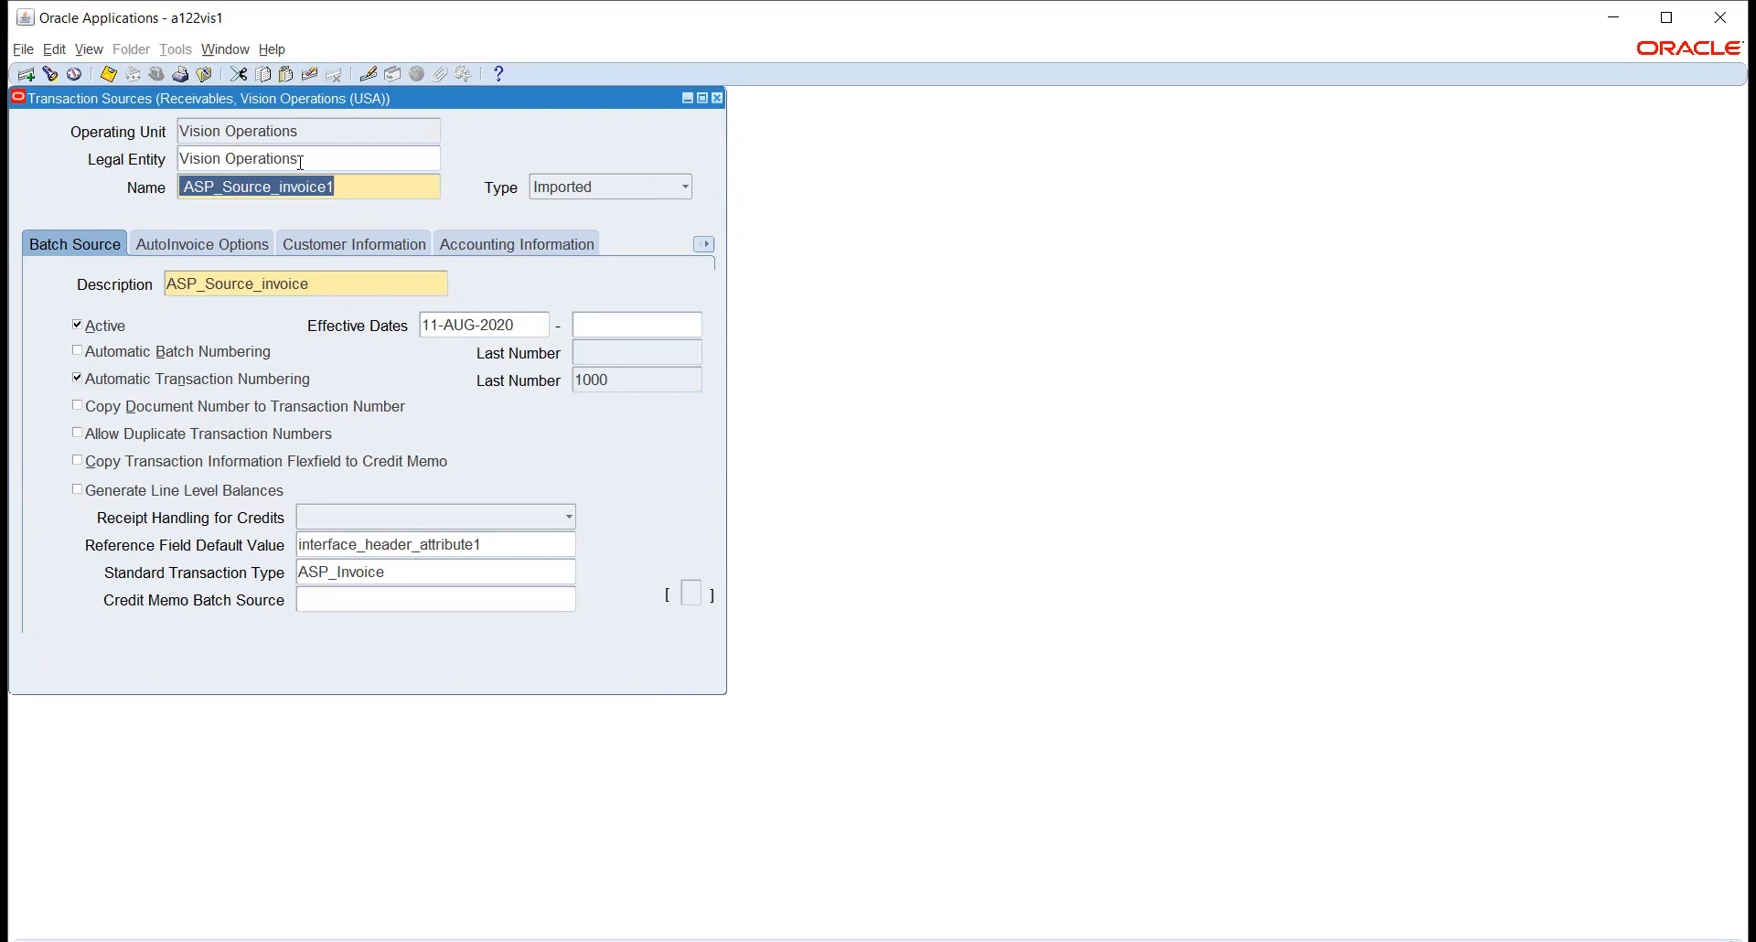
click(600, 186)
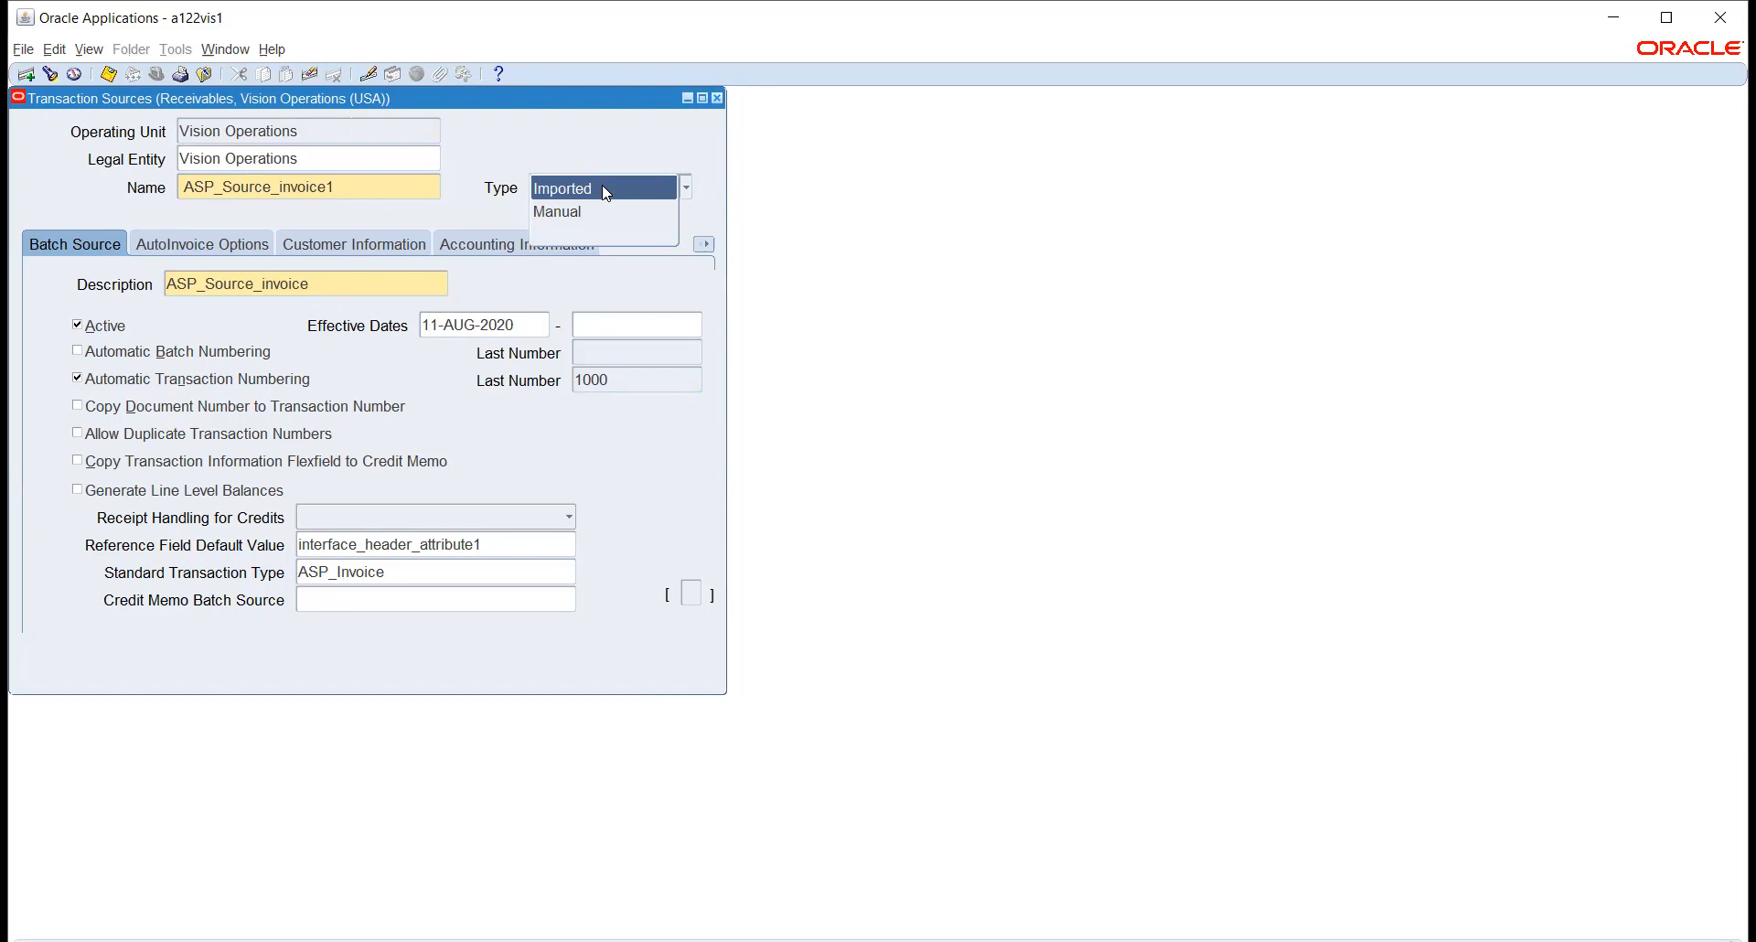
click(602, 190)
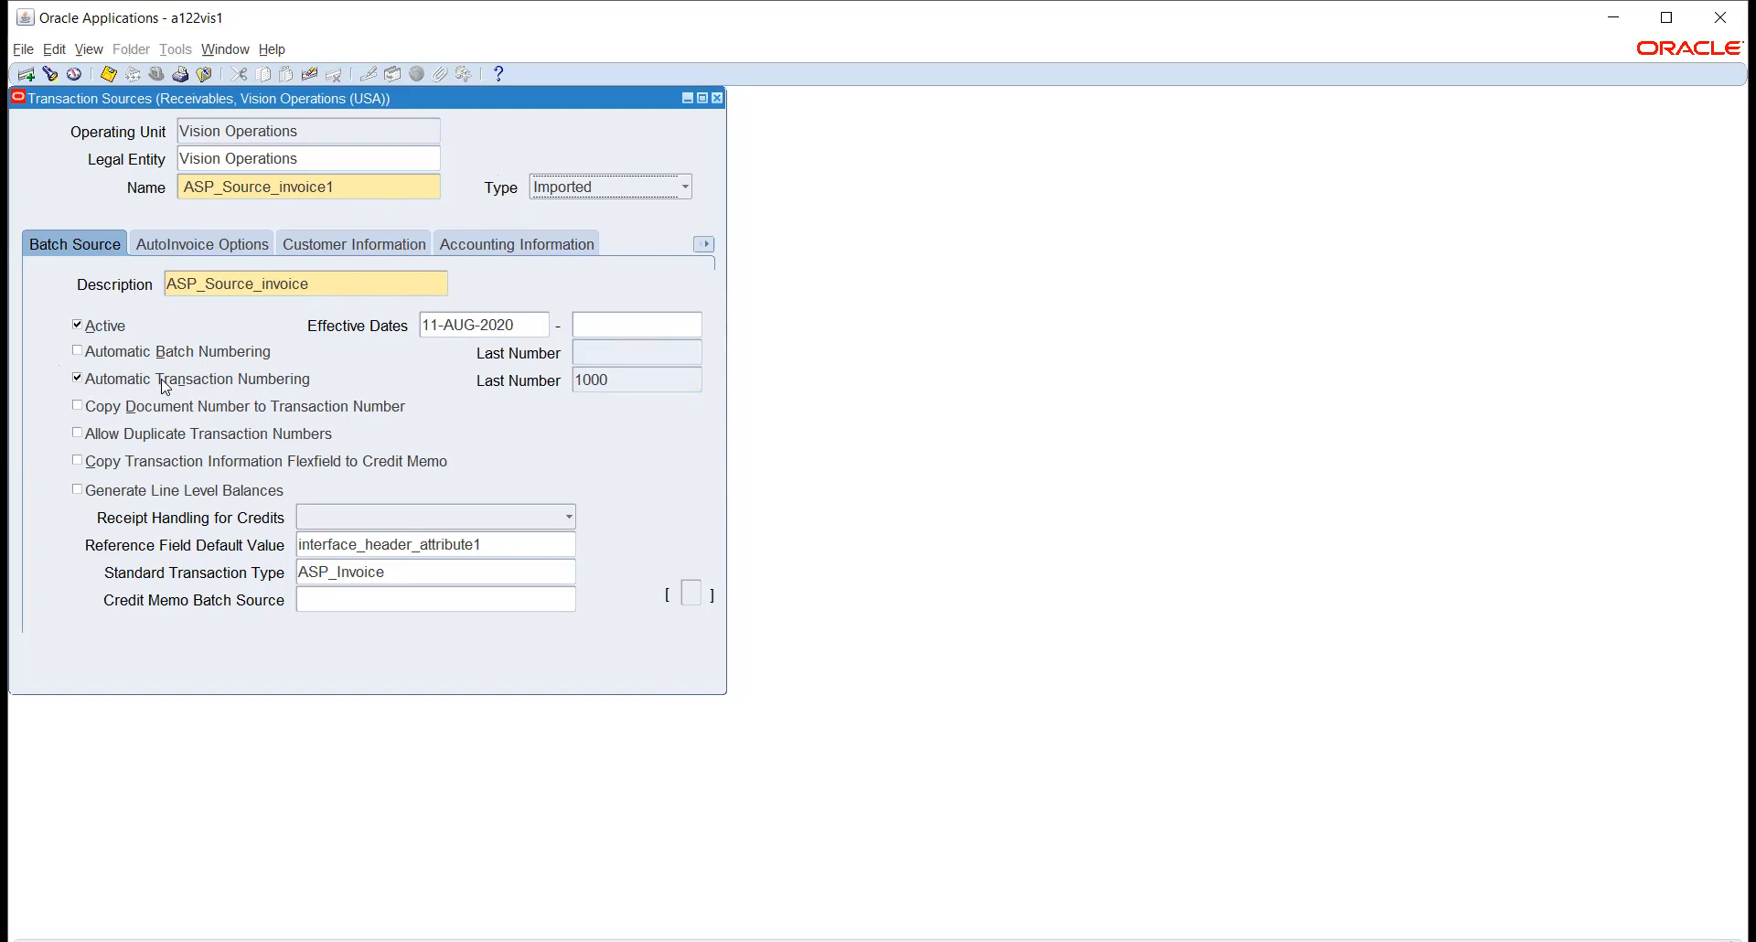
double_click(639, 379)
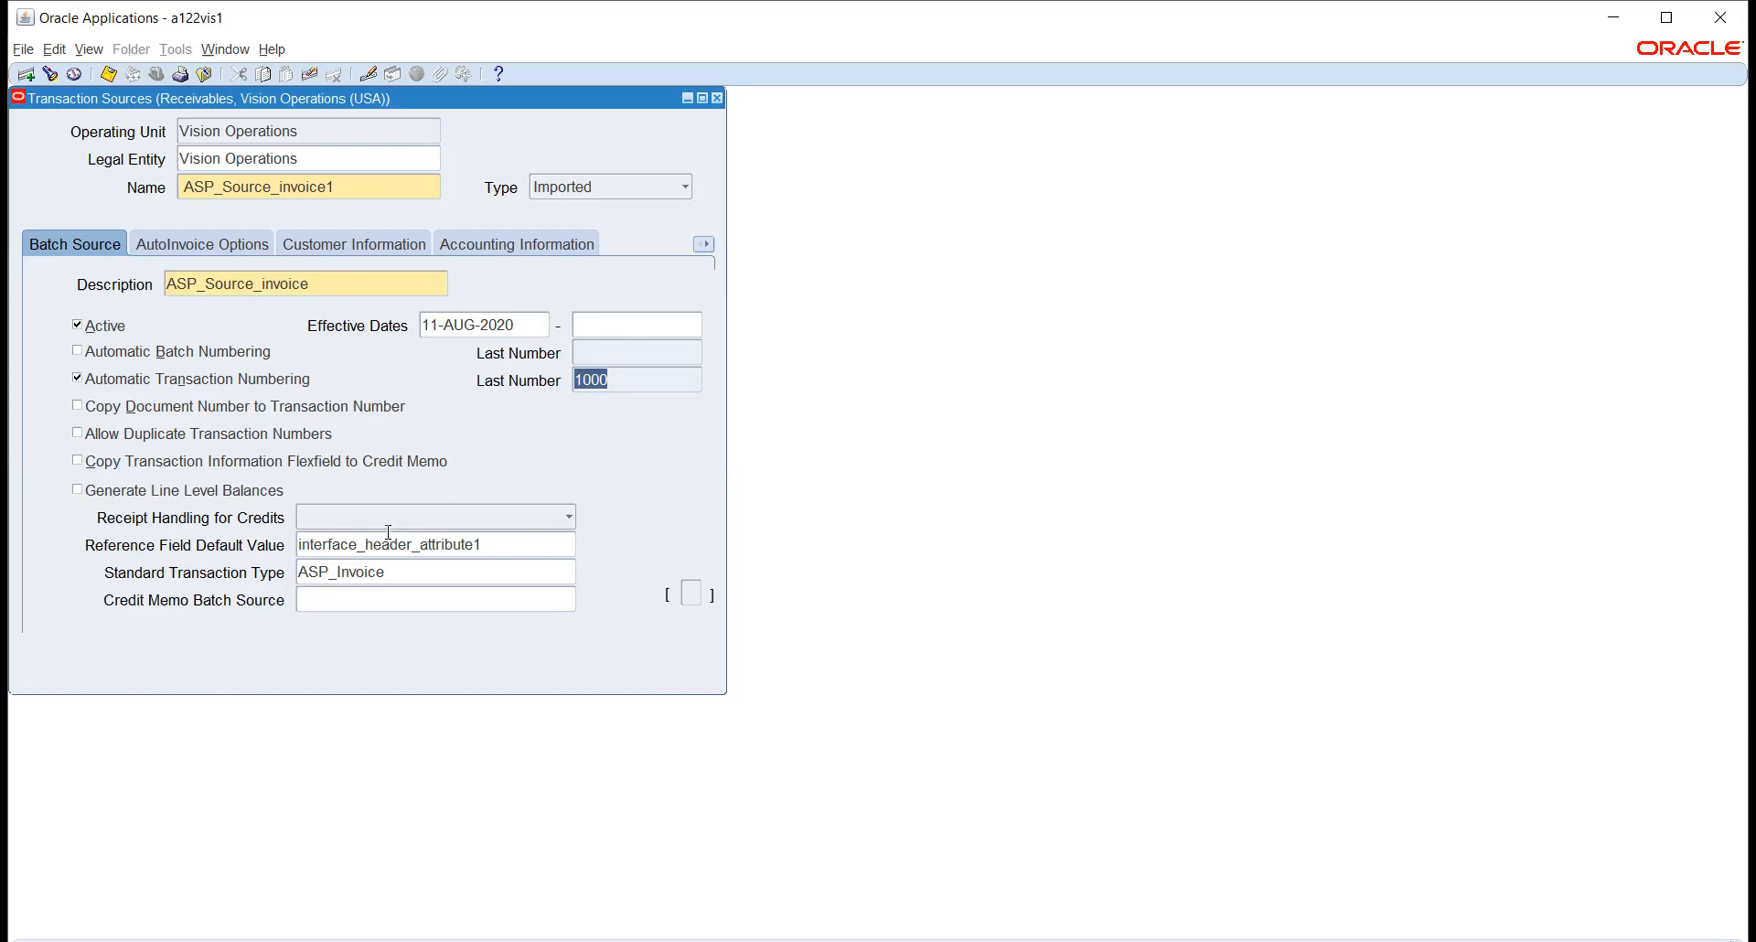
Review the source's Receipt Handling for Credits choices, Reference Field Default Value and Standard Transaction Type without changing them.
click(413, 514)
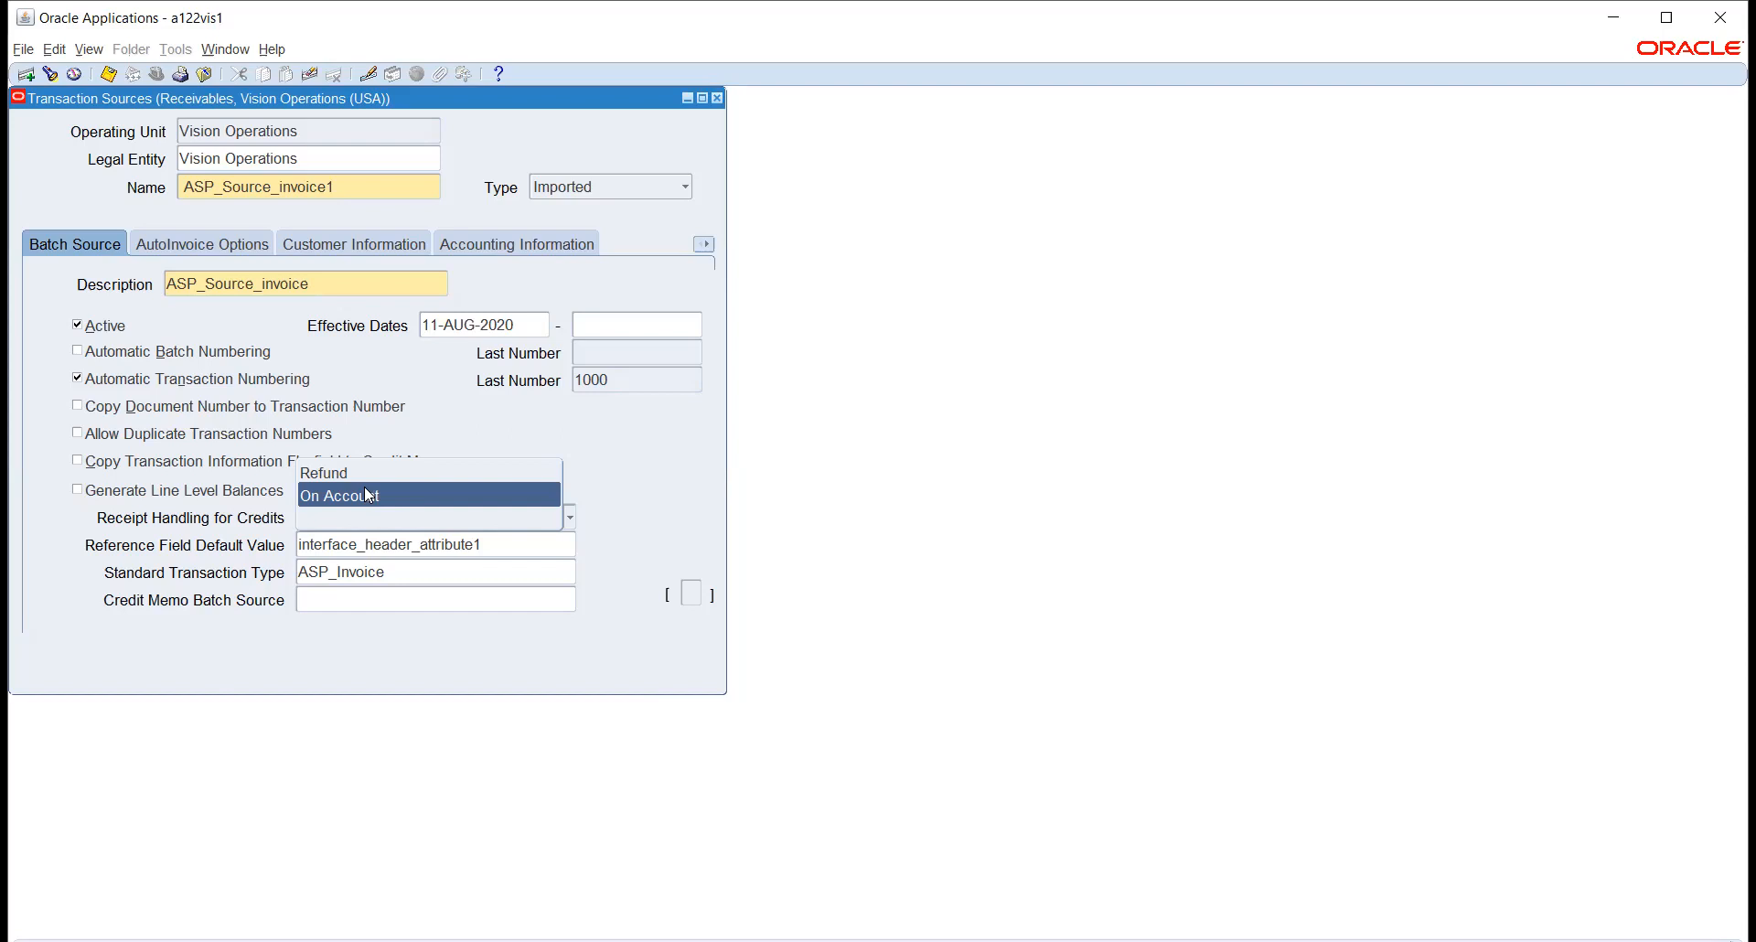
click(675, 476)
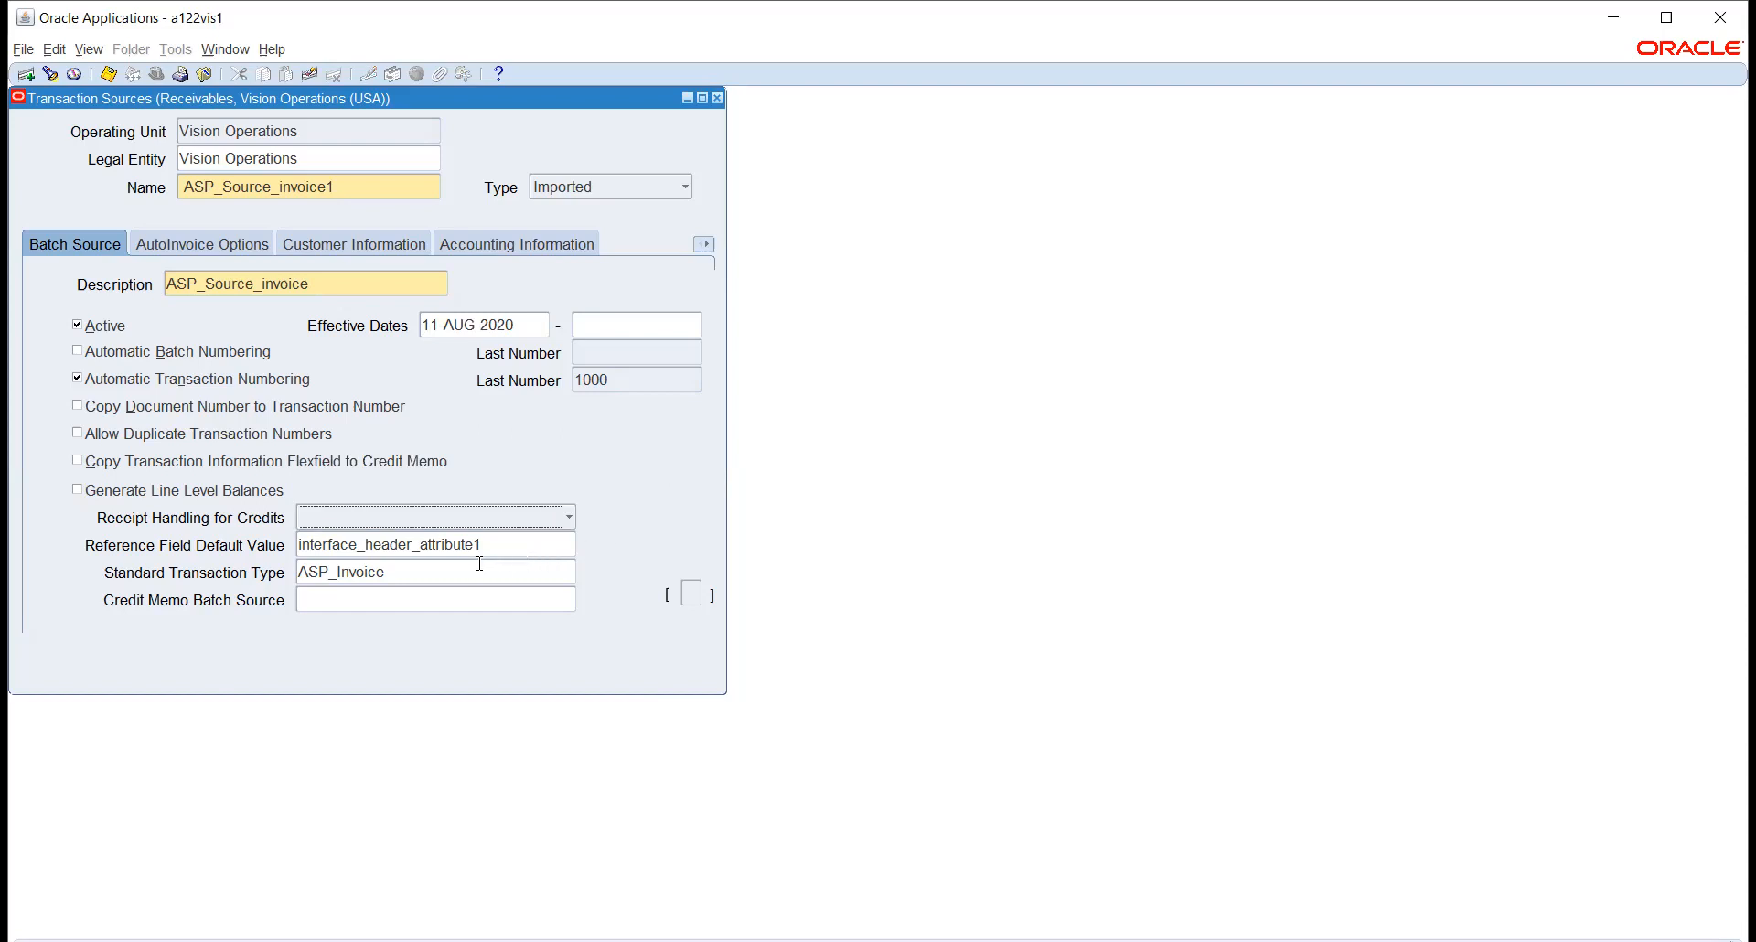
click(508, 545)
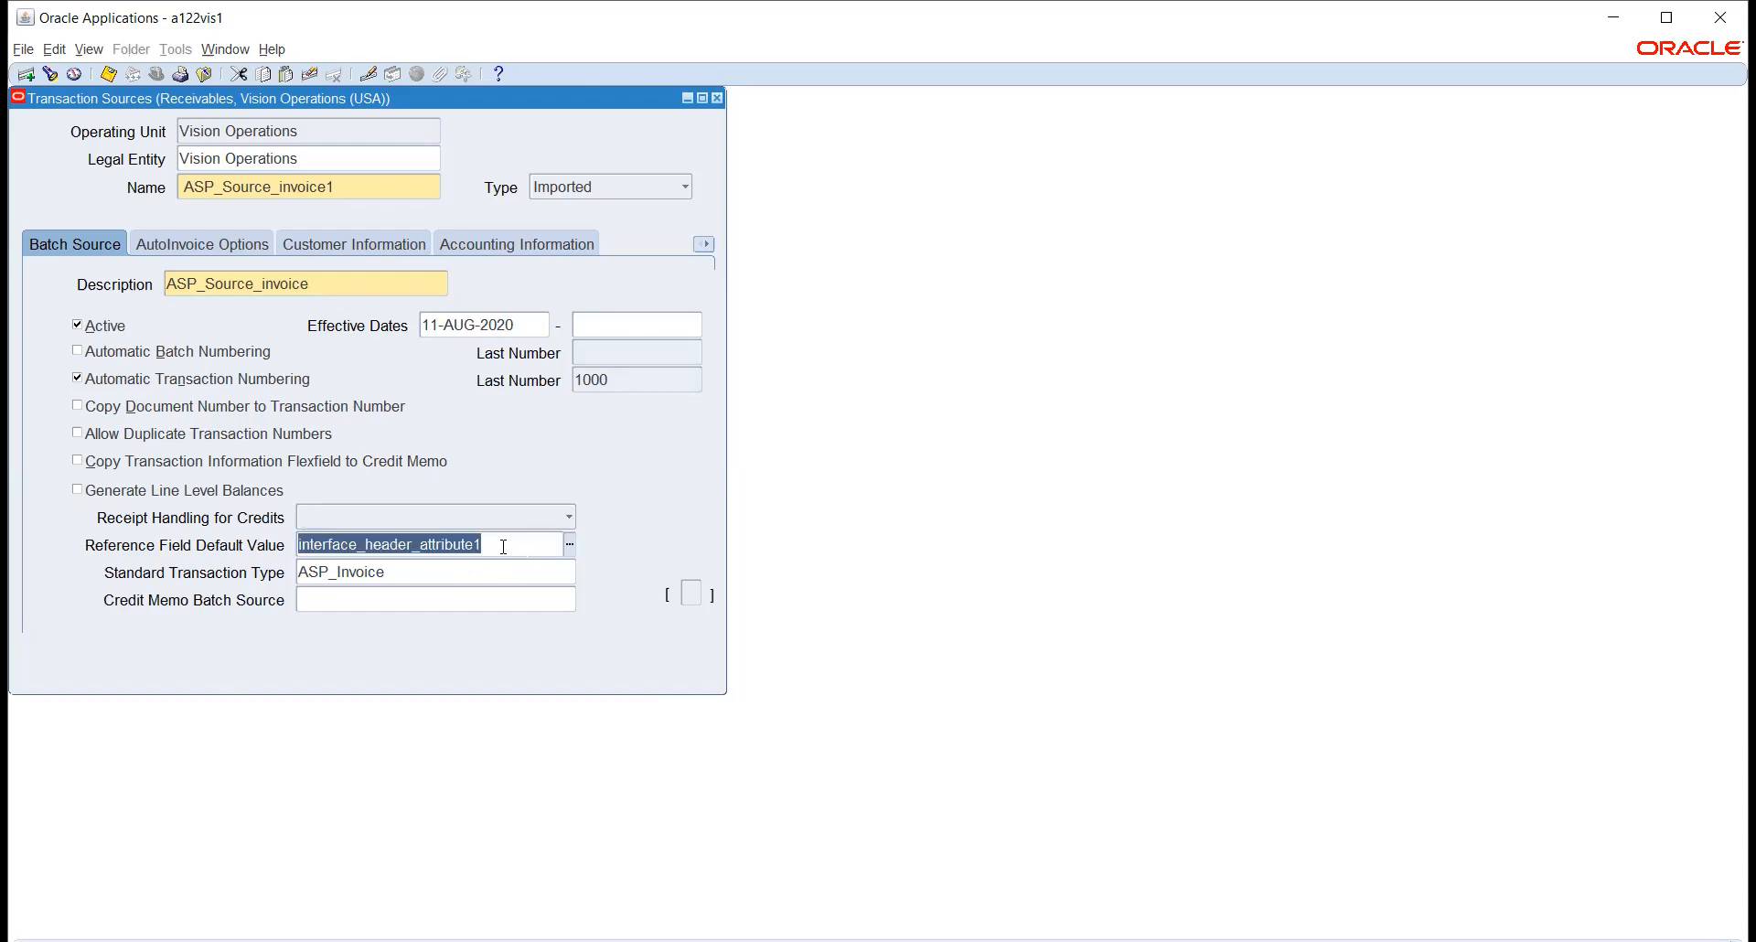
click(435, 571)
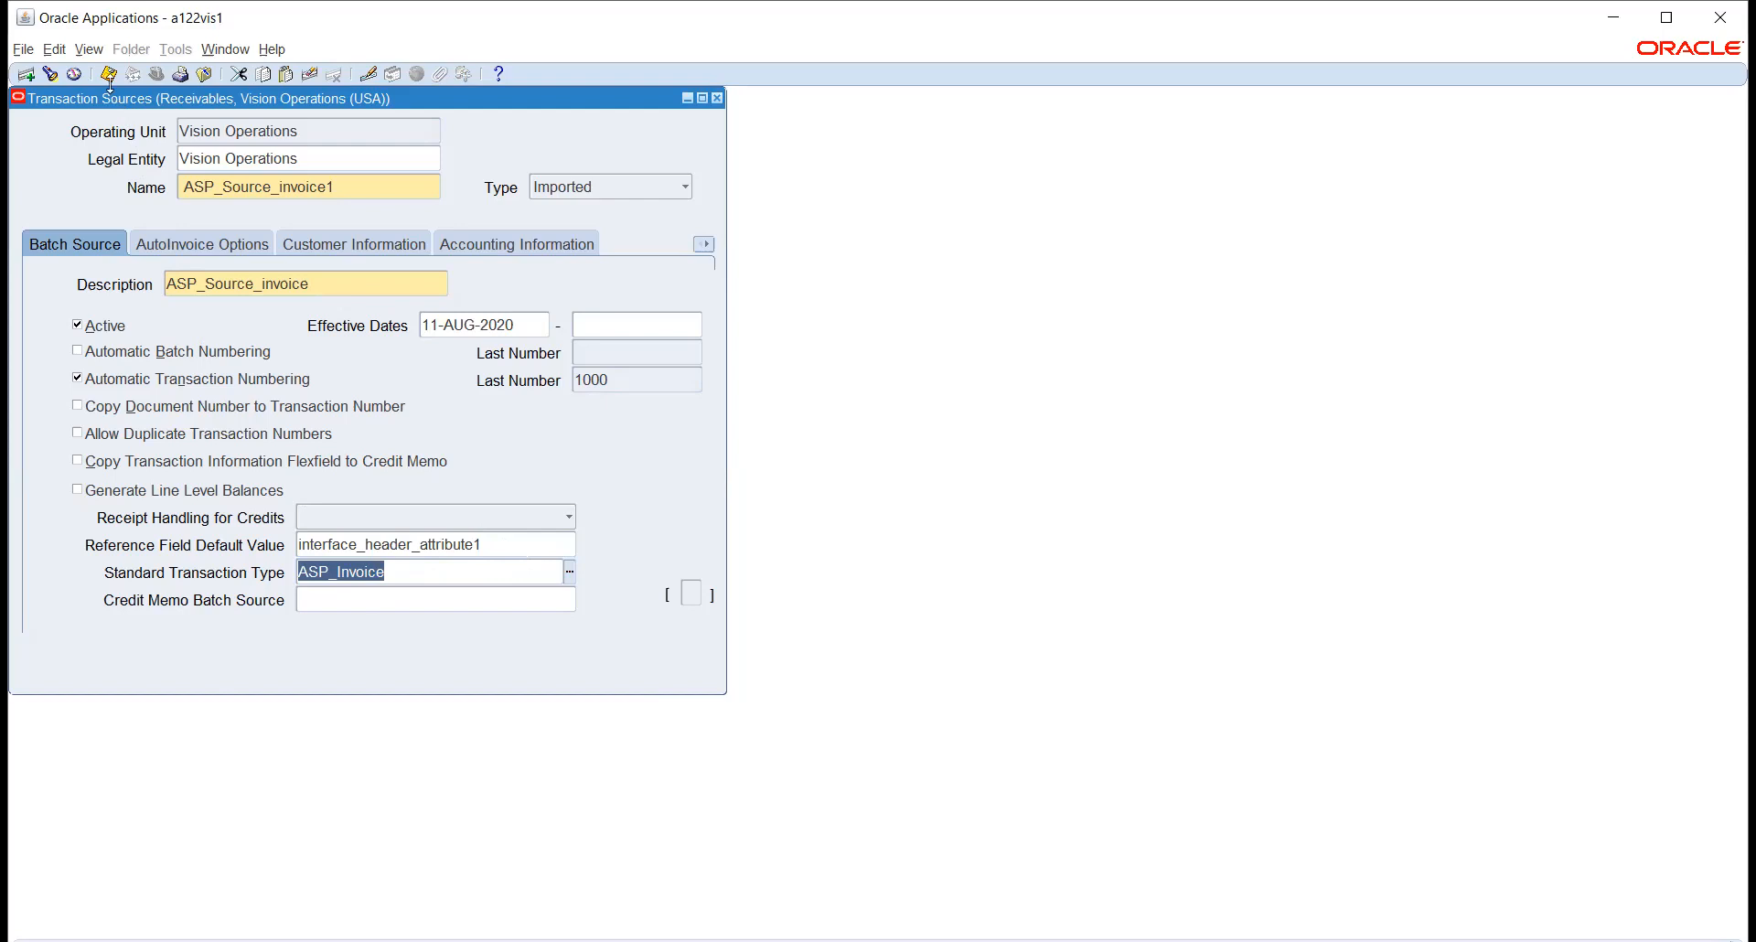
Show the source's AutoInvoice options and review the Invalid Line choices, cancelling without a change.
click(177, 248)
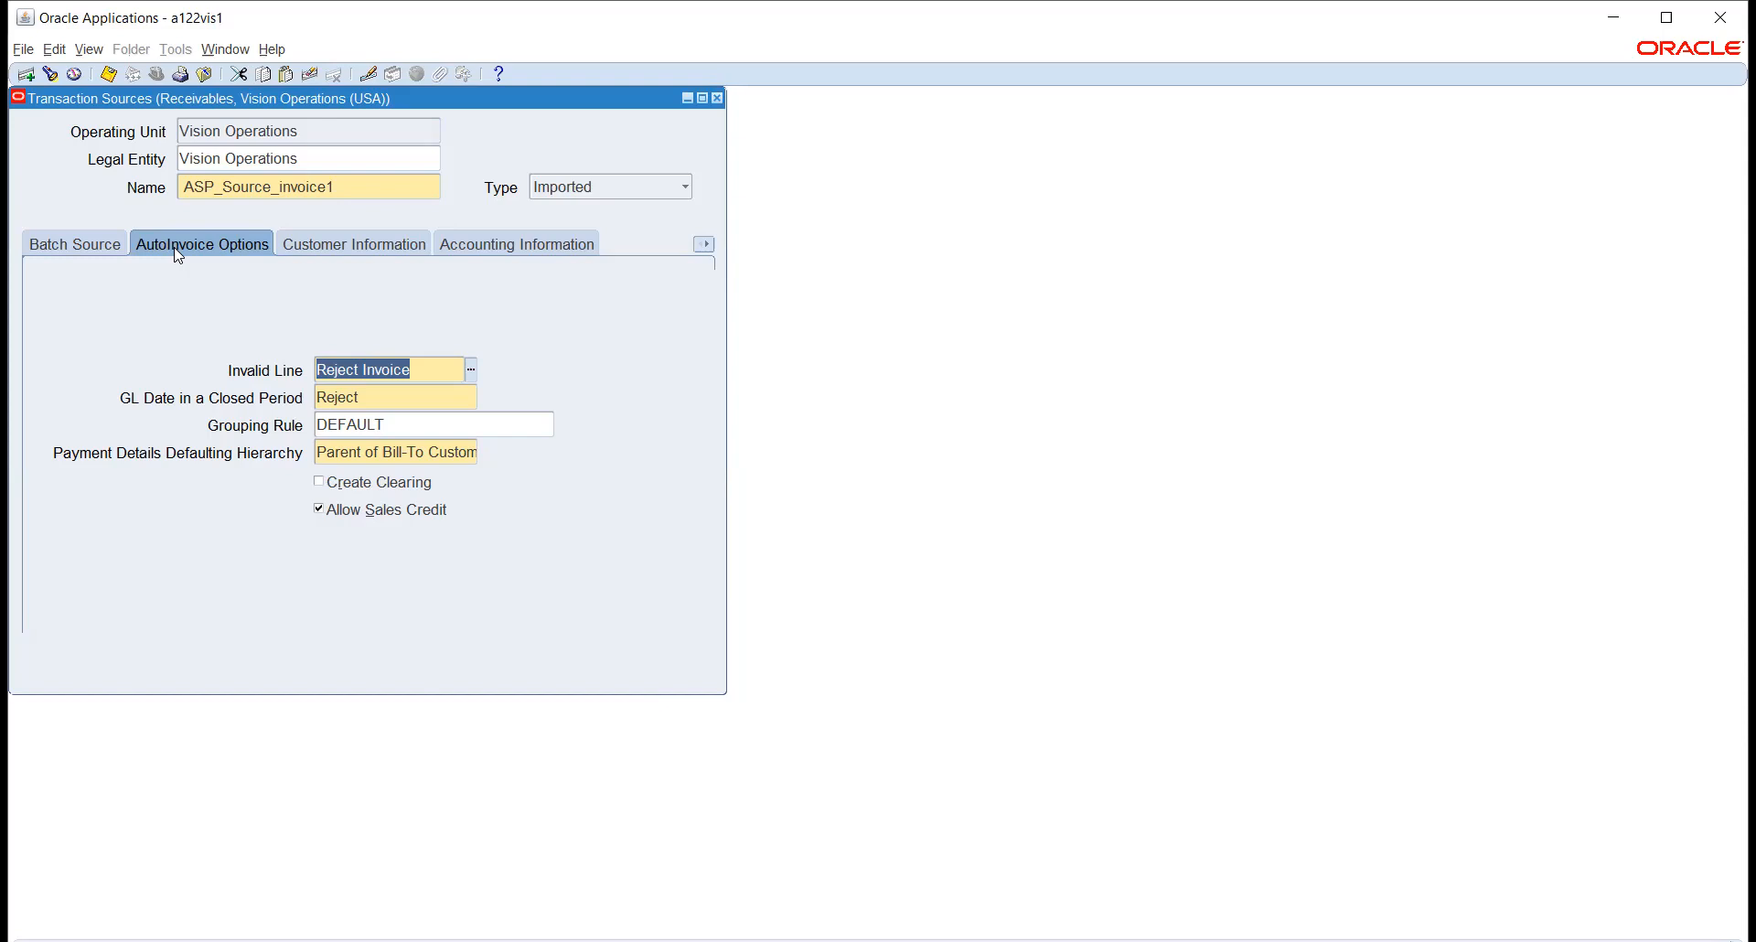
click(469, 373)
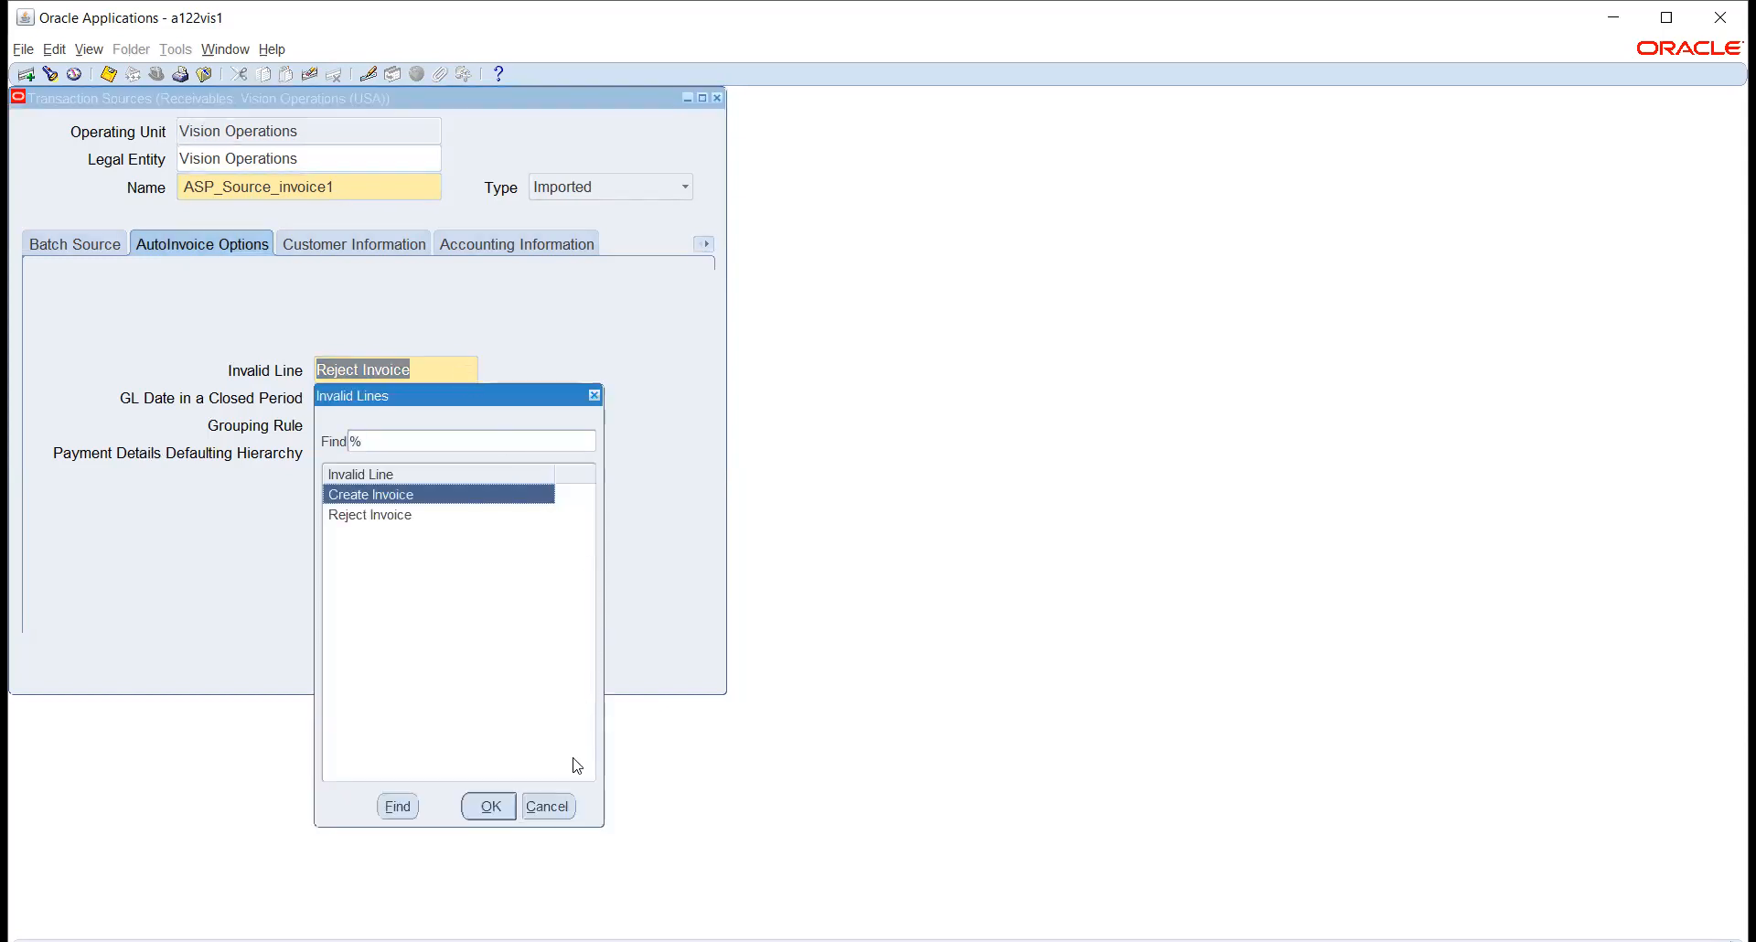
click(553, 810)
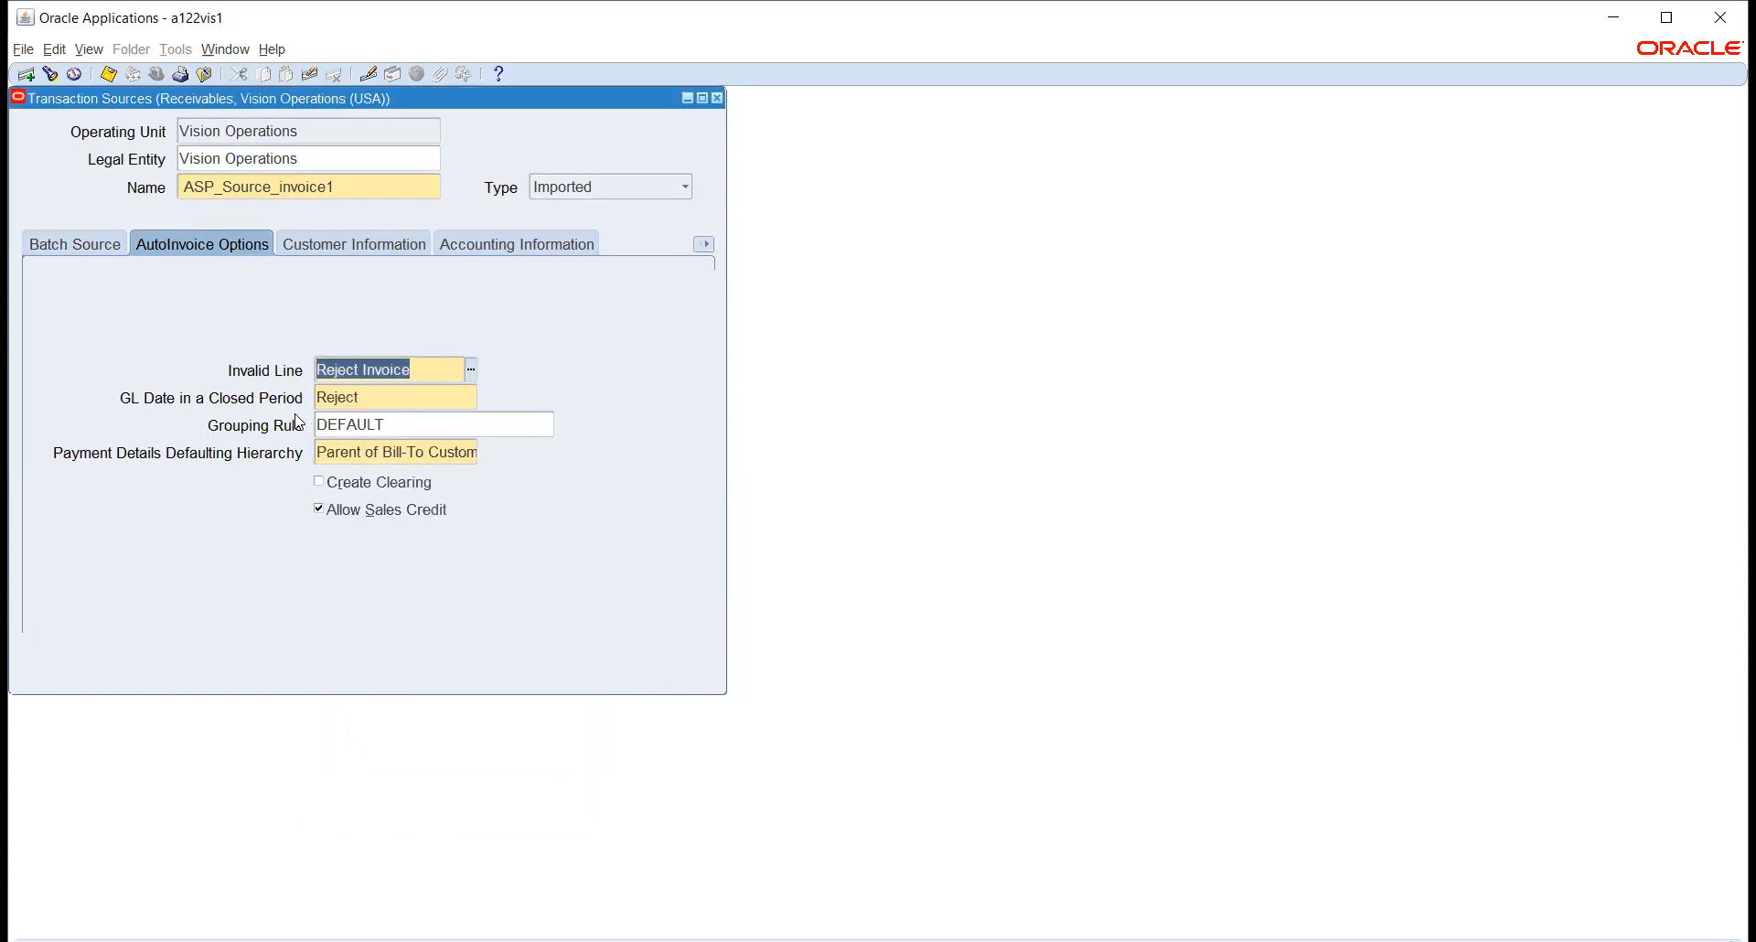
Review the choices for GL Date in a Closed Period, cancel them, and inspect the Grouping Rule and Payment Details Defaulting Hierarchy.
click(390, 399)
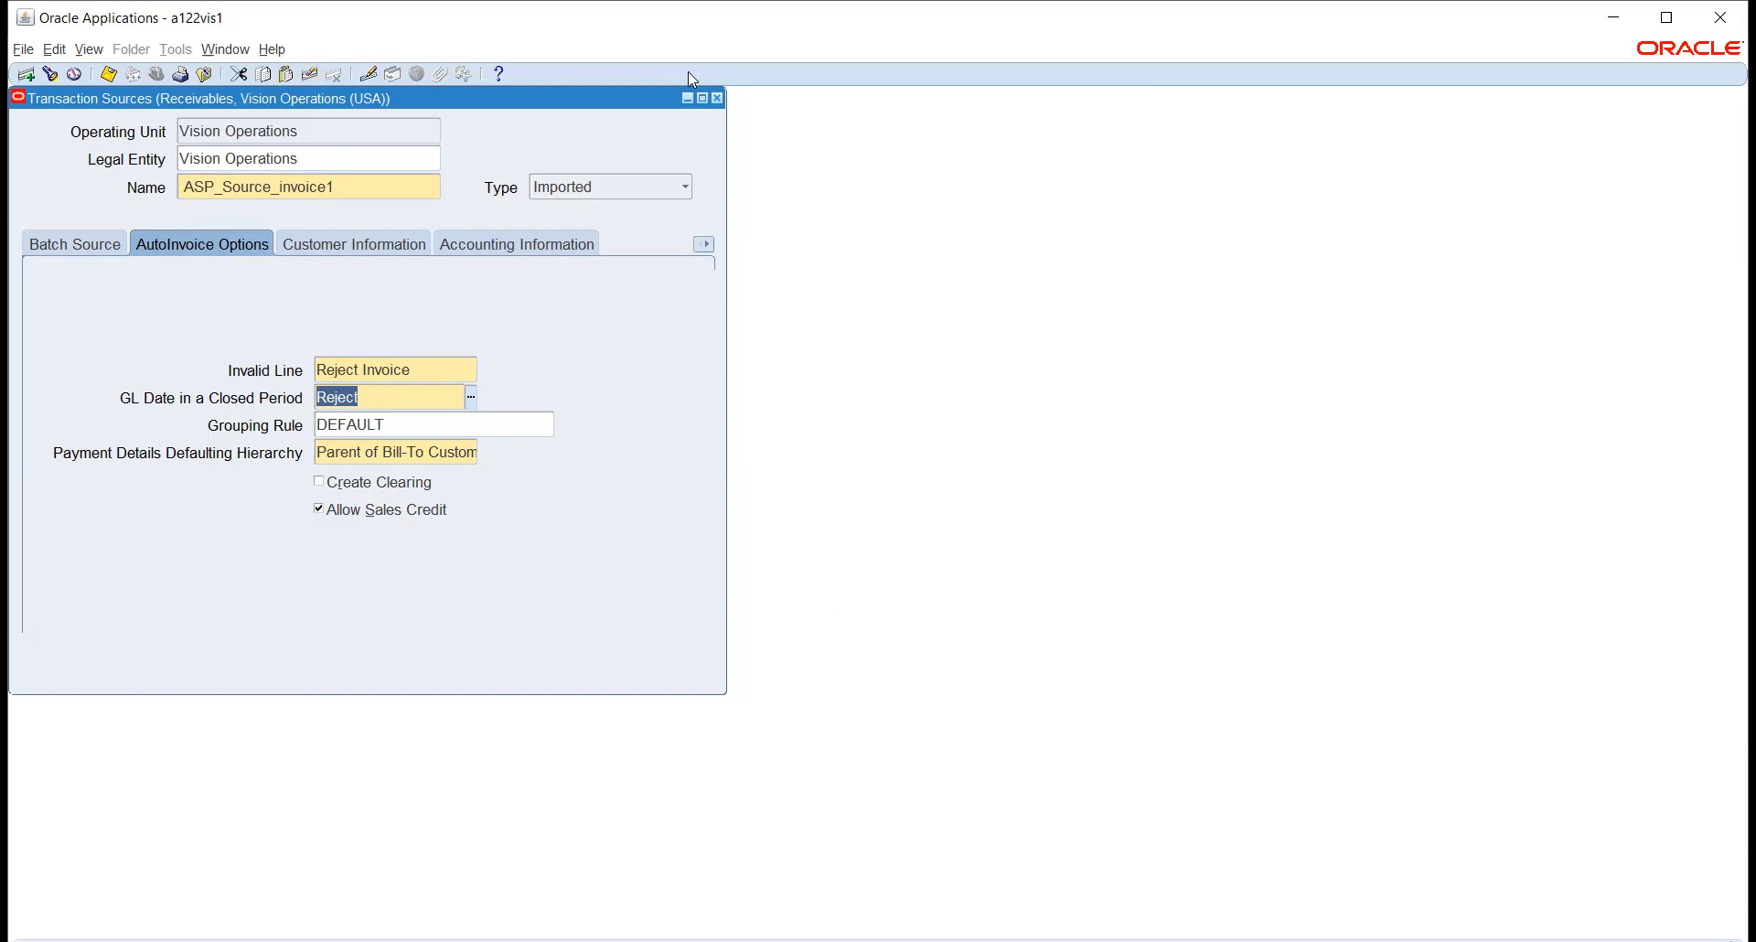
key(alt+Tab)
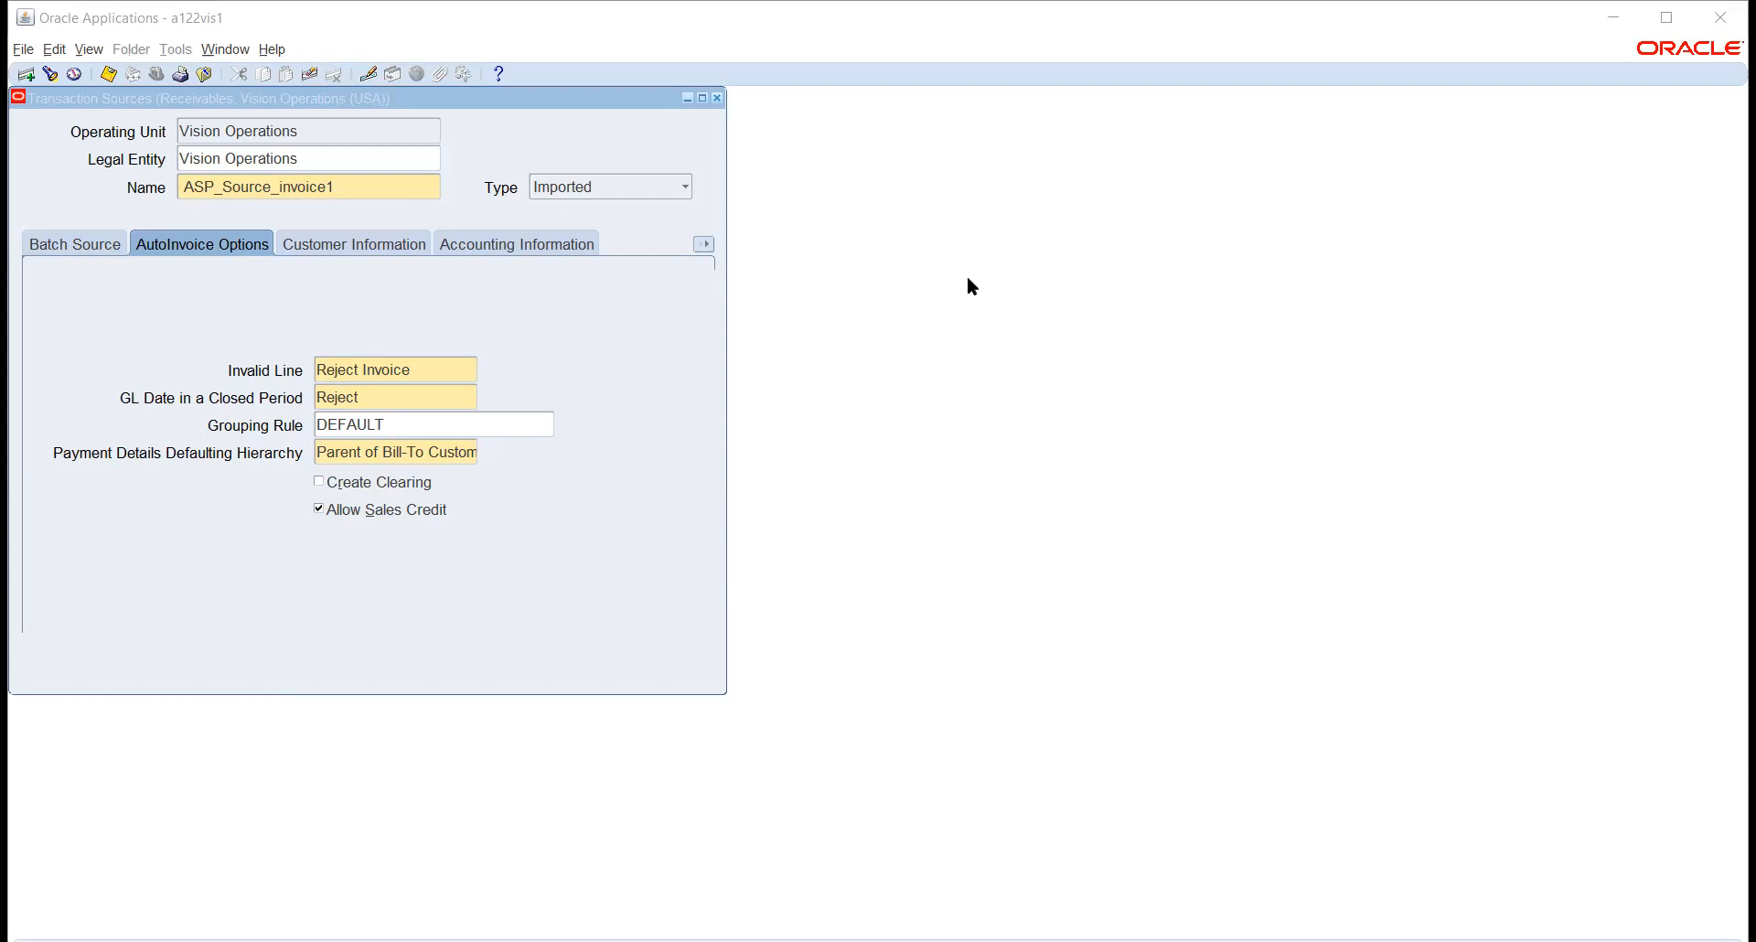
click(439, 373)
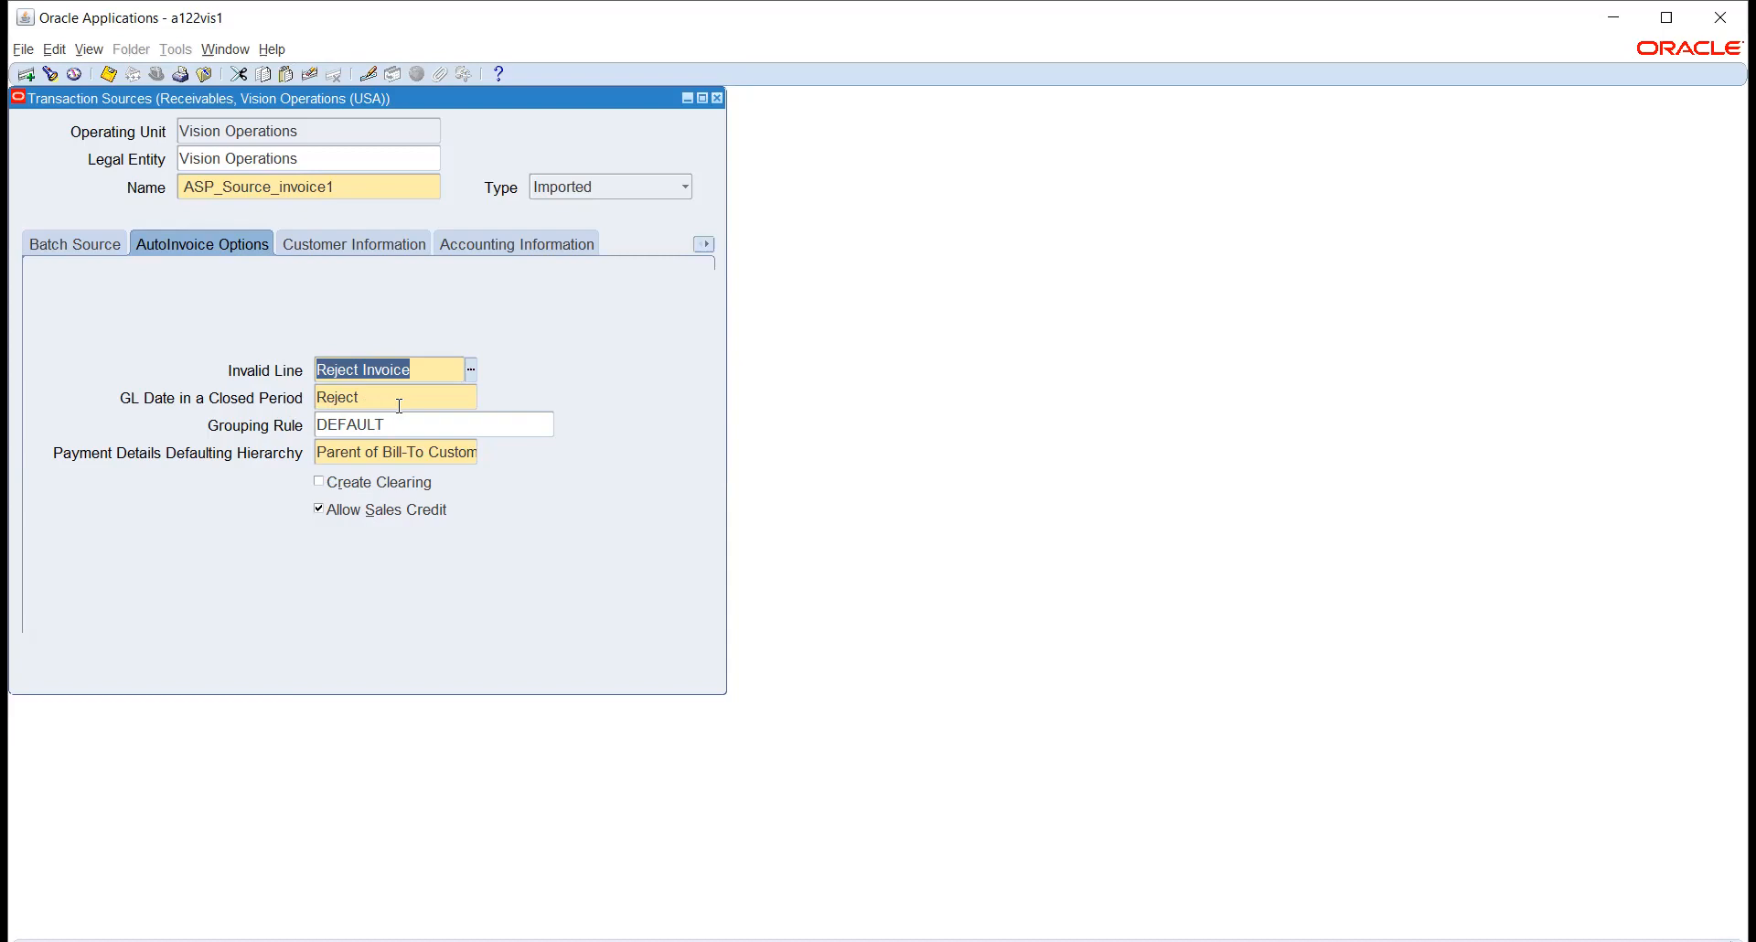
click(432, 397)
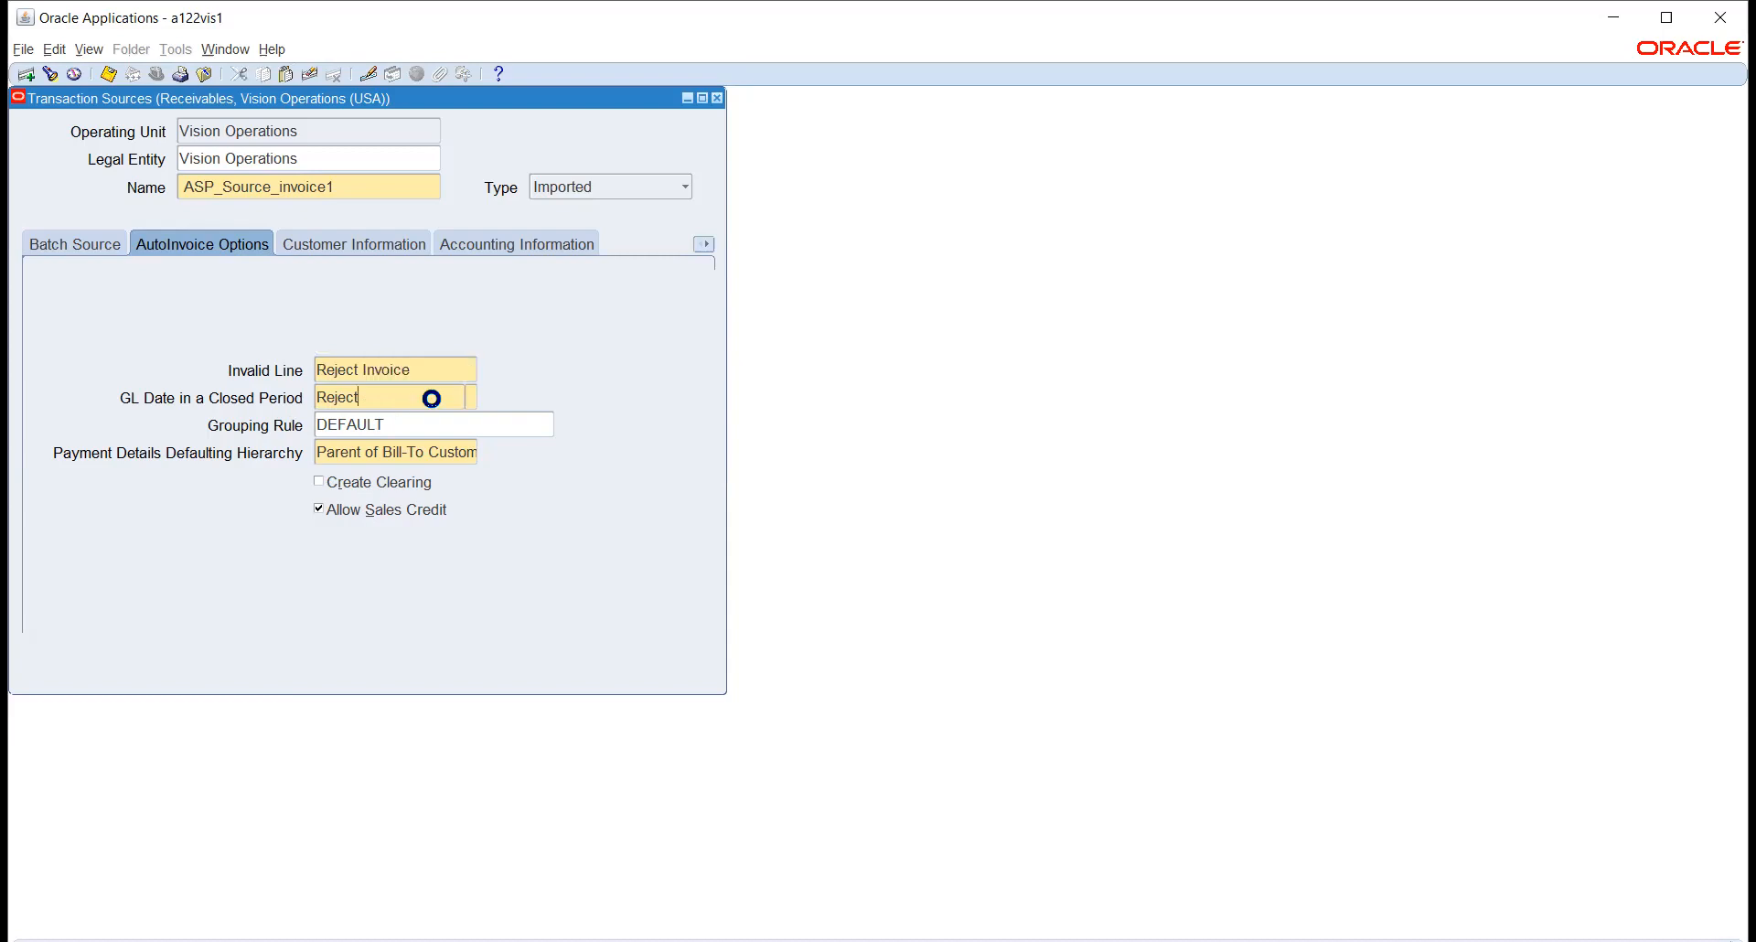
click(473, 397)
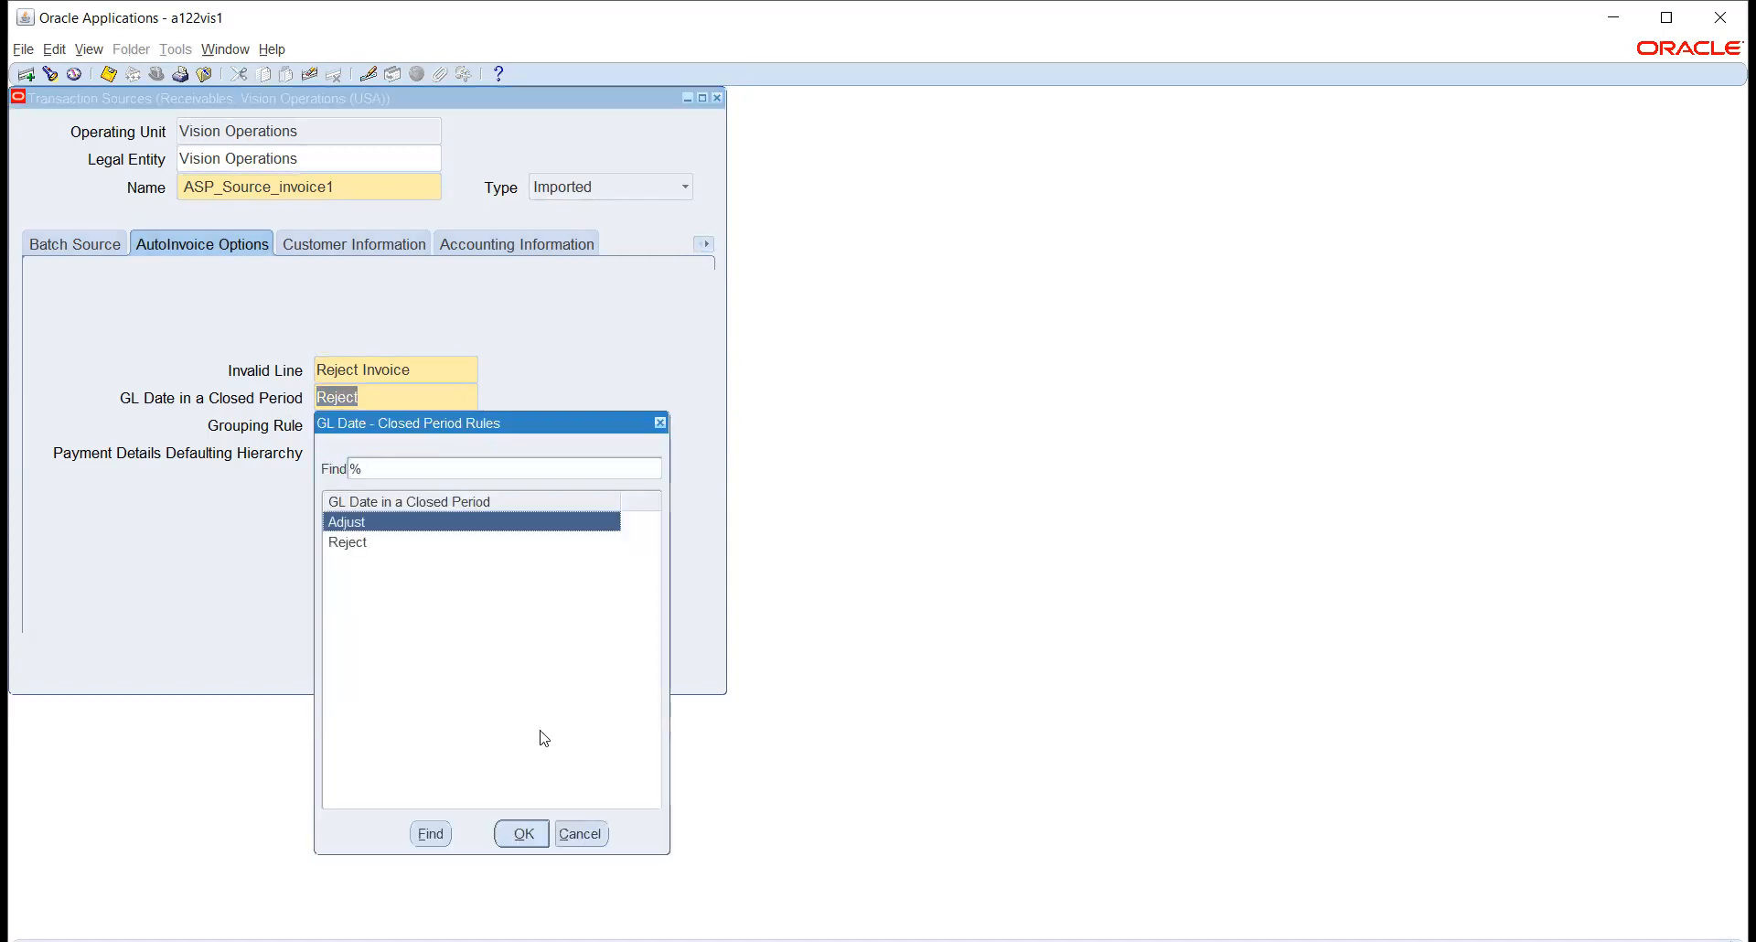
click(579, 834)
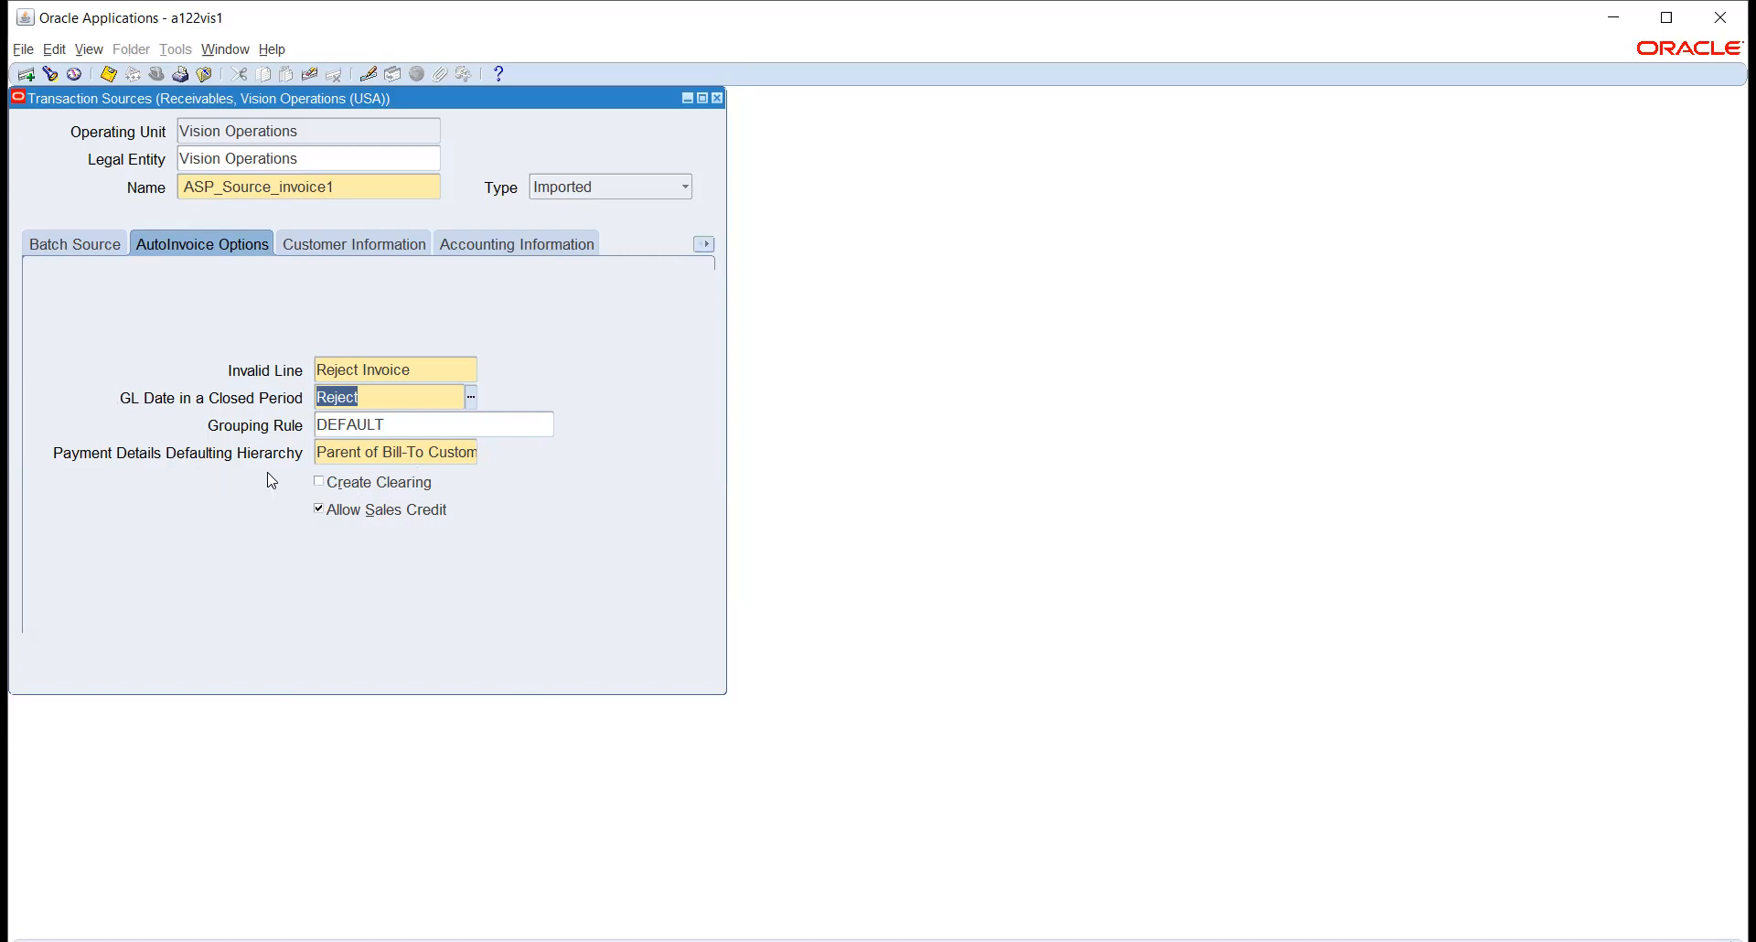
click(408, 428)
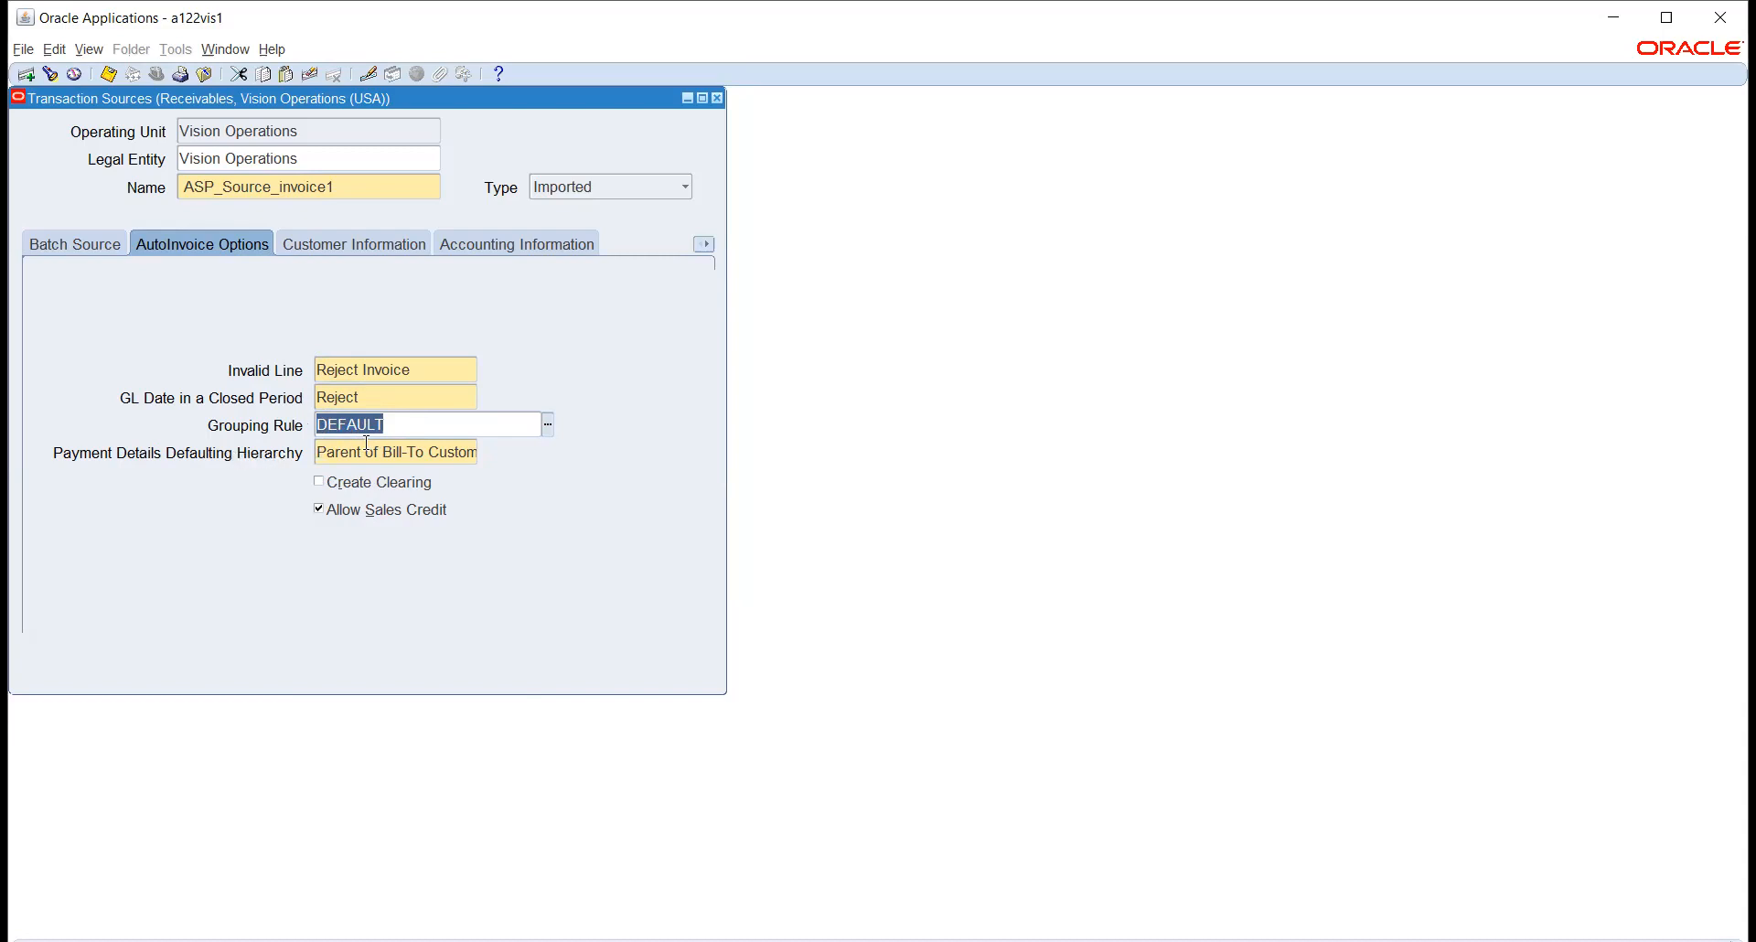
click(415, 452)
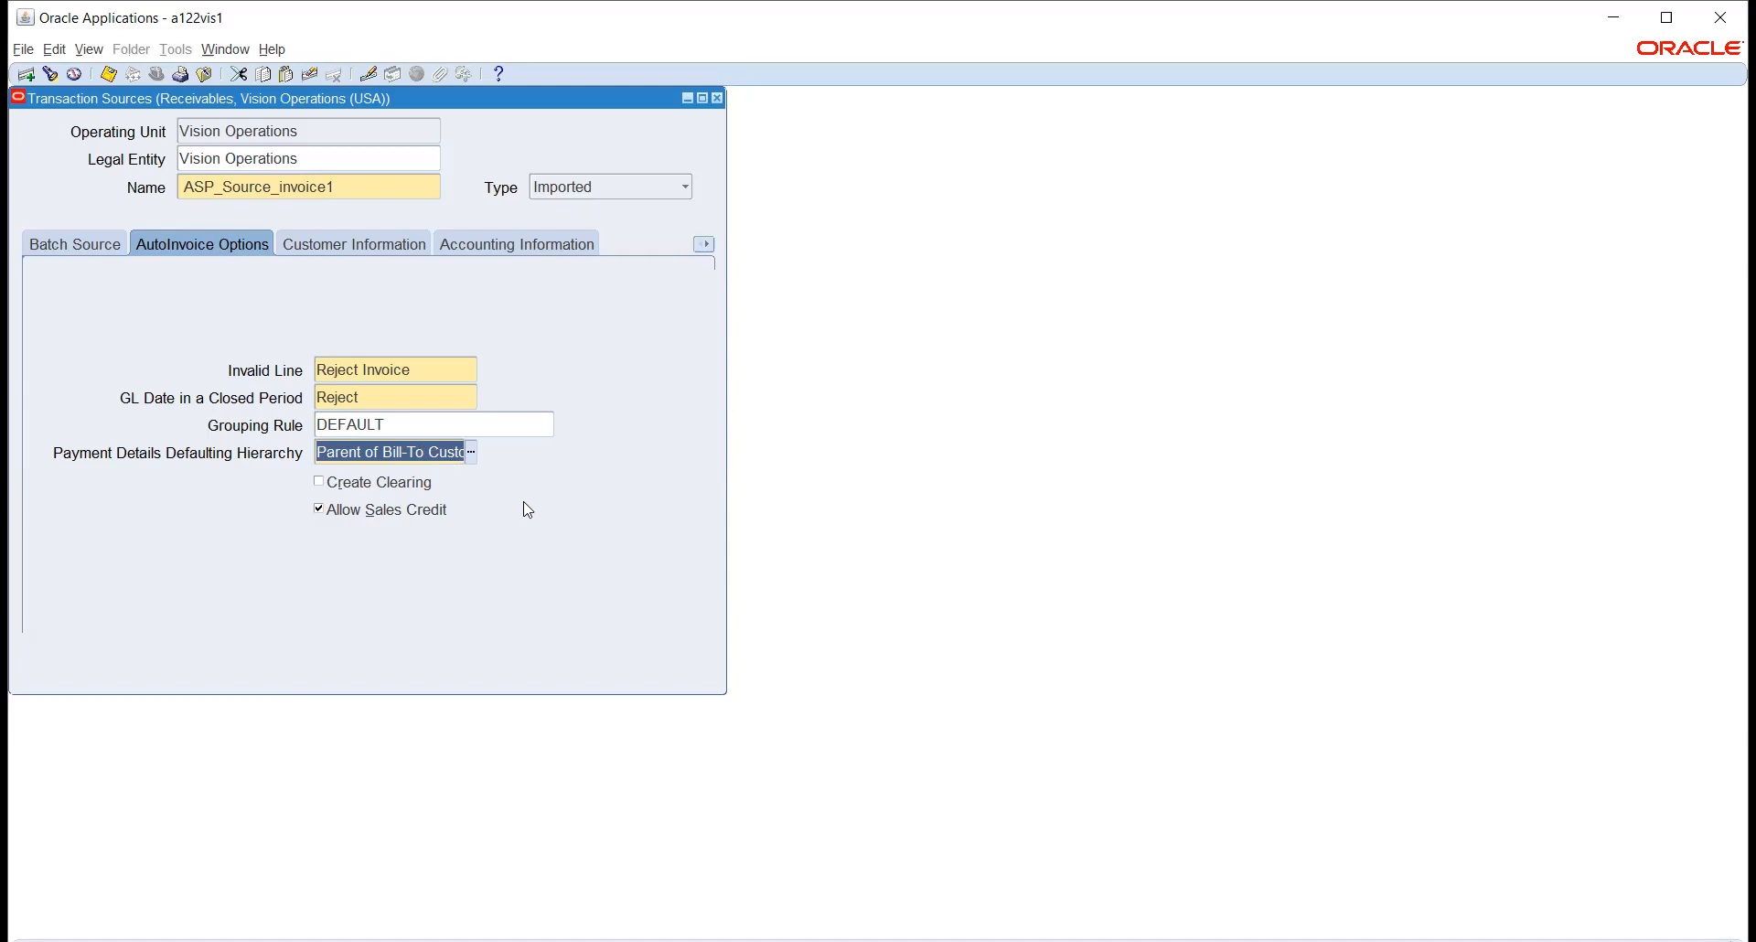
Review the Customer Information, Accounting Information and Other Information settings of source ASP_Source_invoice1.
click(338, 253)
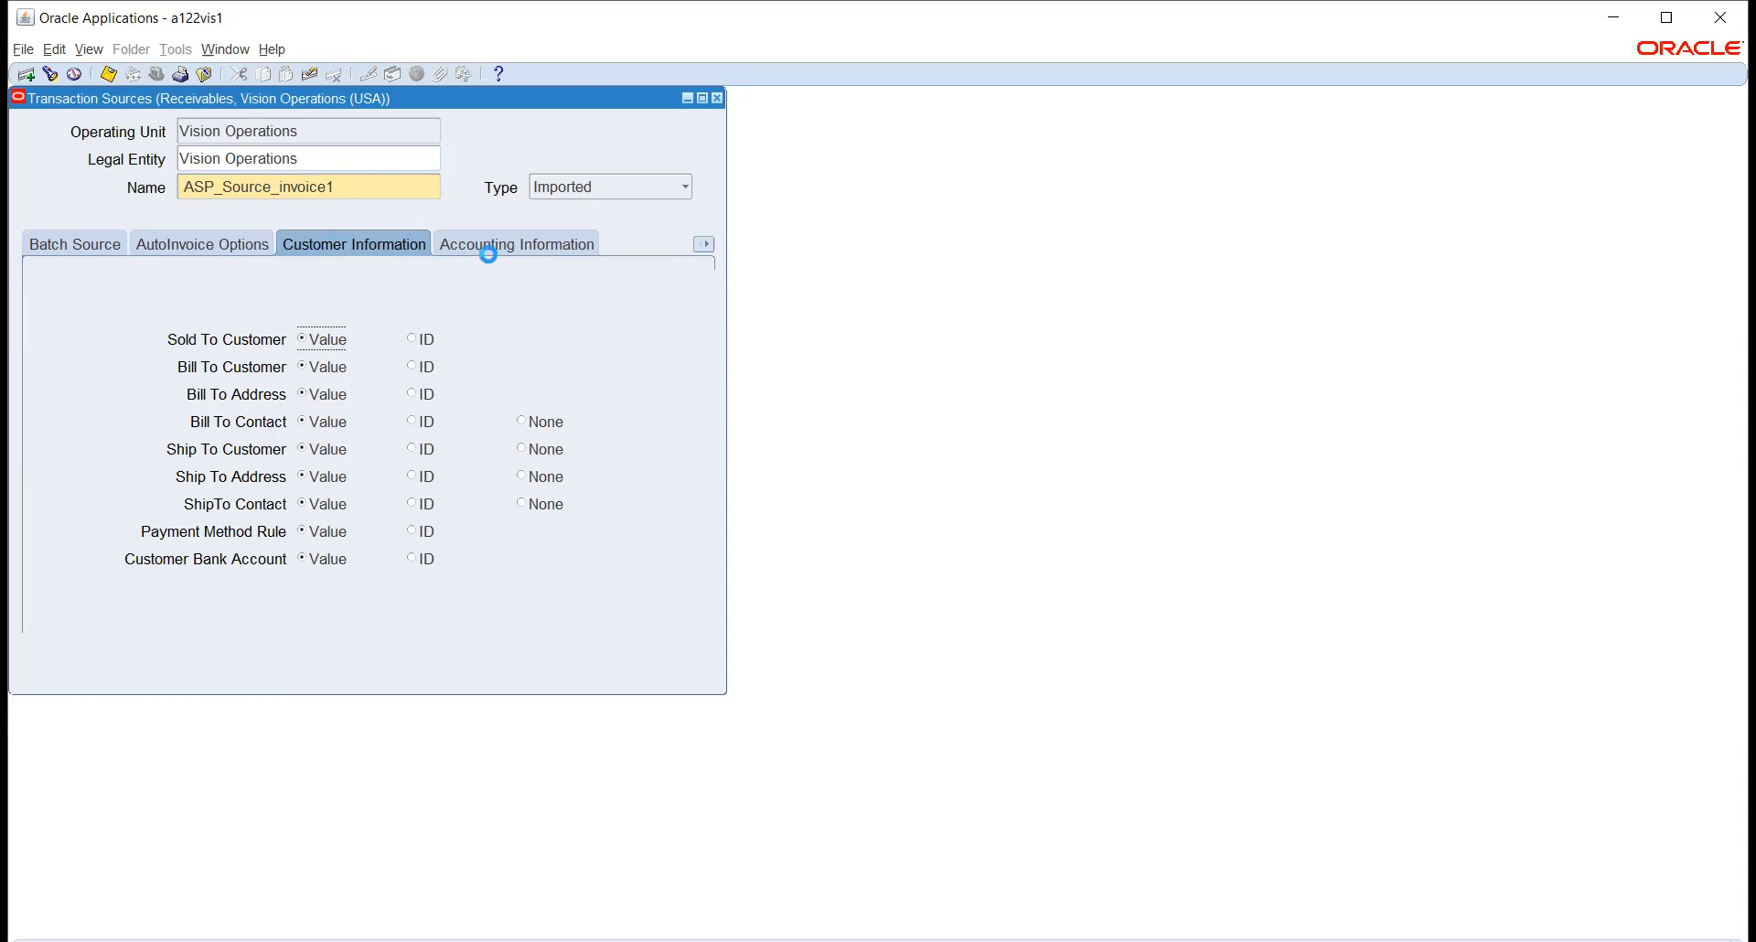
click(490, 253)
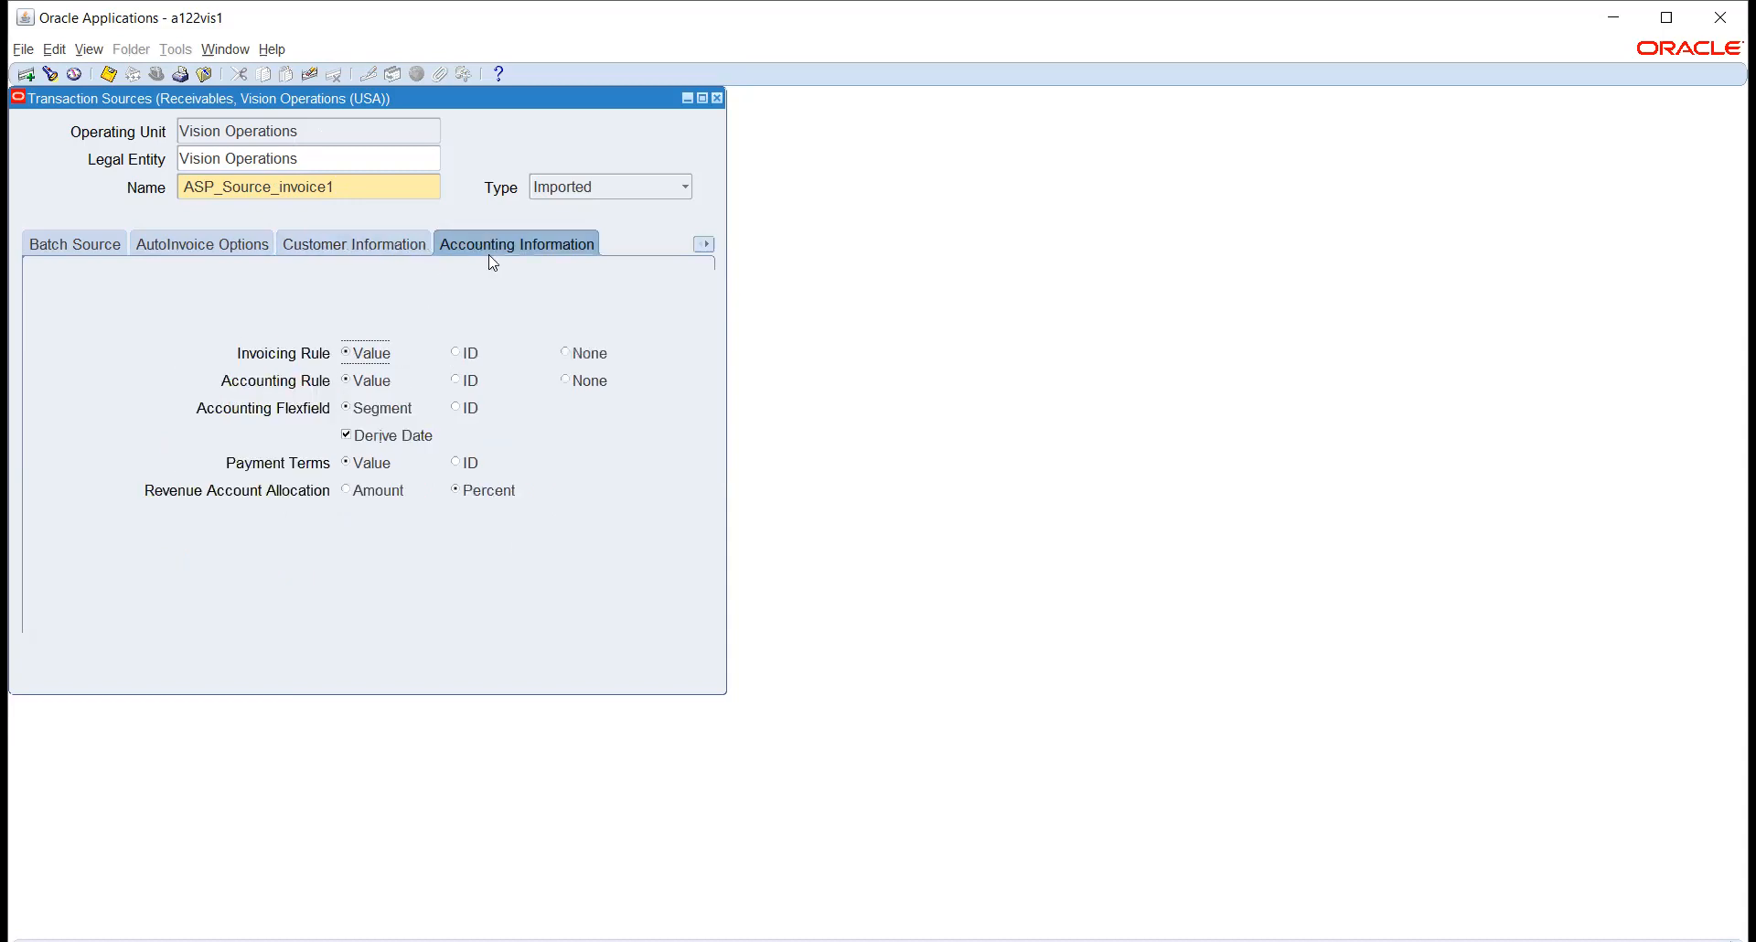
click(704, 244)
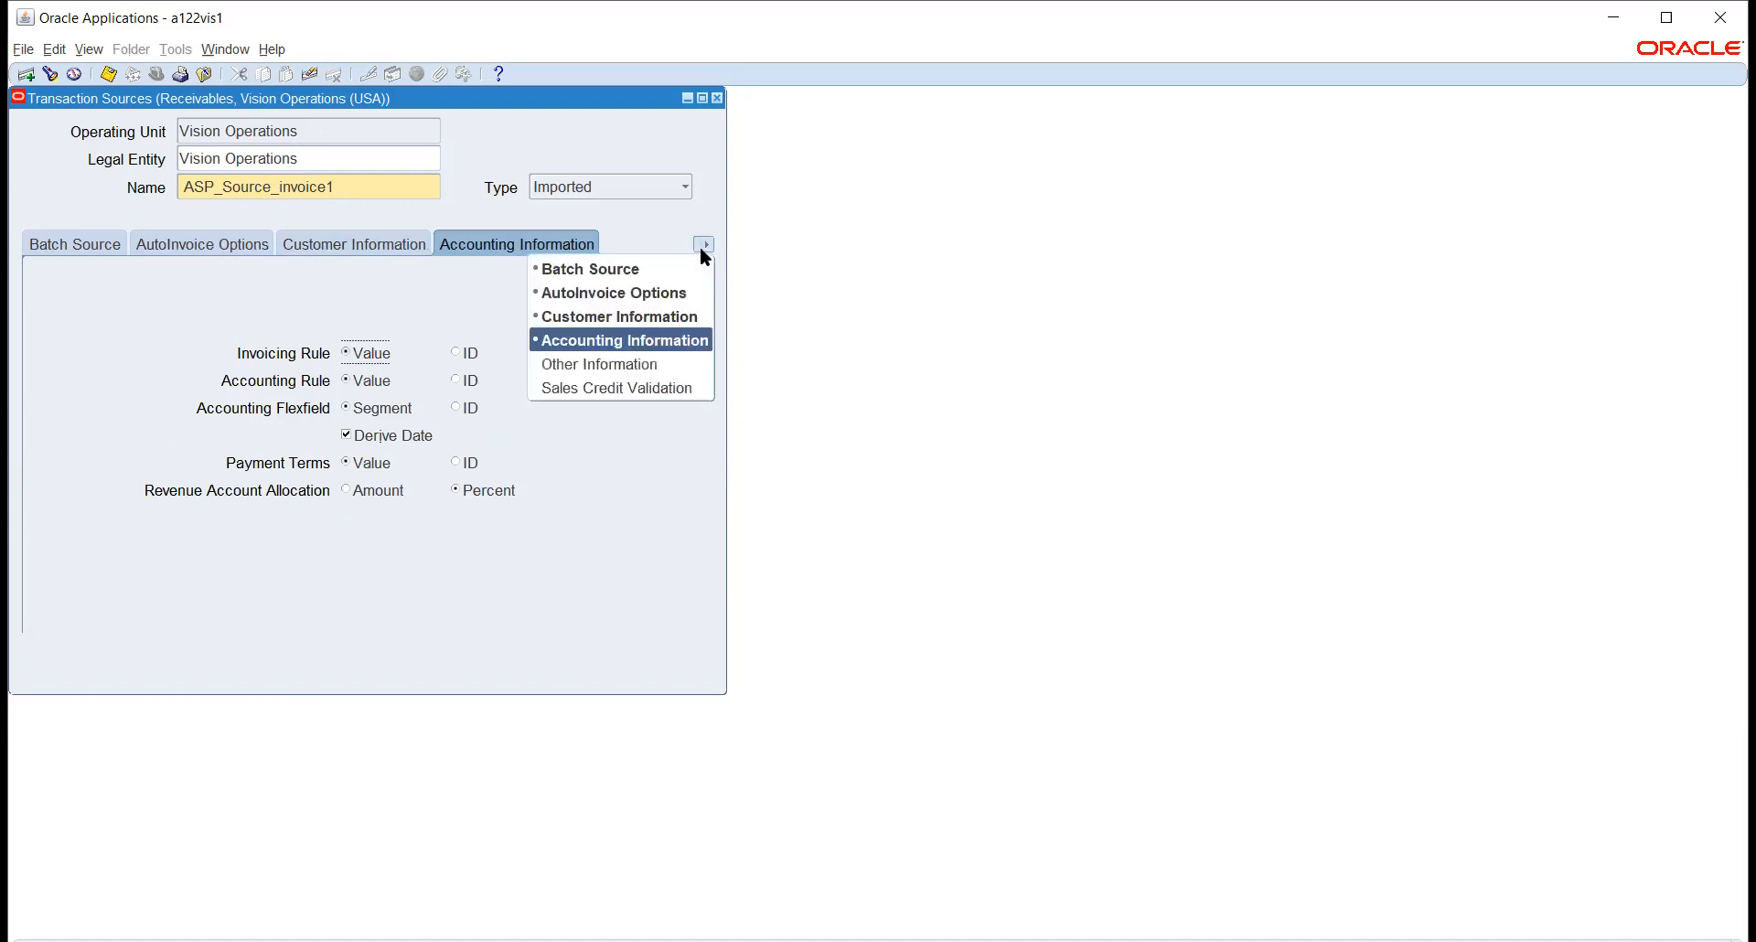
click(626, 365)
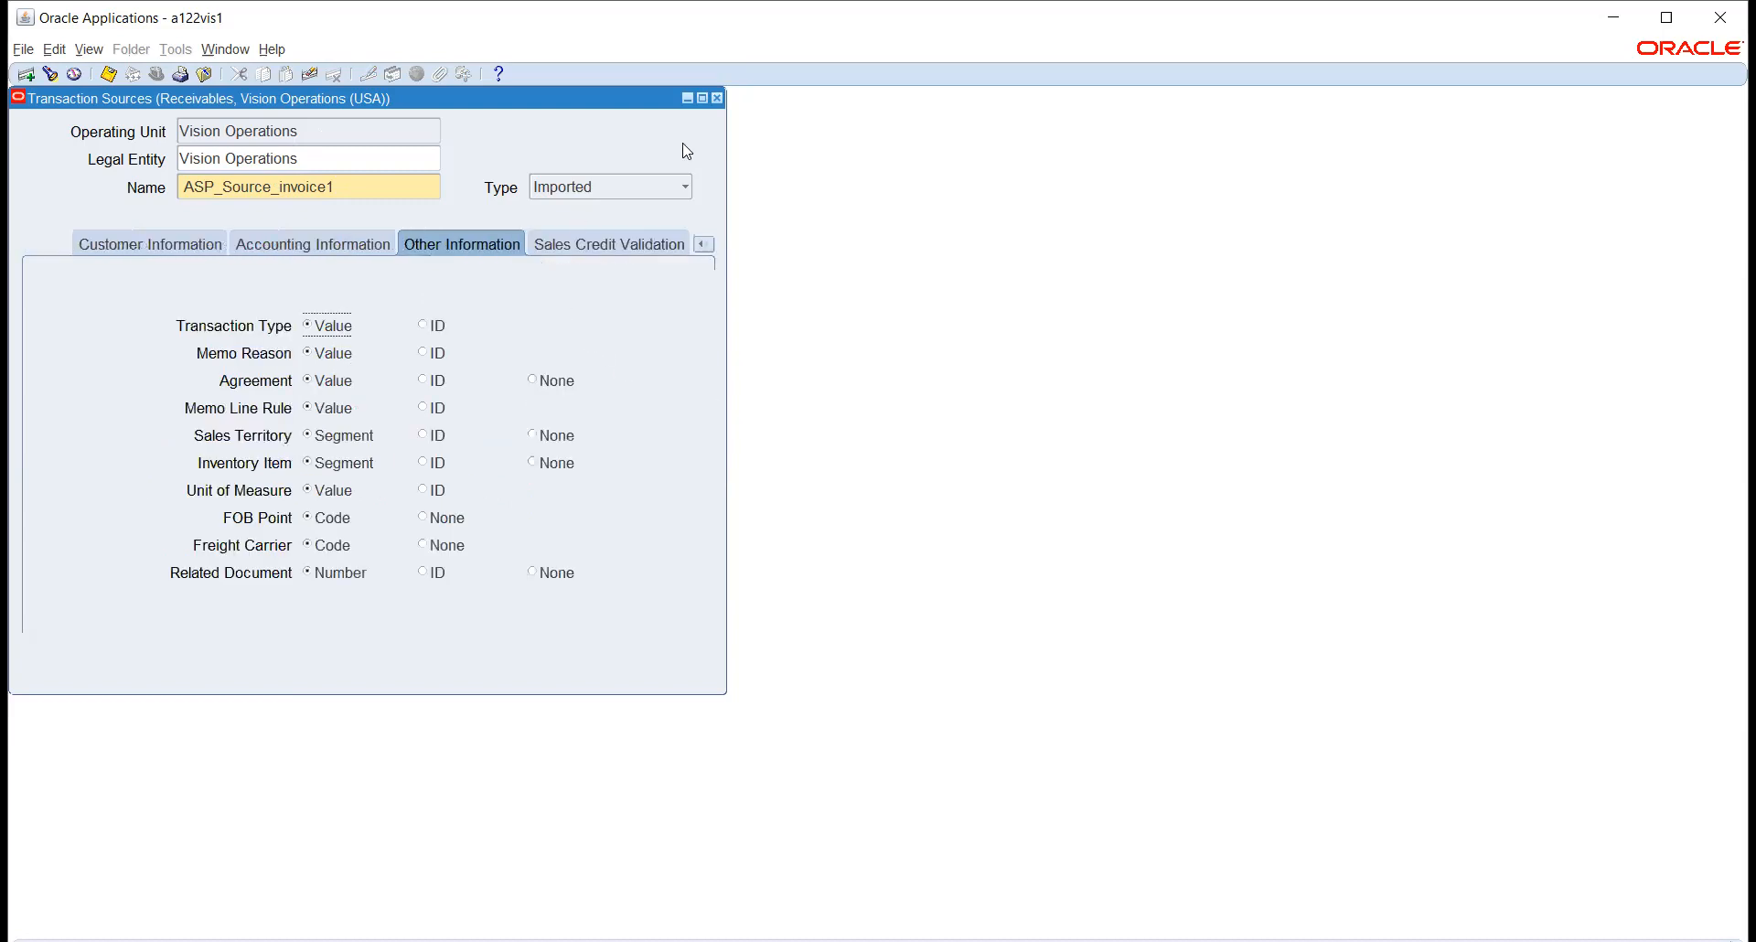
Close Transaction Sources, open Standard Memo Lines, query all memo lines and inspect the Unit List Price of 1 Year Support.
click(717, 98)
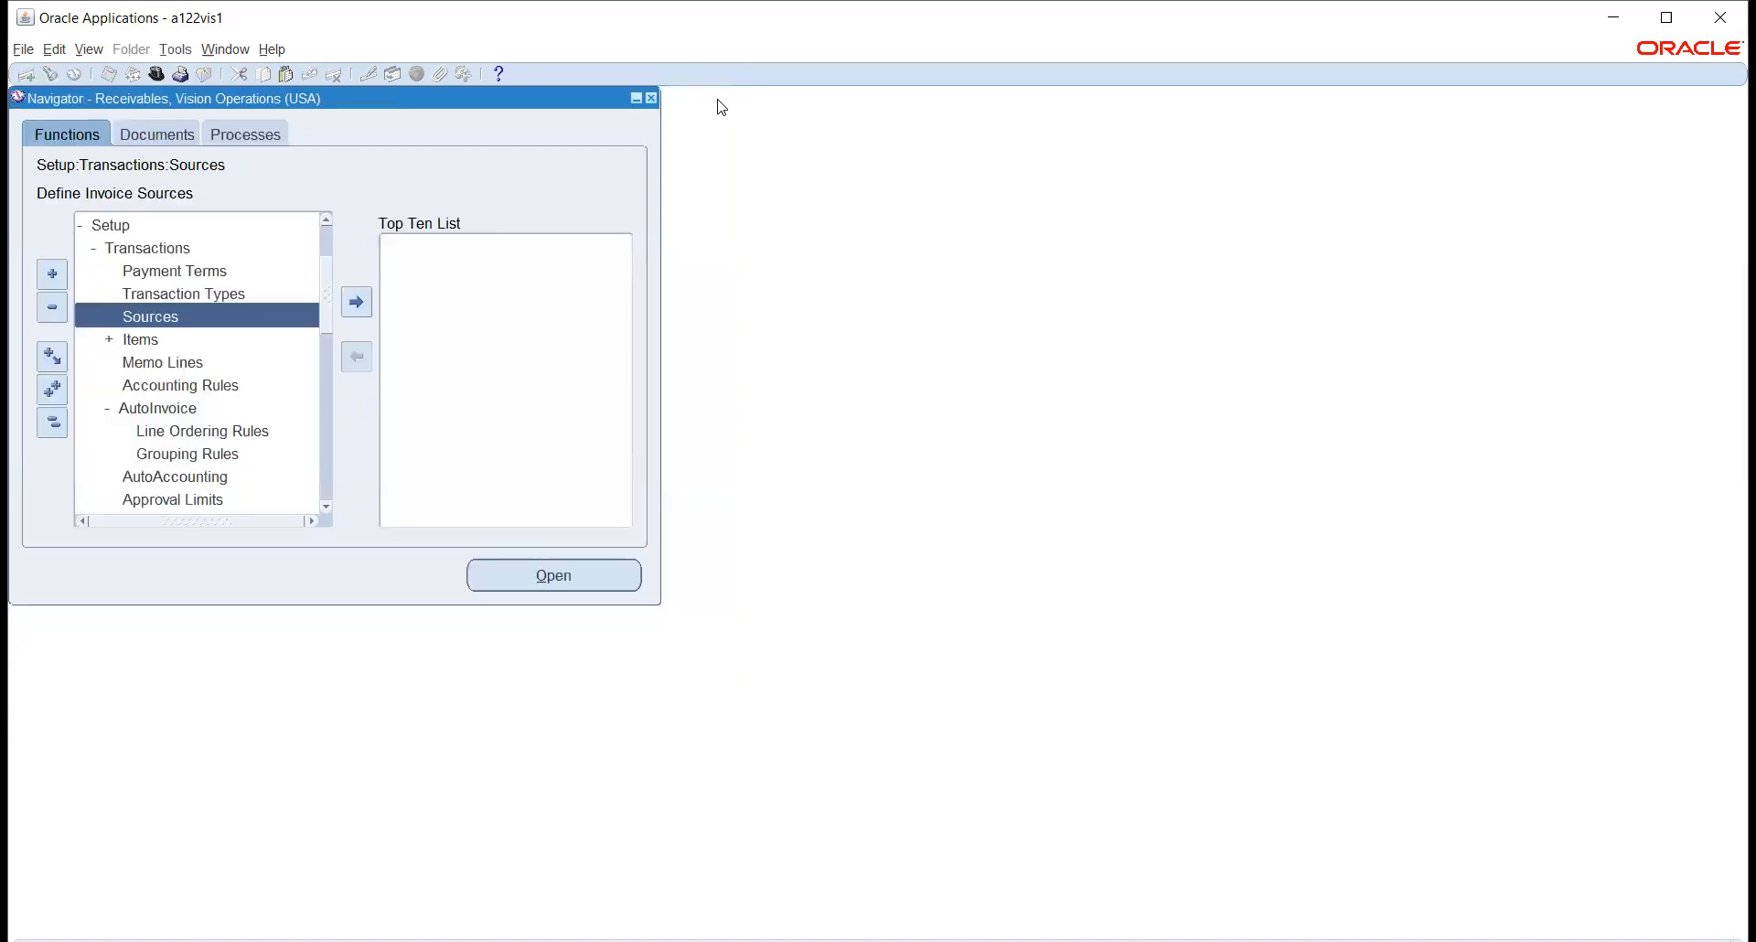
click(135, 361)
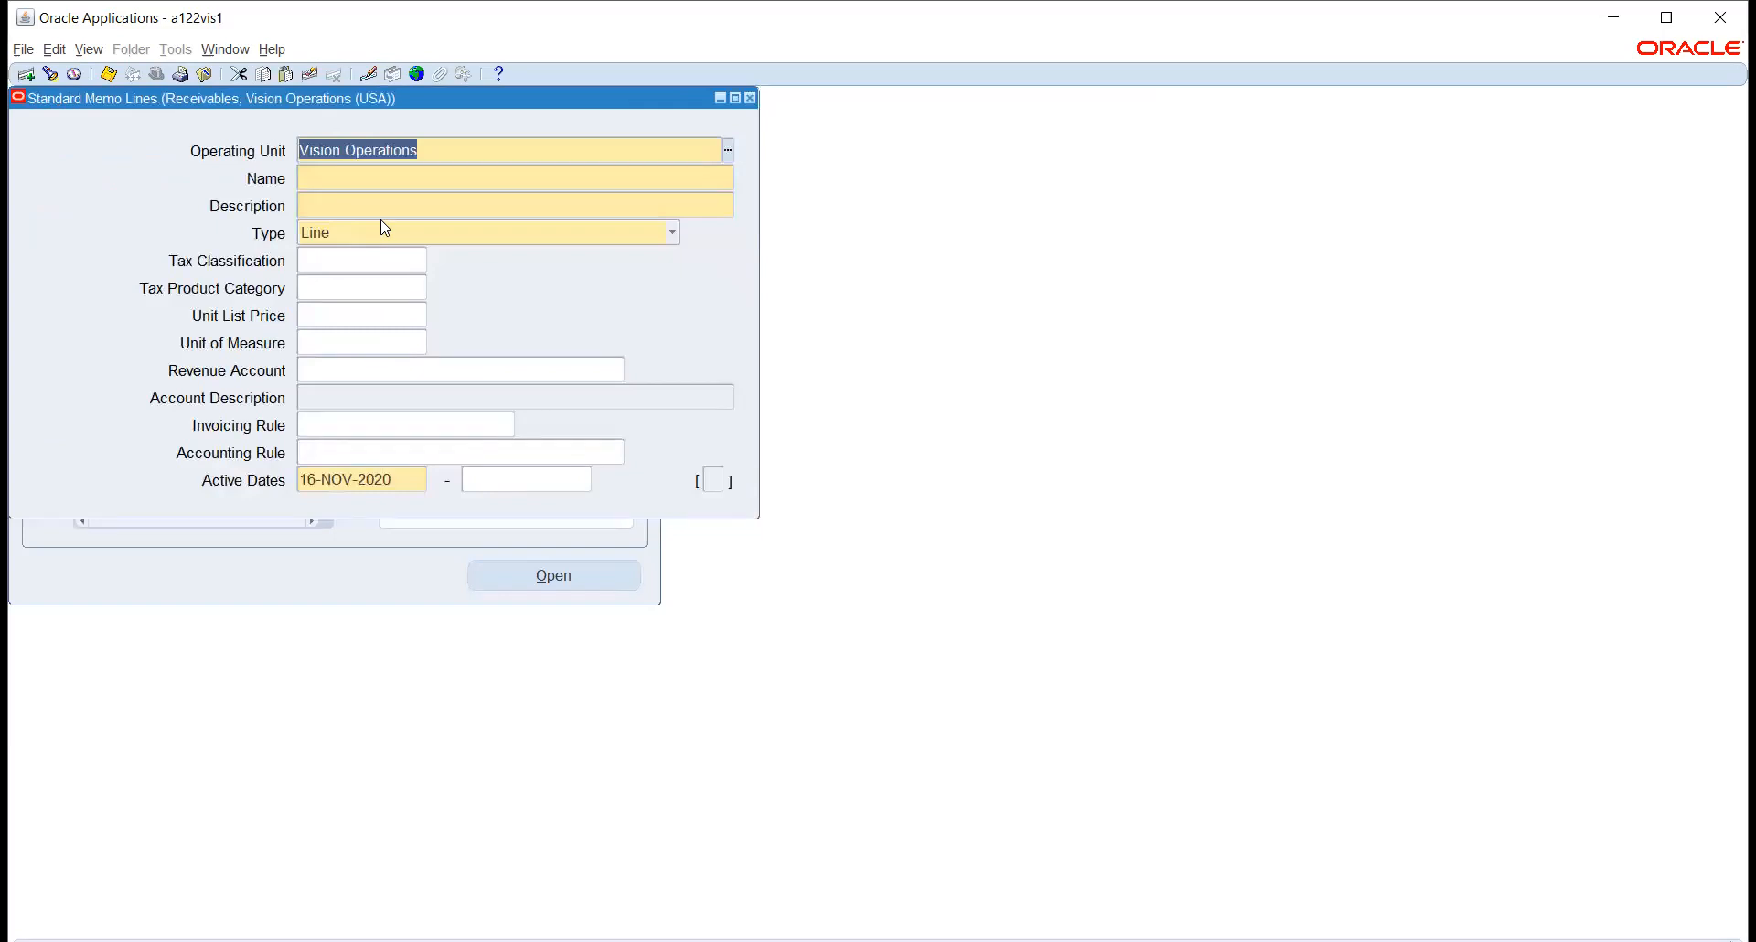
key(ctrl+F11)
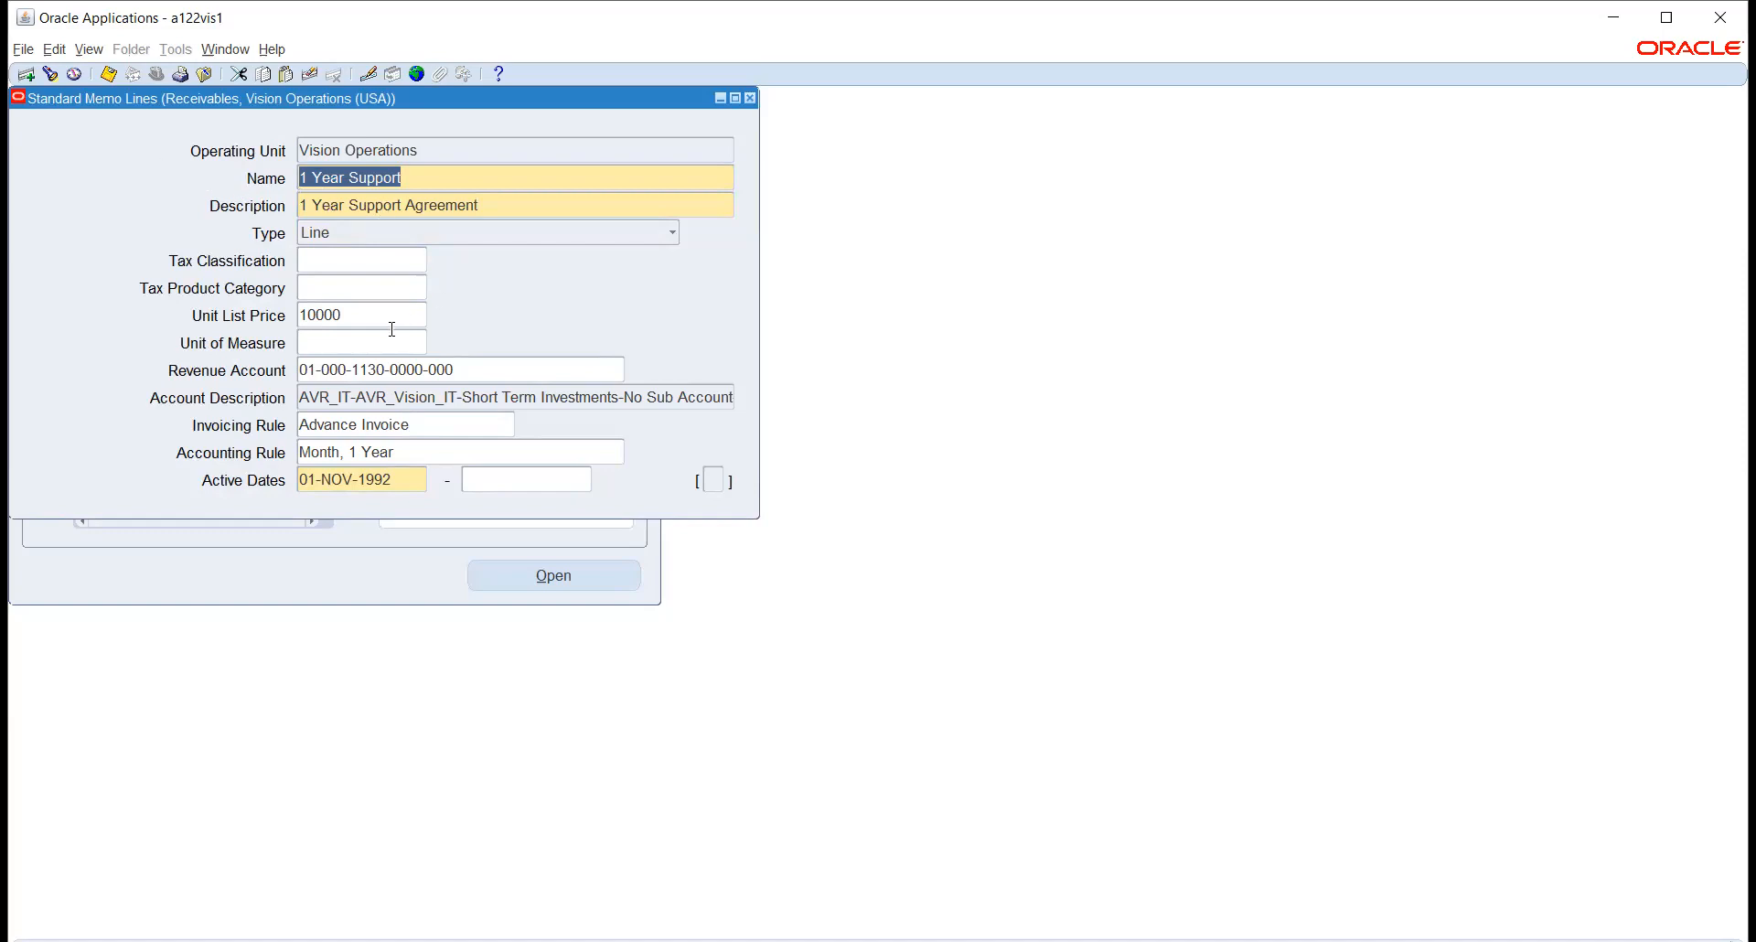
click(364, 319)
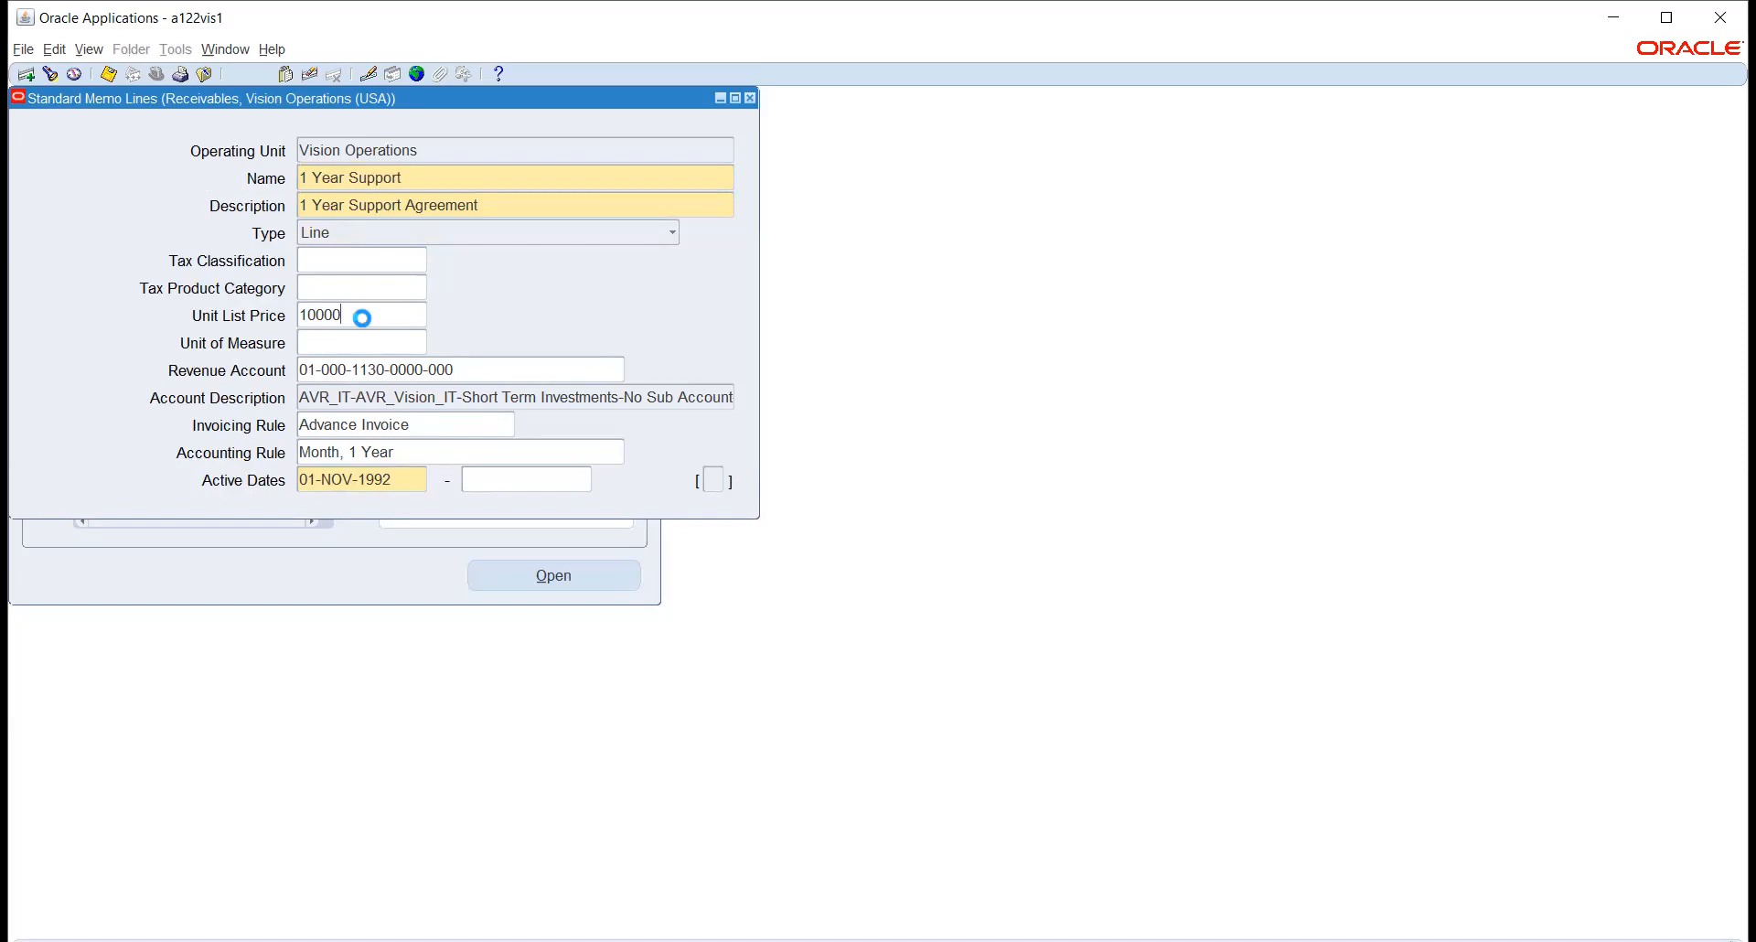
key(alt+Tab)
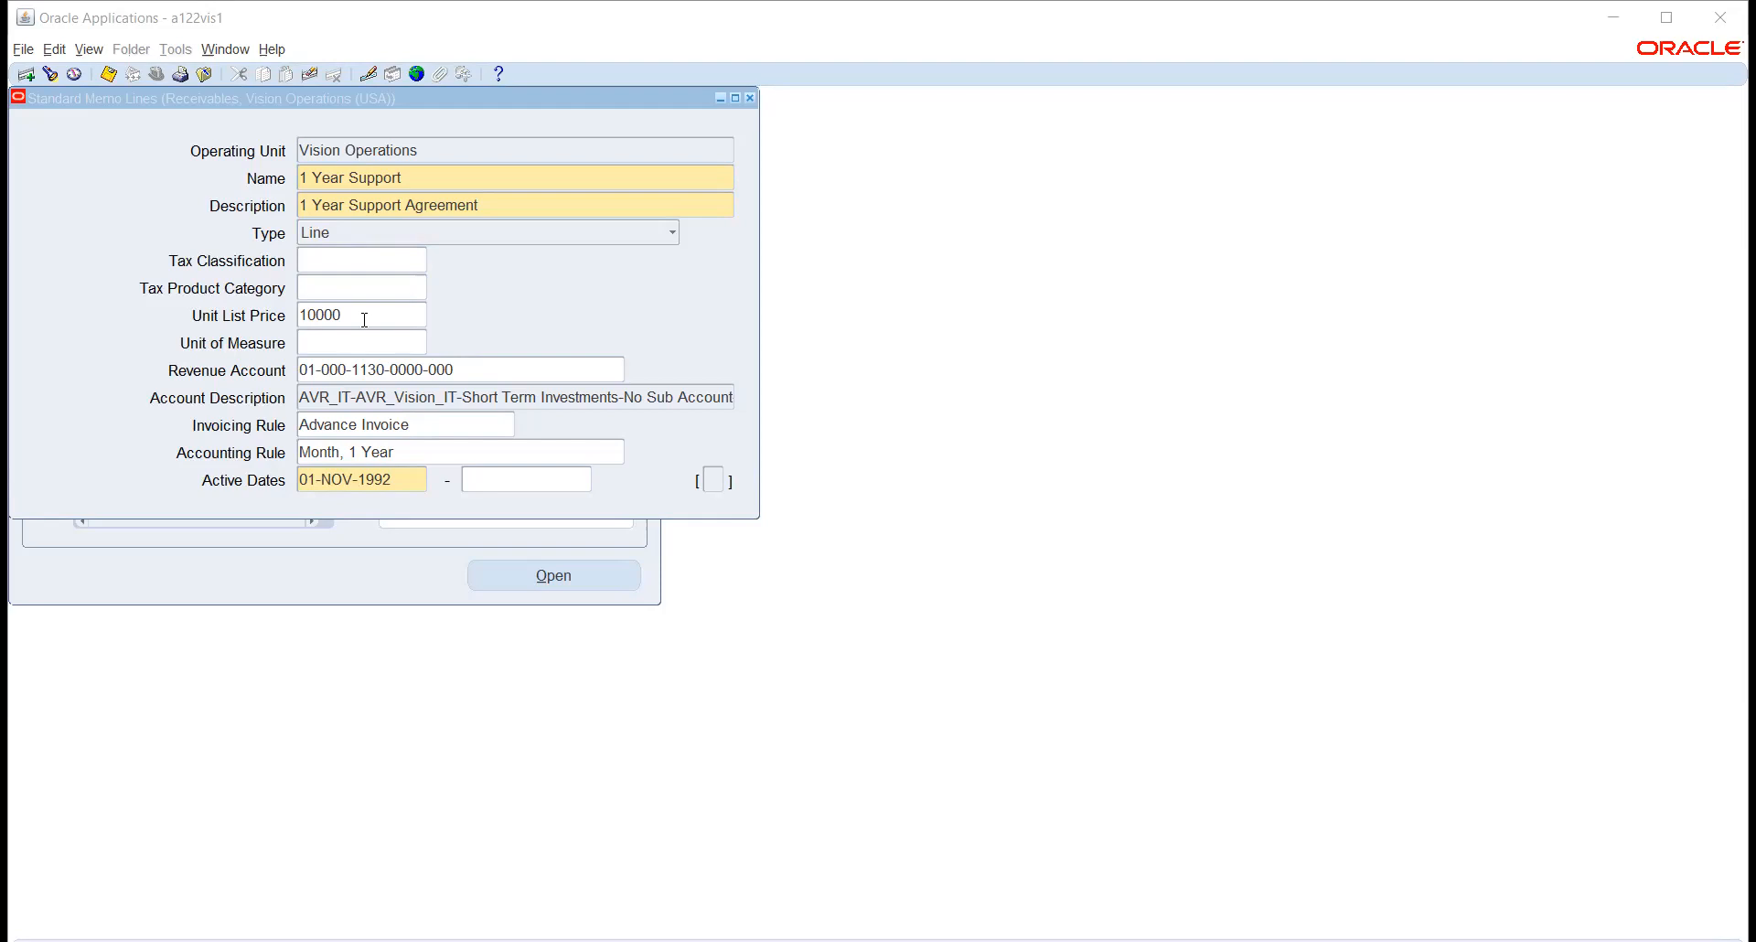
Inspect the memo line's Unit List Price, Revenue Account and Invoicing Rule, copy its Accounting Rule name, and close Standard Memo Lines.
double_click(364, 317)
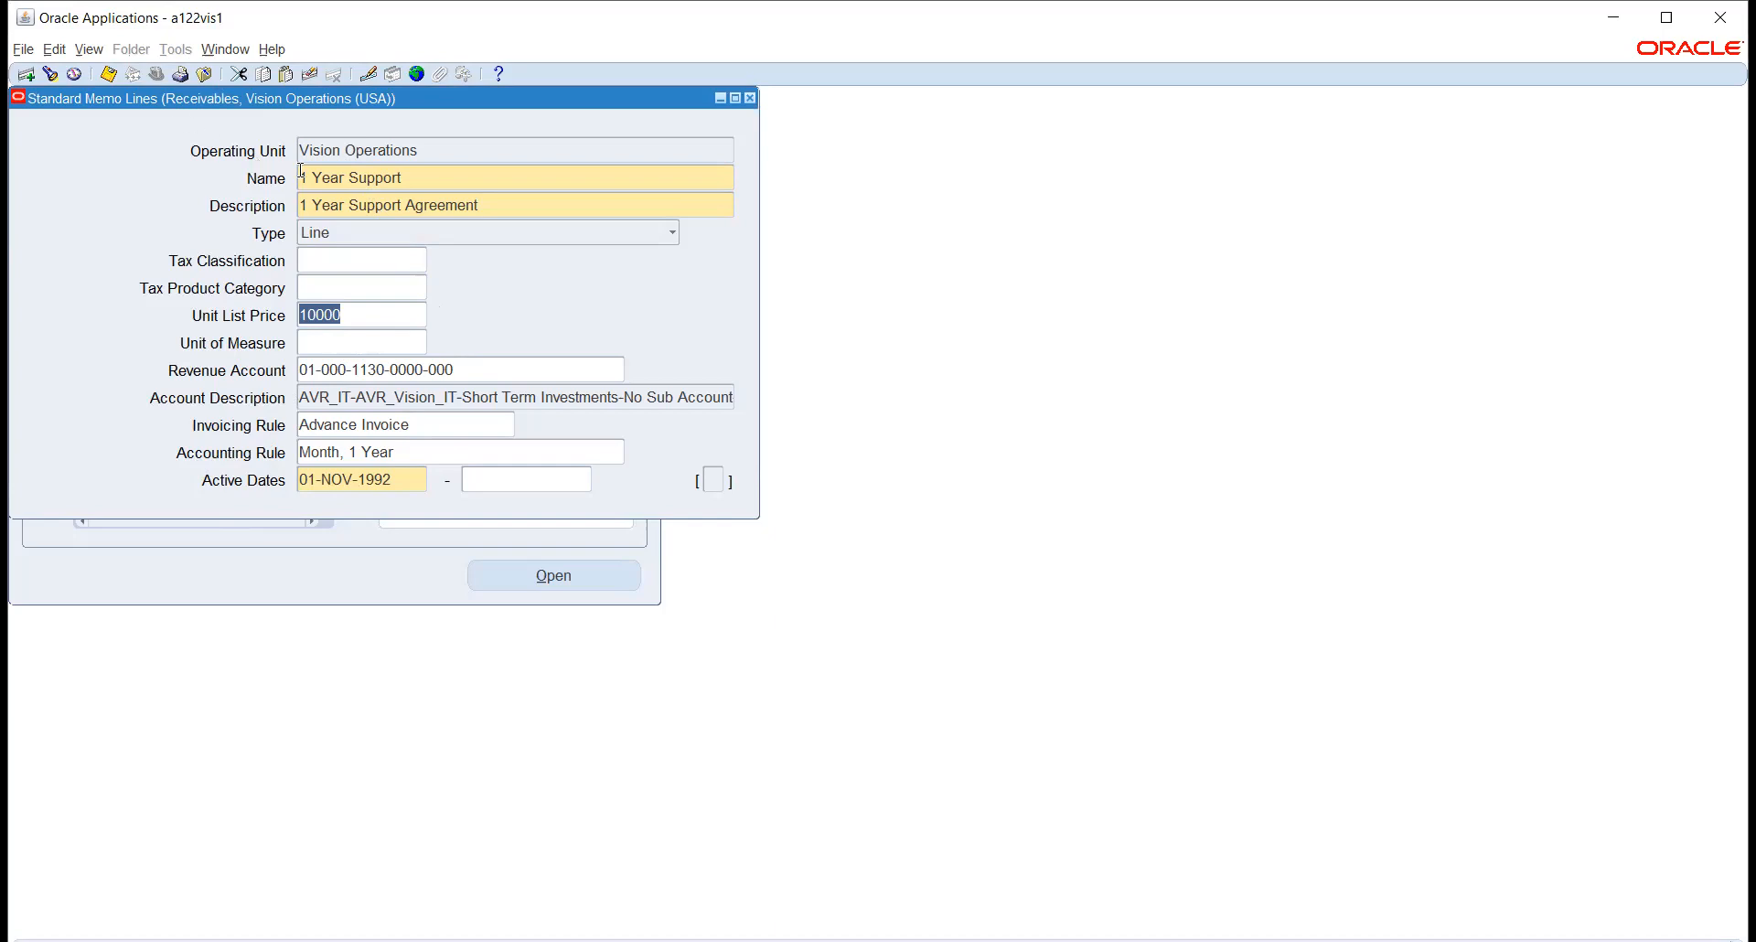
click(347, 367)
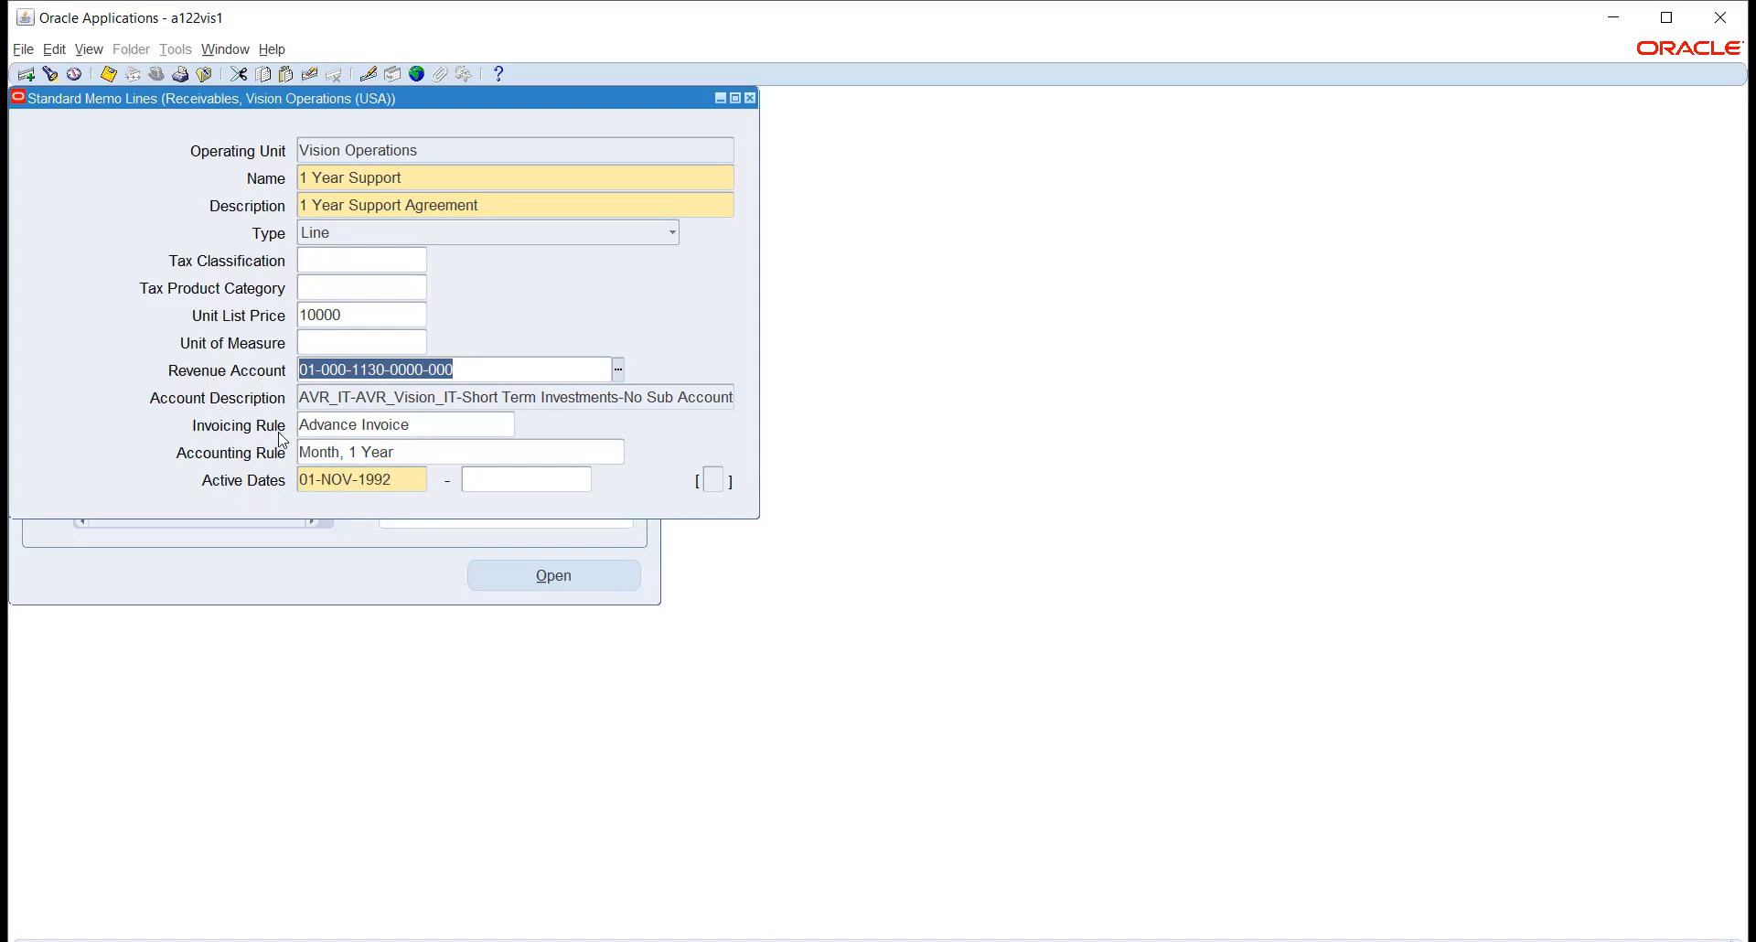
click(446, 429)
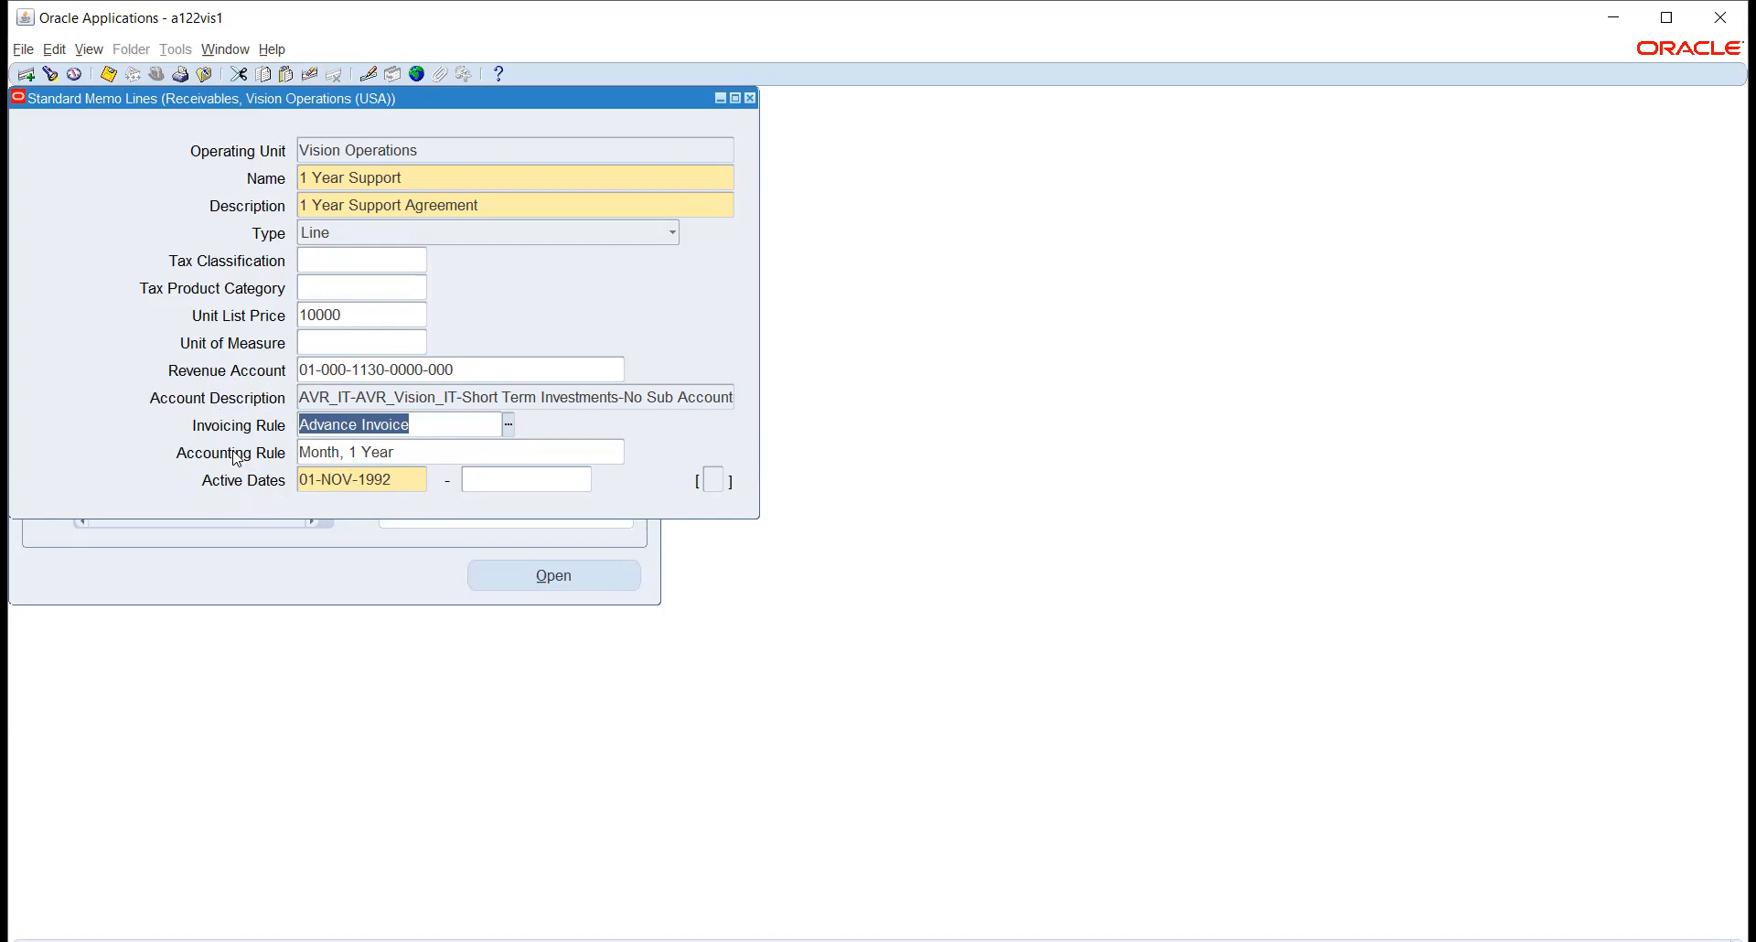
click(490, 449)
key(ctrl+c)
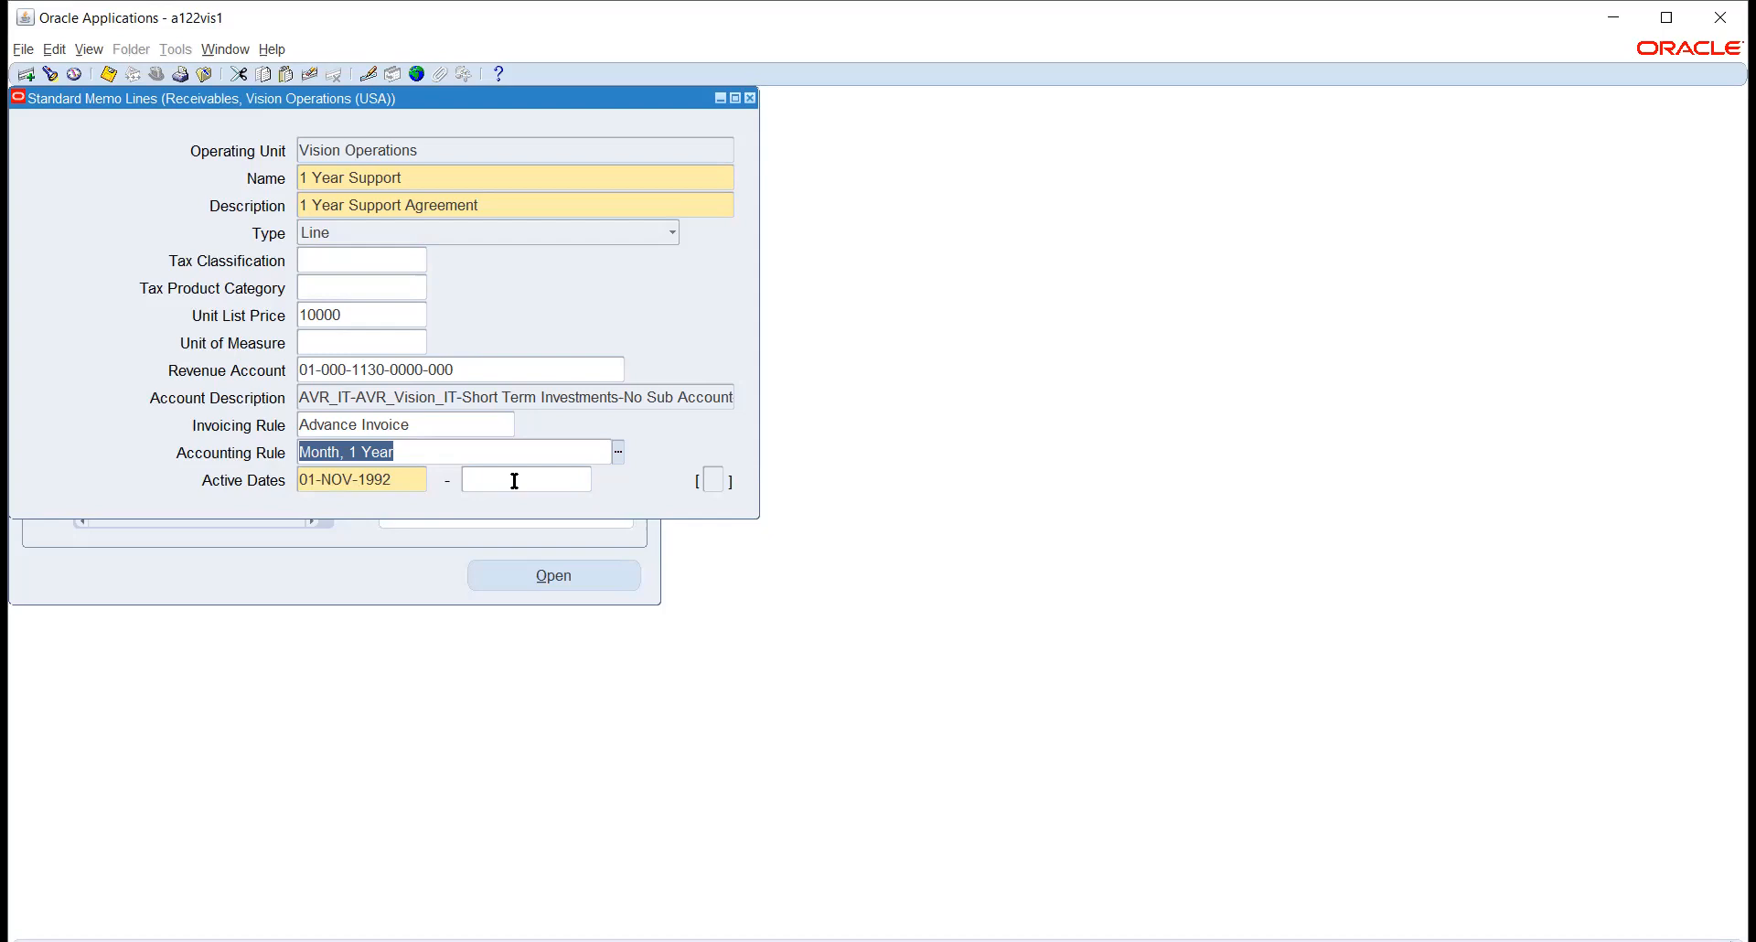
click(749, 98)
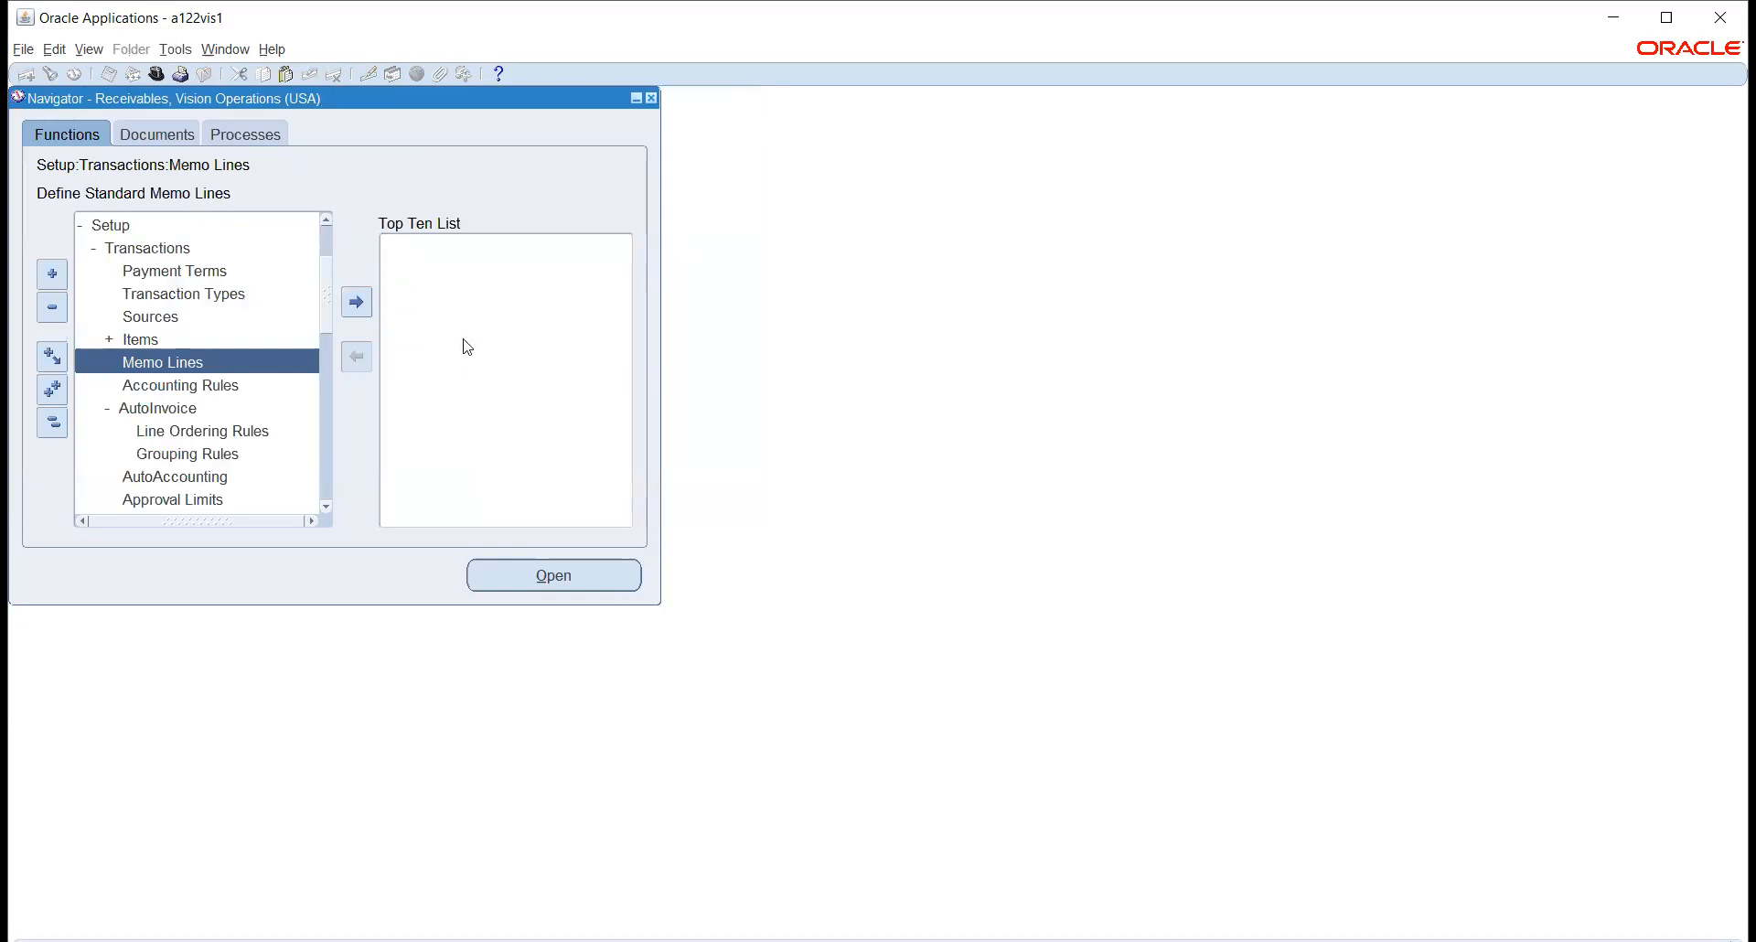
Open the Accounting Rules setup and query the rule named Month, 1 Year.
click(166, 386)
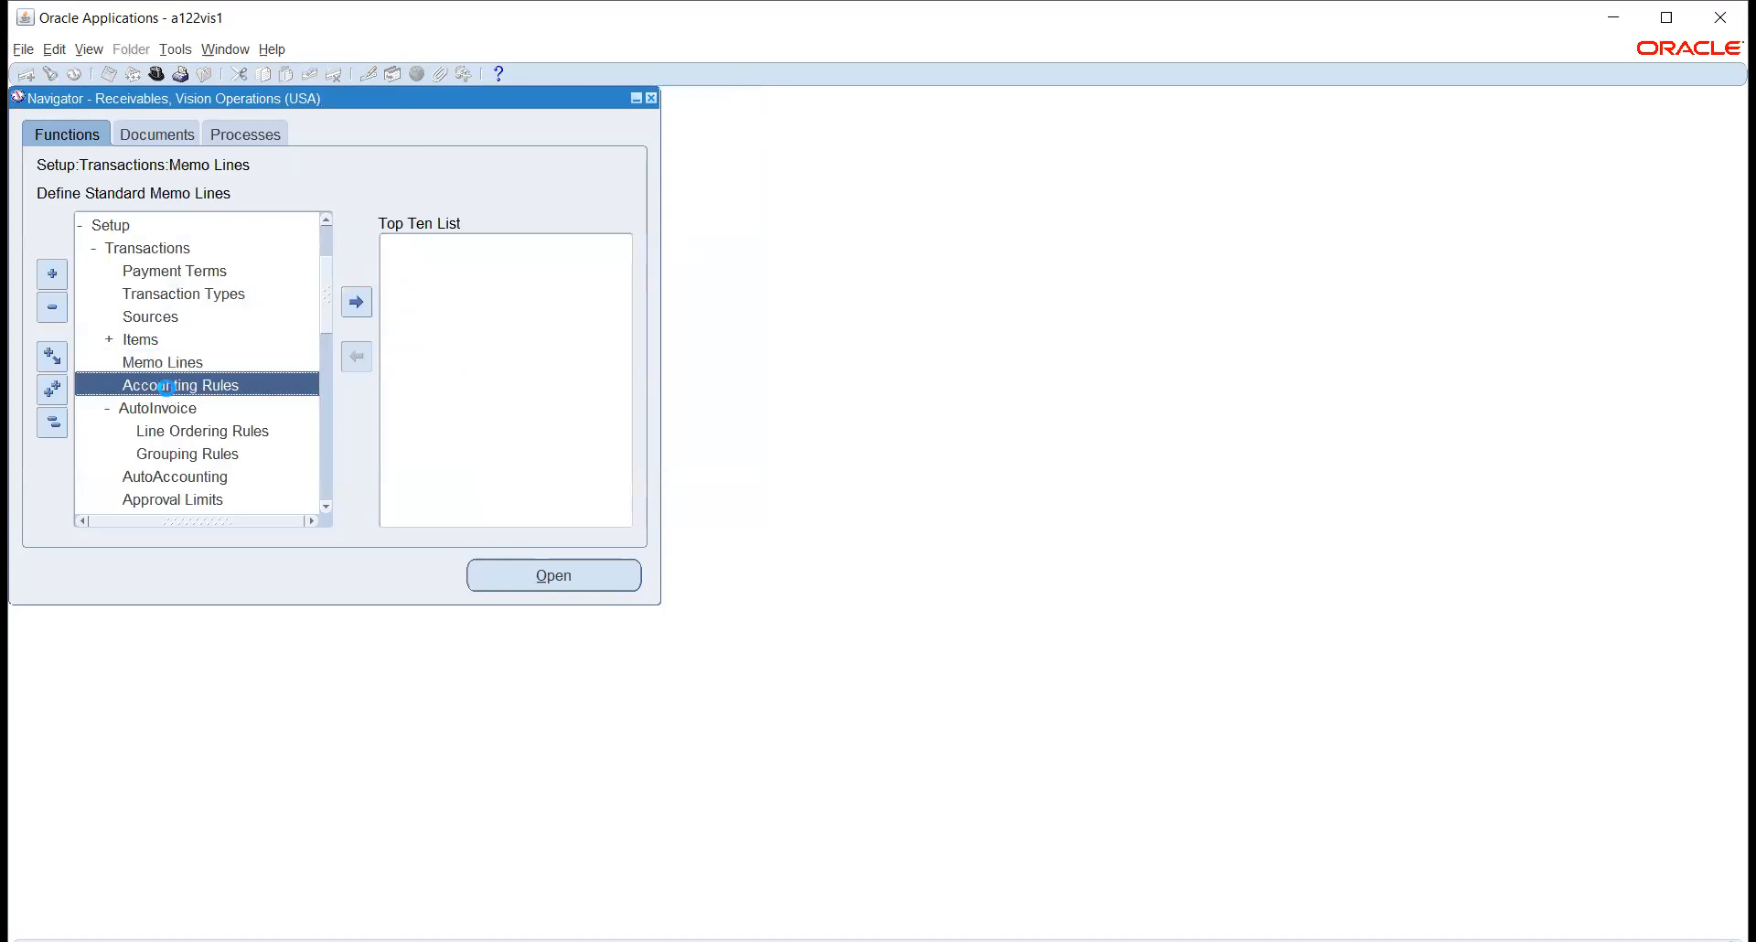
double_click(165, 386)
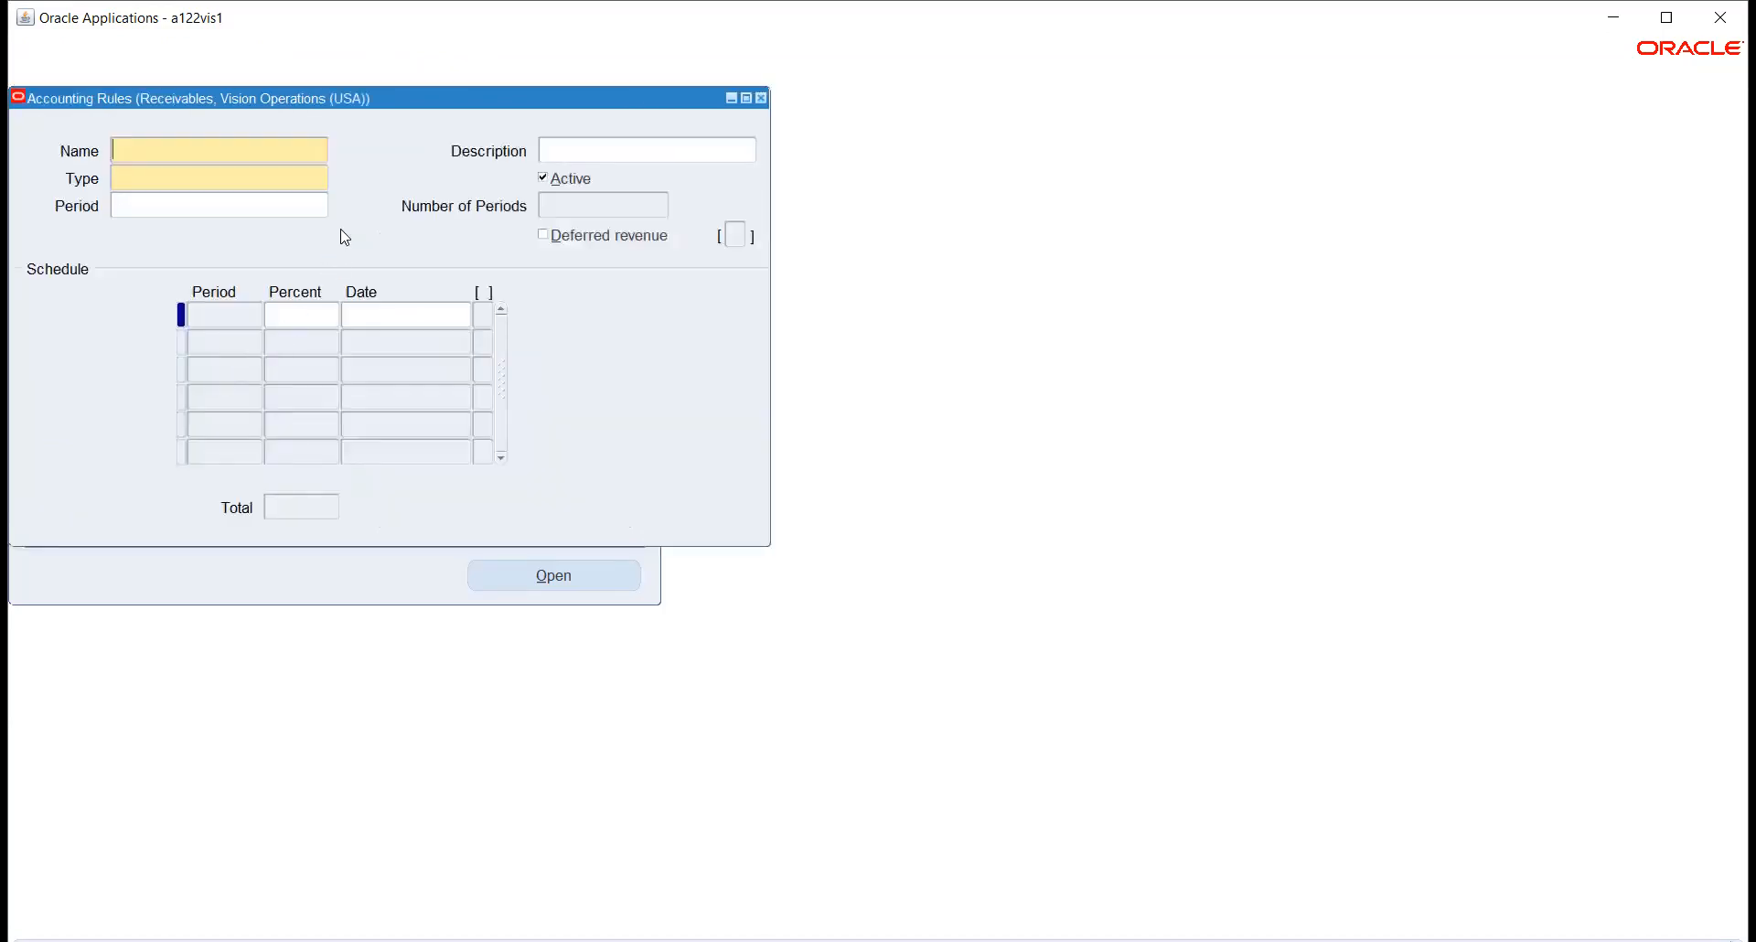
key(F11)
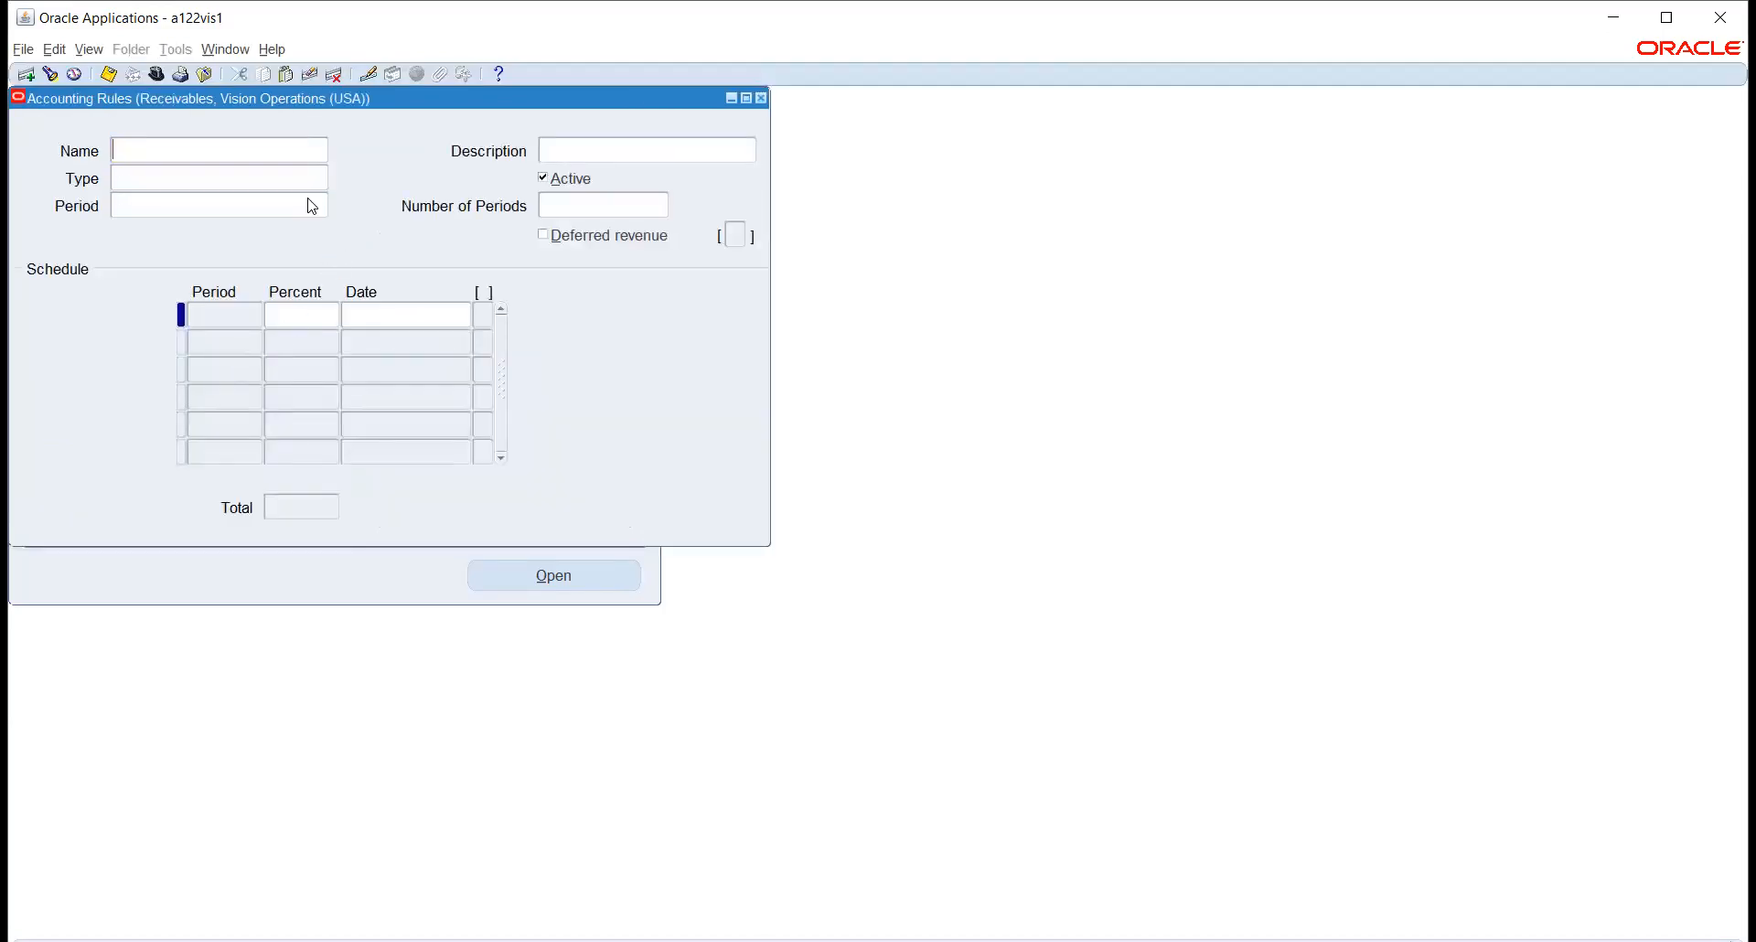
key(ctrl+v)
key(ctrl+F11)
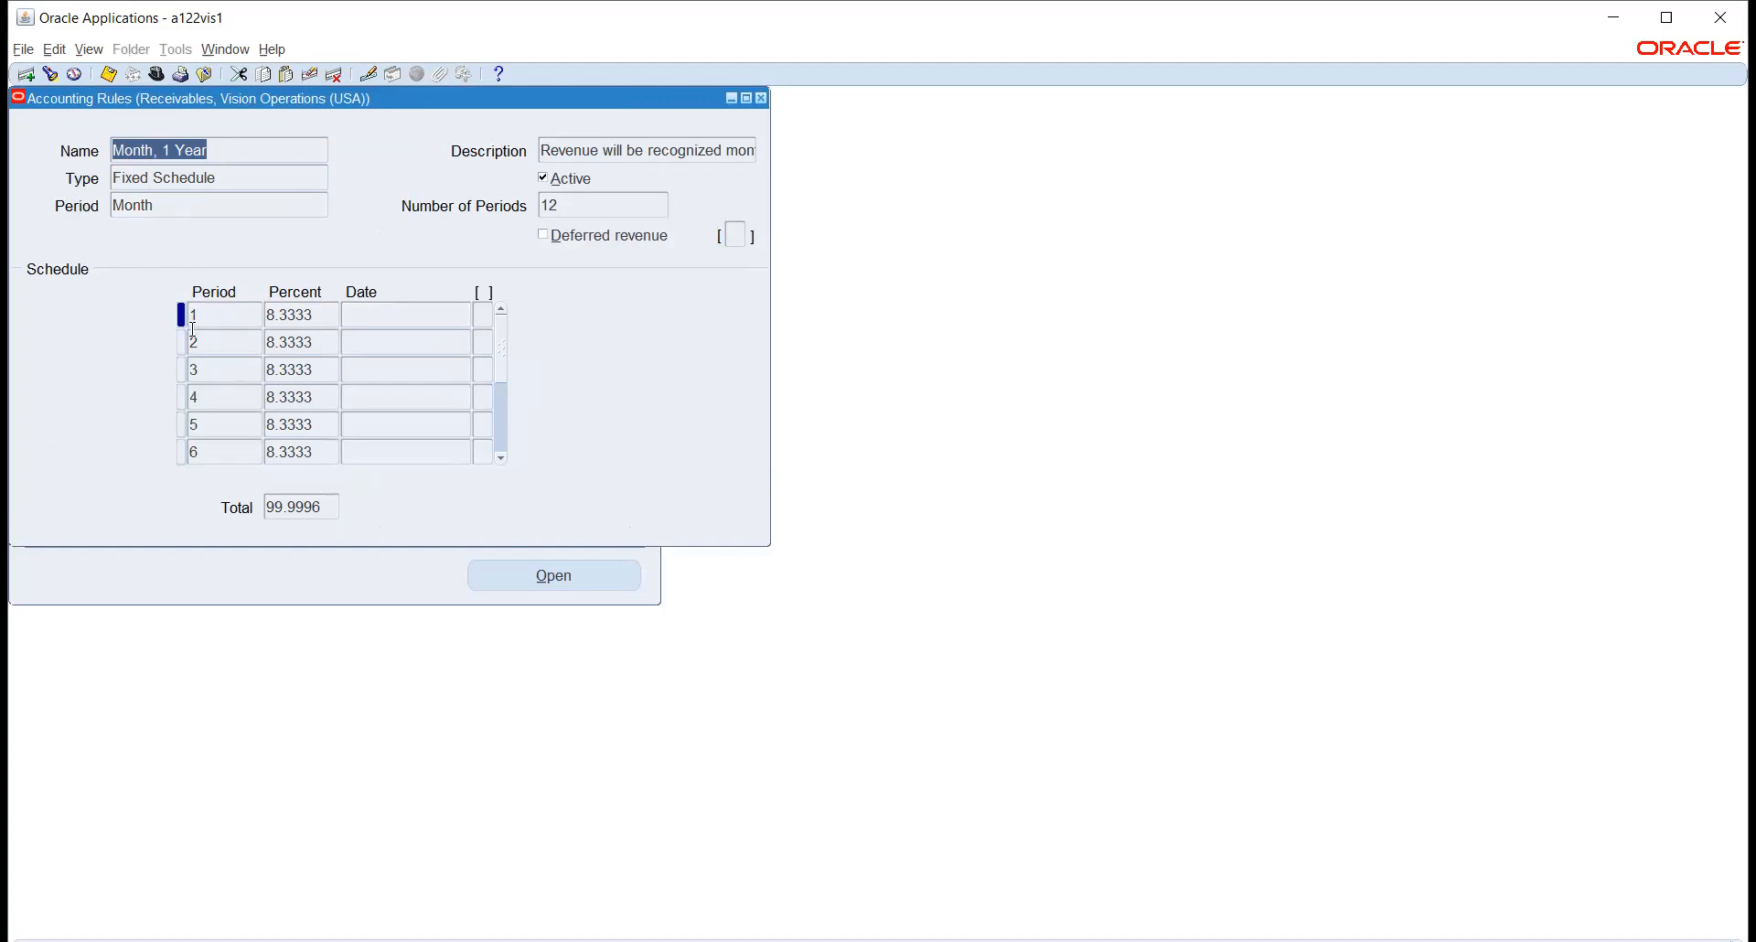
Review all periods in the schedule of the Month, 1 Year rule, dismiss the notice, and close Accounting Rules.
scroll(242, 341, down, 1)
scroll(244, 321, down, 3)
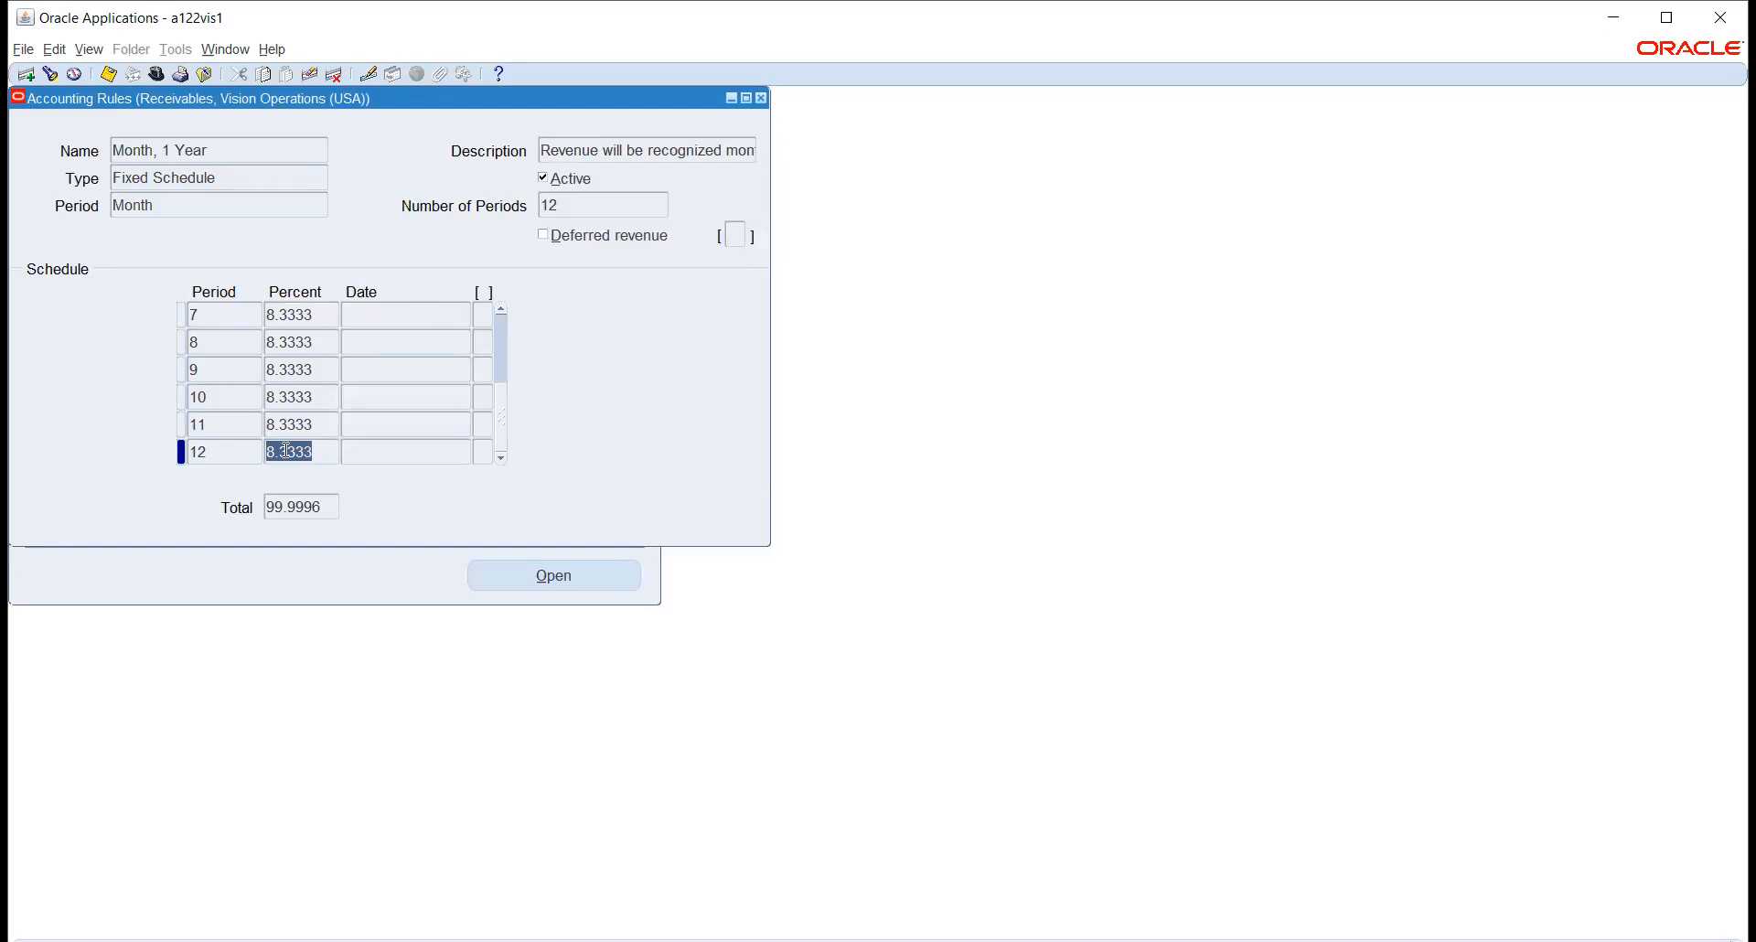
scroll(285, 450, up, 2)
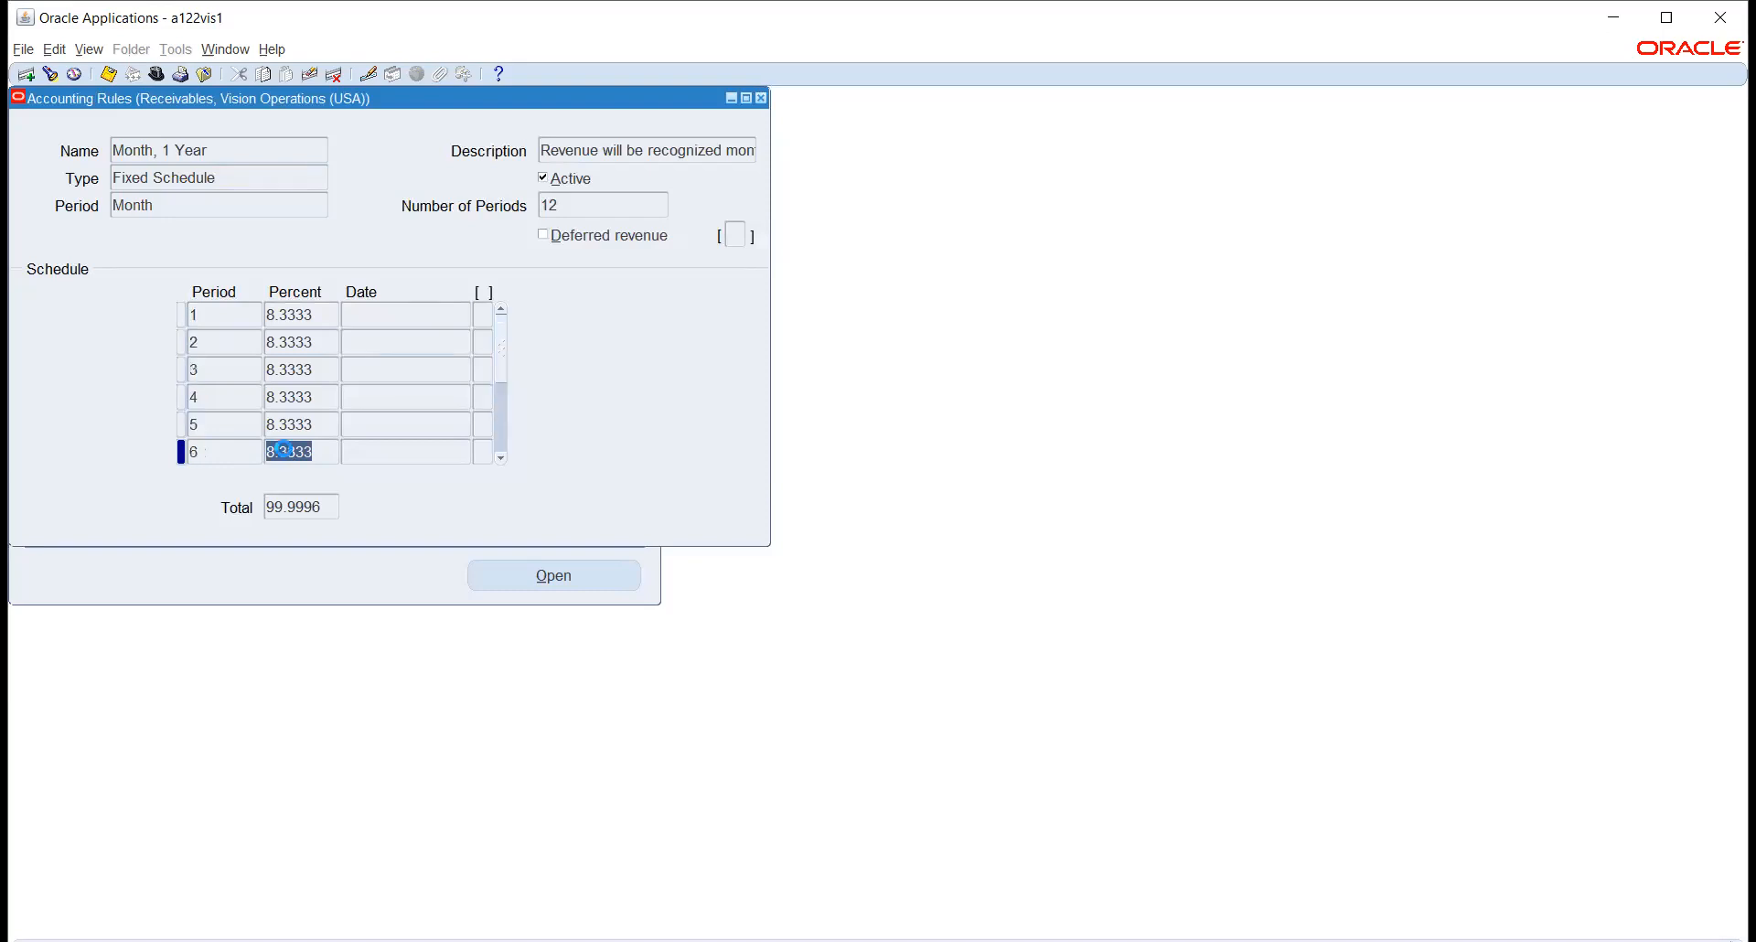
scroll(285, 450, up, 6)
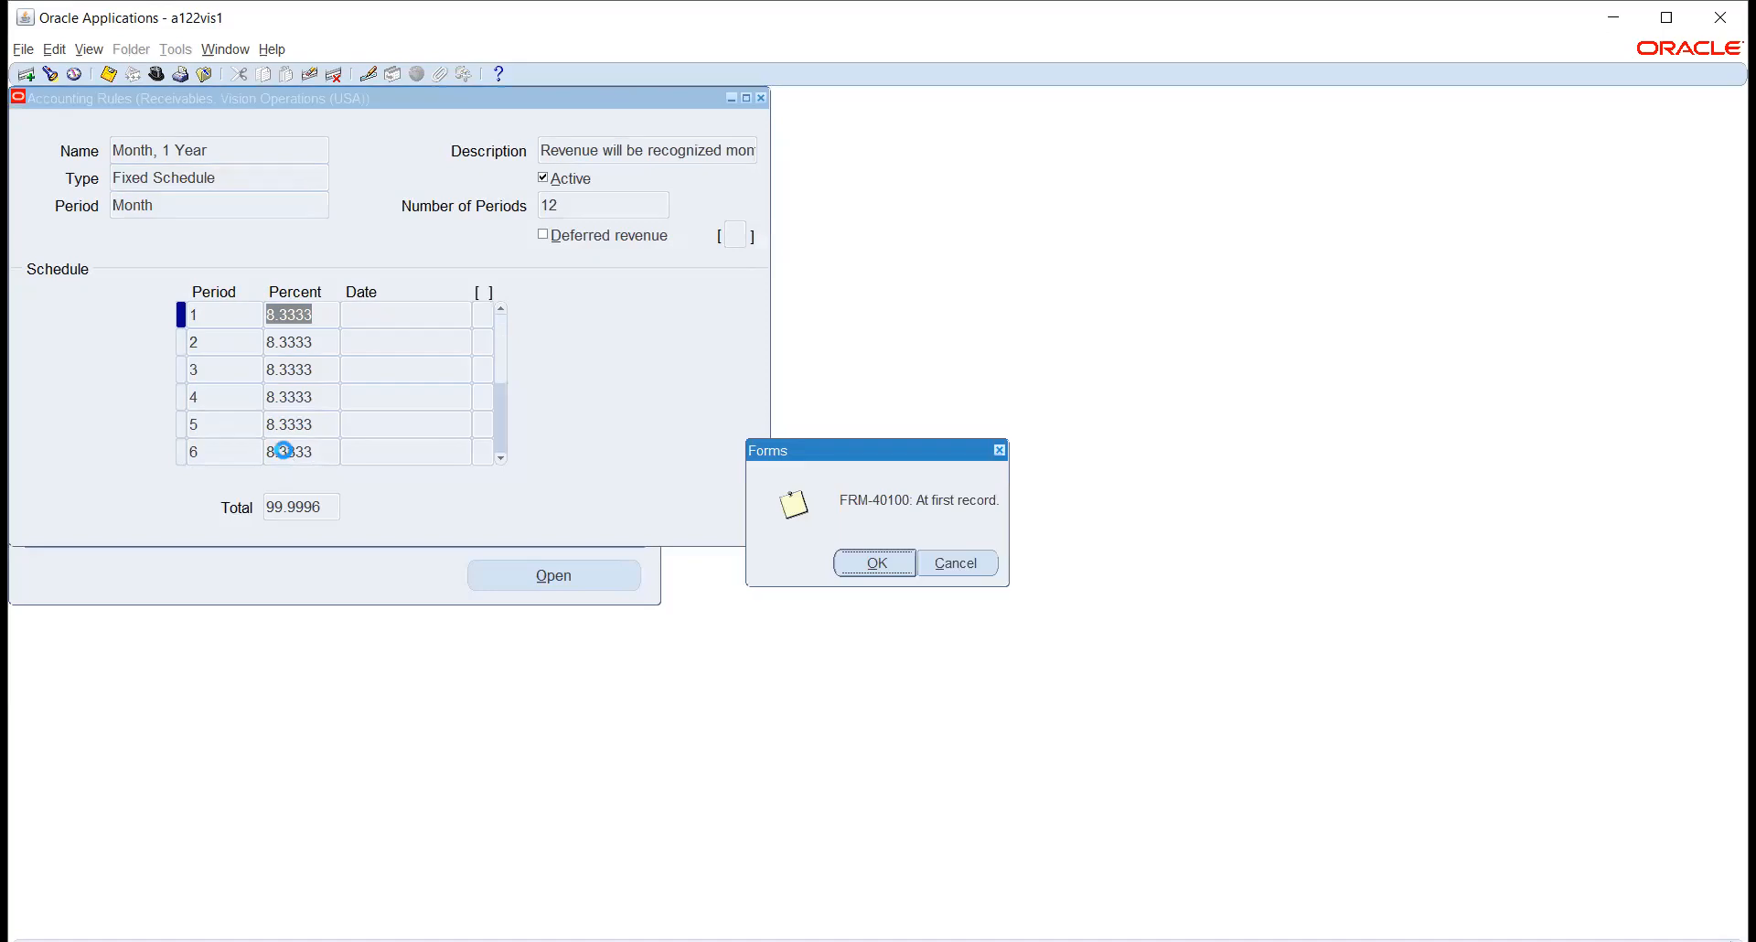
click(876, 565)
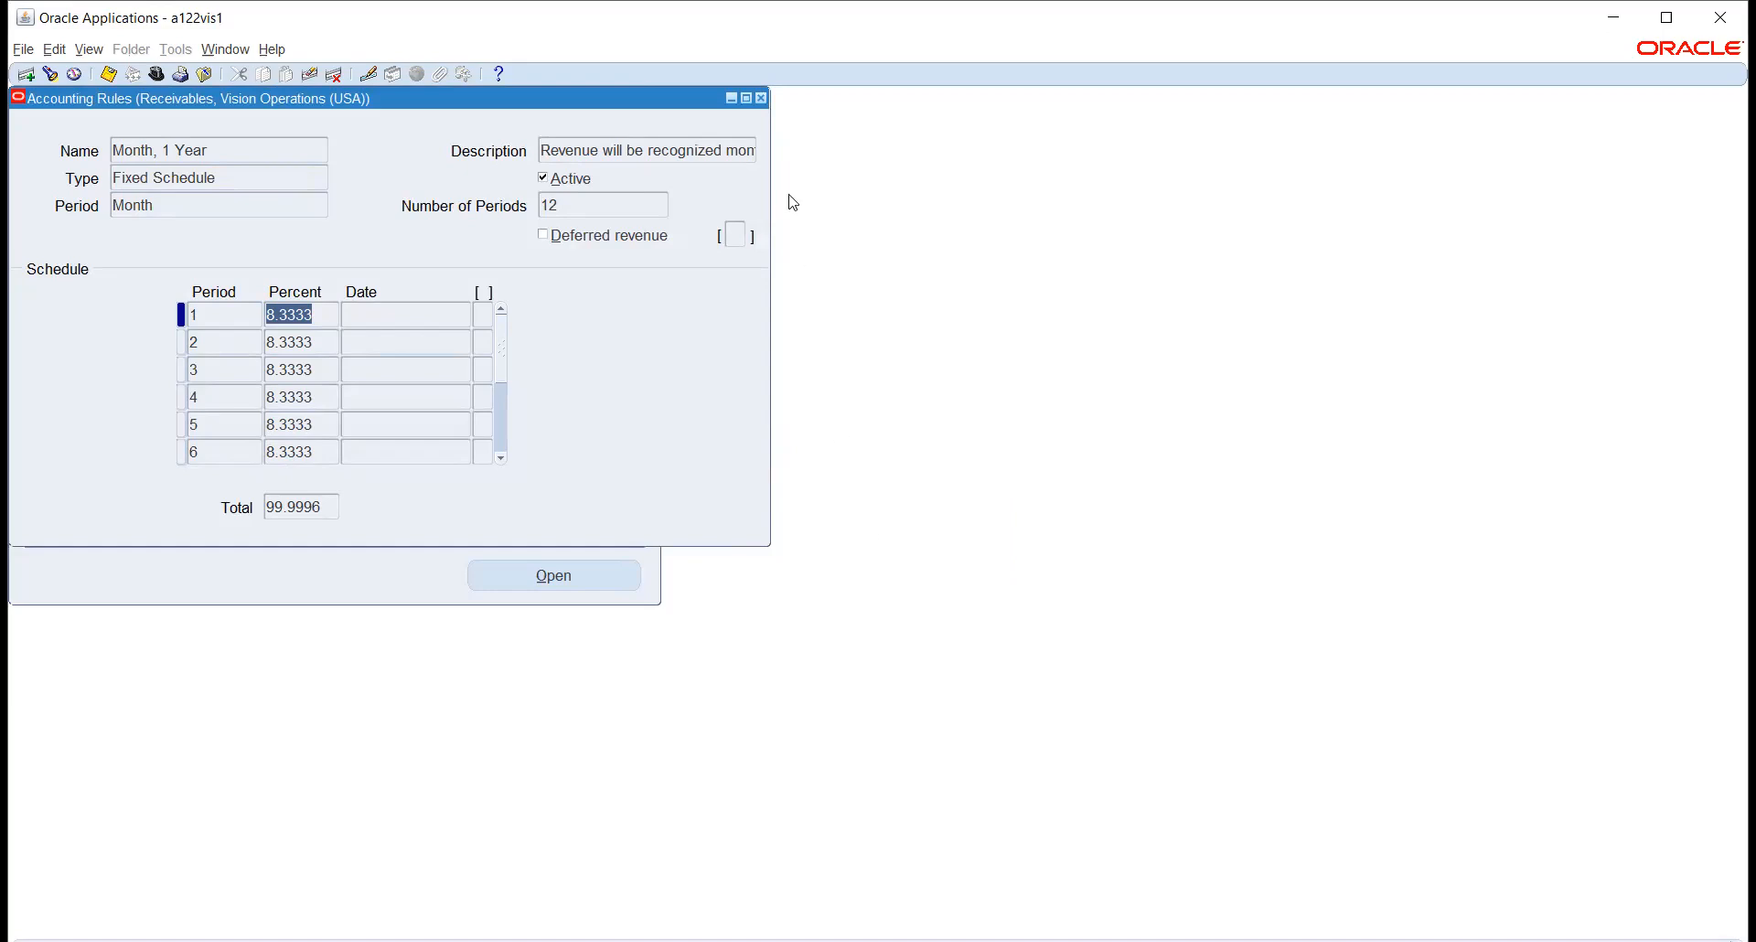
click(760, 100)
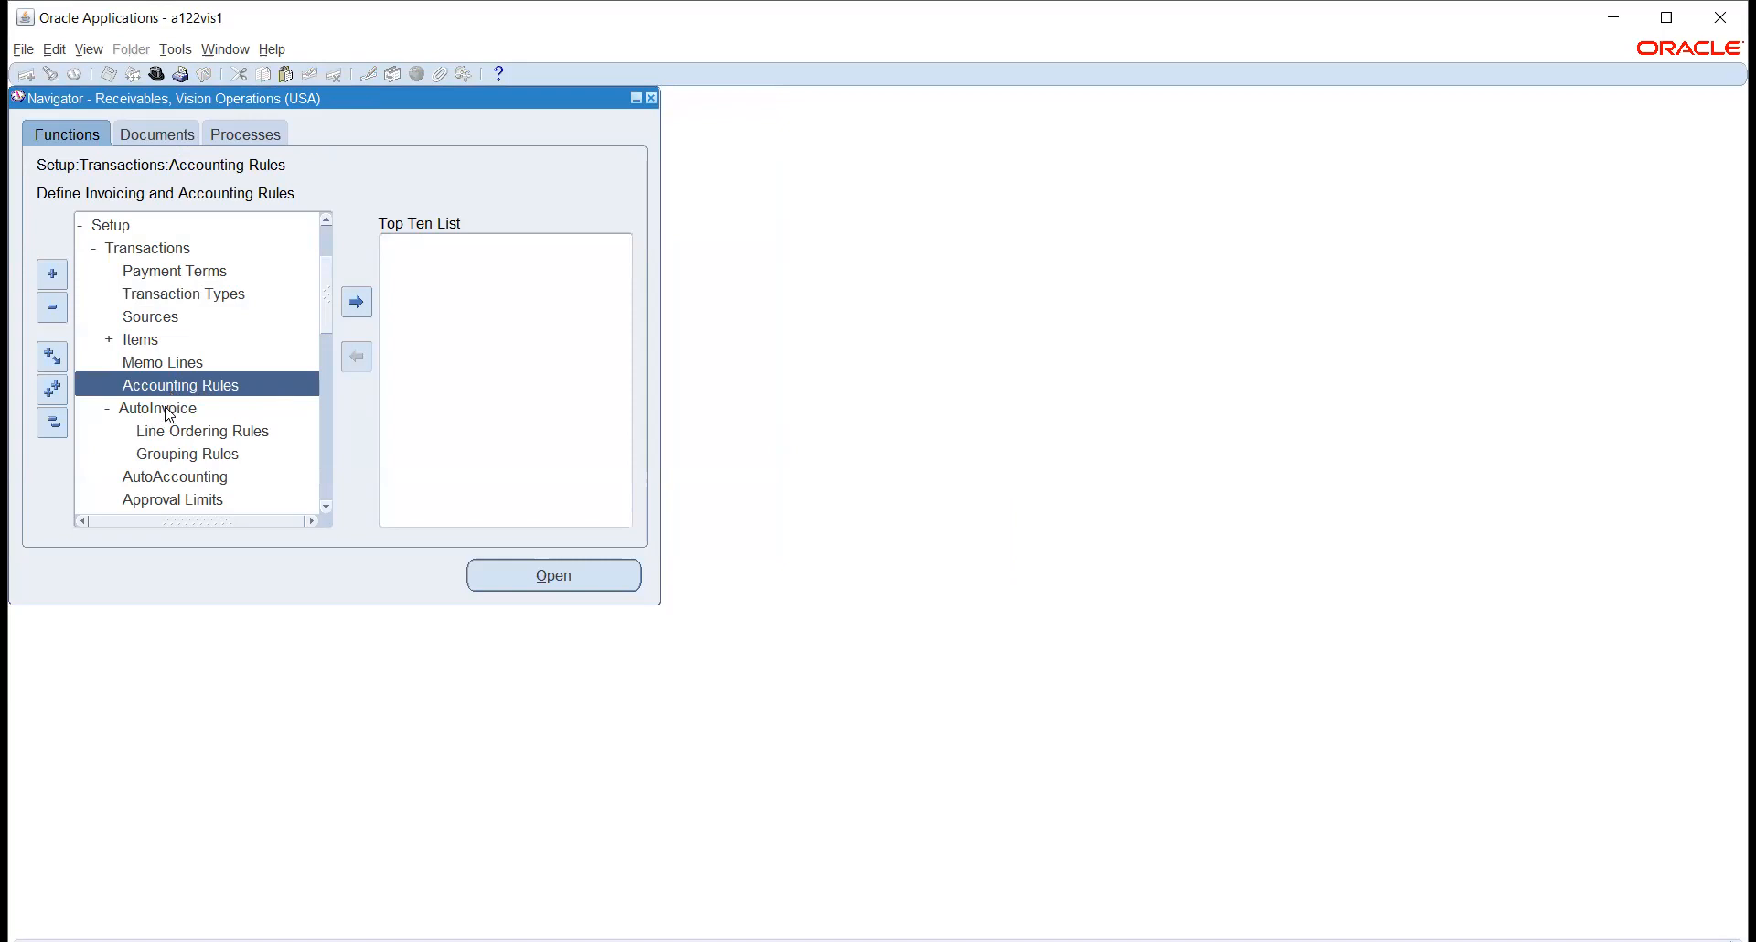
Open the Payment Terms setup, query all terms and move to the term 1%2NET10.
click(147, 272)
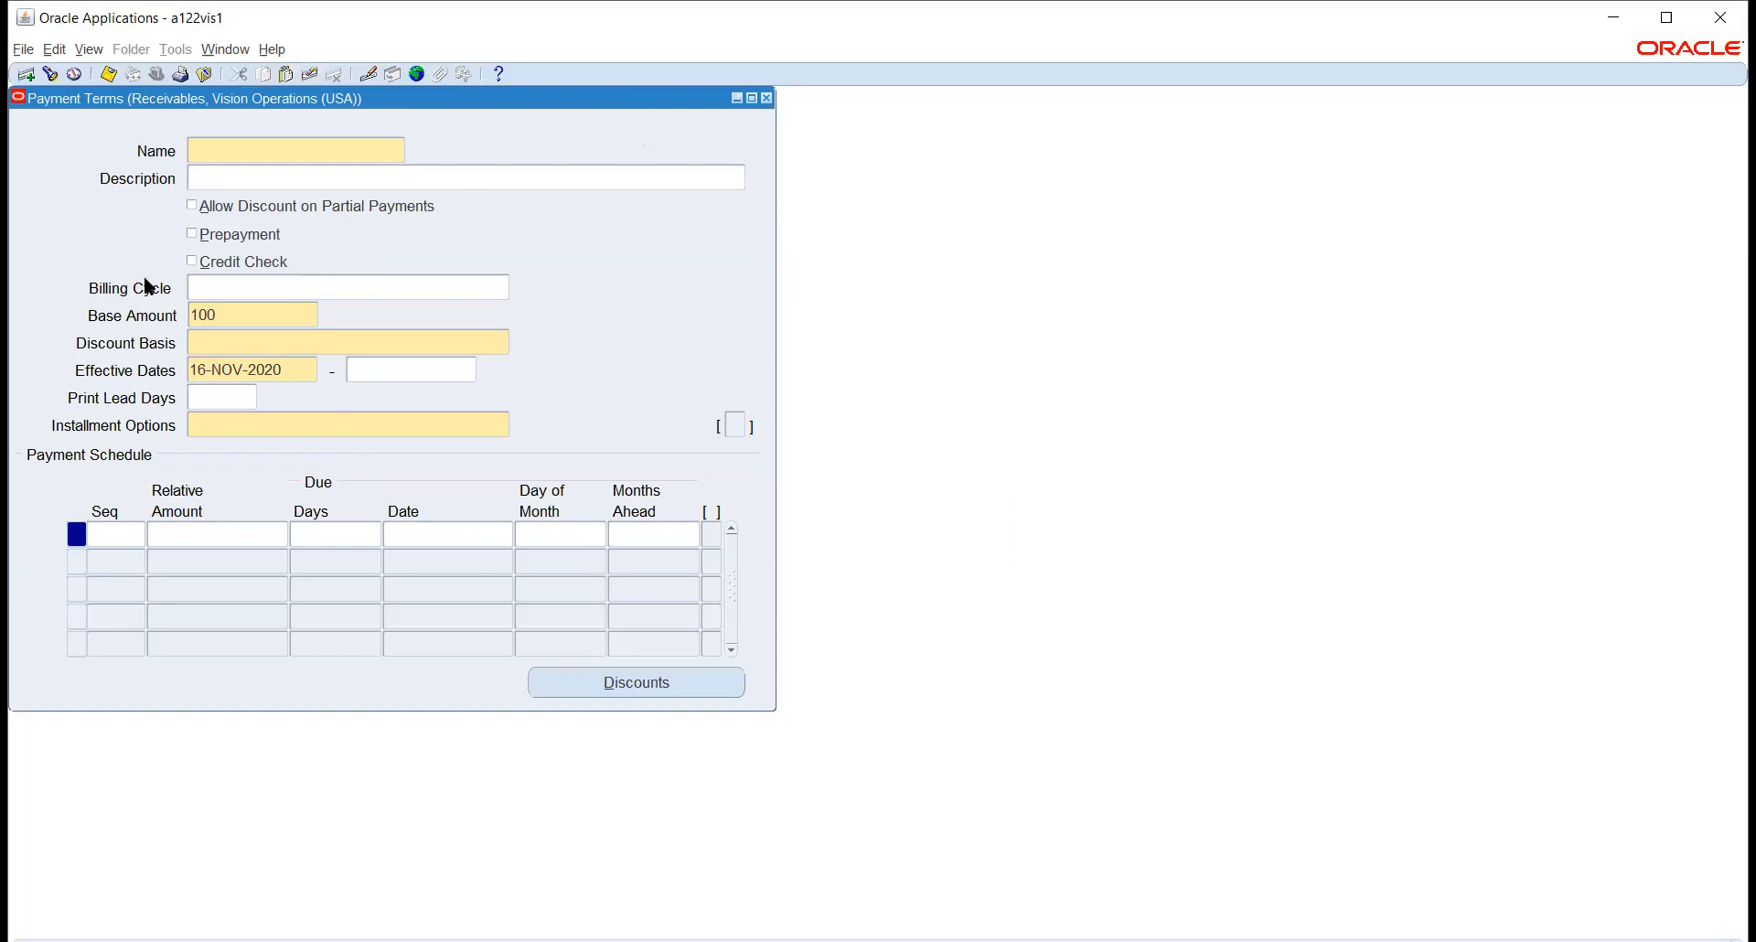
key(ctrl+F11)
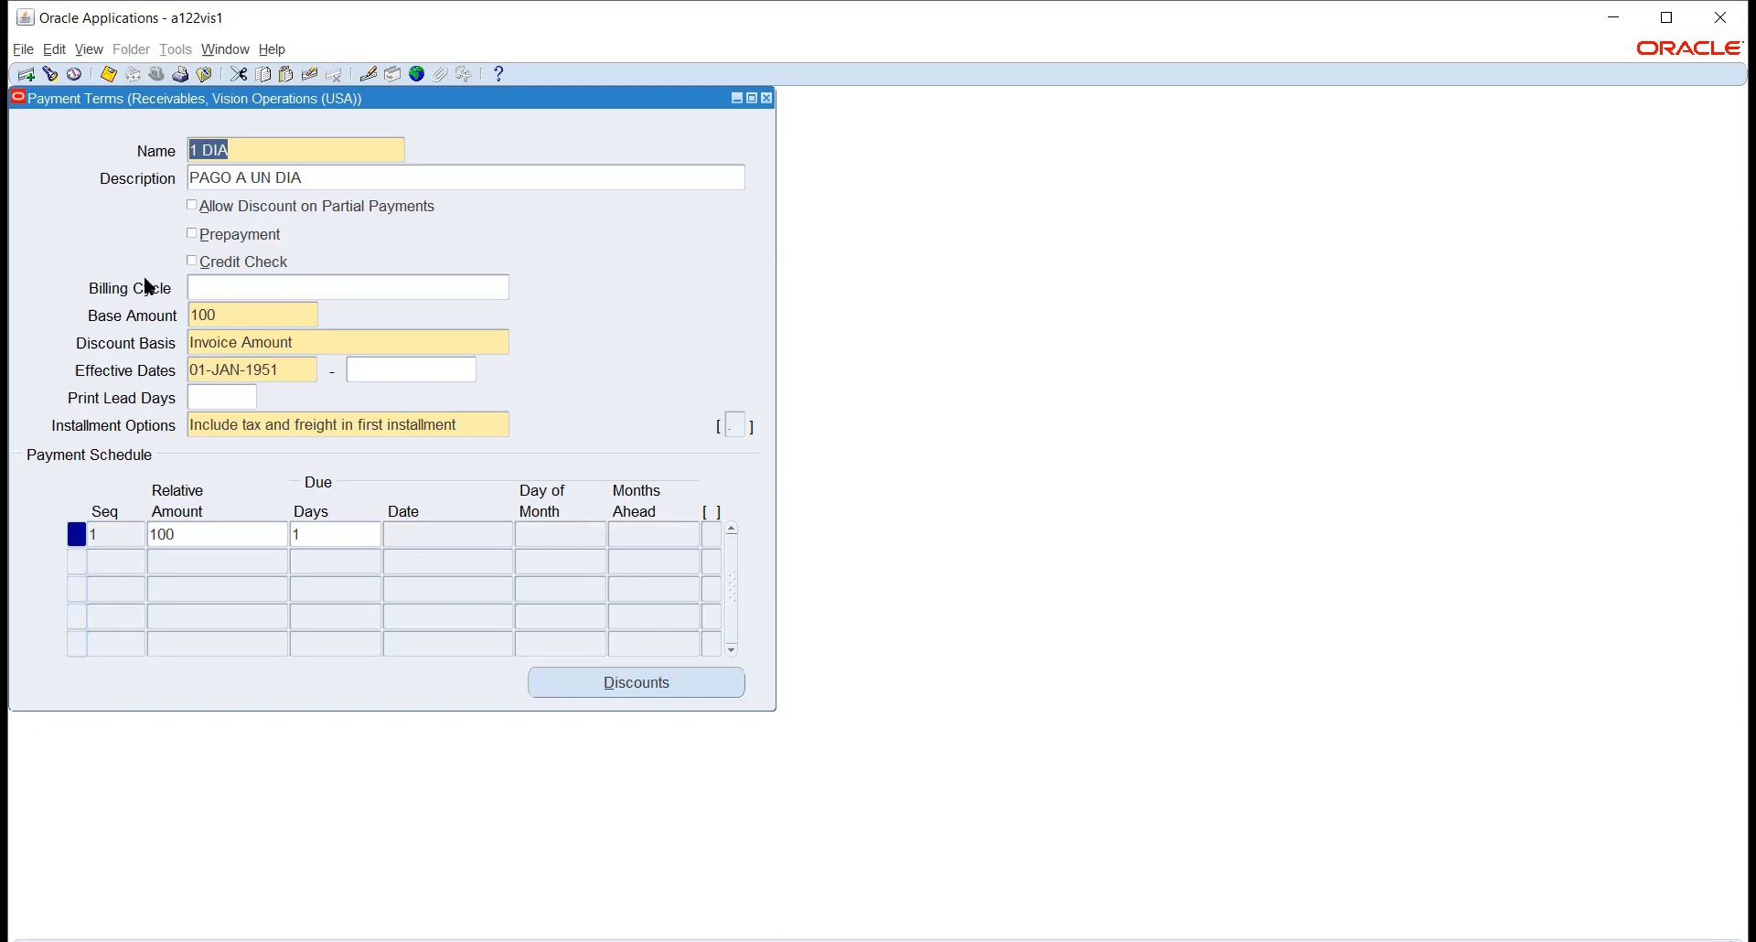
key(Down)
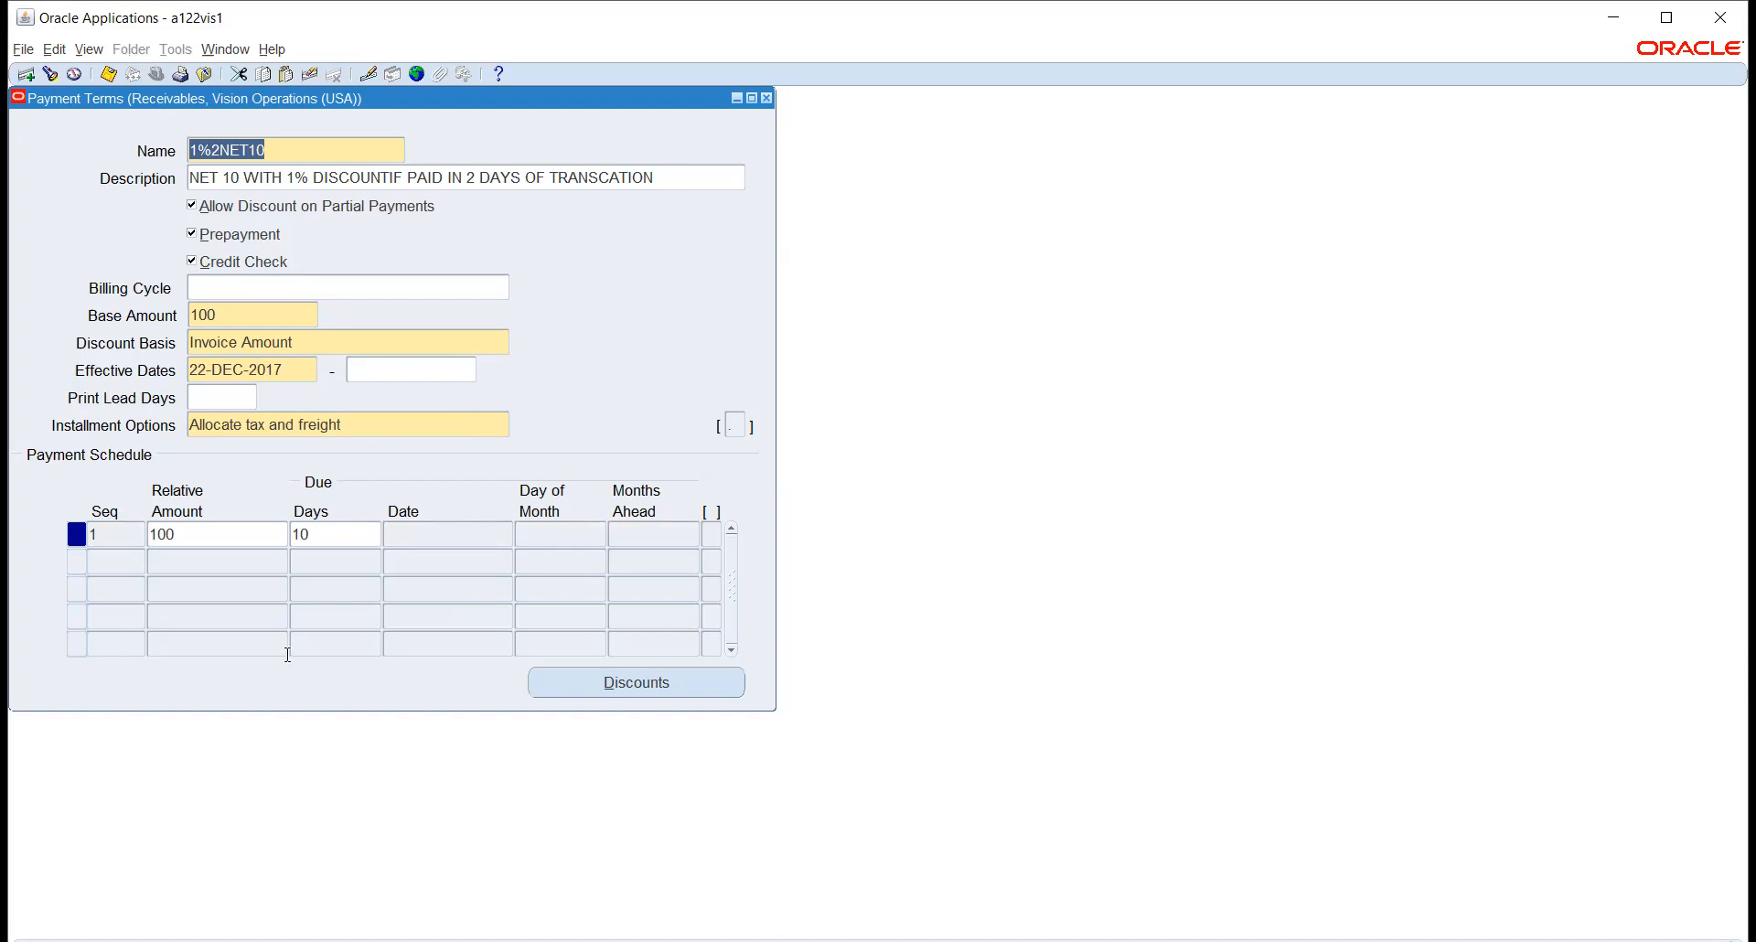
Inspect the due days, relative amount and discounts of payment term 1%2NET10, and close Payment Terms.
click(346, 530)
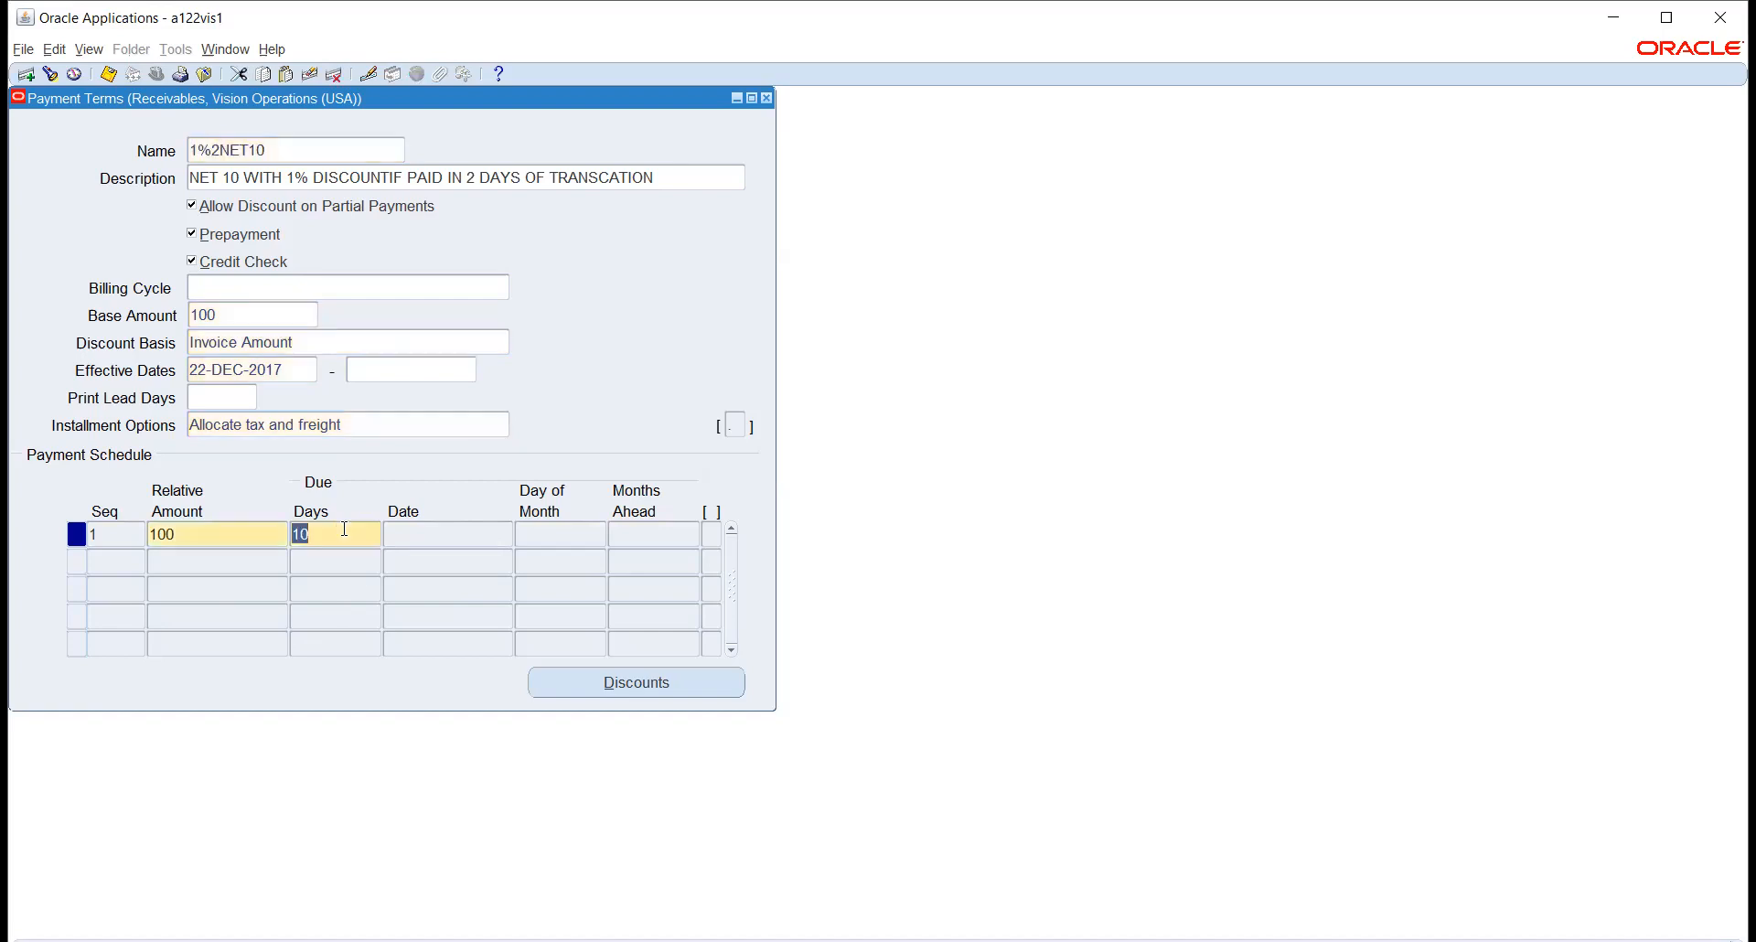
click(208, 534)
click(606, 682)
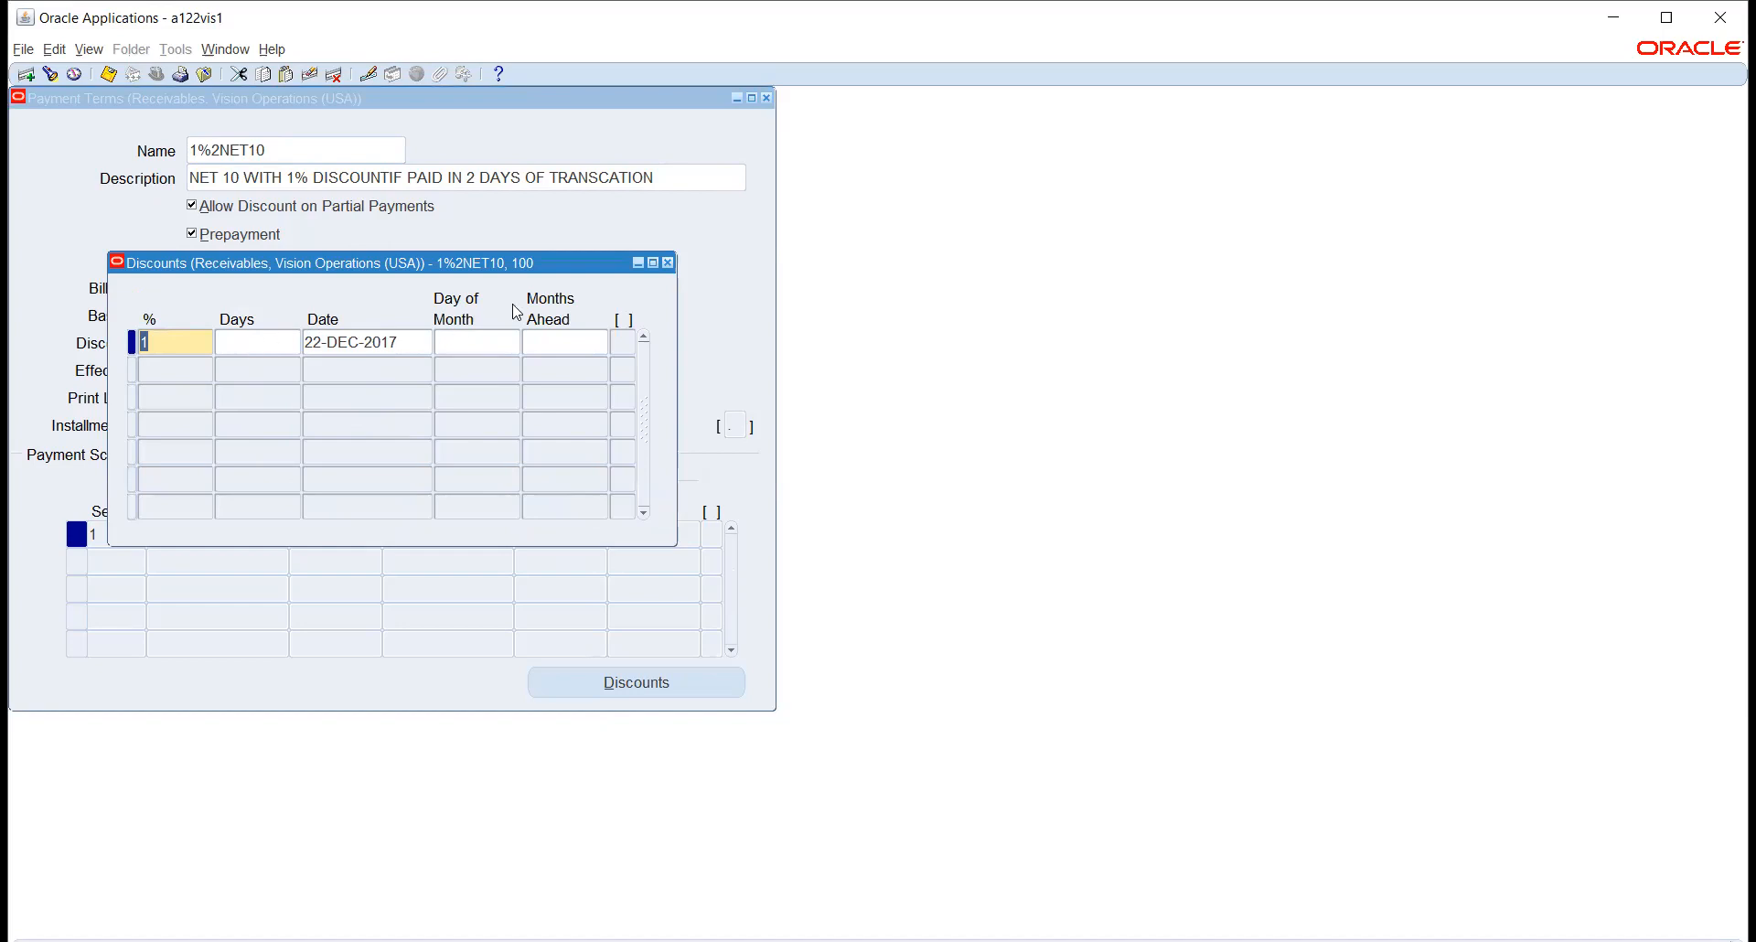
click(668, 263)
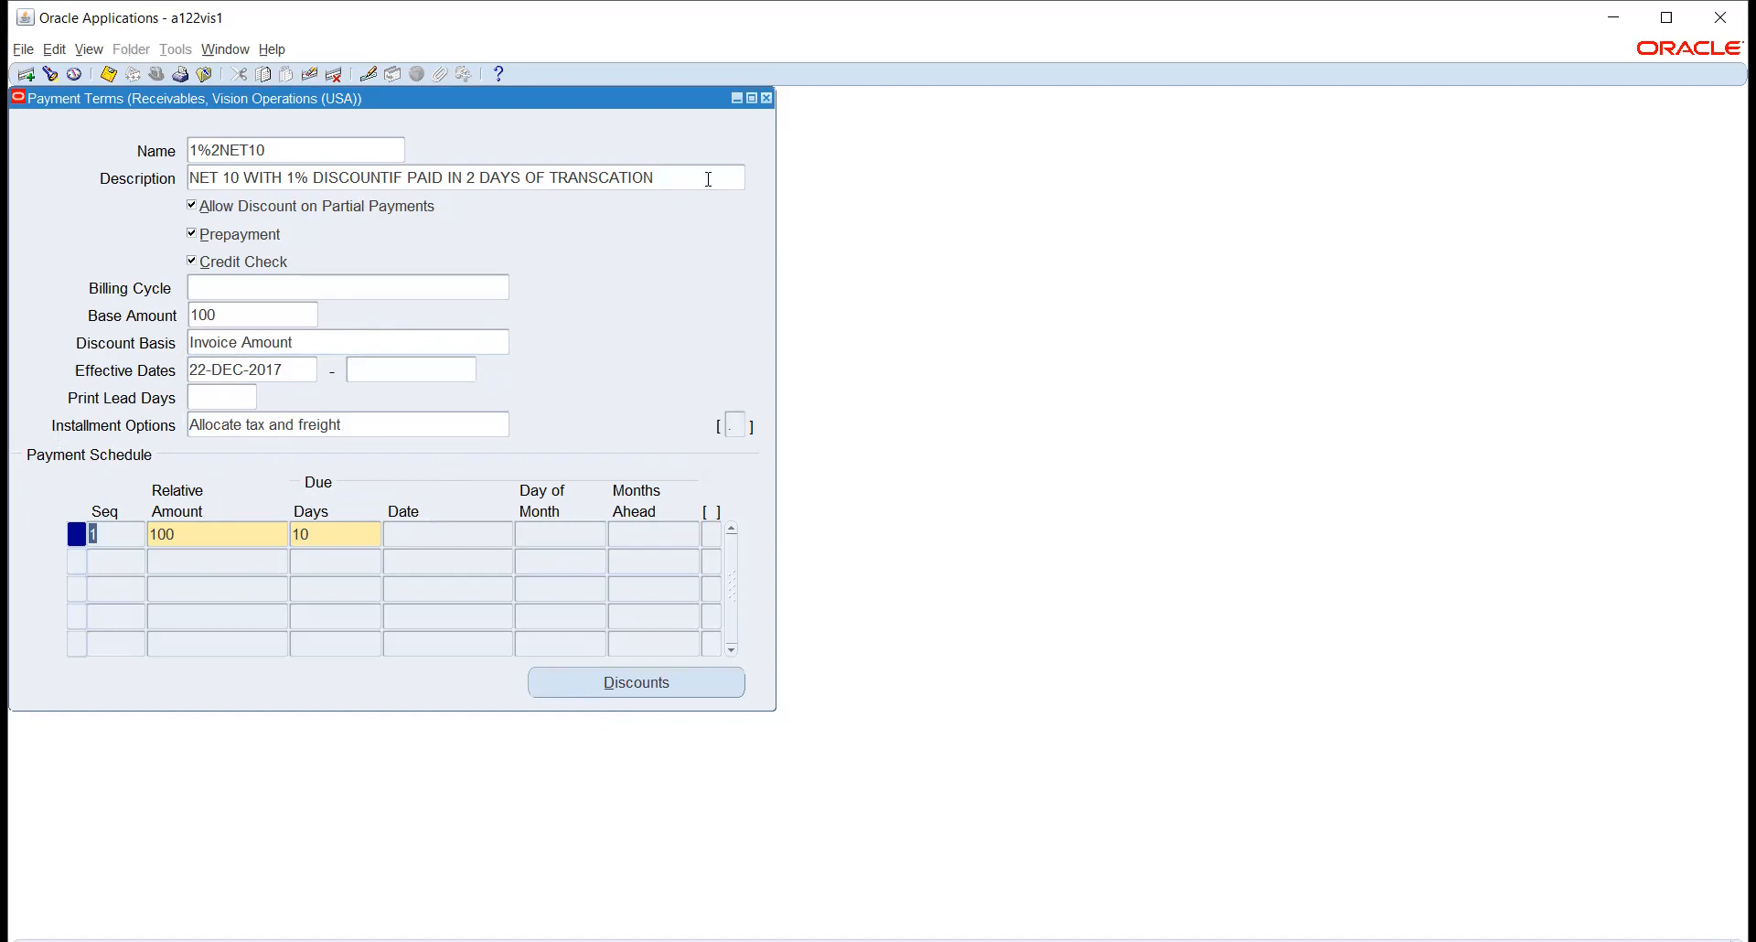
click(764, 99)
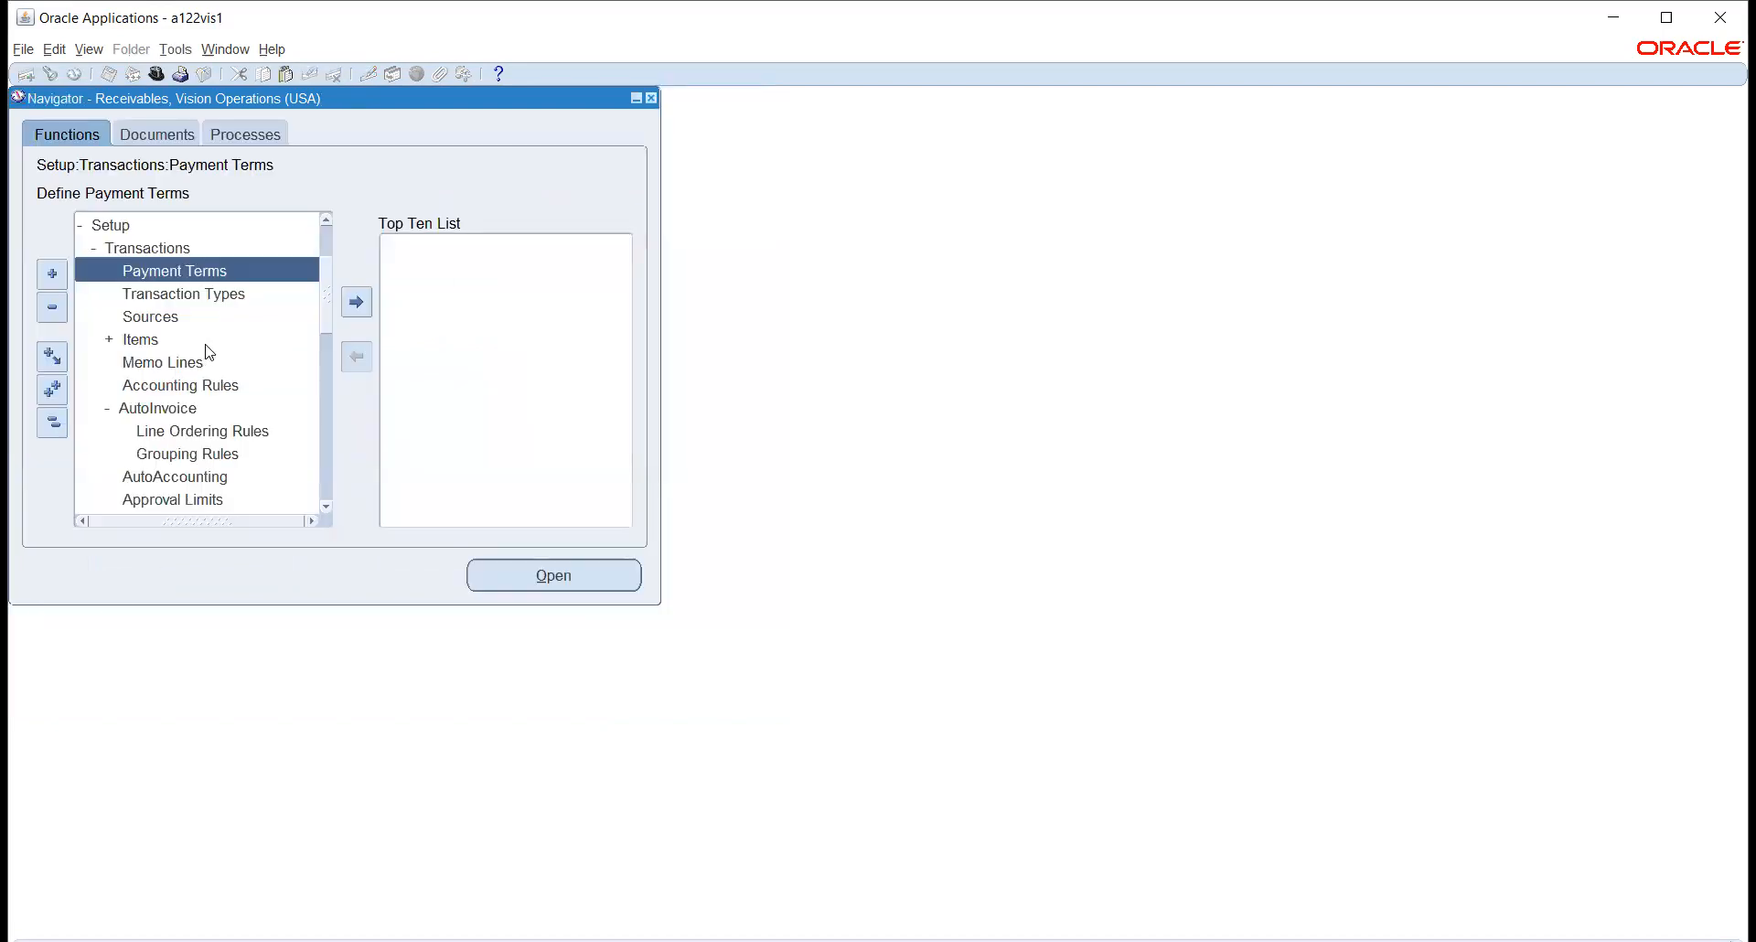
Expand the Receipts setup functions and open Receivable Activities.
scroll(210, 353, down, 3)
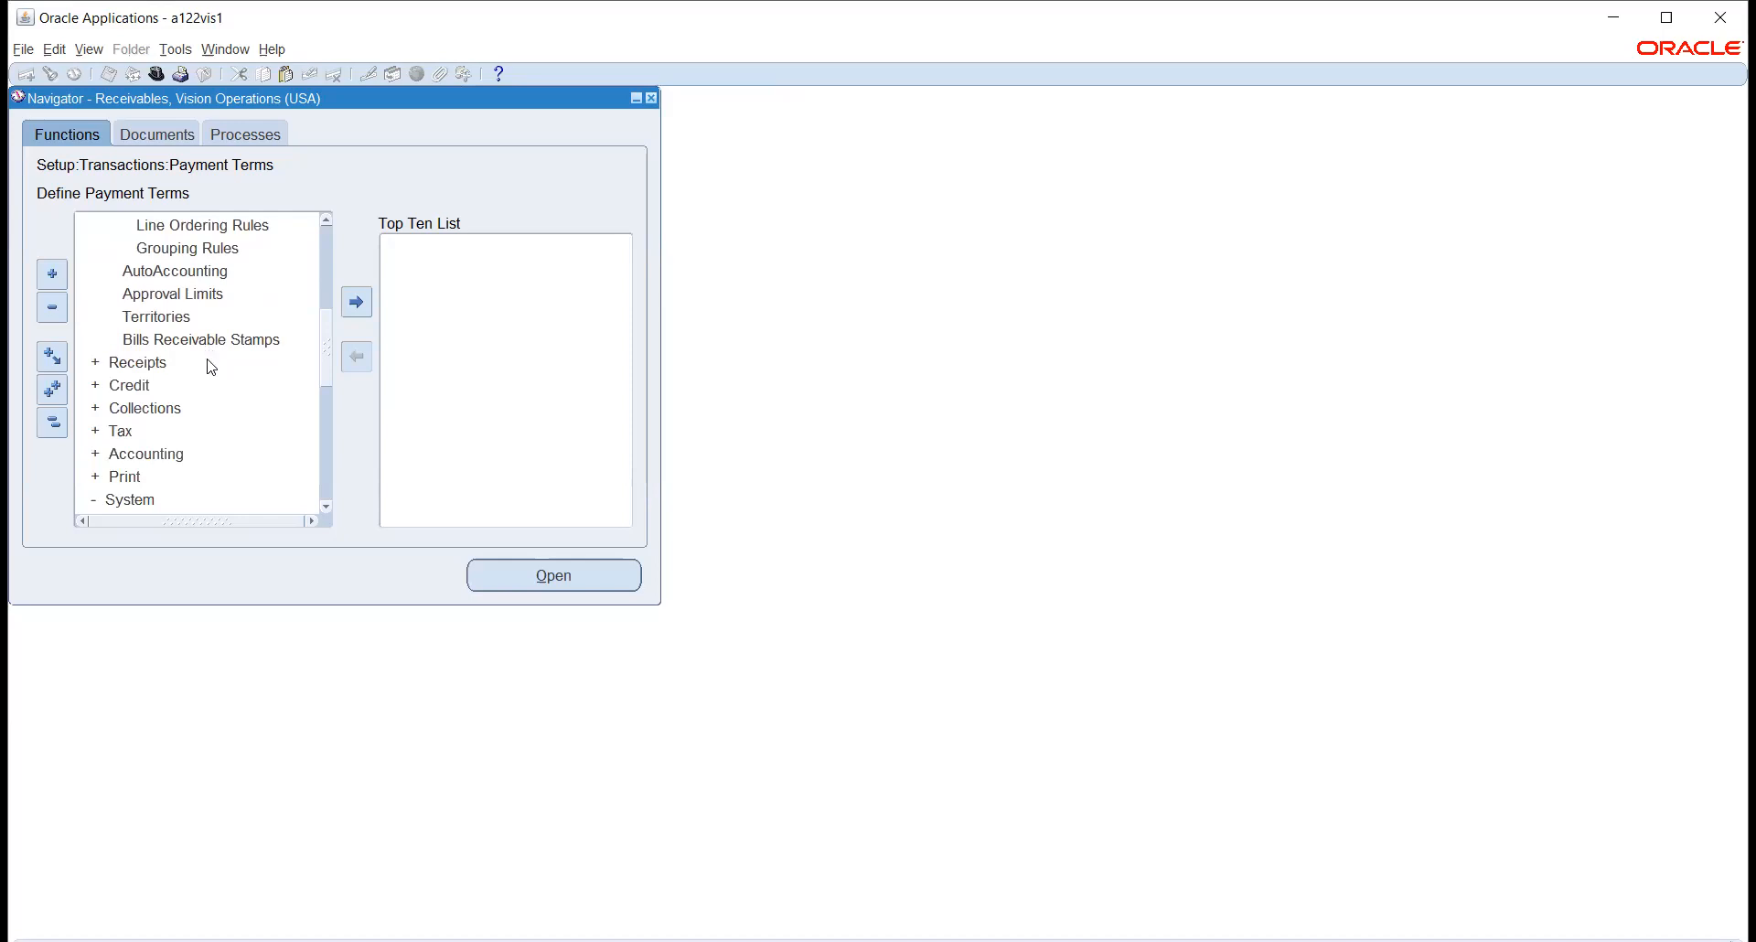
double_click(132, 364)
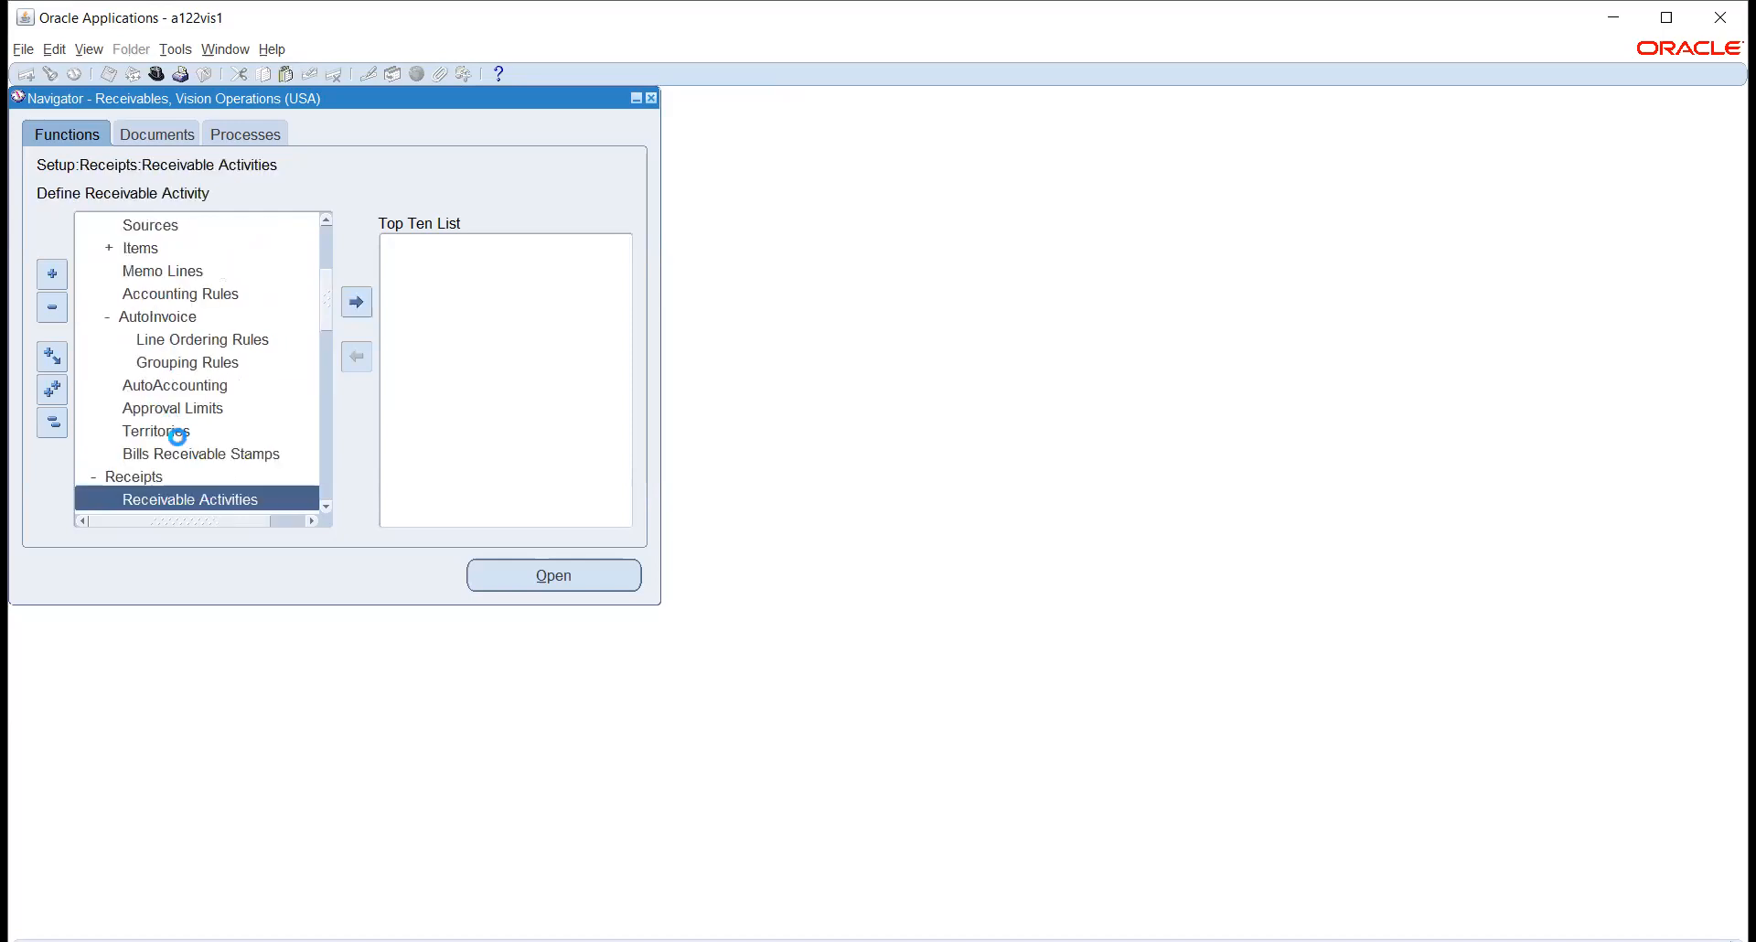
scroll(180, 411, down, 2)
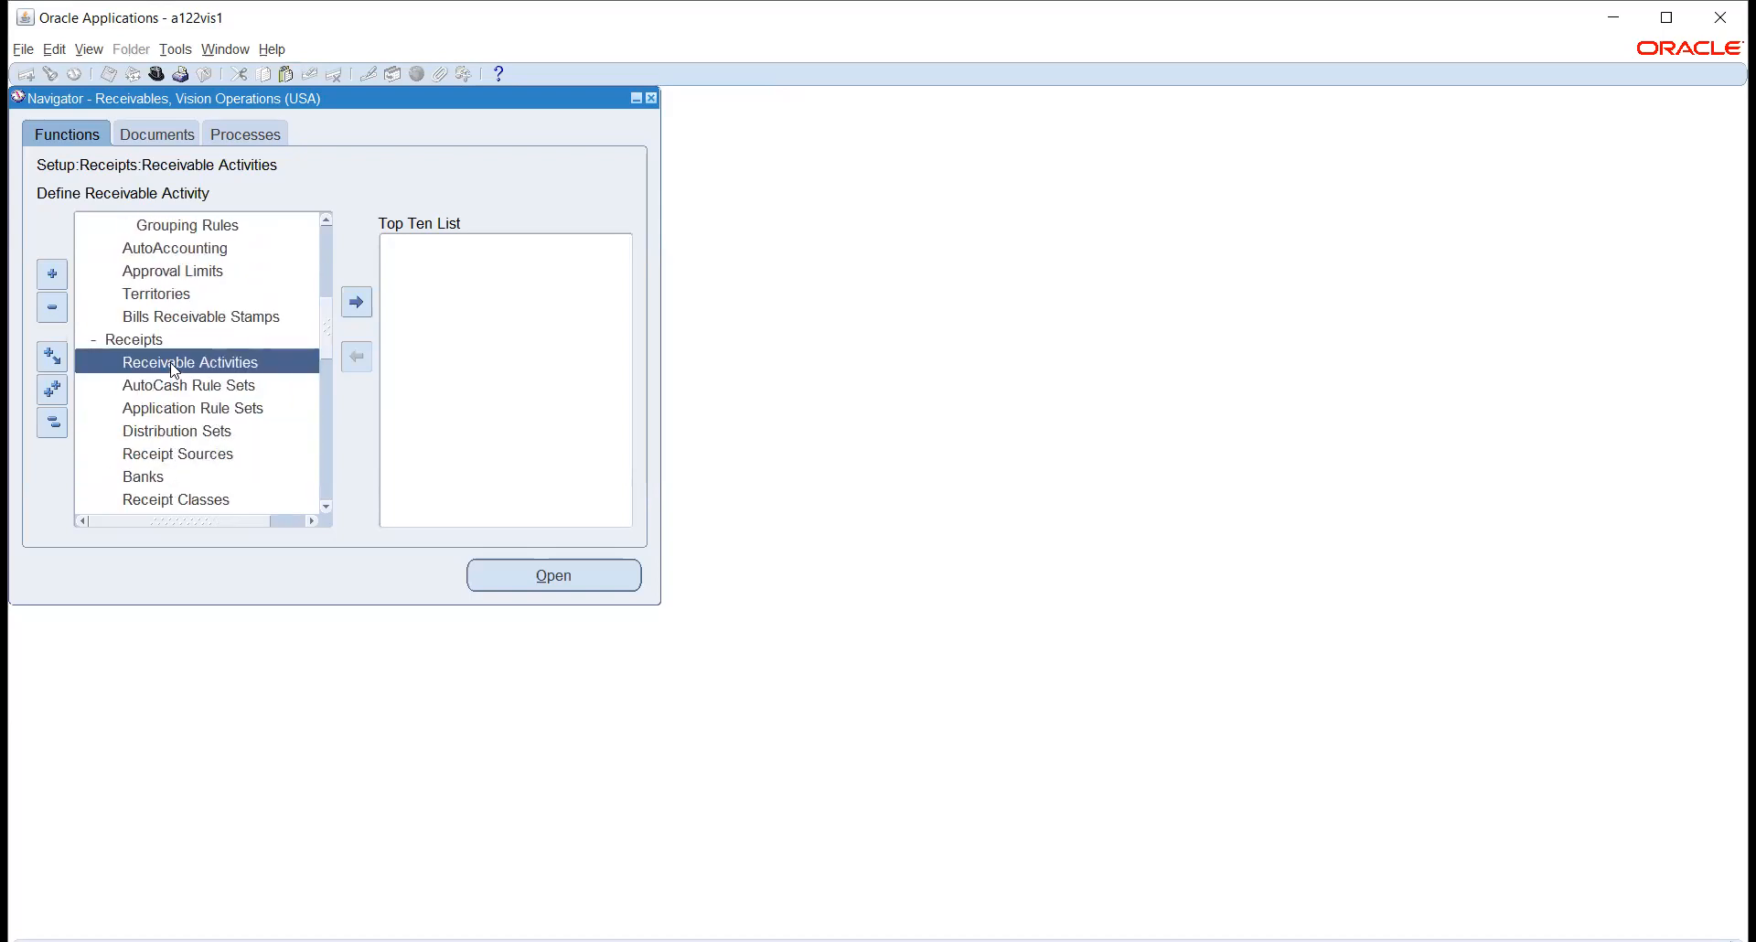
double_click(172, 364)
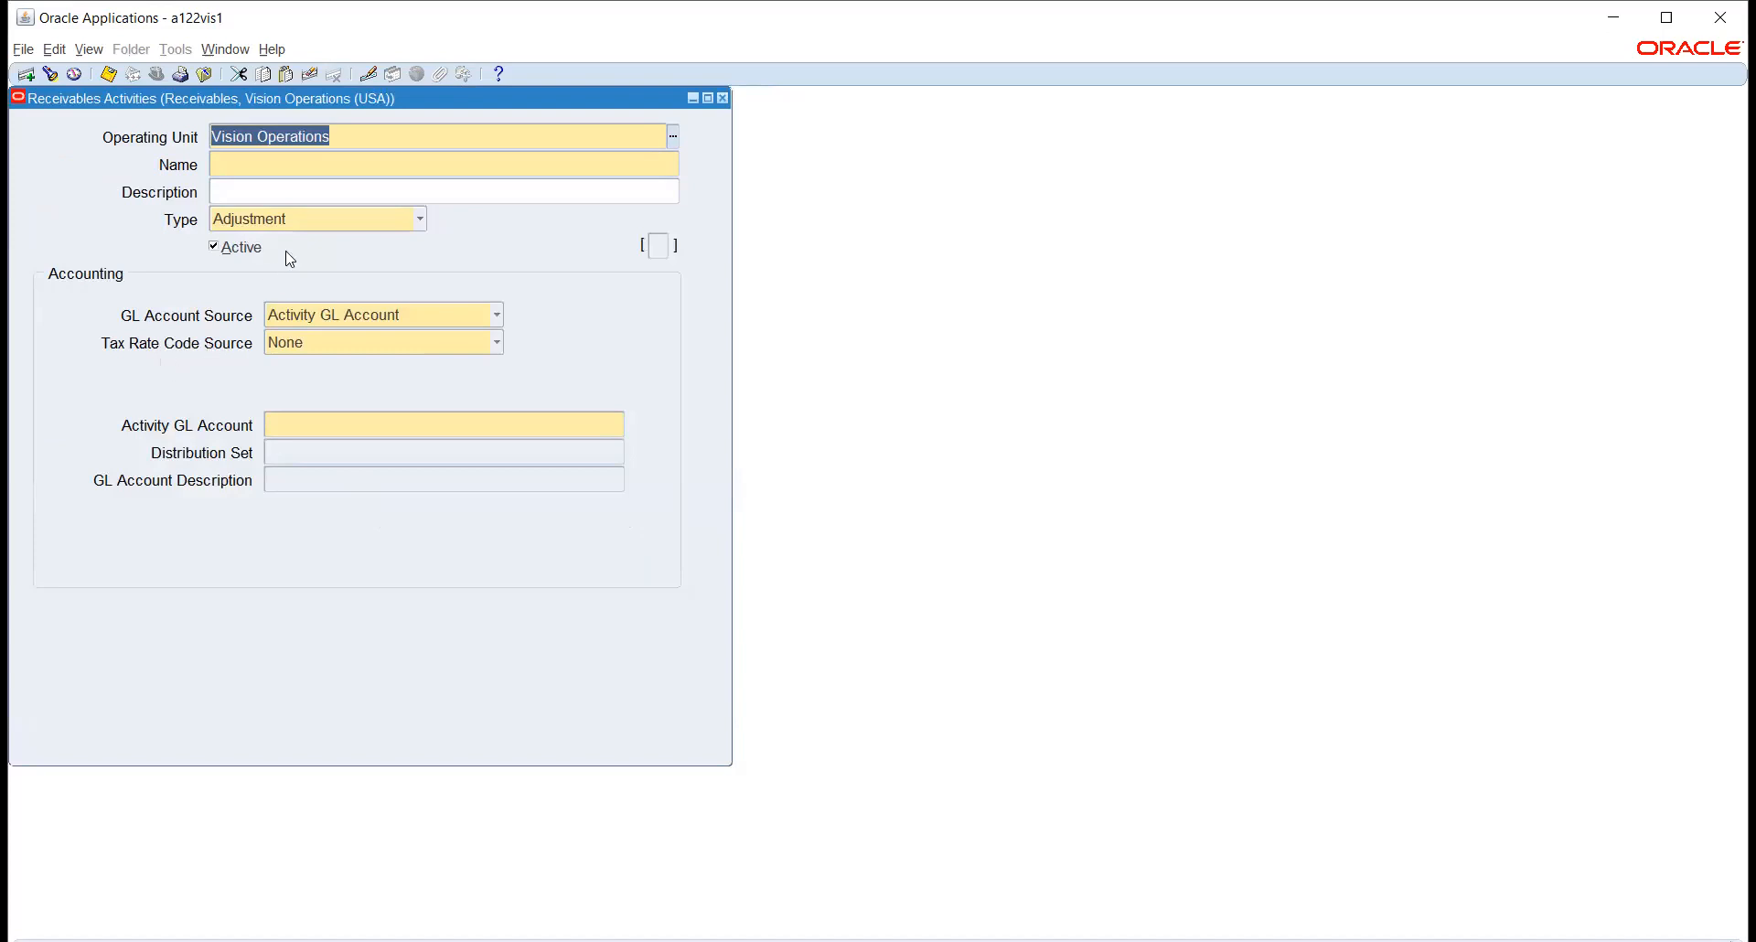
Review the full list of receivables activity types and leave it without choosing another type.
click(336, 220)
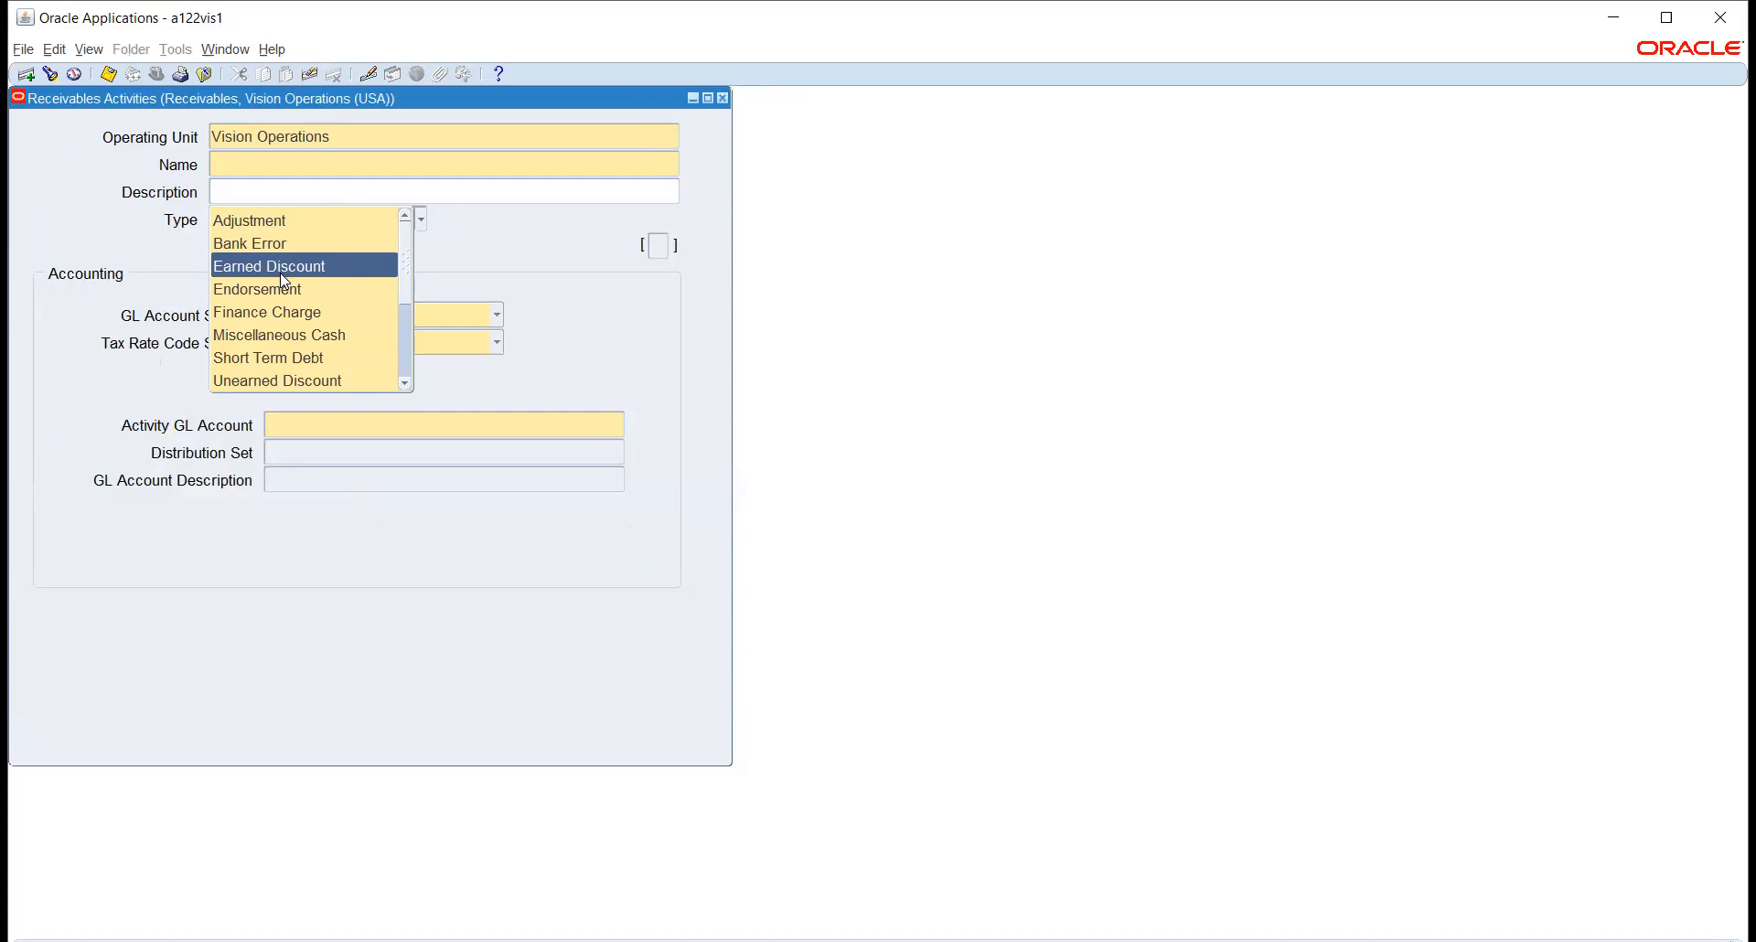
scroll(284, 281, down, 1)
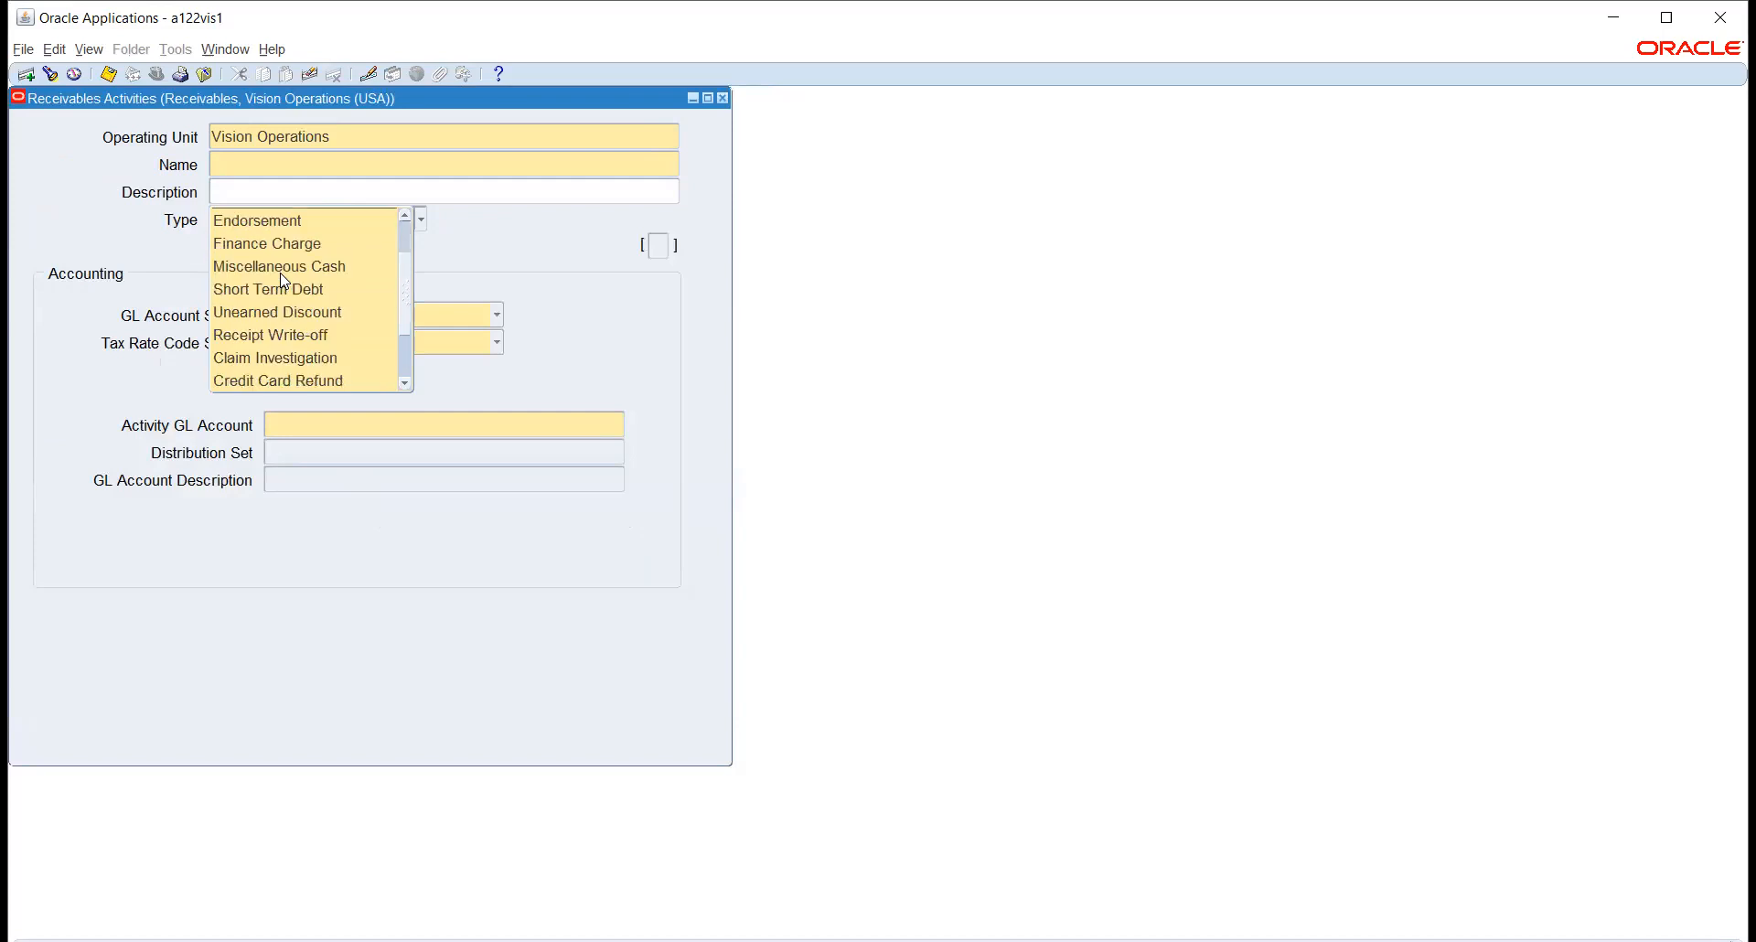
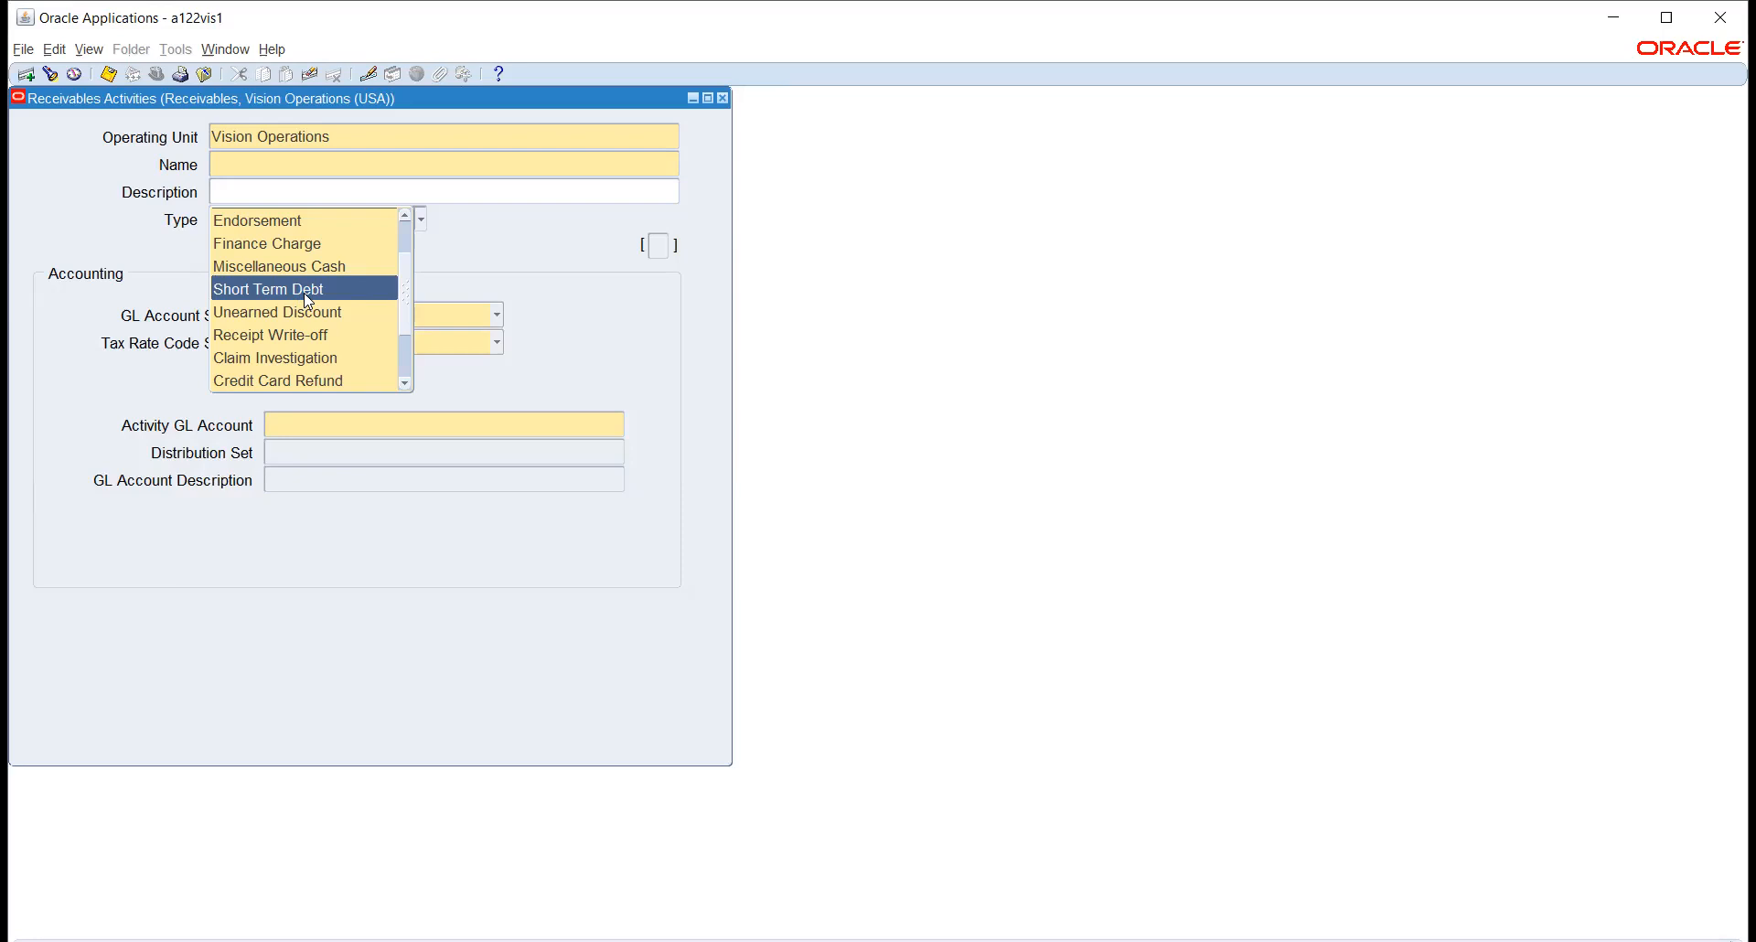
scroll(309, 300, down, 1)
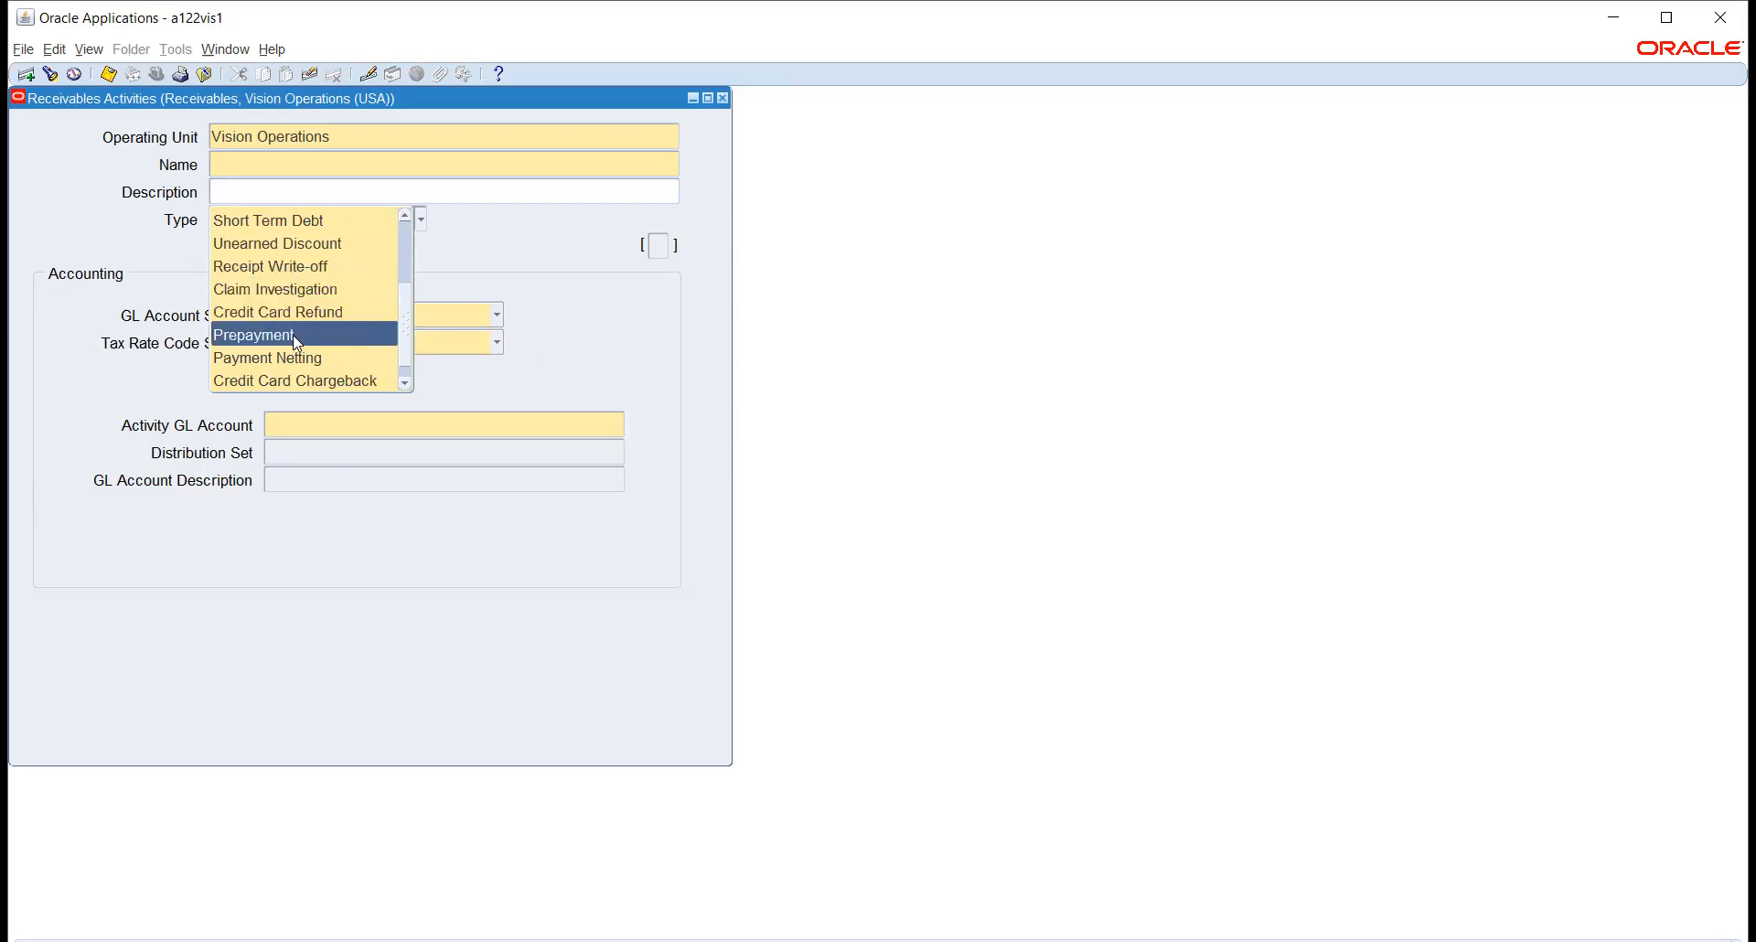
scroll(306, 312, down, 1)
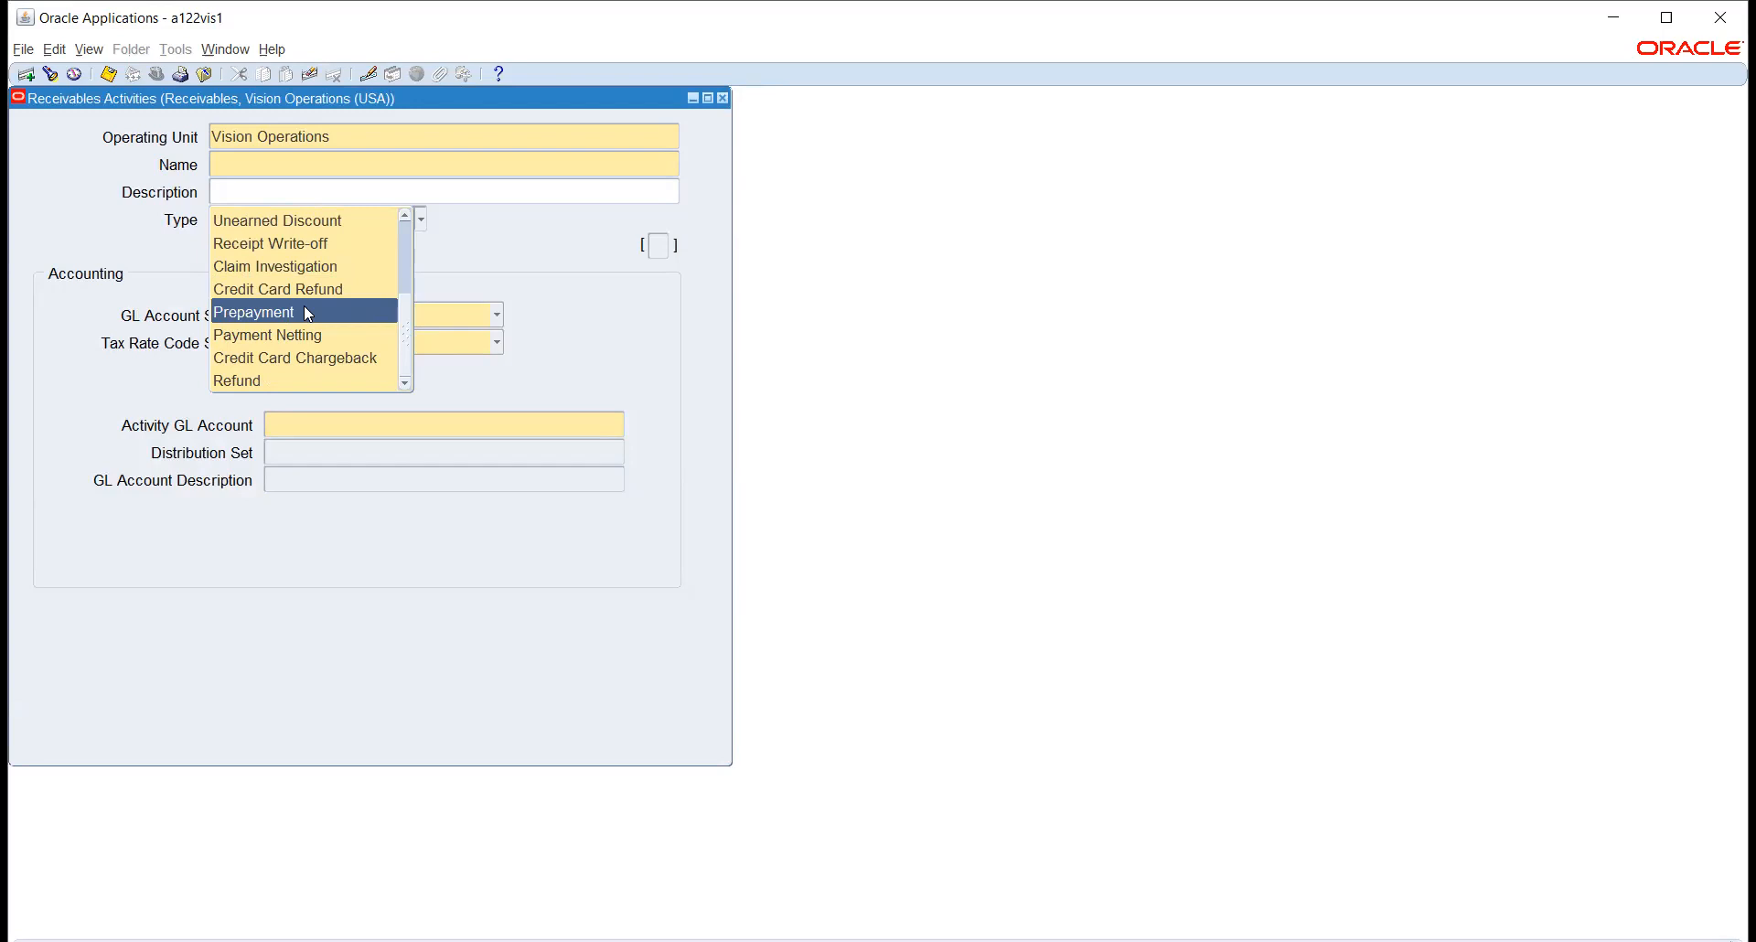
click(512, 256)
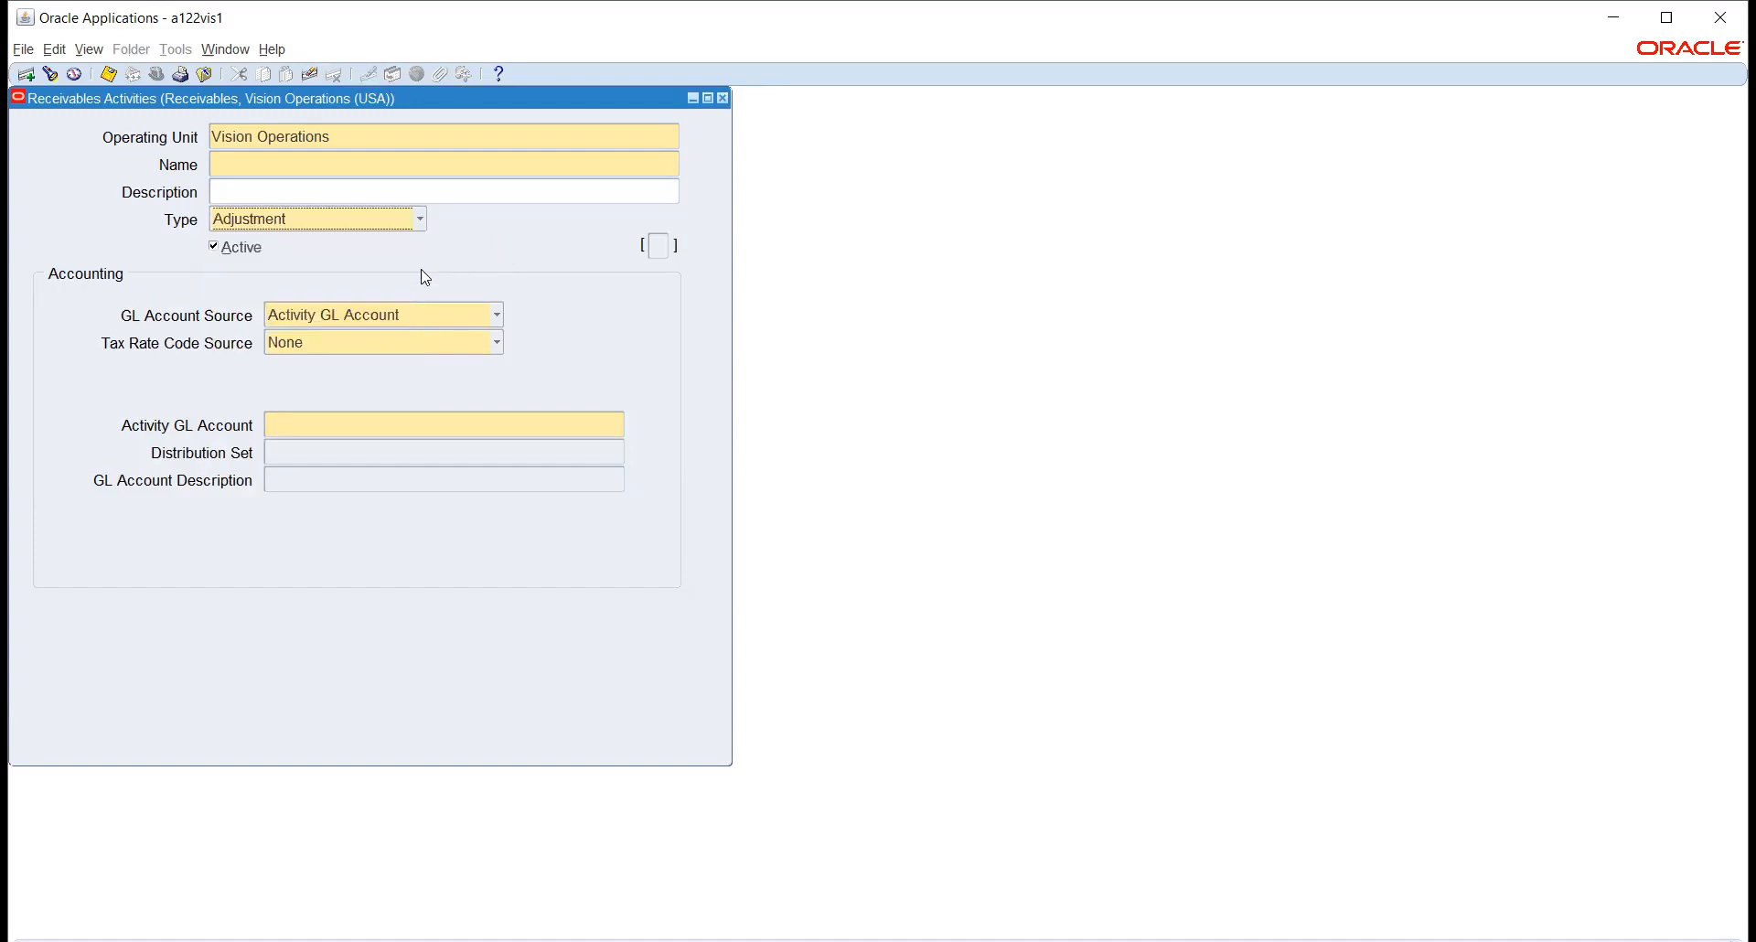
Inspect the GL account settings, try Activity as the Tax Rate Code Source, and close Receivables Activities without saving.
click(288, 315)
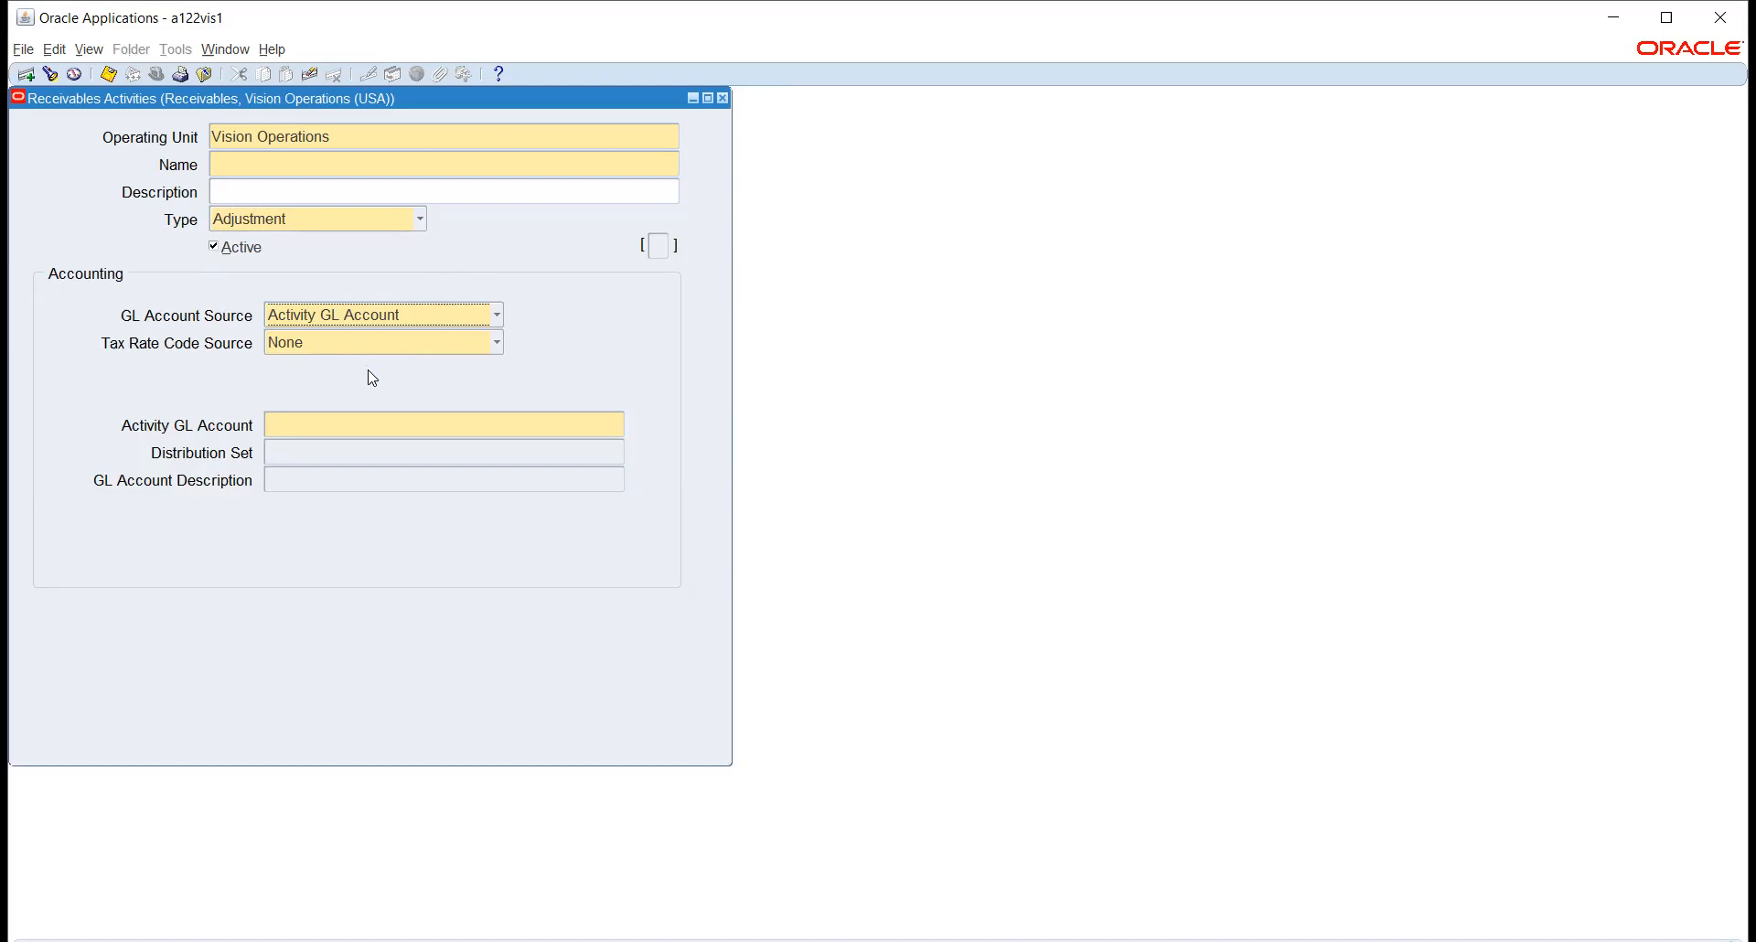
click(369, 423)
click(416, 346)
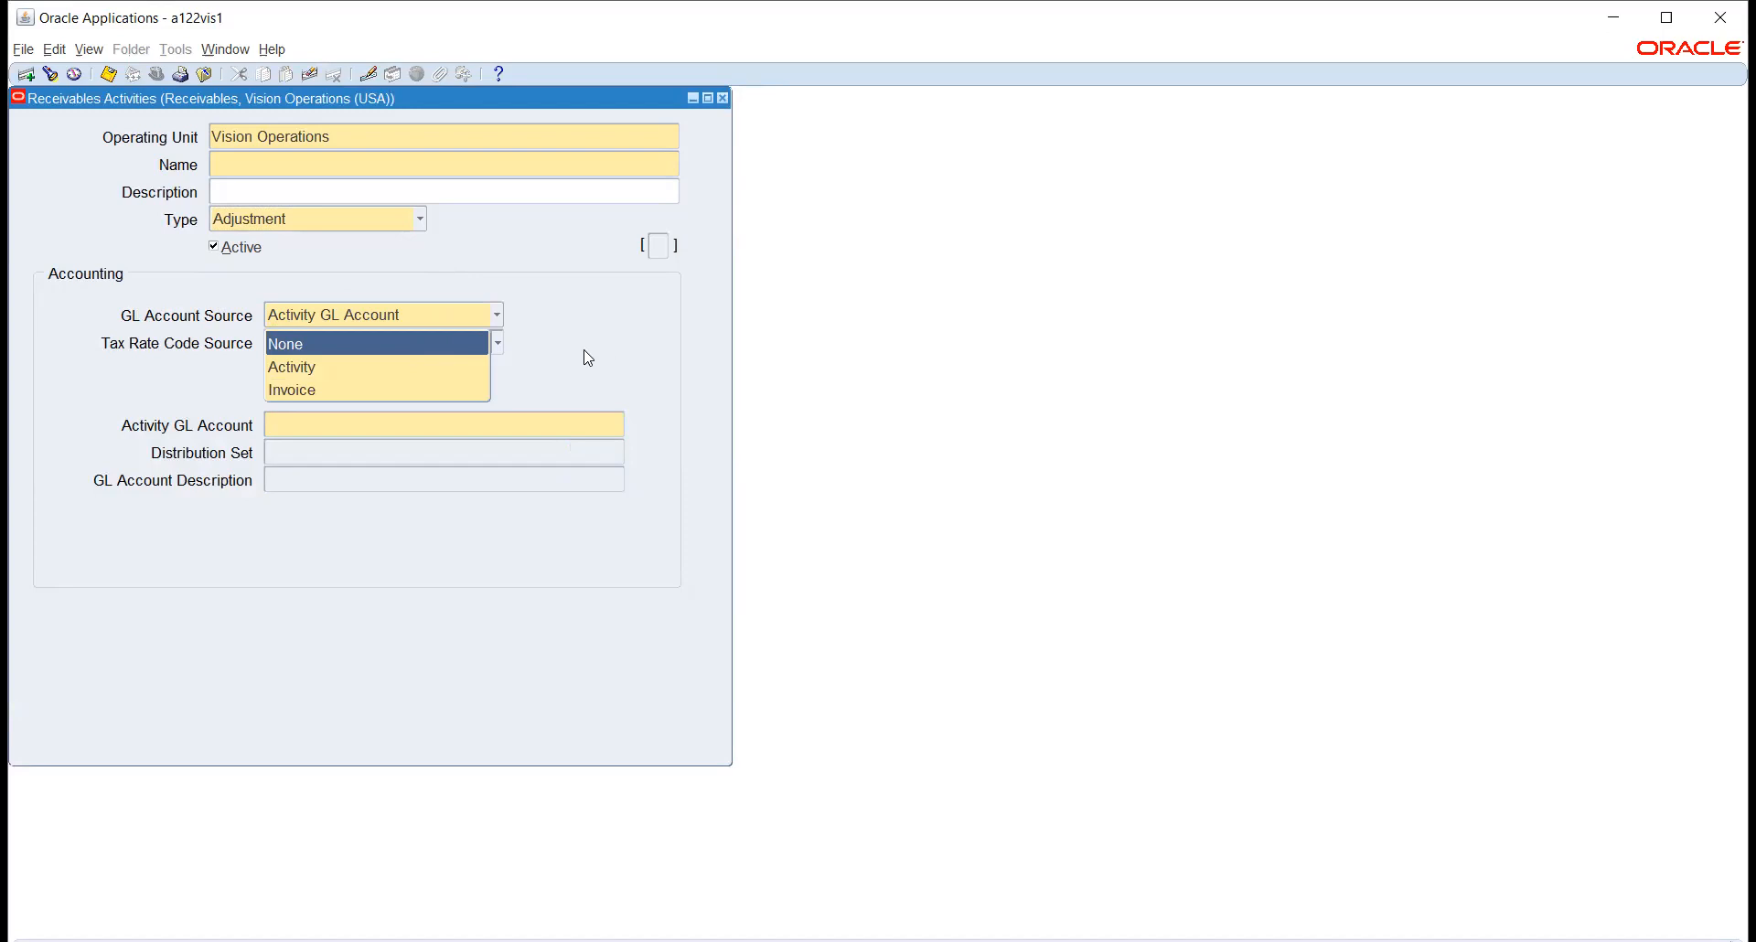
click(360, 366)
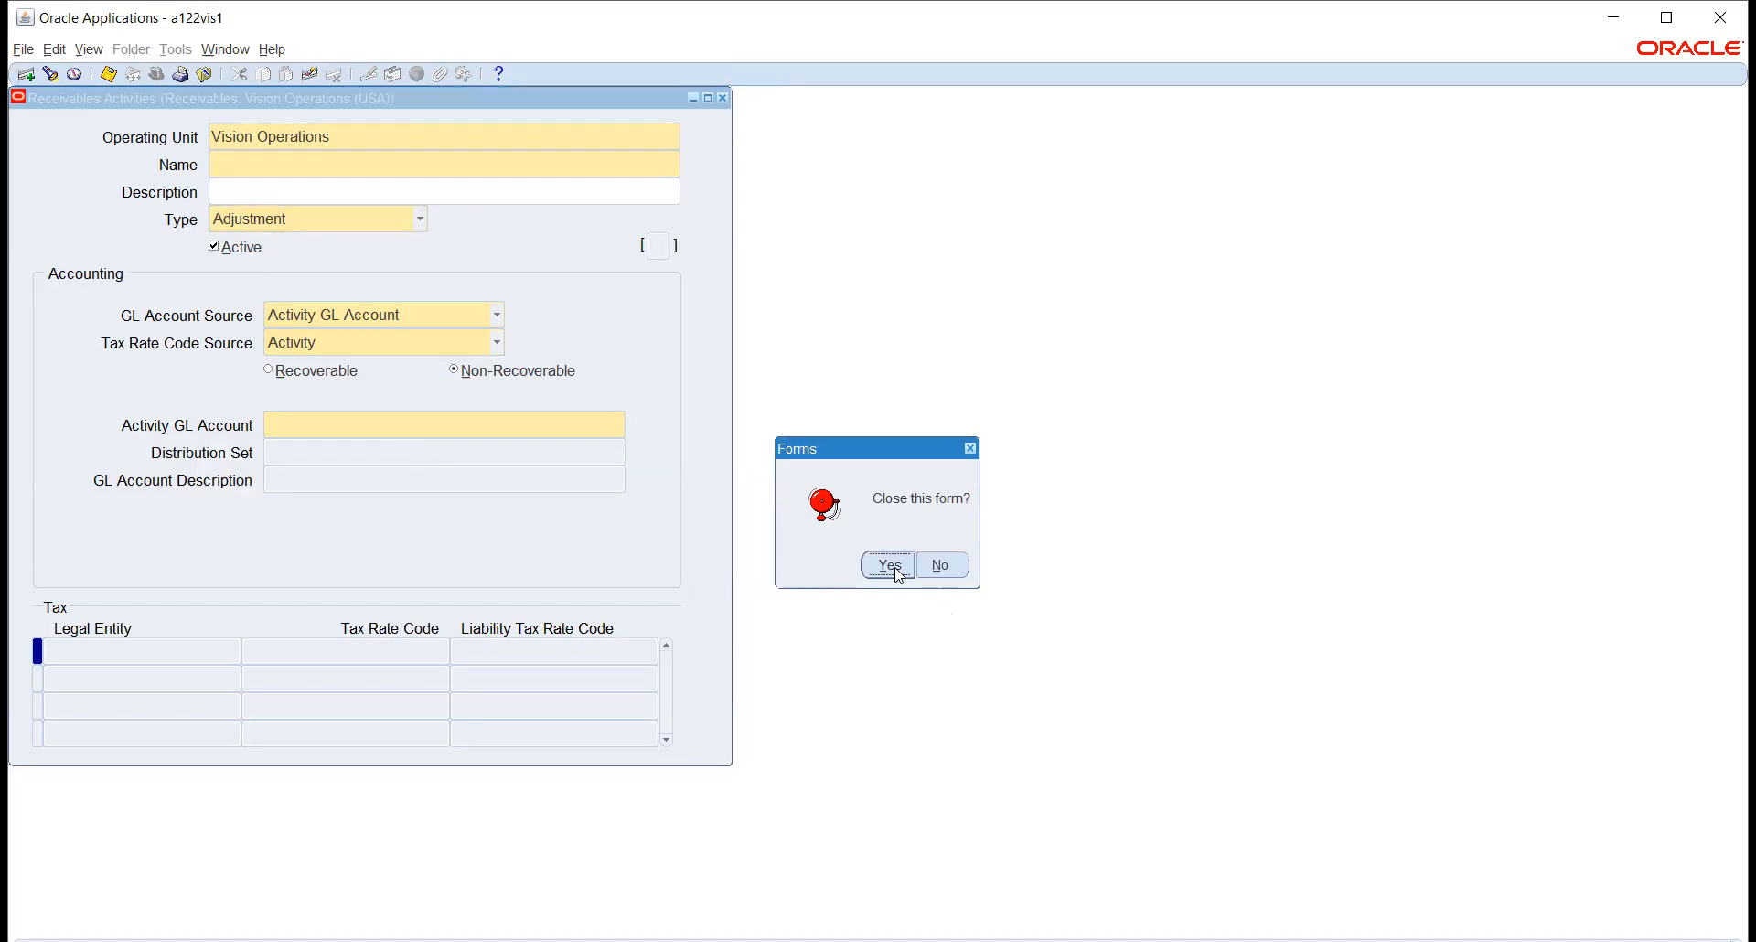
click(889, 566)
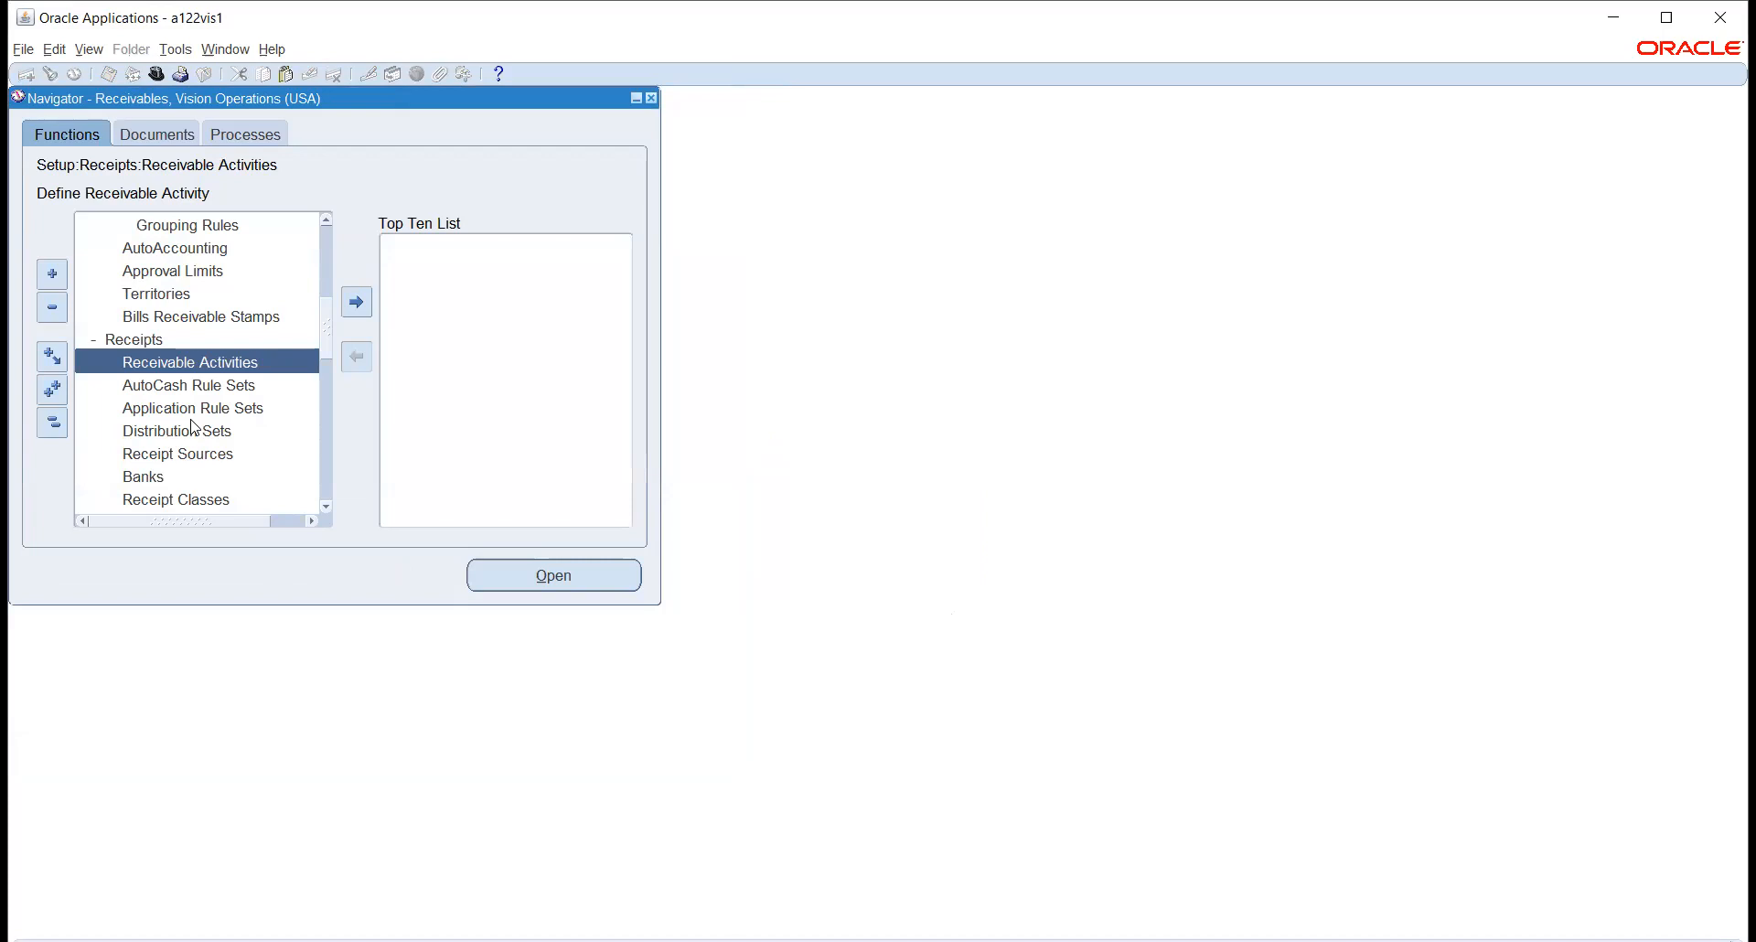
Open the Receipt Classes setup and retrieve the existing receipt classes.
click(194, 503)
click(601, 577)
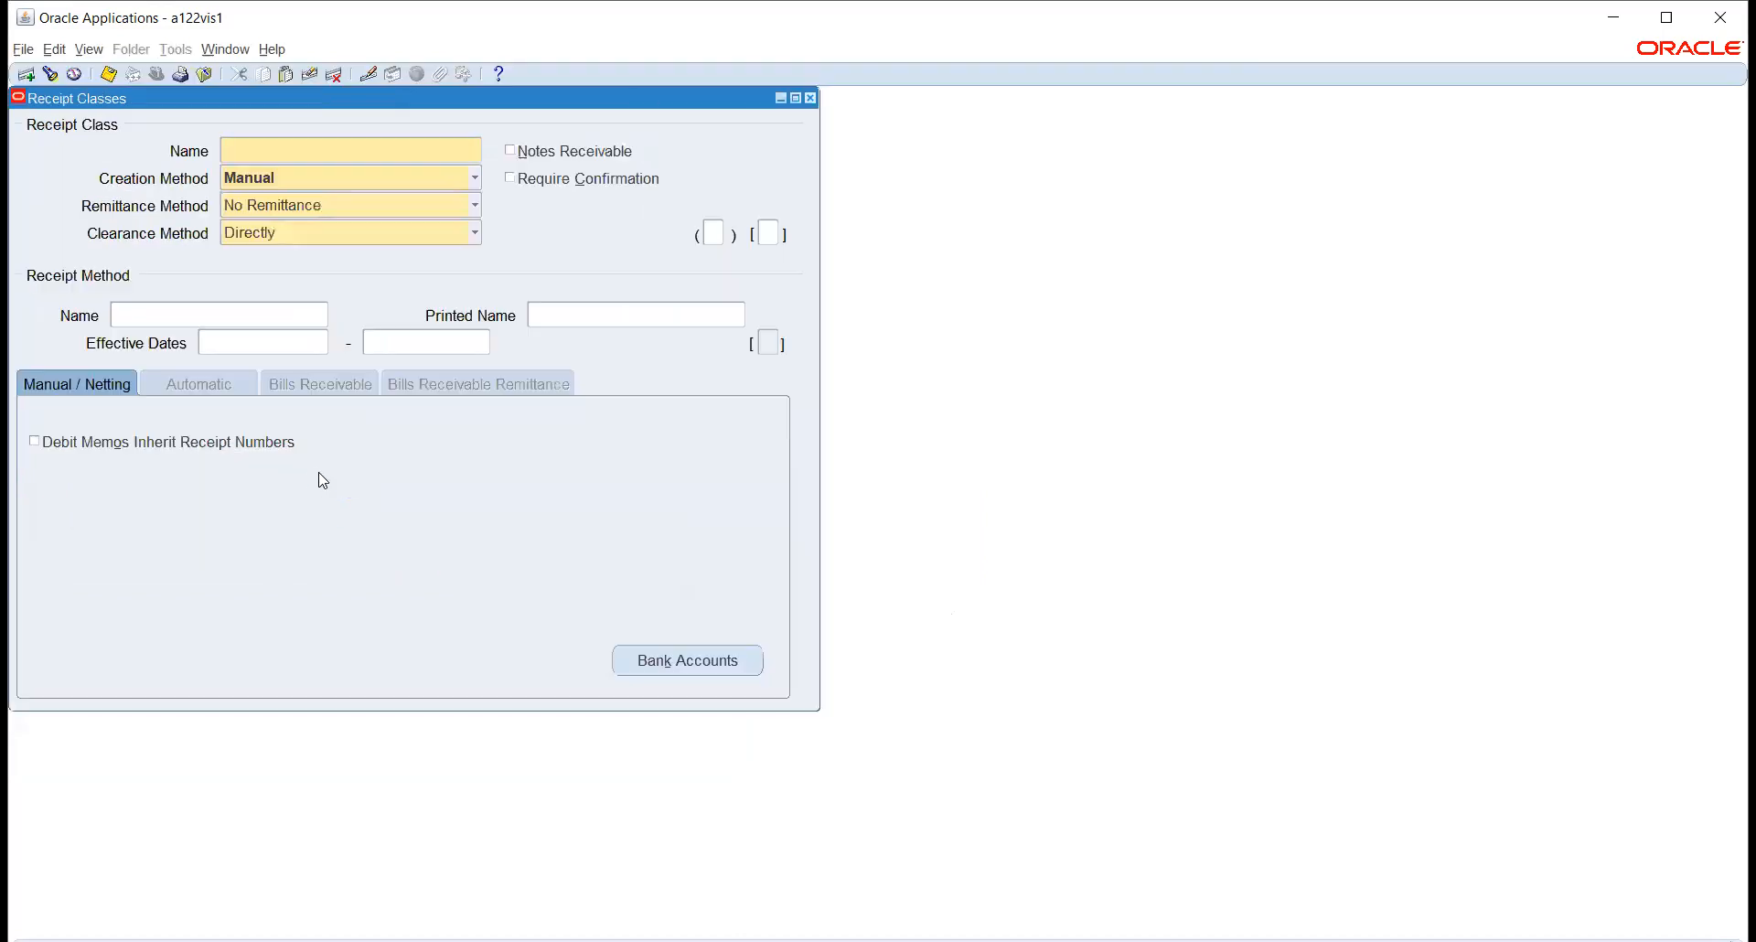
key(ctrl+F11)
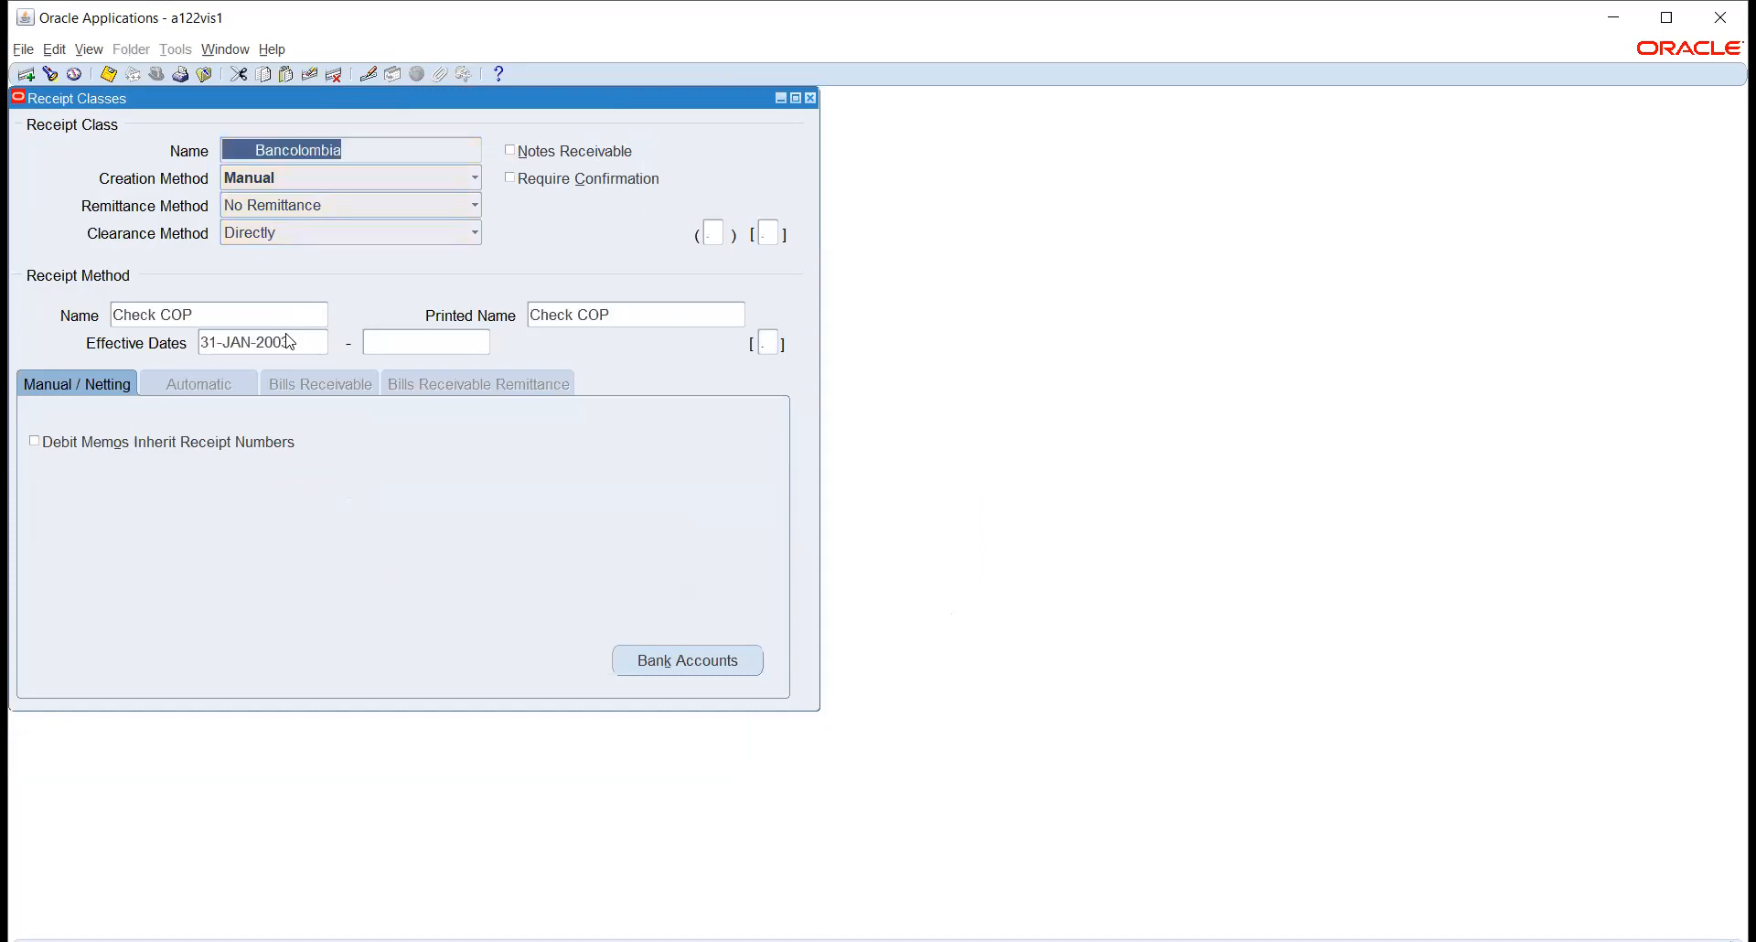
Review the creation, remittance and clearance method options of the Bancolombia receipt class without changing them.
click(278, 179)
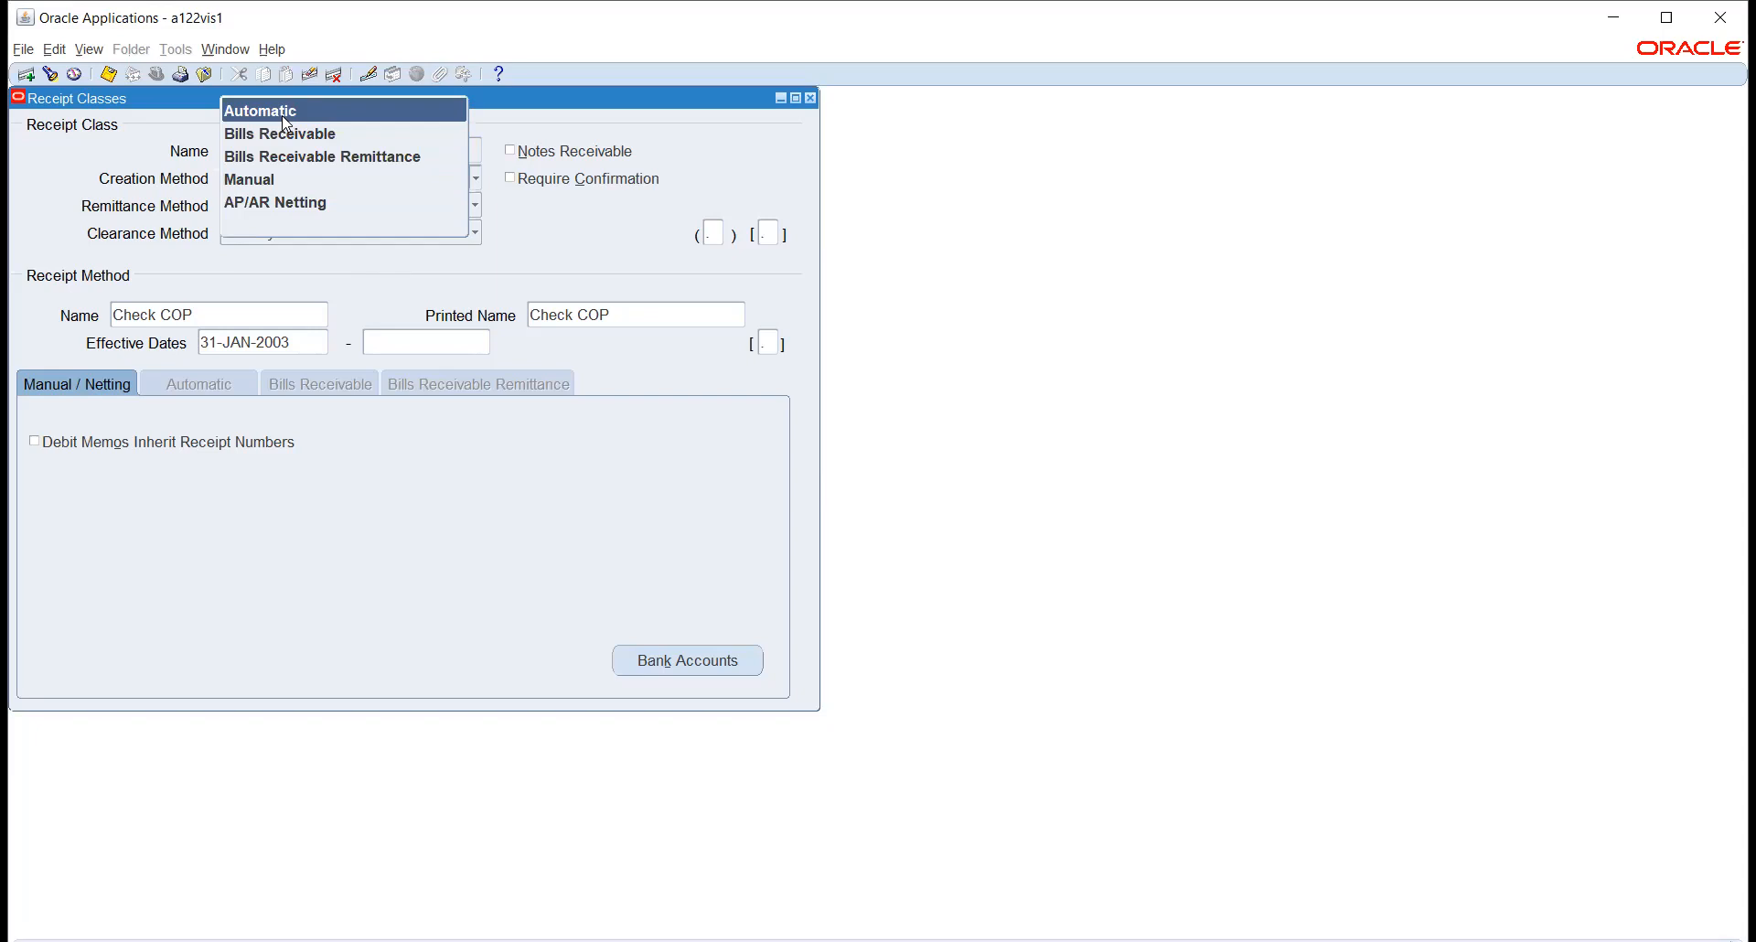
click(527, 245)
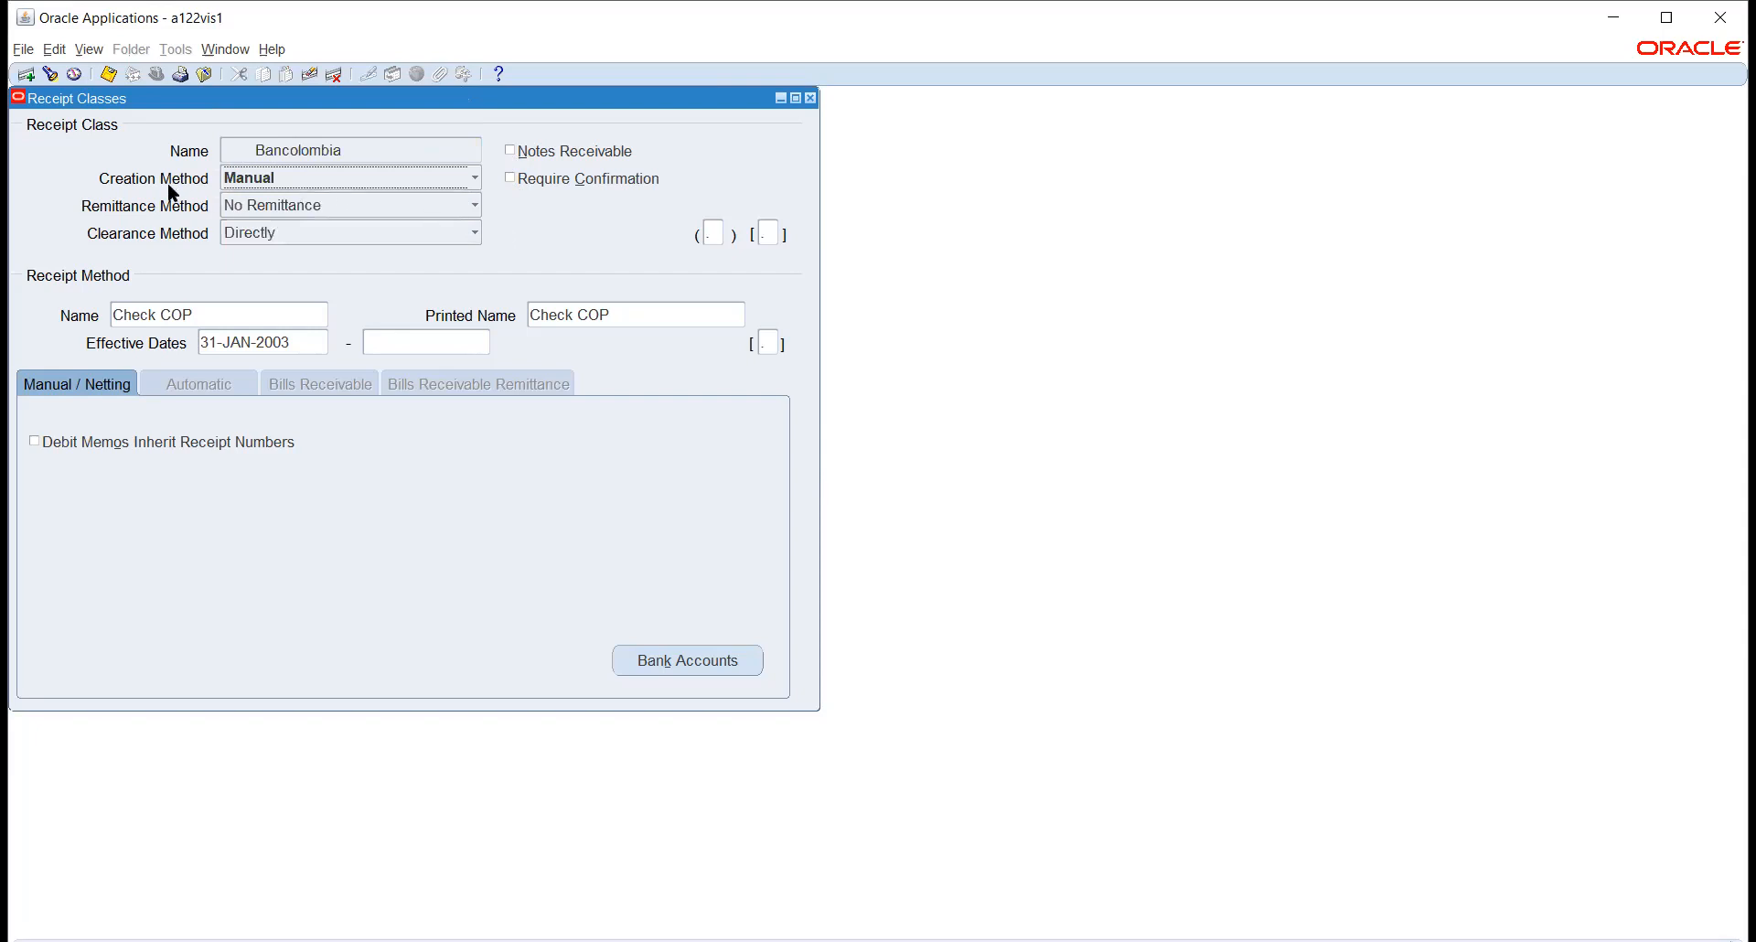
click(275, 212)
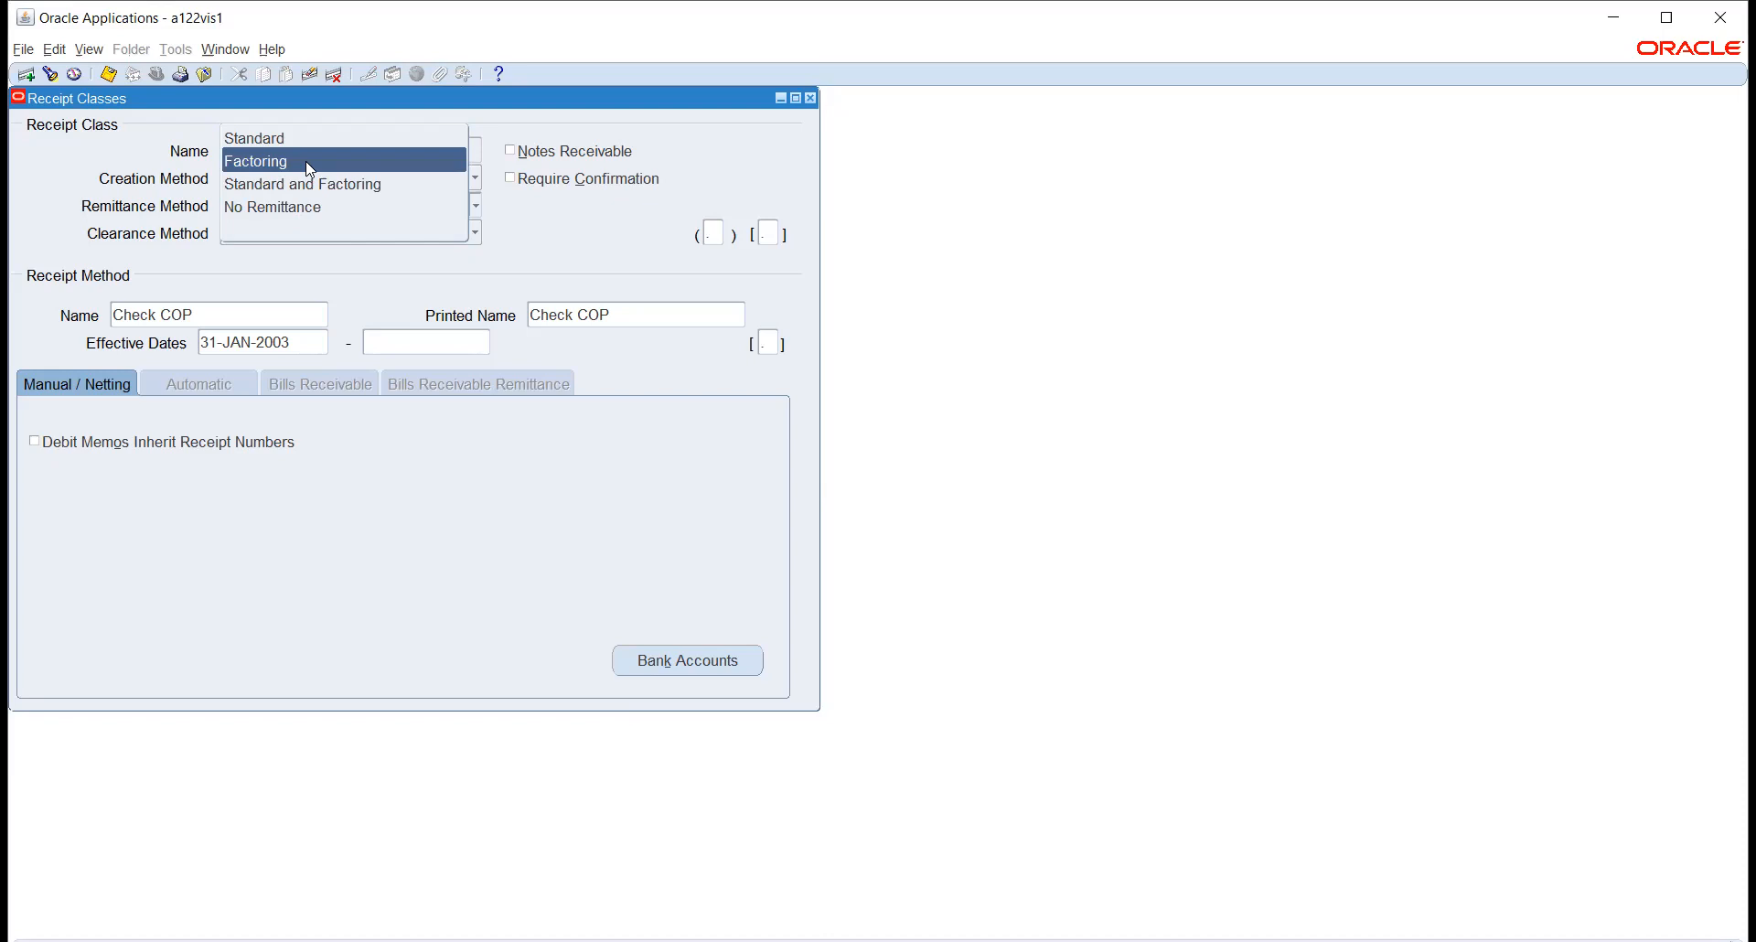
click(303, 207)
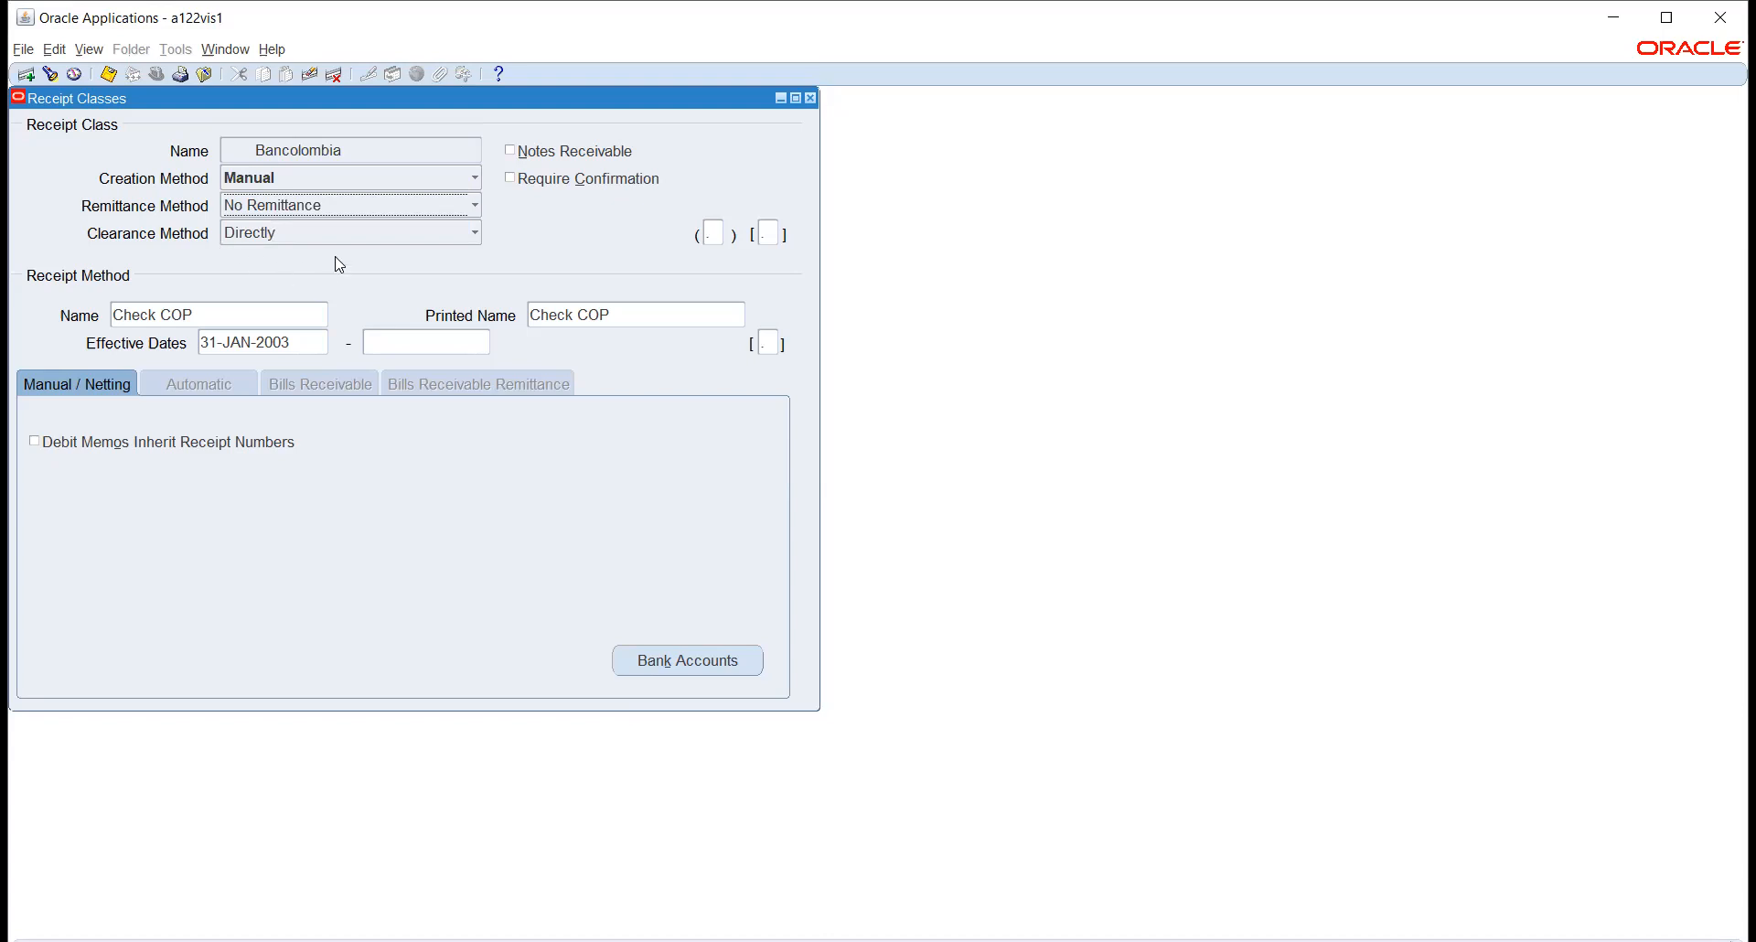
click(370, 234)
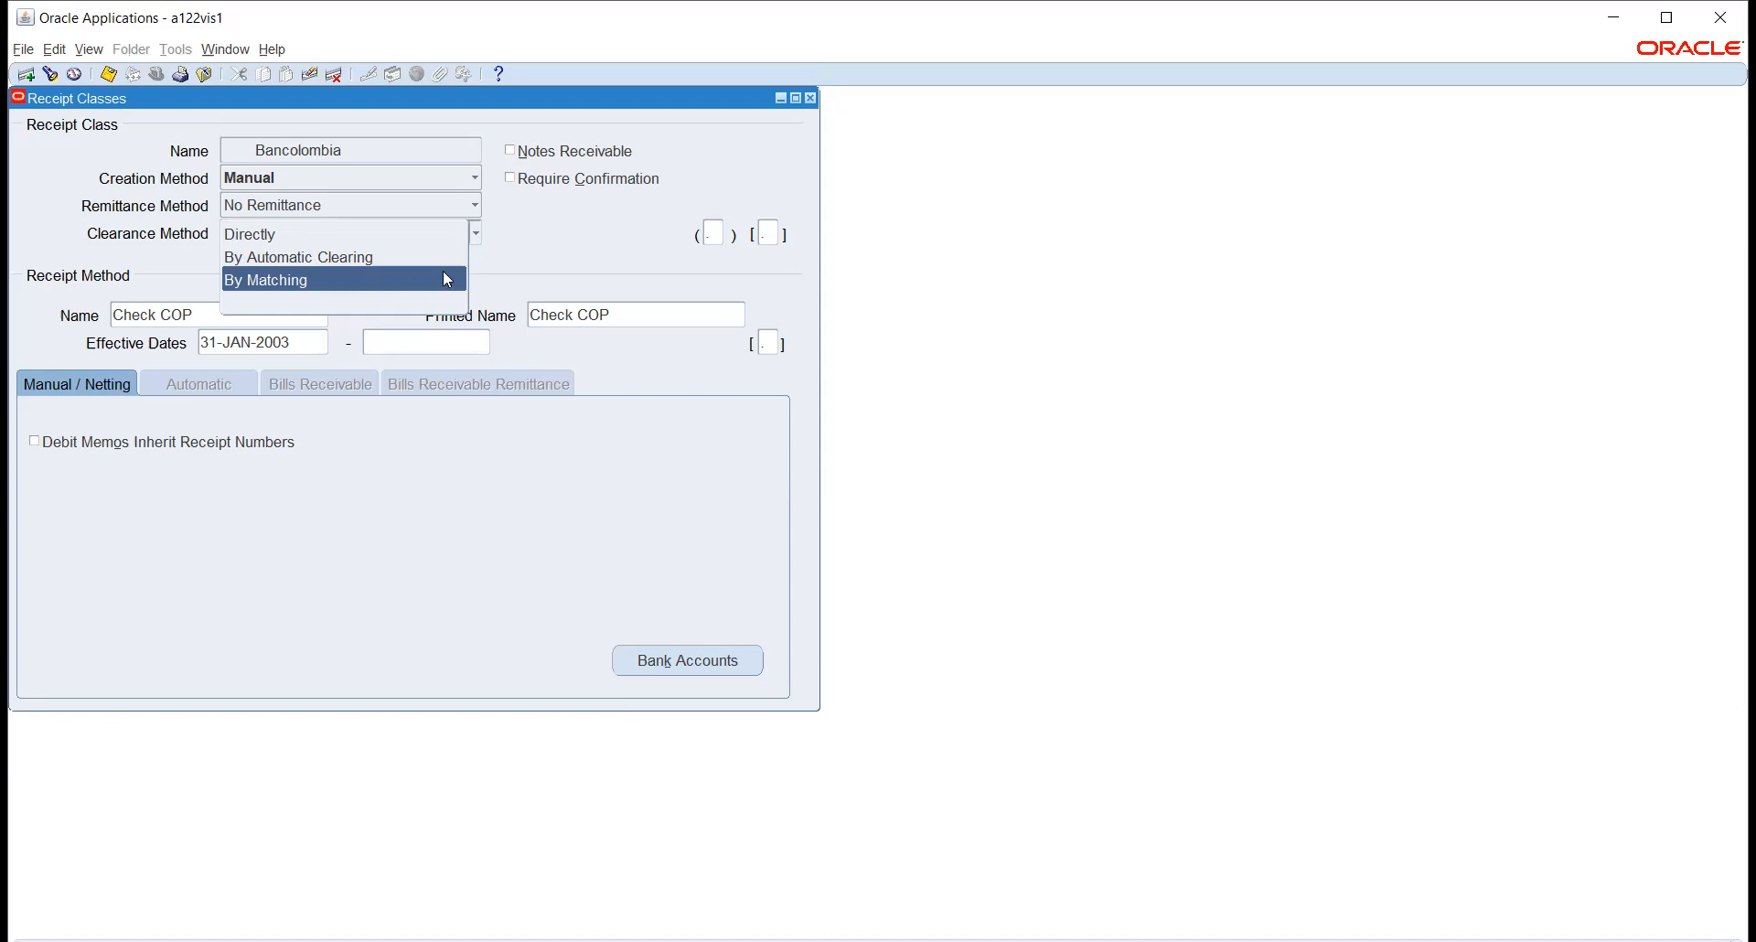
click(563, 267)
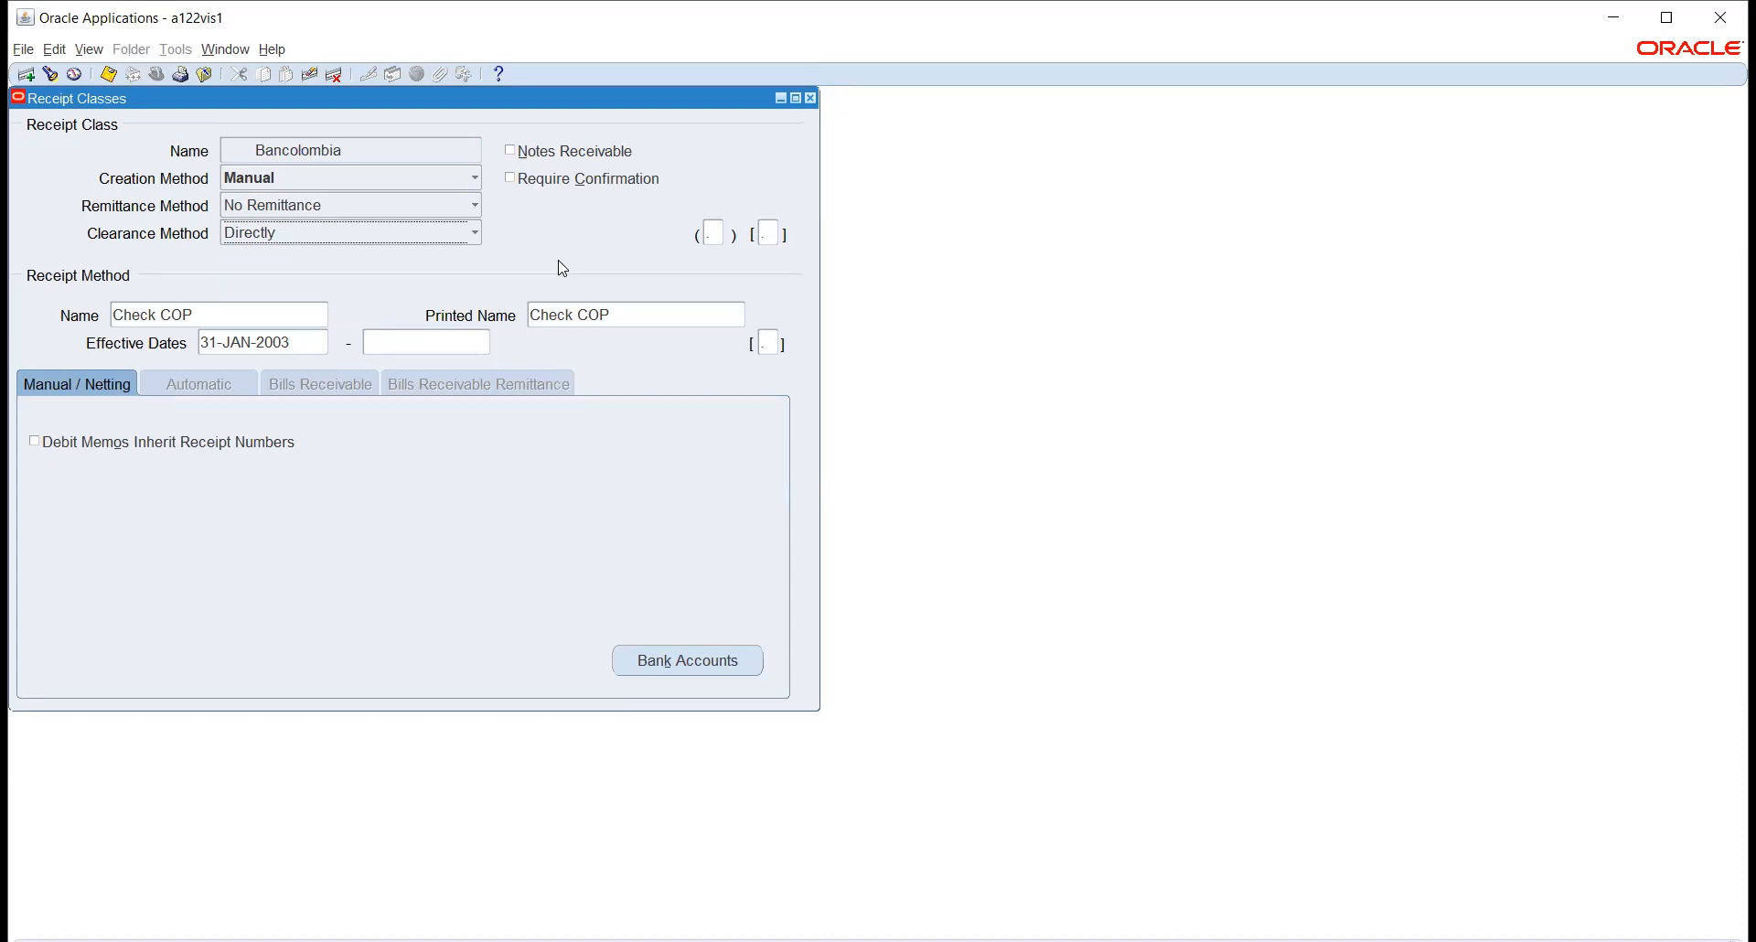
click(384, 236)
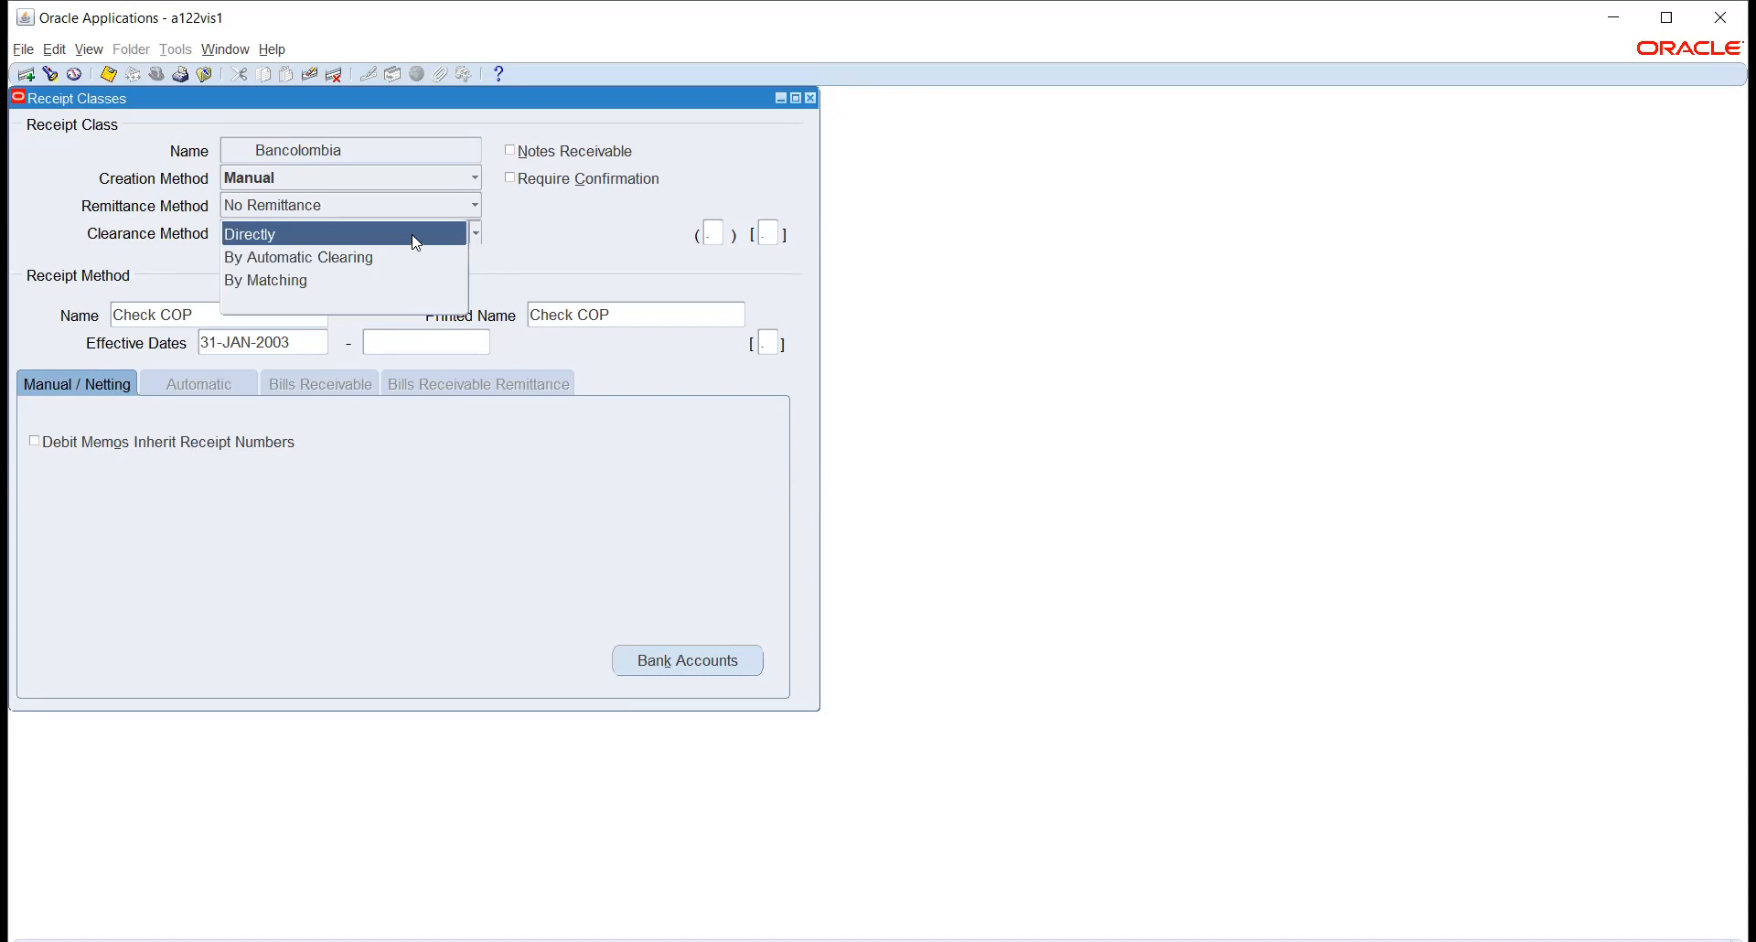
click(452, 227)
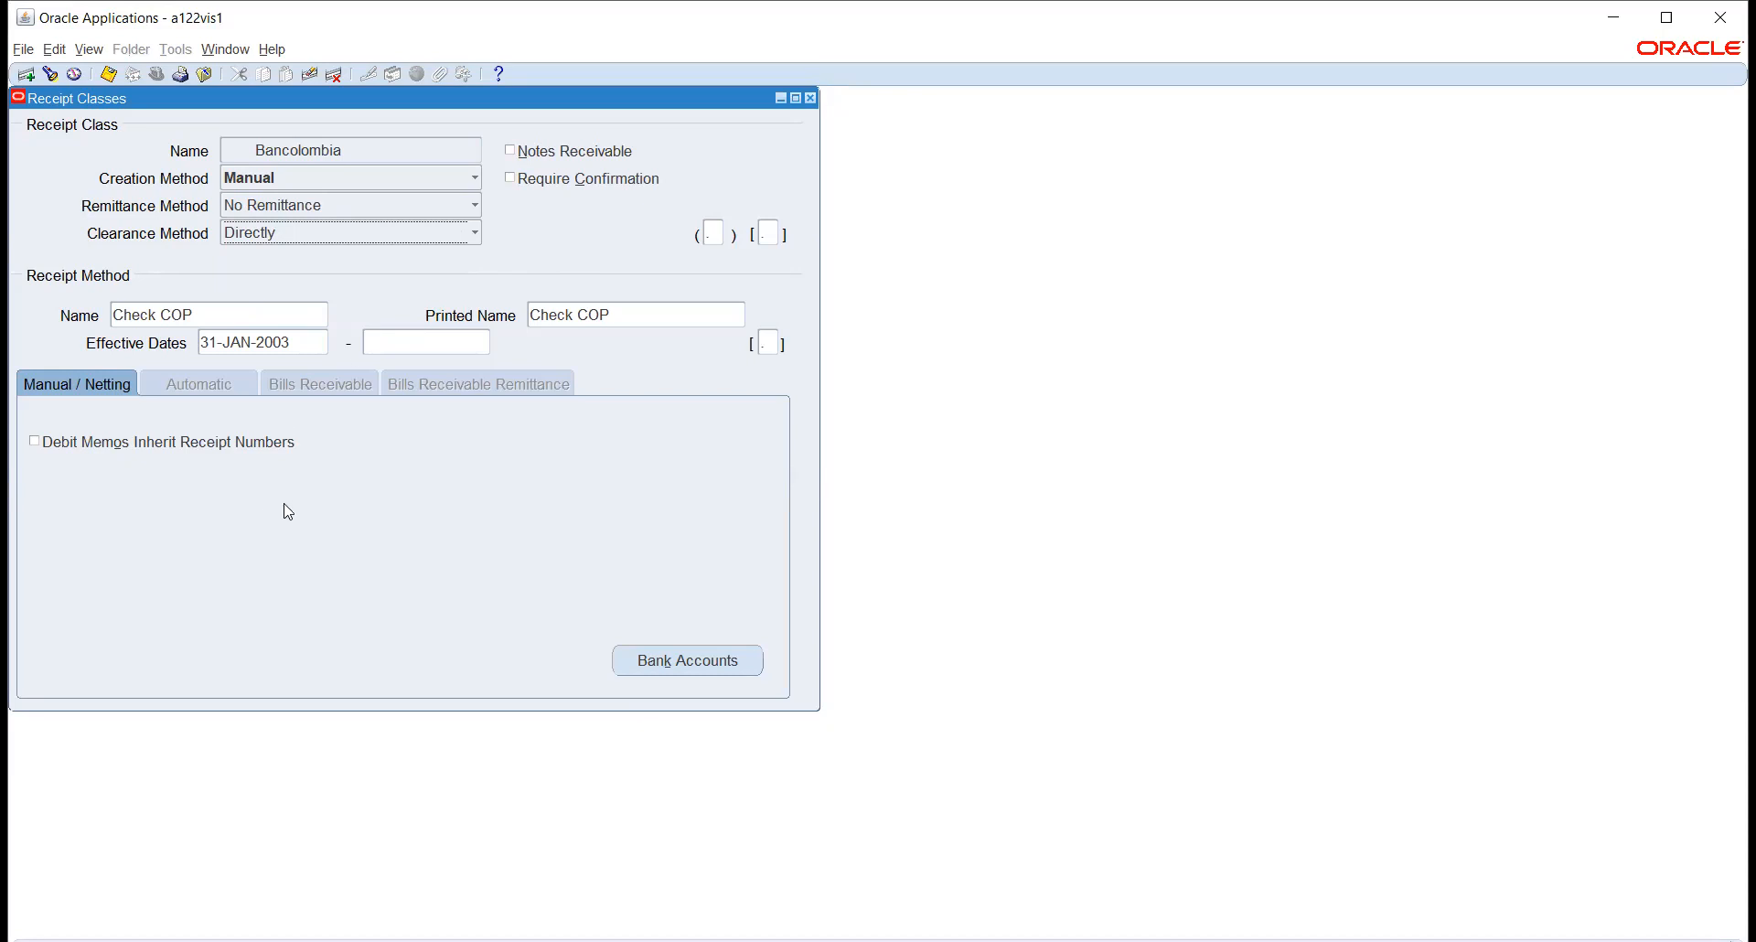
Inspect the remittance bank GL account fields for the Check COP receipt method, and close Receipt Classes.
click(665, 677)
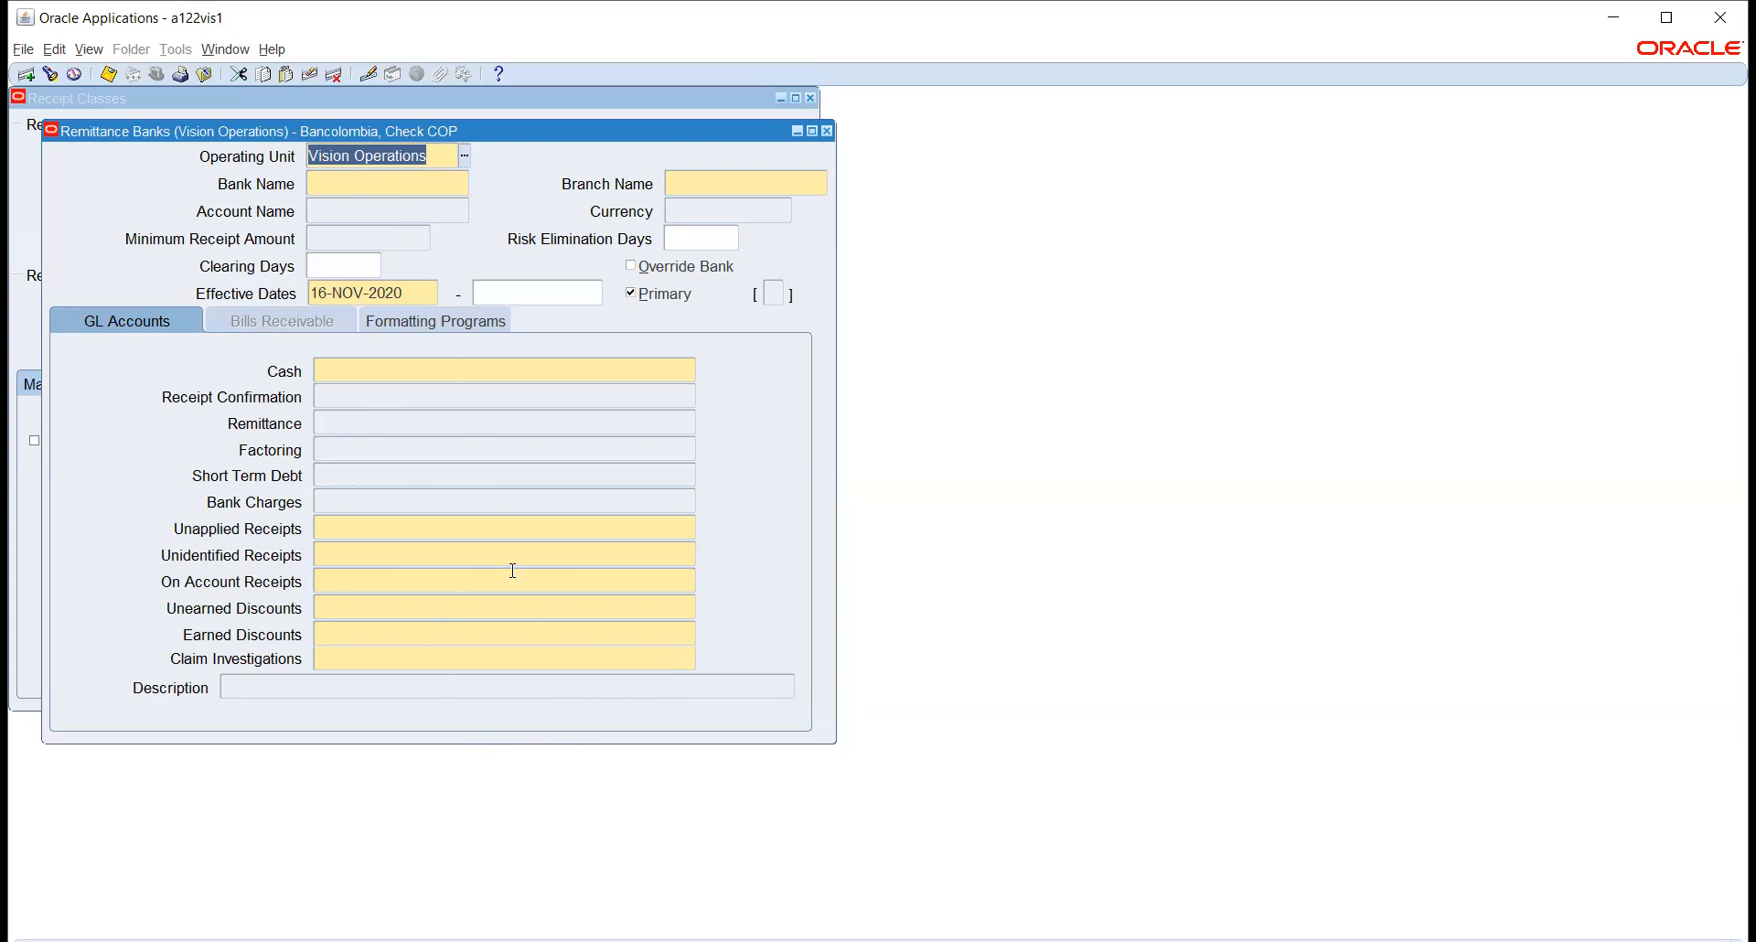
click(827, 131)
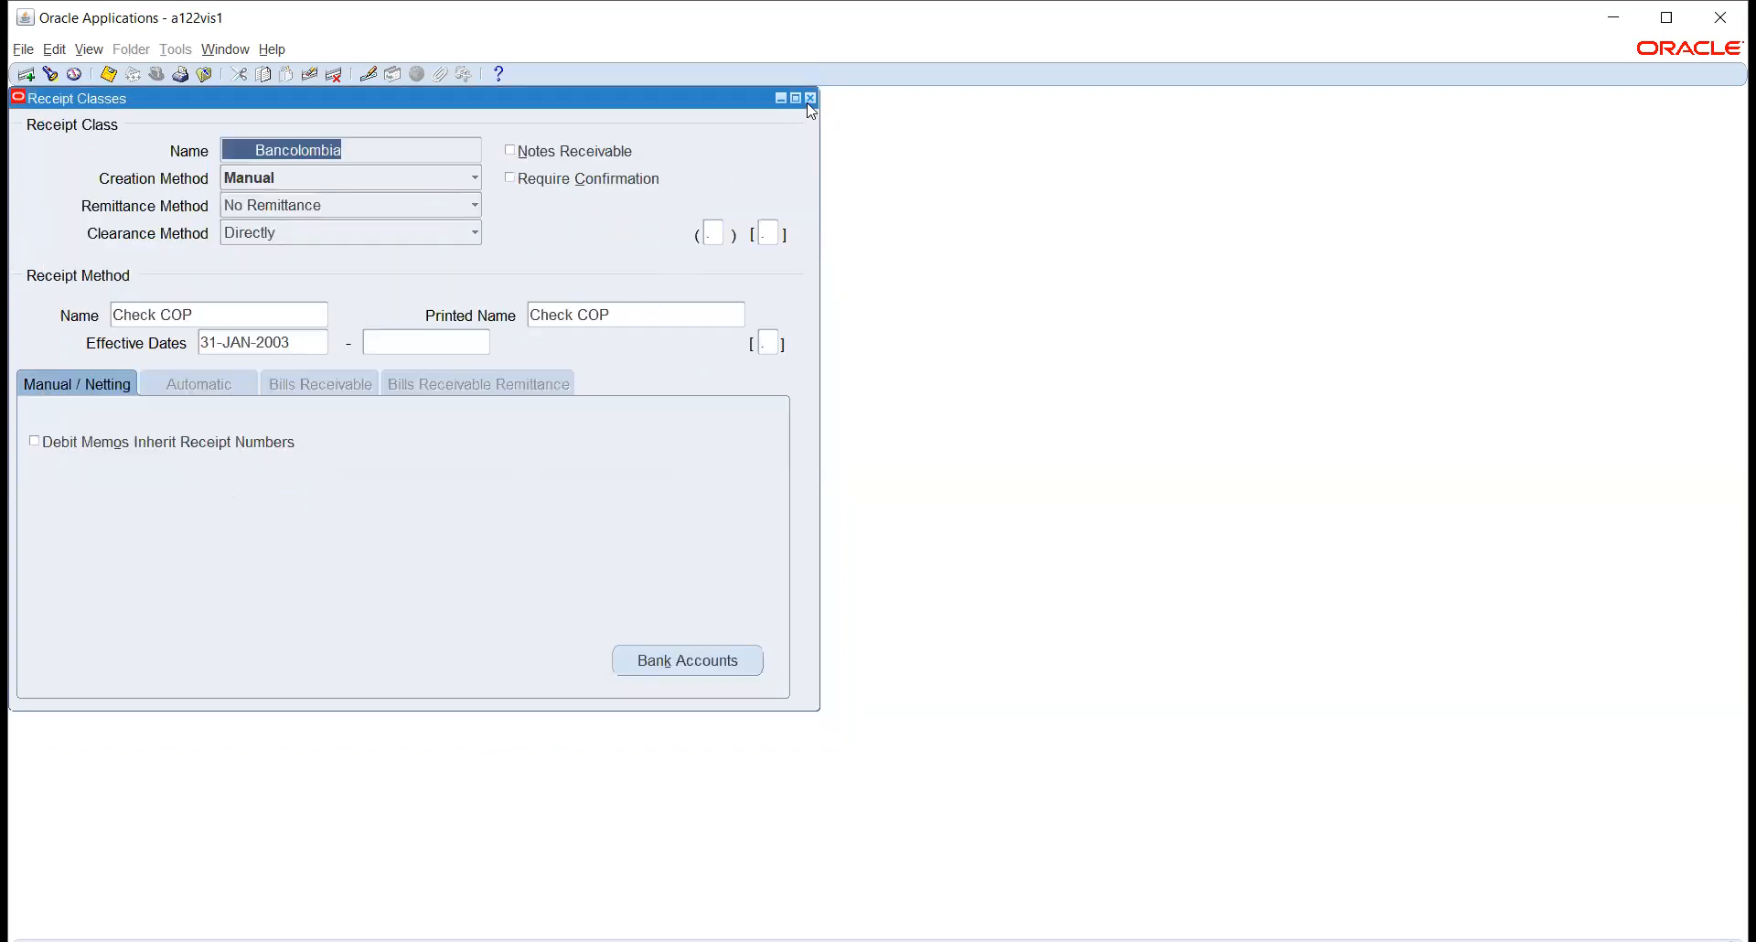
click(810, 98)
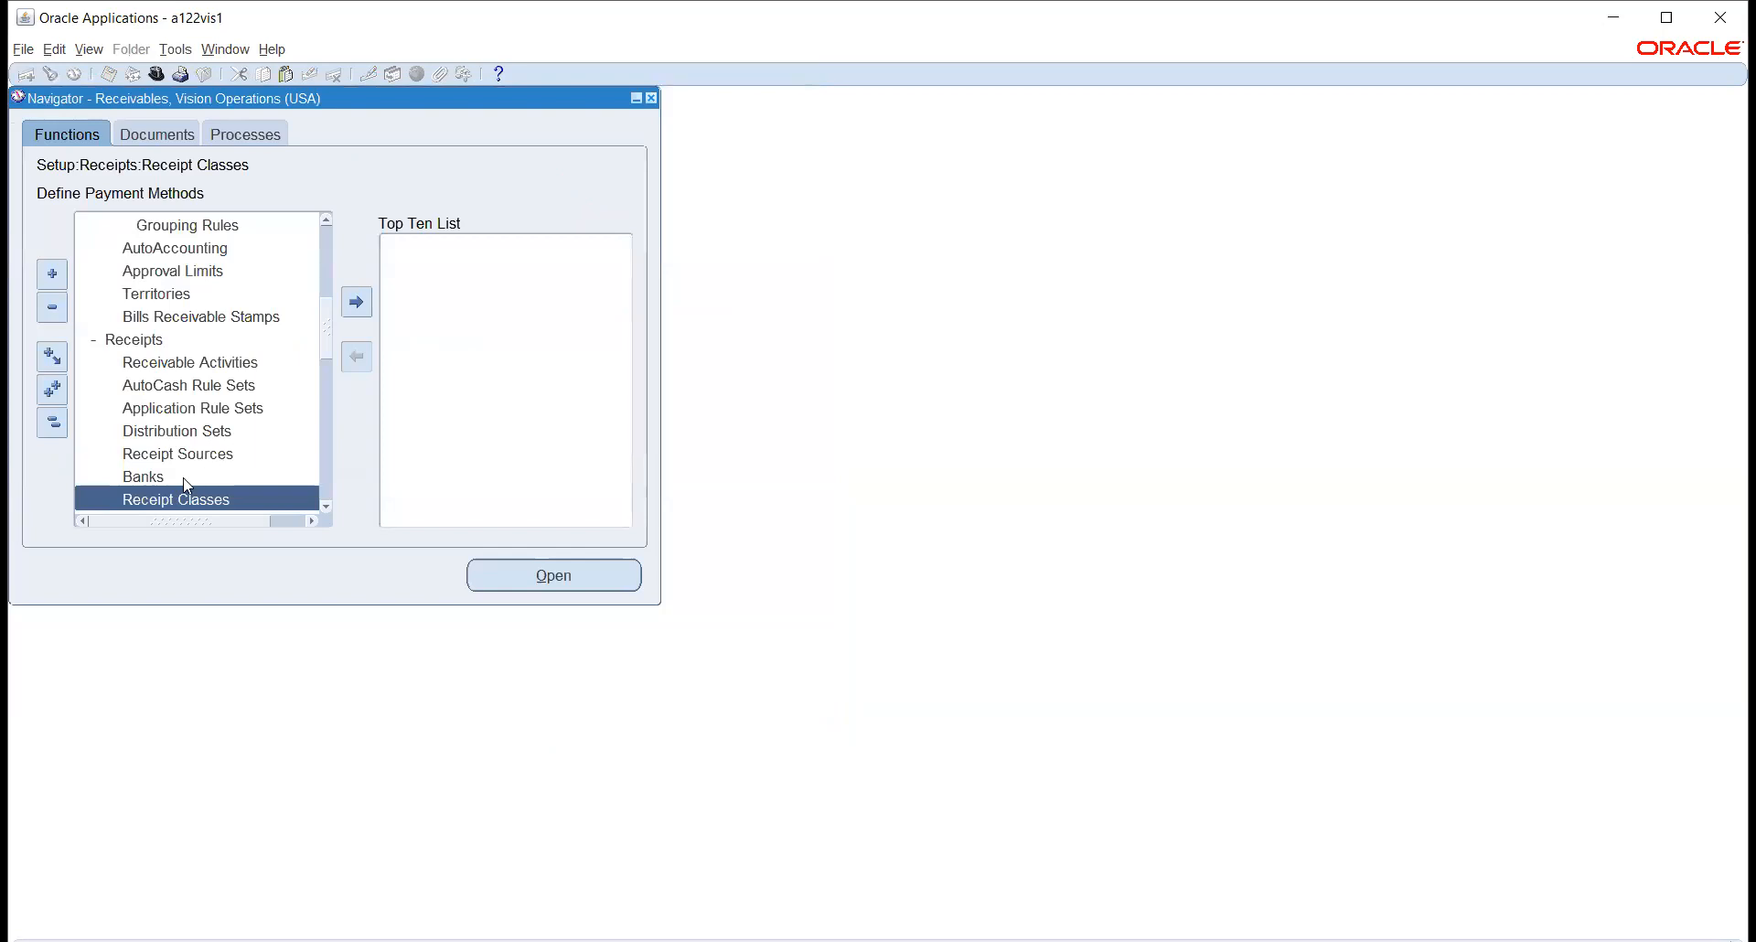
Open Receipt Sources, retrieve the existing sources for review, and close the form.
double_click(180, 451)
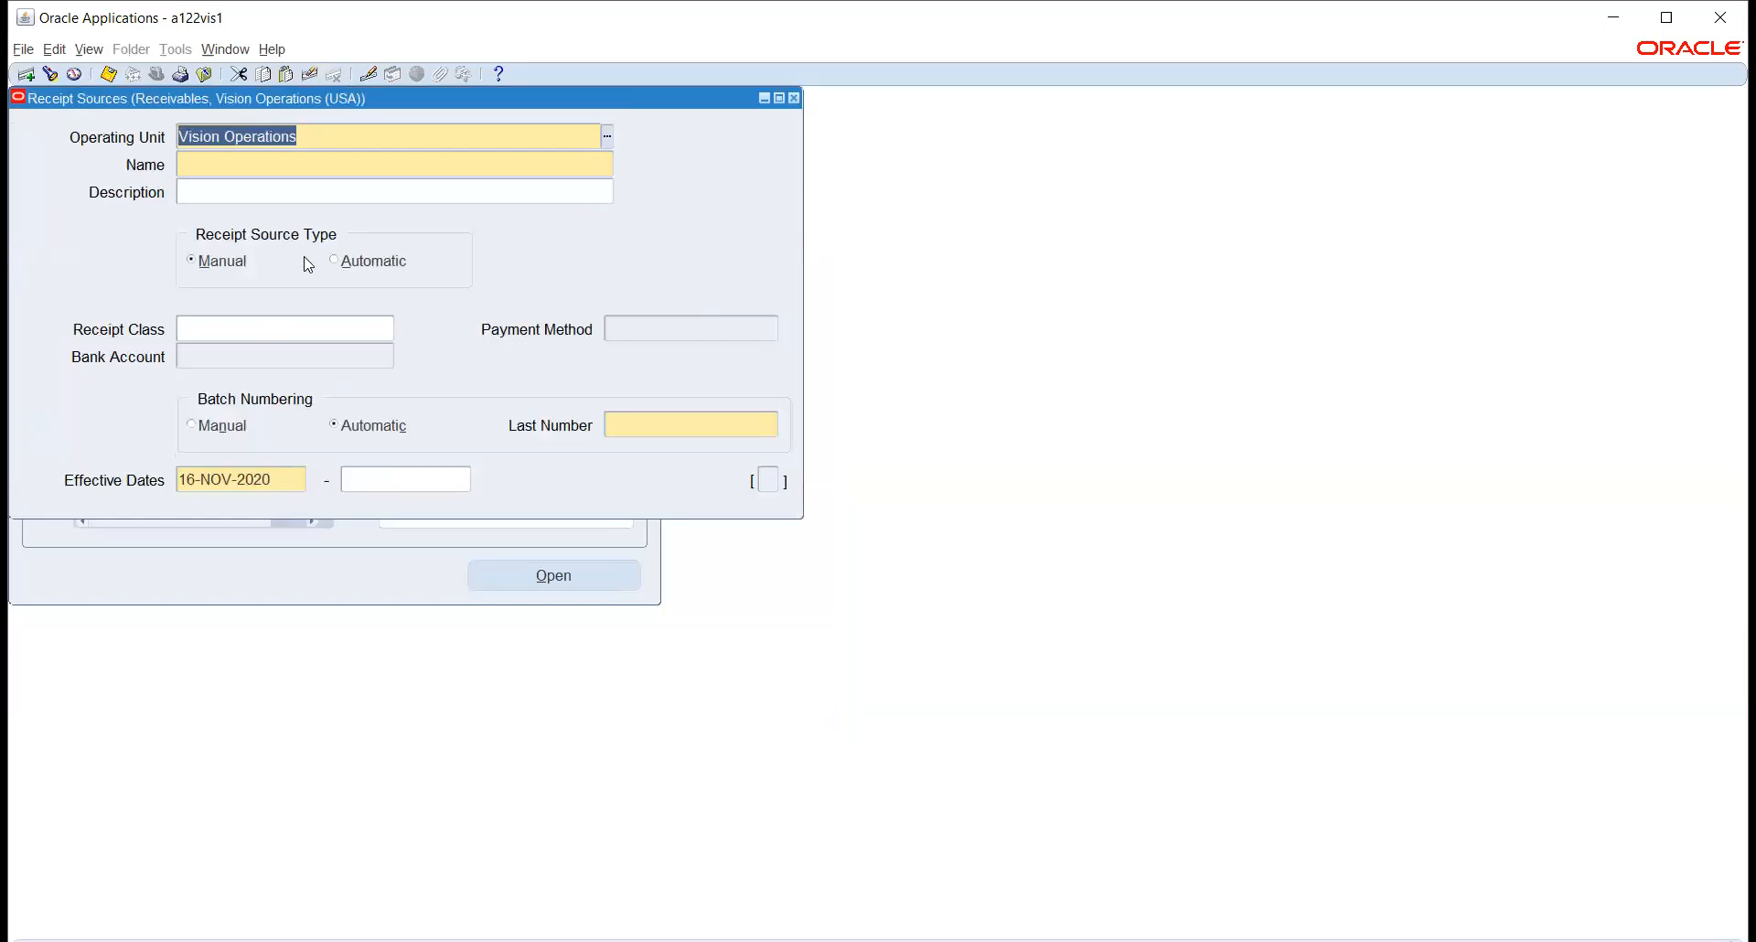
key(ctrl+F11)
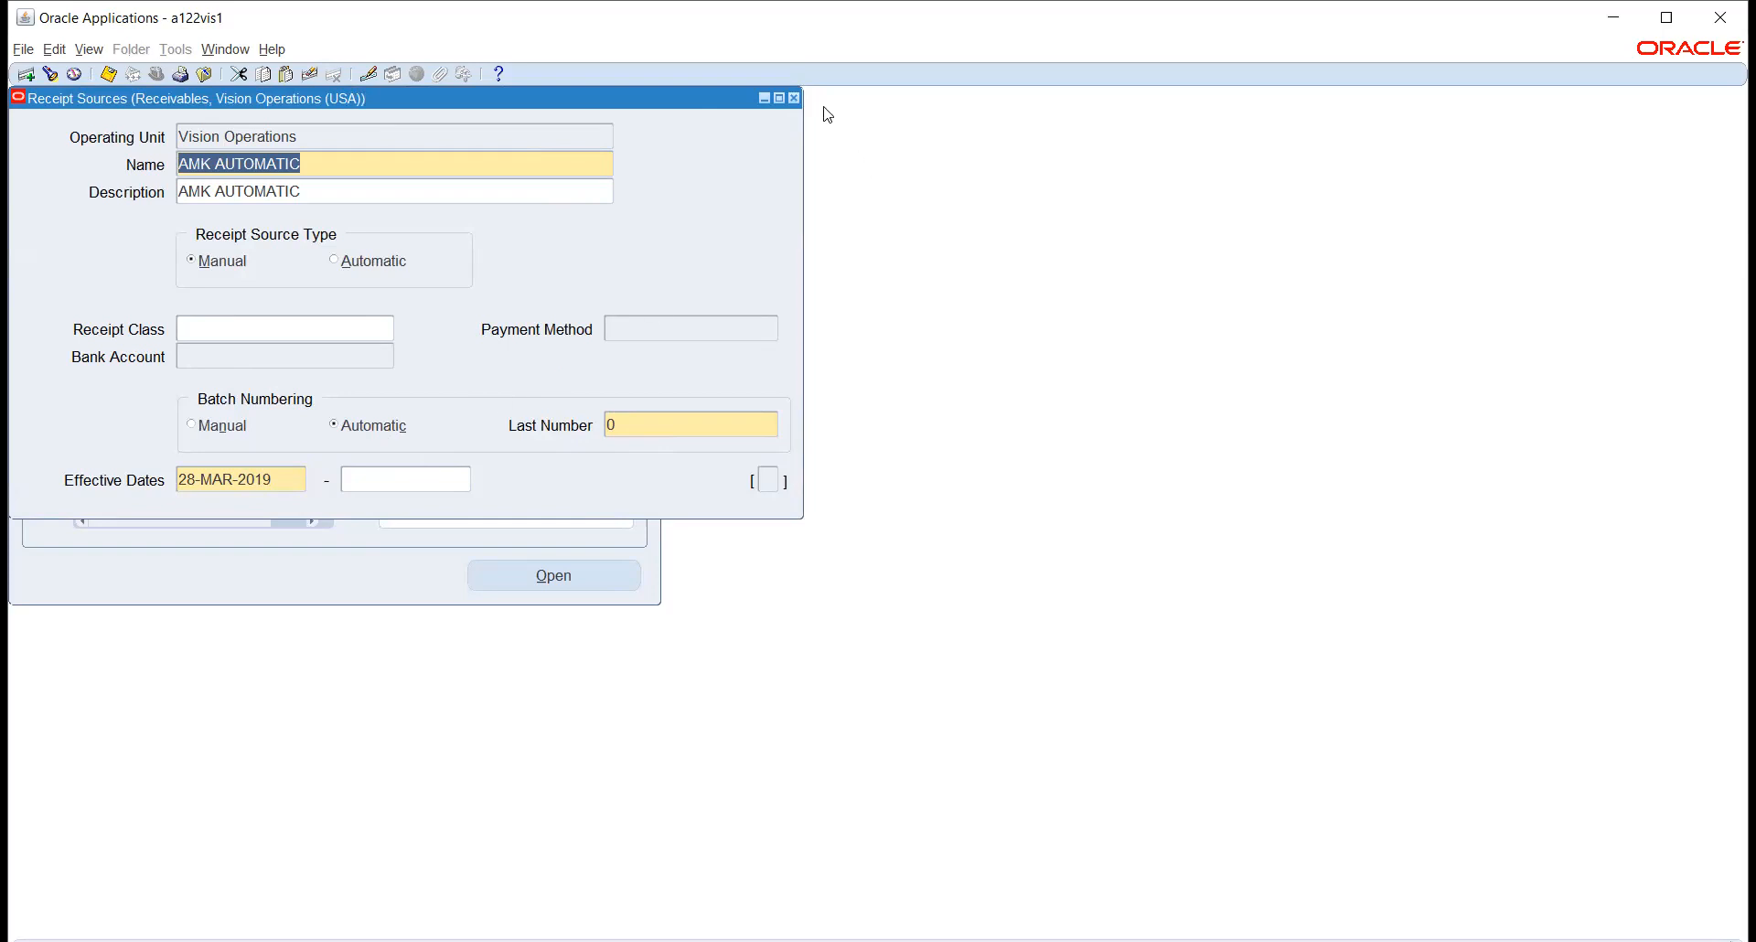
click(794, 98)
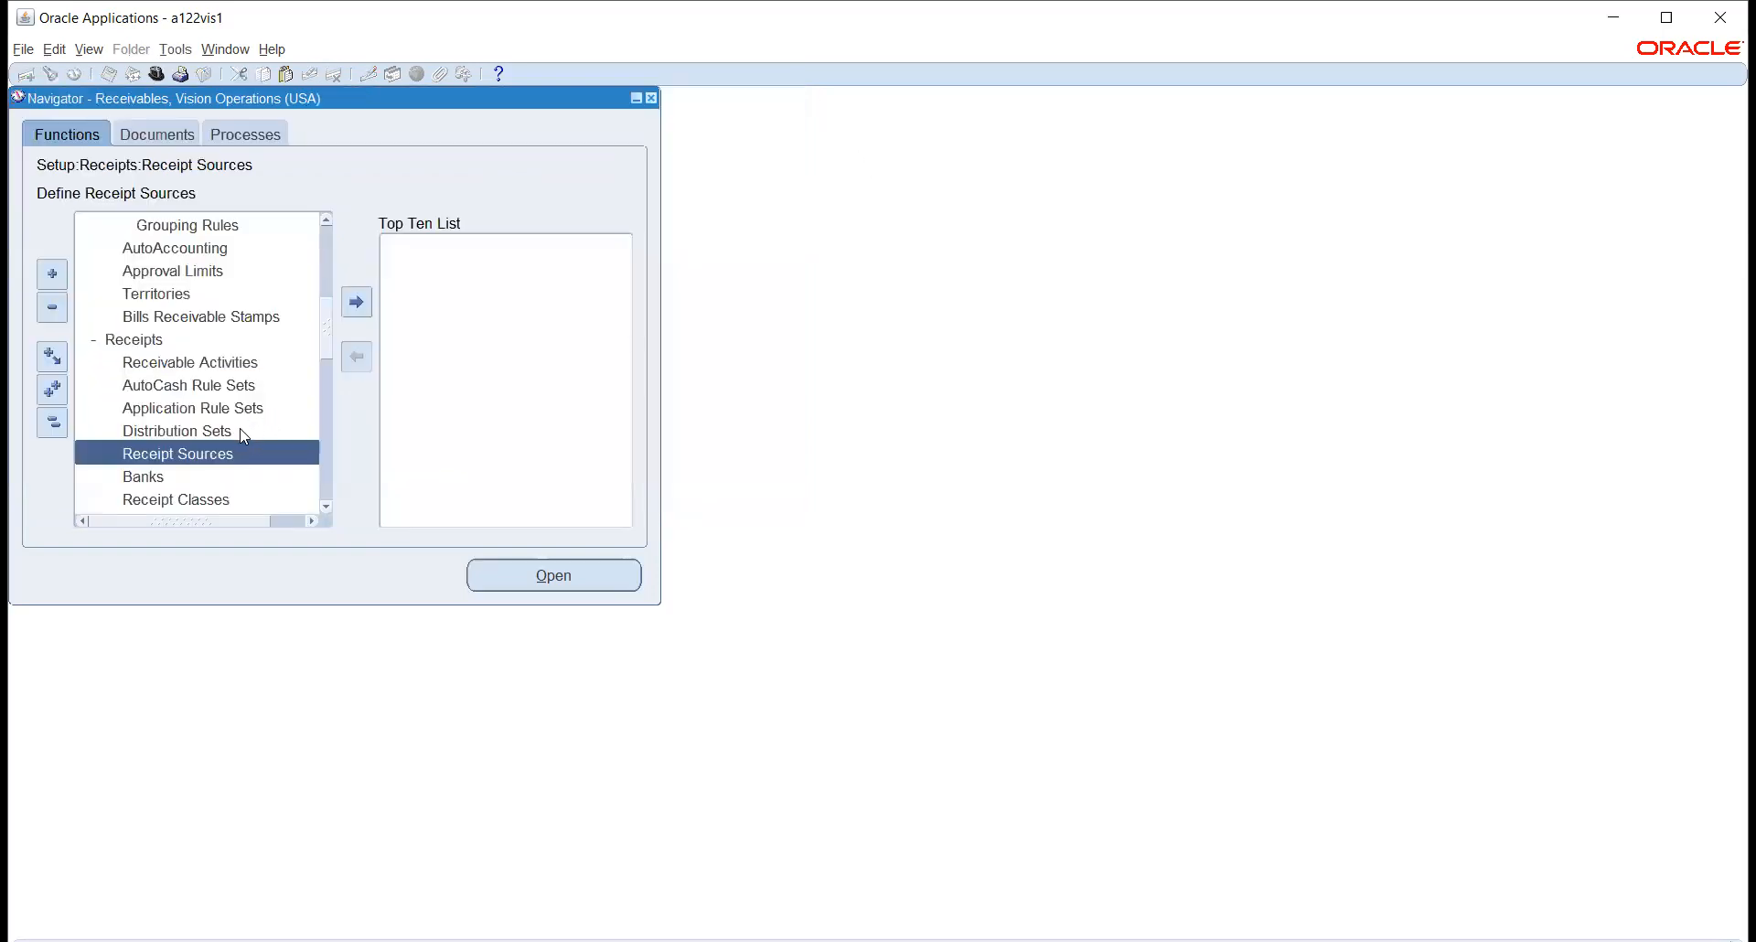
Expand the main Transactions functions and open the Transactions entry form.
scroll(245, 428, down, 1)
scroll(244, 428, down, 3)
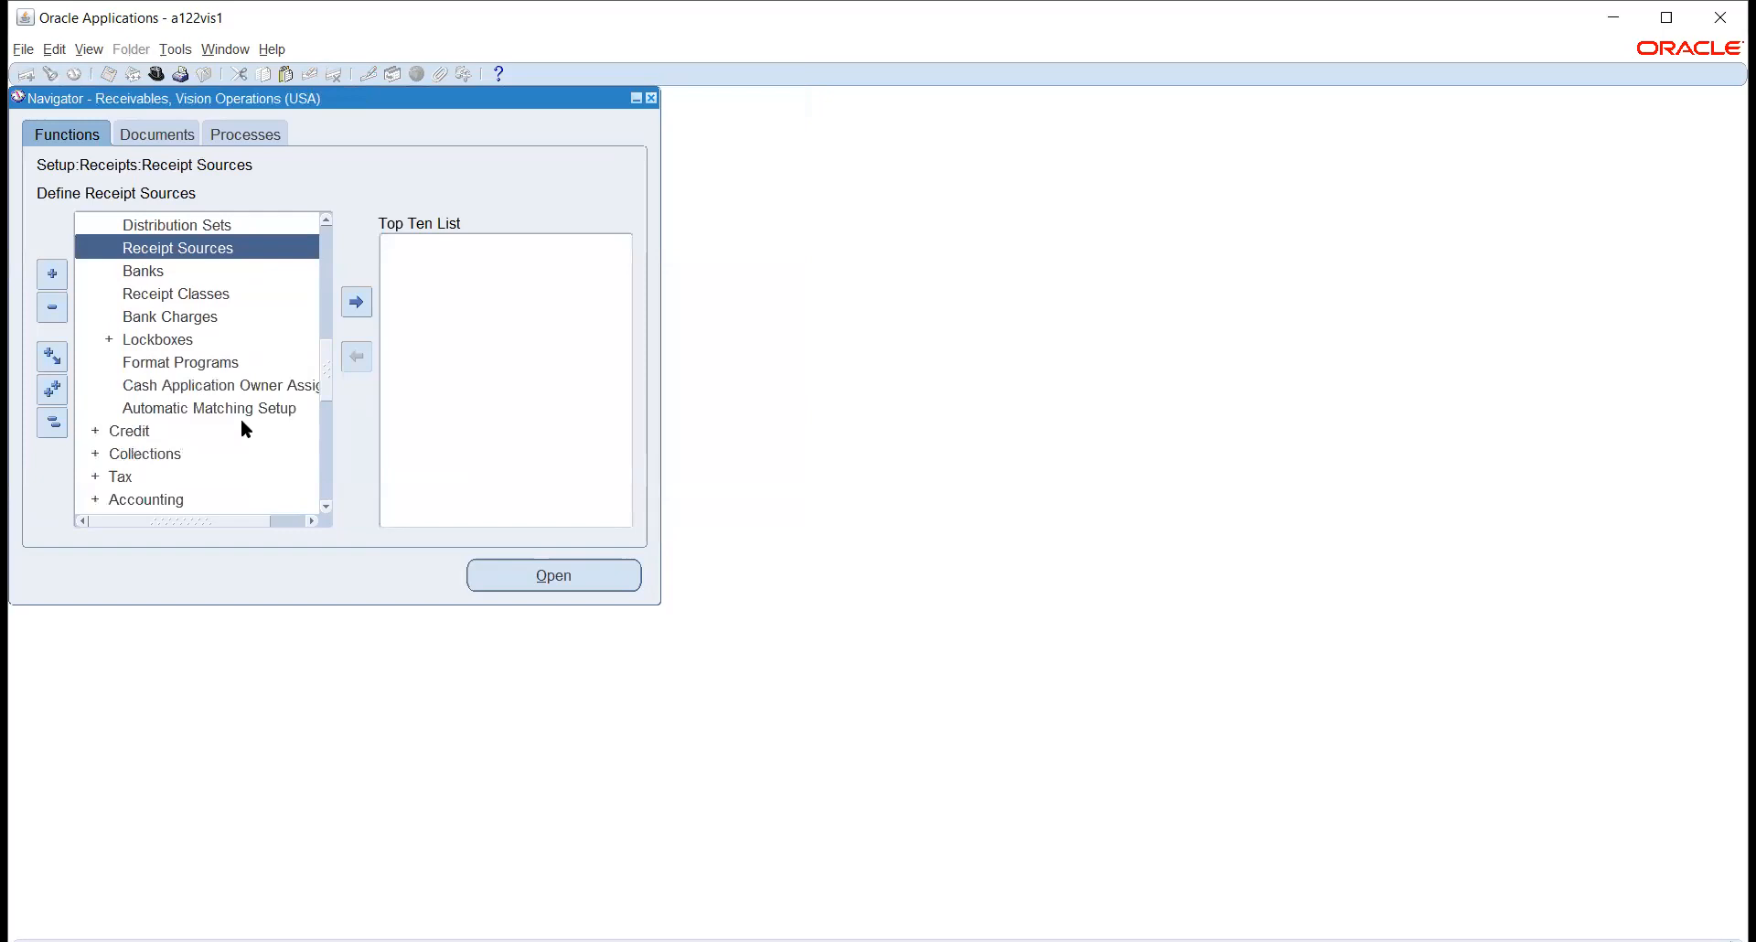
scroll(242, 422, up, 8)
scroll(243, 422, up, 1)
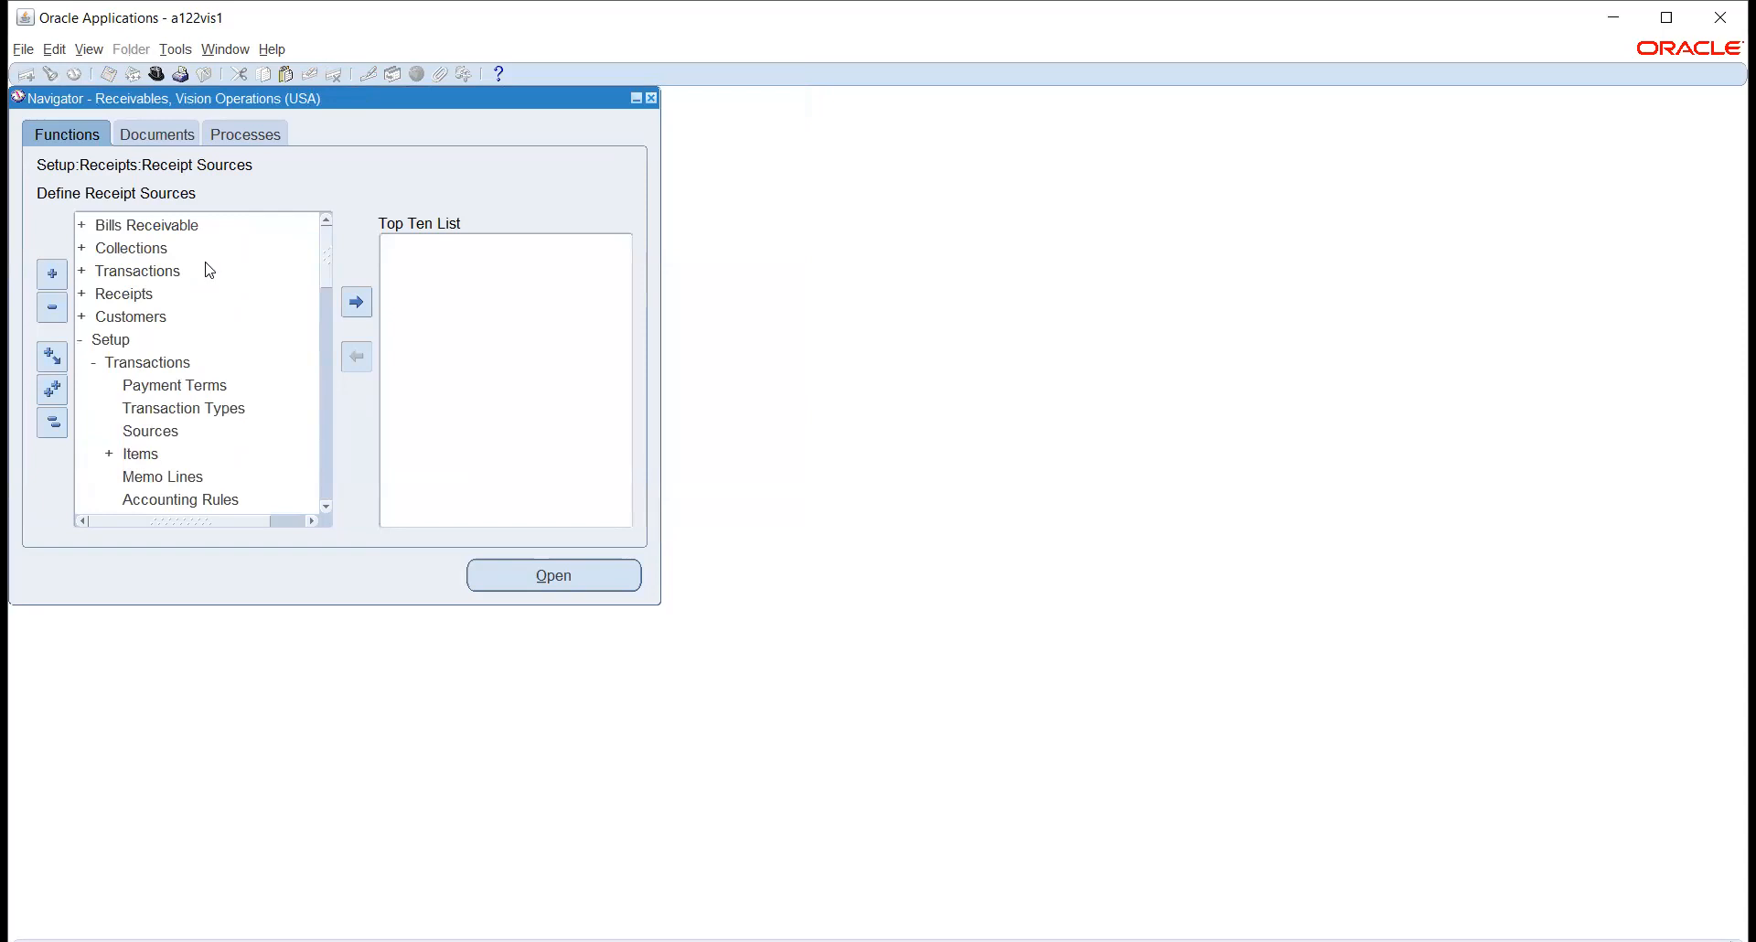
click(157, 270)
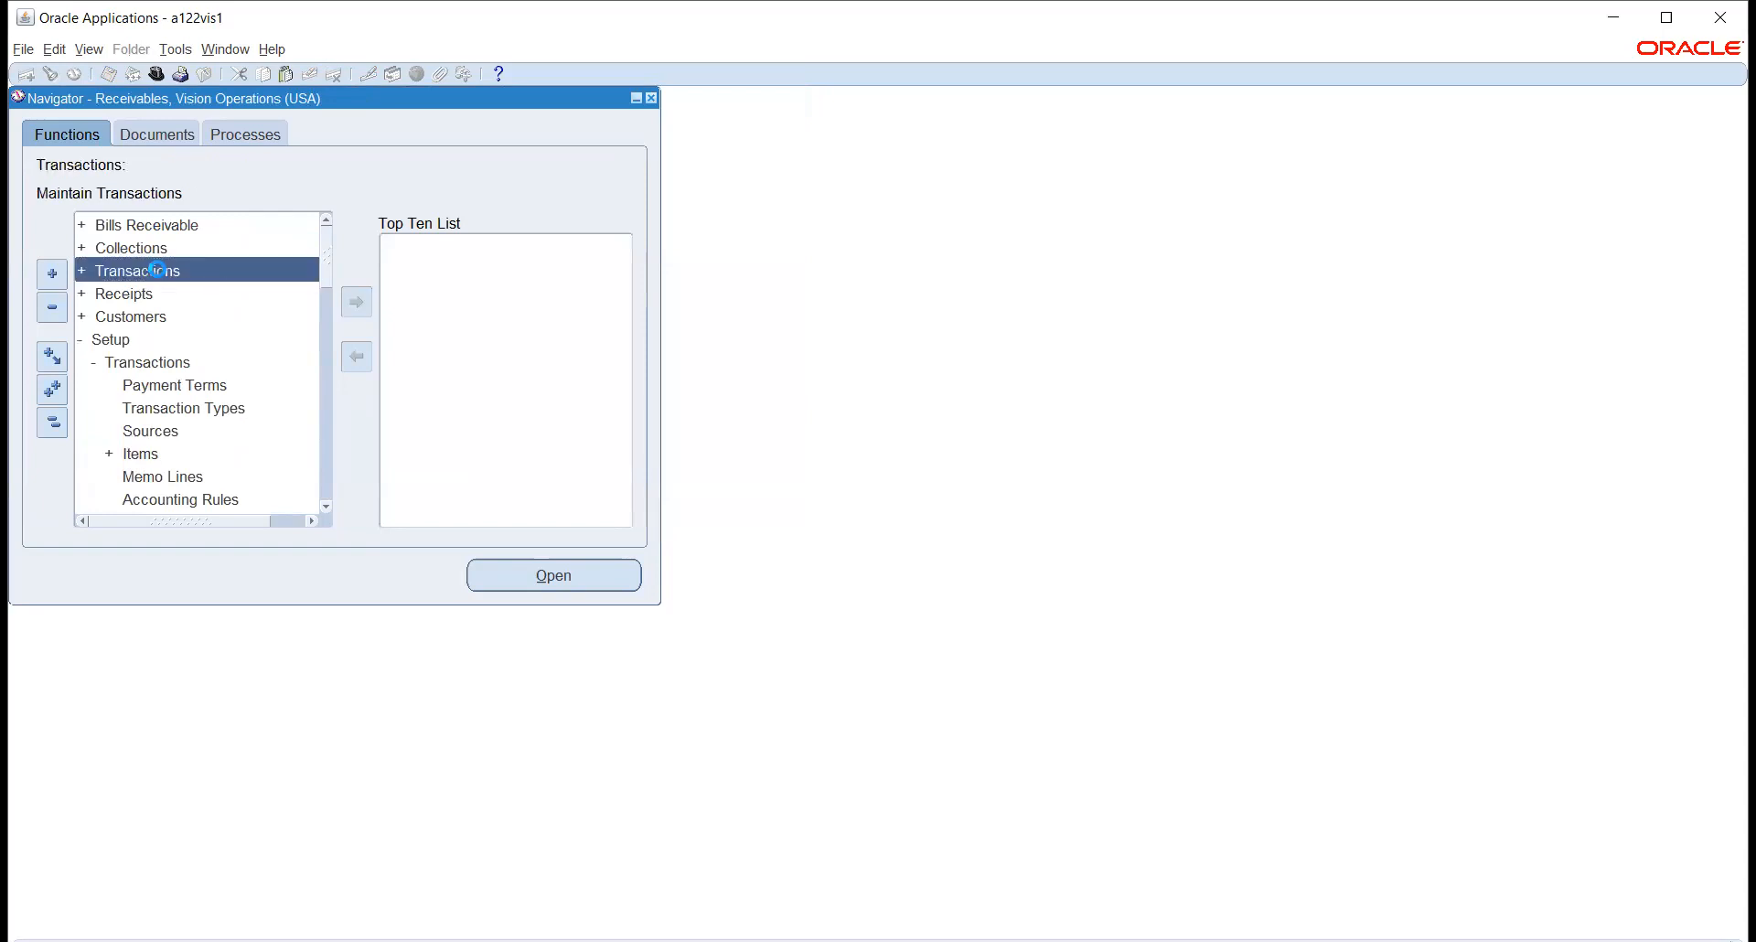
double_click(157, 270)
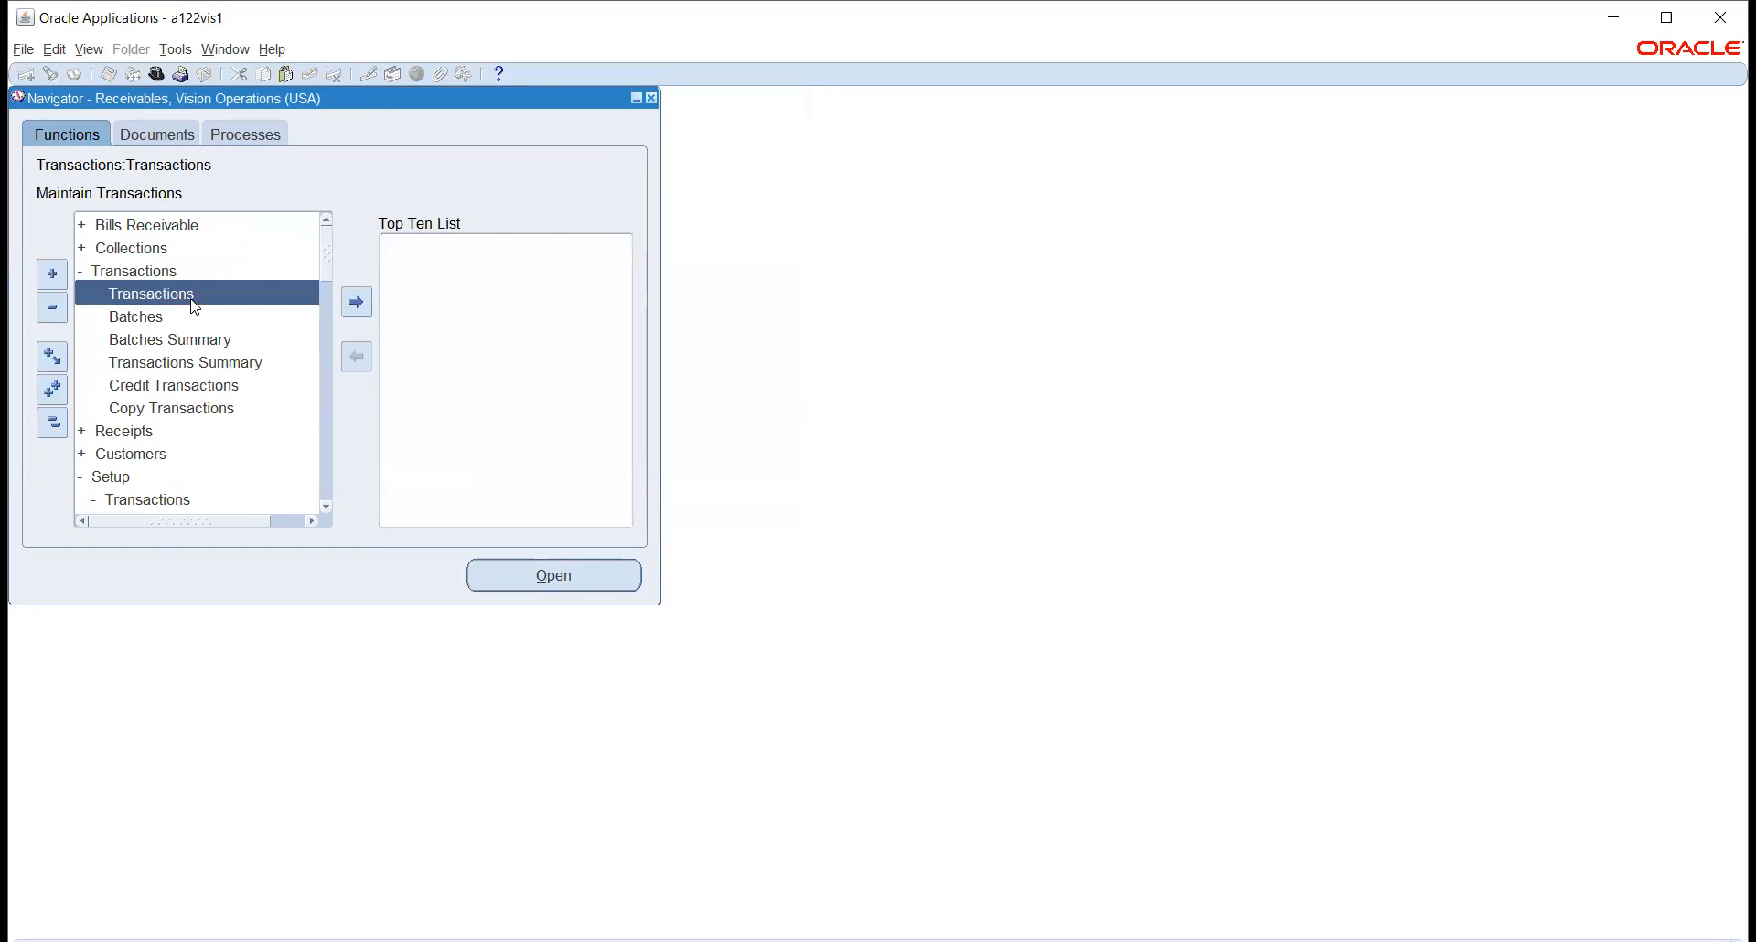
double_click(190, 295)
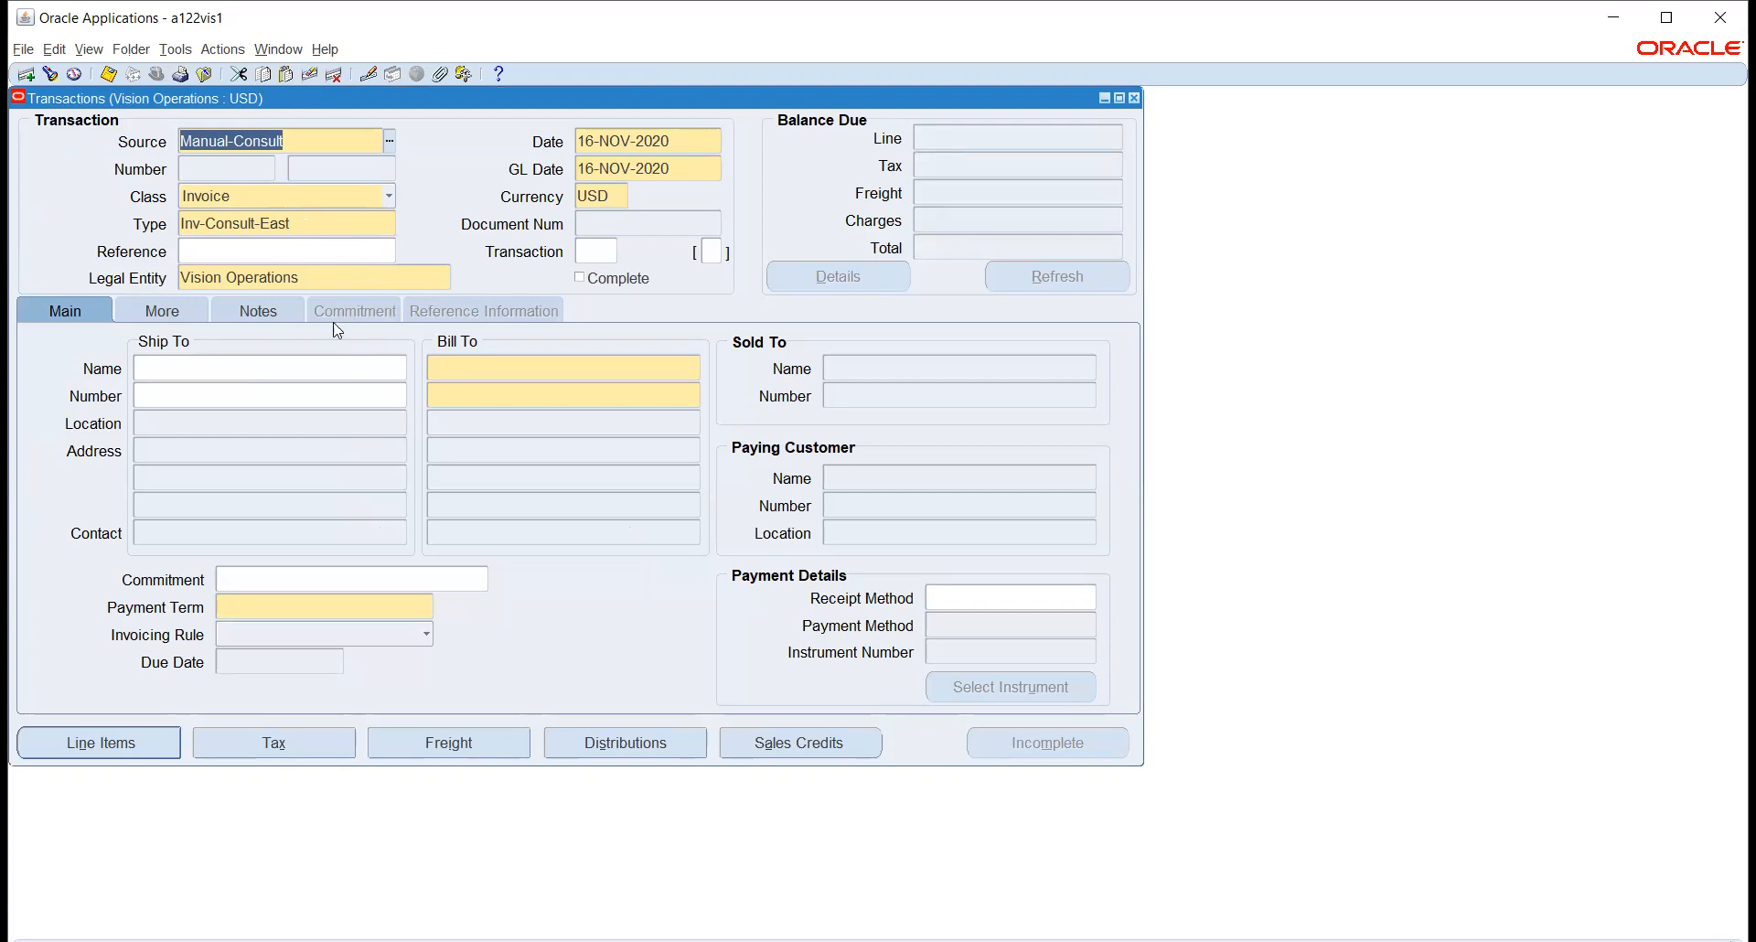
Choose ABC Customer as the ship-to customer of the new Manual-Consult invoice from the full customer list.
click(311, 278)
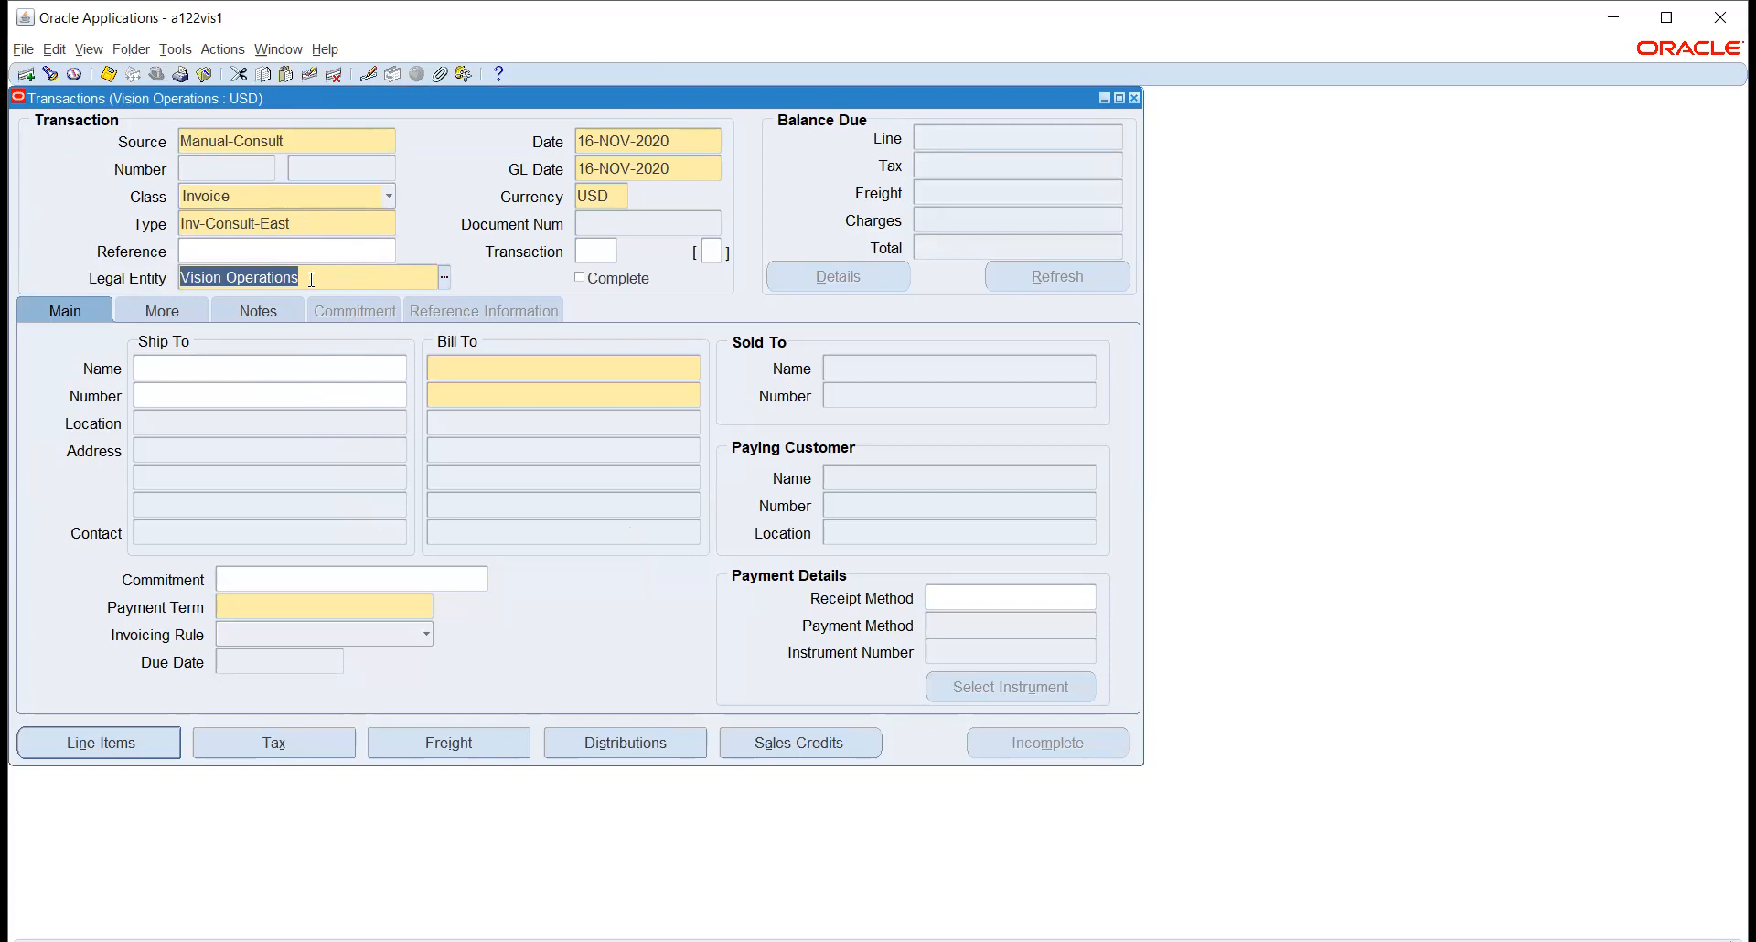
click(340, 369)
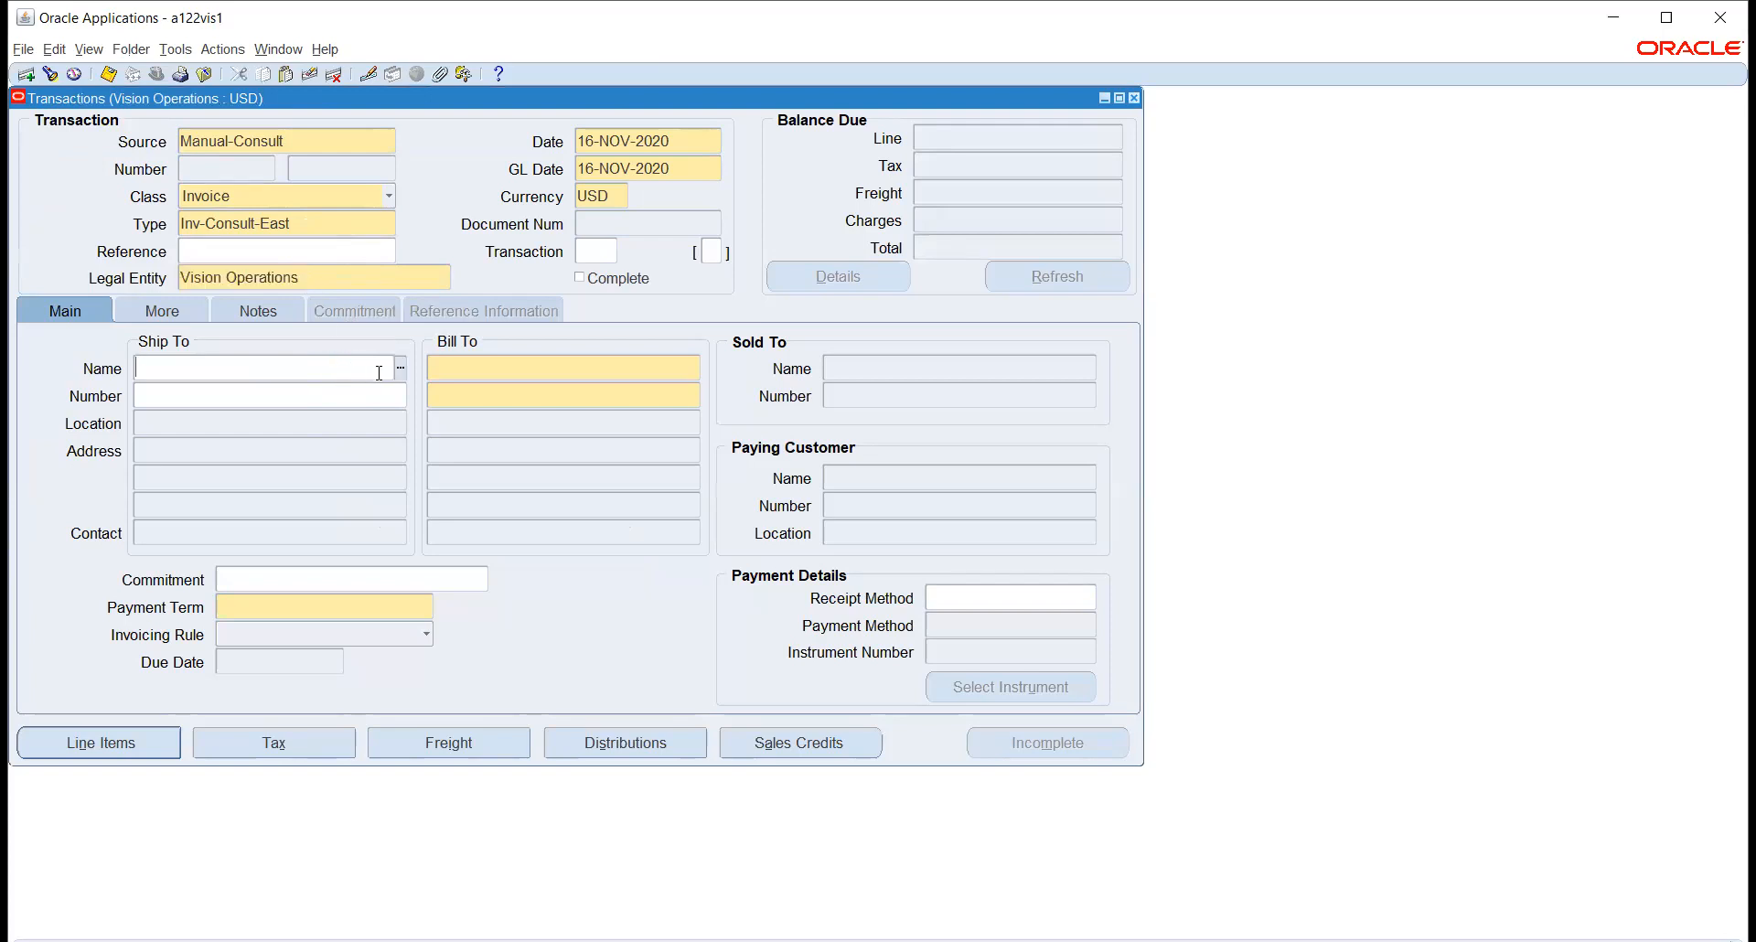
click(401, 369)
text(%)
key(Return)
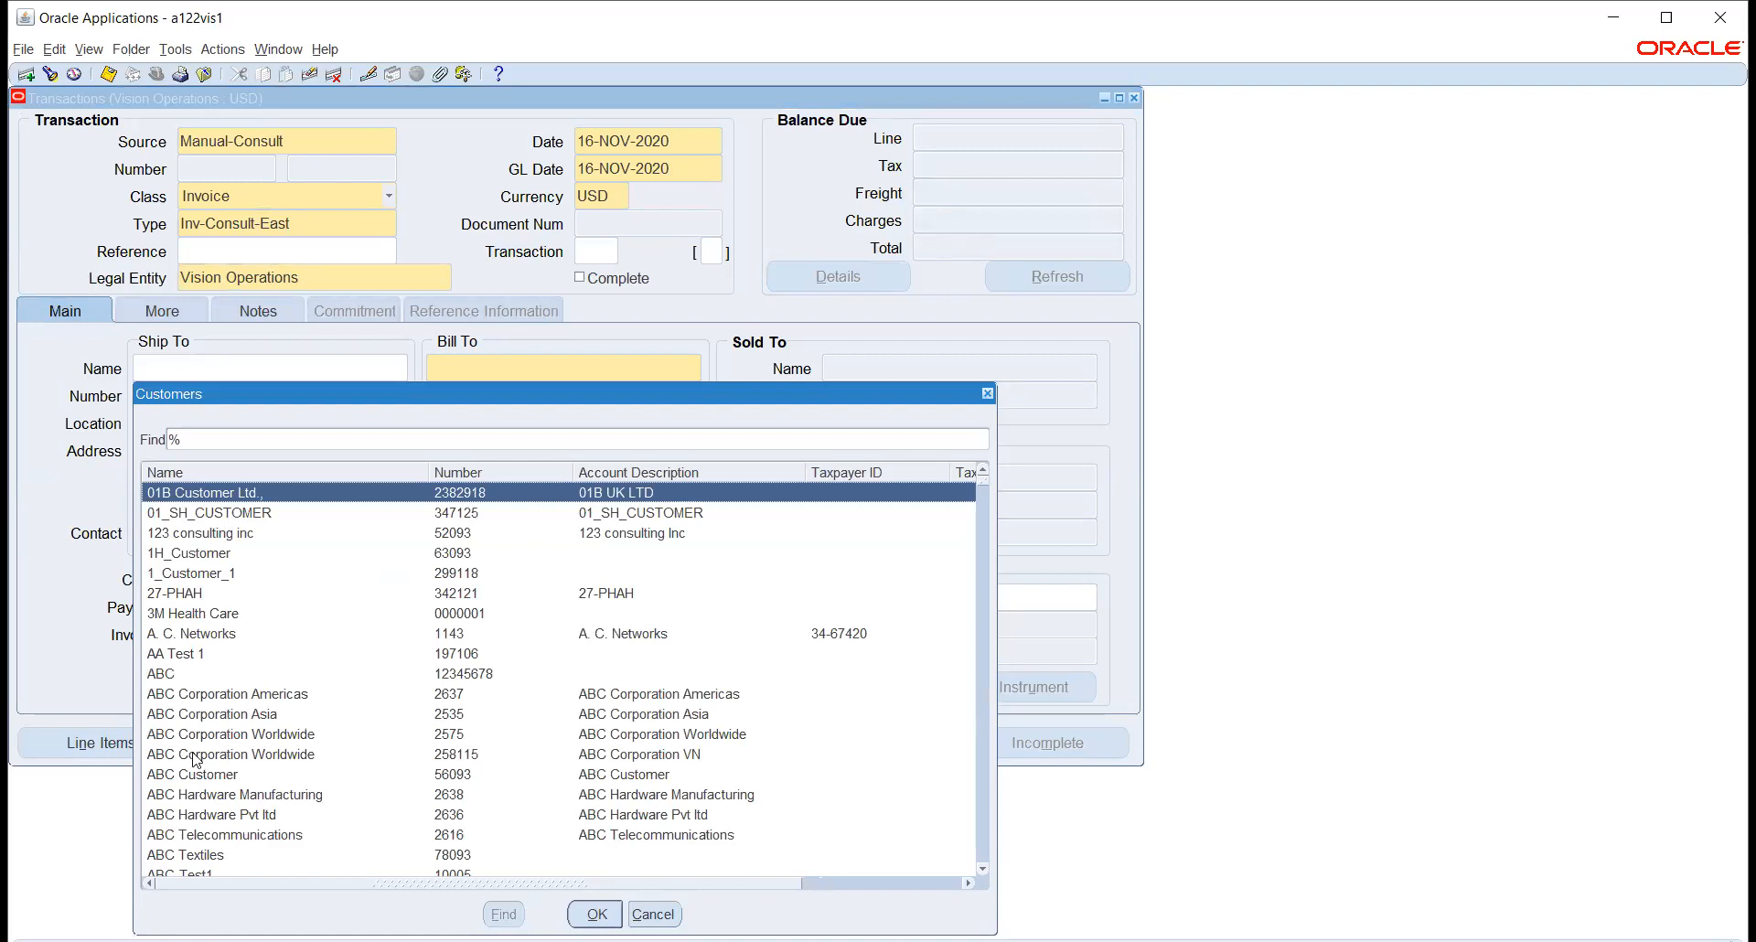
click(216, 776)
click(597, 914)
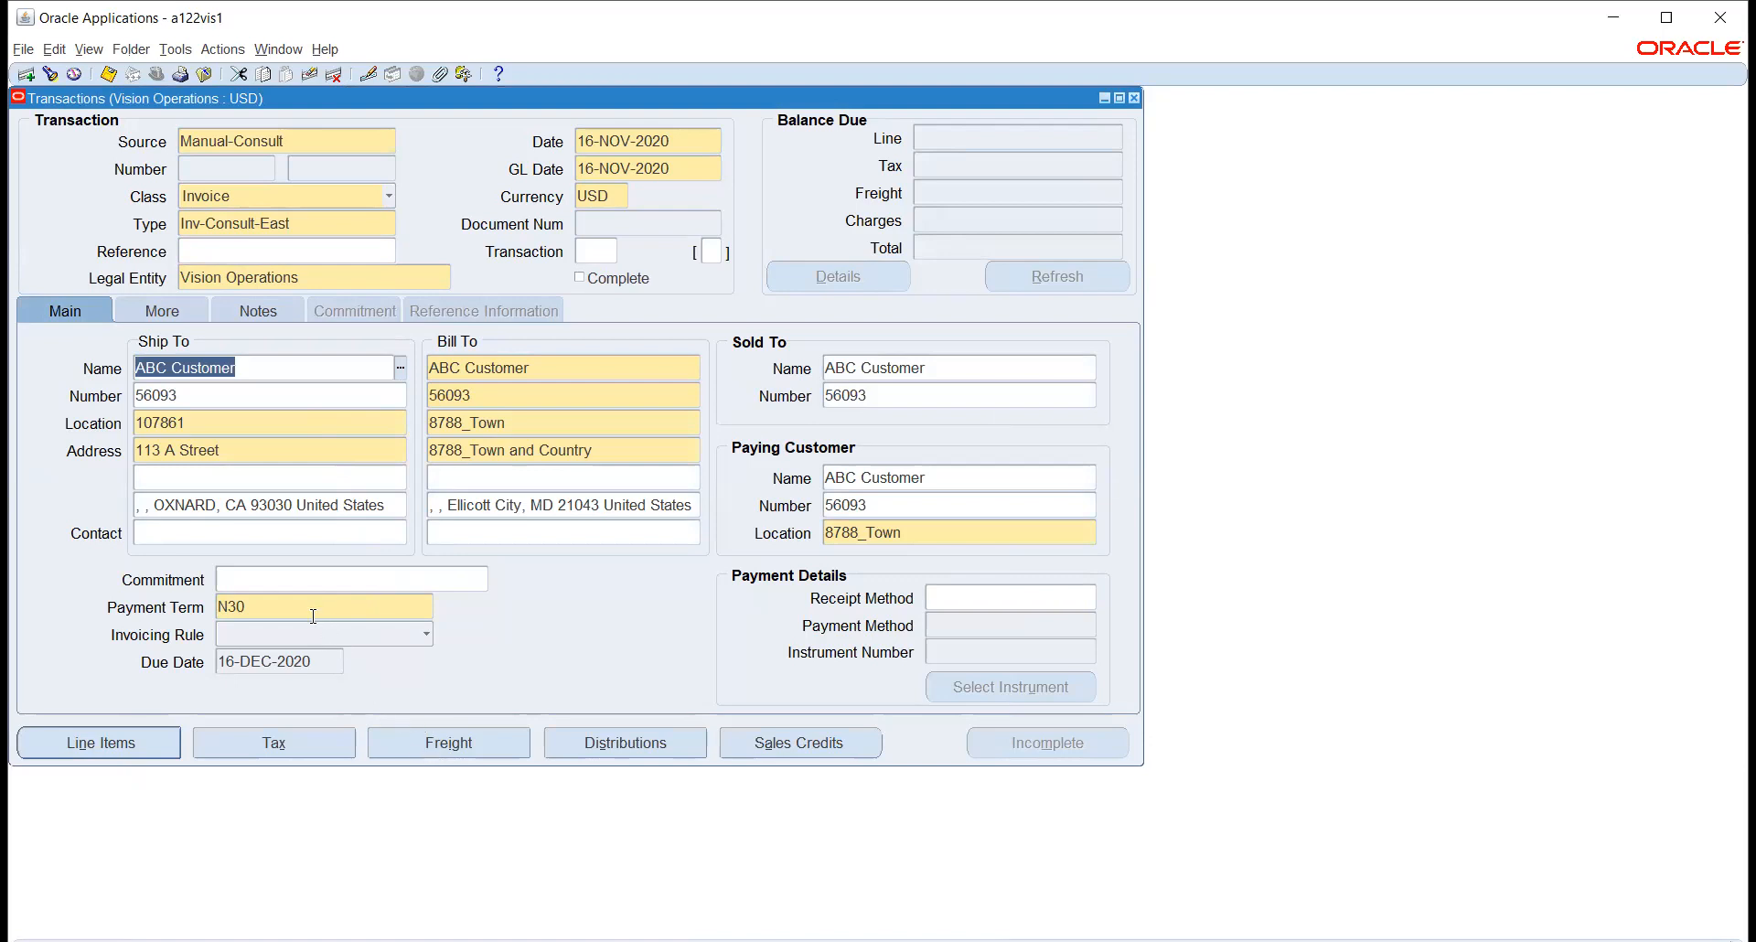
Add invoice line 1 with the description New, quantity 1 and unit price 100.
click(116, 746)
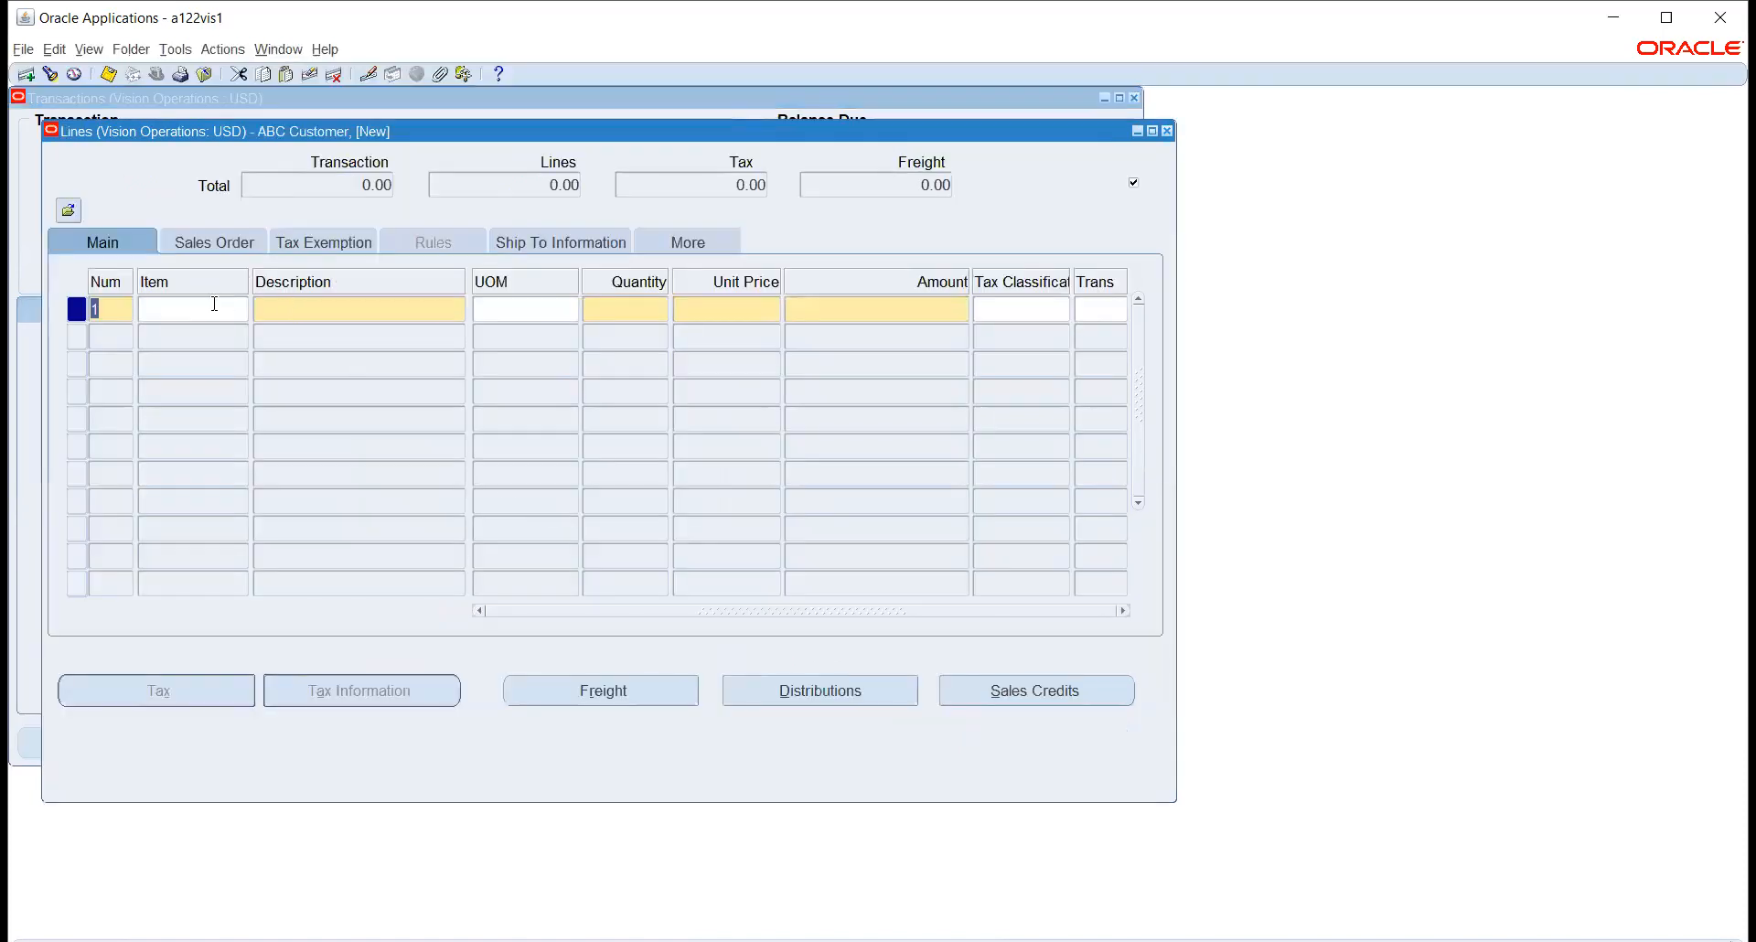
click(293, 307)
text(New)
key(Tab)
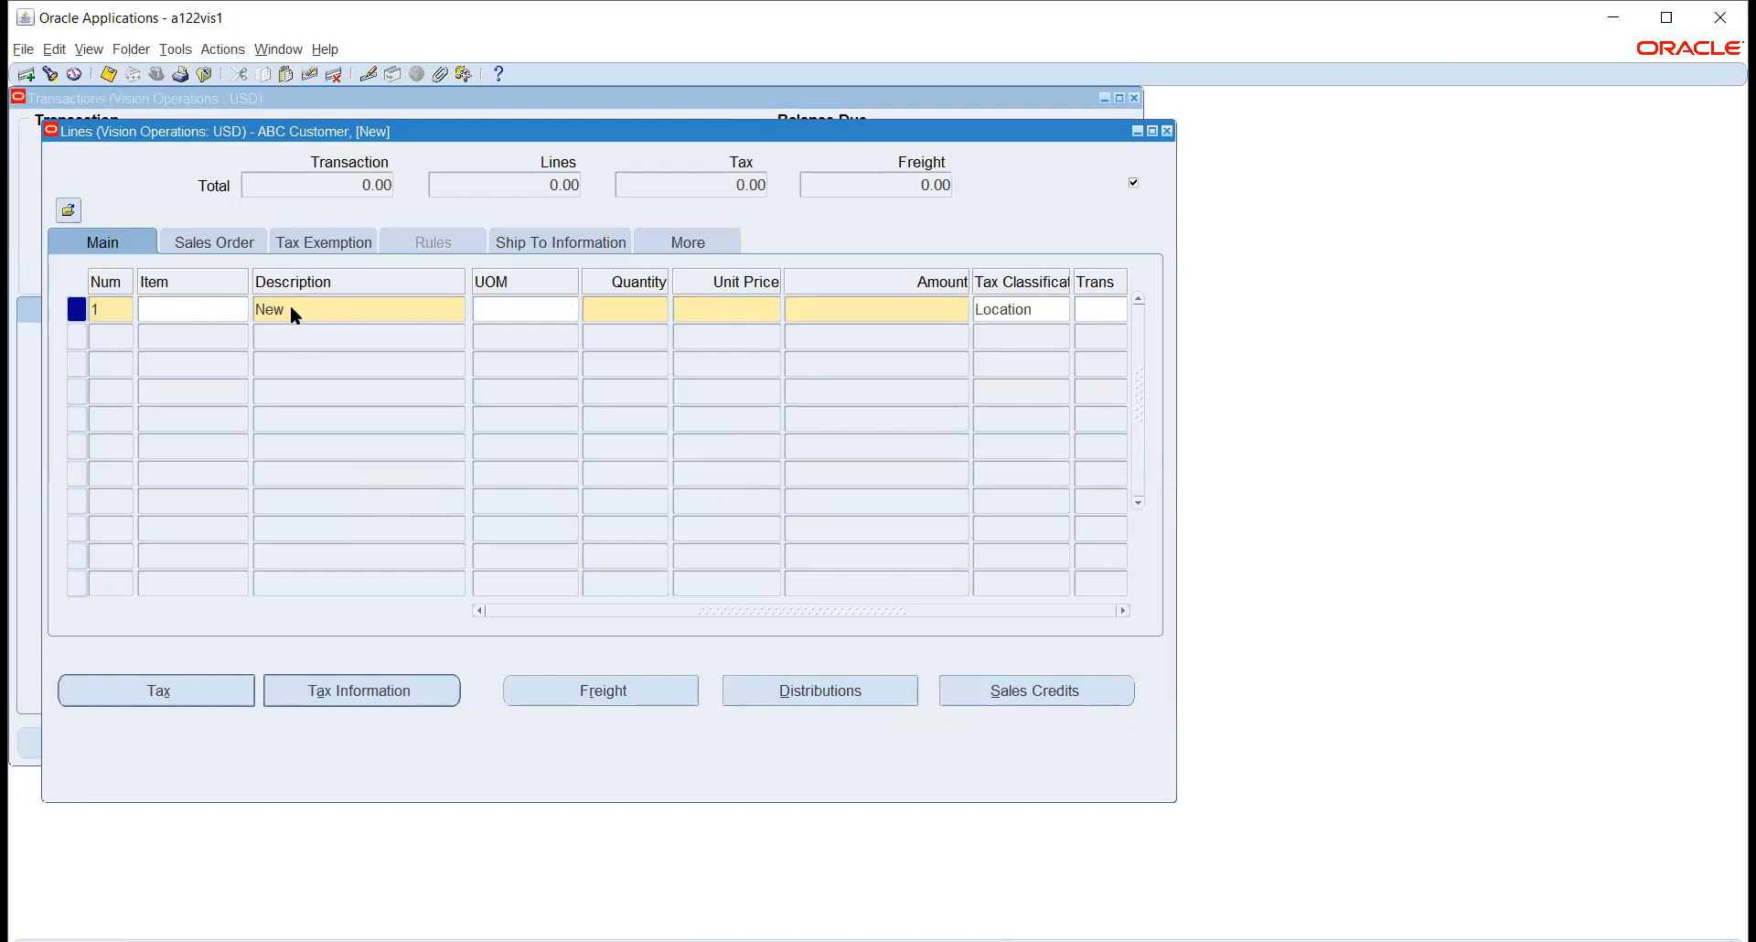
key(Tab)
text(100)
key(Tab)
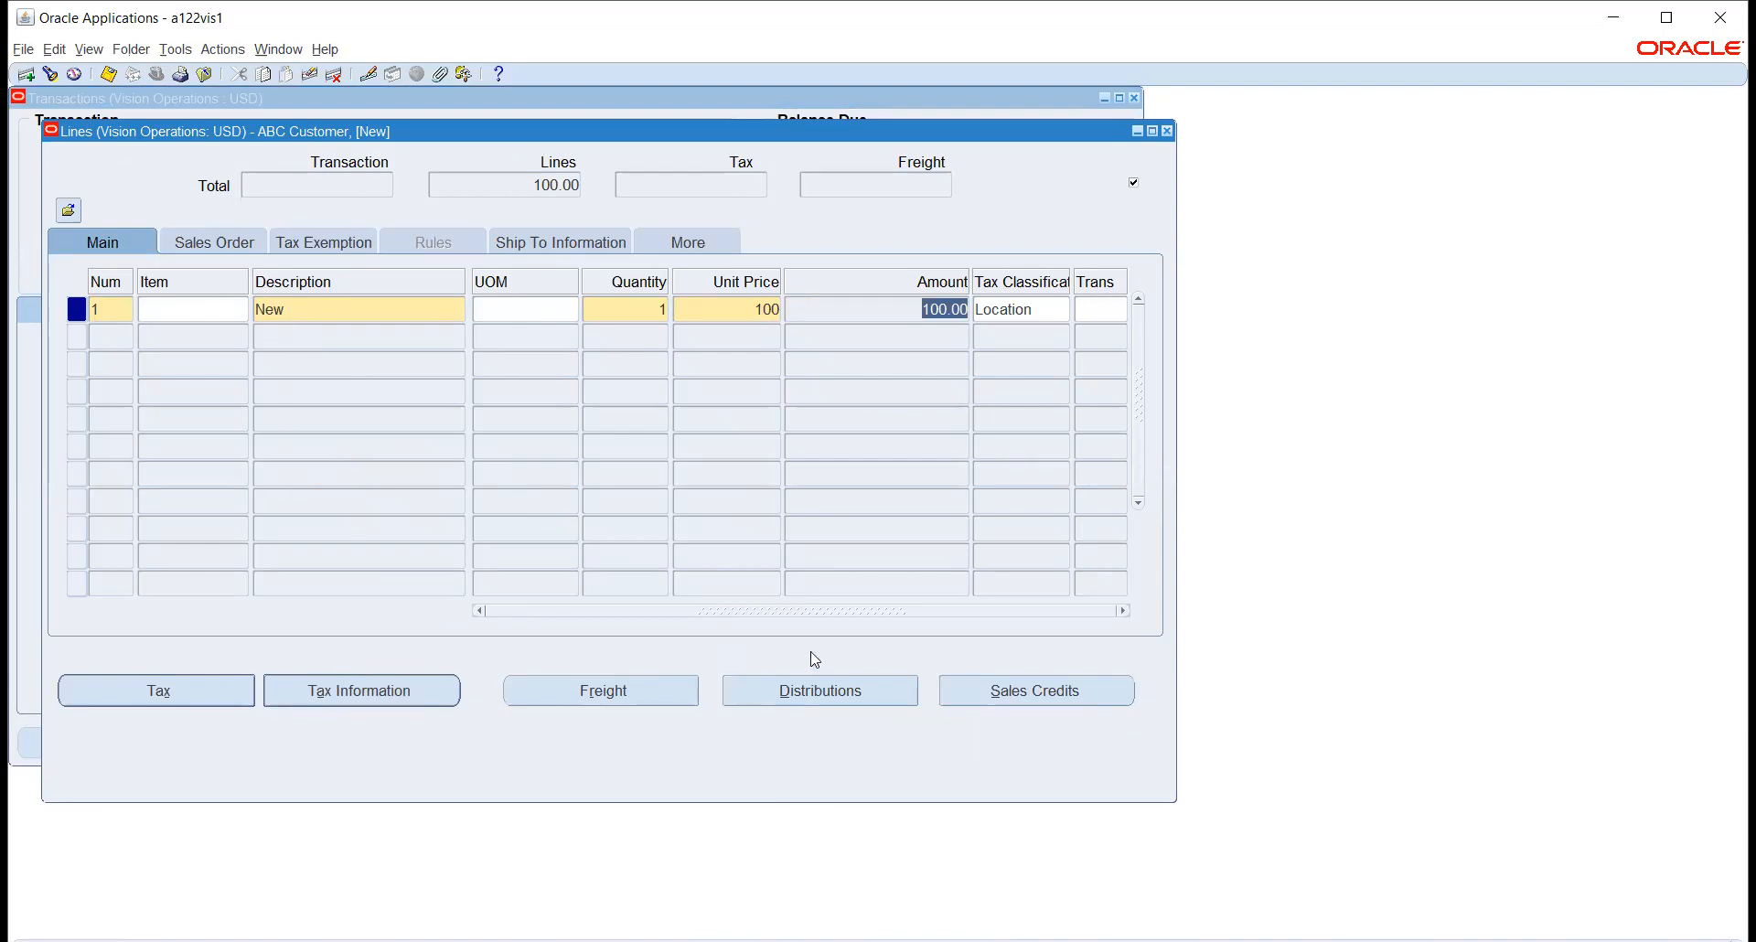
Check the GL distributions of the invoice line, return to the transaction header and complete the invoice.
click(810, 686)
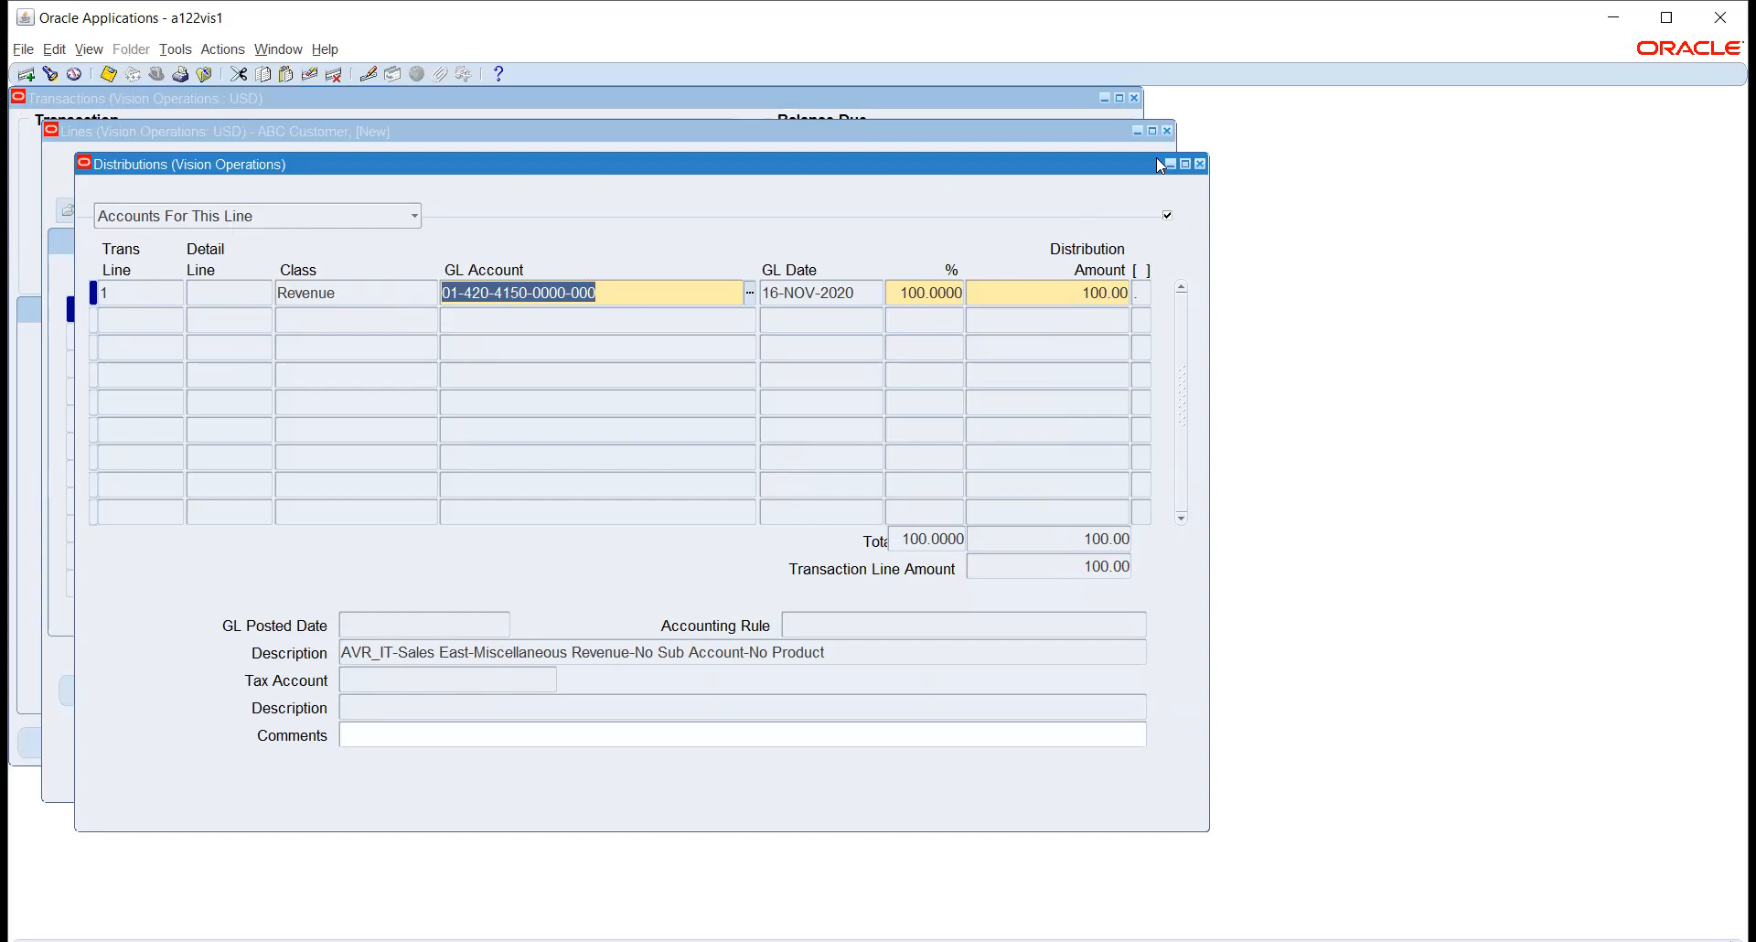
click(1199, 162)
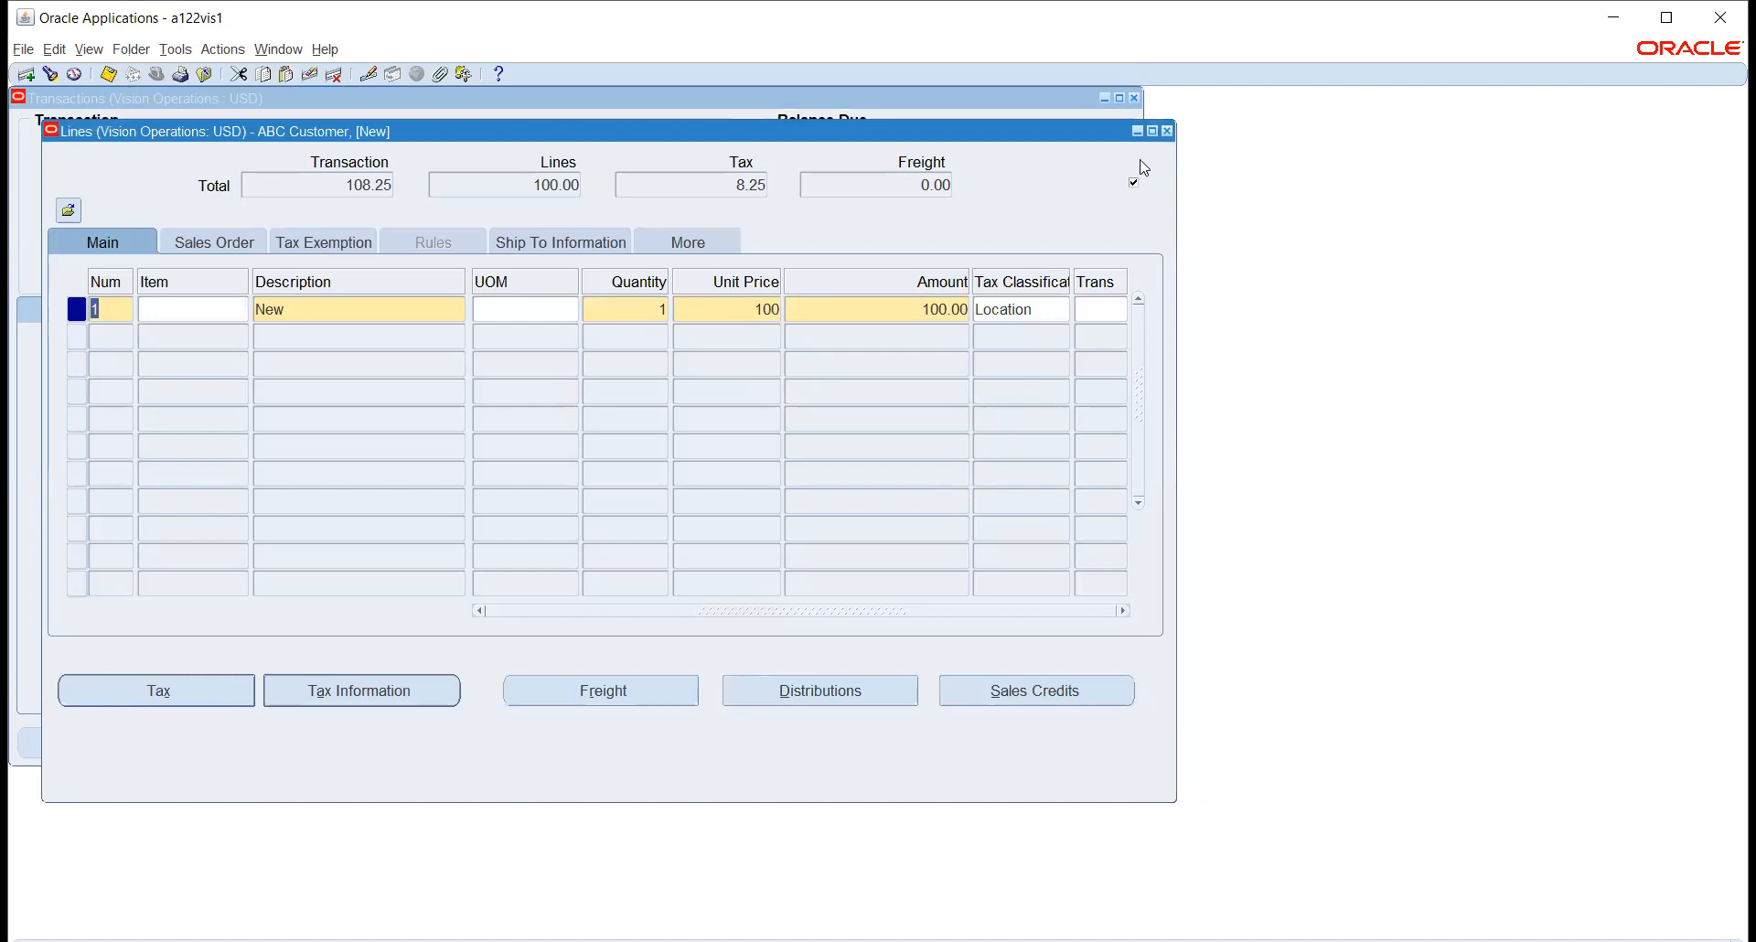
click(1168, 131)
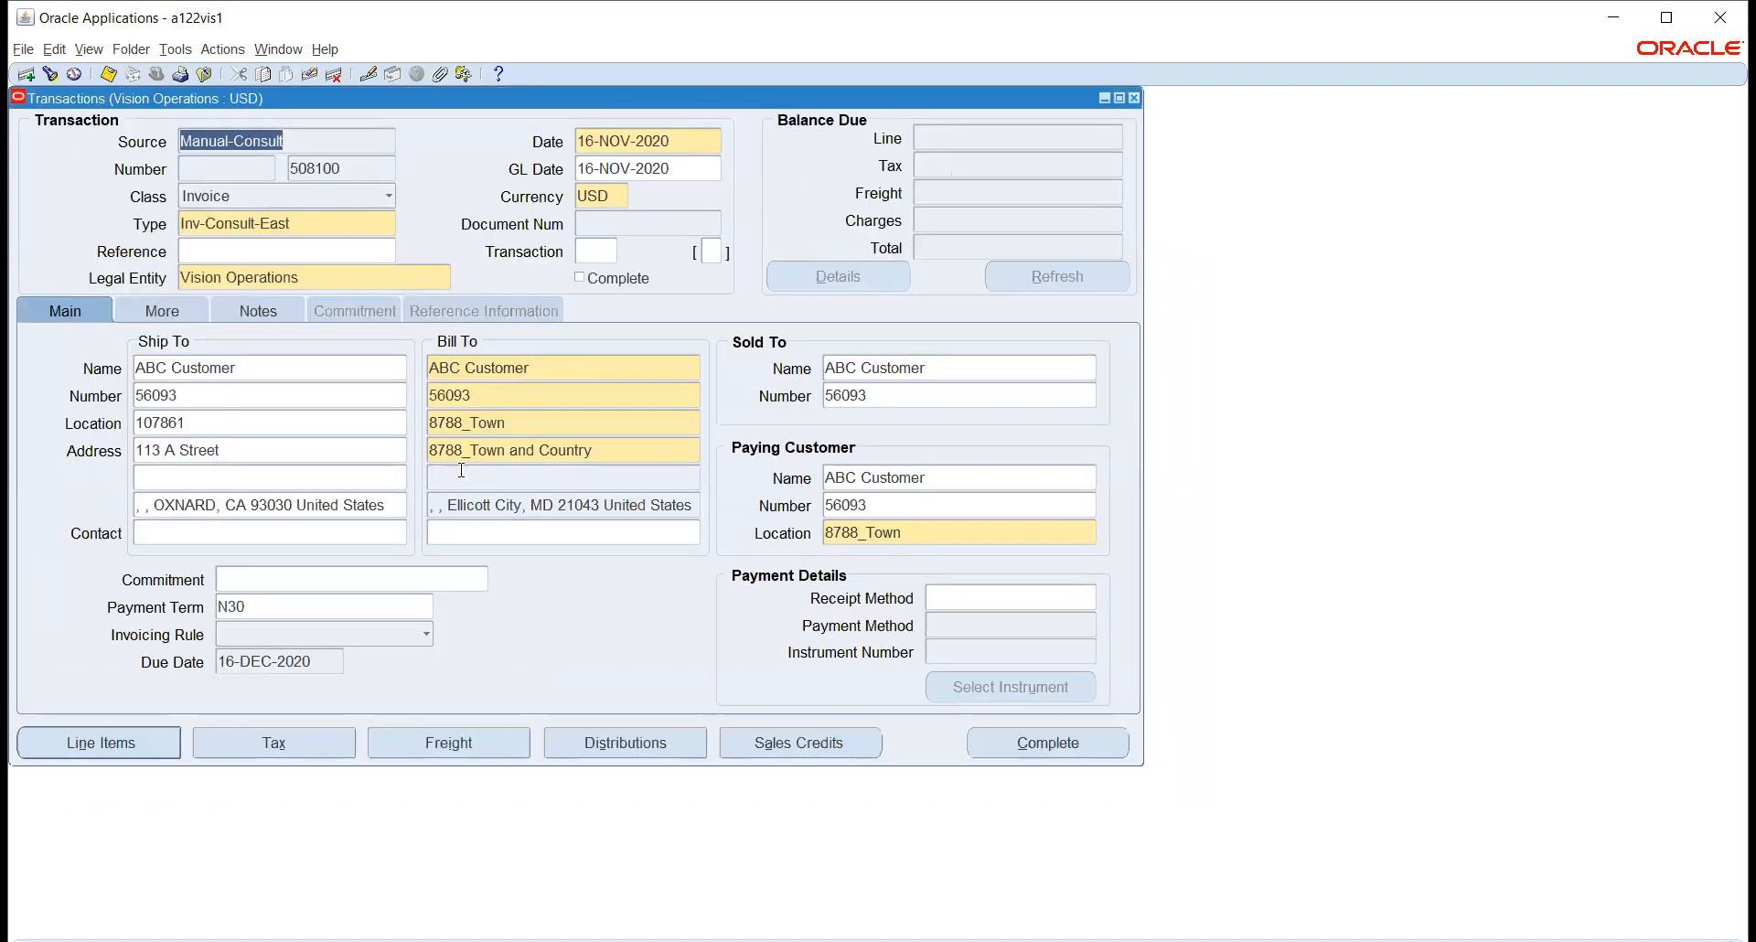
click(996, 741)
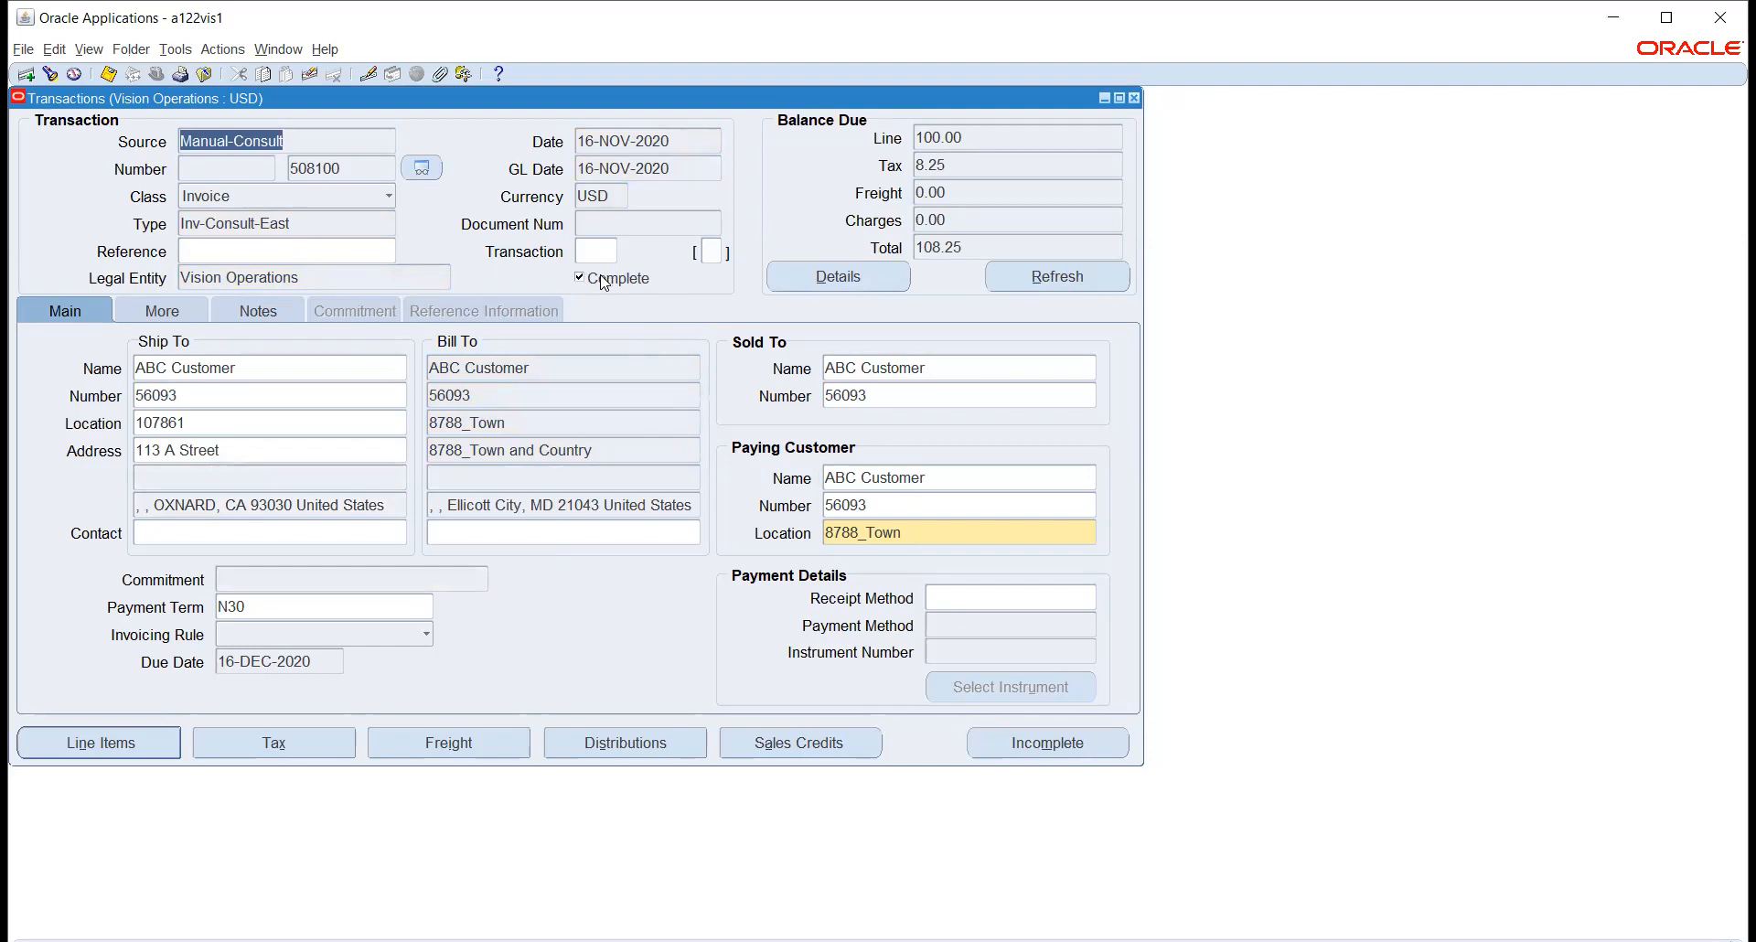
Open the invoice's balance details and examine the original, receipts and balance amounts for the line.
click(802, 279)
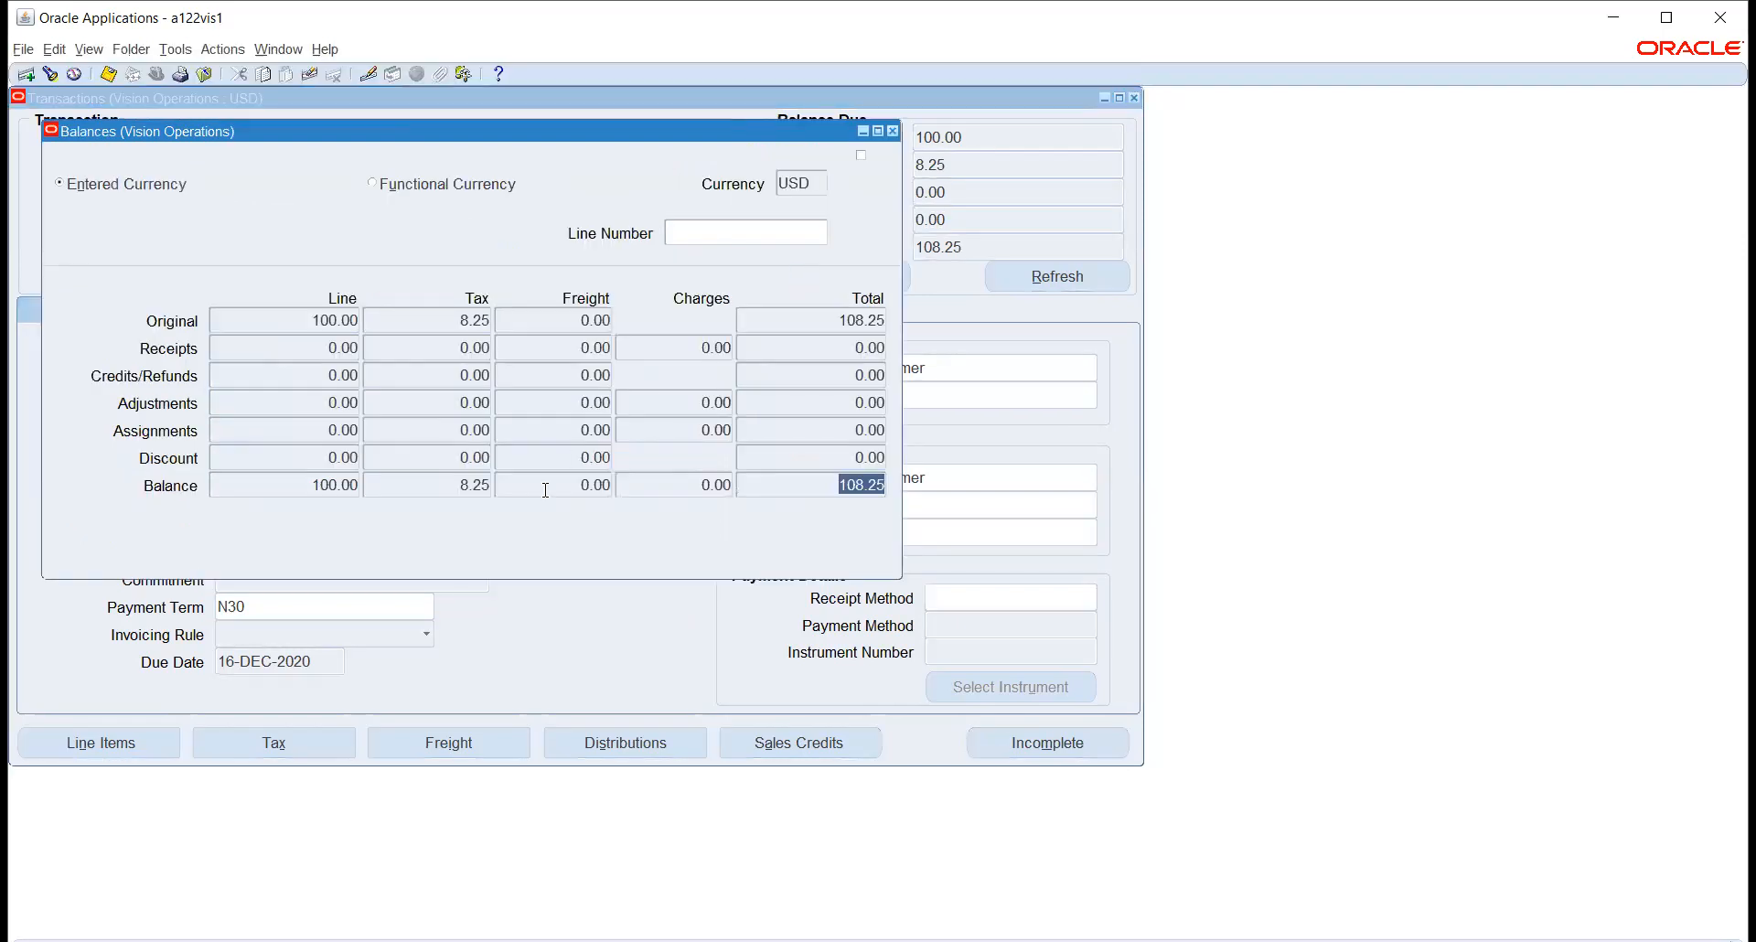
click(289, 317)
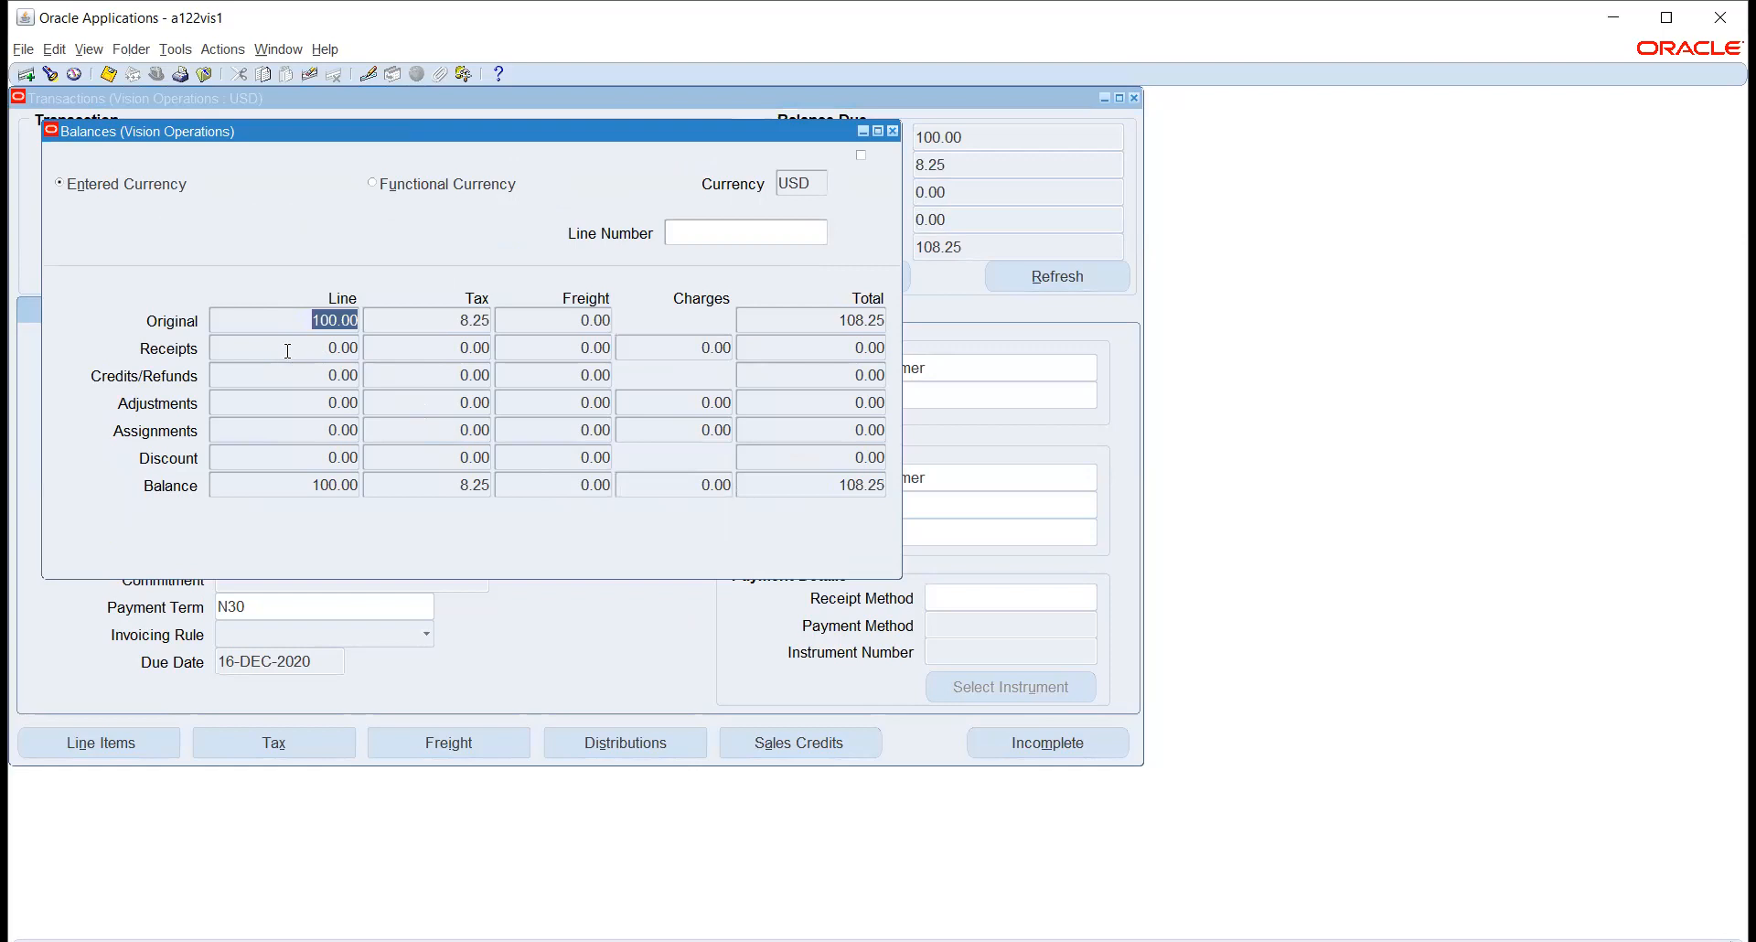
click(287, 348)
click(288, 482)
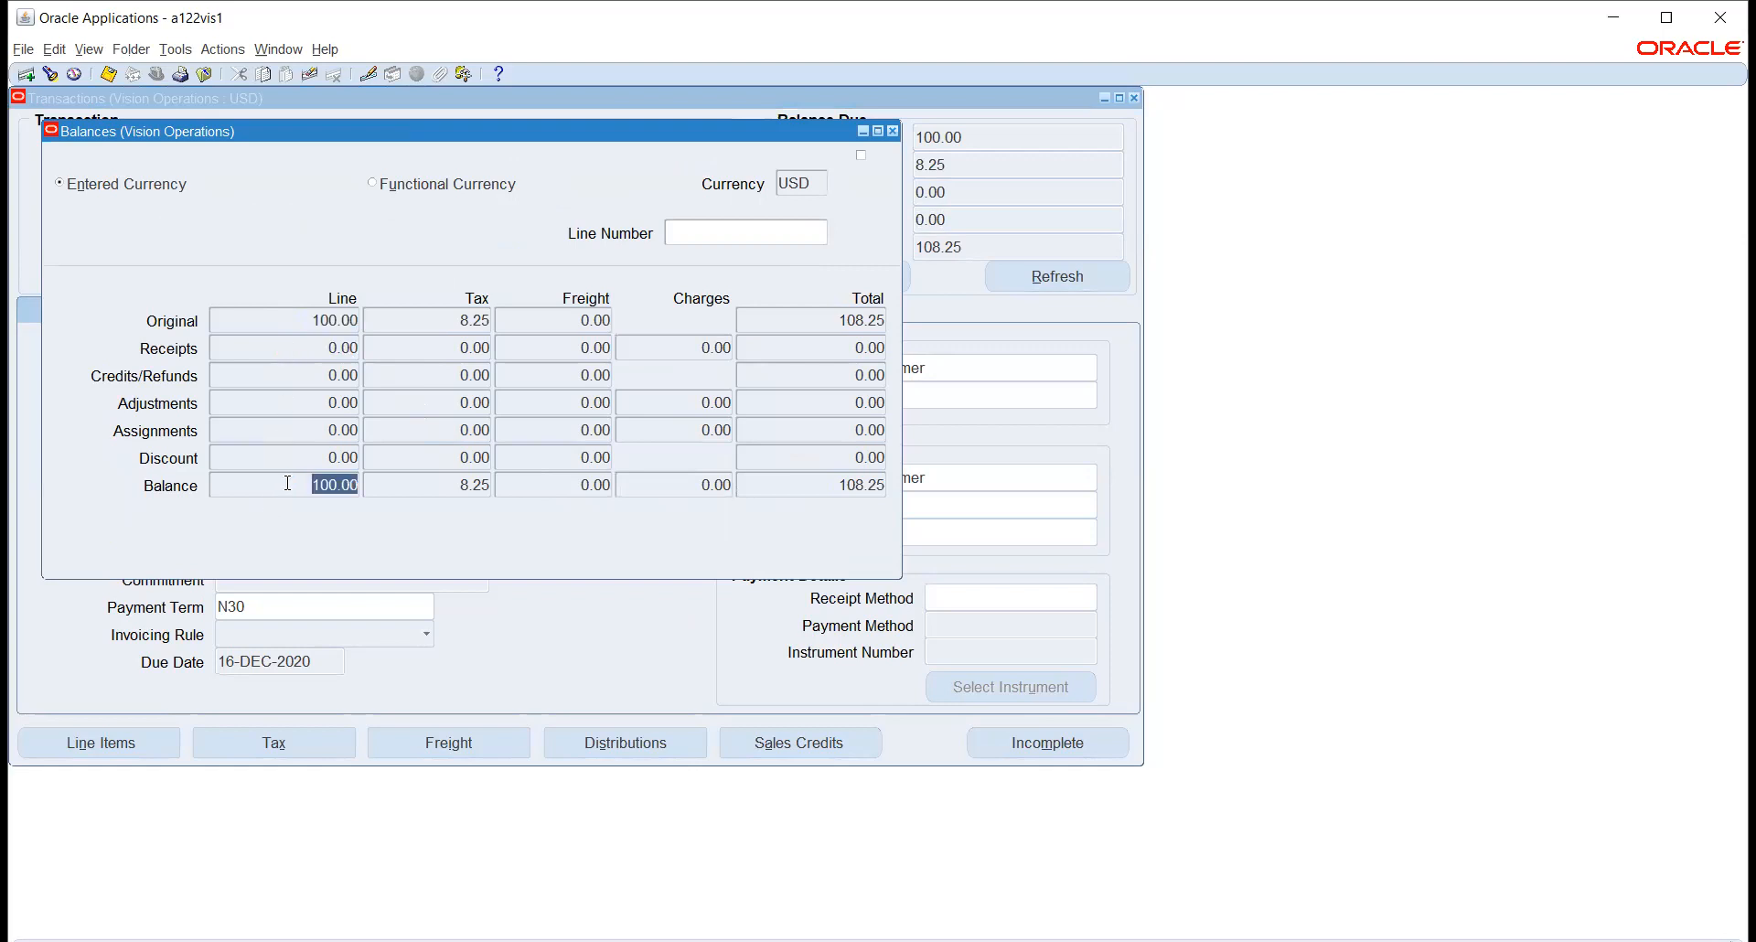
Examine the receipts, credits, adjustments and discount rows of the invoice's line balances and close the balance details.
click(225, 348)
click(245, 370)
click(261, 404)
click(283, 456)
click(894, 132)
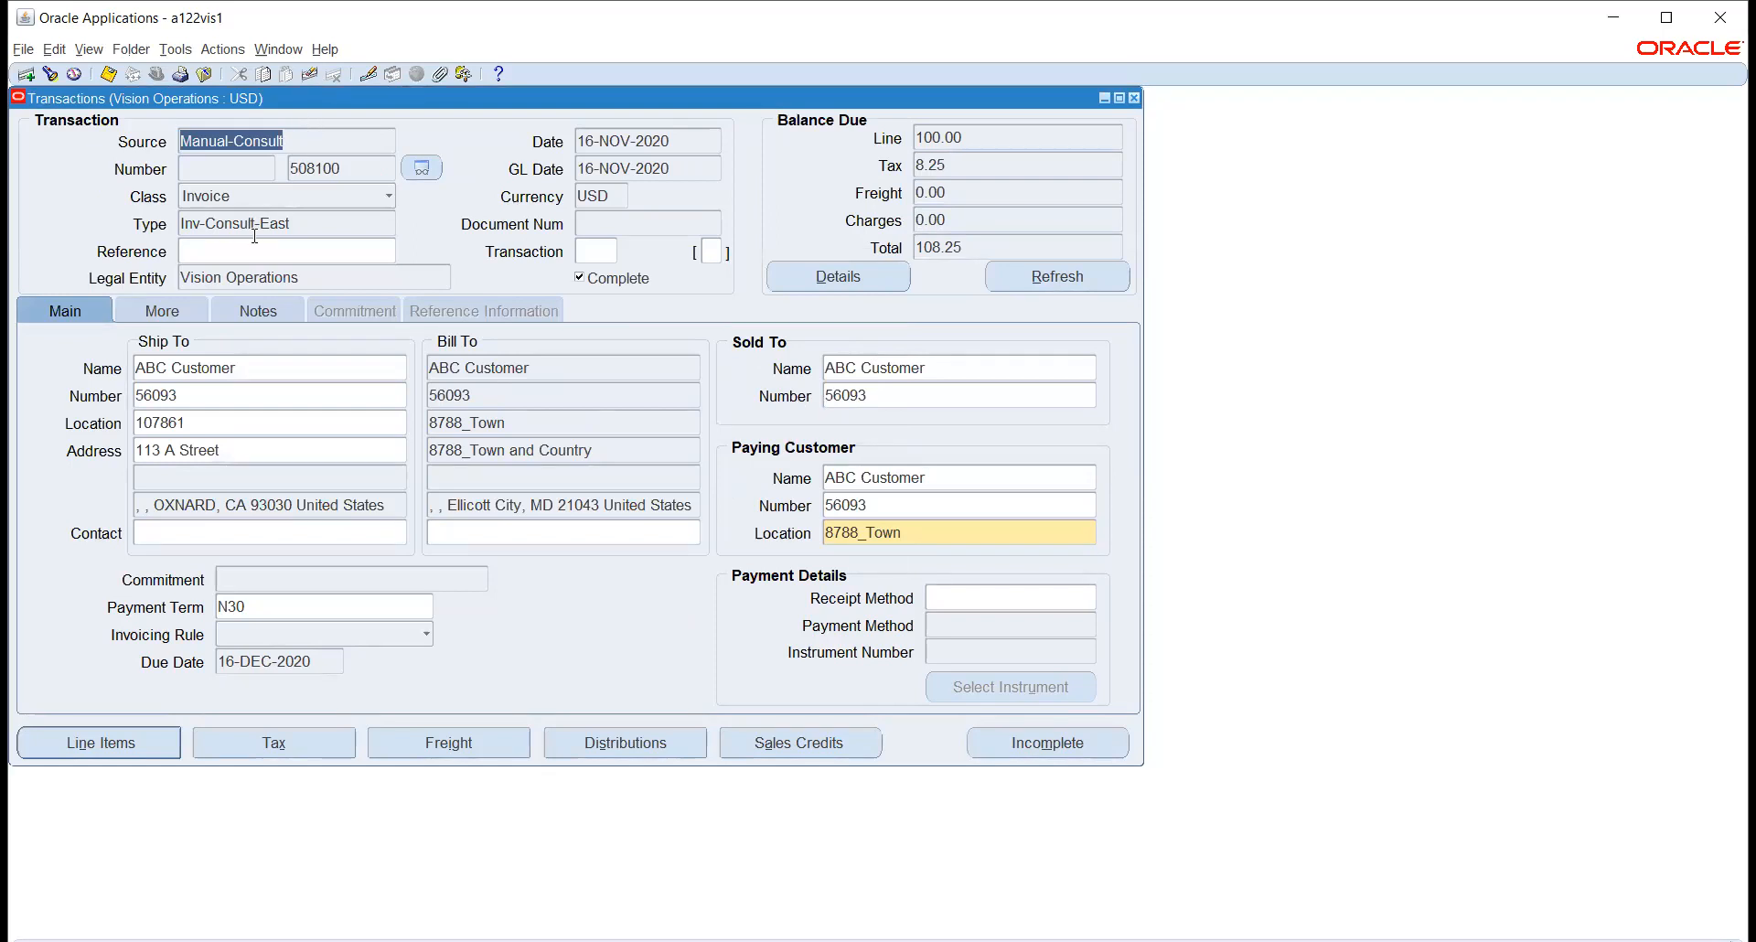
View the printable version of the completed invoice in the browser, return to the transaction form, check the invoice number and close the form.
click(423, 166)
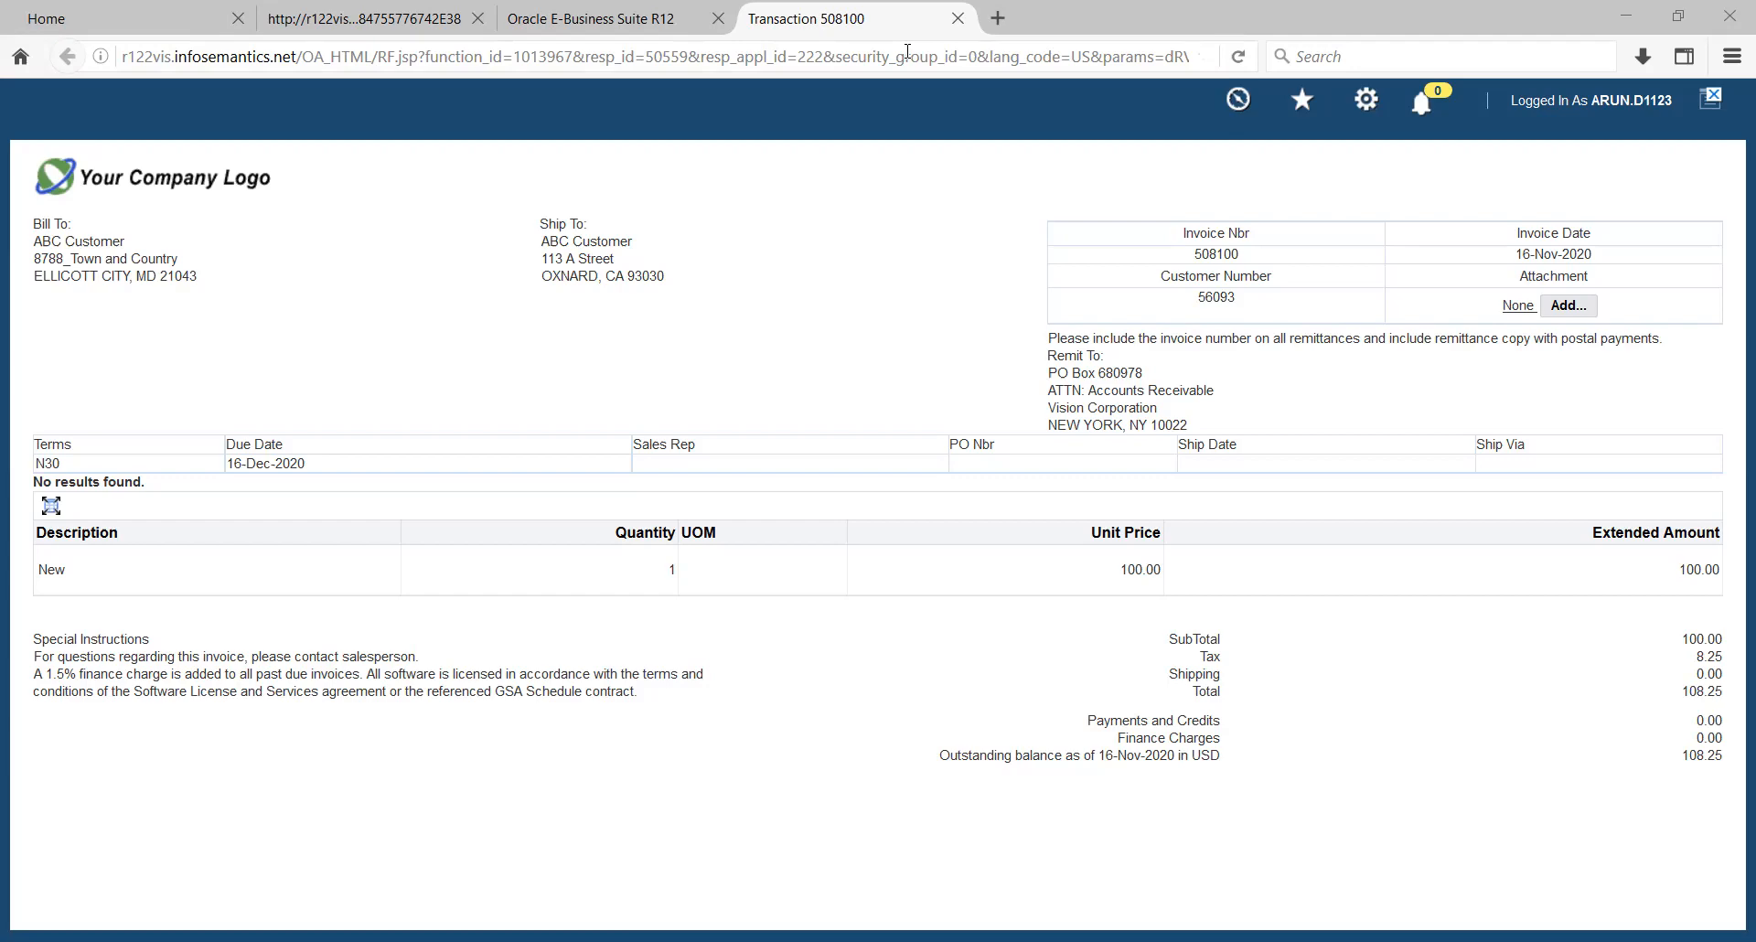
key(alt+Tab)
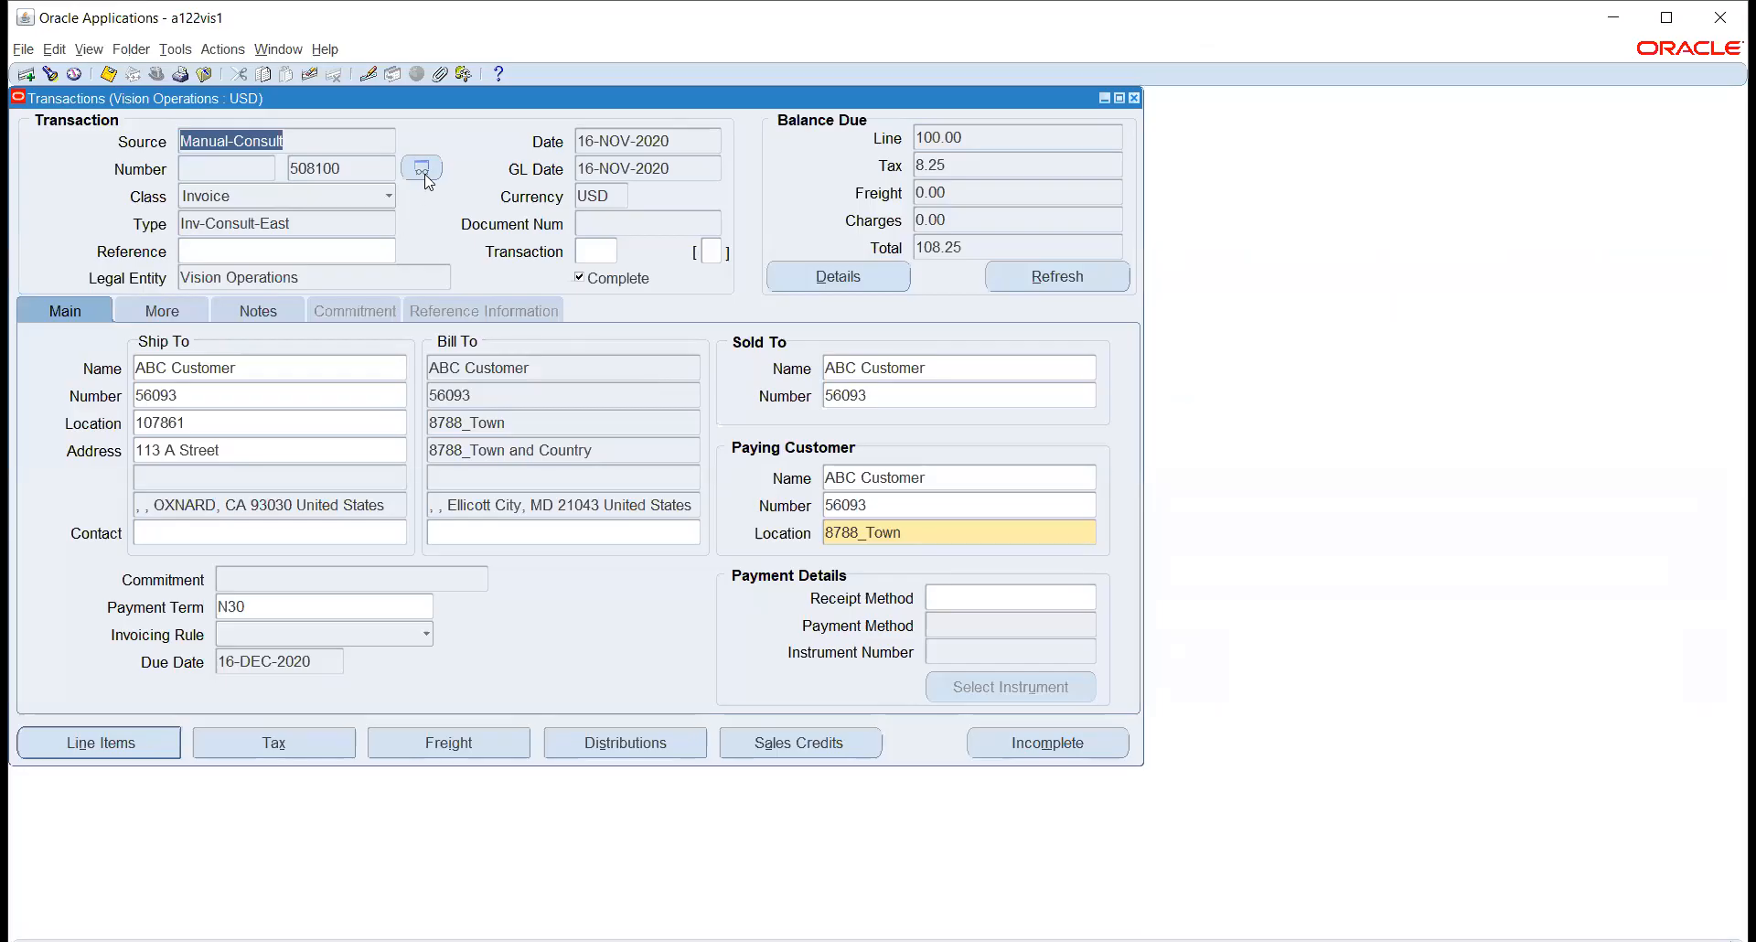
double_click(376, 168)
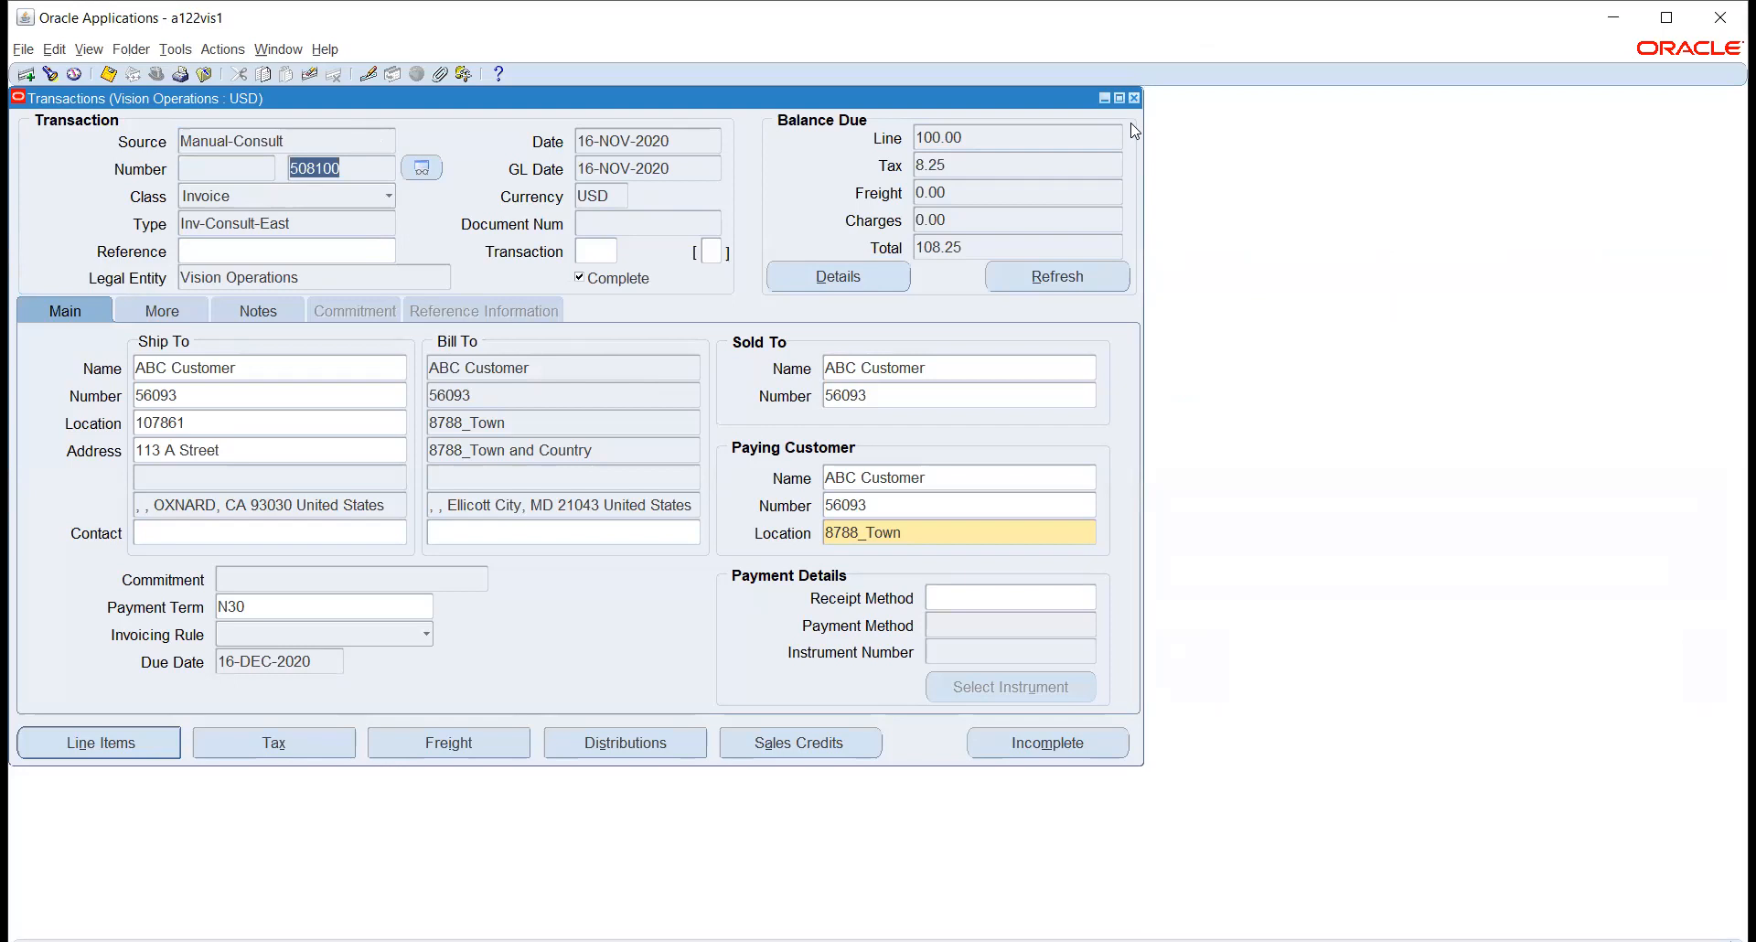
click(1133, 95)
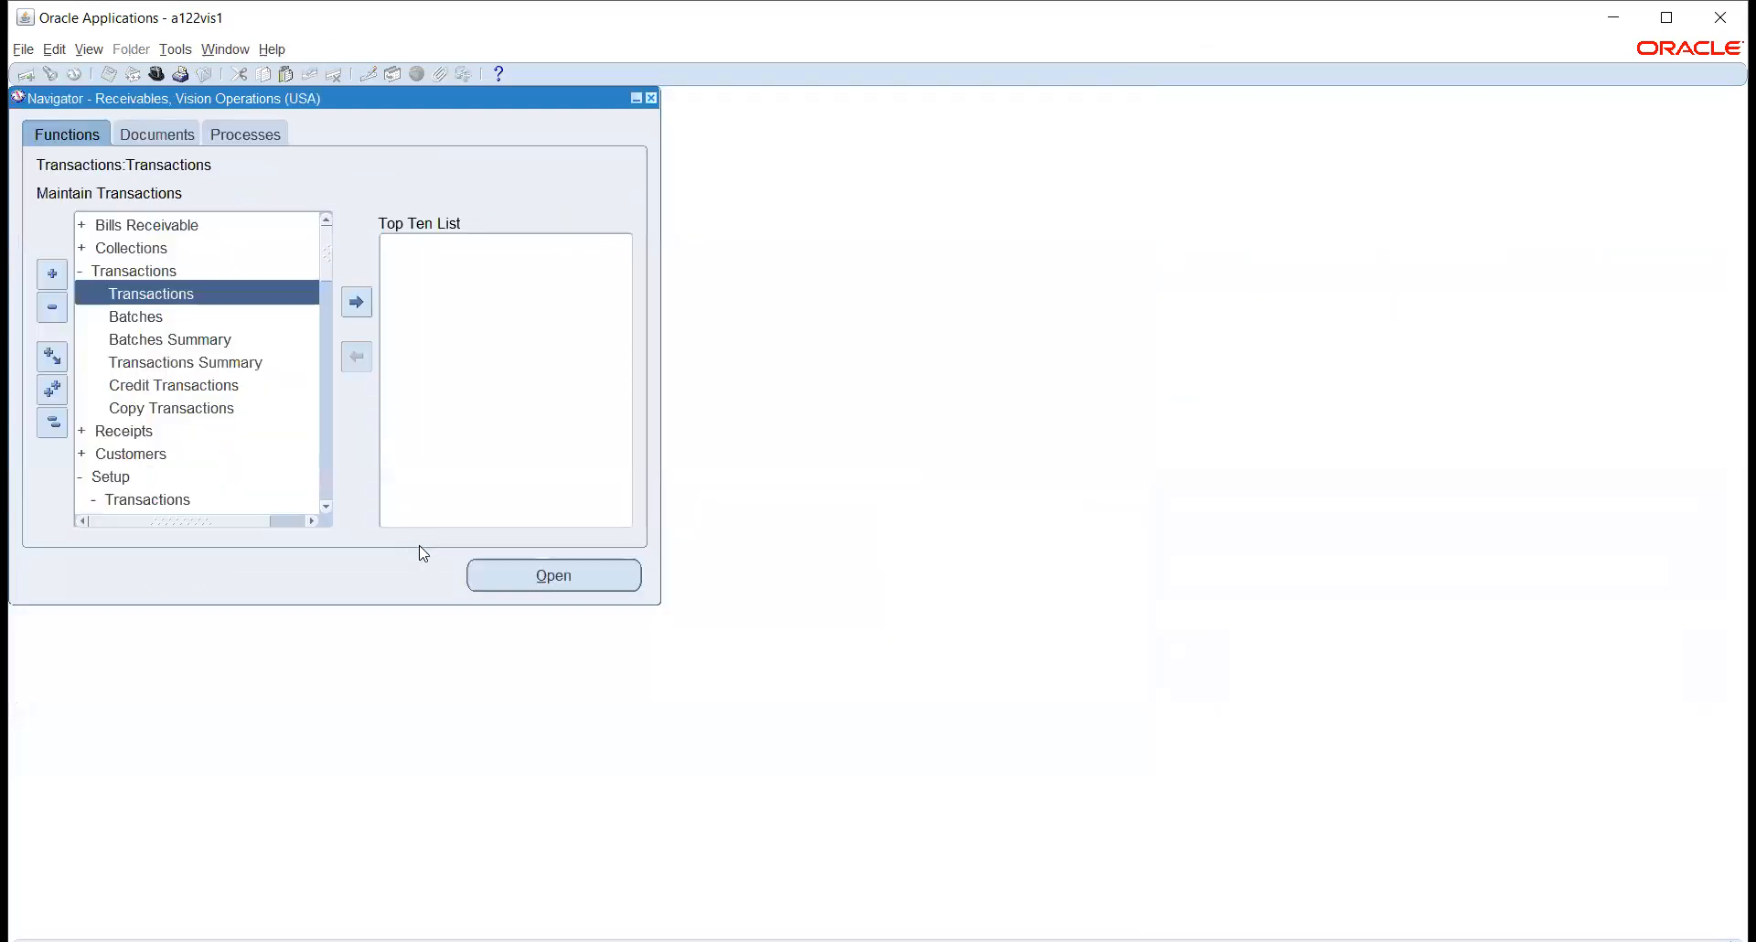
Open a new receipt from the Receipts functions and set its receipt method to AMK CHECK.
click(139, 431)
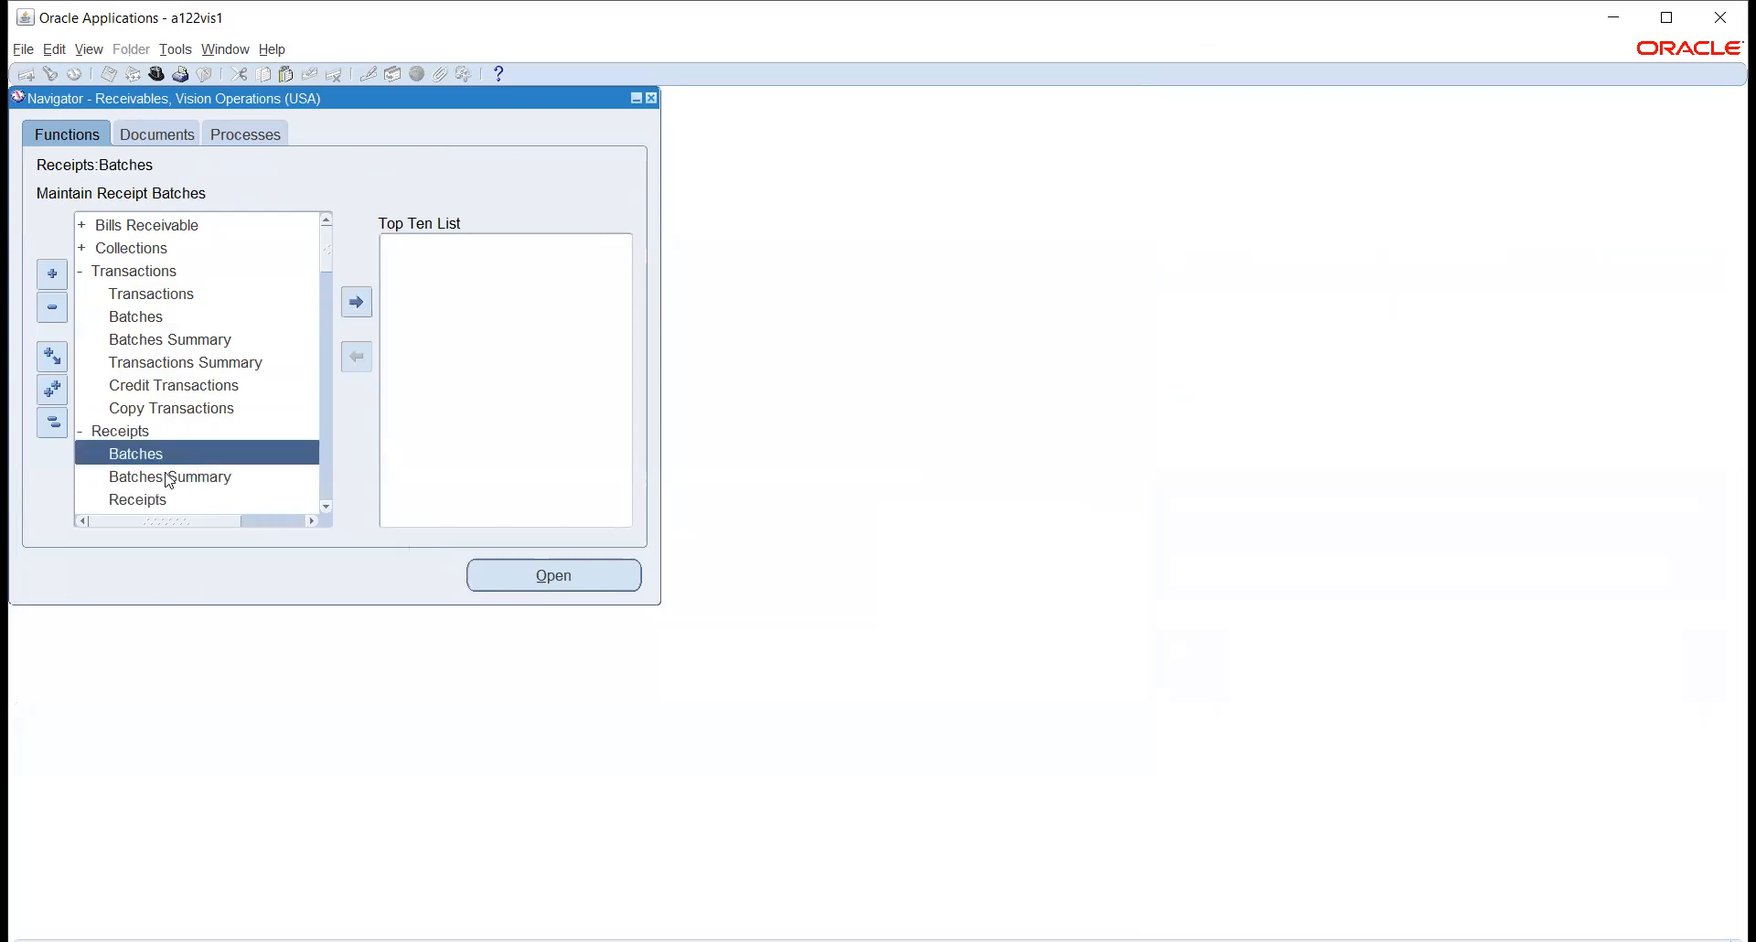
click(146, 501)
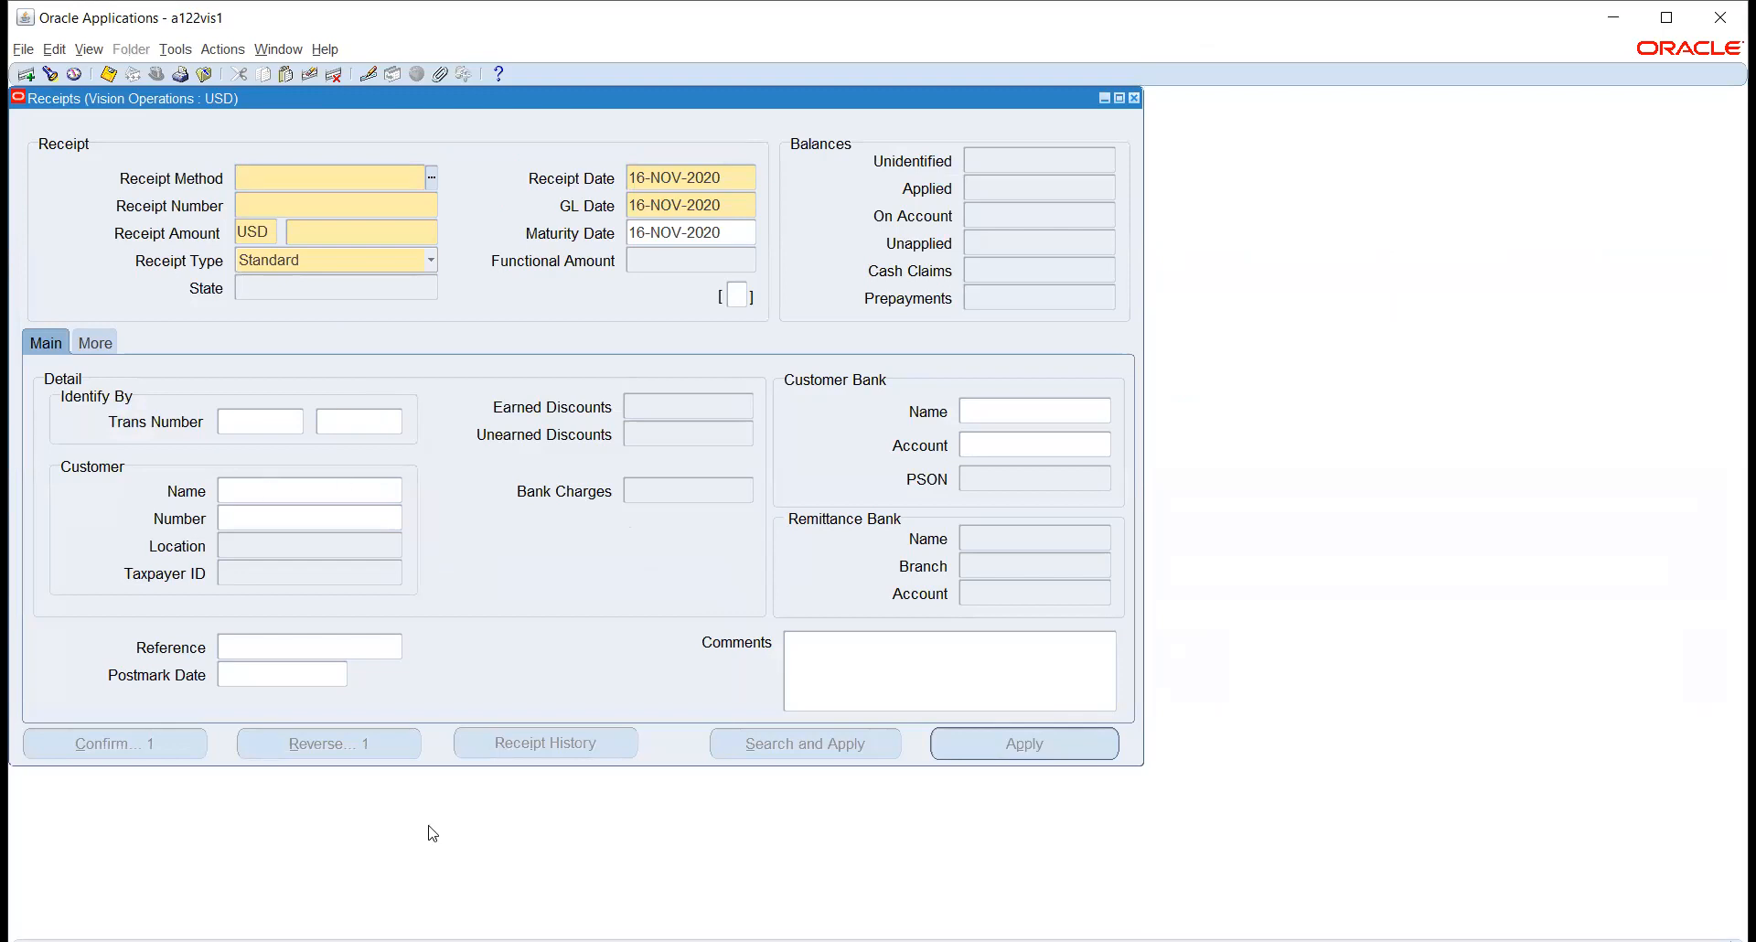
click(431, 177)
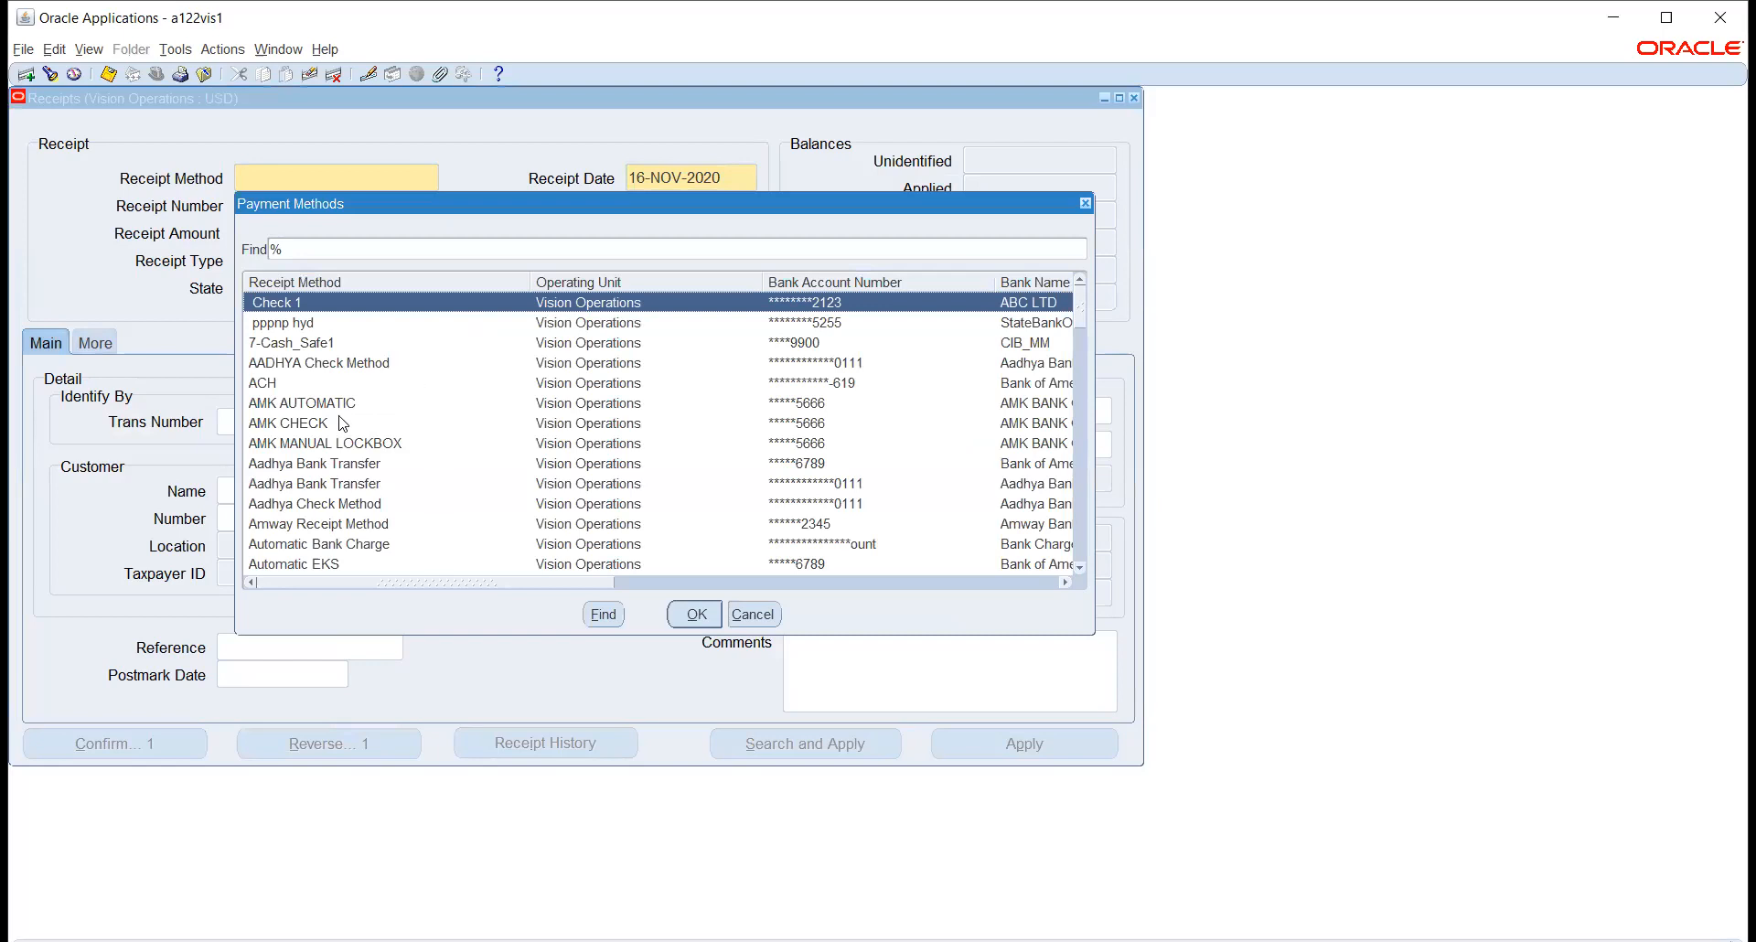
click(305, 423)
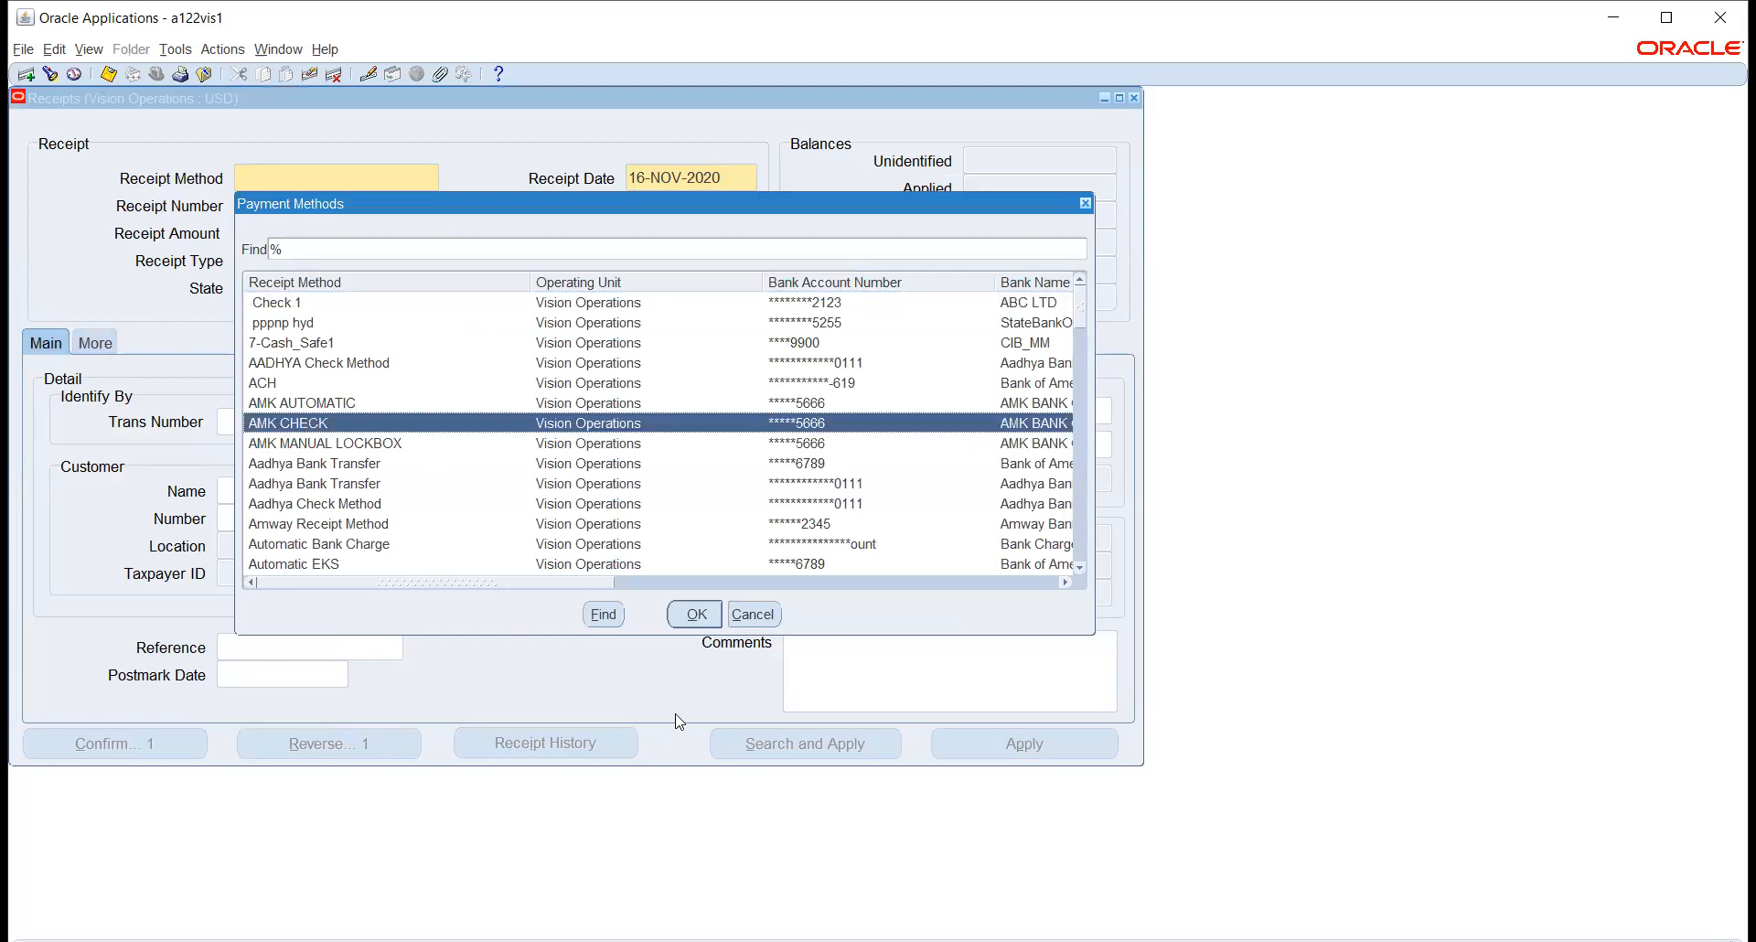
click(697, 614)
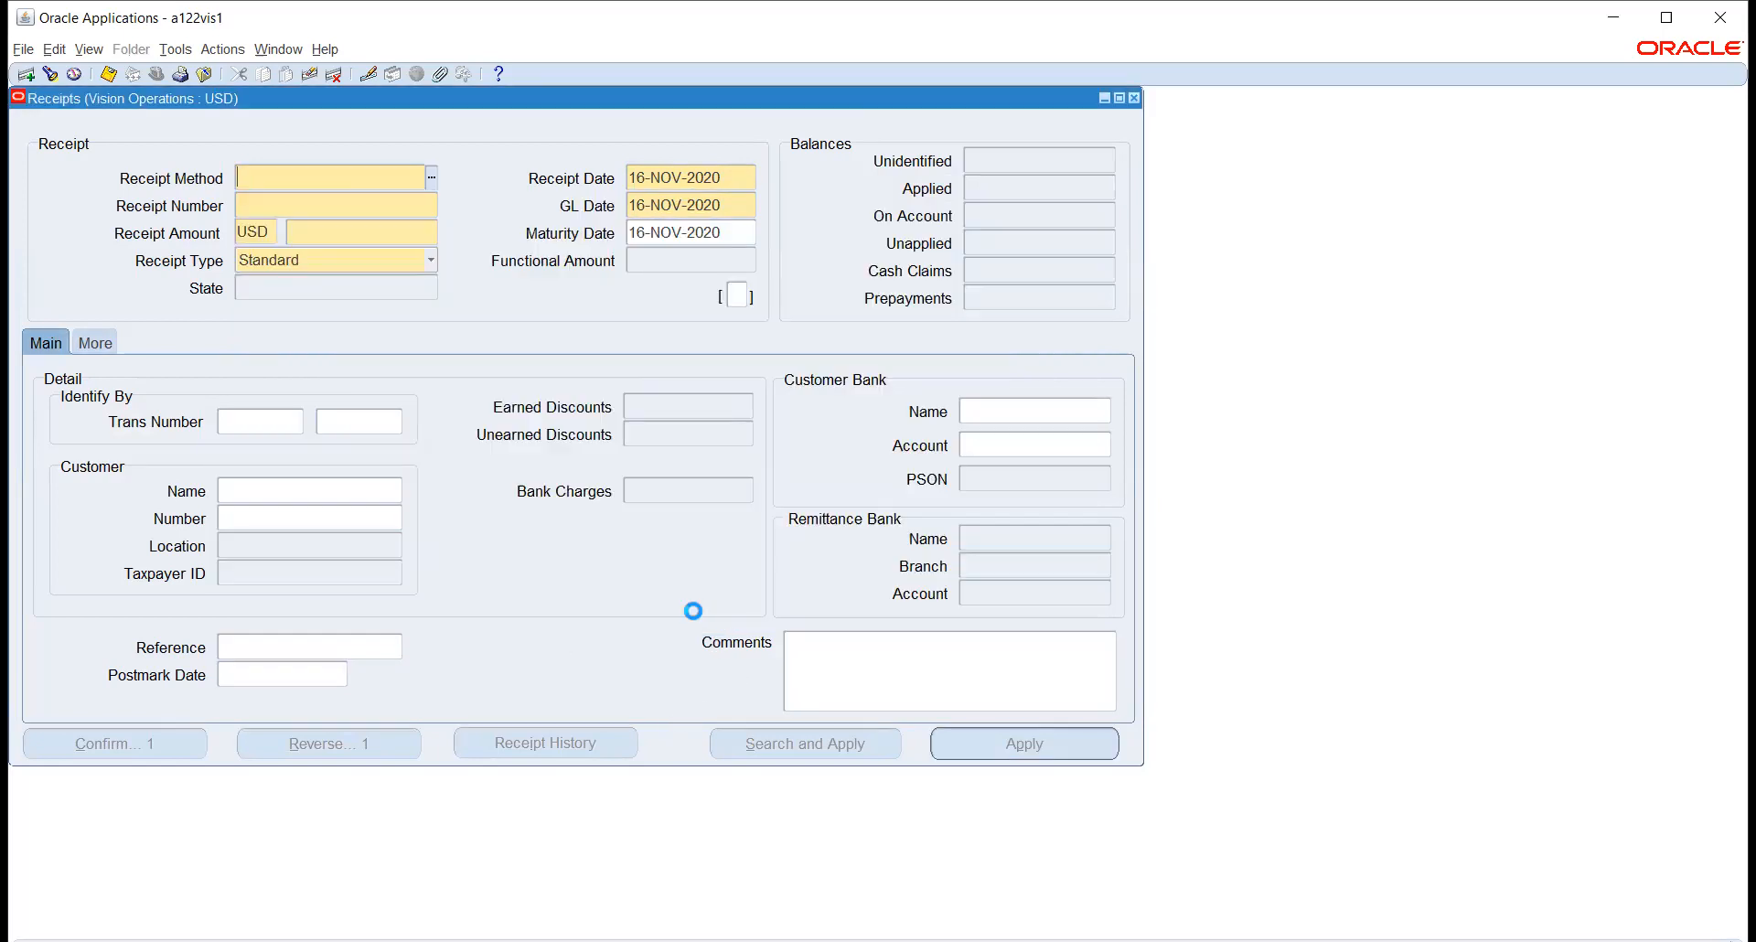
Enter receipt number 12 and a receipt amount of 100 USD.
click(313, 205)
text(12)
key(Tab)
click(334, 234)
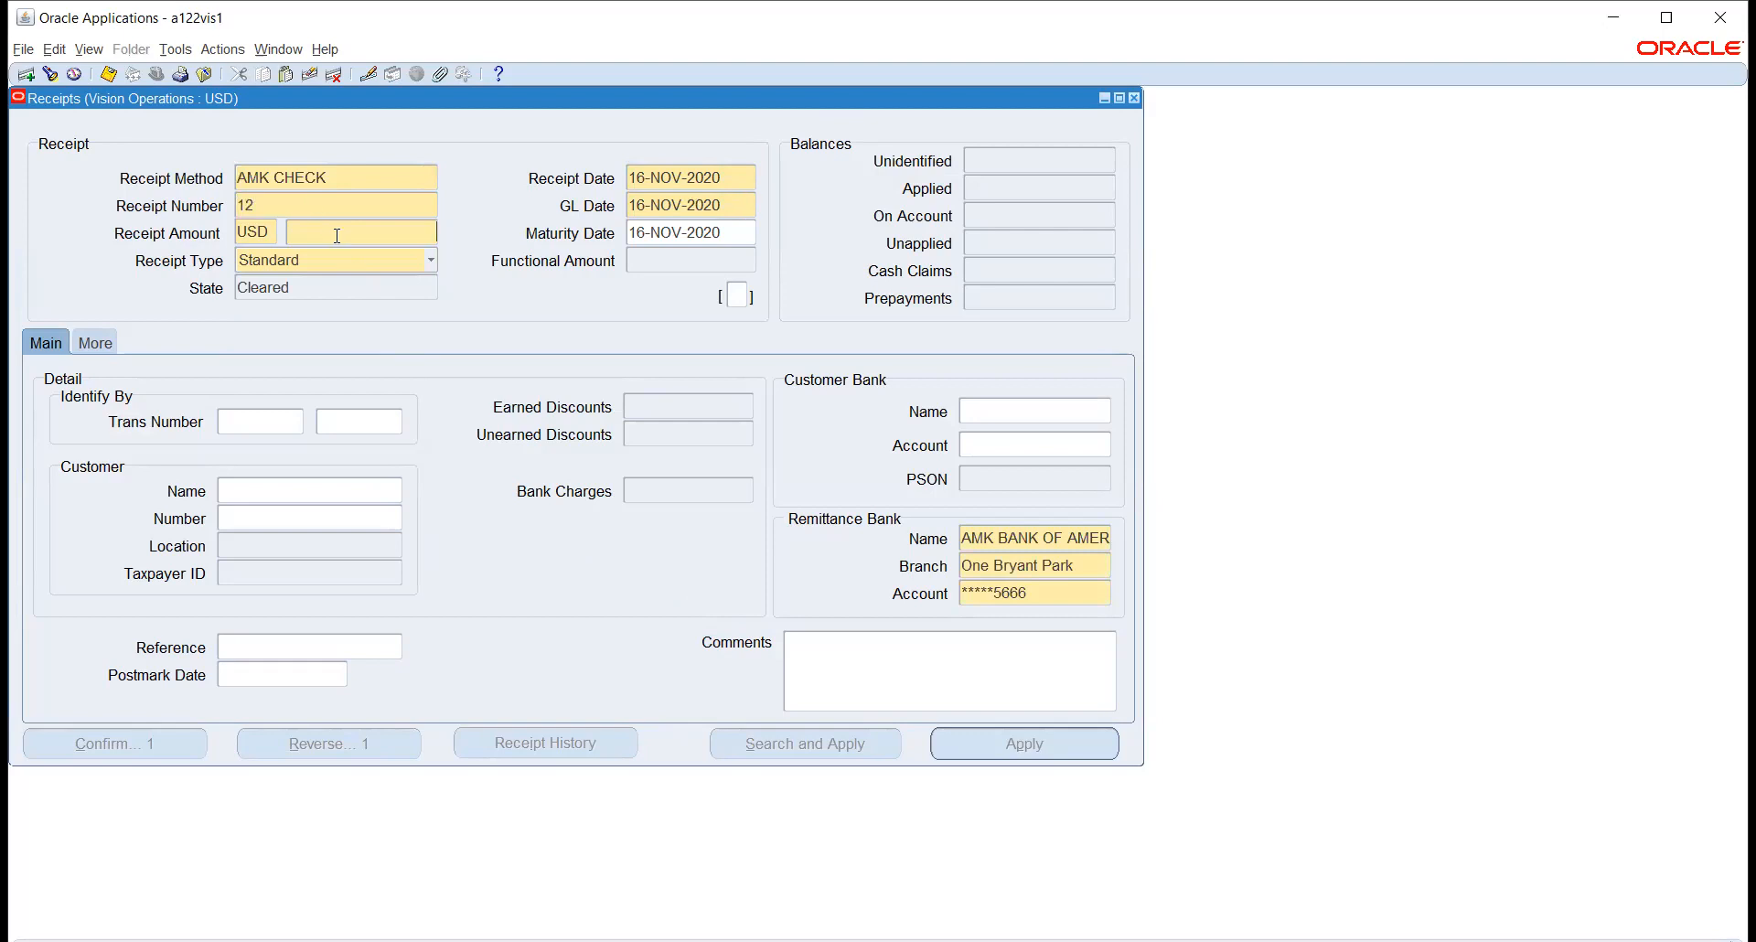
text(100)
key(Tab)
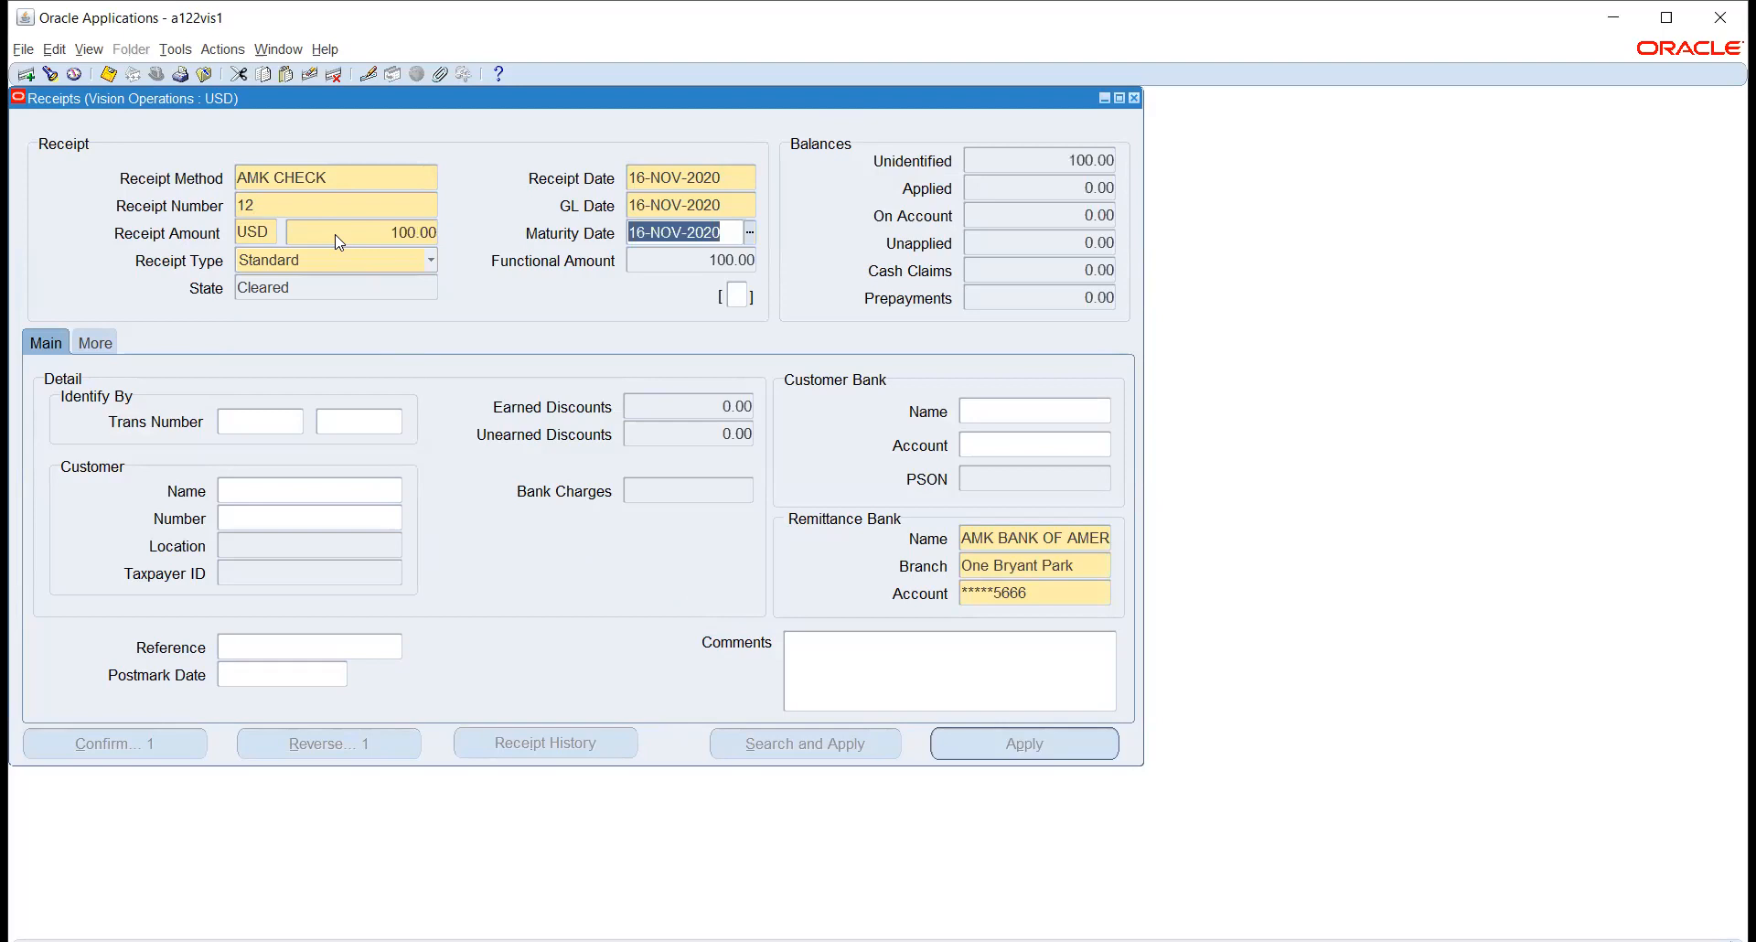
Identify the receipt by transaction number 508100, apply it to that invoice, save the application and close the receipt.
click(335, 421)
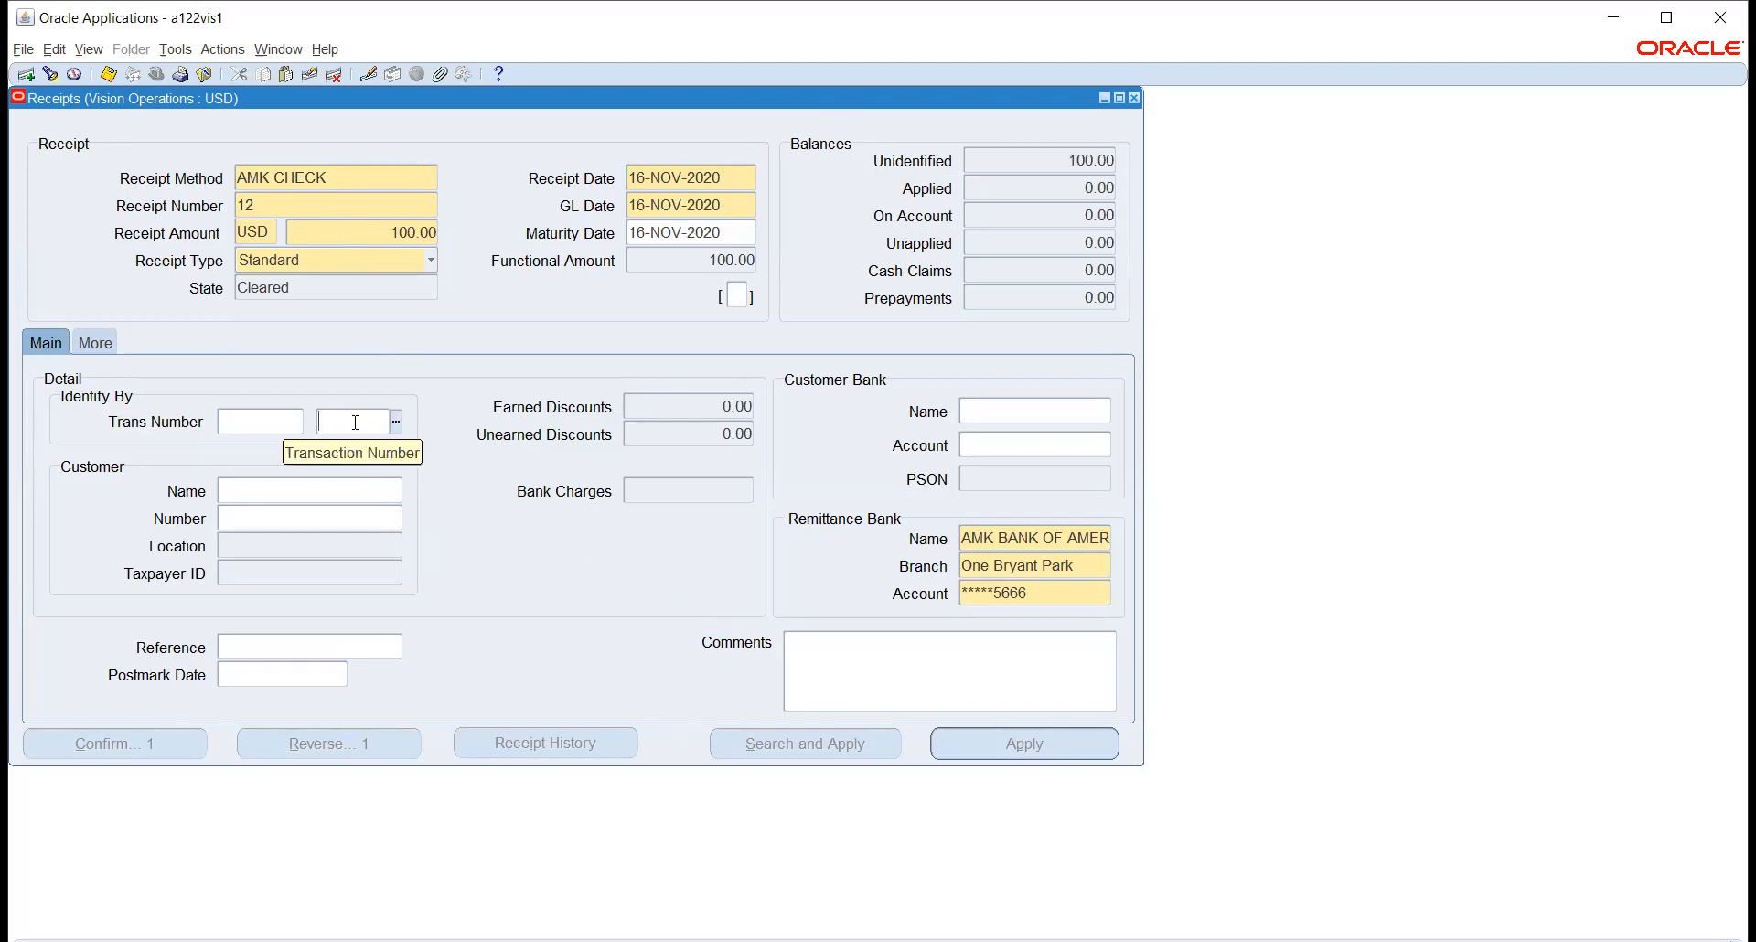
text(508100)
key(Tab)
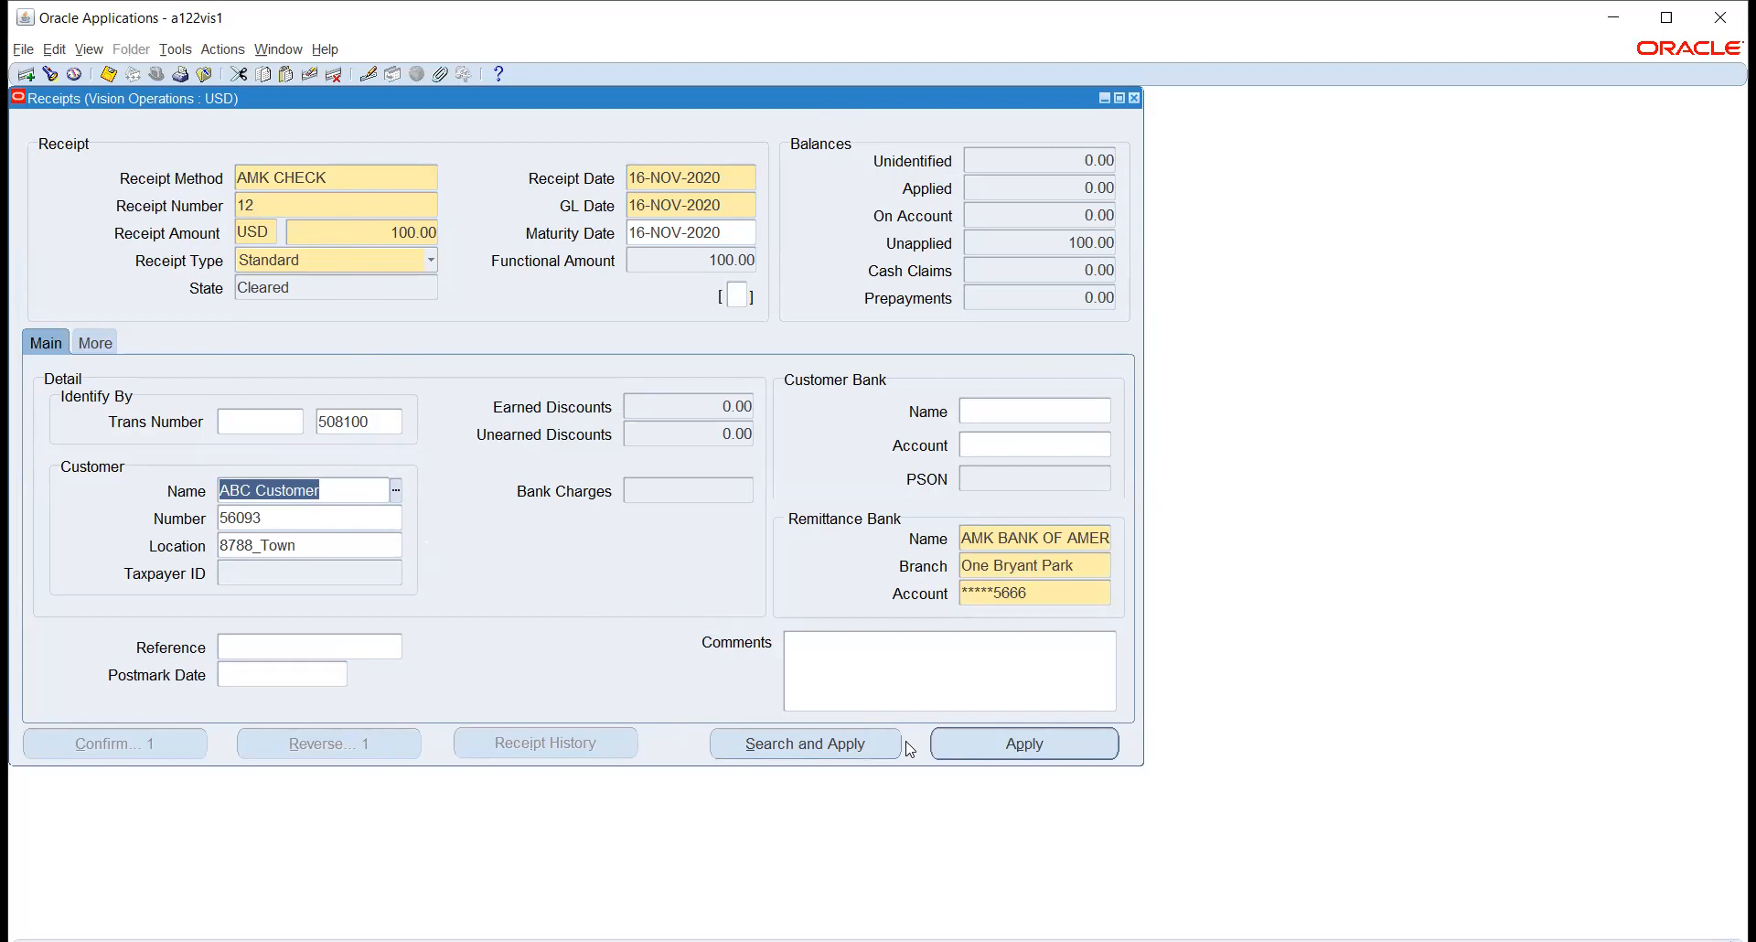
click(973, 755)
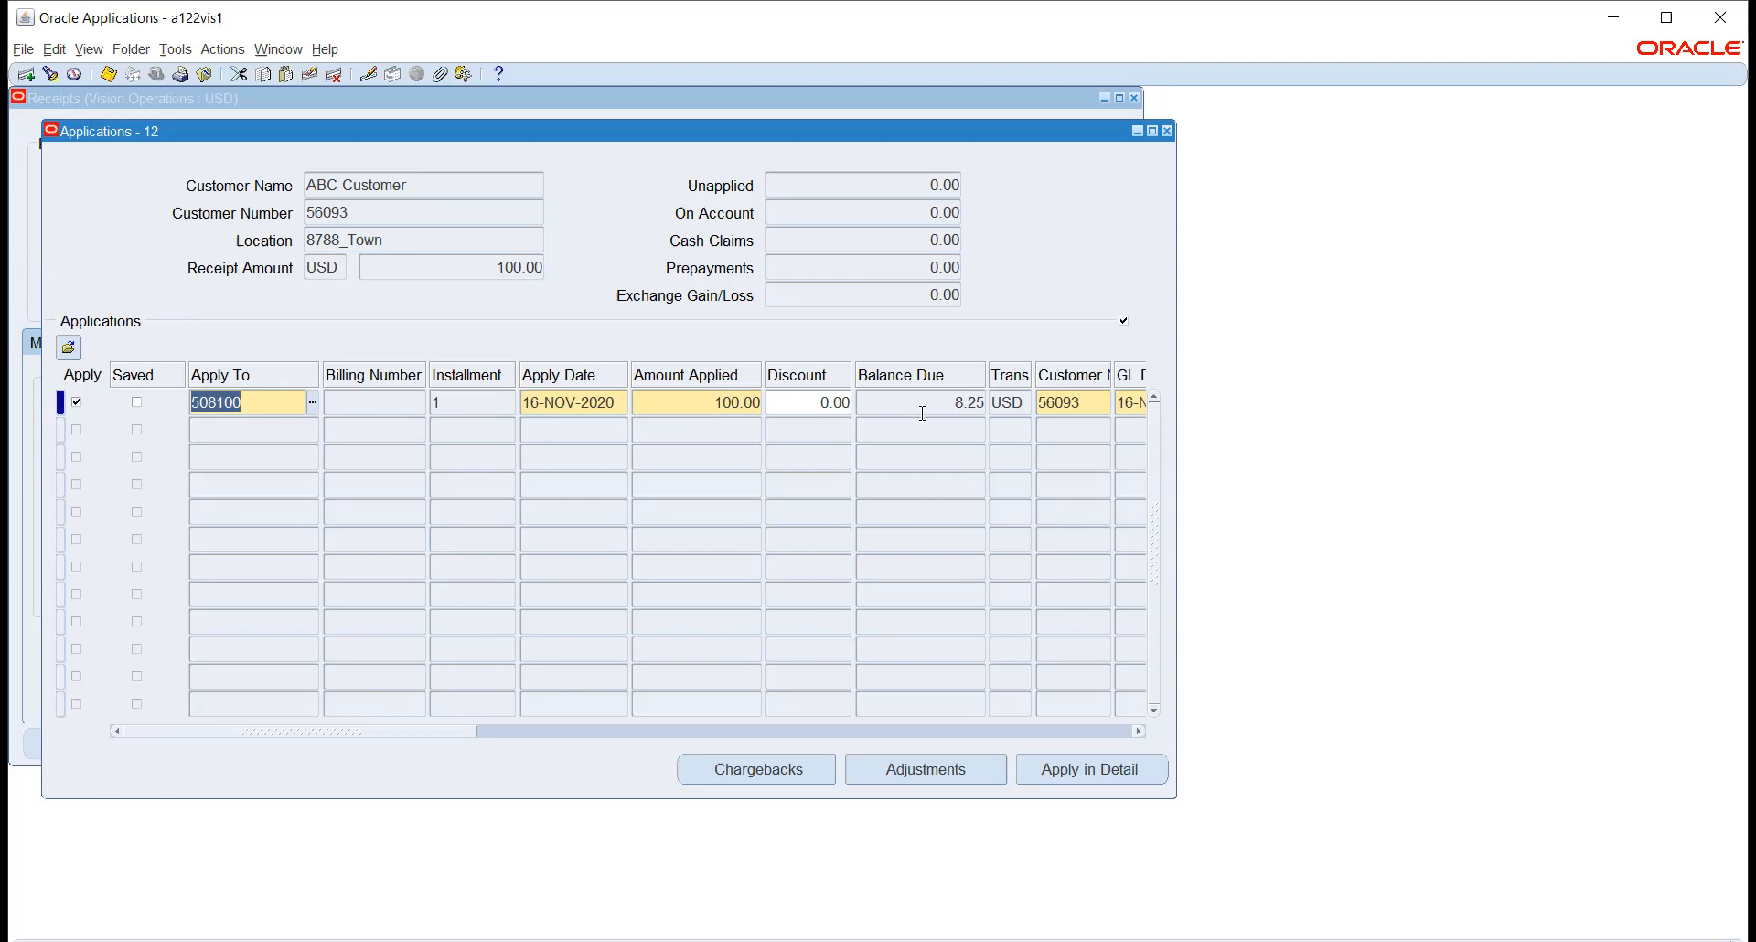
key(ctrl+s)
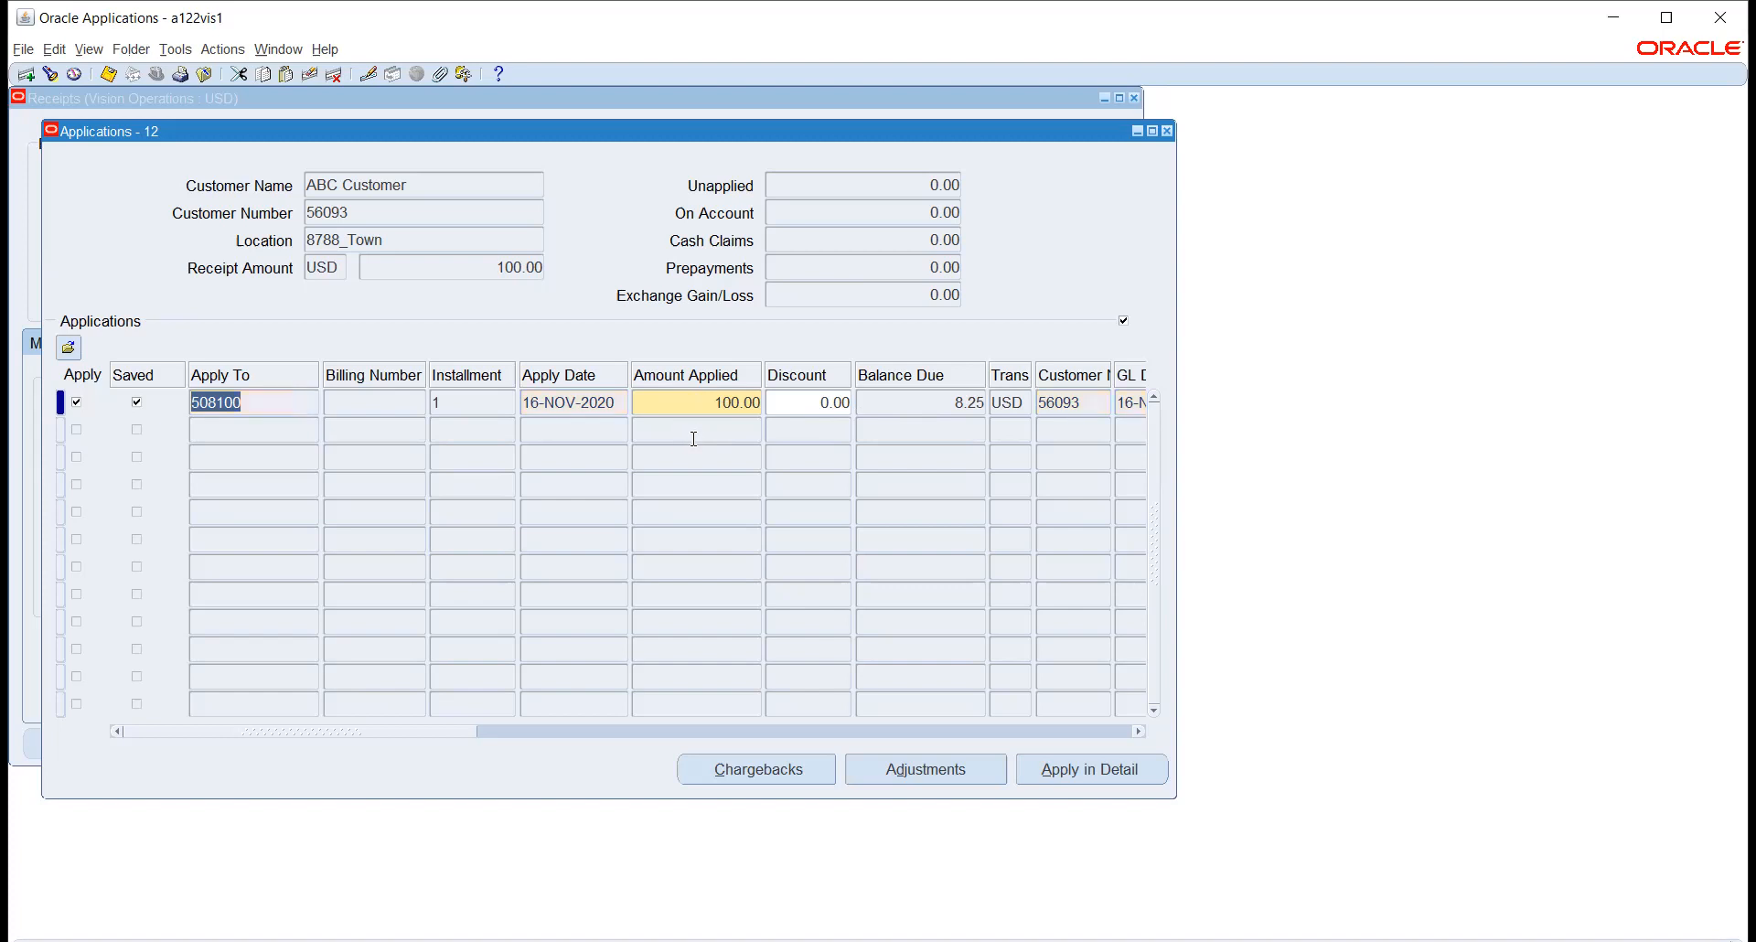
click(1167, 131)
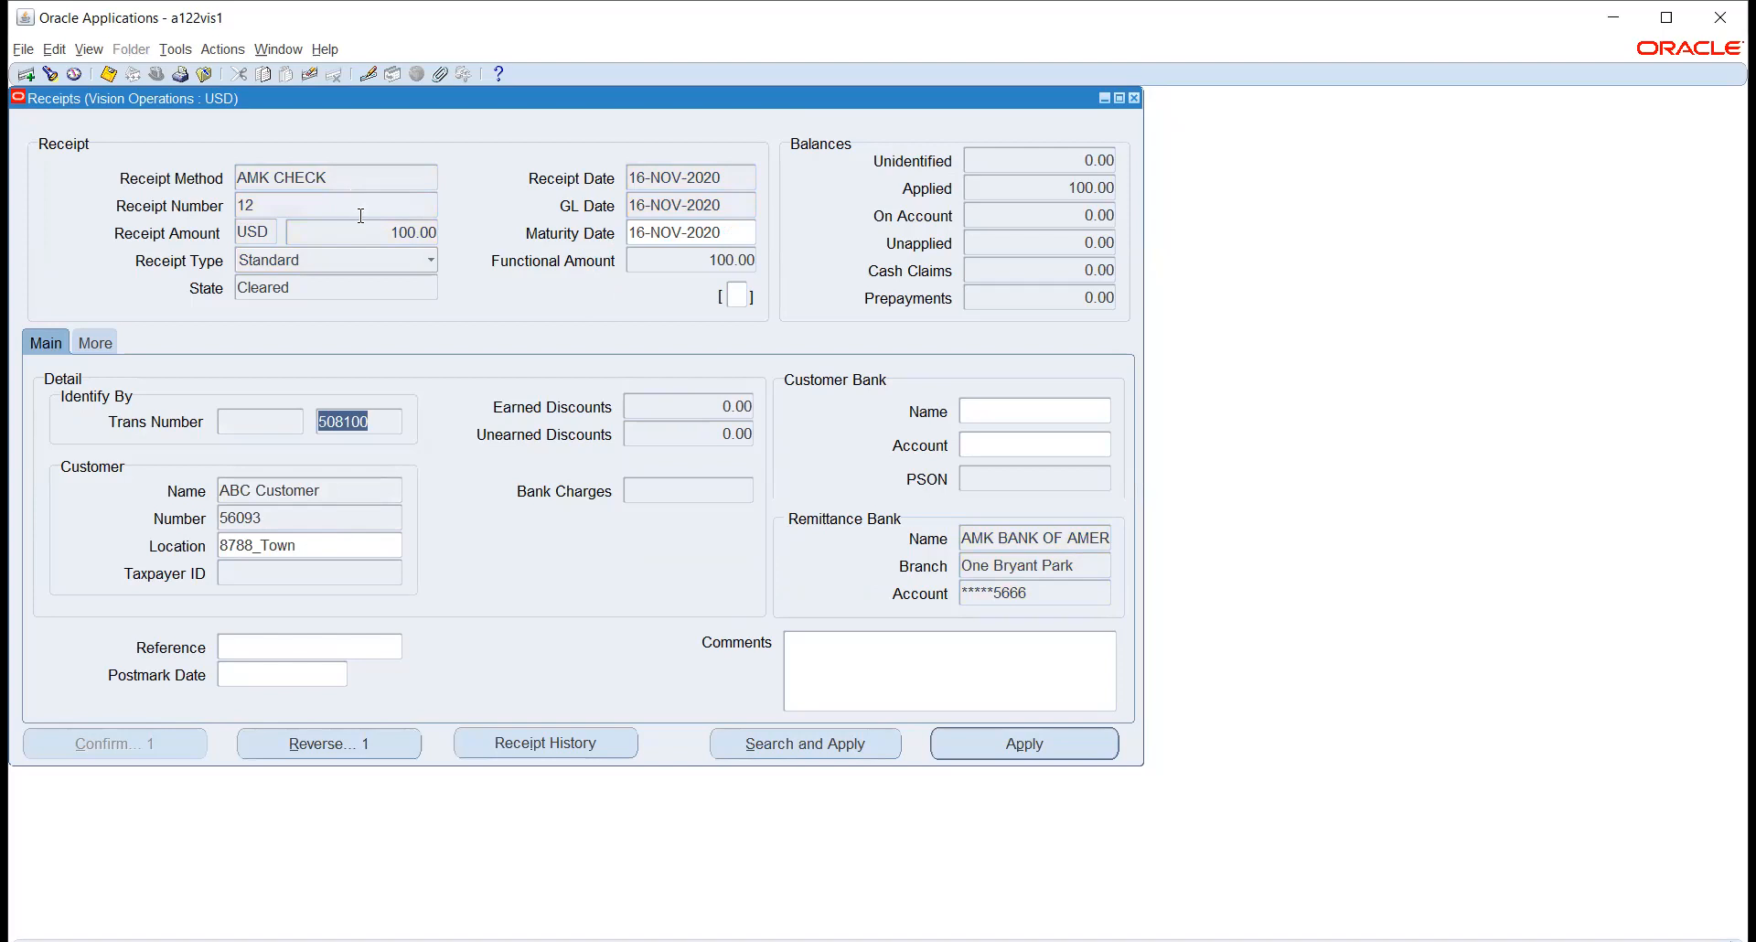
key(F4)
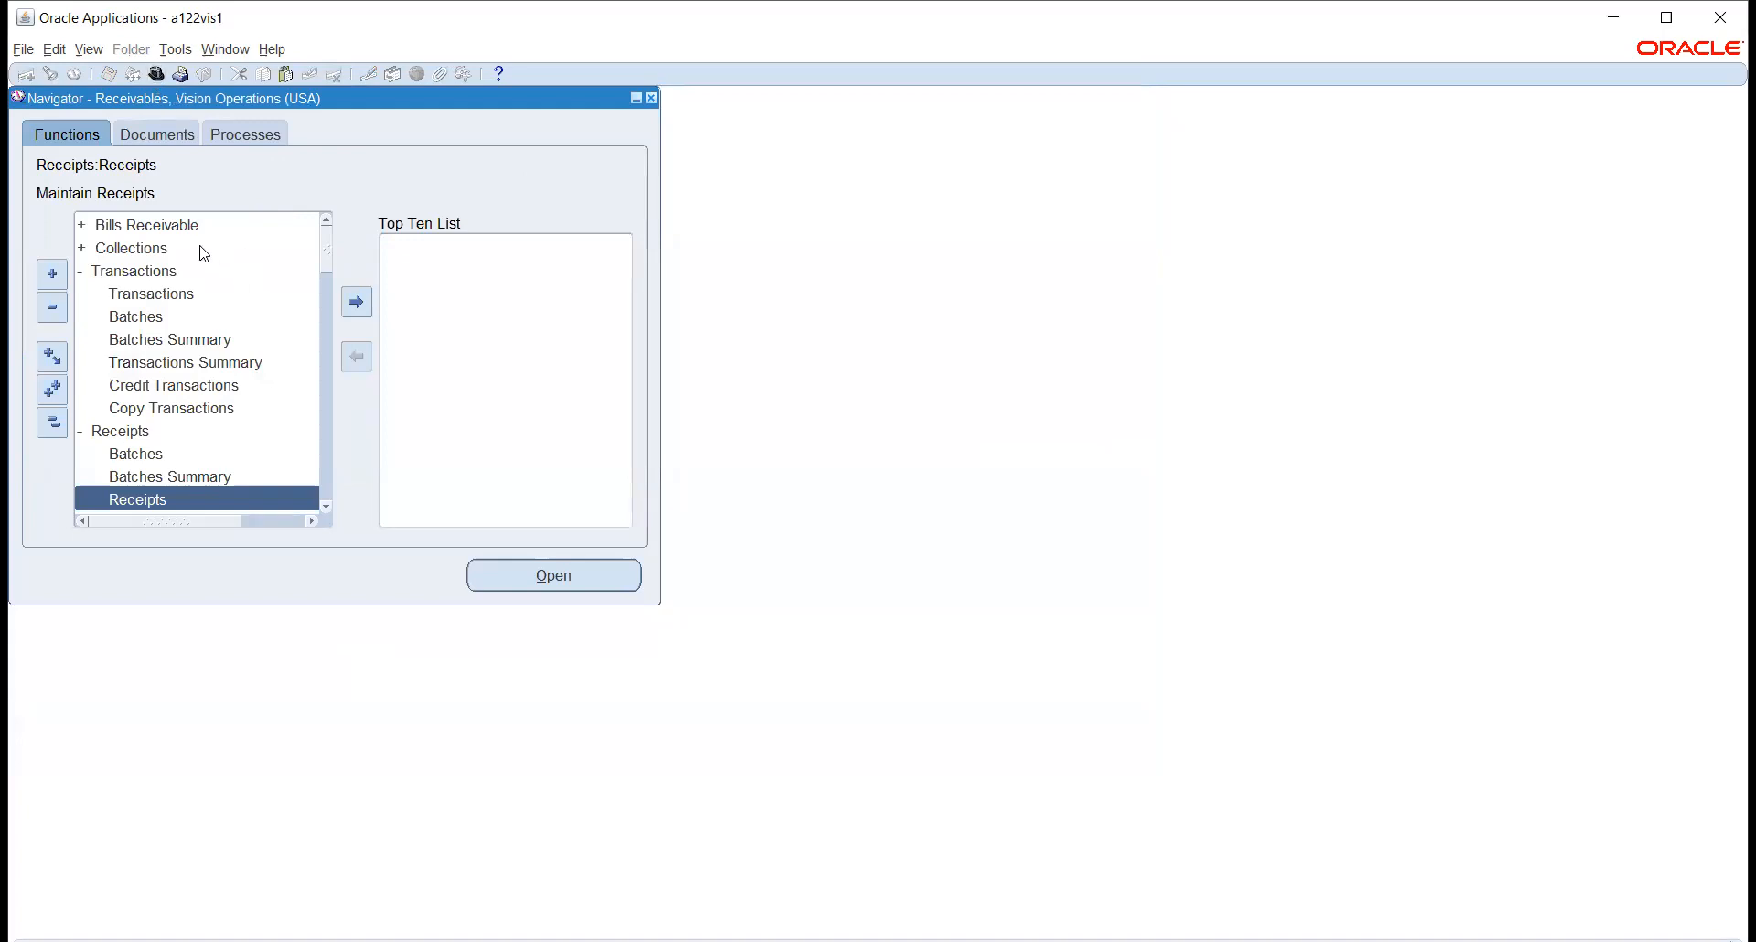
Reopen the Transactions form and query transaction number 508100.
double_click(166, 291)
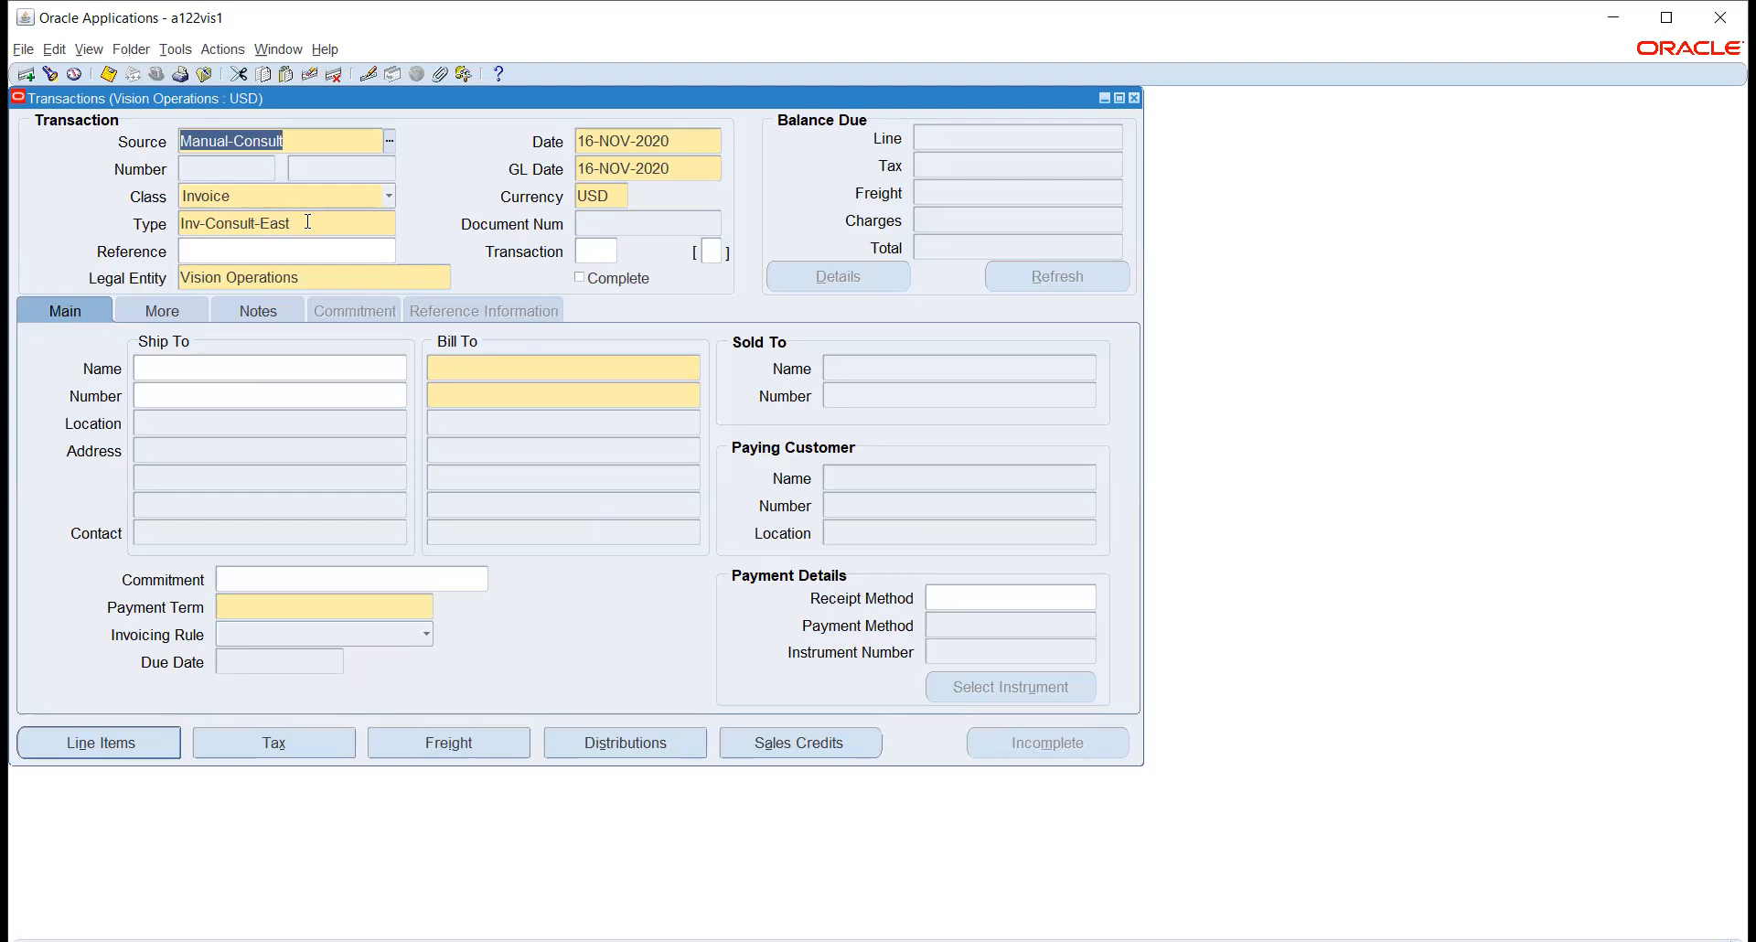
key(F11)
click(344, 174)
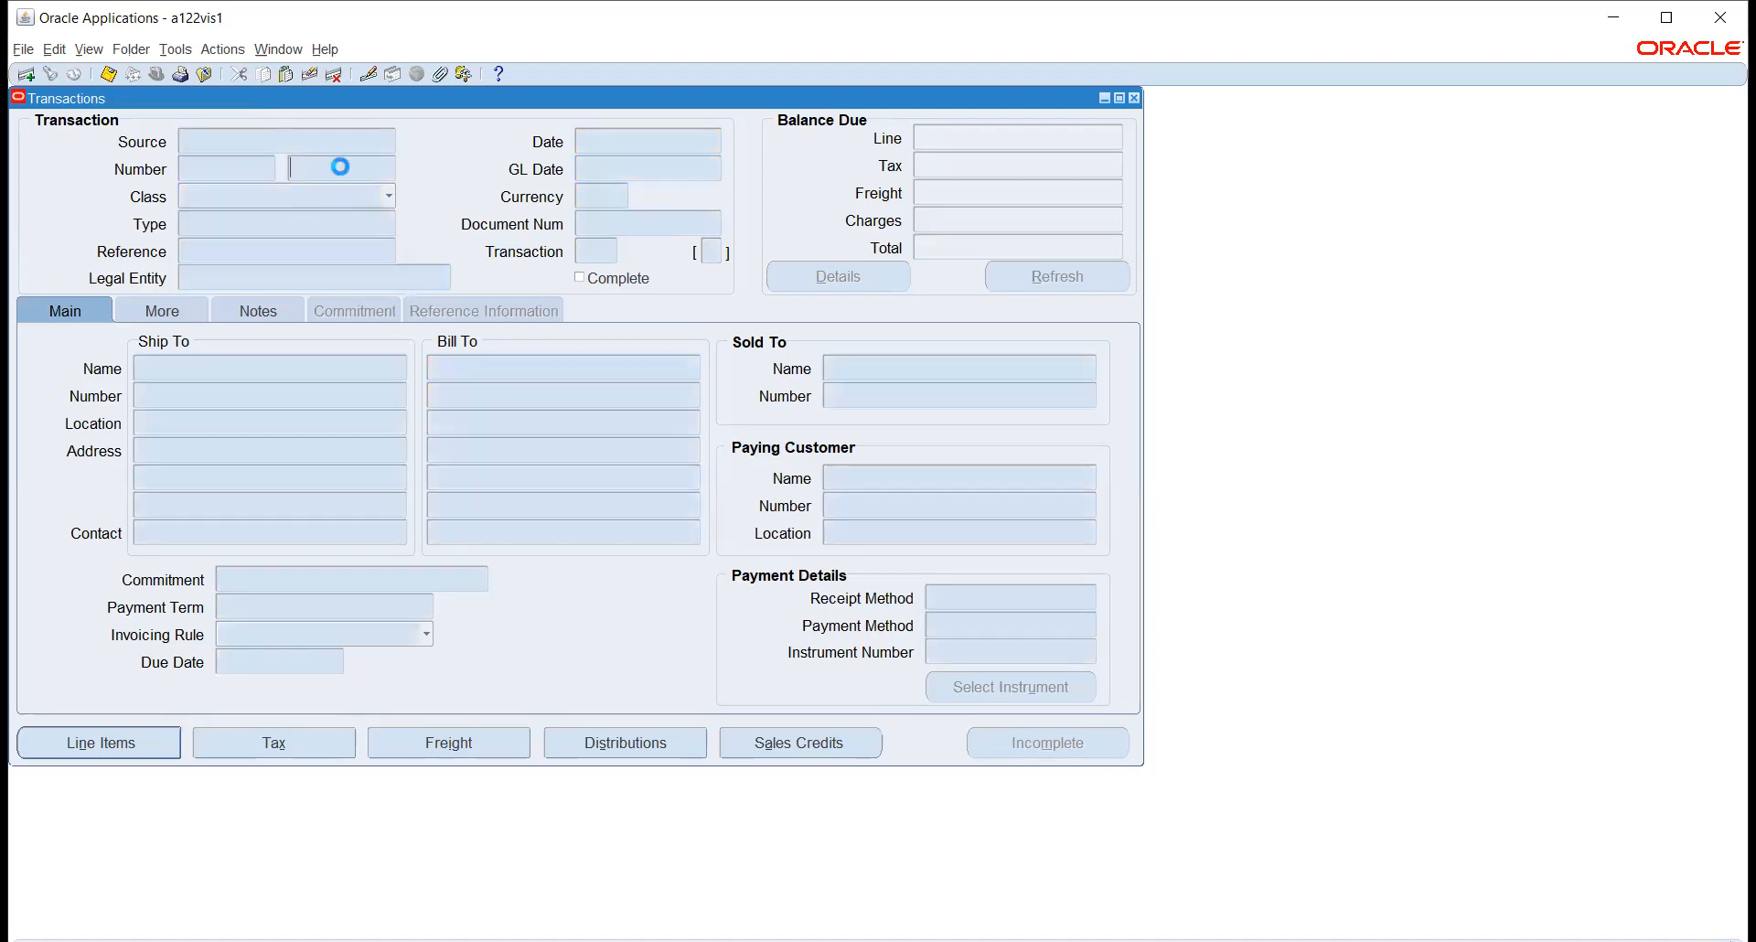
text(508100)
key(ctrl+F11)
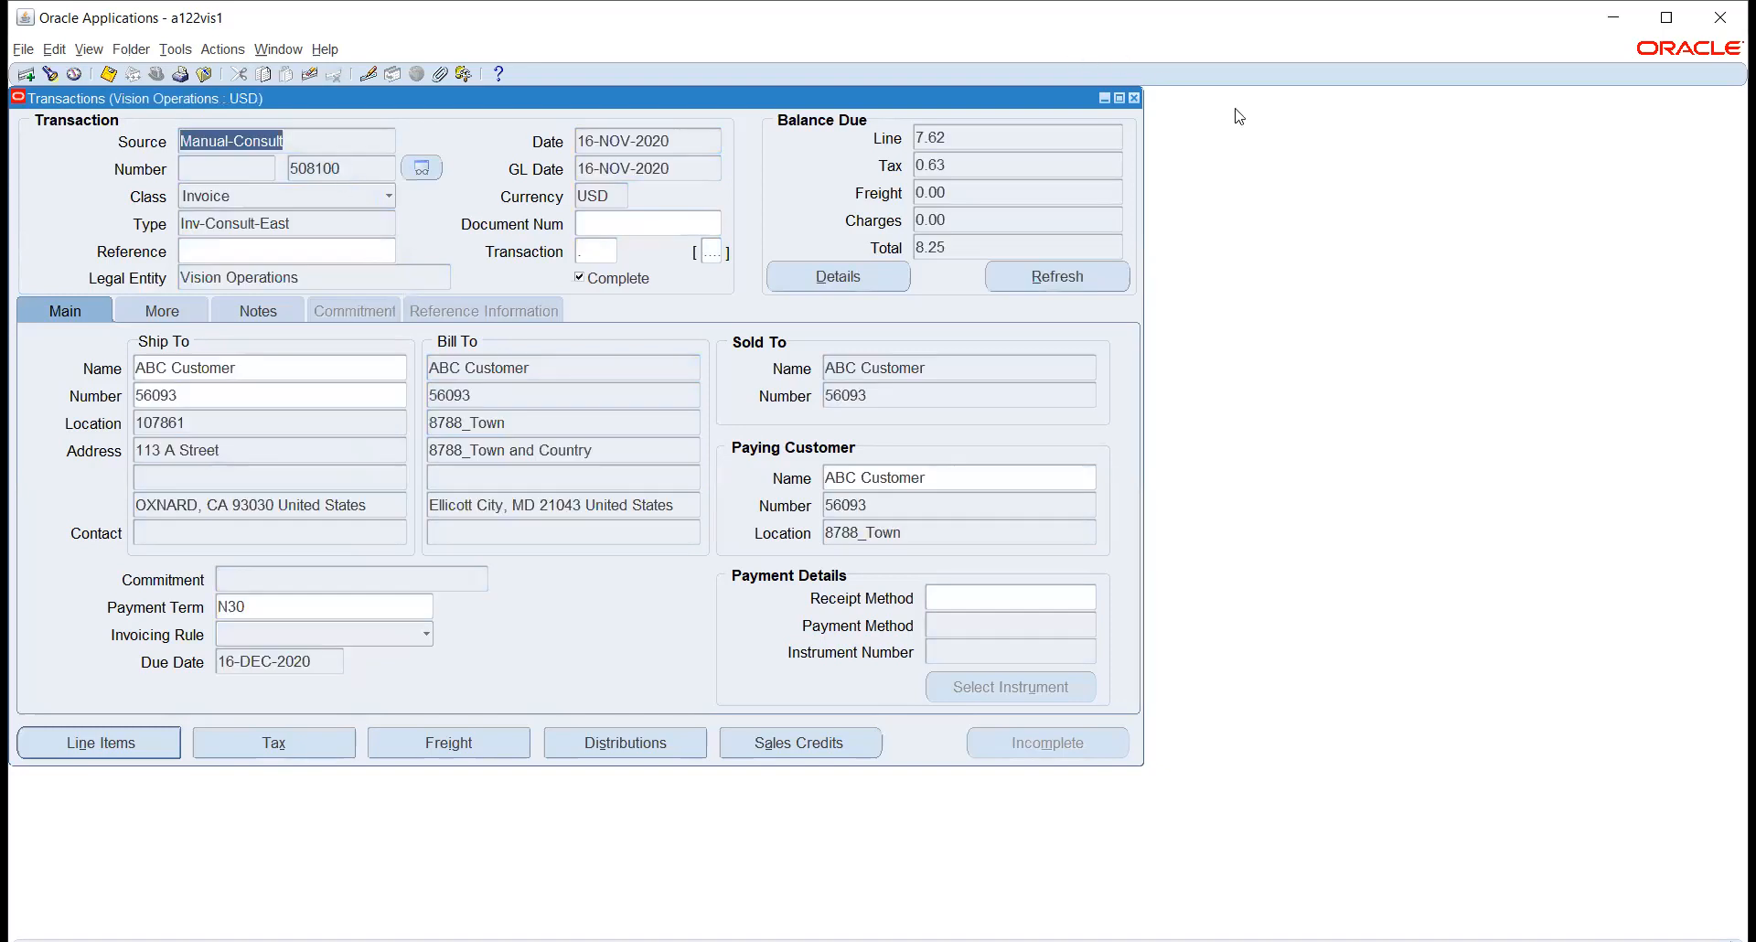
Examine the invoice's balance details after the receipt application, including its original line amount, and return to the Navigator.
click(846, 276)
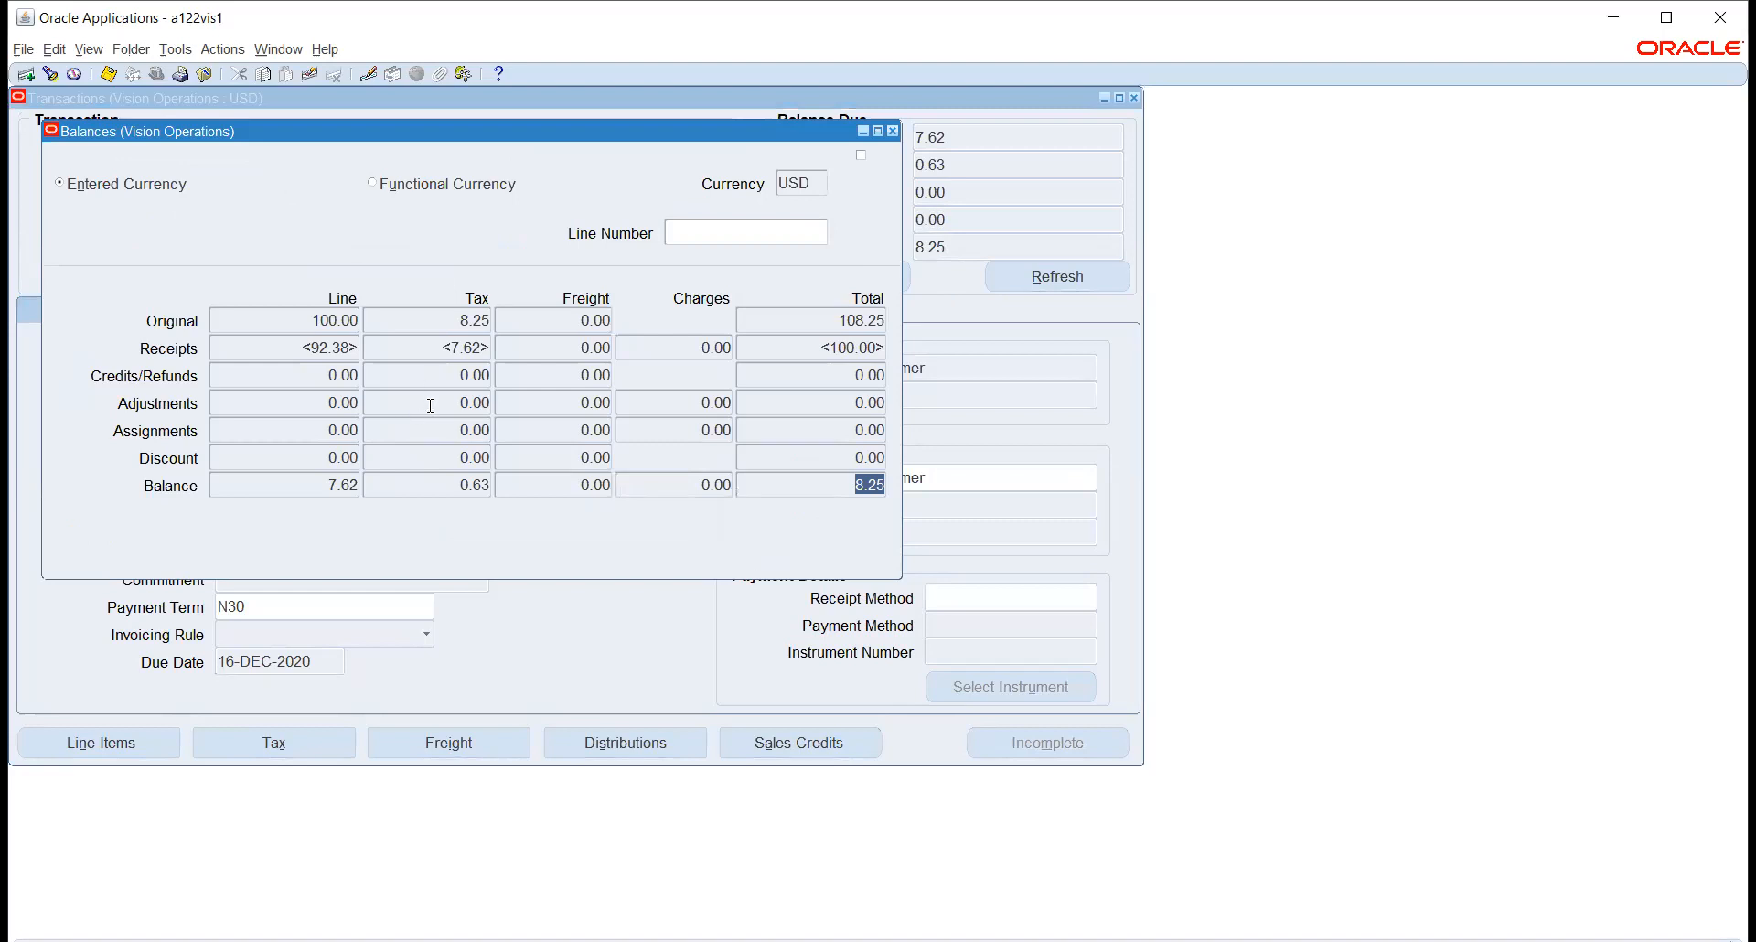
click(287, 319)
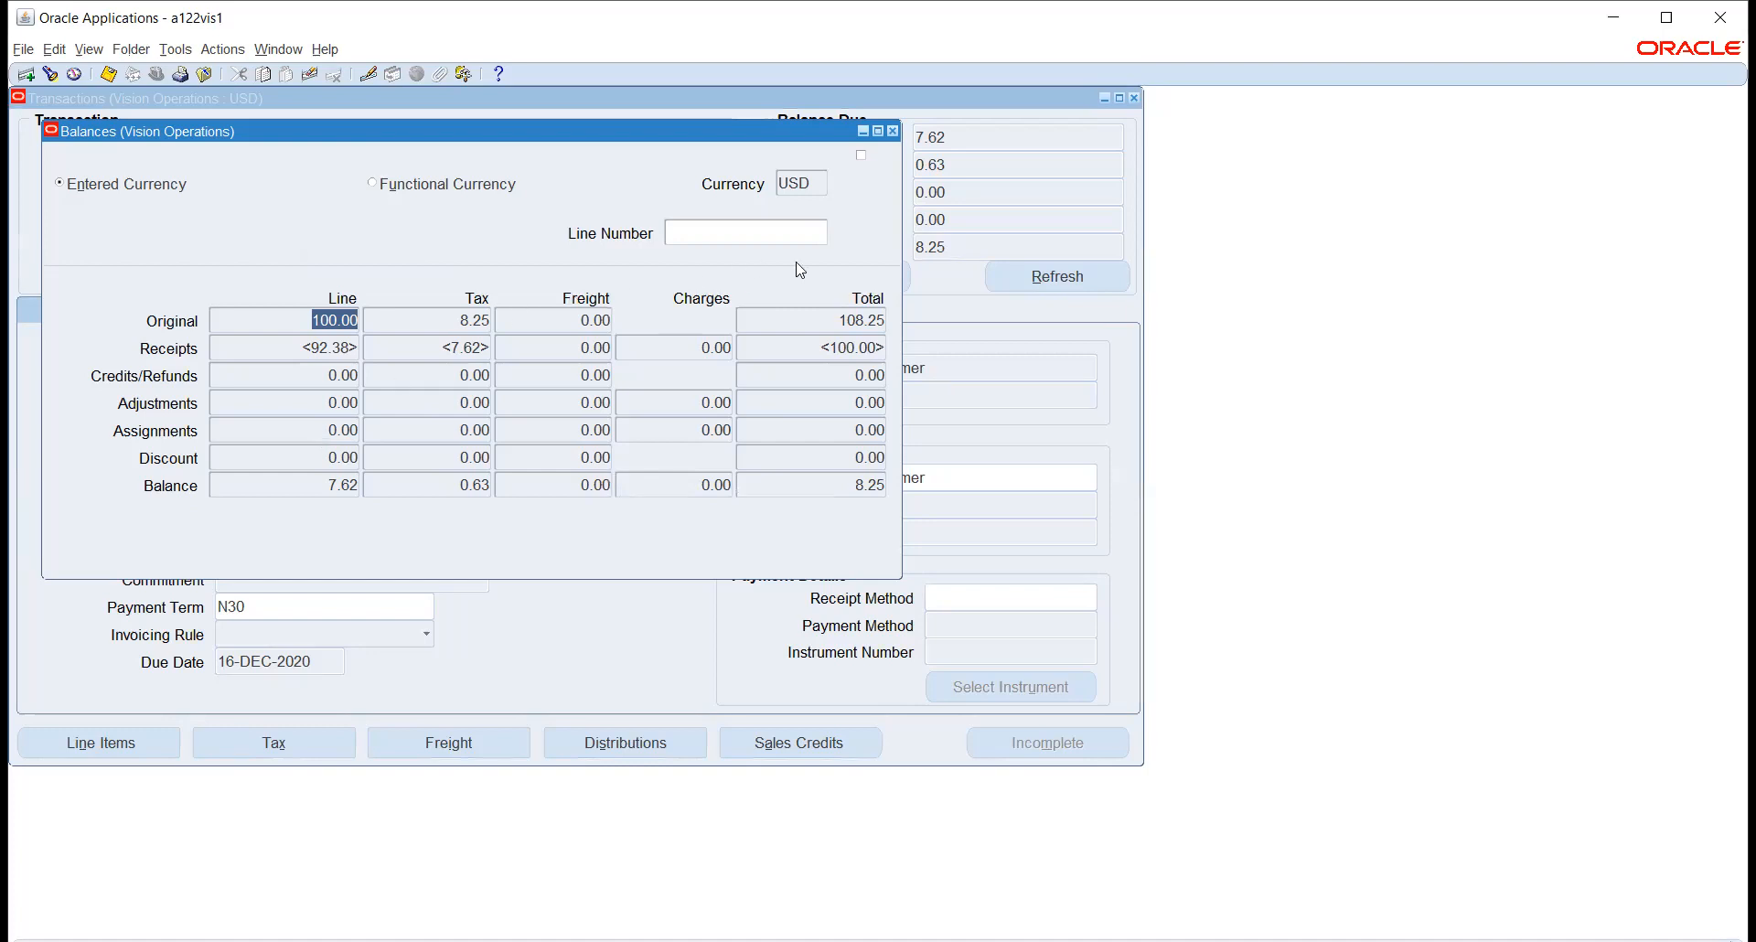
click(894, 135)
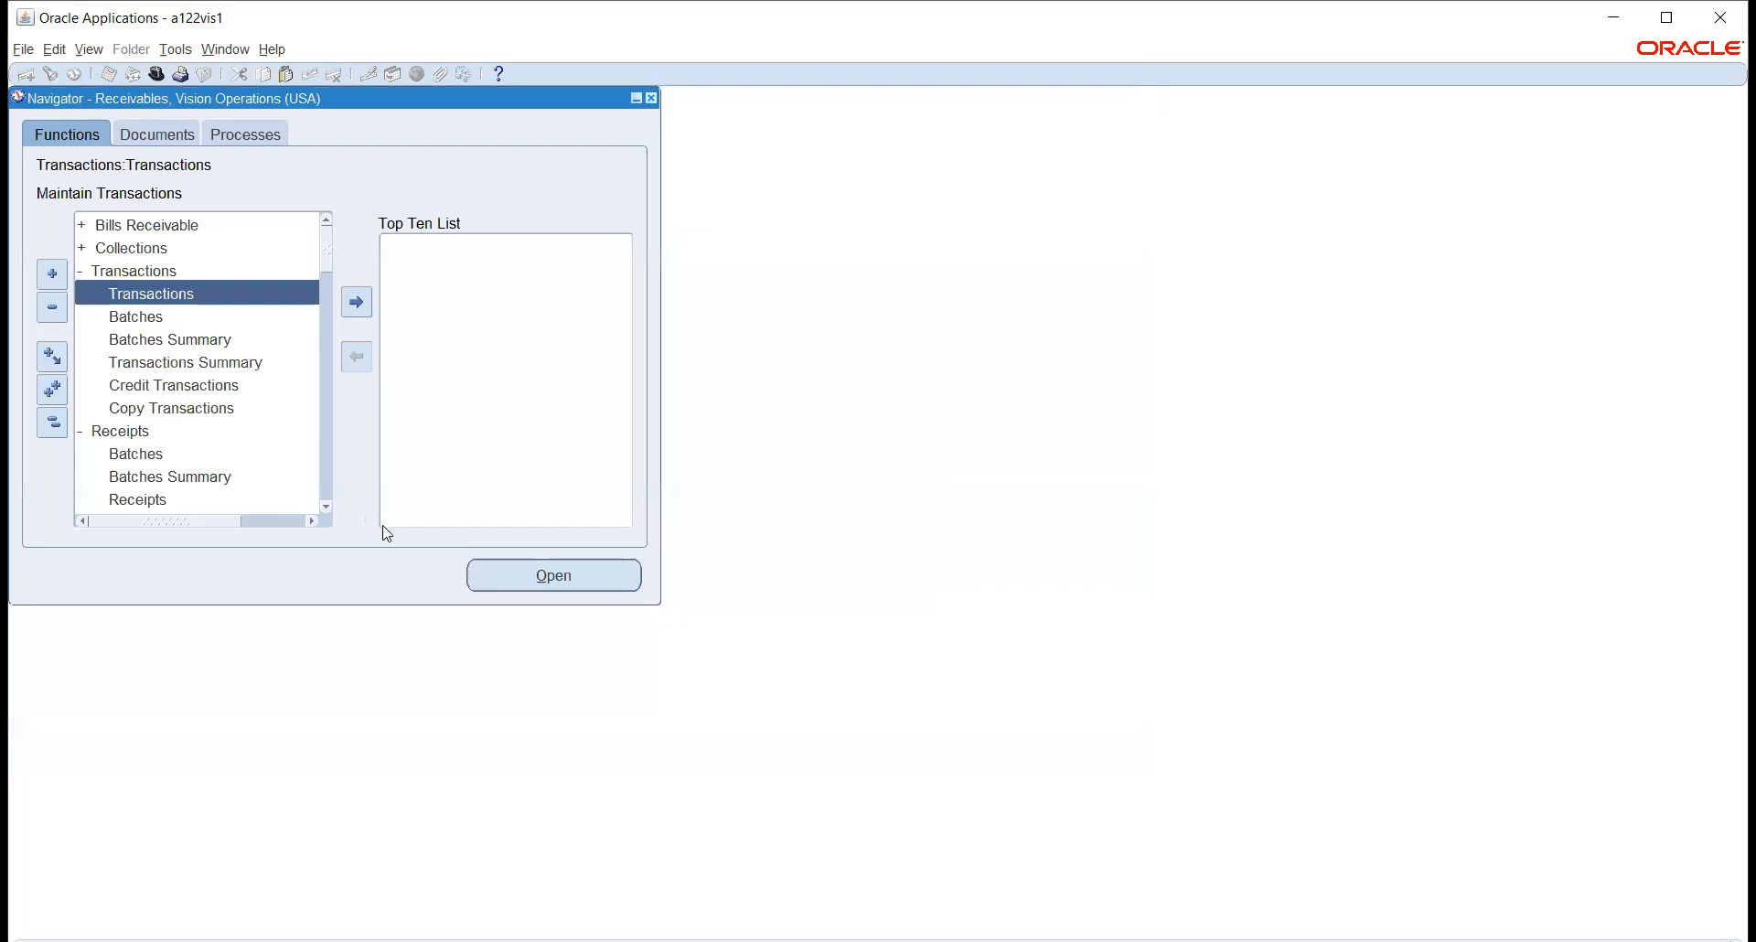
Open a new receipt, set its type to Miscellaneous and choose AMK CHECK as the receipt method.
scroll(168, 380, down, 1)
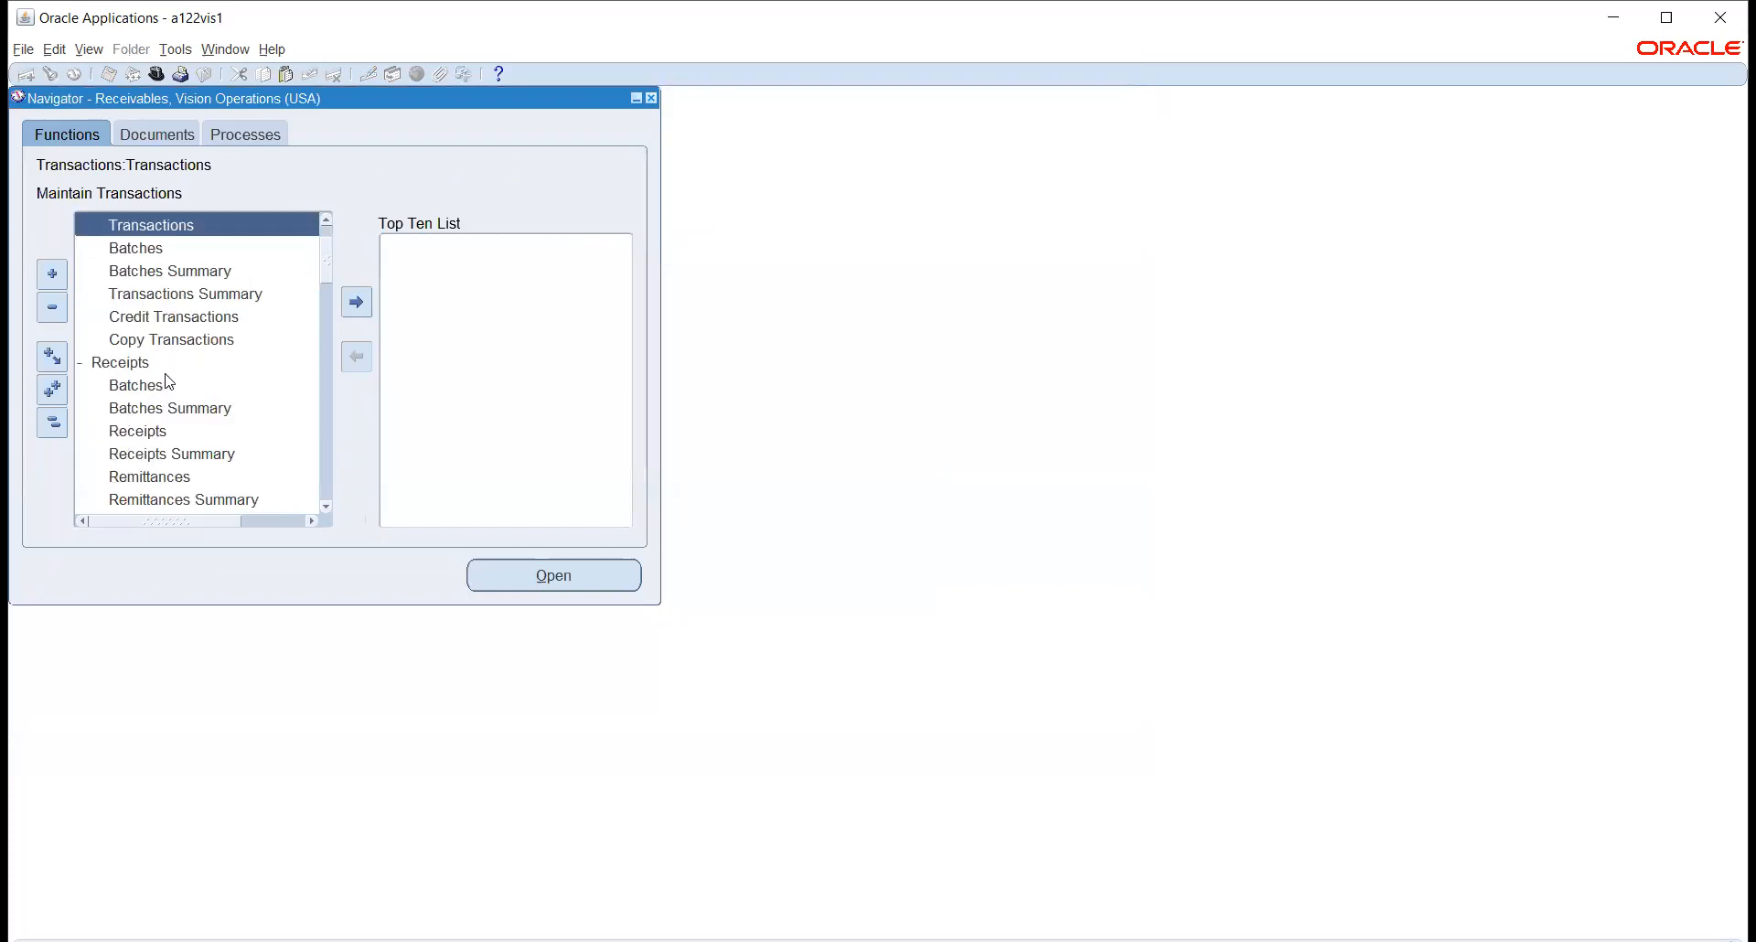
double_click(151, 435)
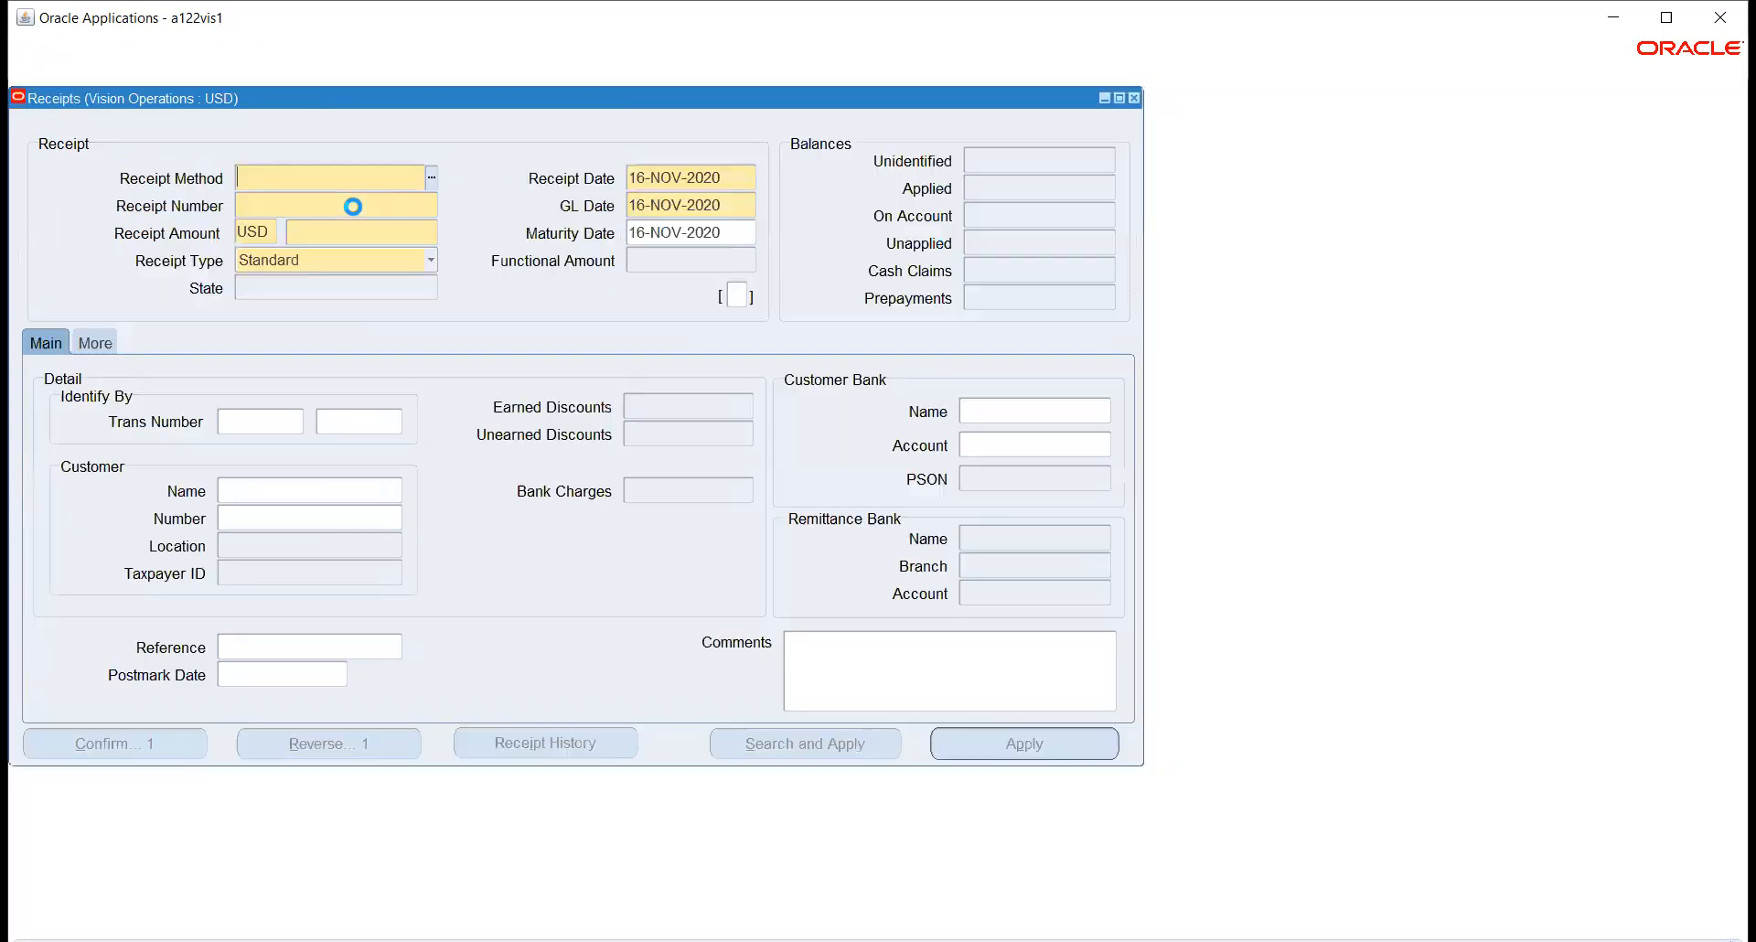
click(397, 258)
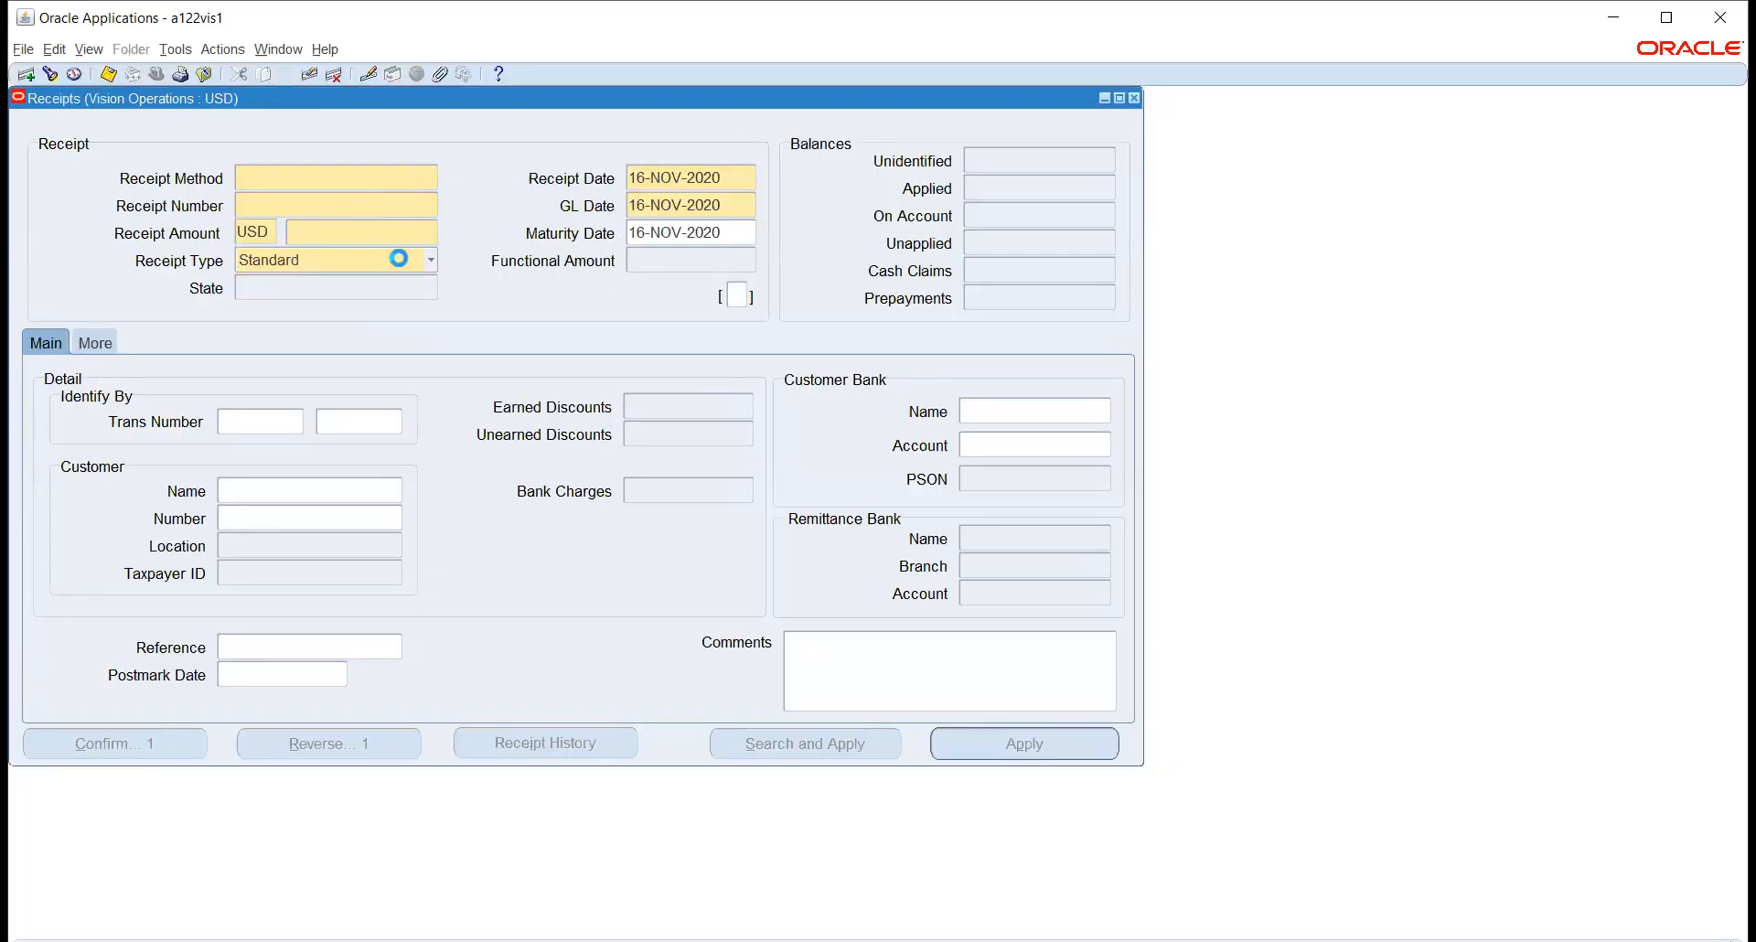
click(376, 282)
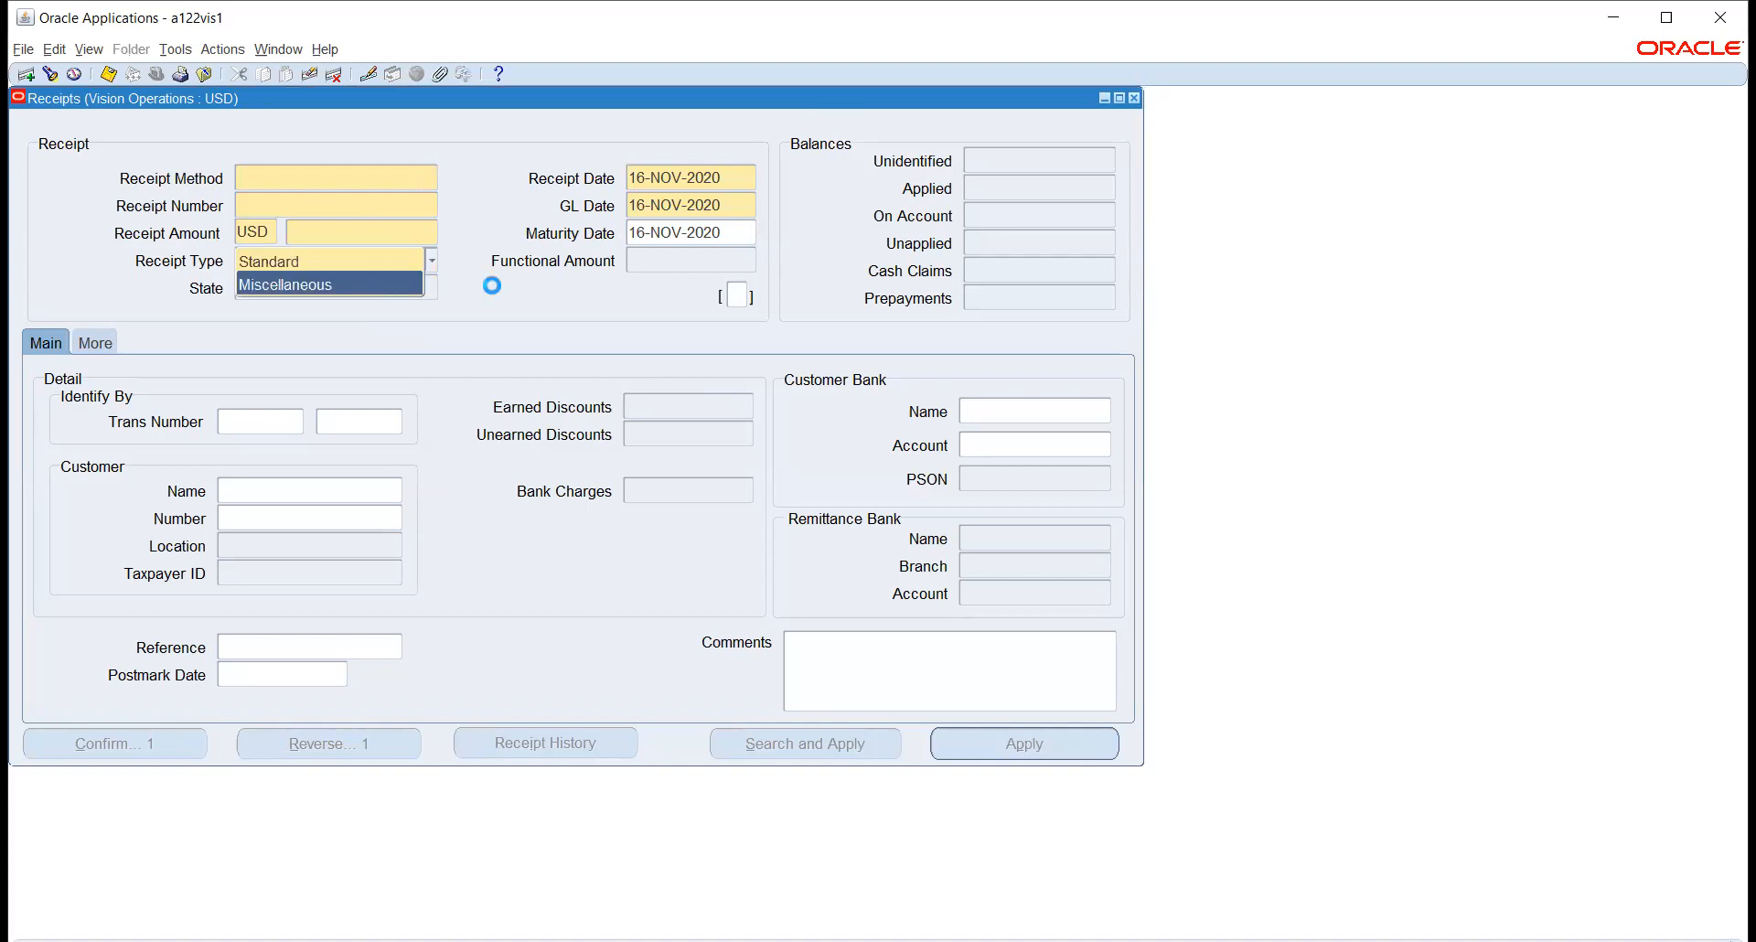
click(409, 176)
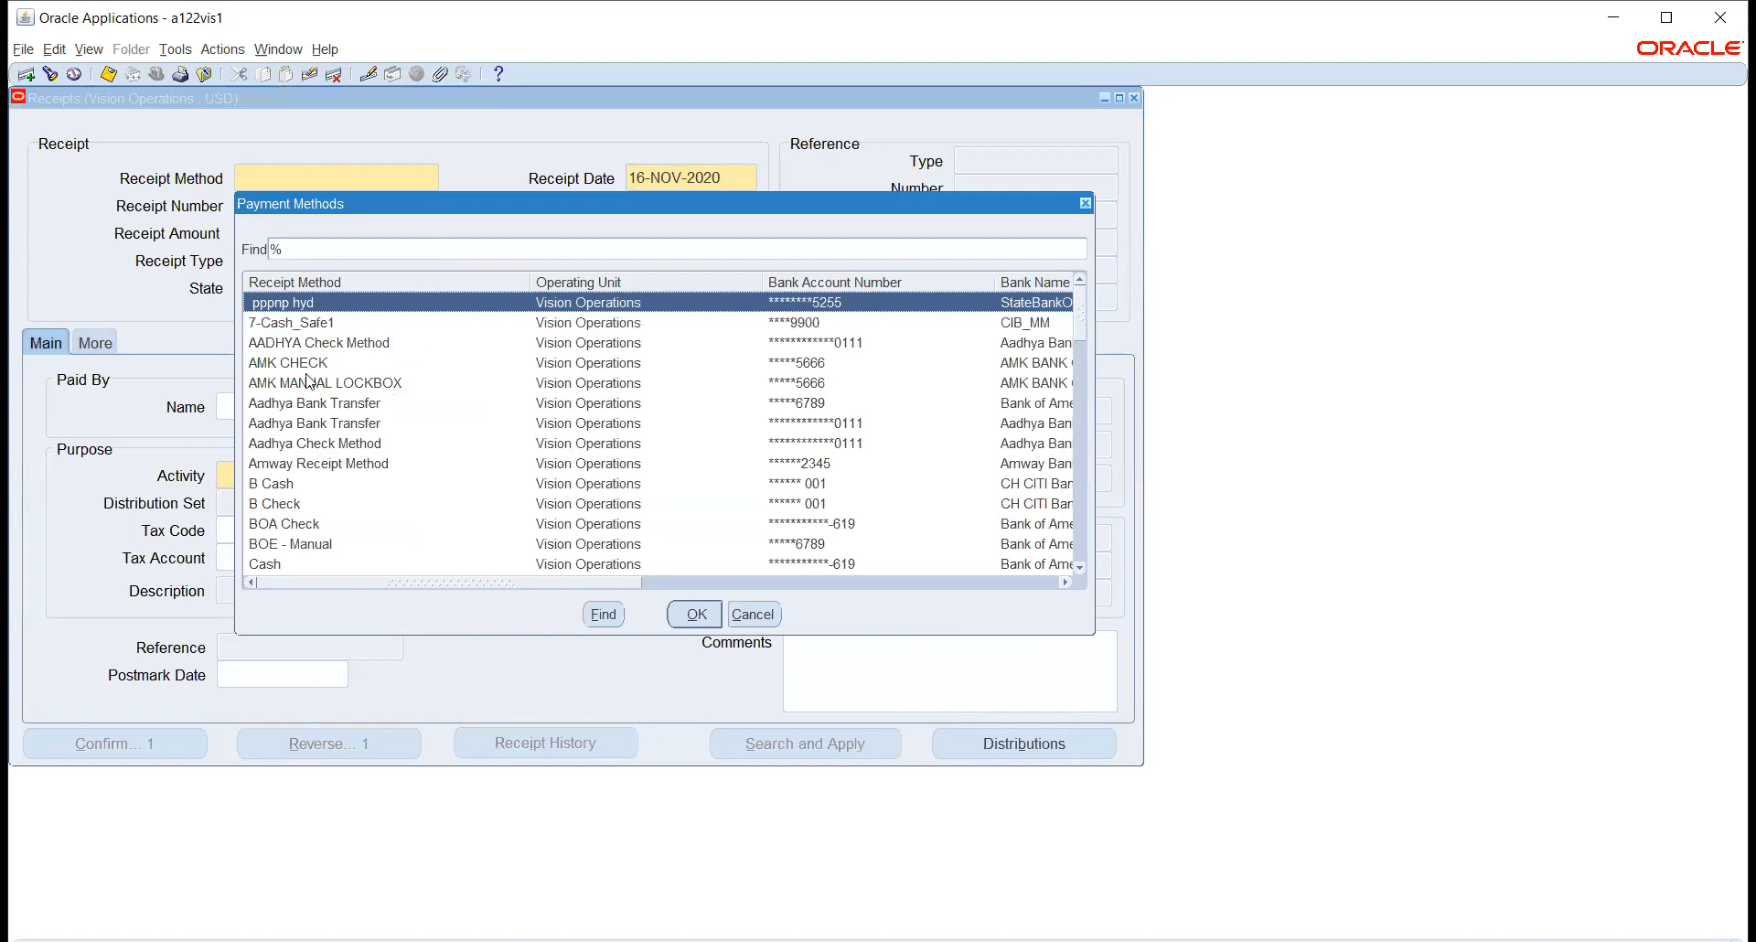
click(301, 363)
click(700, 614)
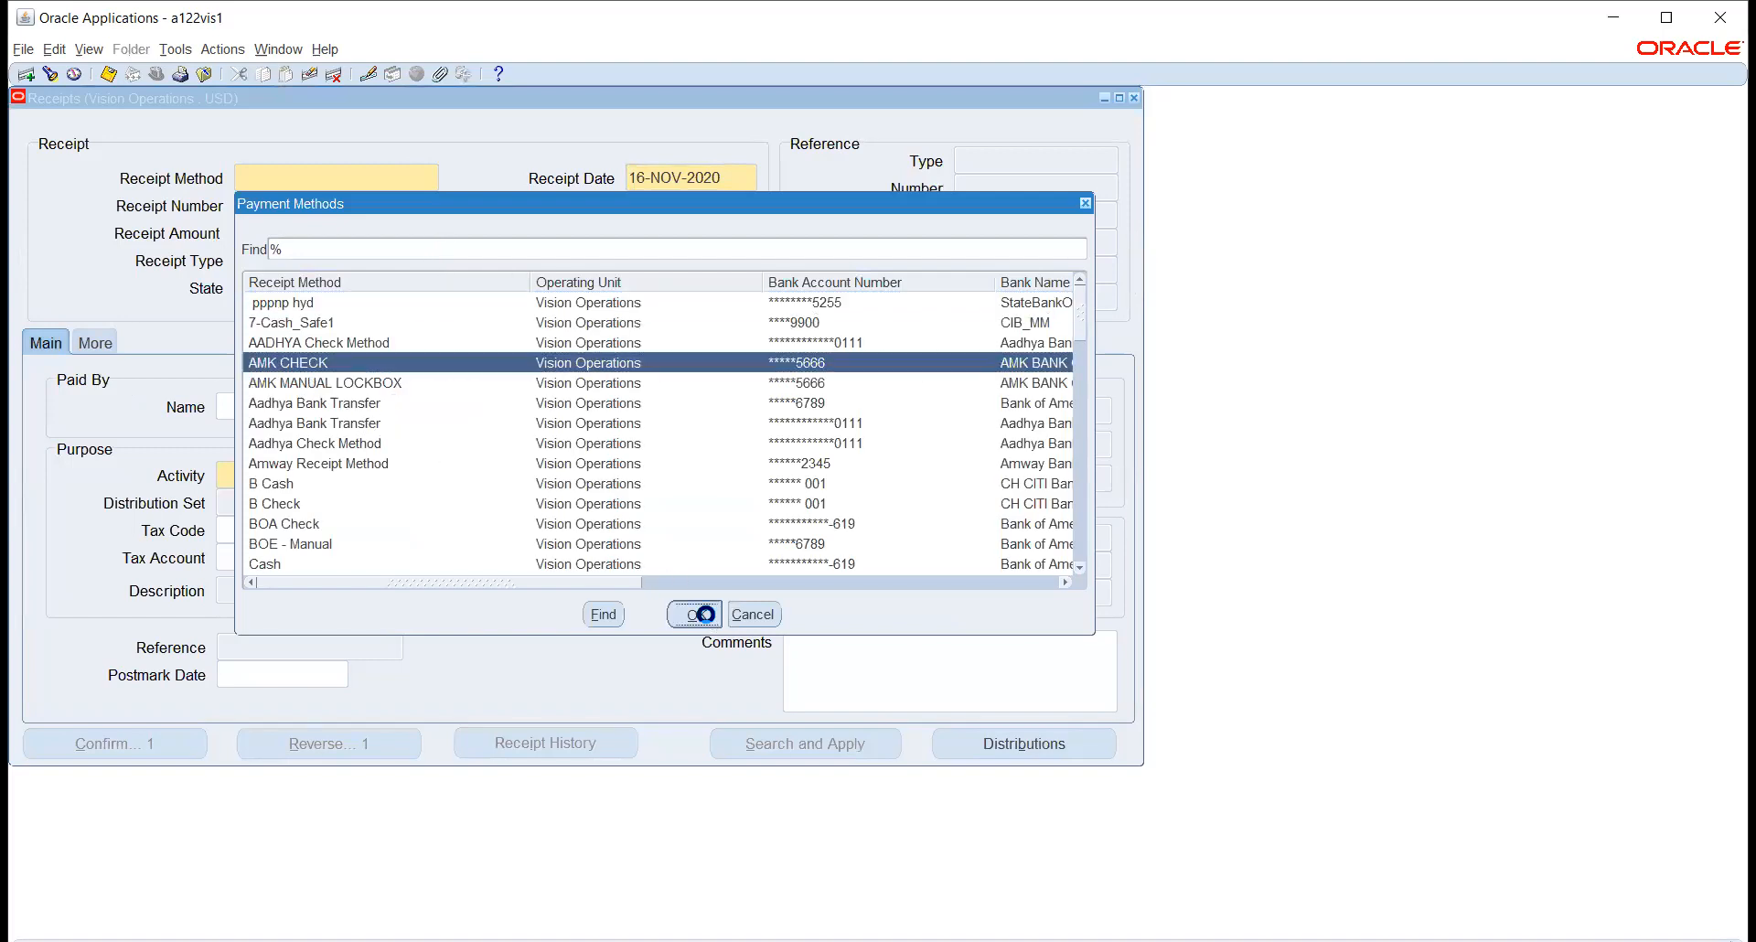
Choose ABC as the activity for the miscellaneous receipt.
click(400, 476)
click(415, 475)
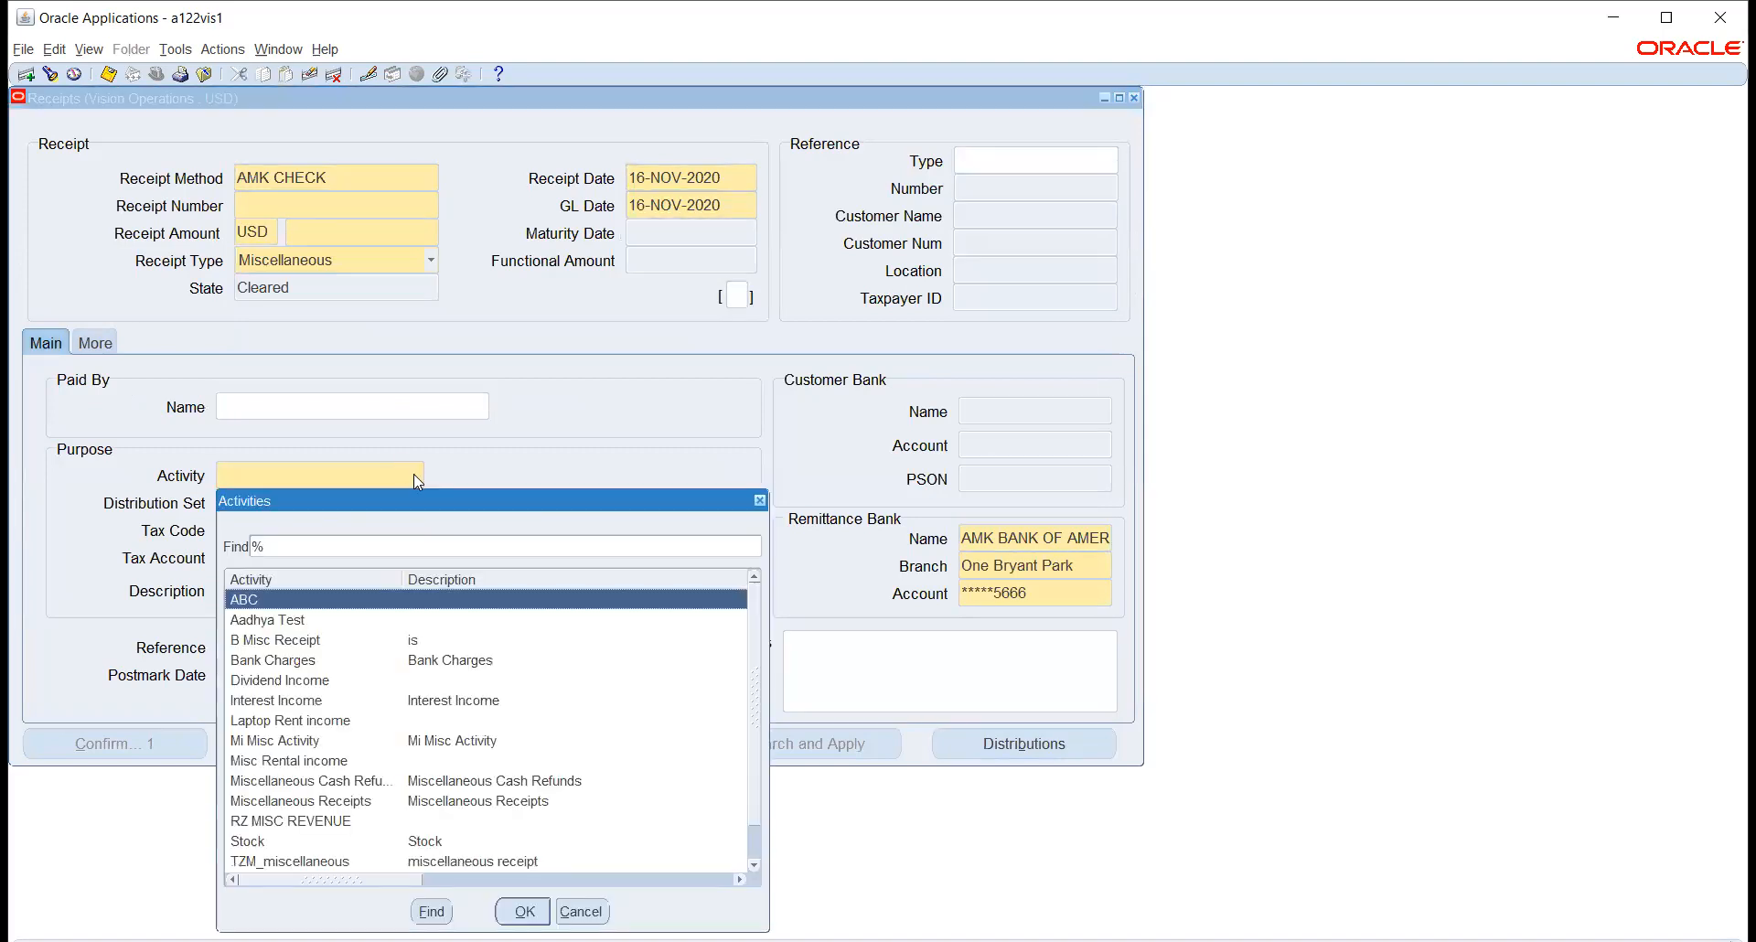
click(547, 908)
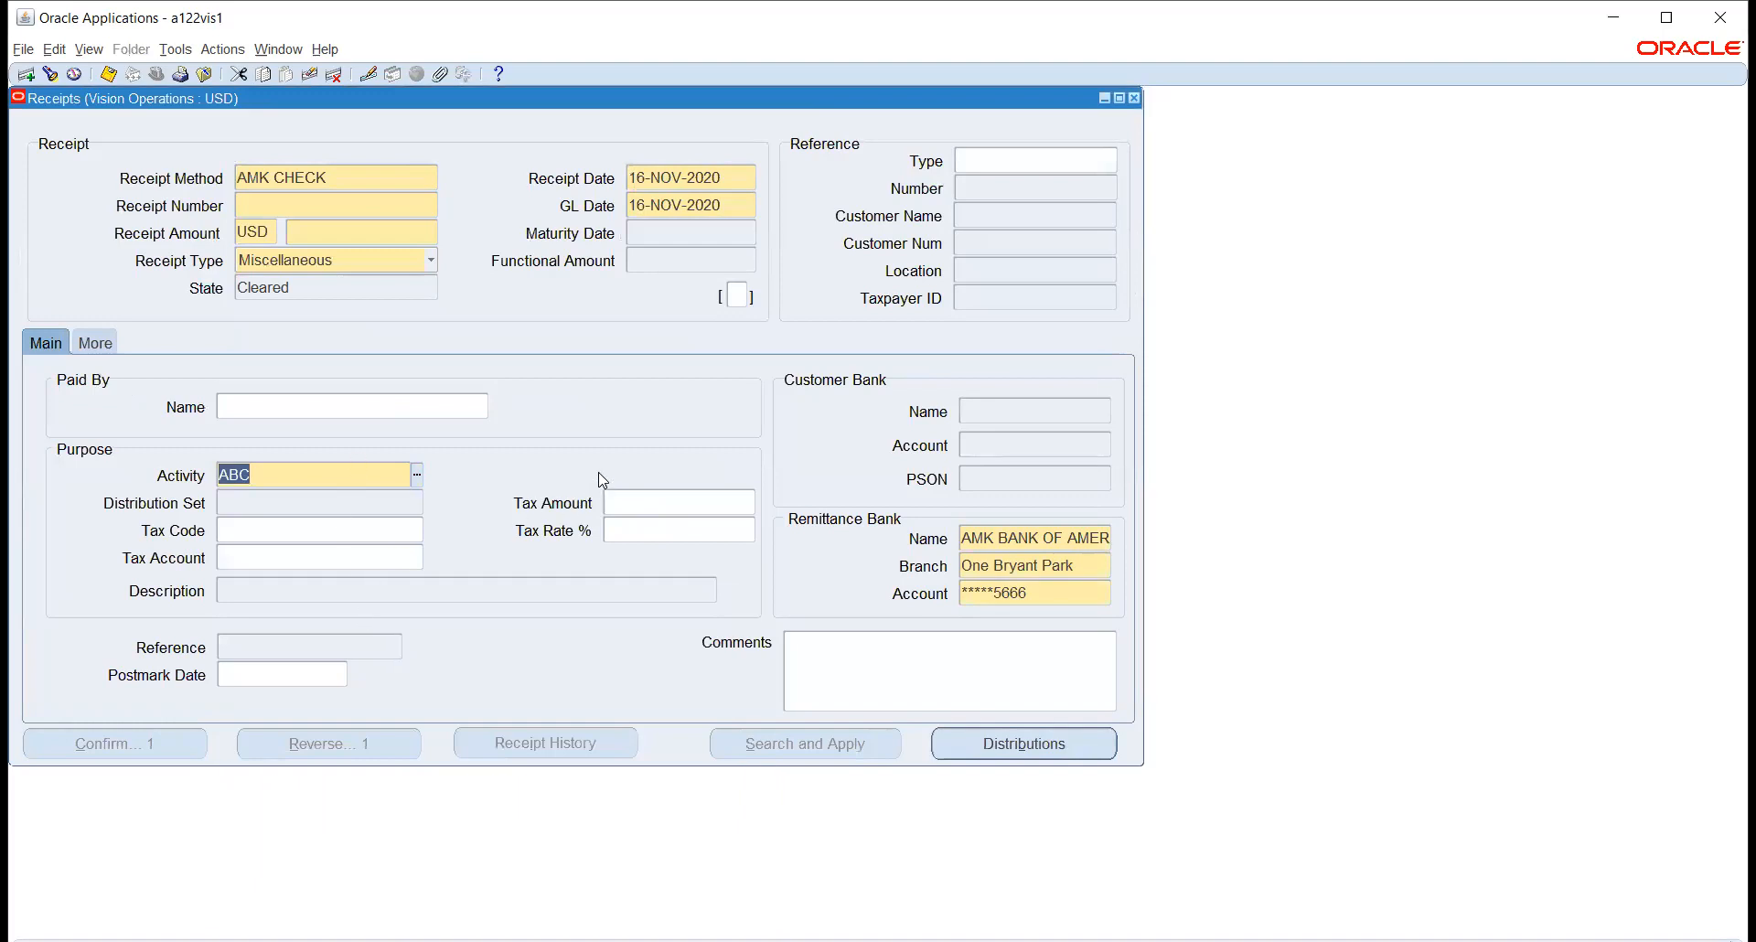
click(640, 503)
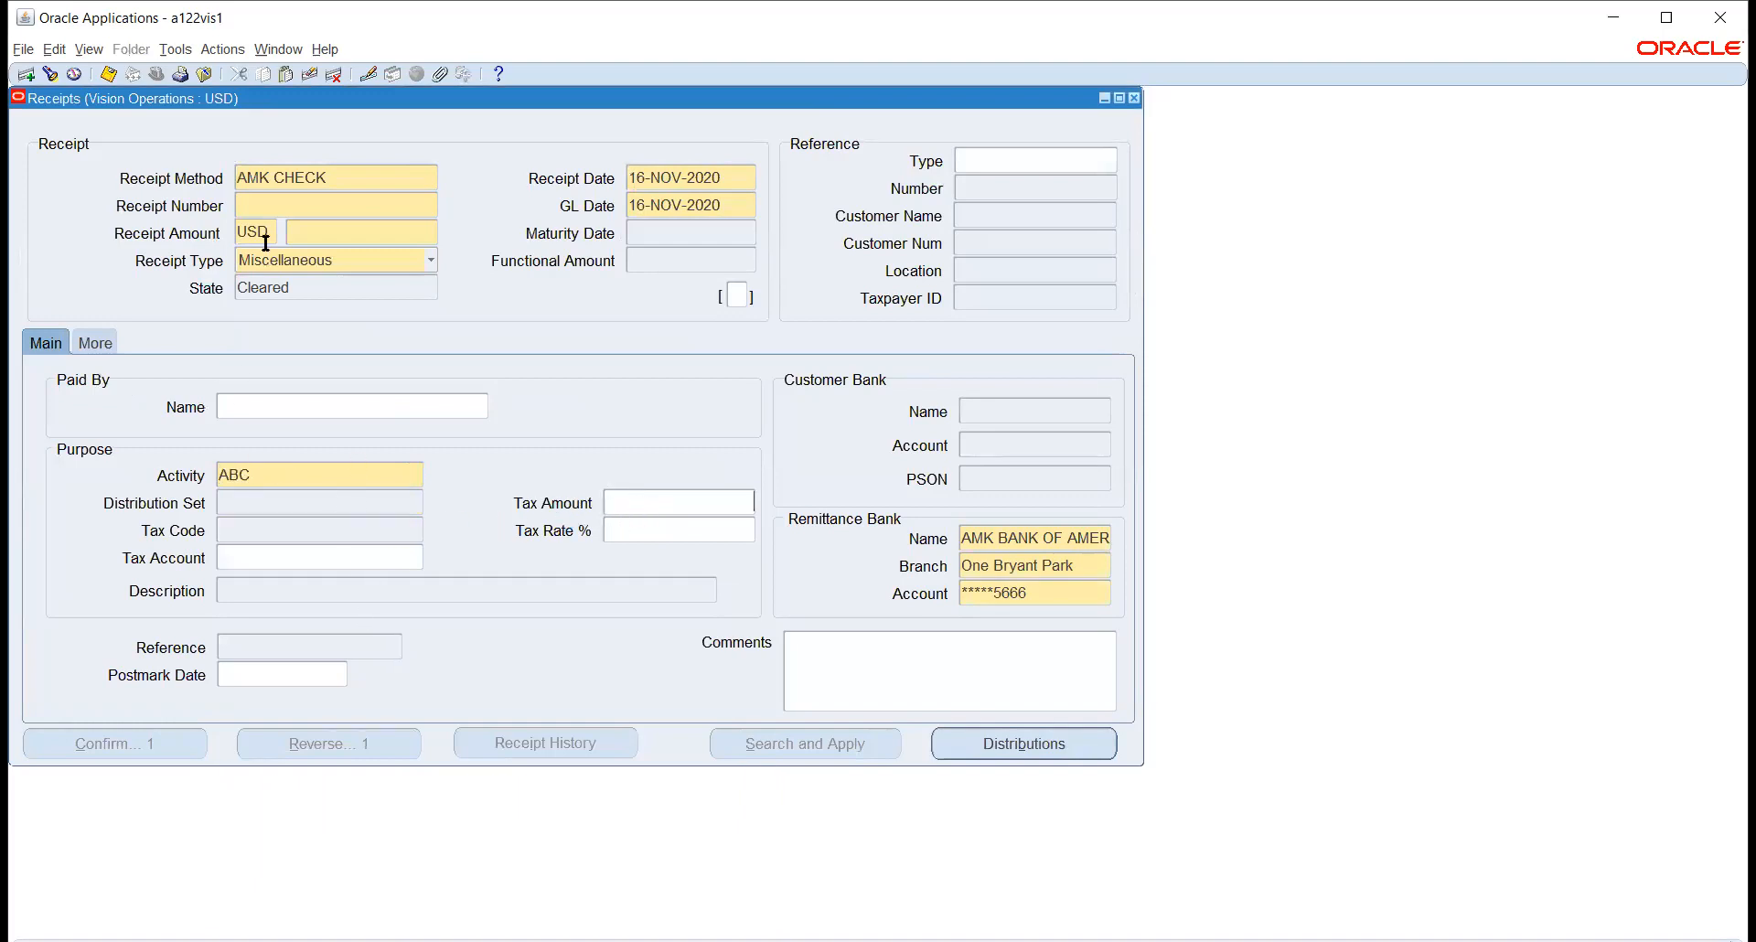
Enter receipt number 156 with an amount of 100.00 USD and accept its default distribution.
click(287, 208)
text(156)
key(Tab)
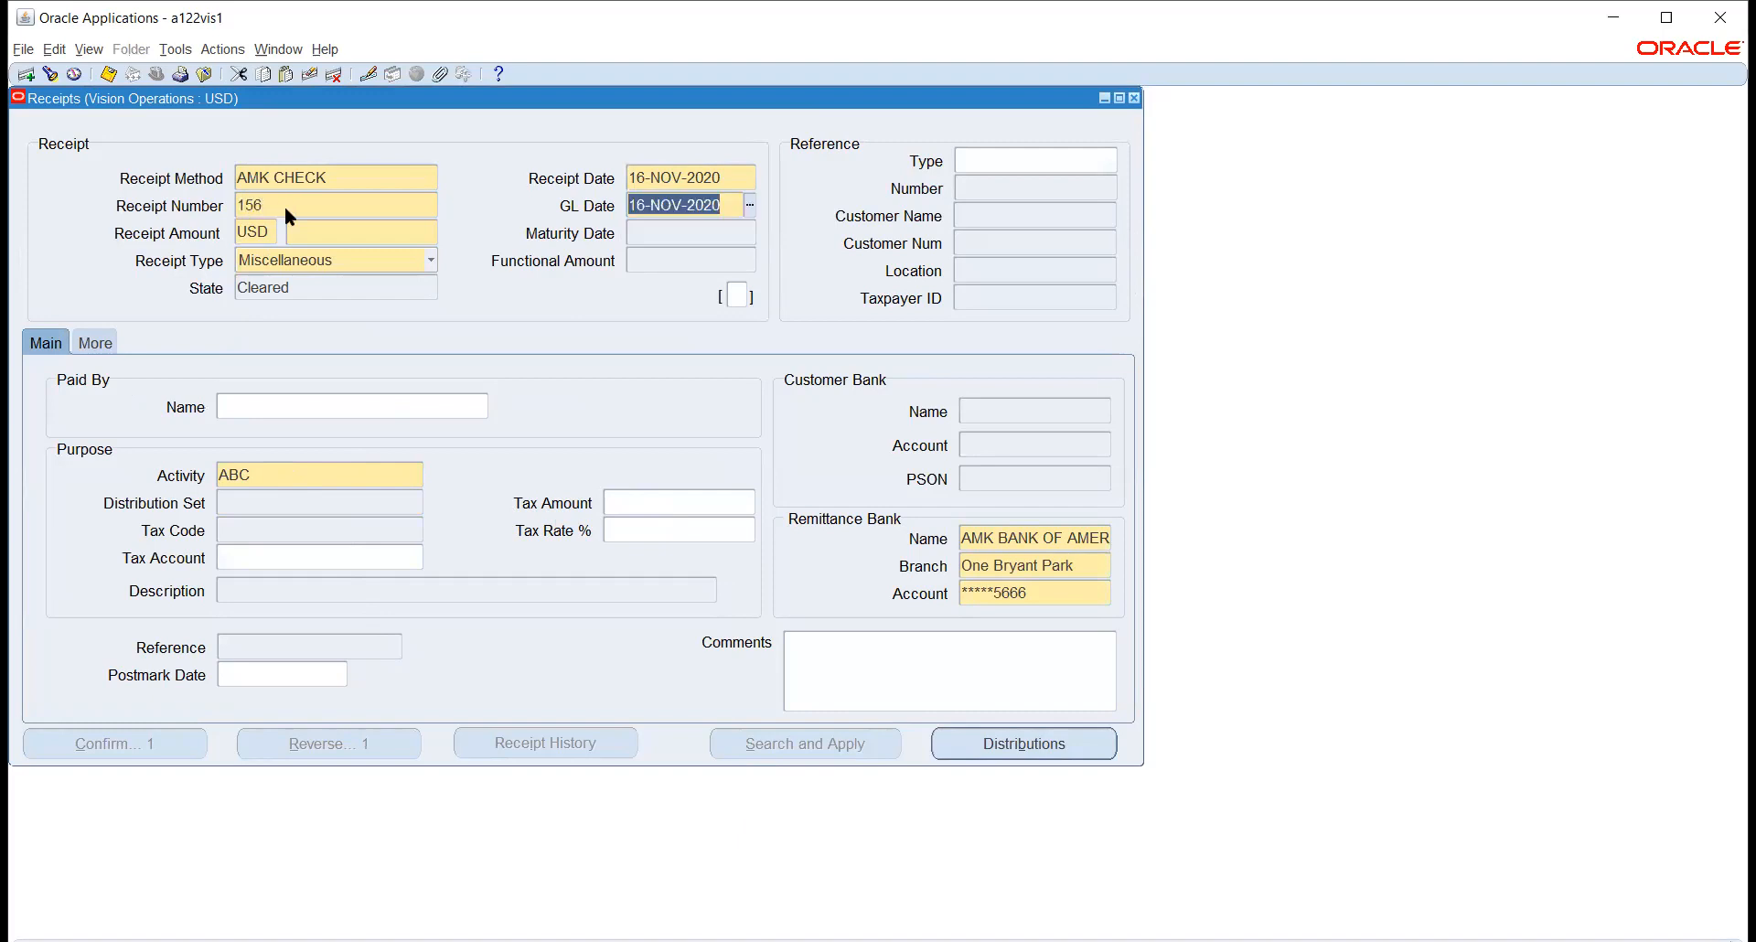
click(339, 234)
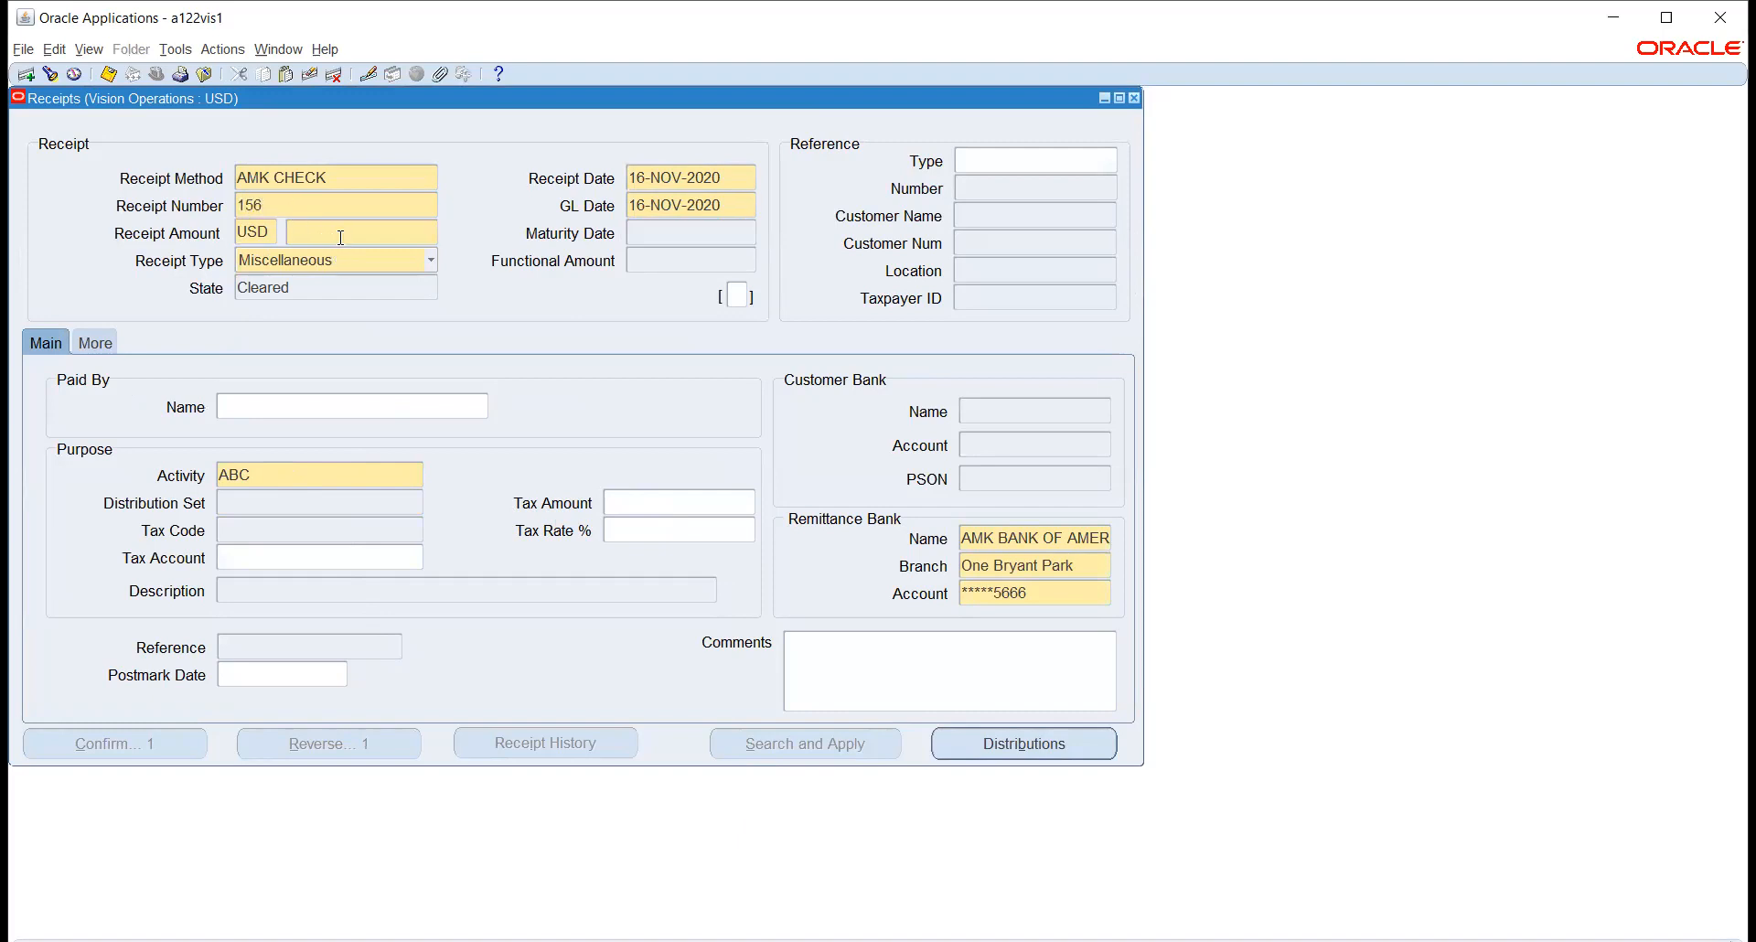
text(100)
key(Tab)
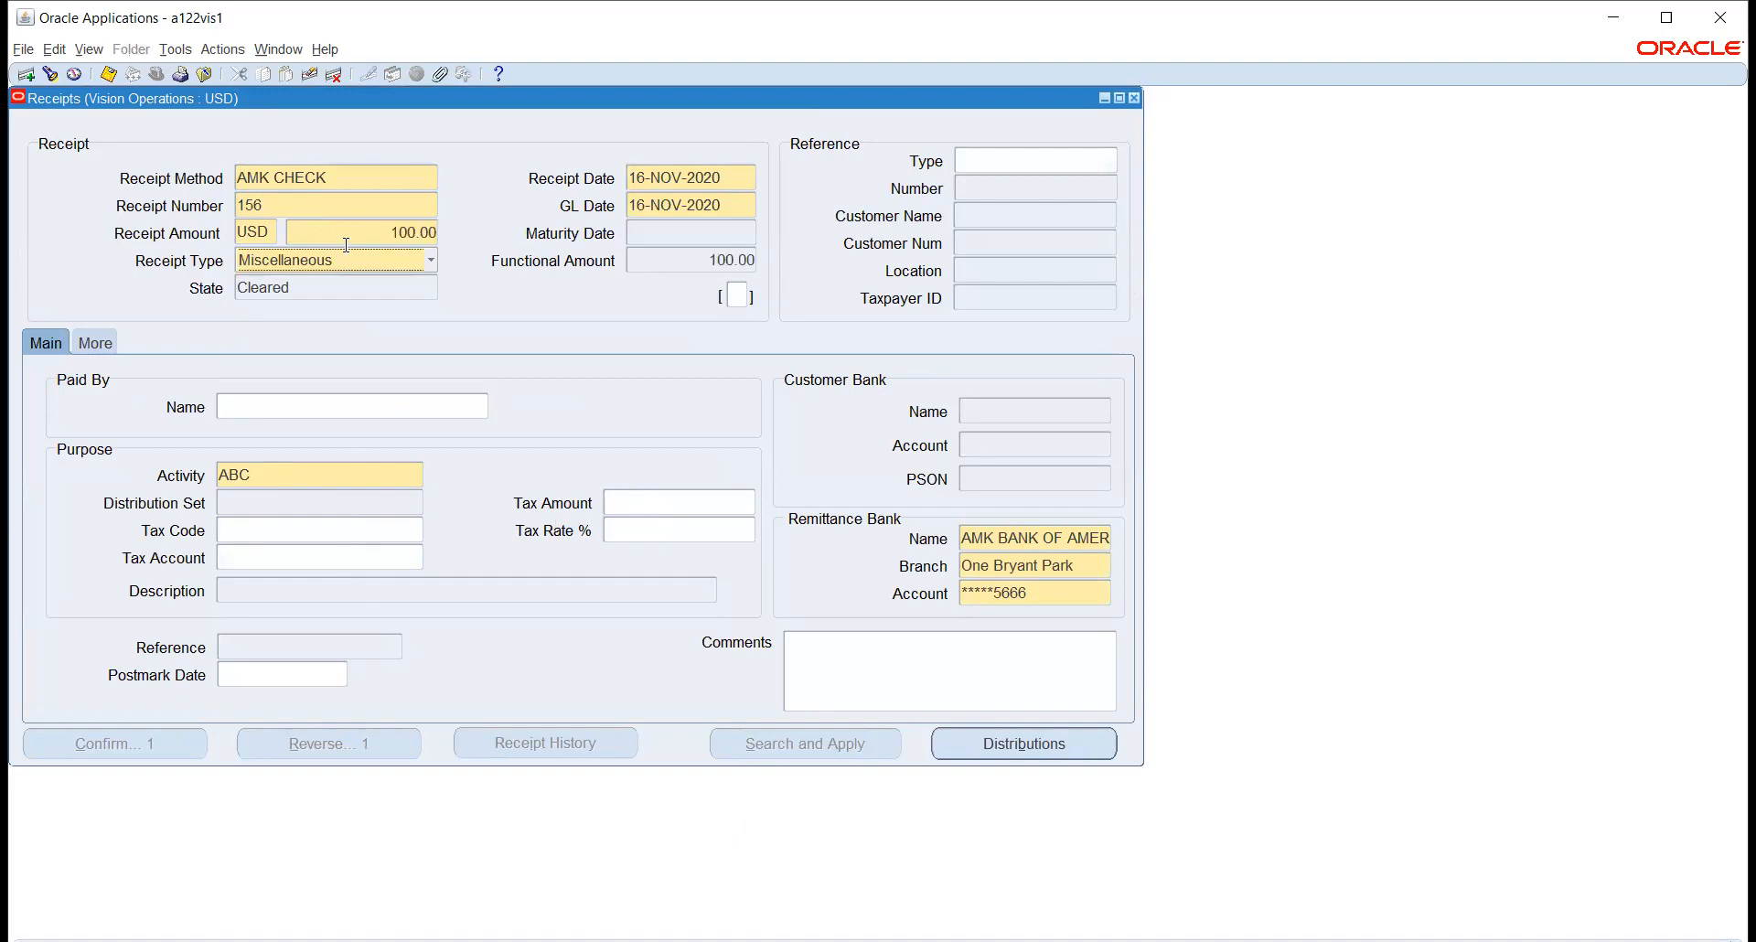
click(971, 752)
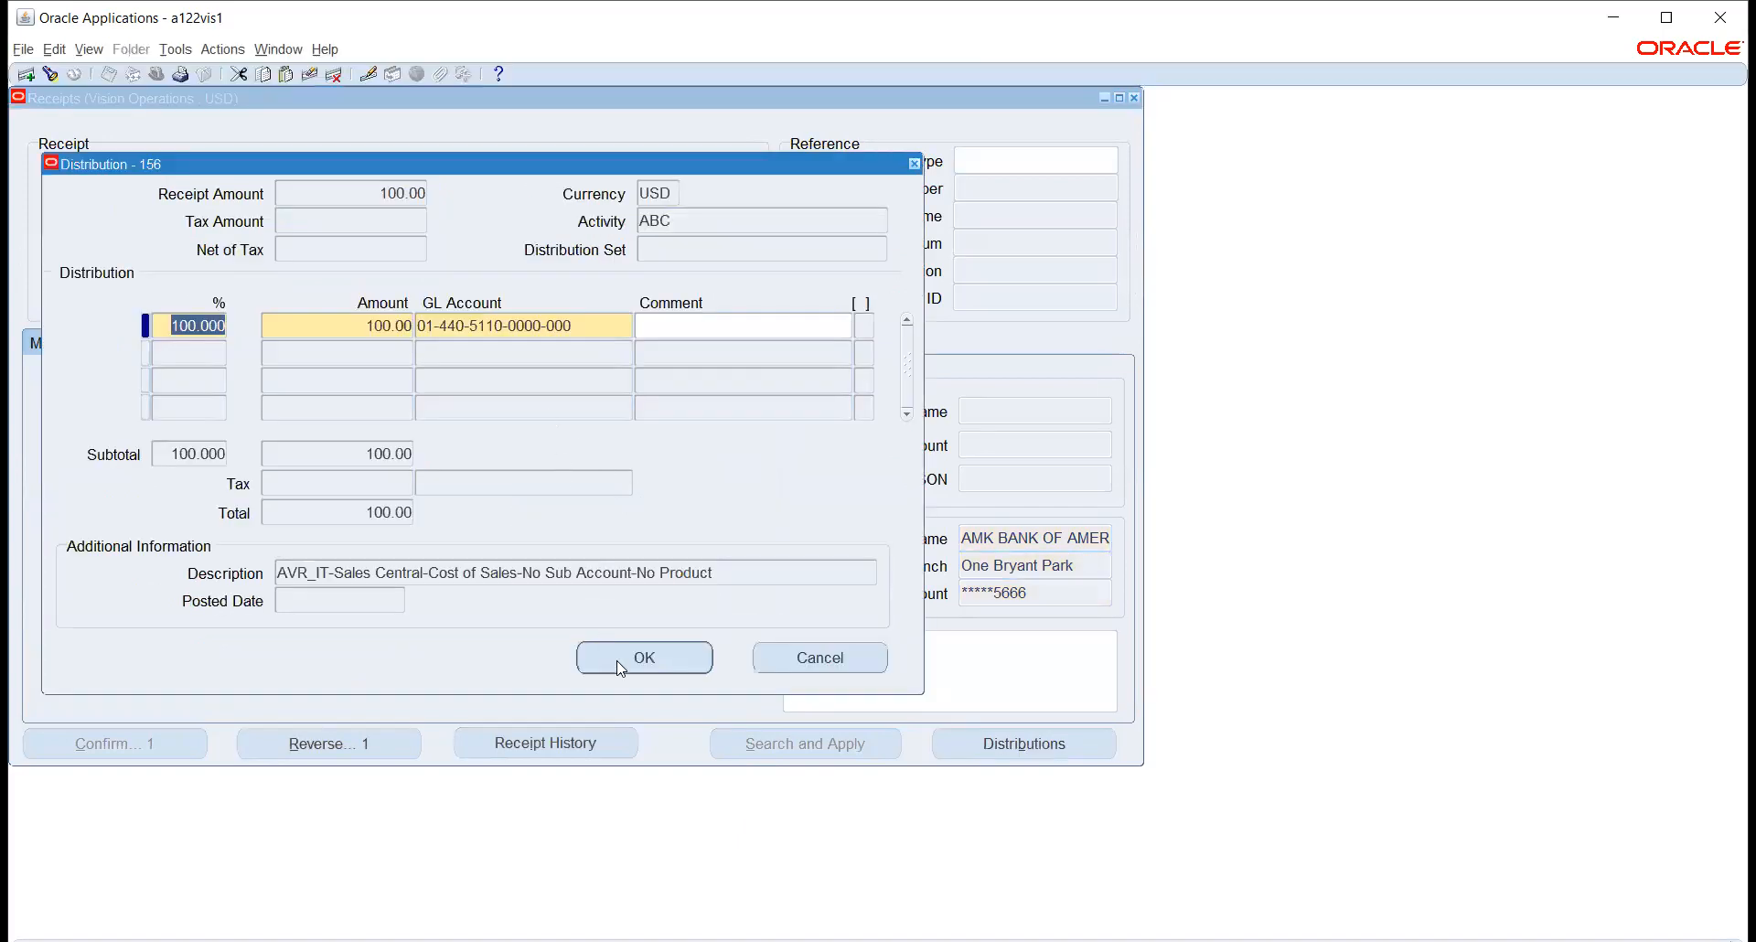
click(619, 664)
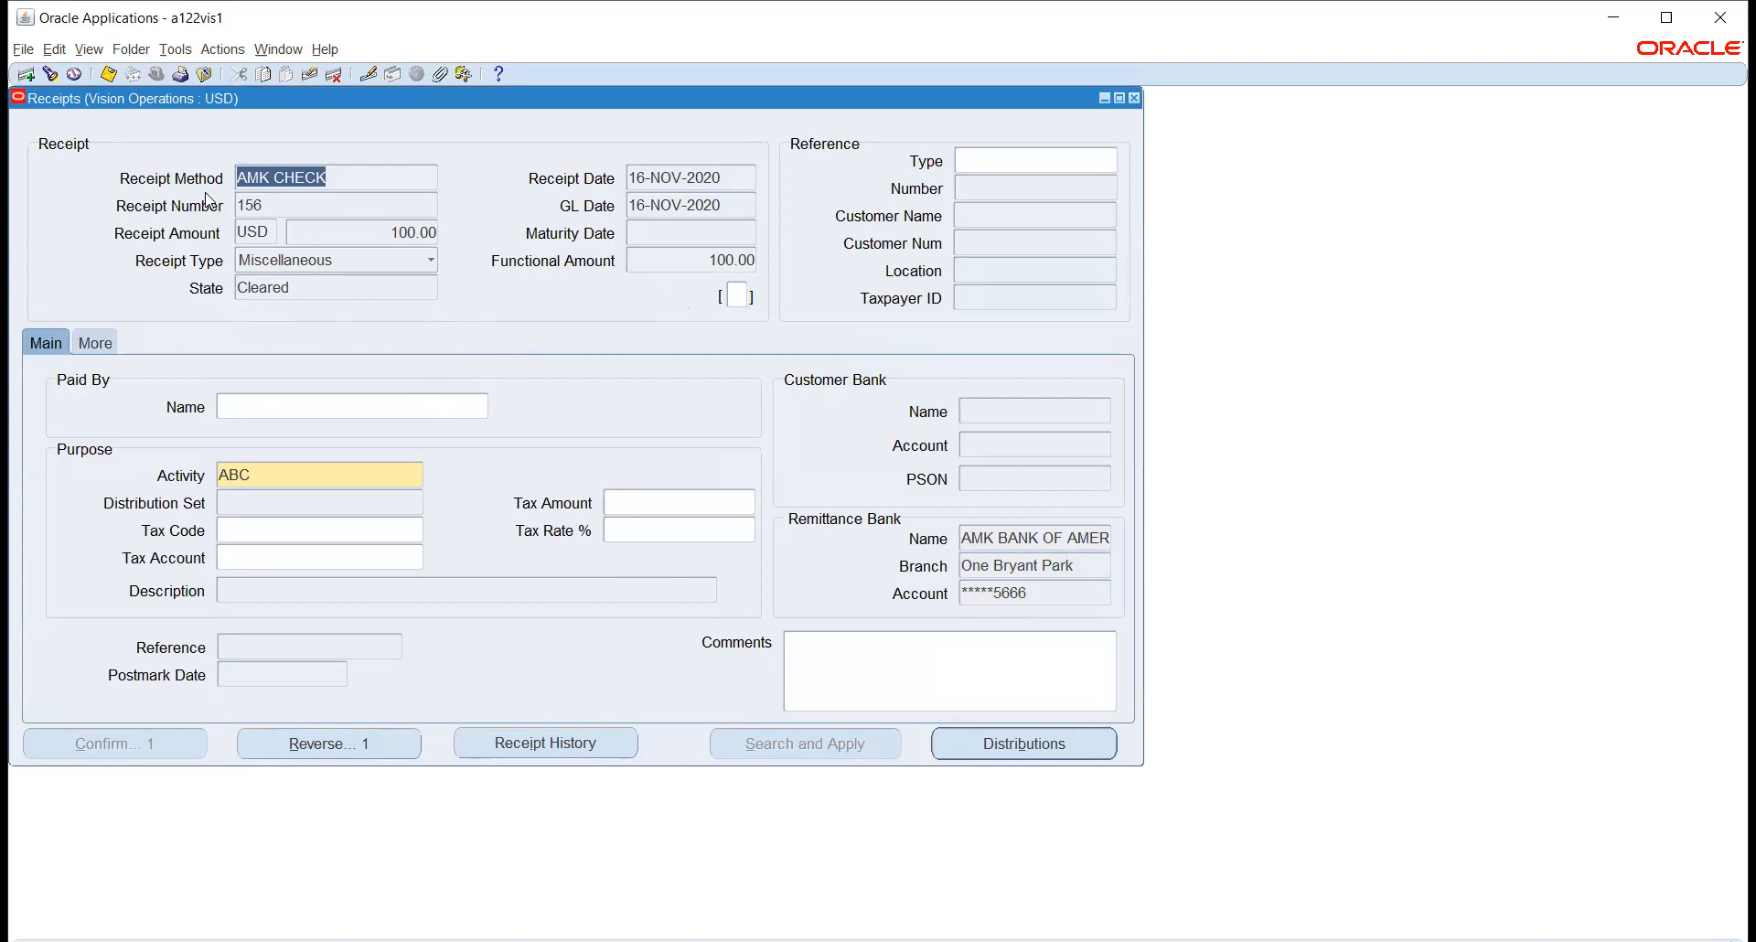
Create final accounting with posting to GL for miscellaneous receipt 156.
click(170, 49)
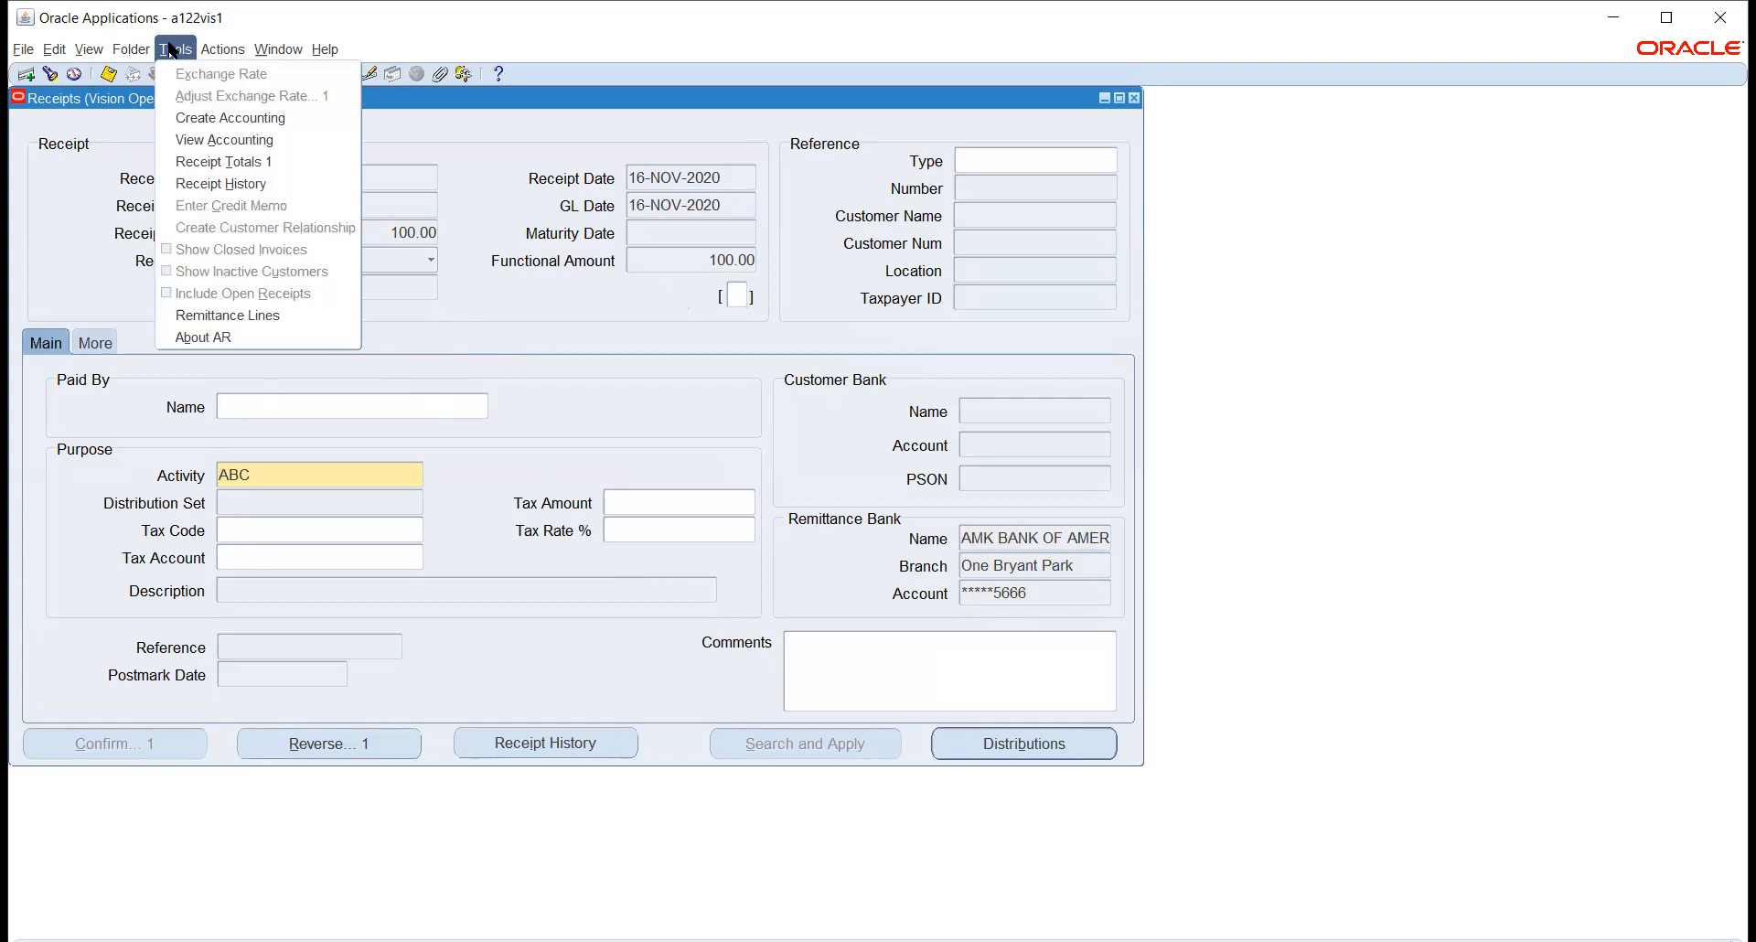
click(192, 122)
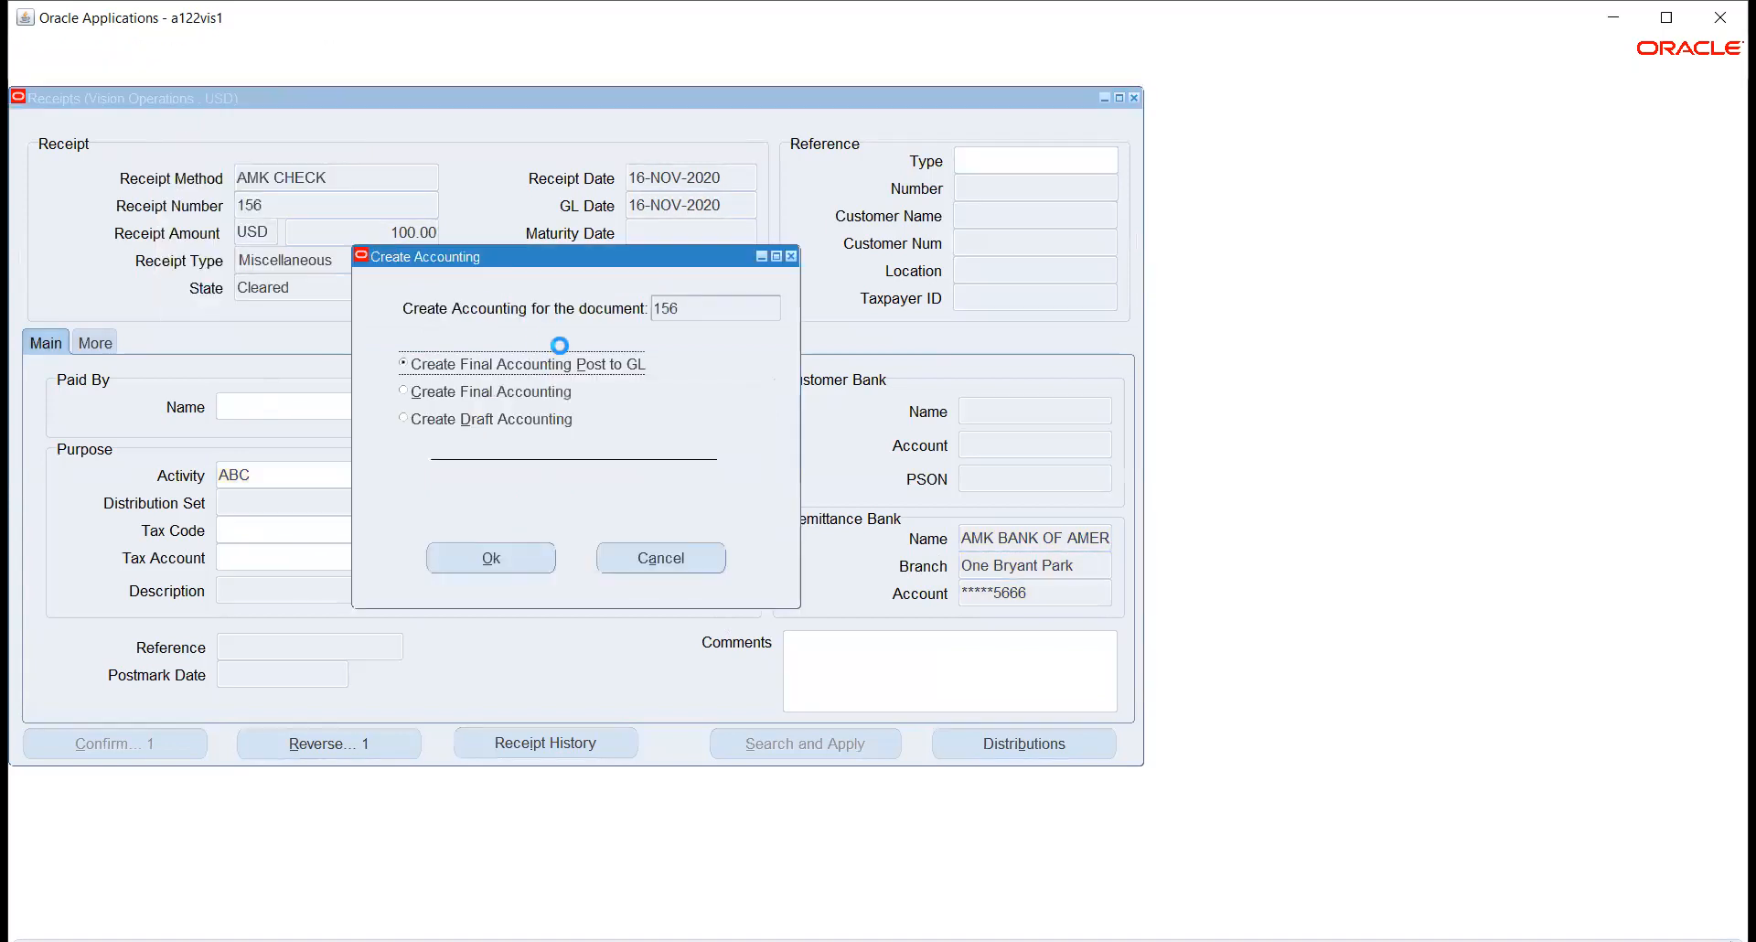
click(499, 558)
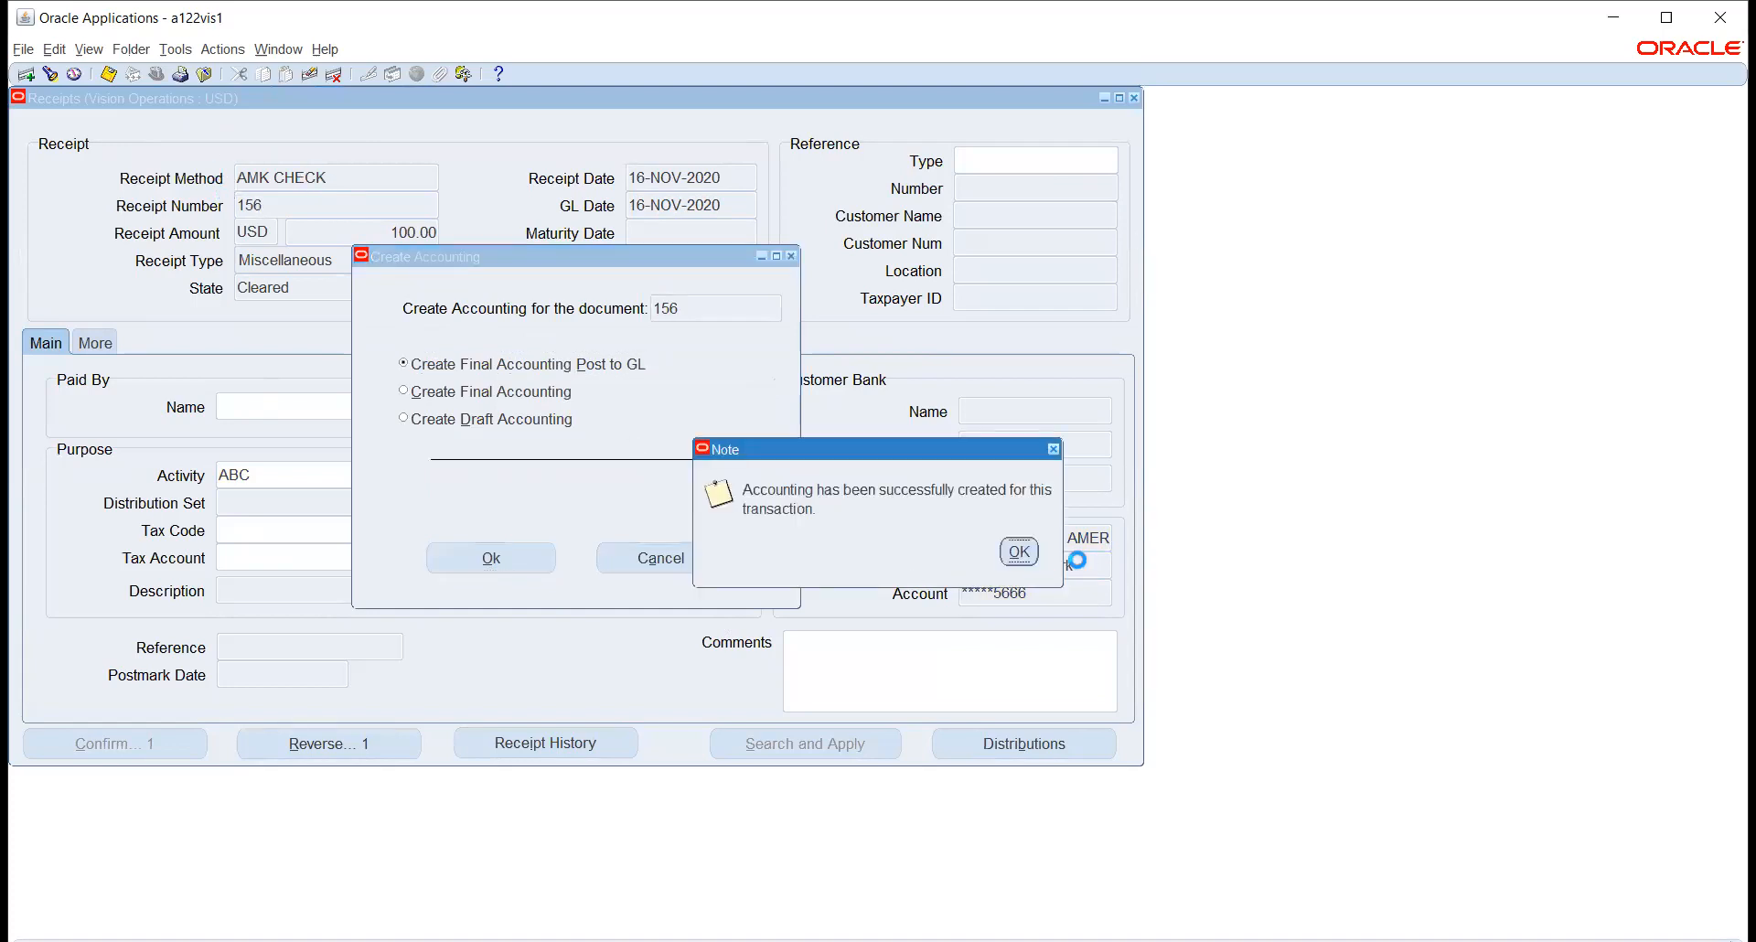
key(Return)
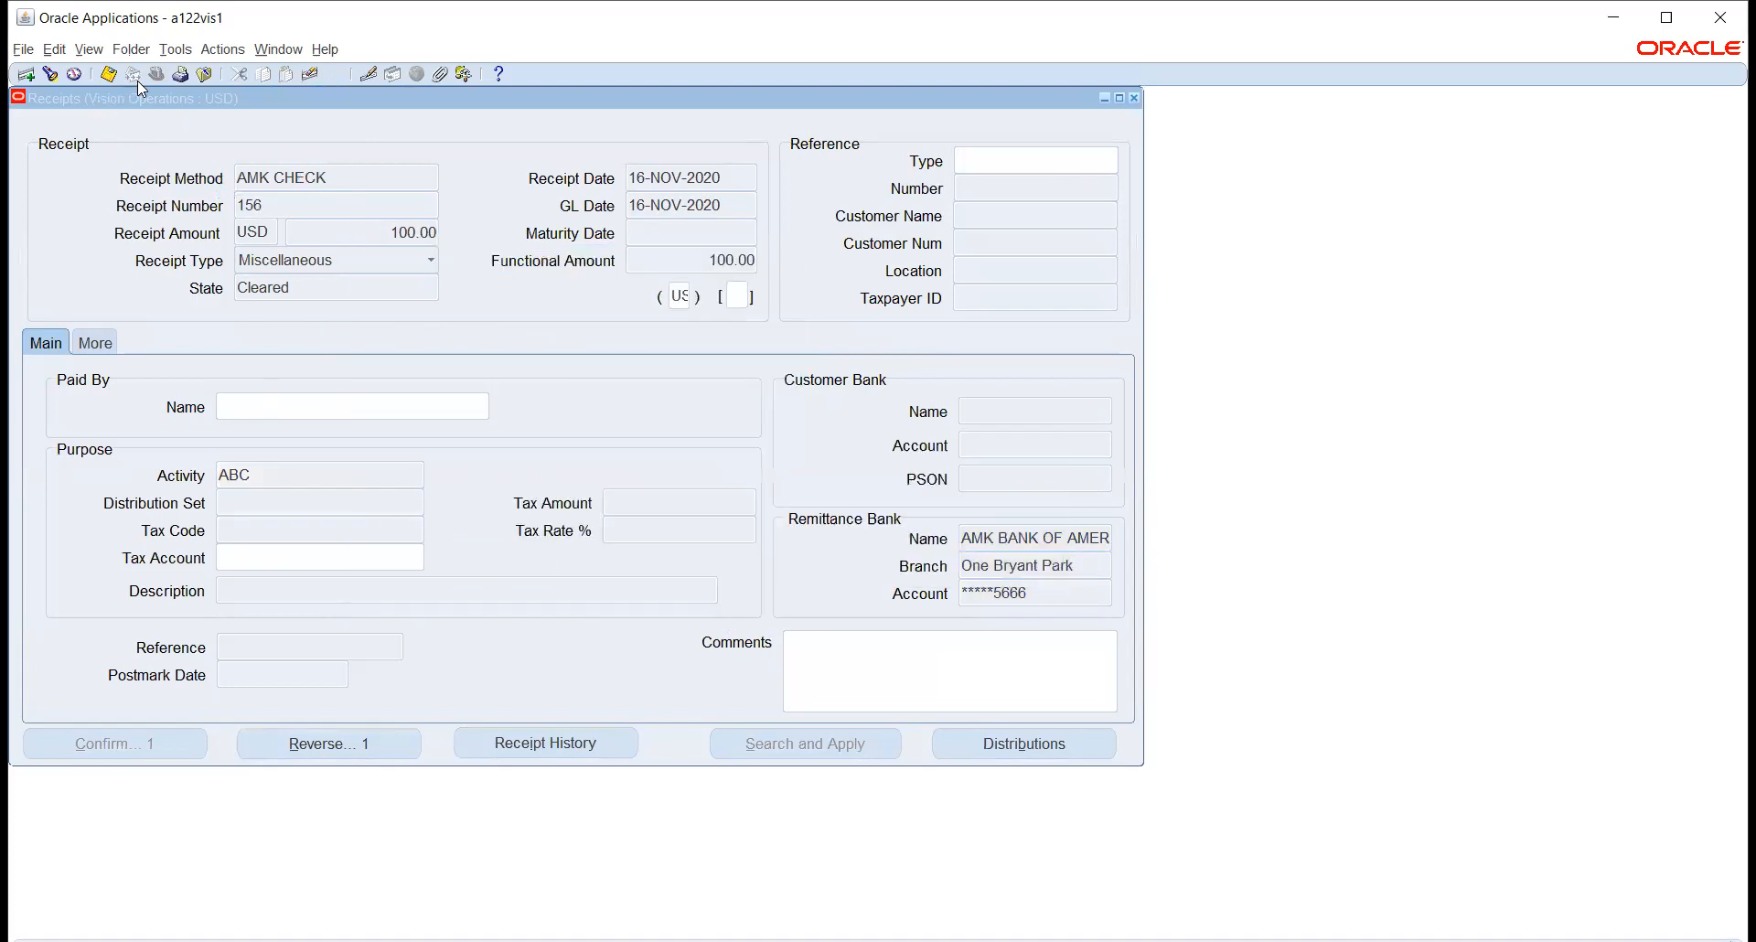
Examine the accounting entry lines of receipt 156 and close the Receipts form.
click(176, 50)
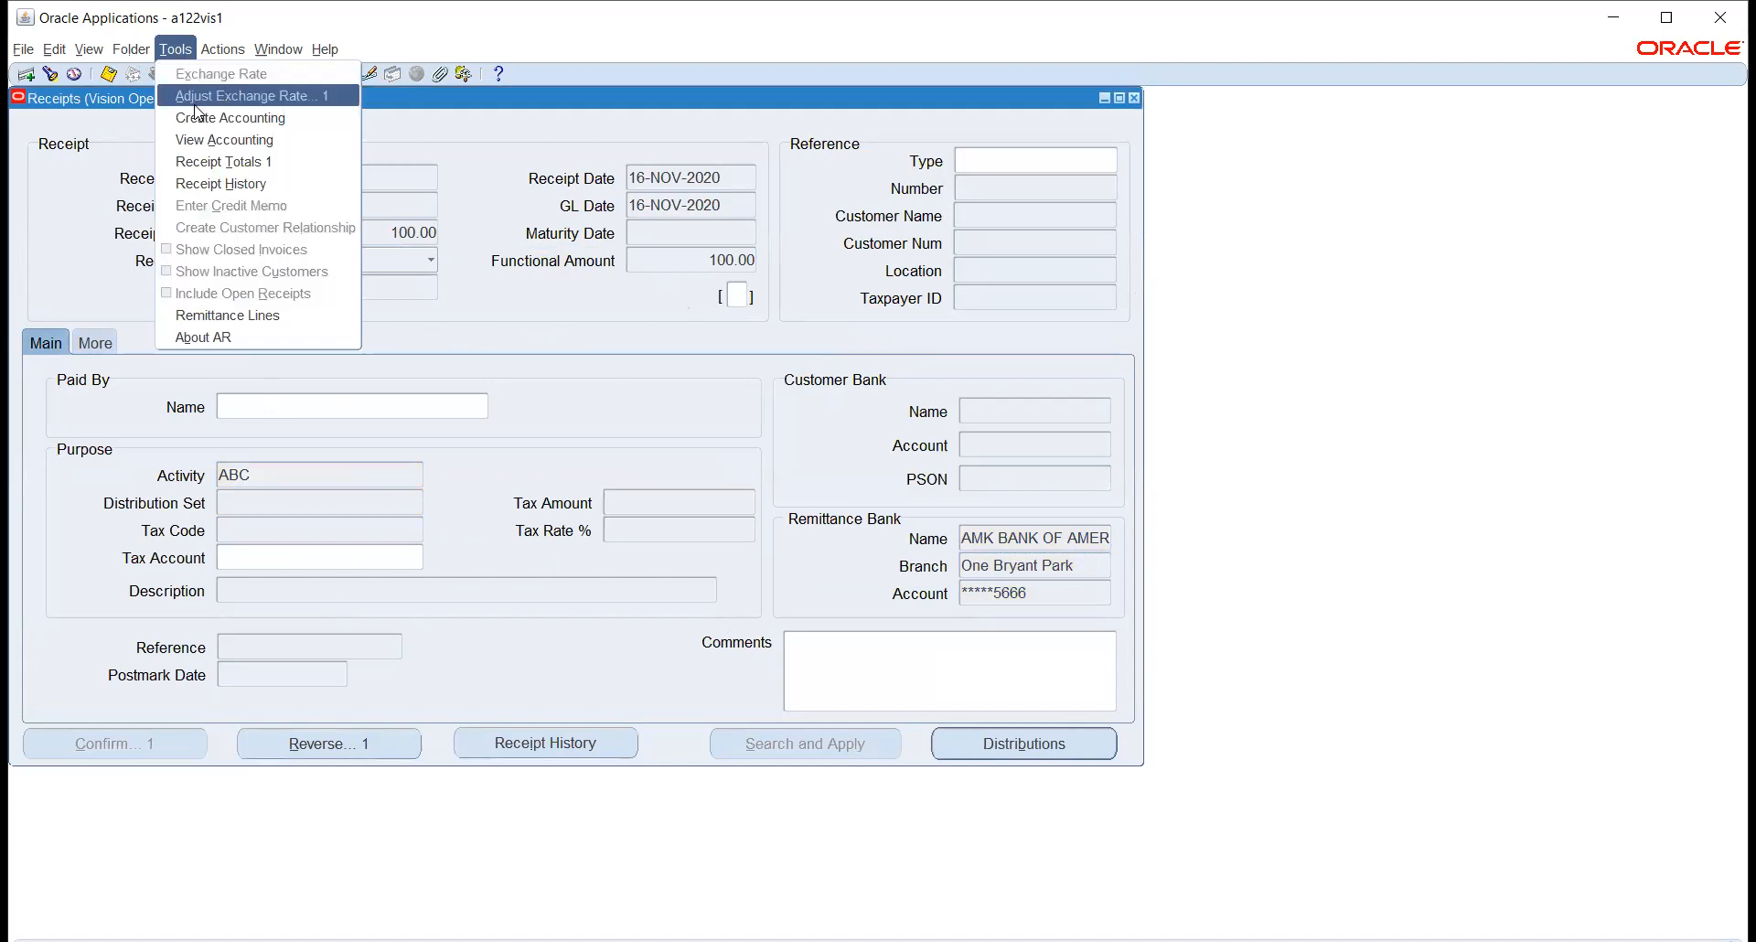
click(222, 139)
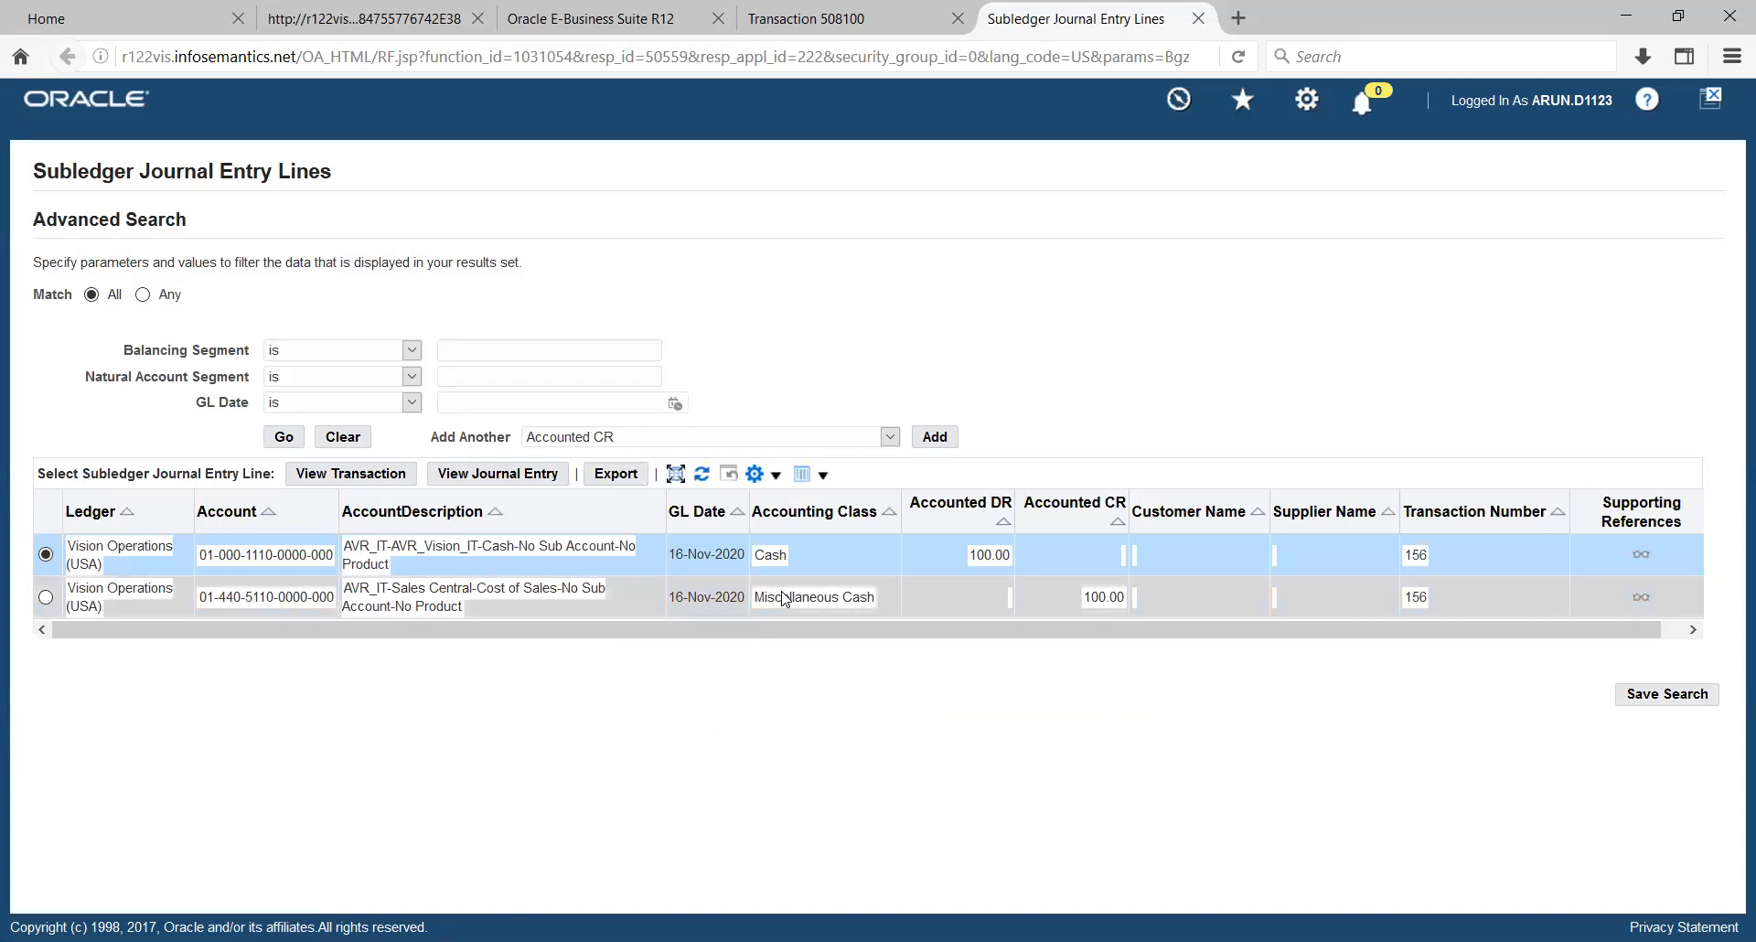
key(alt+Tab)
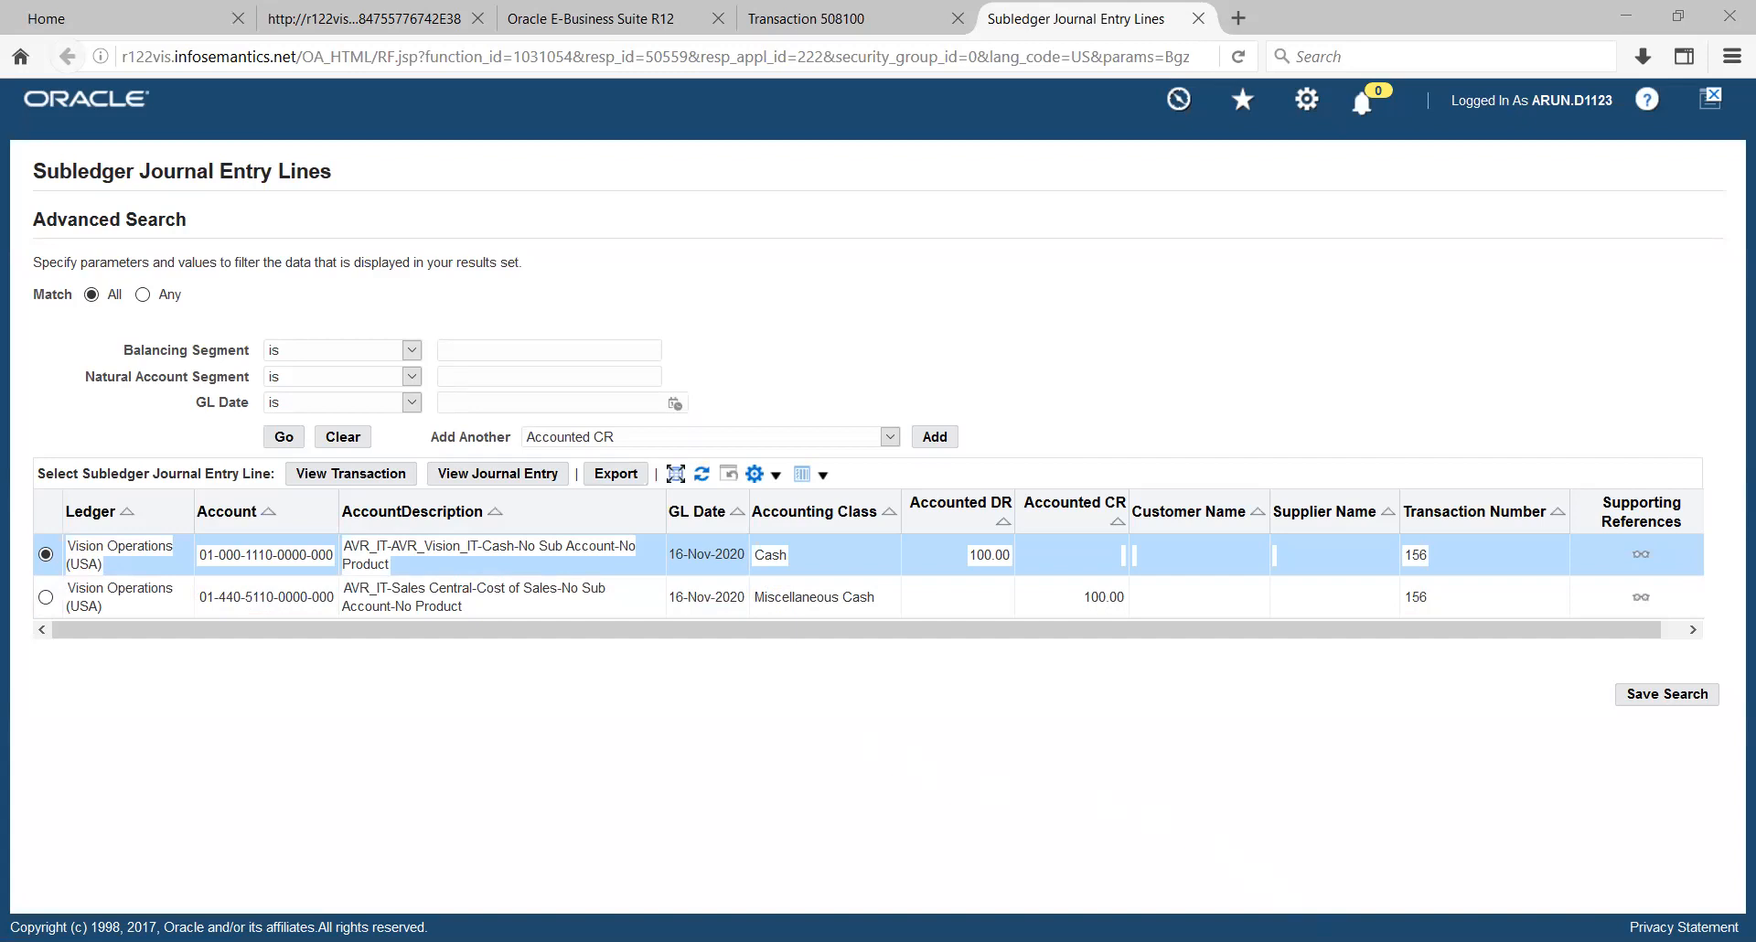
key(alt+Tab)
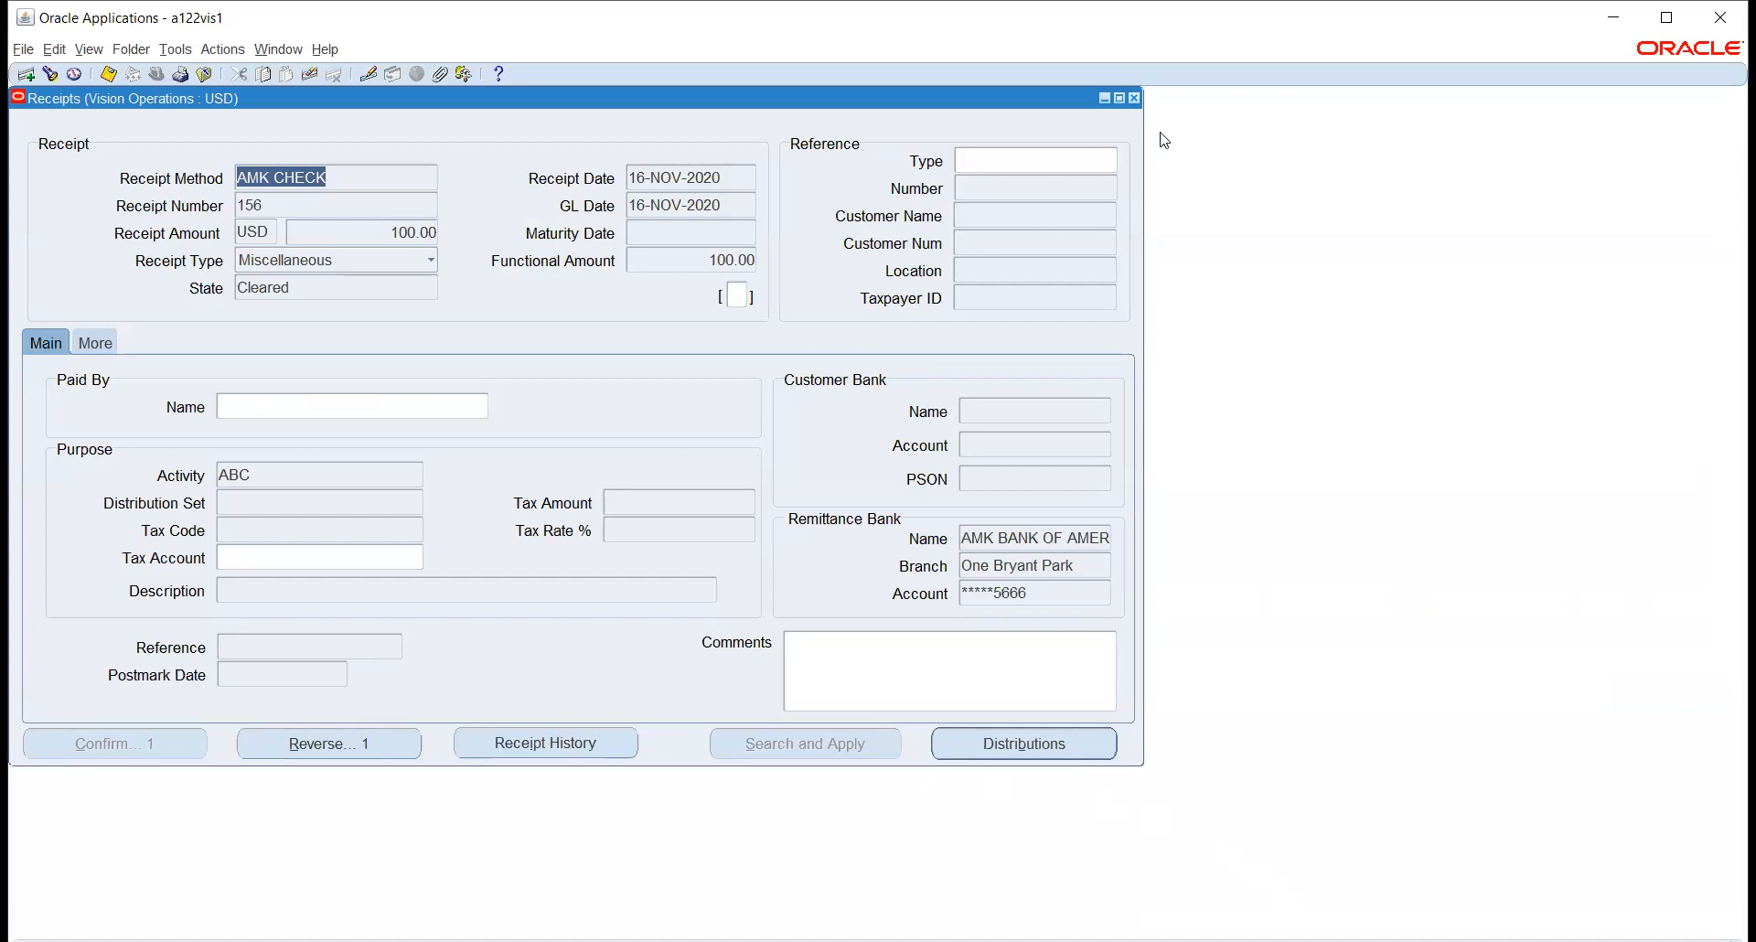
click(1133, 99)
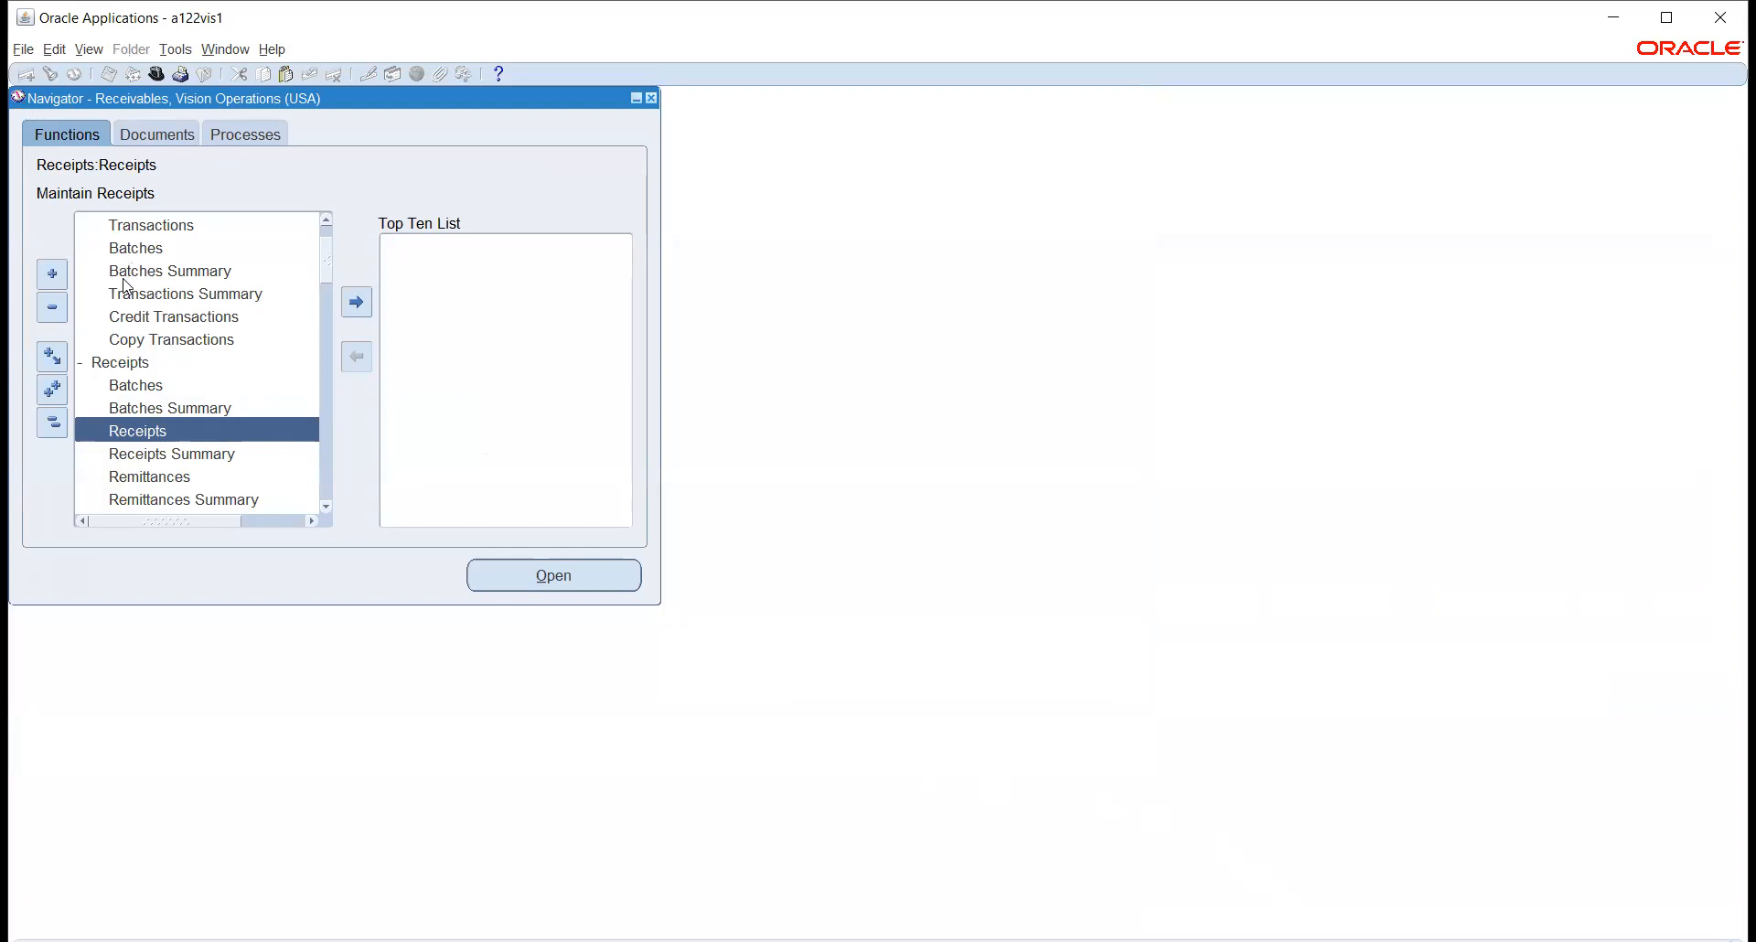
Open the Create/Maintain Customers page from the Navigator's Customers functions.
scroll(177, 384, down, 1)
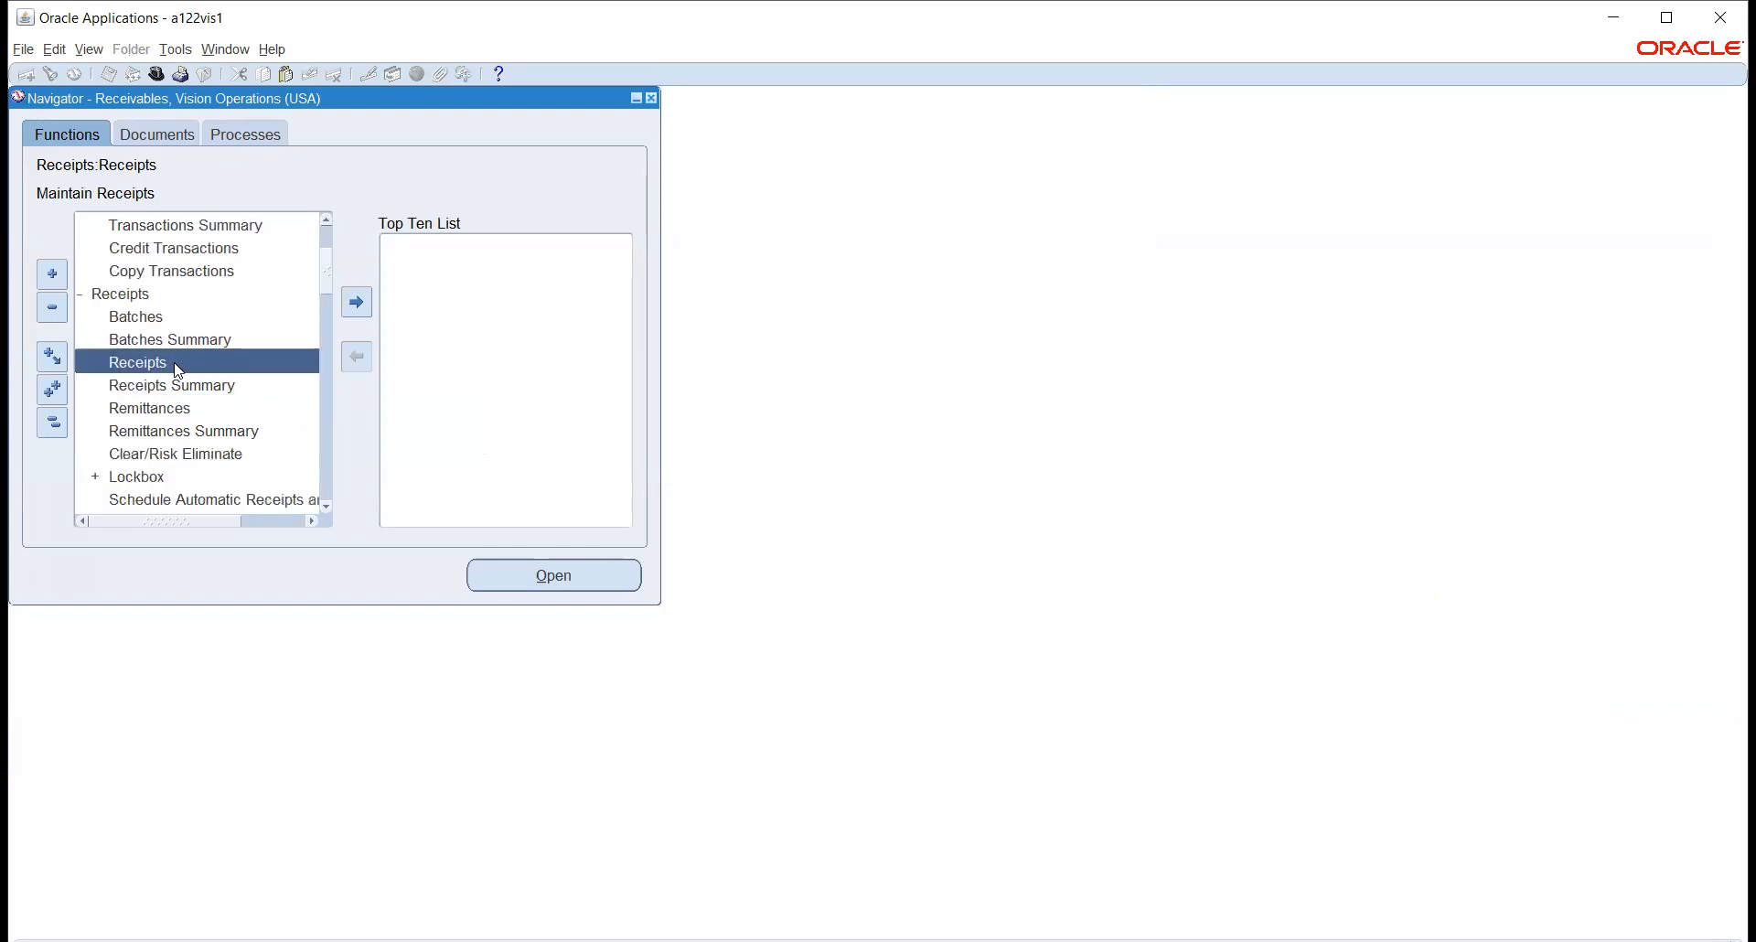
scroll(176, 369, down, 2)
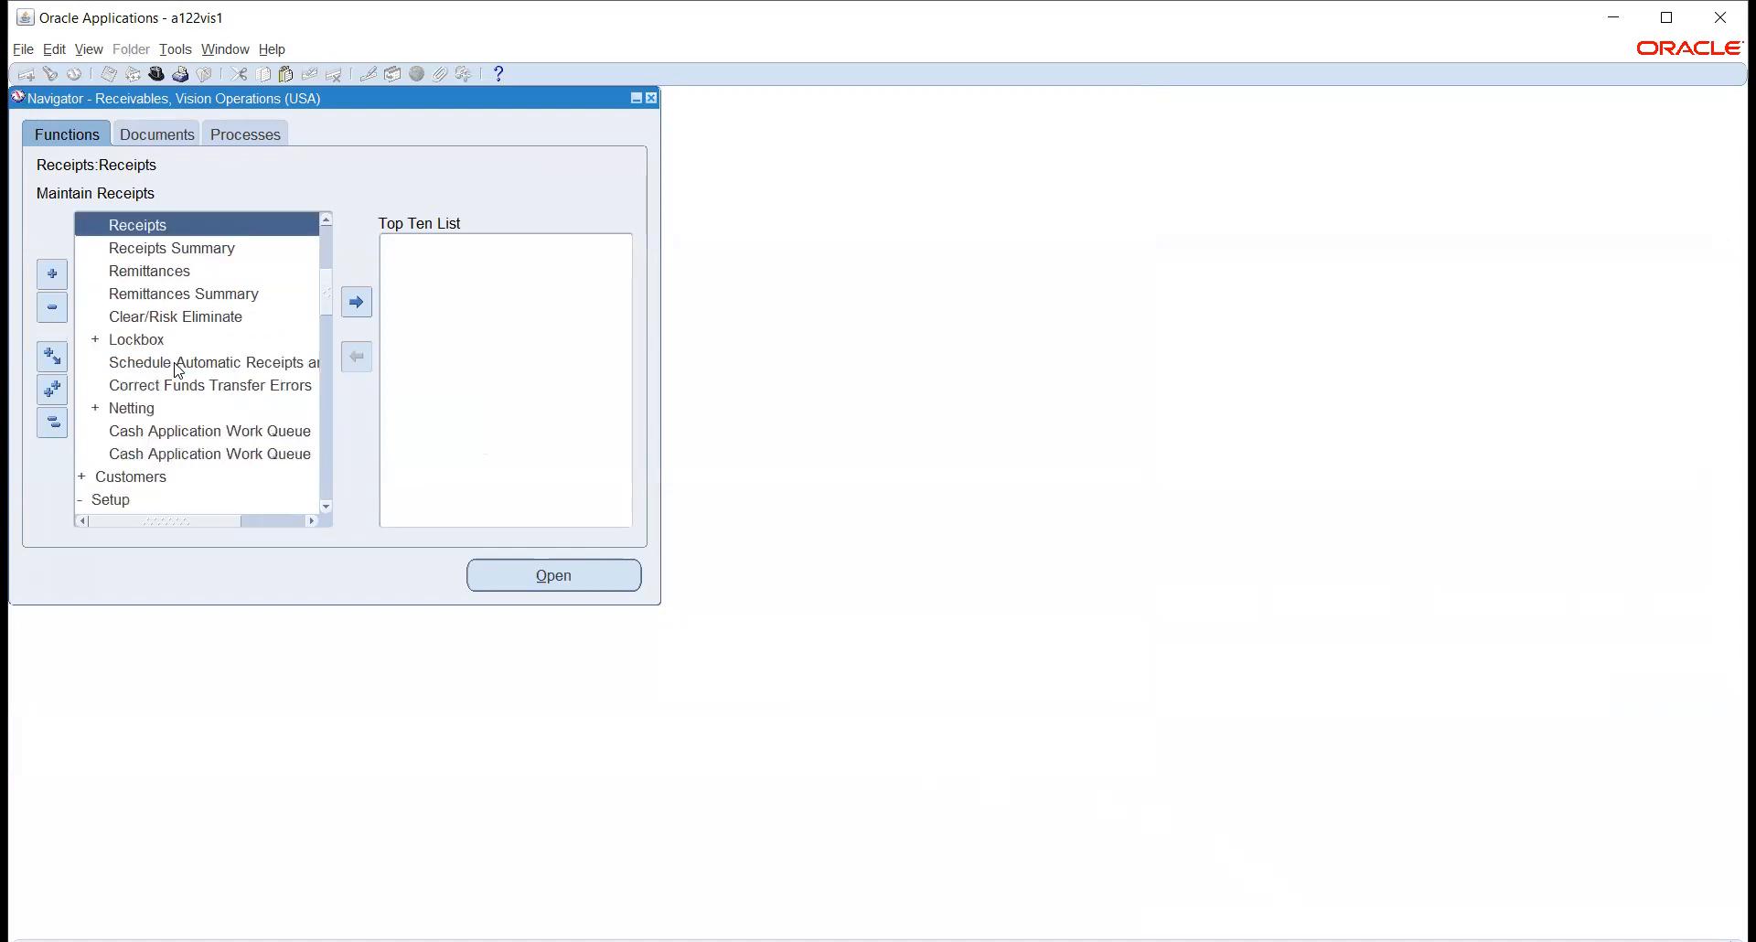
scroll(176, 369, down, 2)
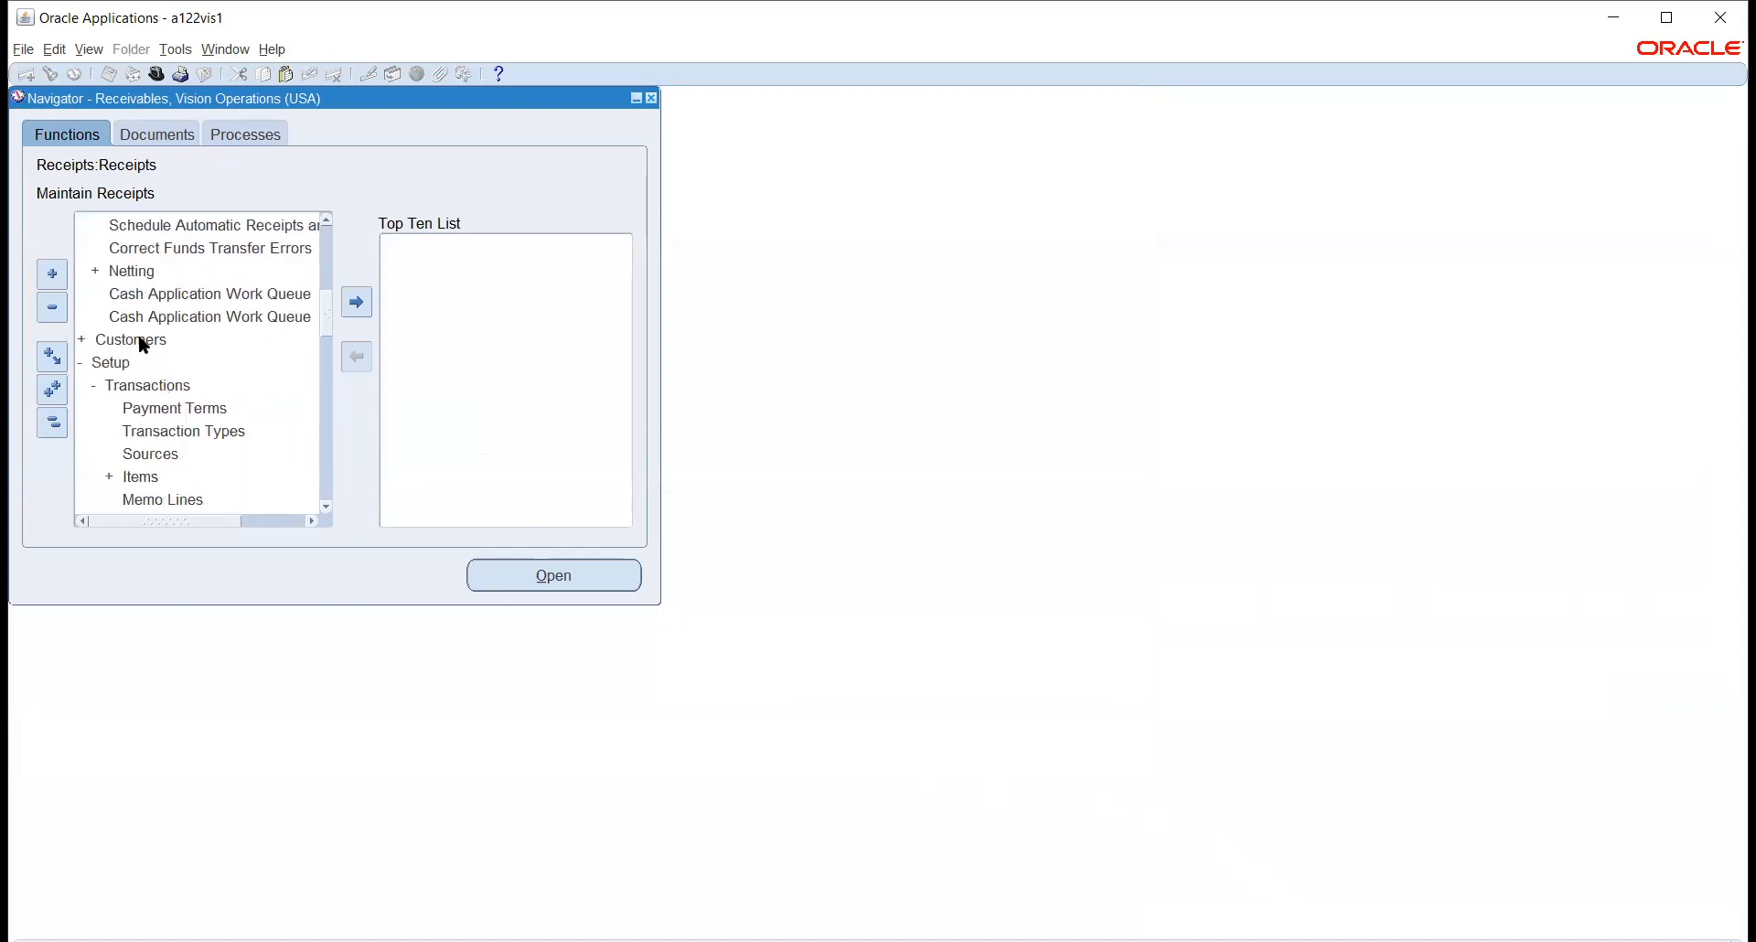
click(140, 337)
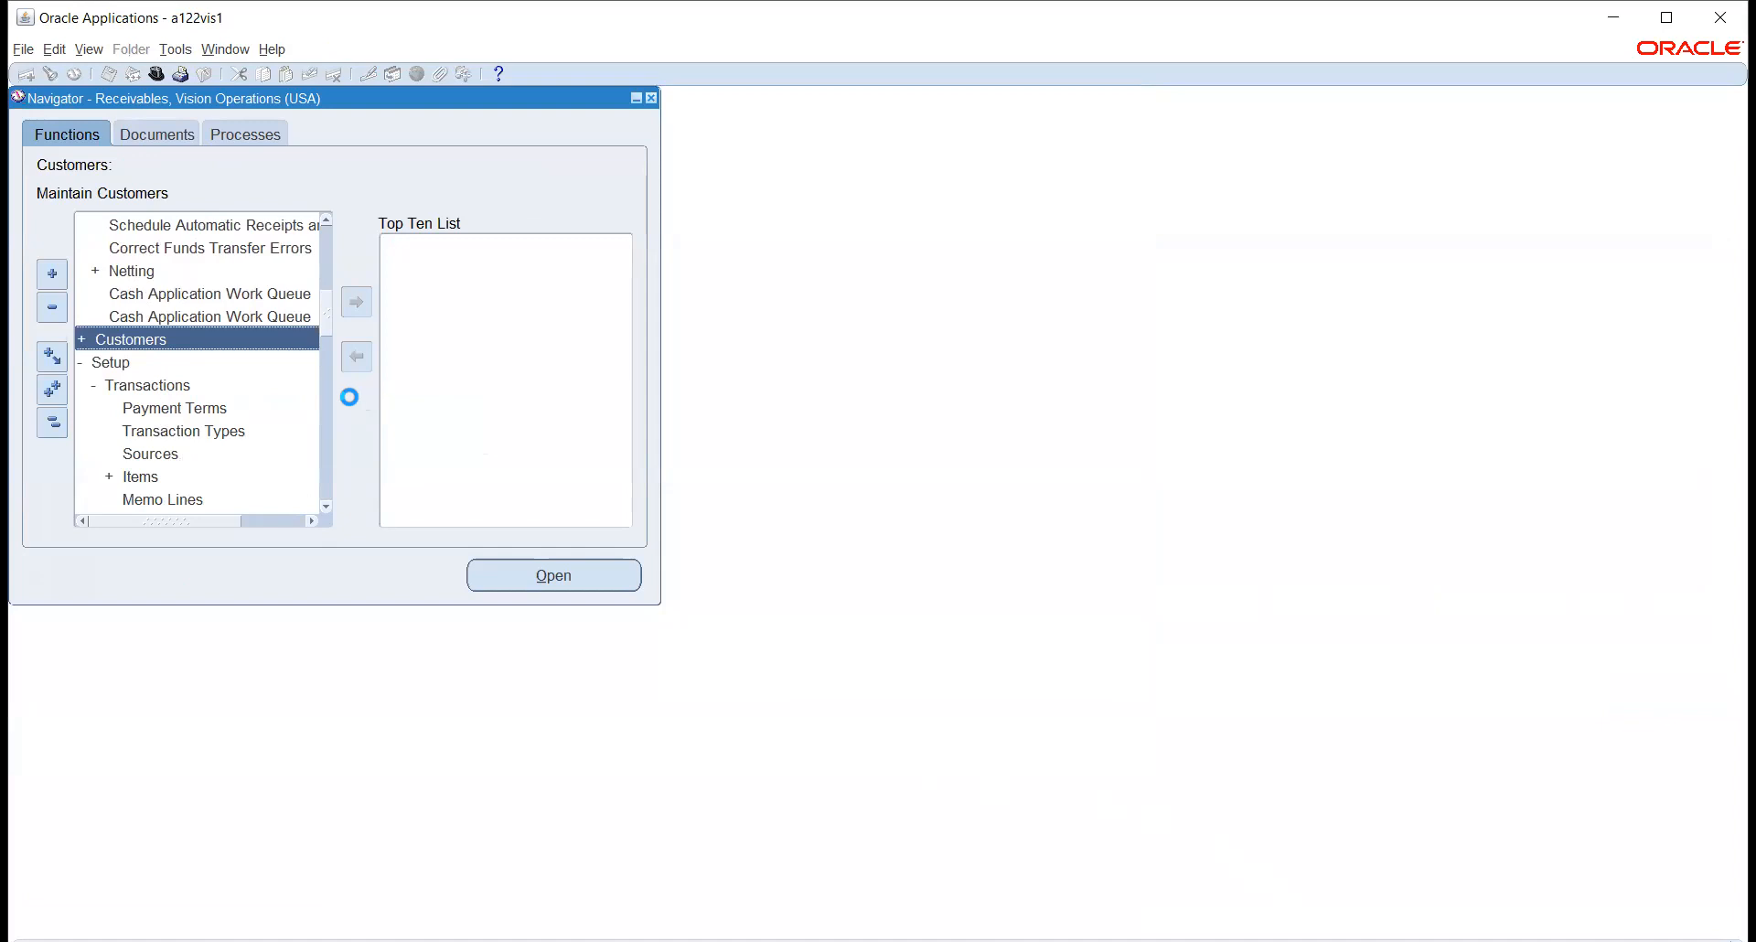
scroll(254, 399, down, 1)
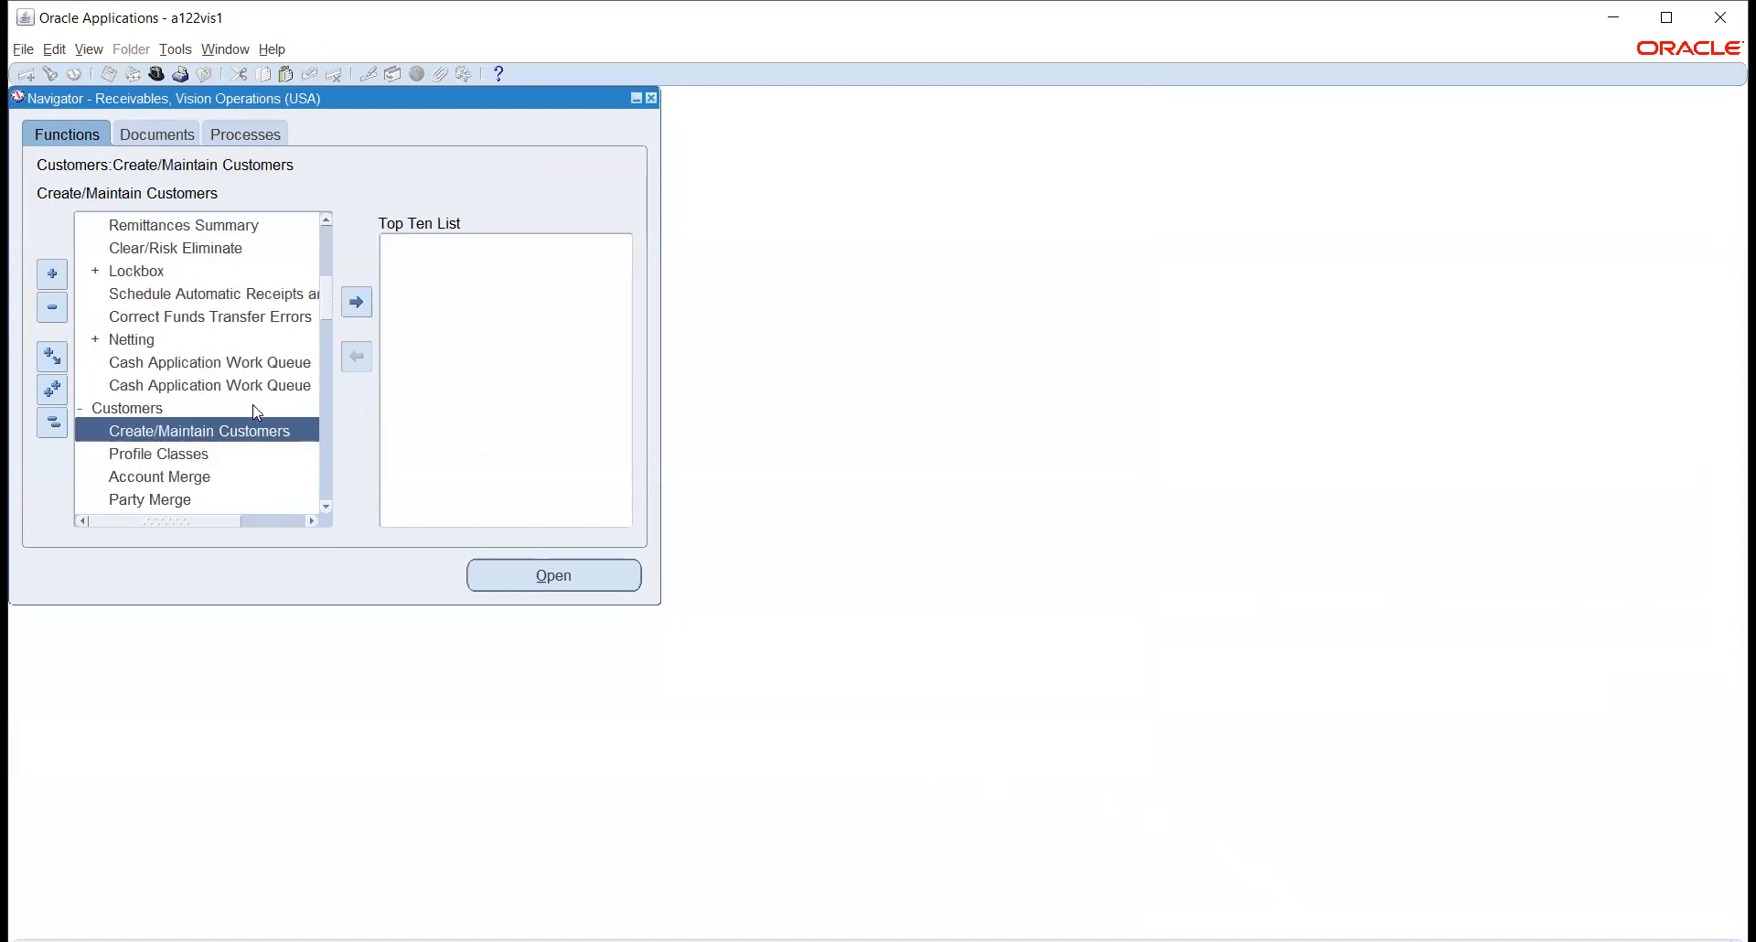
scroll(256, 411, down, 1)
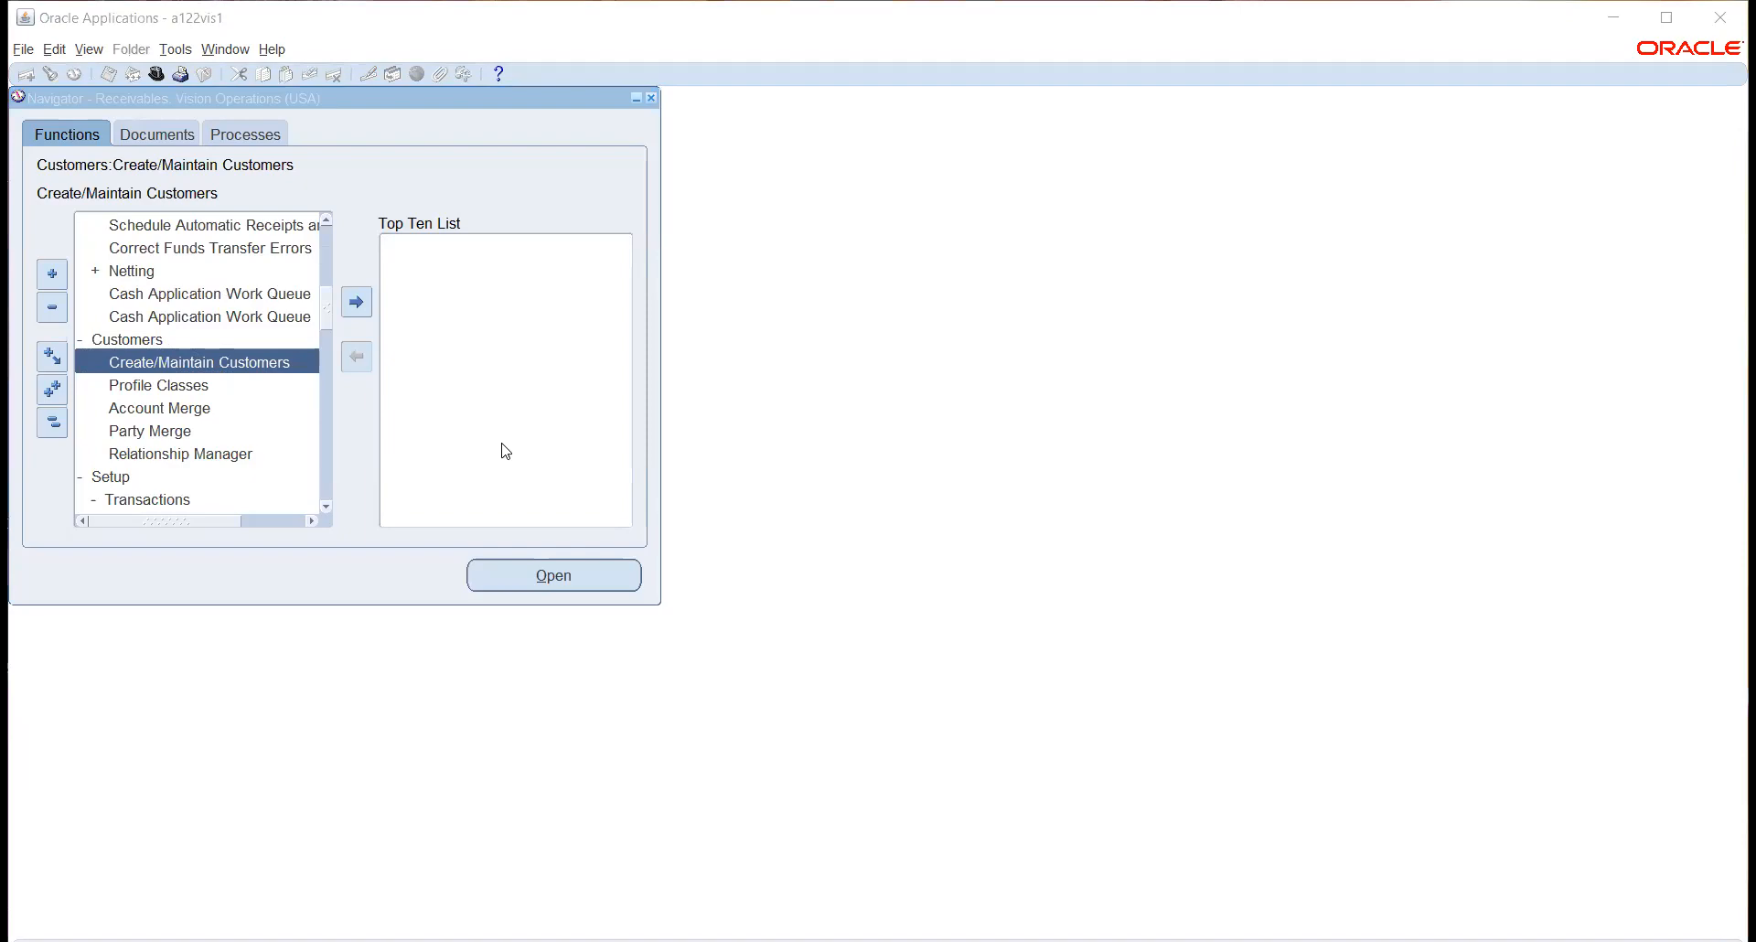
Examine the blank Create Organization form for a new customer and cancel it.
scroll(470, 619, down, 3)
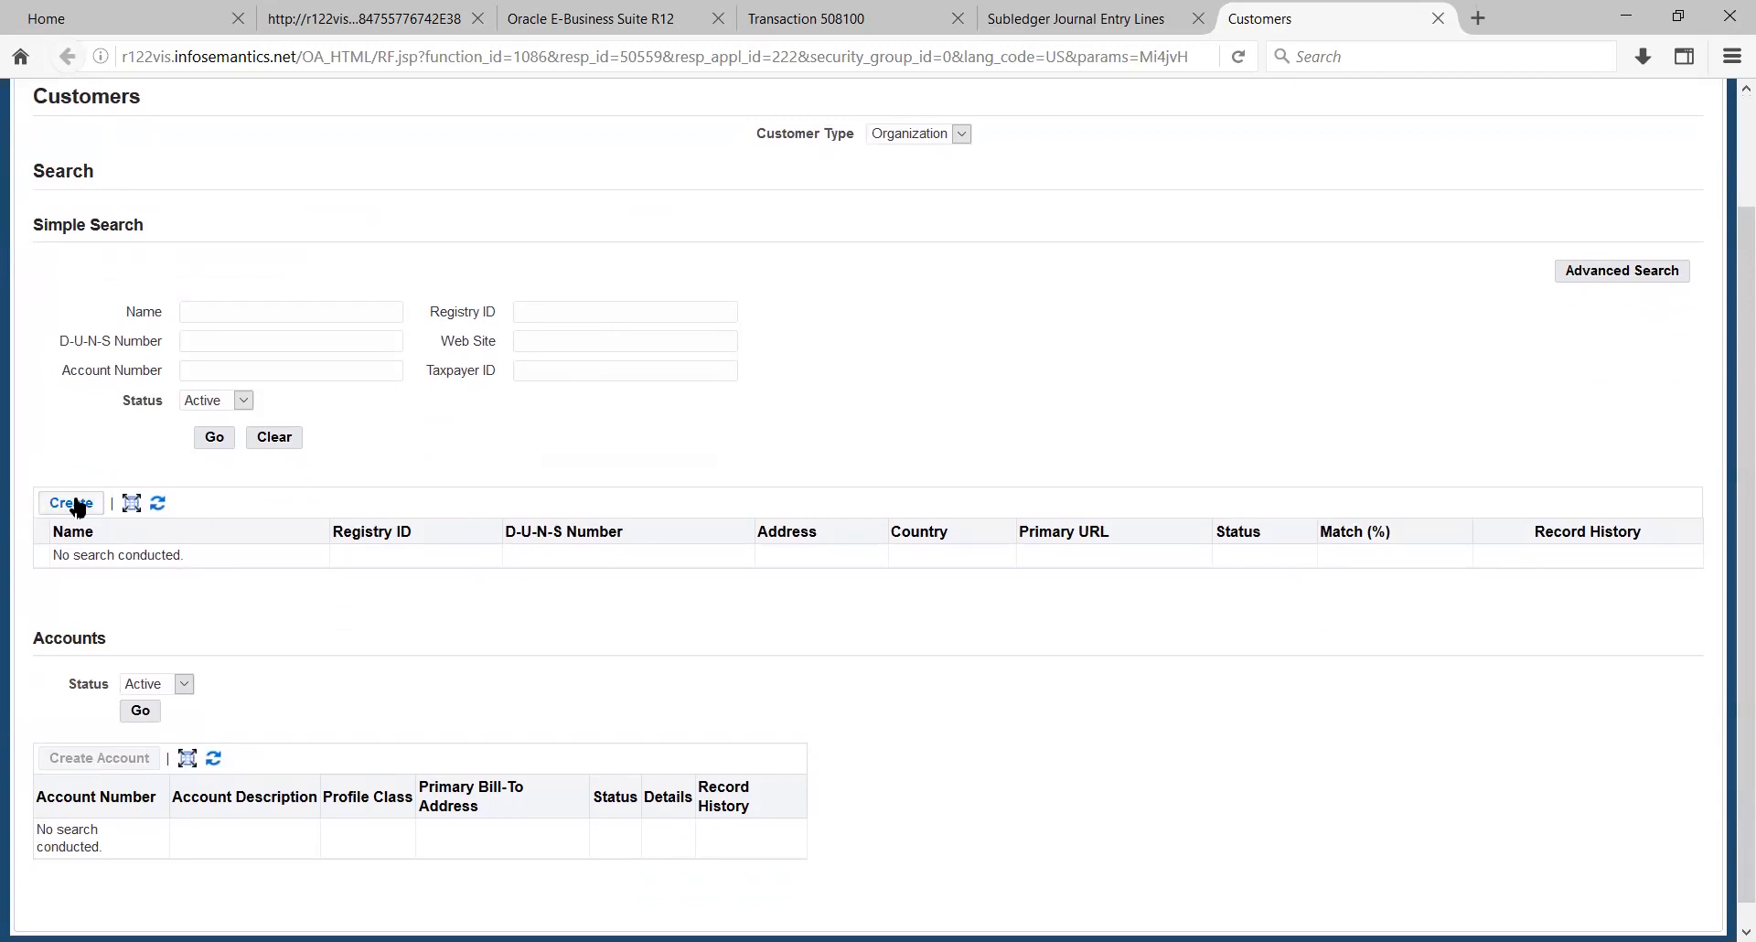
scroll(970, 471, up, 3)
scroll(964, 462, down, 4)
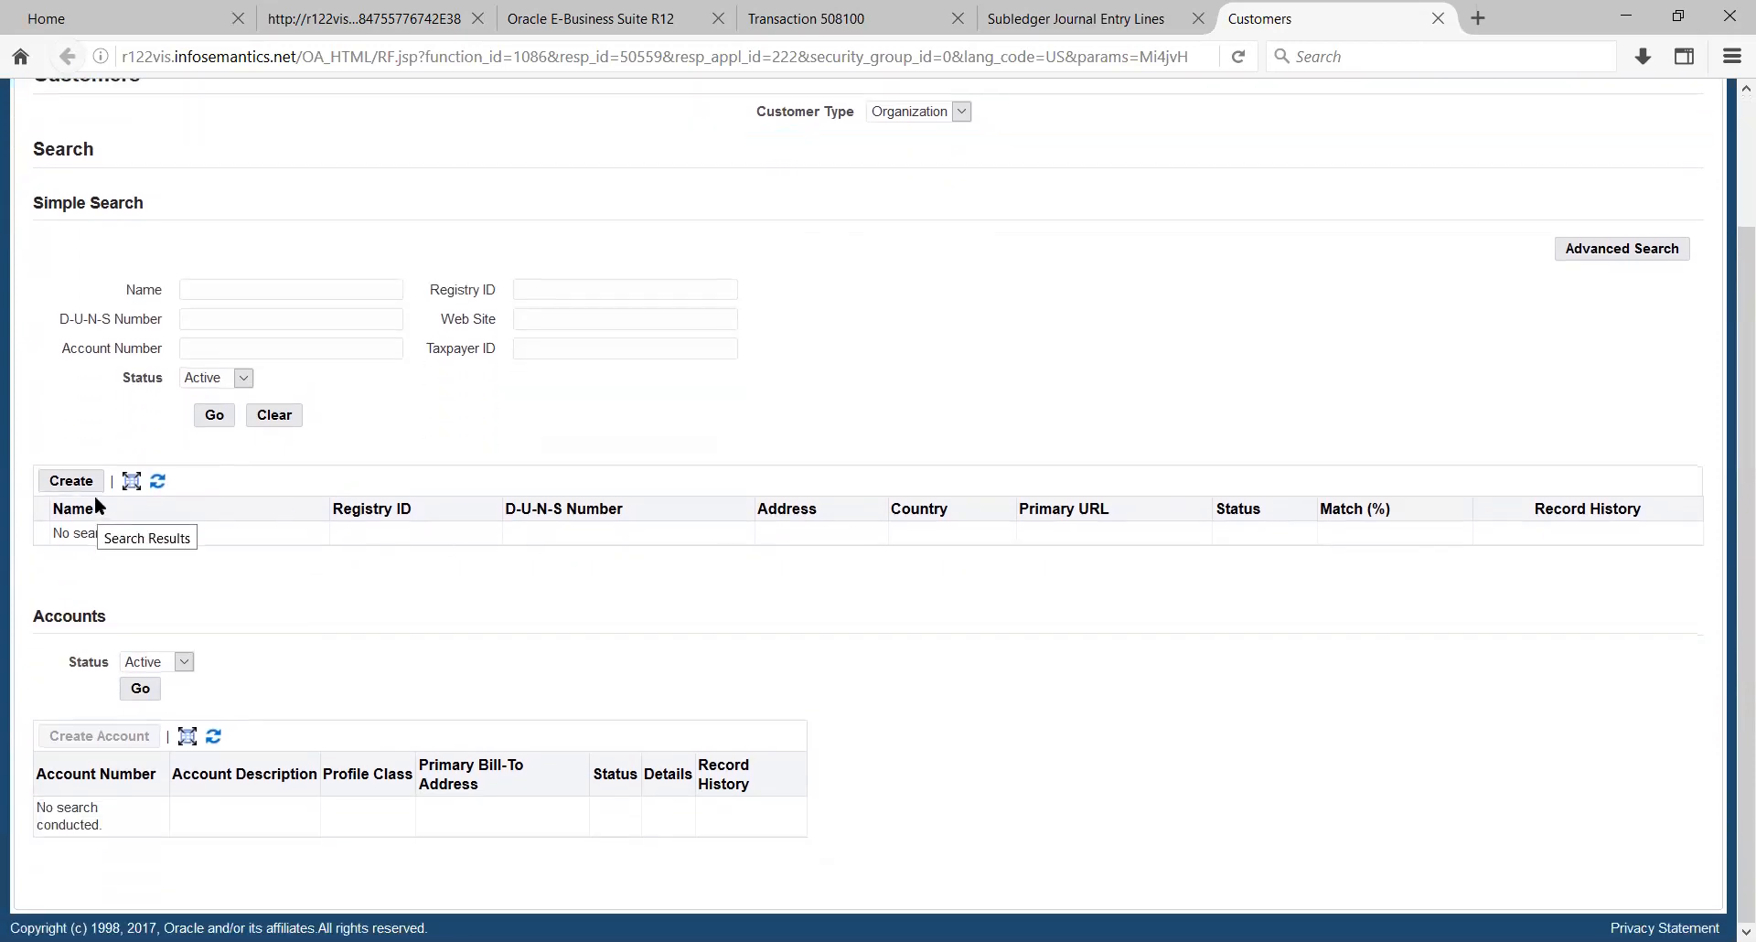
click(73, 481)
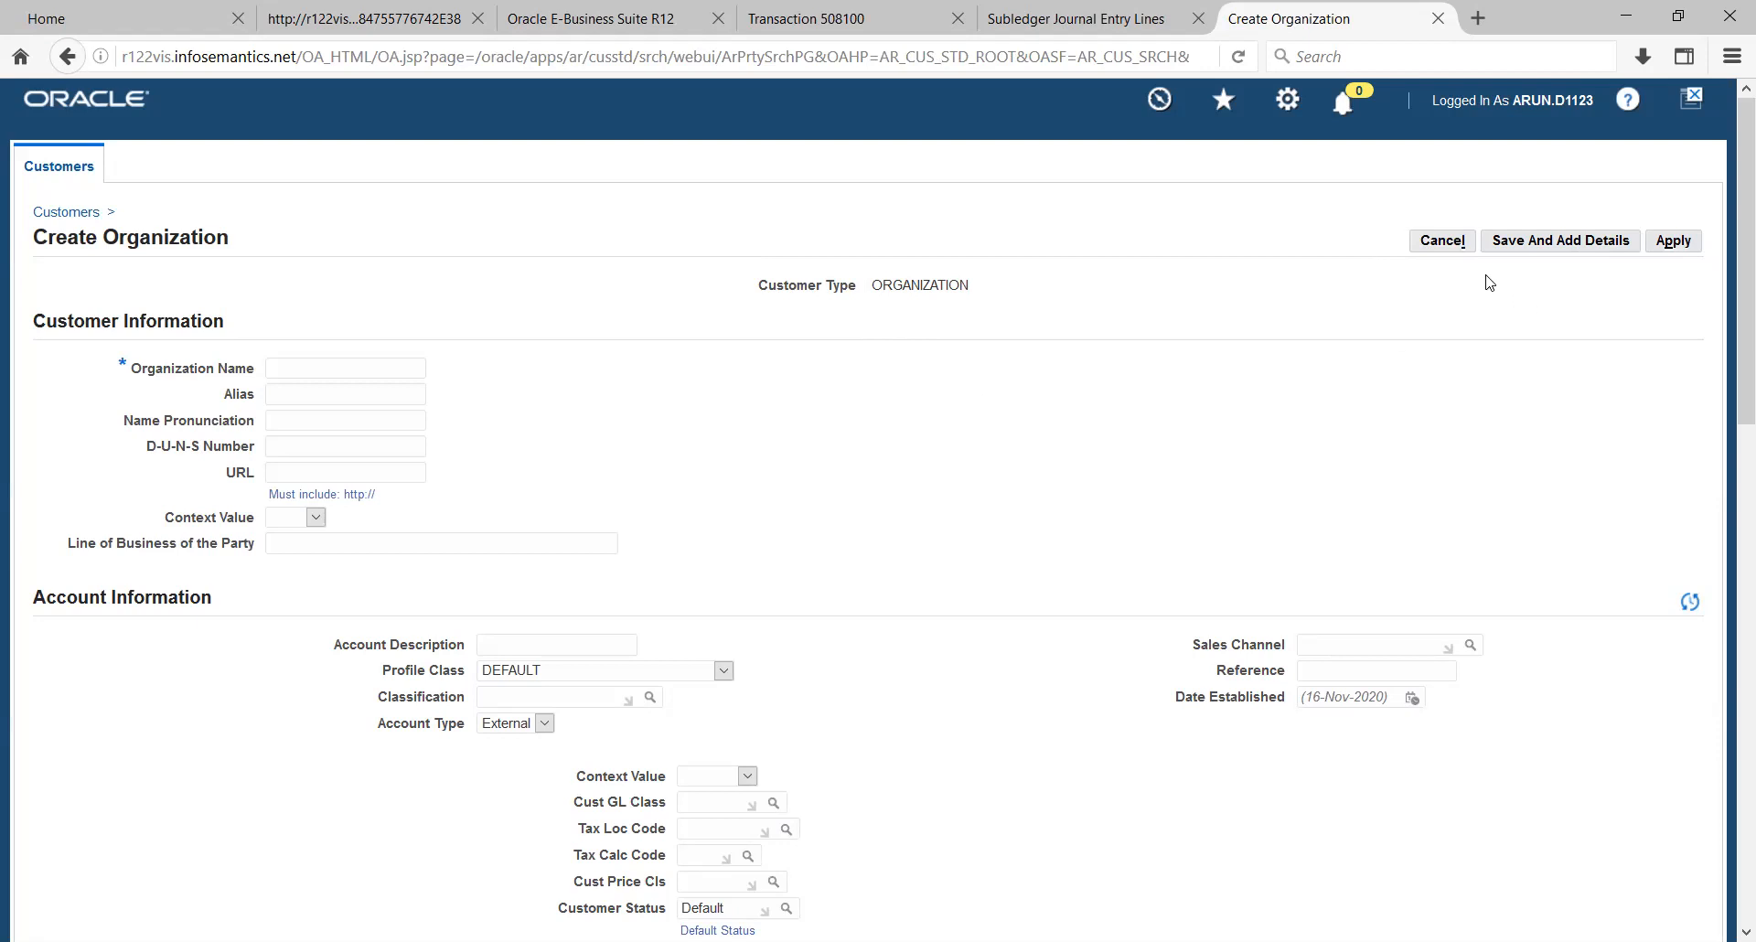
click(1442, 240)
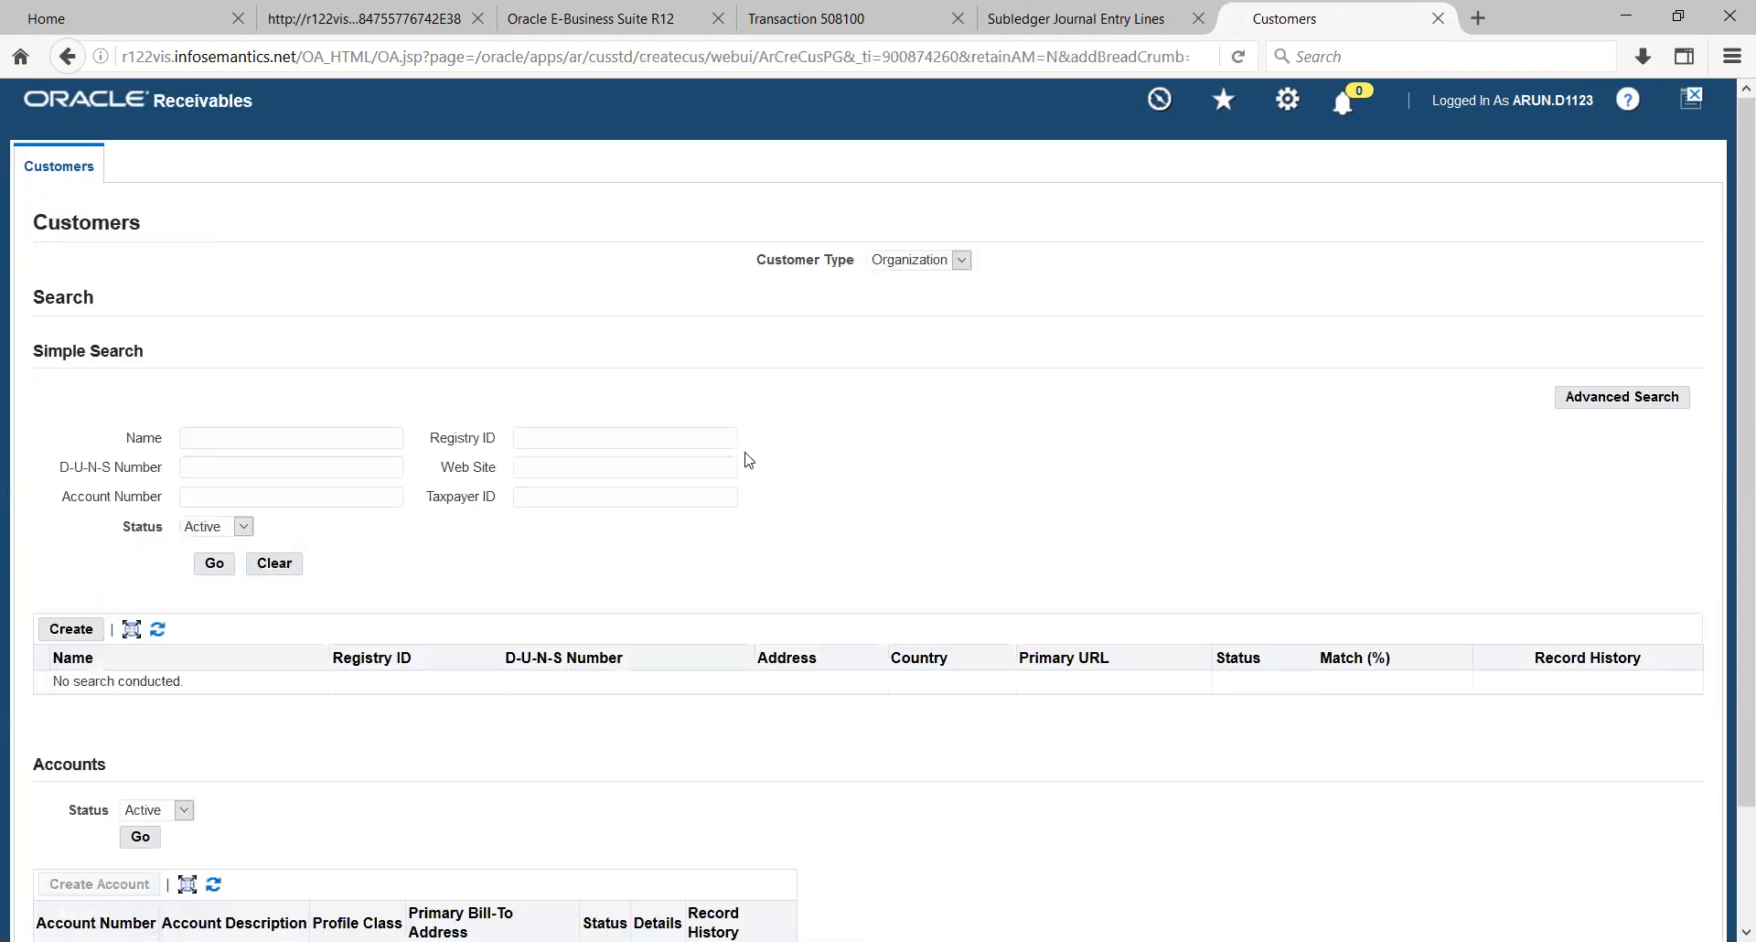
Search for customers named ABC and open the ABC Insurance customer record.
click(247, 438)
text(ABC)
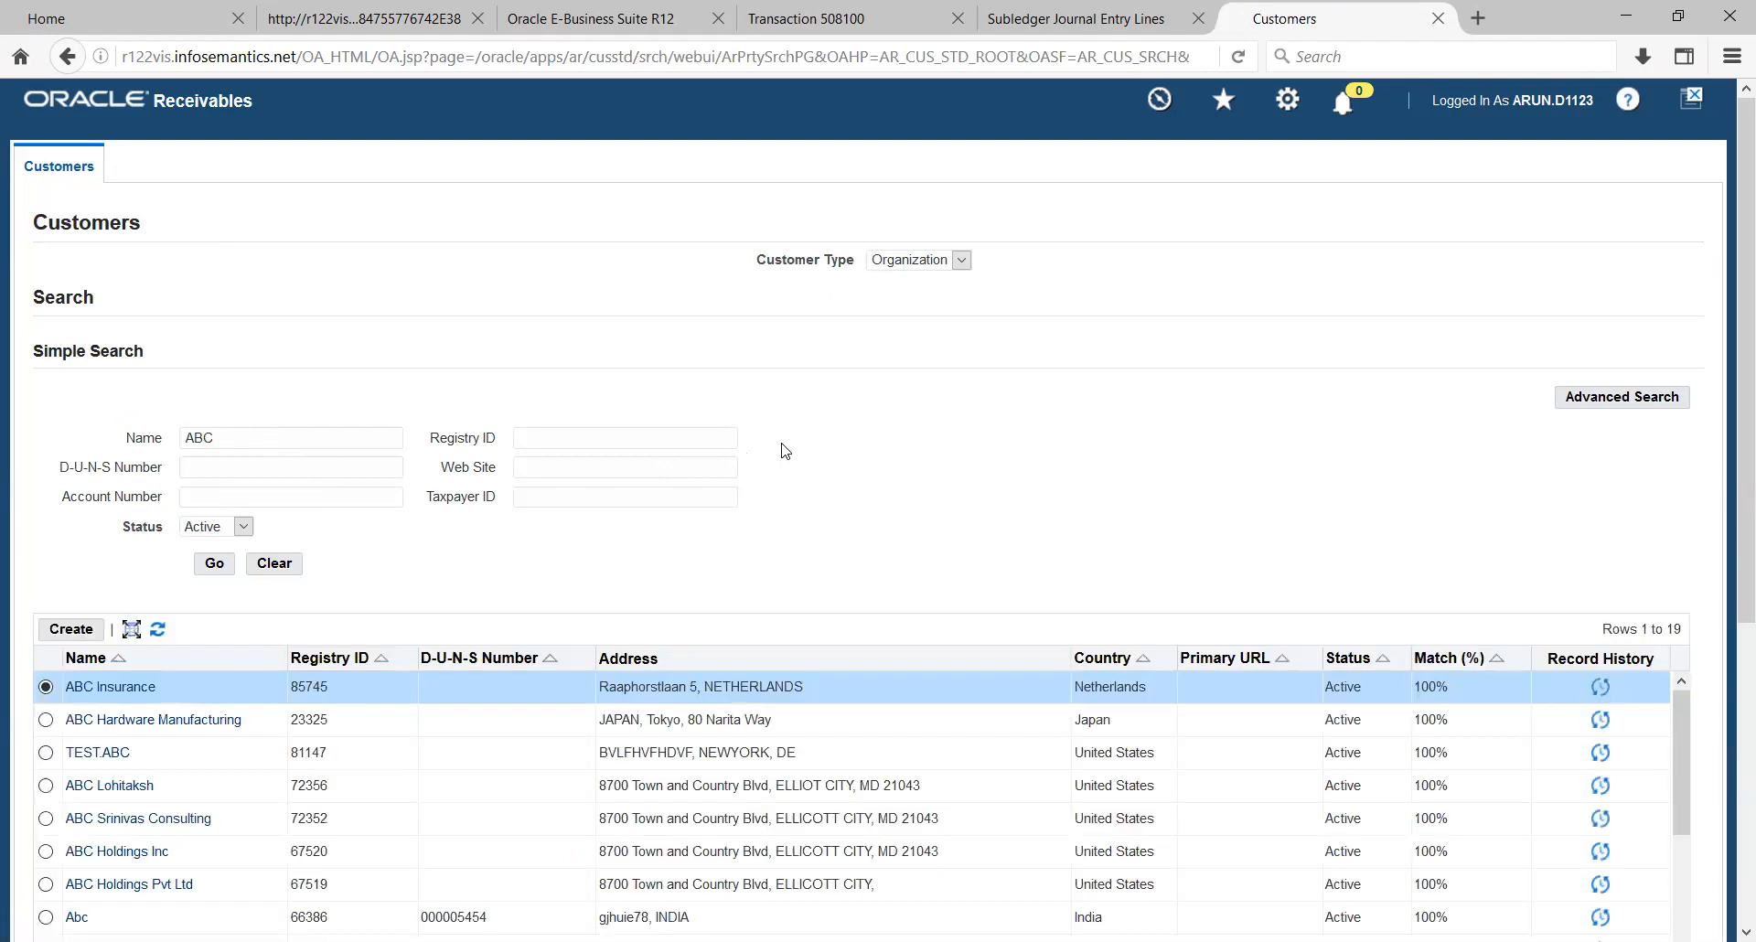
scroll(291, 623, down, 3)
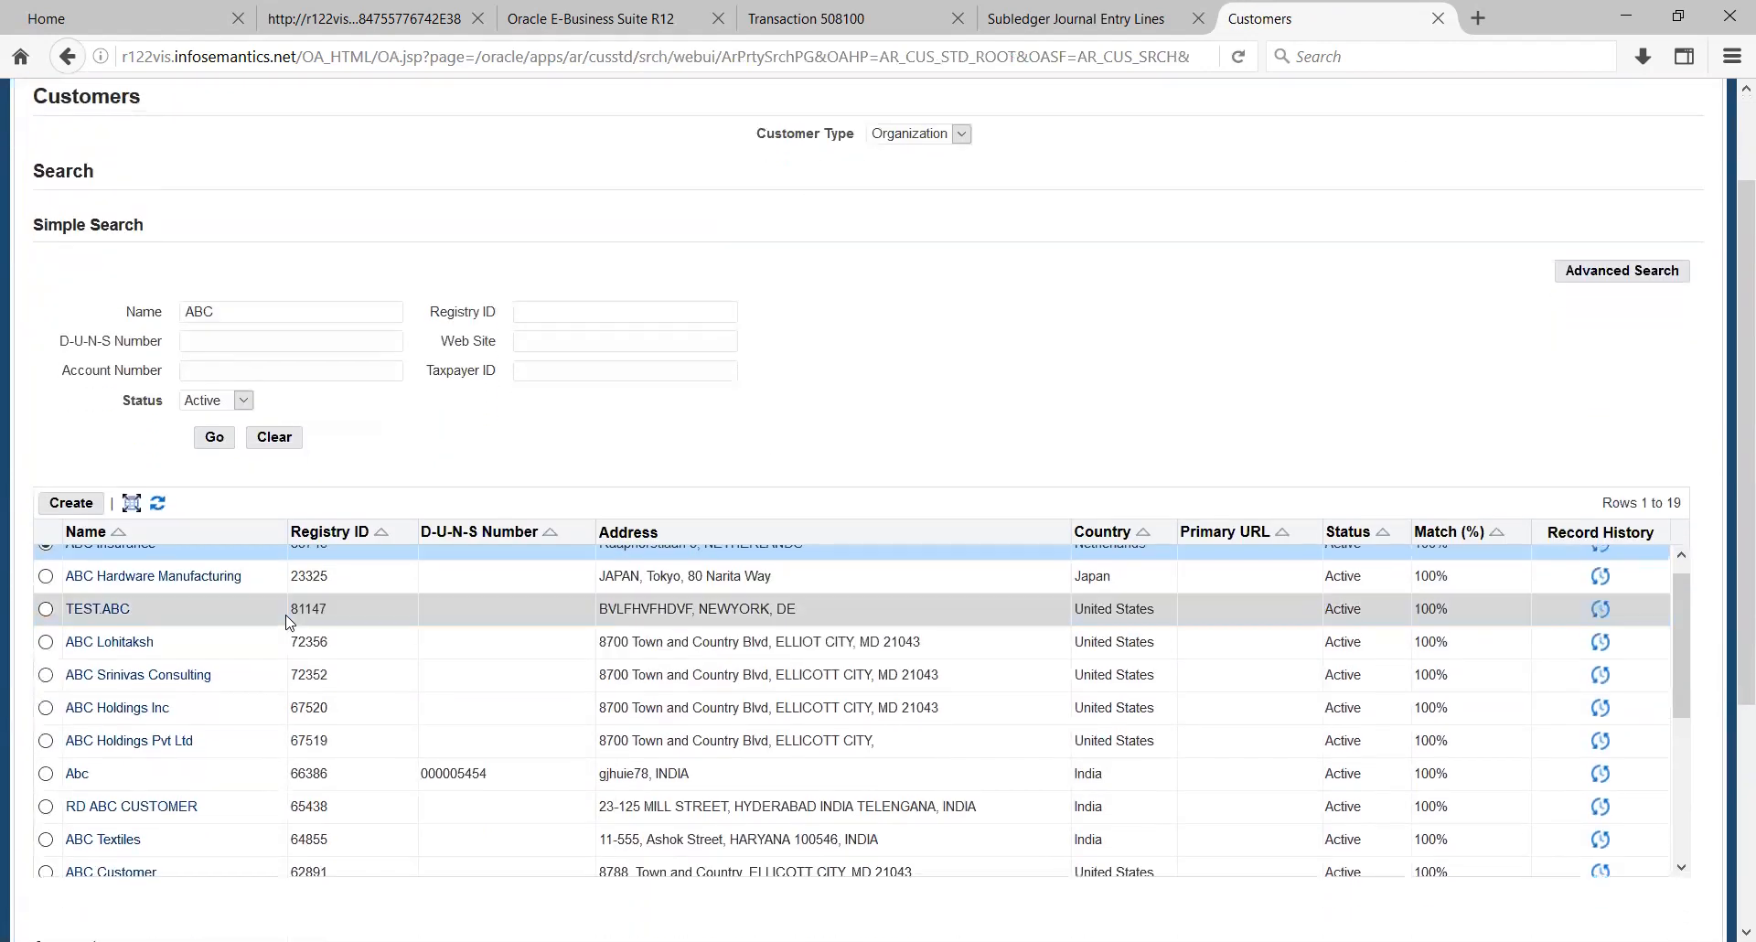
scroll(162, 668, up, 3)
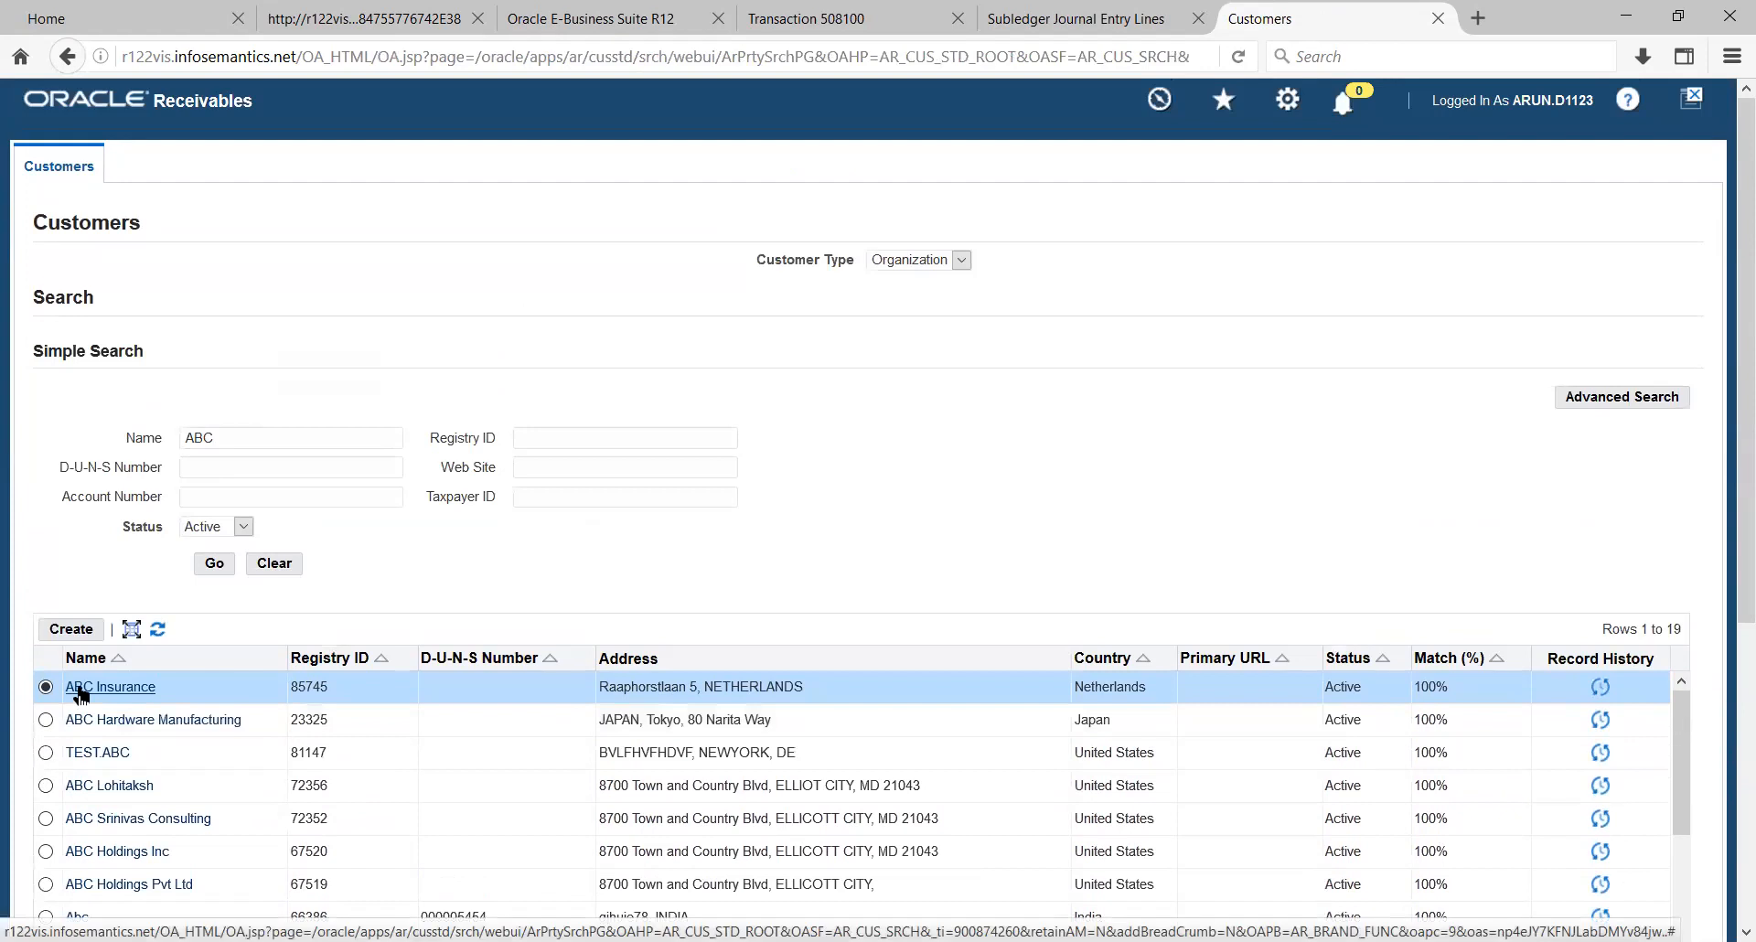
click(80, 688)
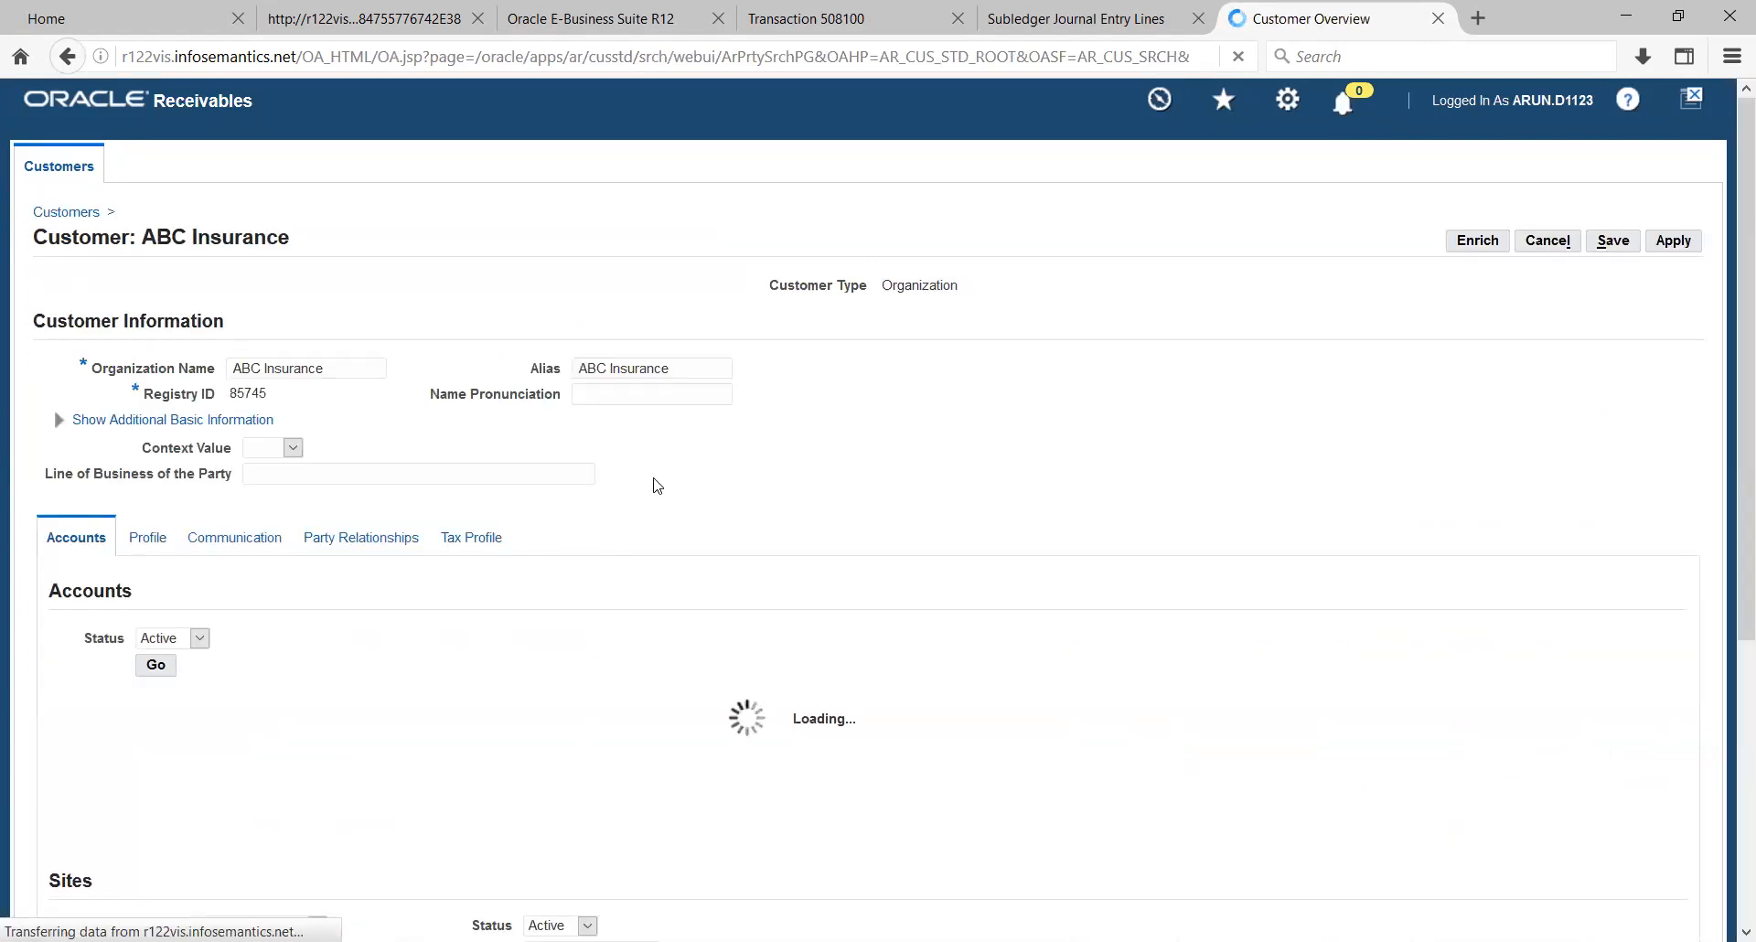
Start a new account site for ABC Insurance using its existing Netherlands address.
scroll(602, 451, down, 4)
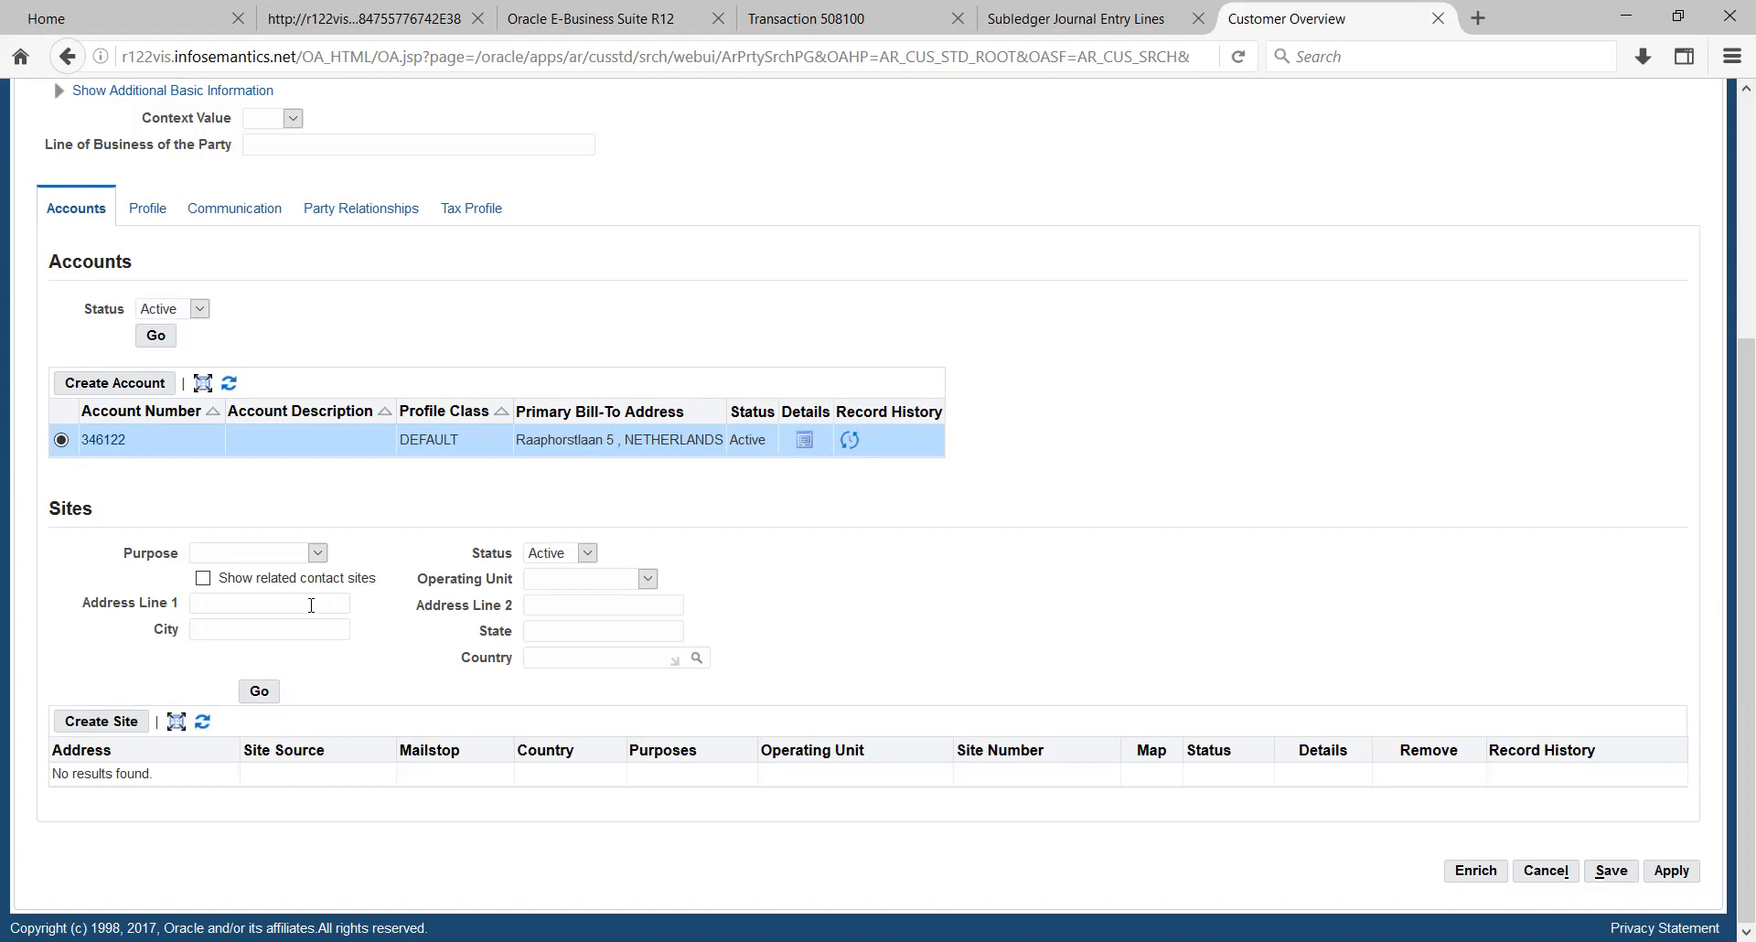
click(118, 724)
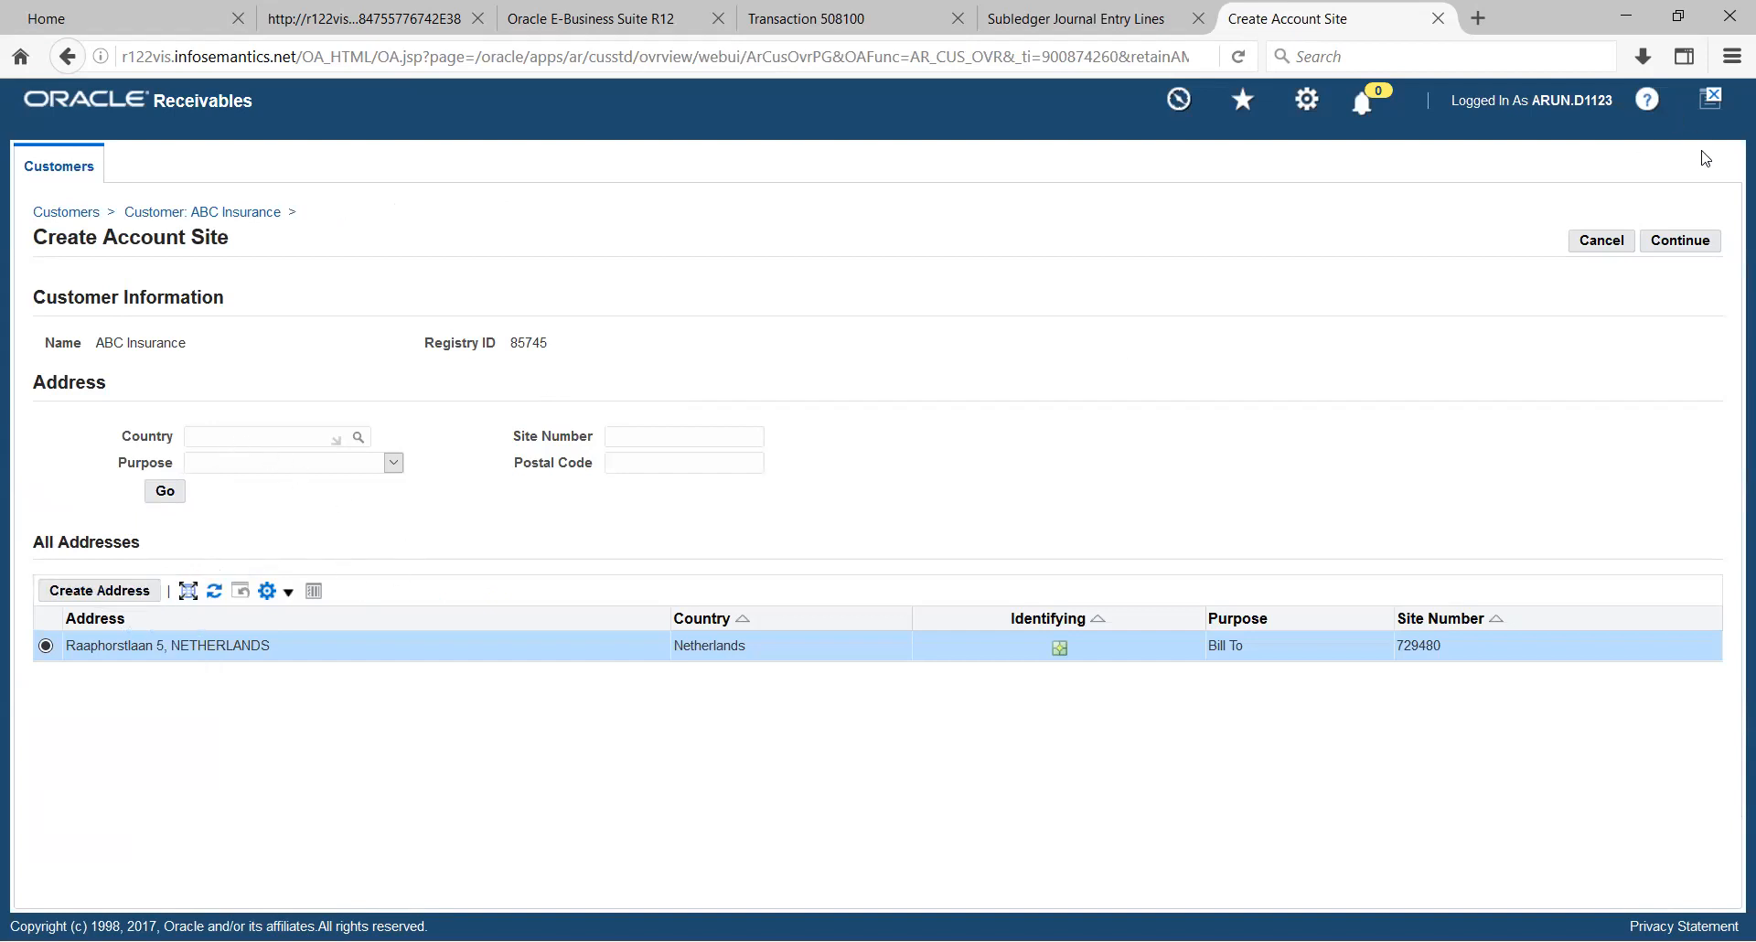
click(1690, 240)
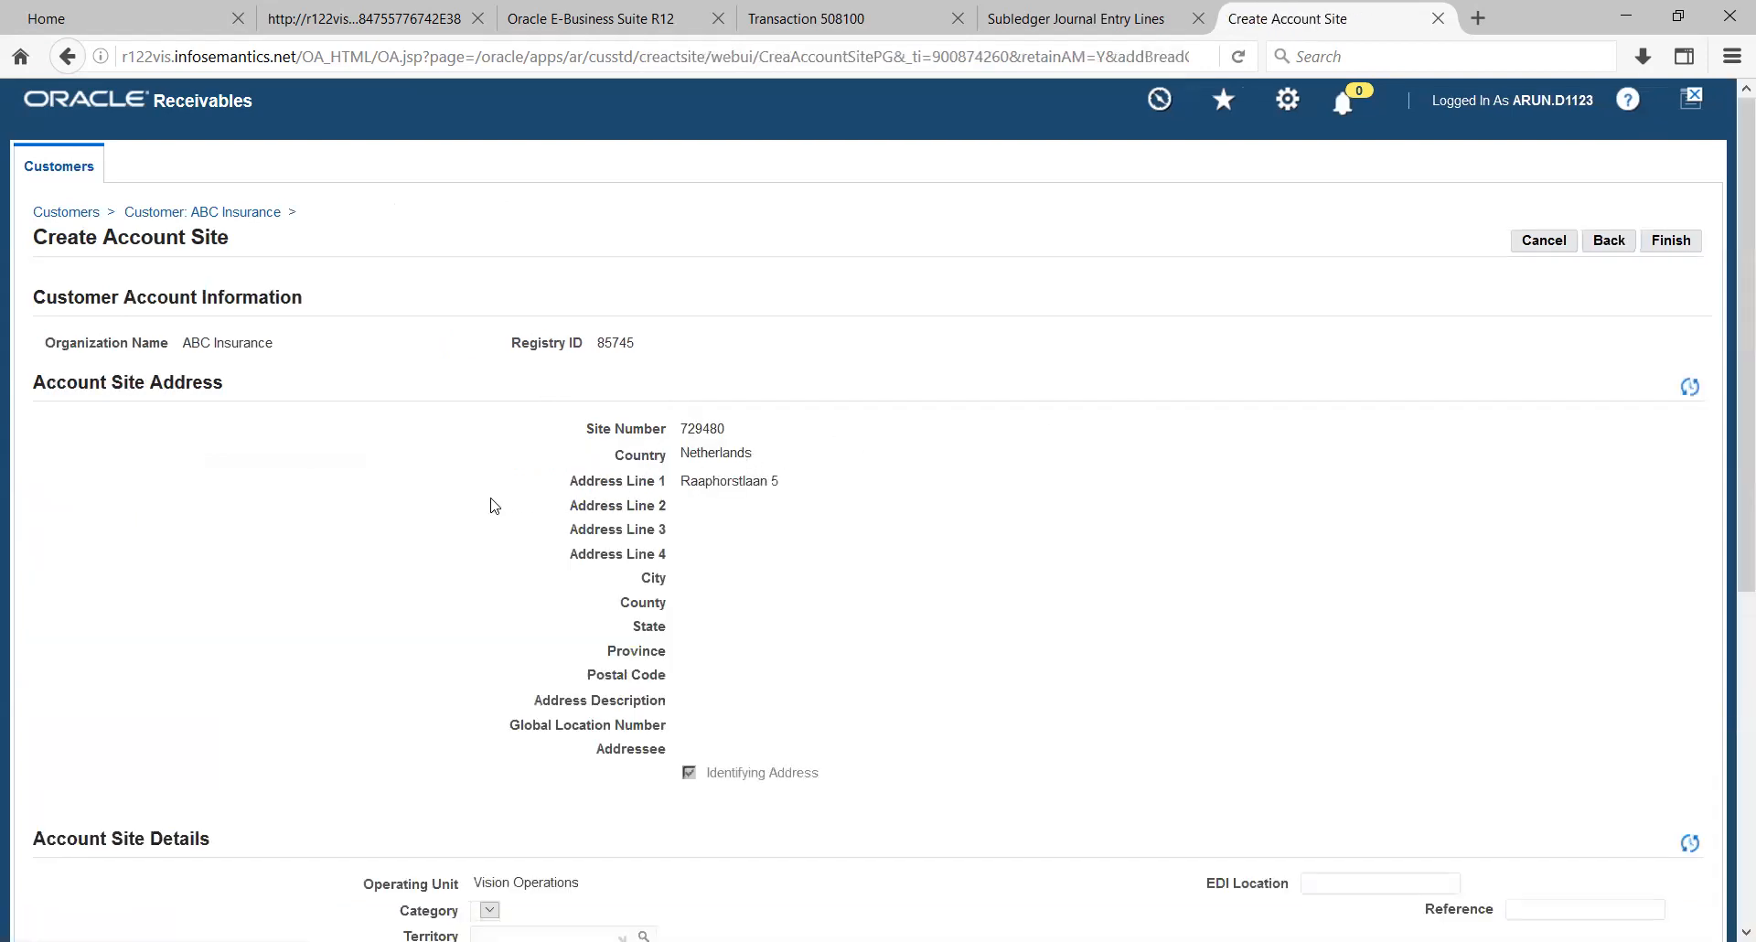
Check the account site's operating unit and mark the Bill To business purpose as primary.
scroll(475, 508, down, 5)
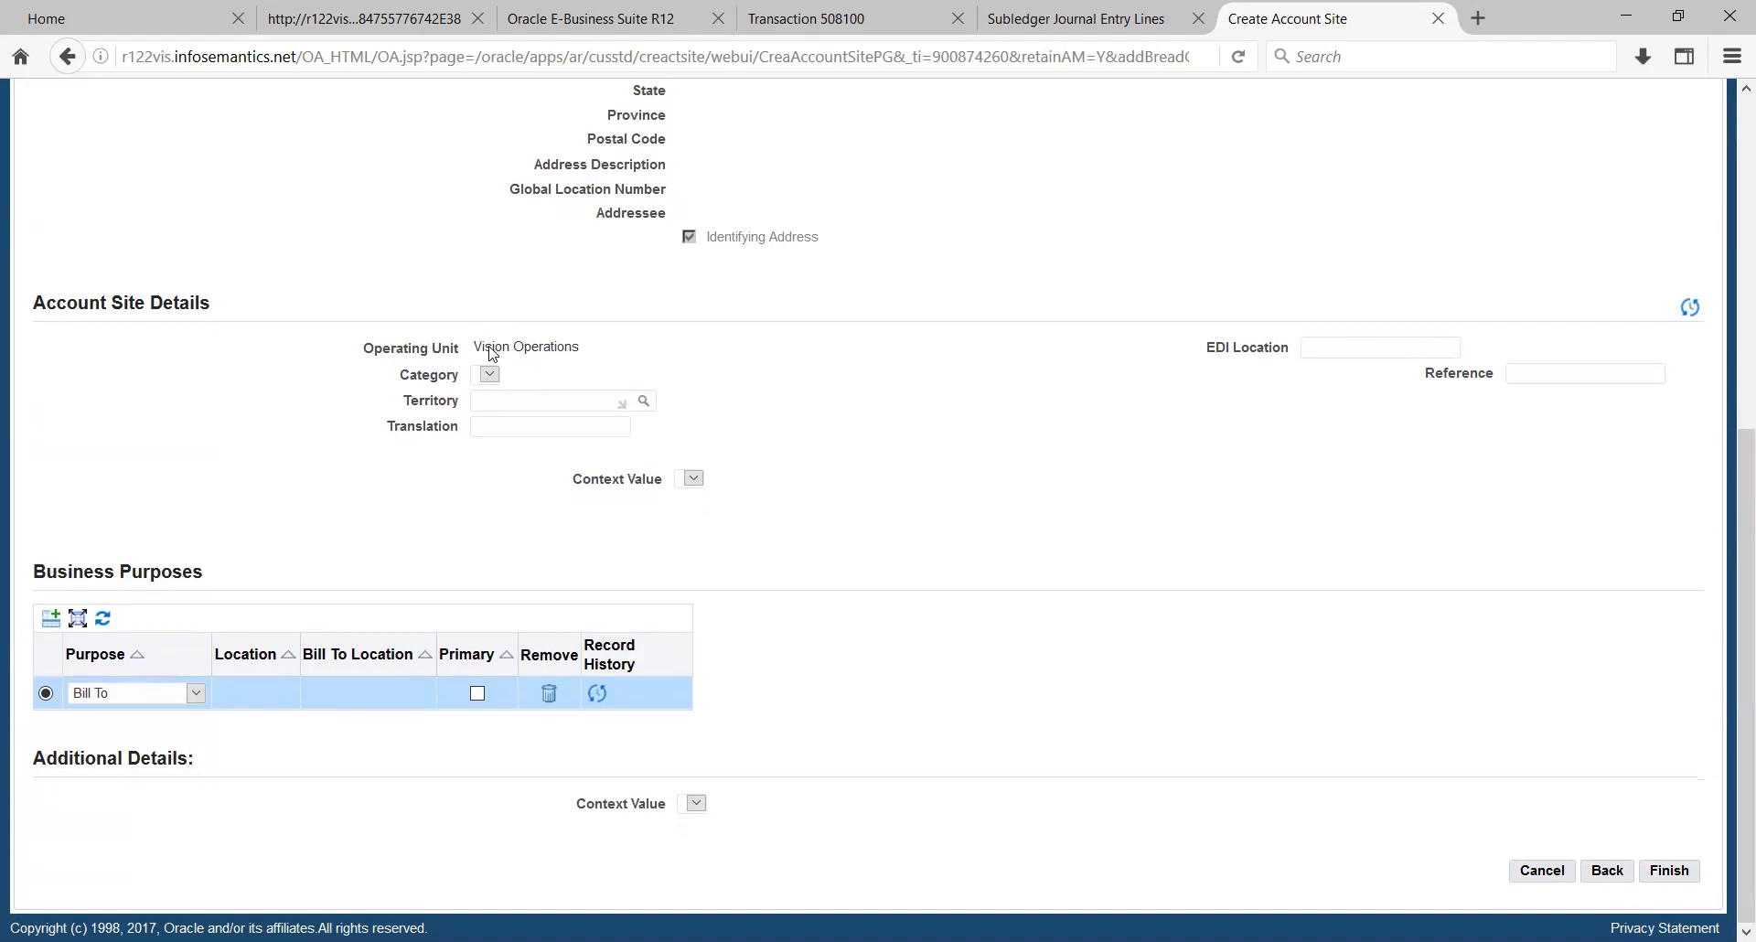
drag(491, 348, 589, 352)
click(793, 333)
click(478, 695)
Add a Ship To business purpose marked as primary to the account site and finish creating the site.
click(51, 620)
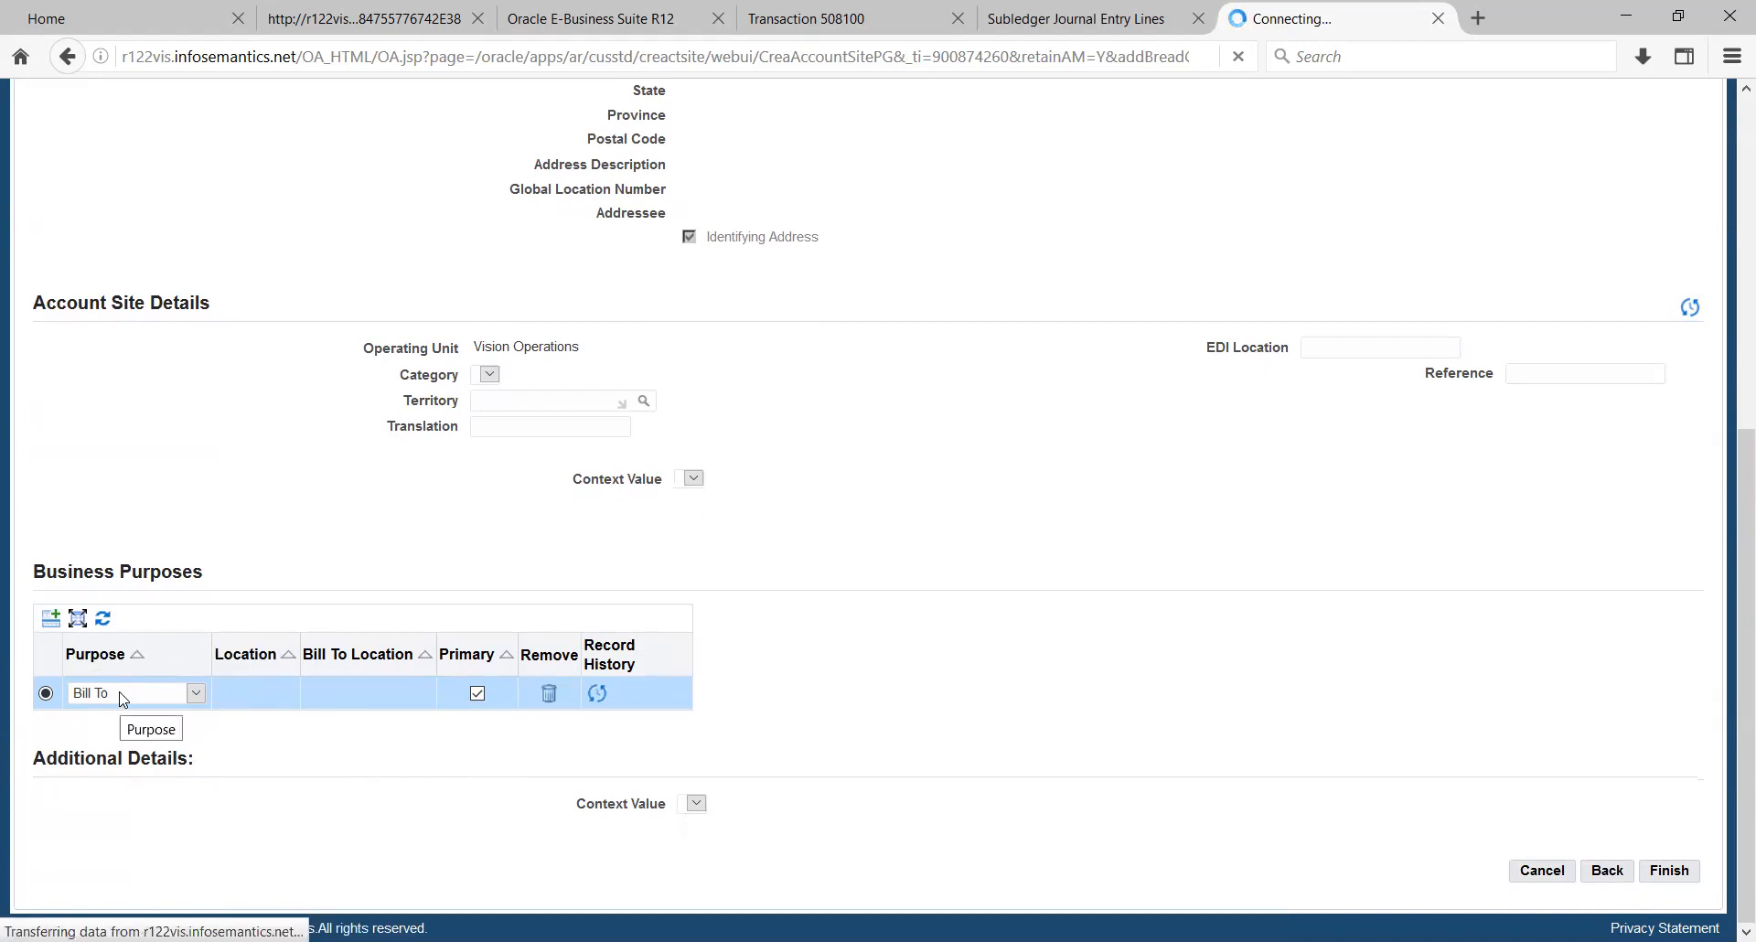
scroll(145, 678, down, 3)
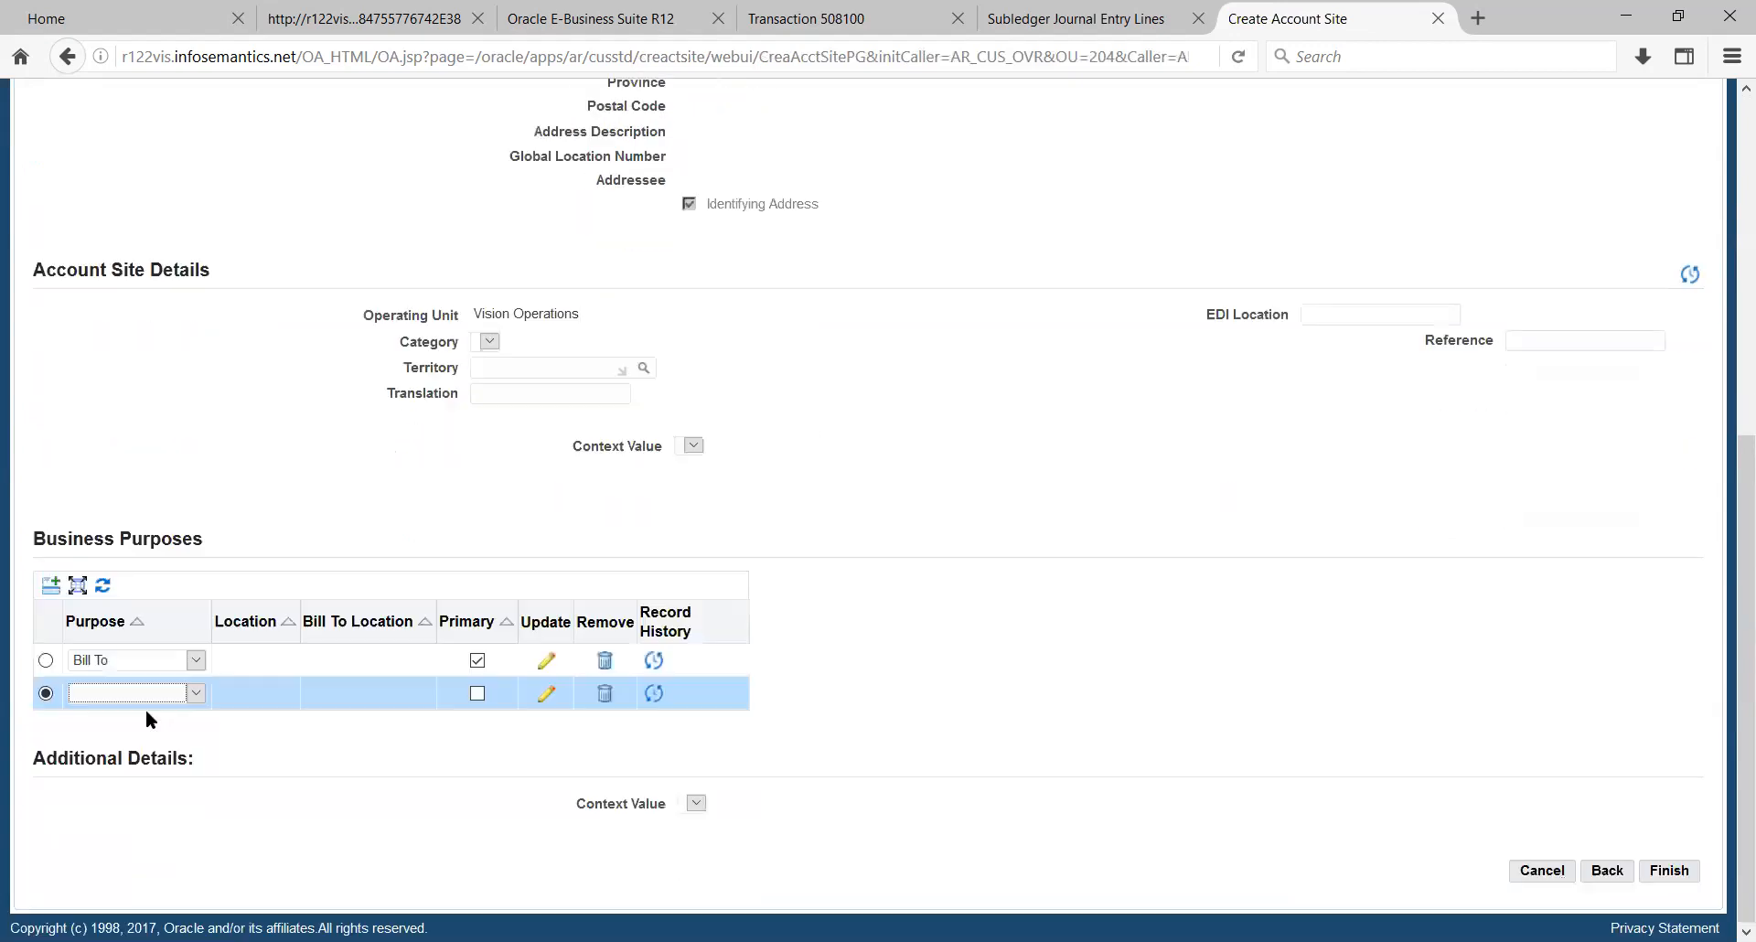
click(134, 693)
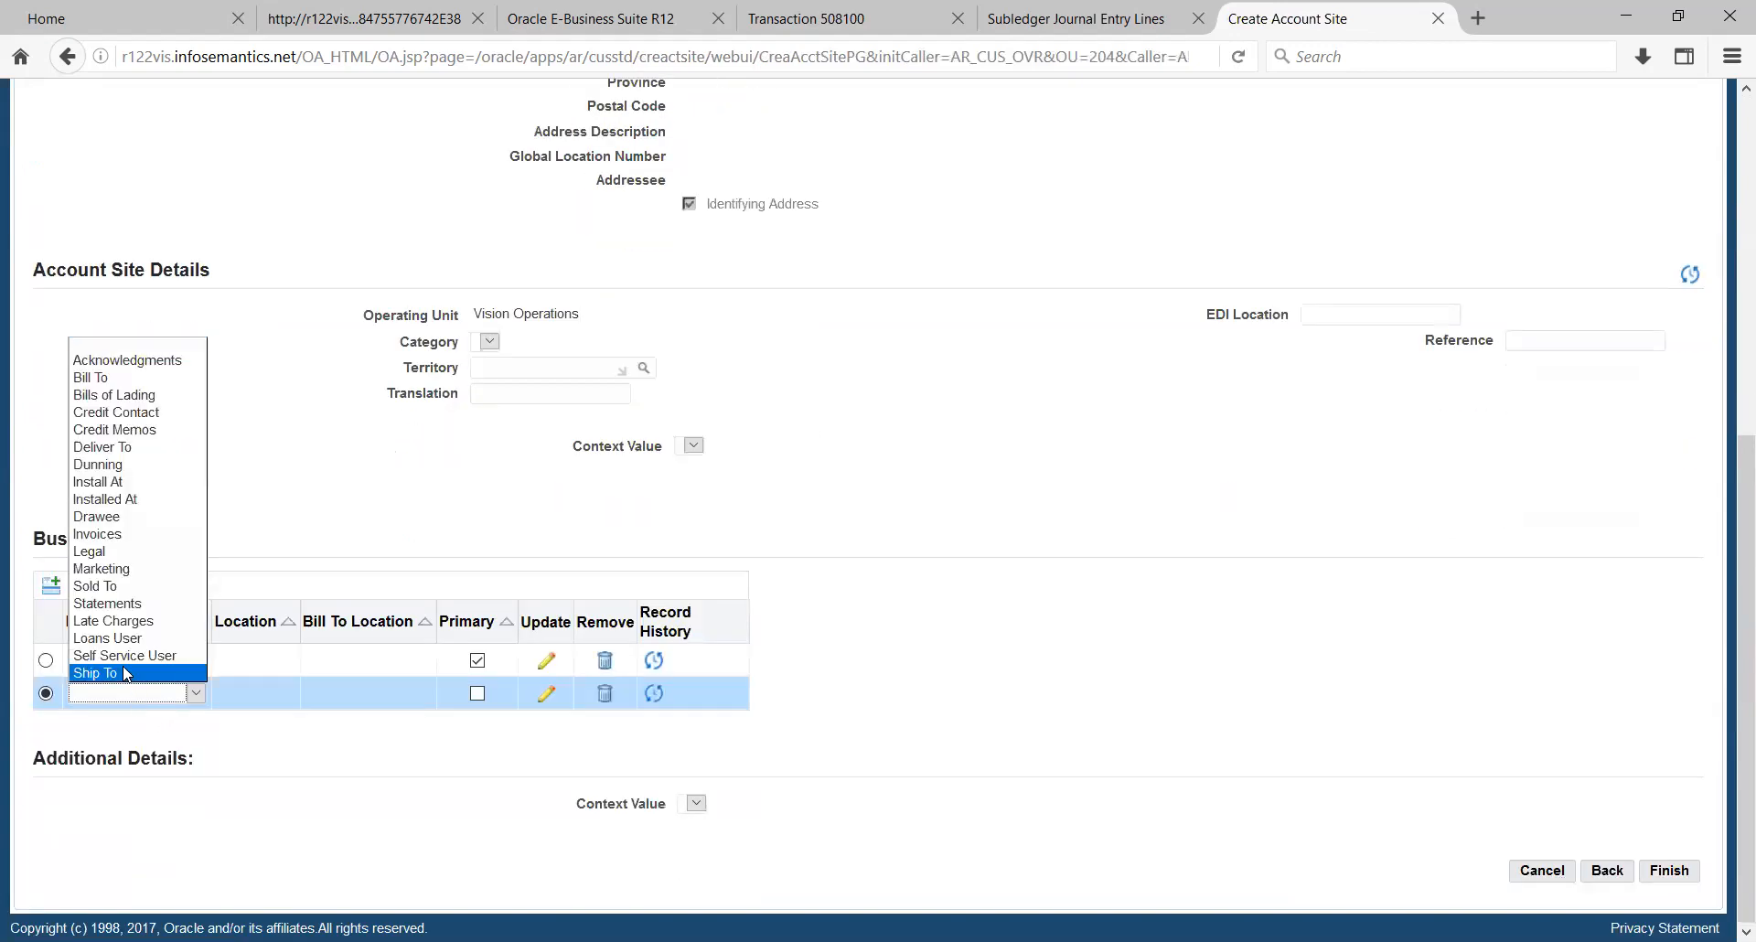
click(95, 673)
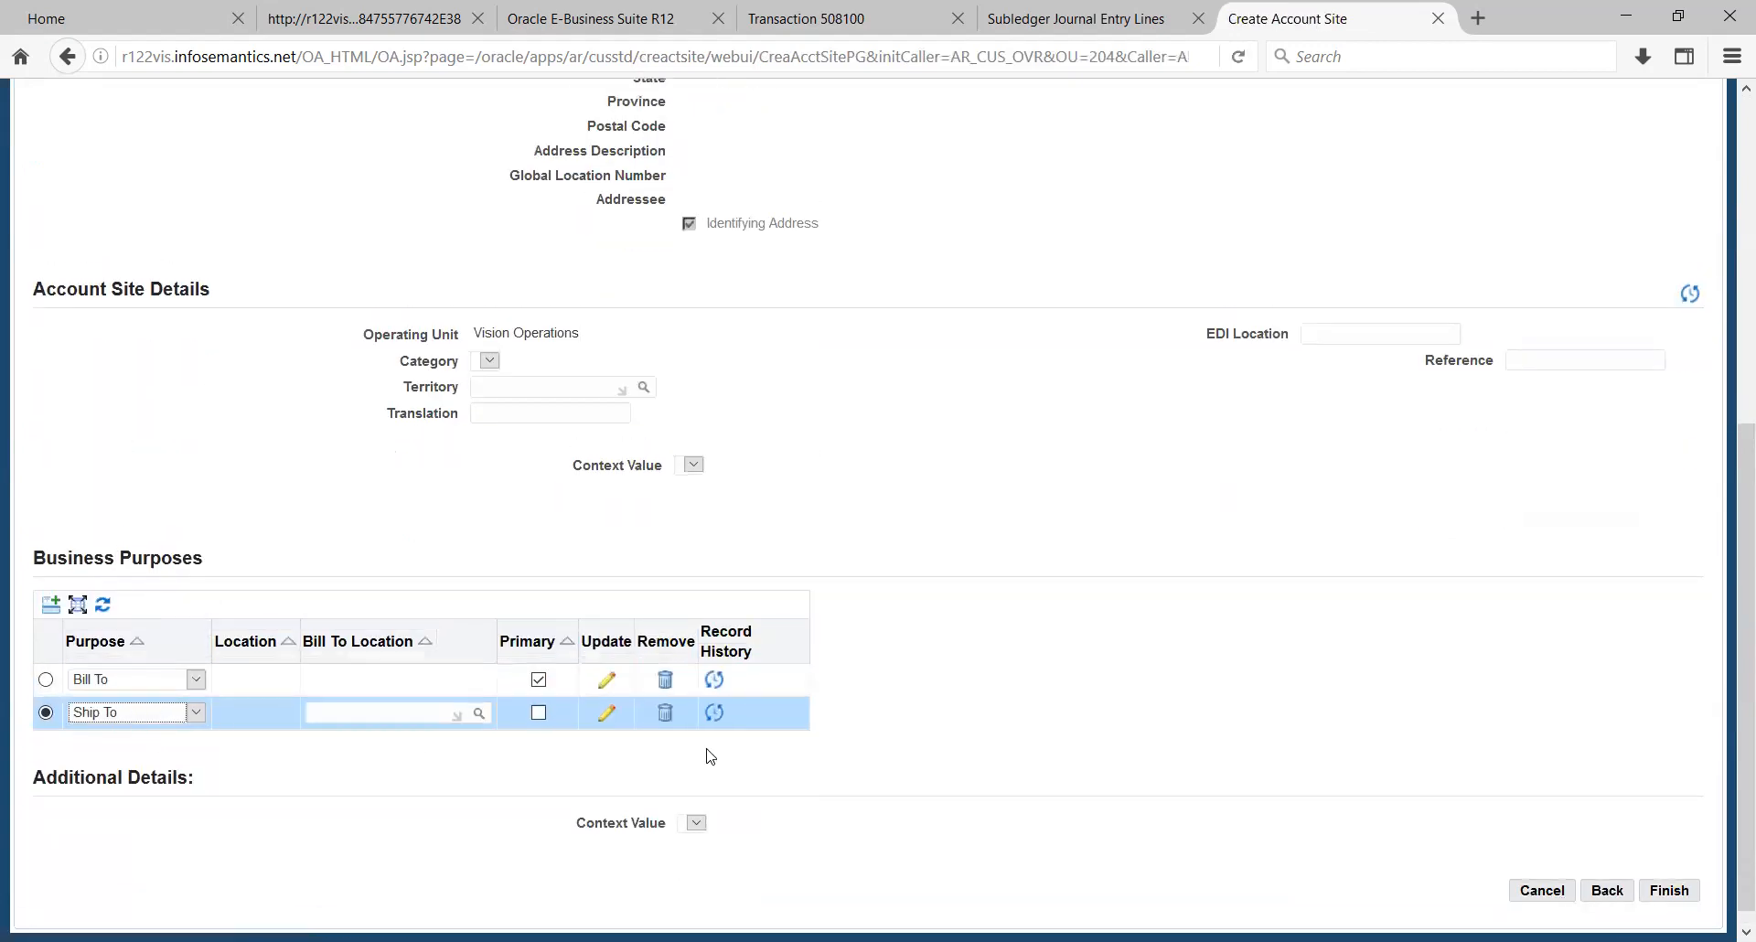
click(539, 713)
scroll(1369, 455, up, 10)
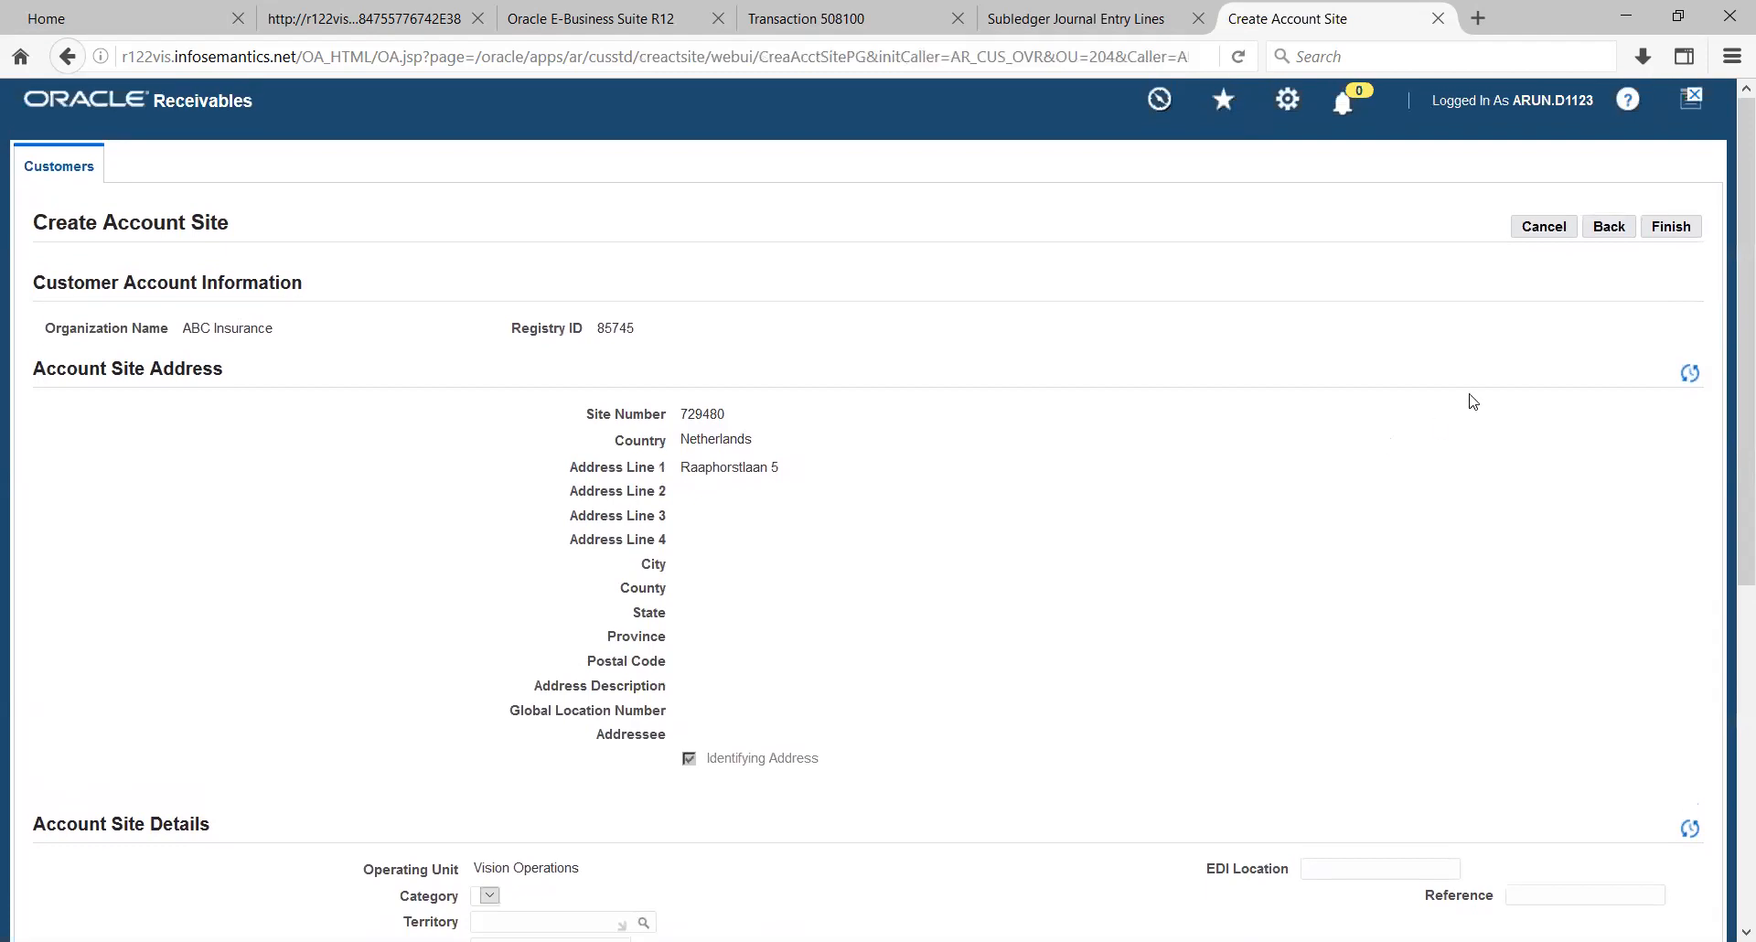
click(1670, 225)
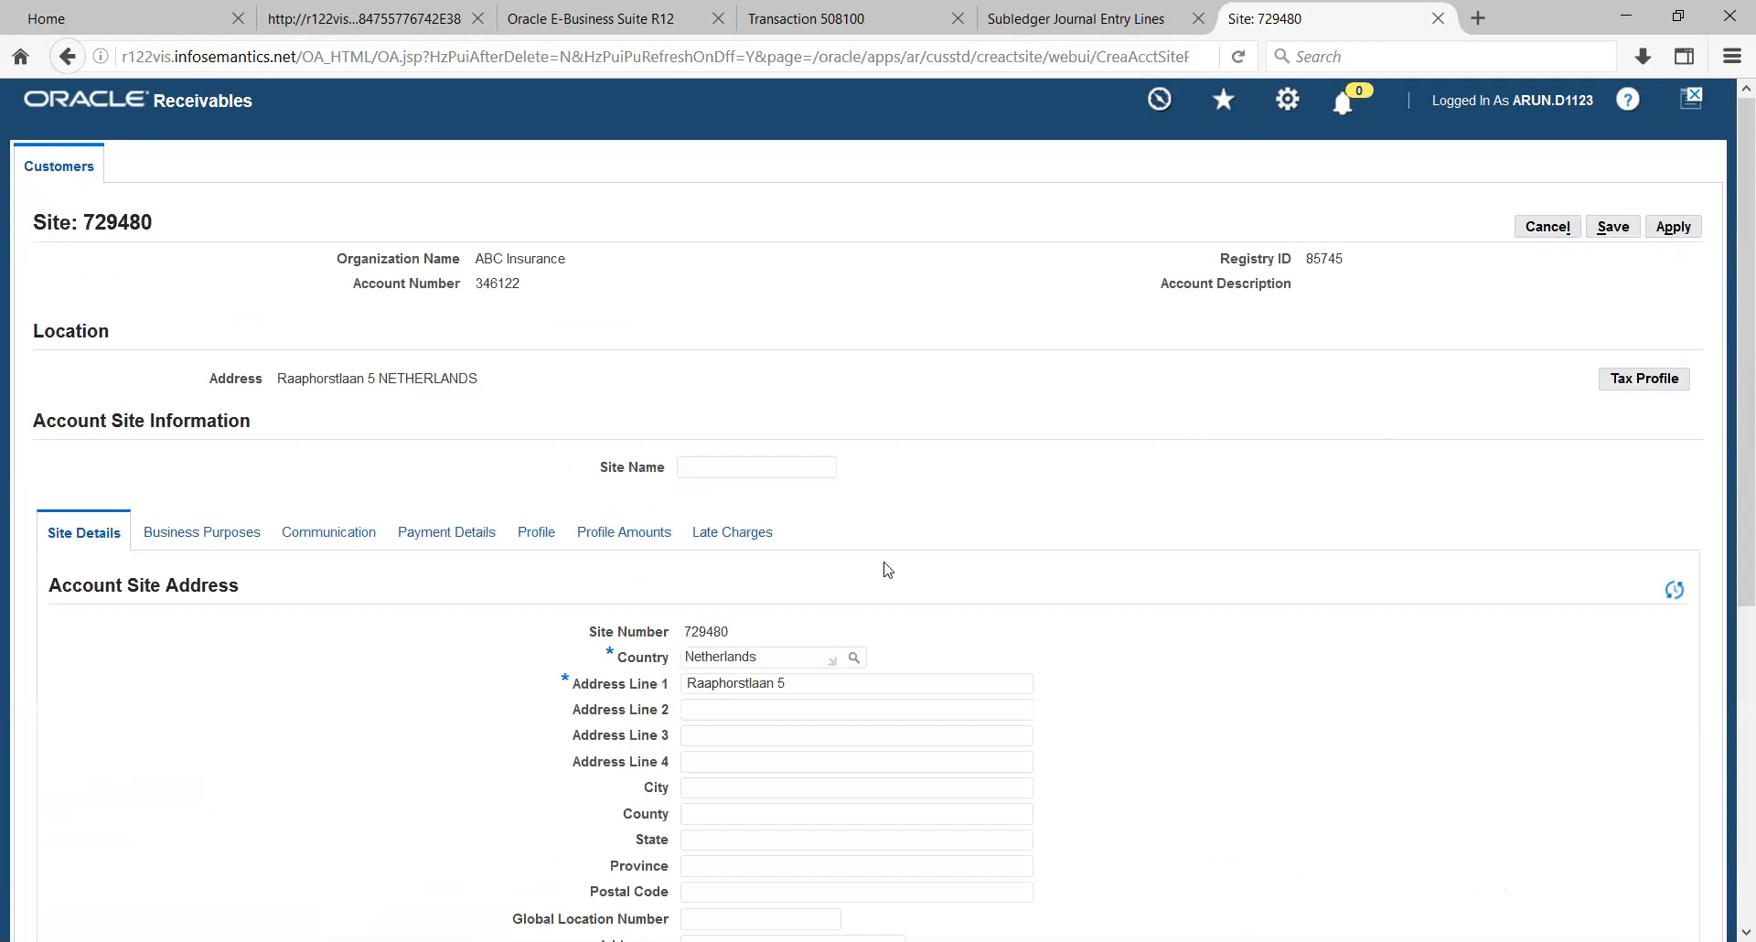
Review the new site's address details and its payment details, including receipt methods, payment instruments and bank account transfer settings.
scroll(404, 640, down, 5)
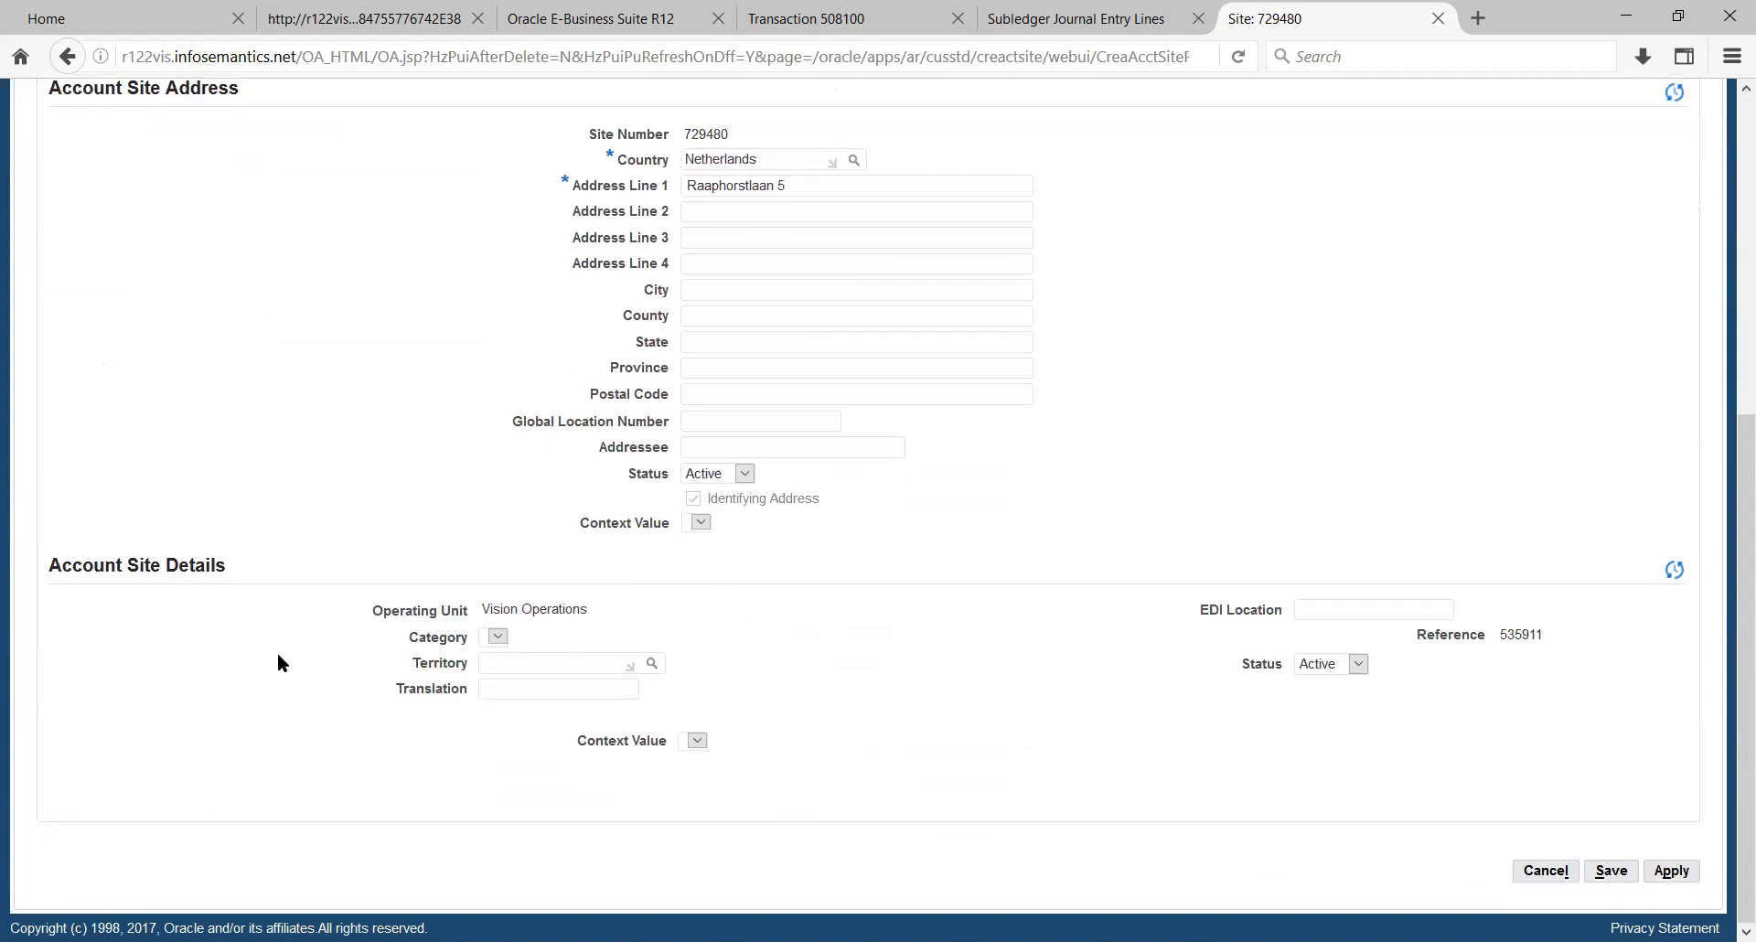
scroll(302, 683, up, 5)
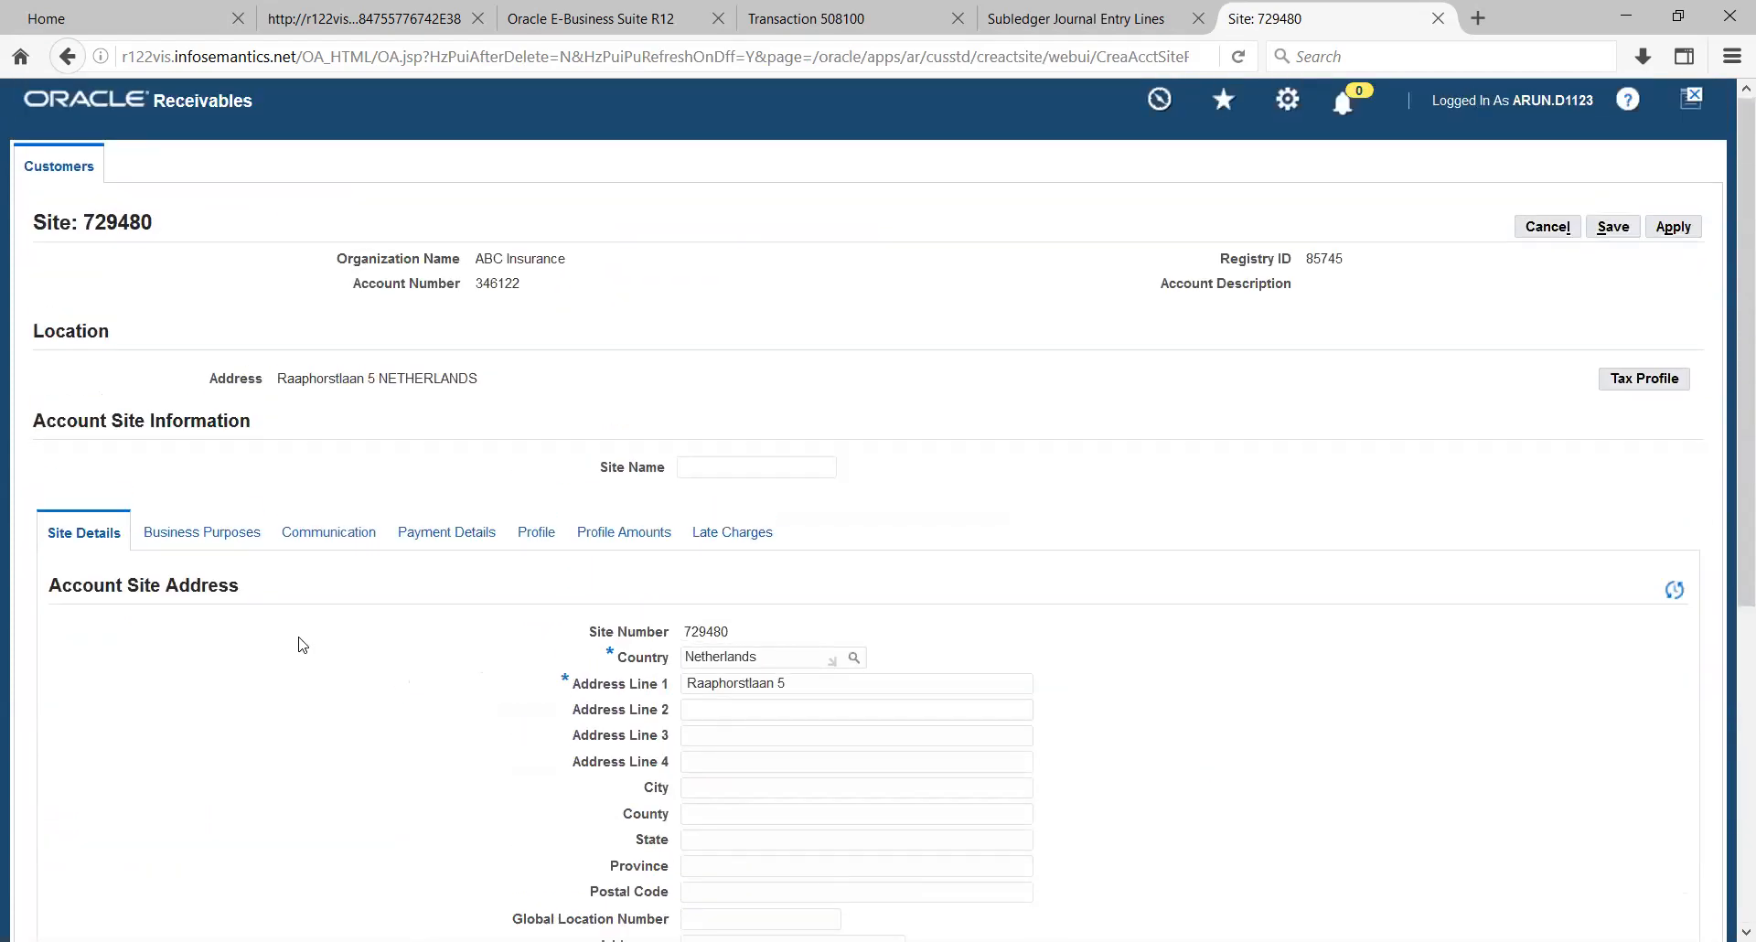
click(437, 532)
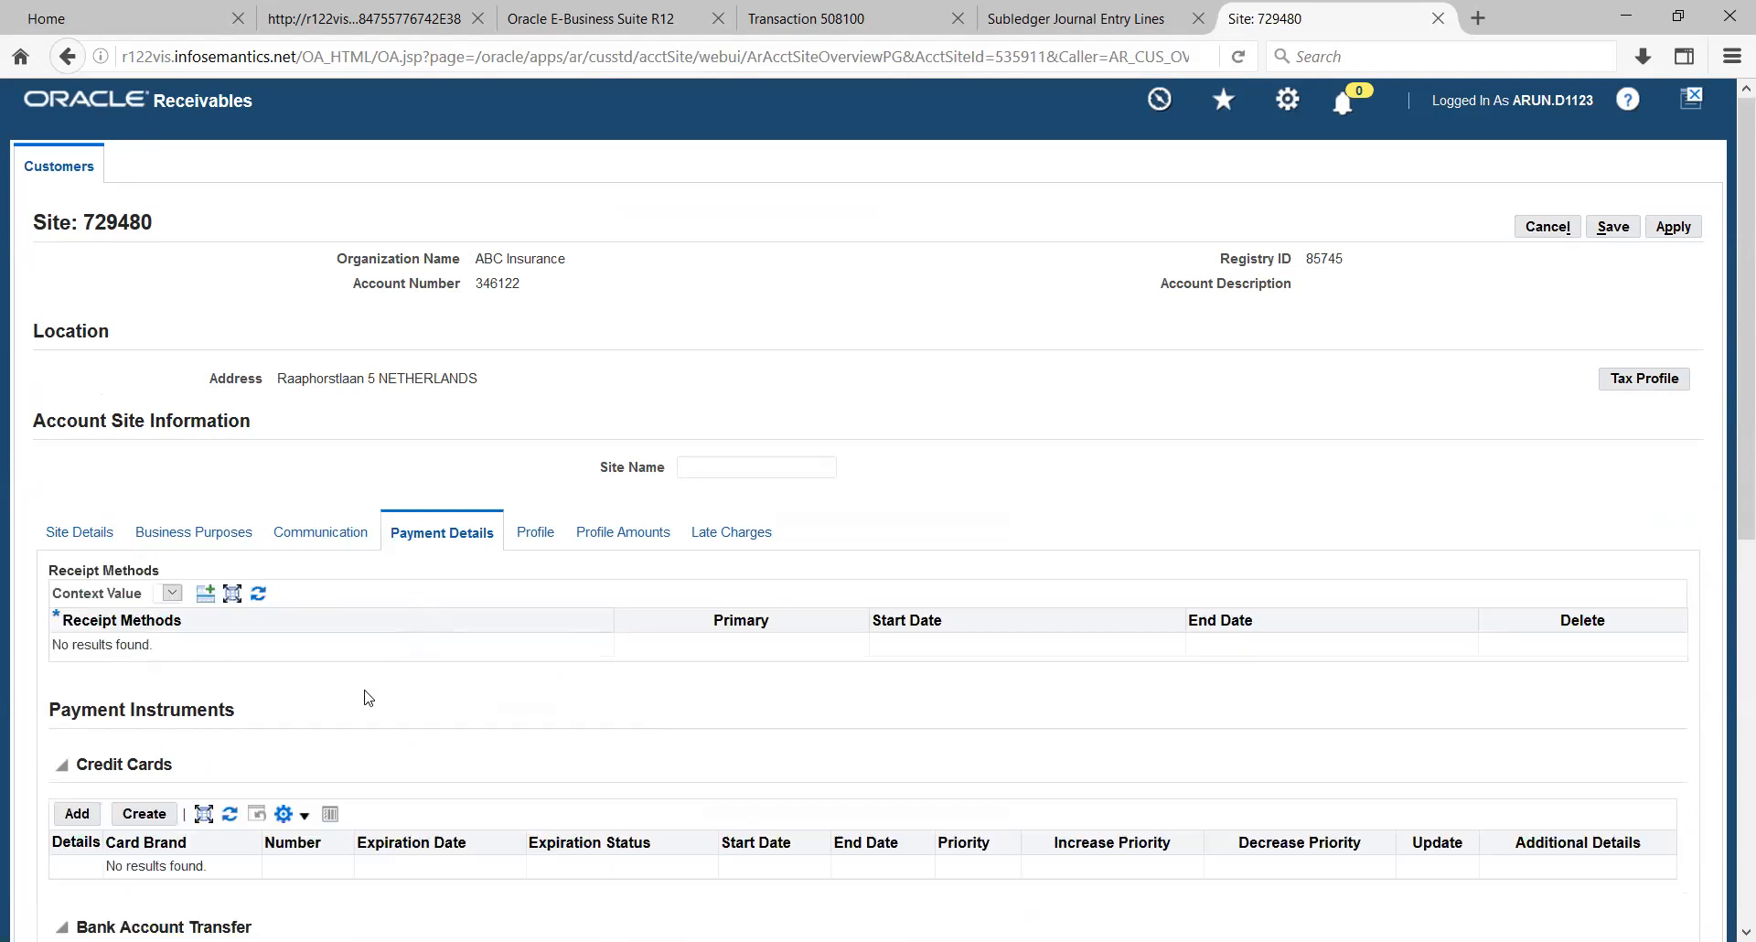
scroll(3, 686, down, 5)
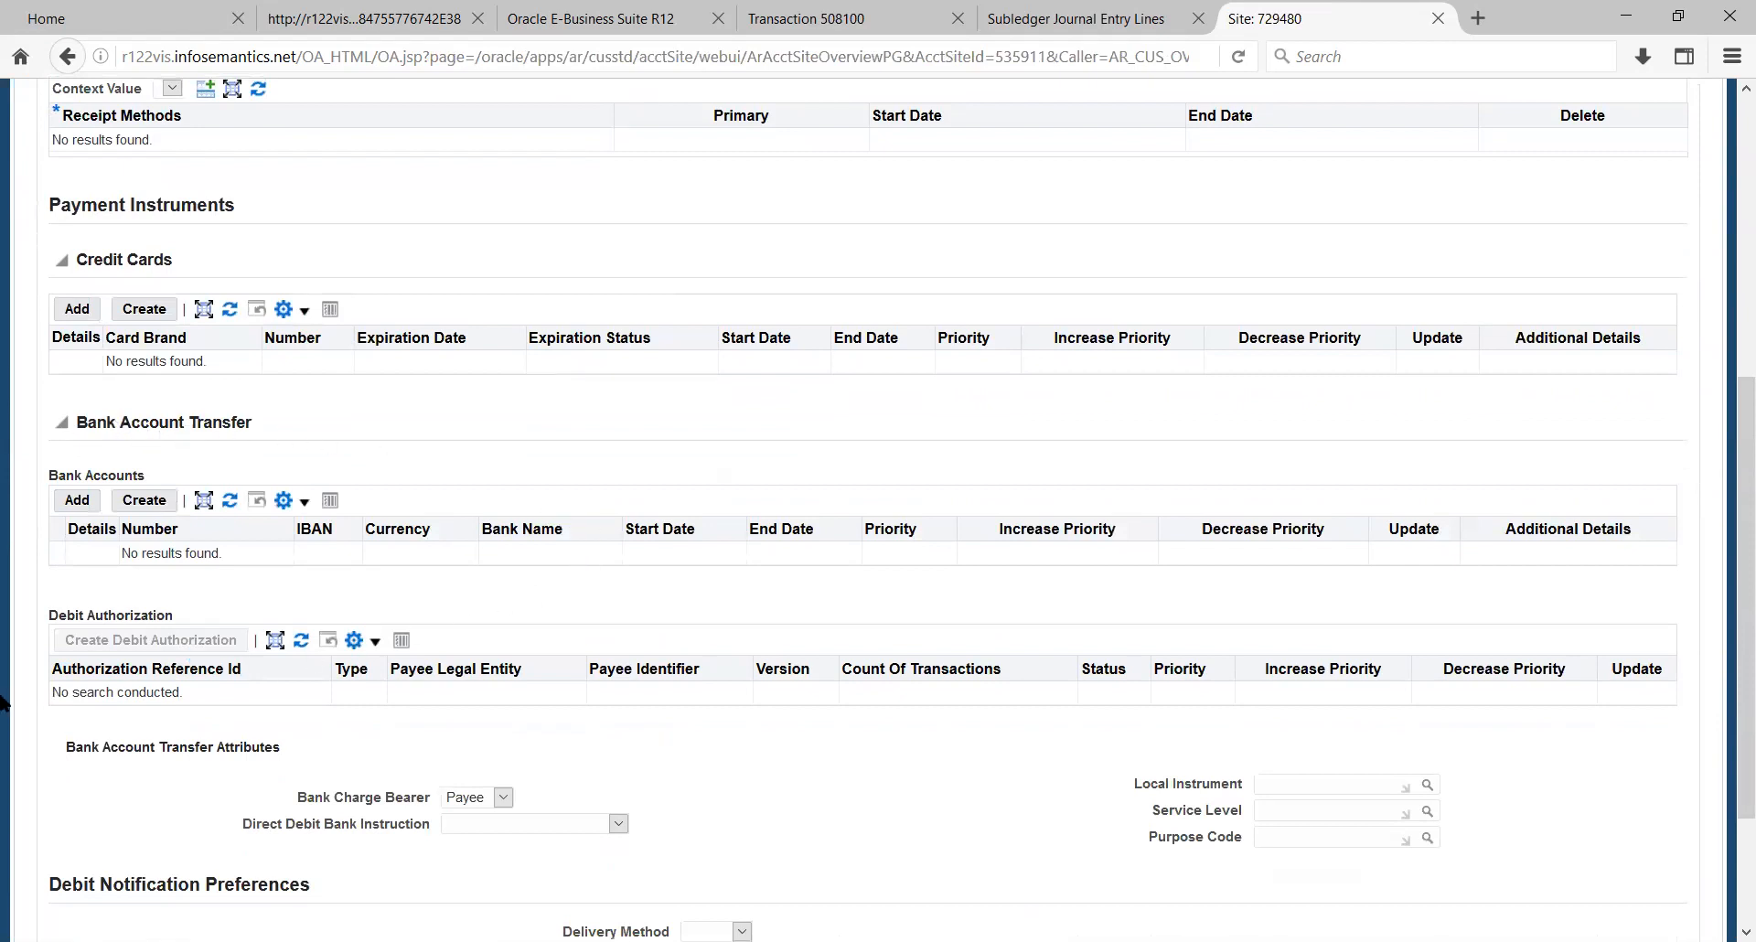
scroll(3, 702, down, 3)
scroll(2, 702, up, 7)
scroll(3, 703, up, 1)
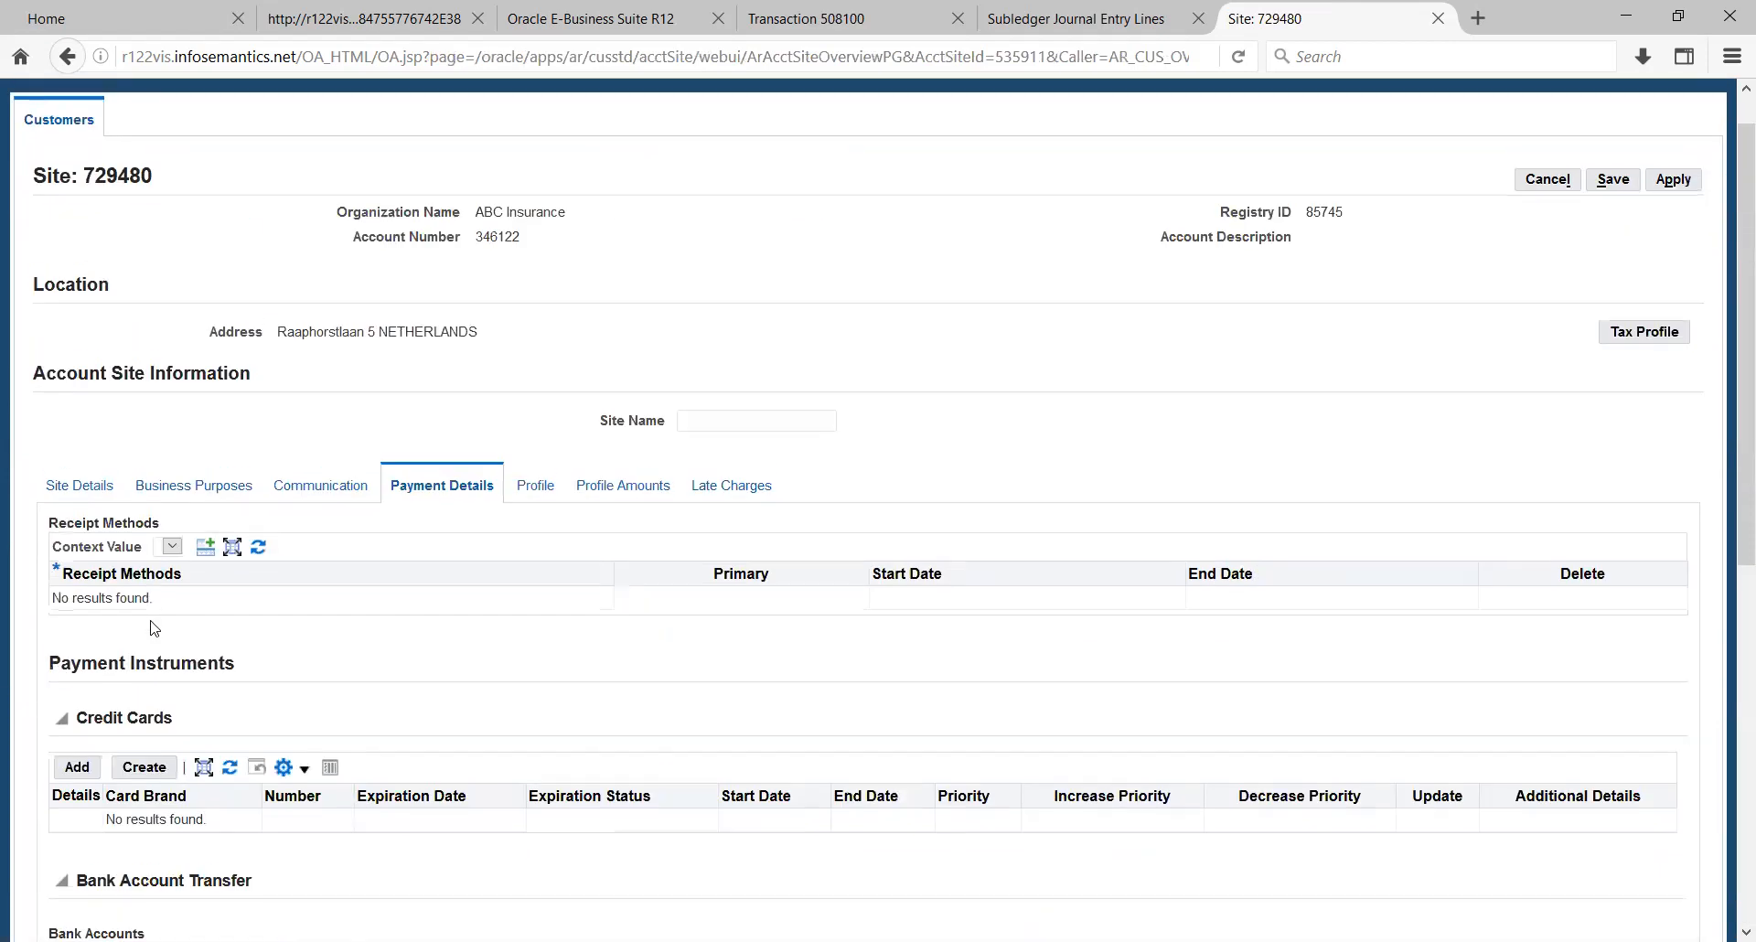
Examine the site's profile, covering its profile class, credit and collection, terms, receipts, statements and dunning, and invoicing settings.
click(720, 538)
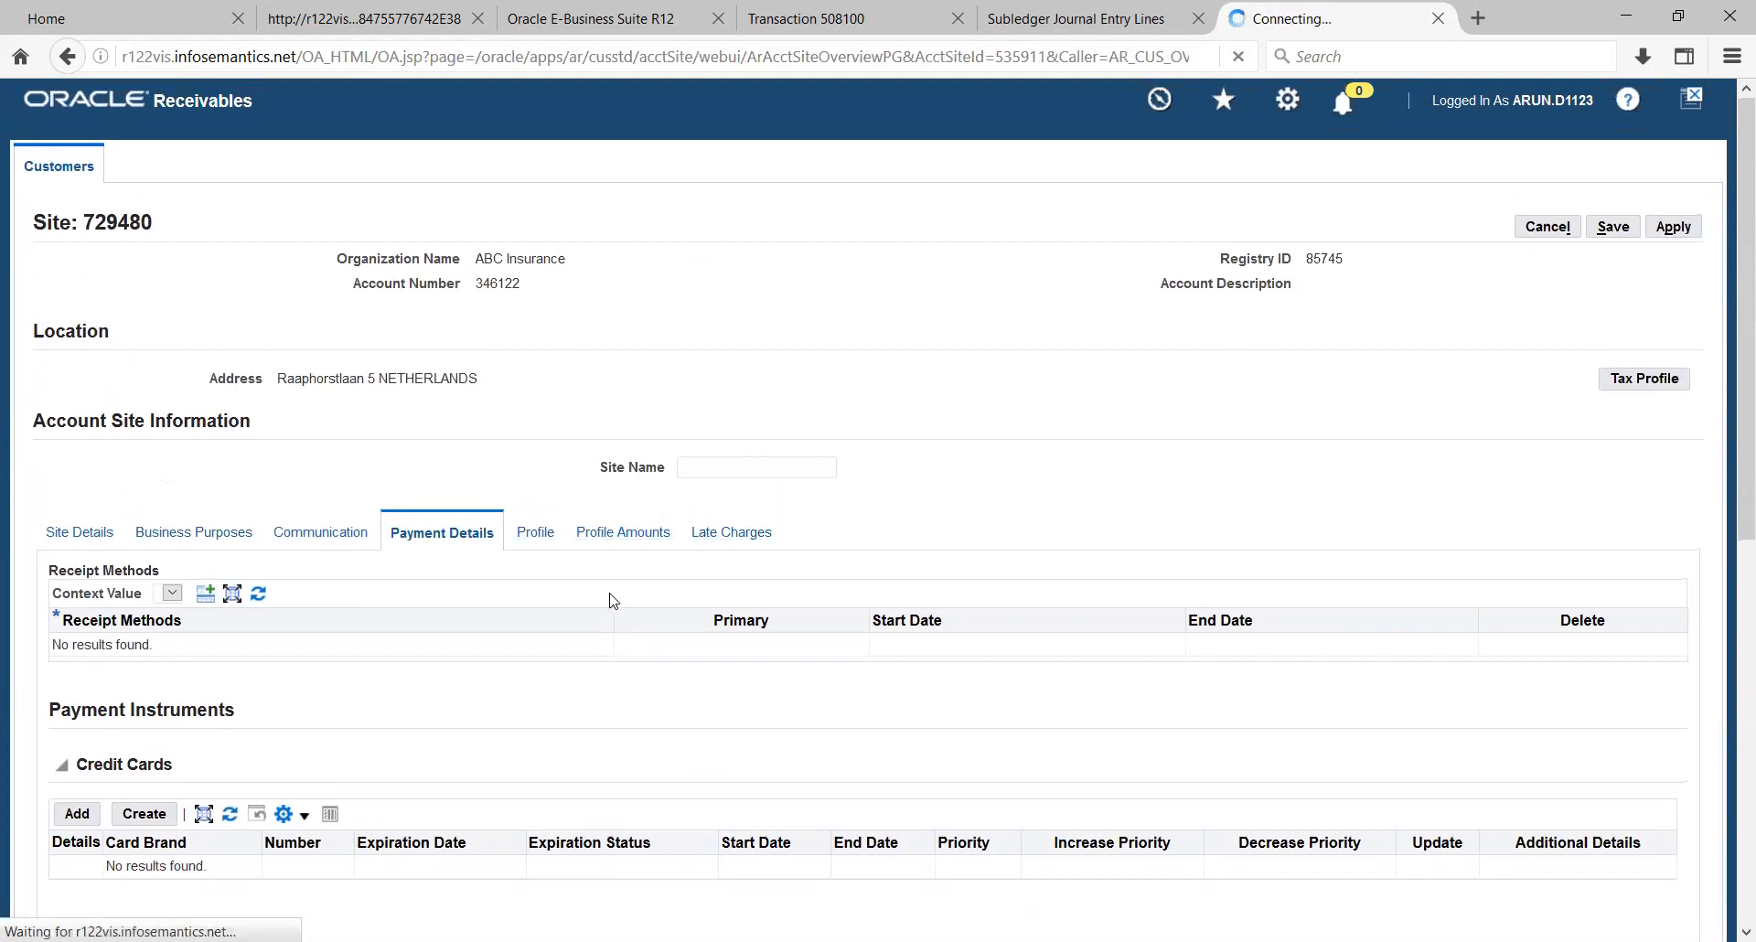
click(1698, 224)
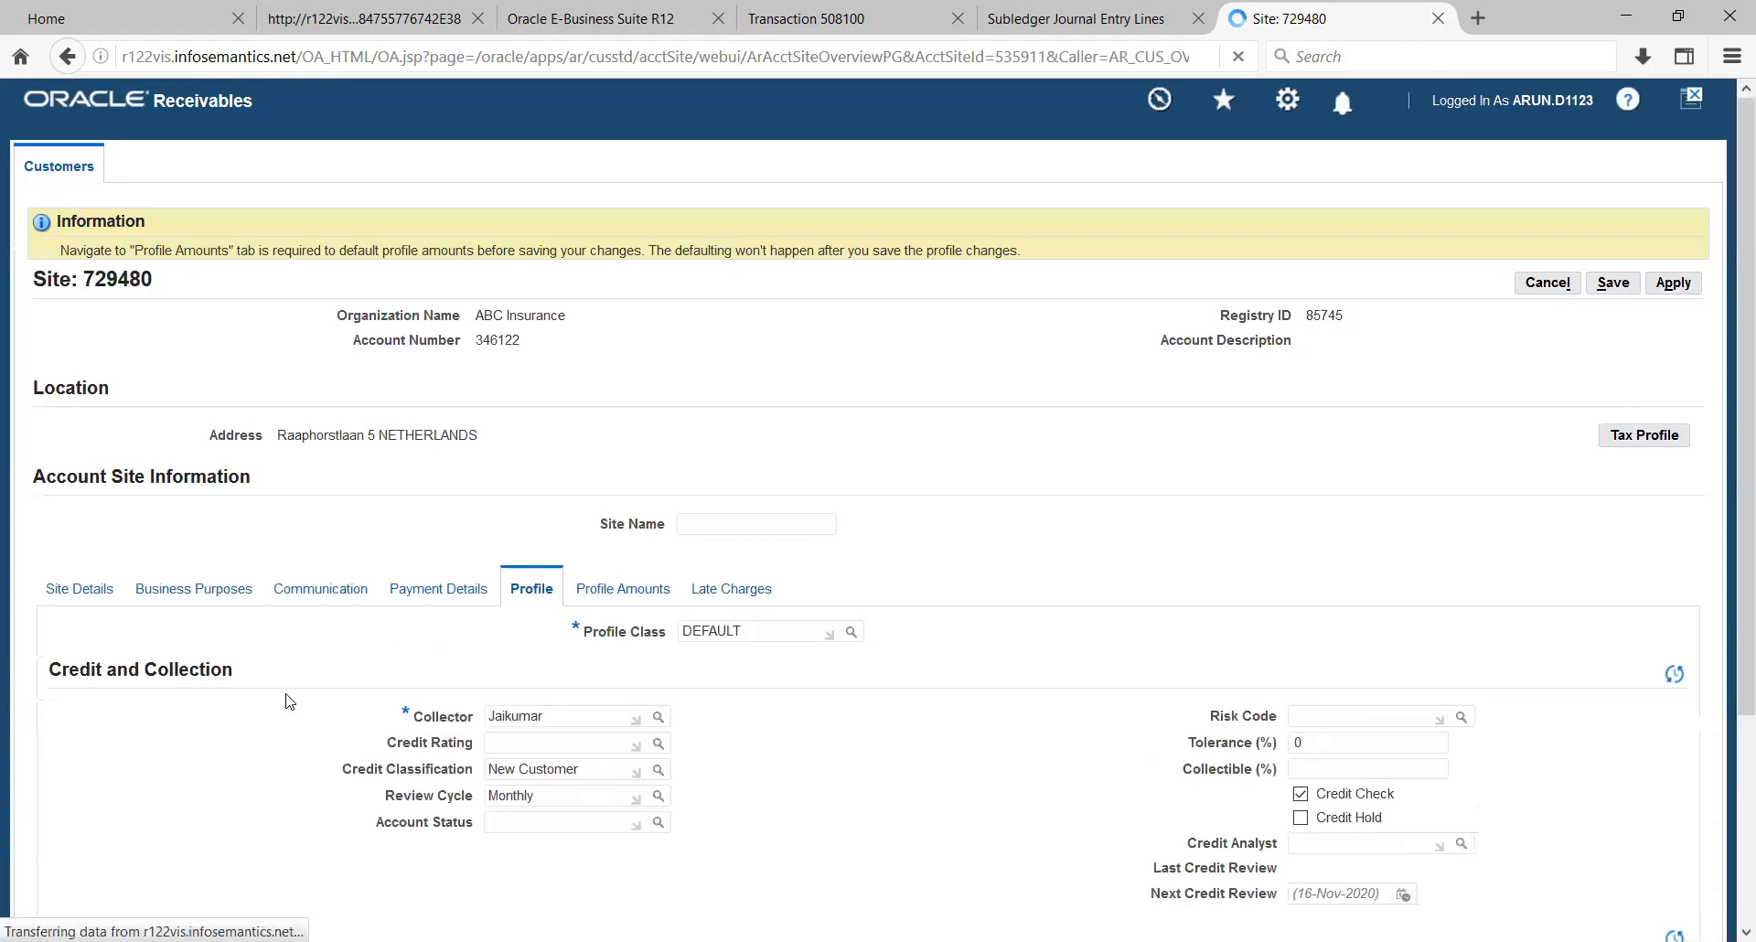
scroll(291, 699, down, 3)
scroll(291, 700, down, 2)
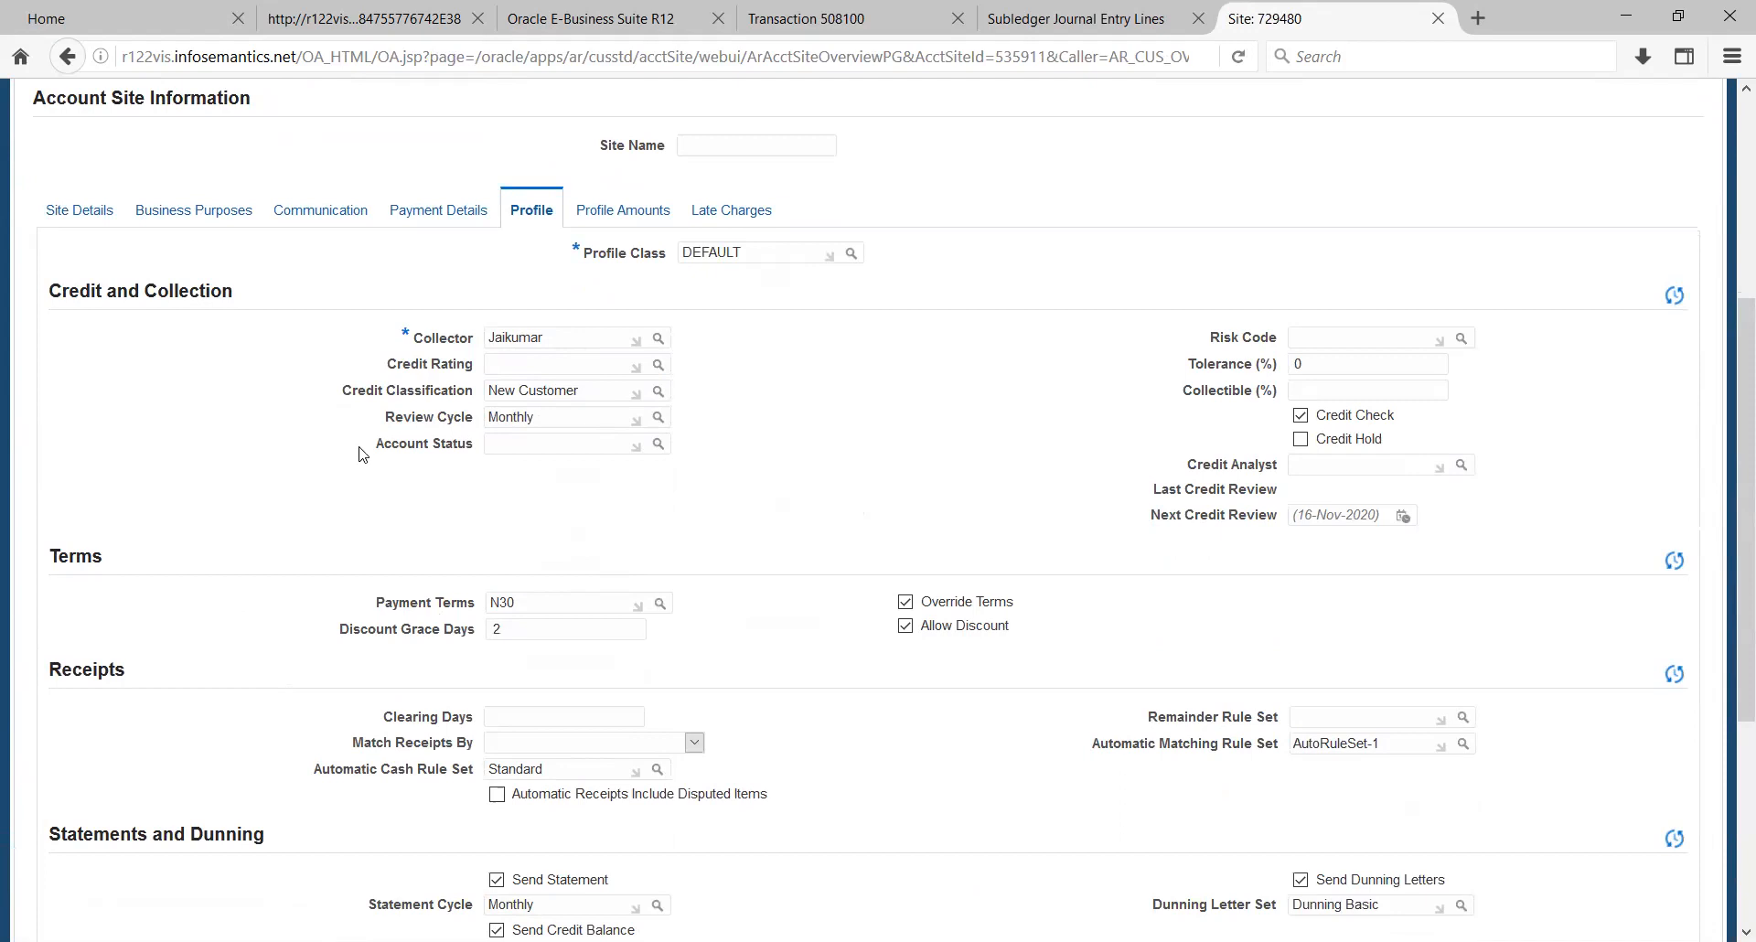
scroll(279, 546, down, 3)
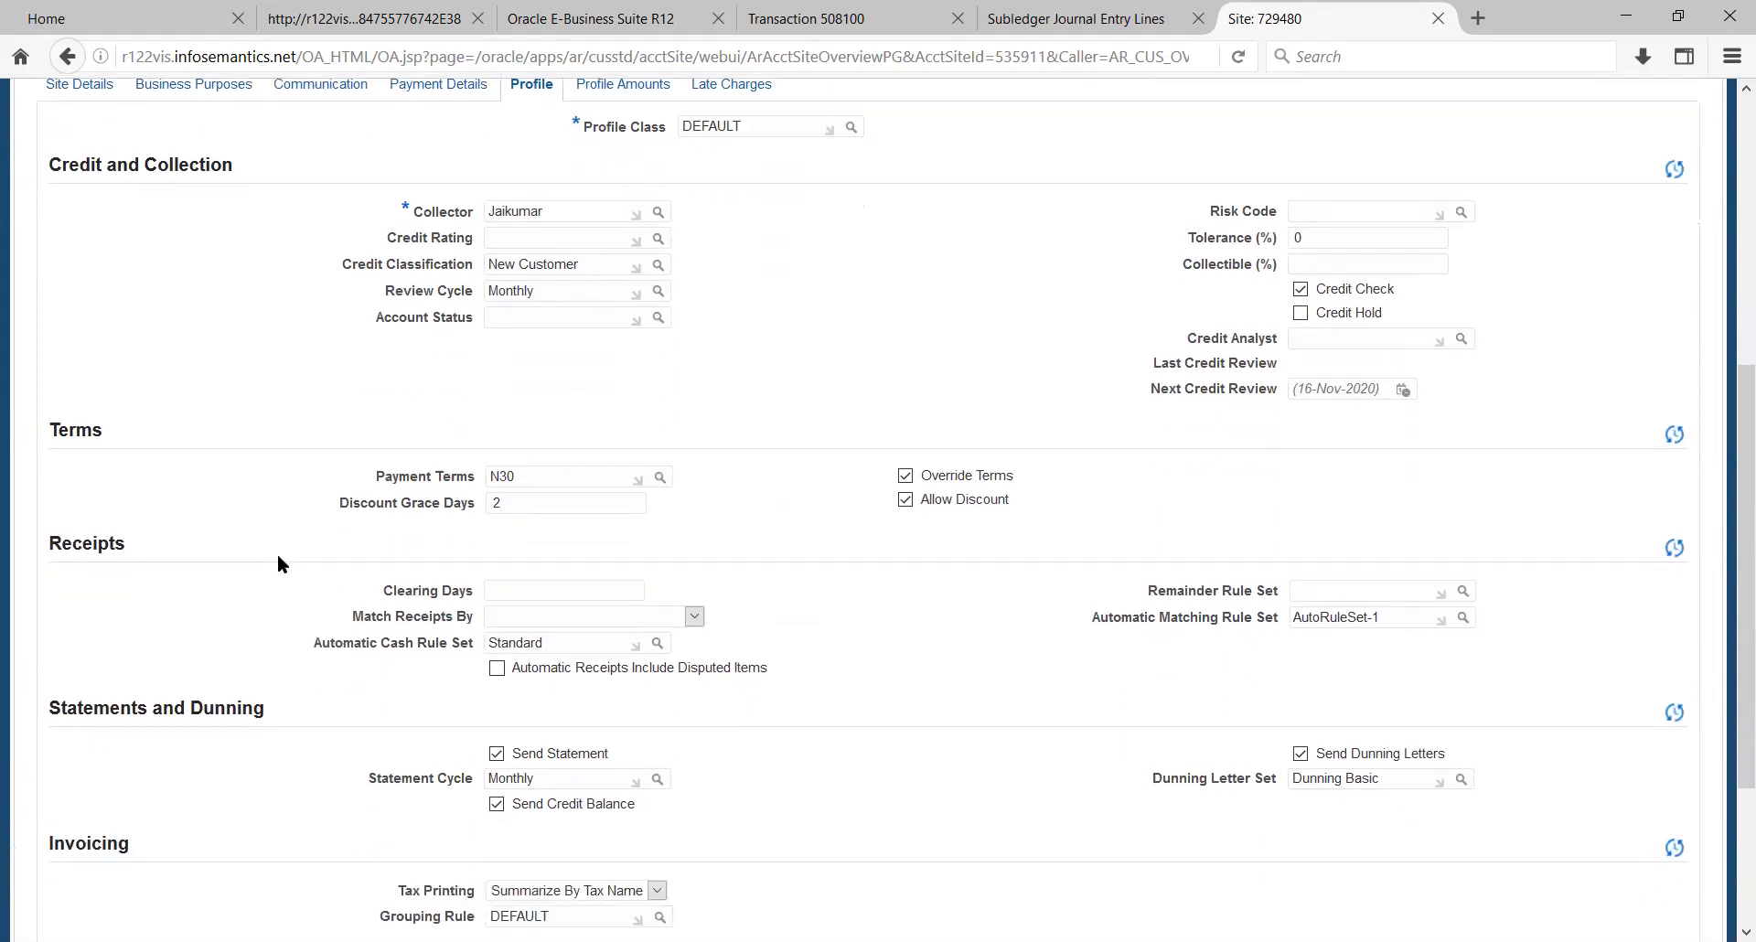
scroll(278, 556, down, 6)
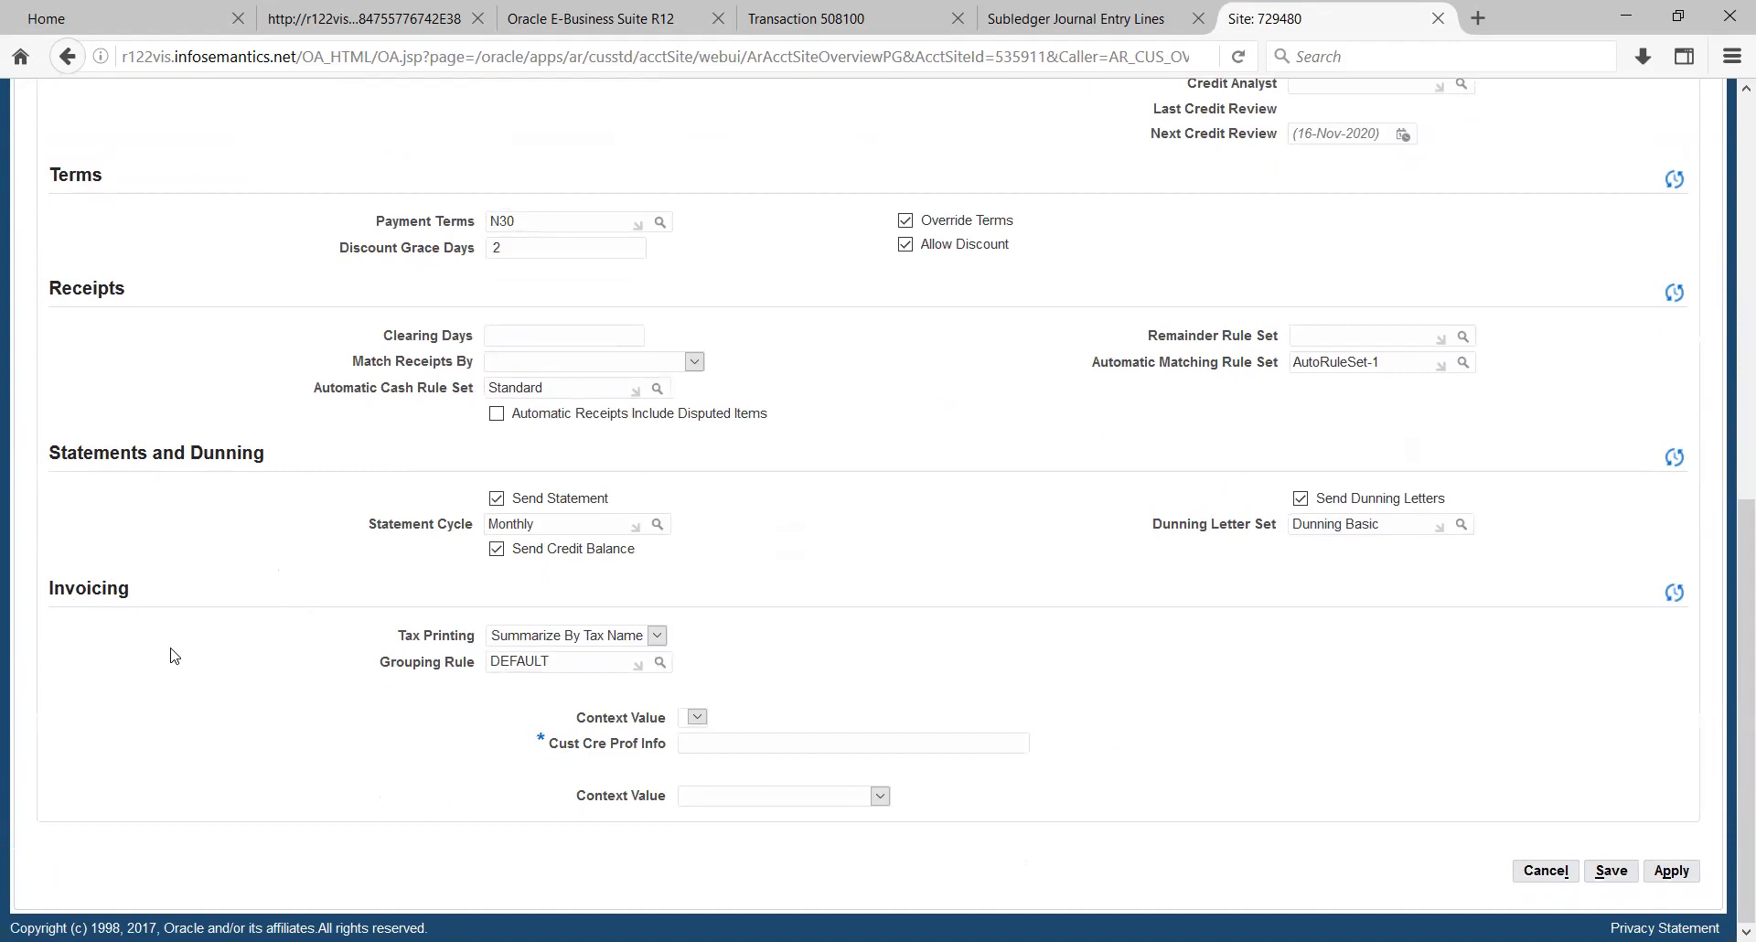
scroll(173, 655, up, 8)
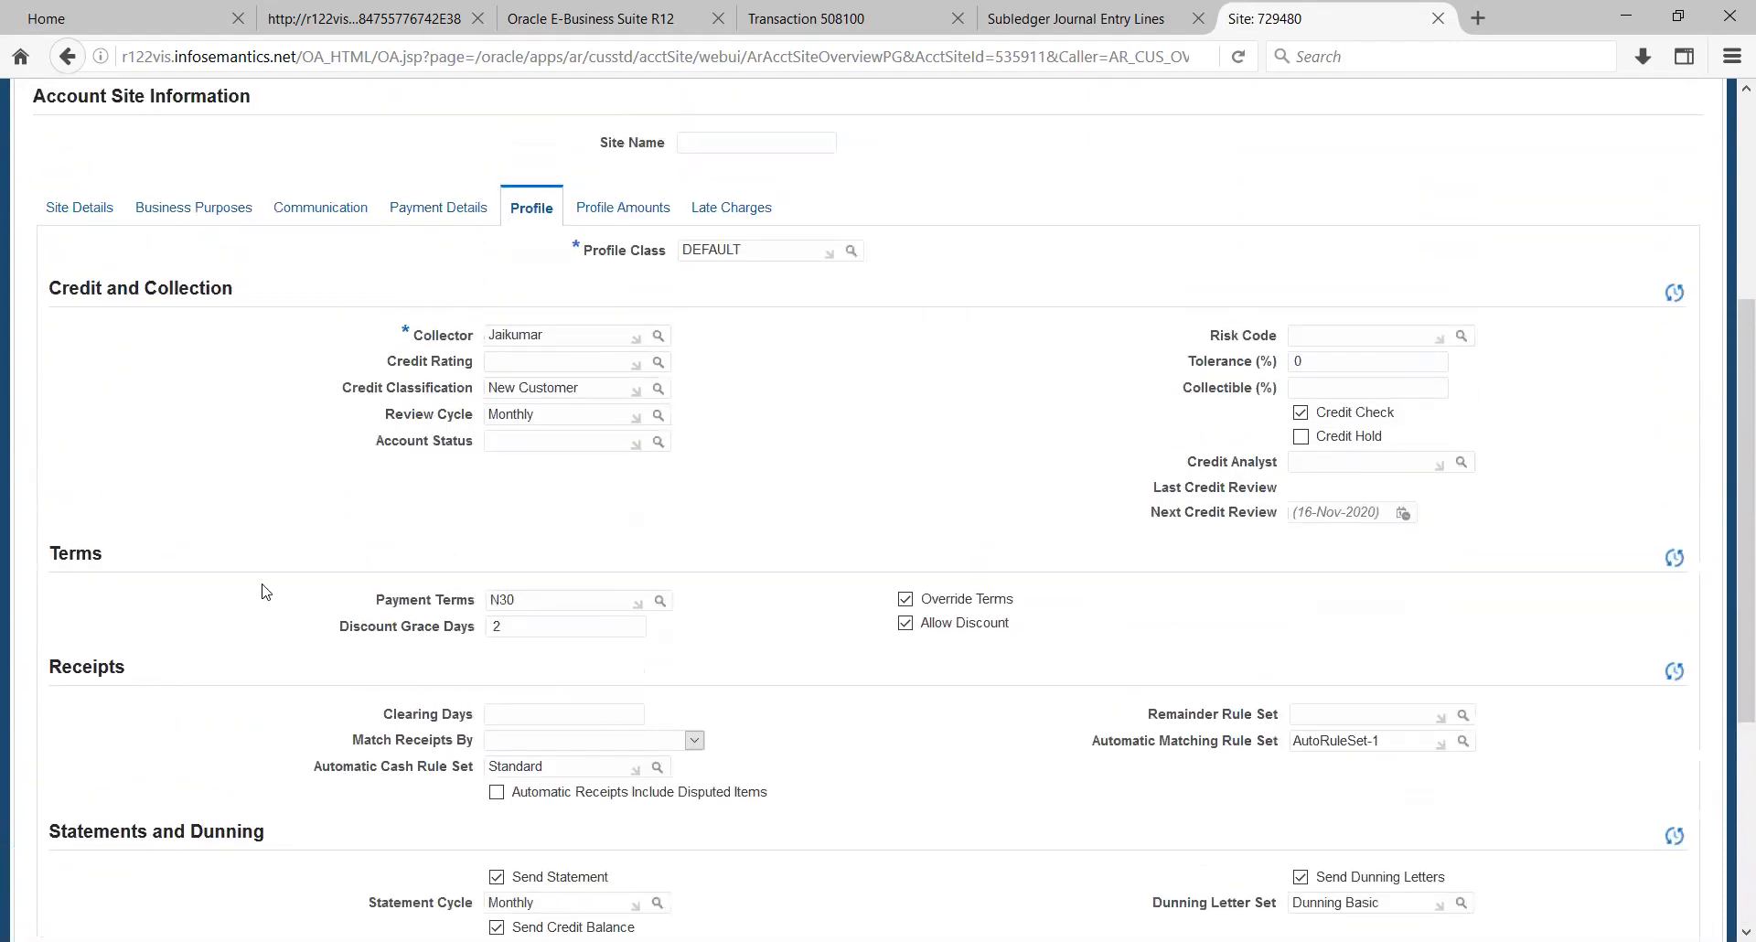
scroll(263, 590, up, 3)
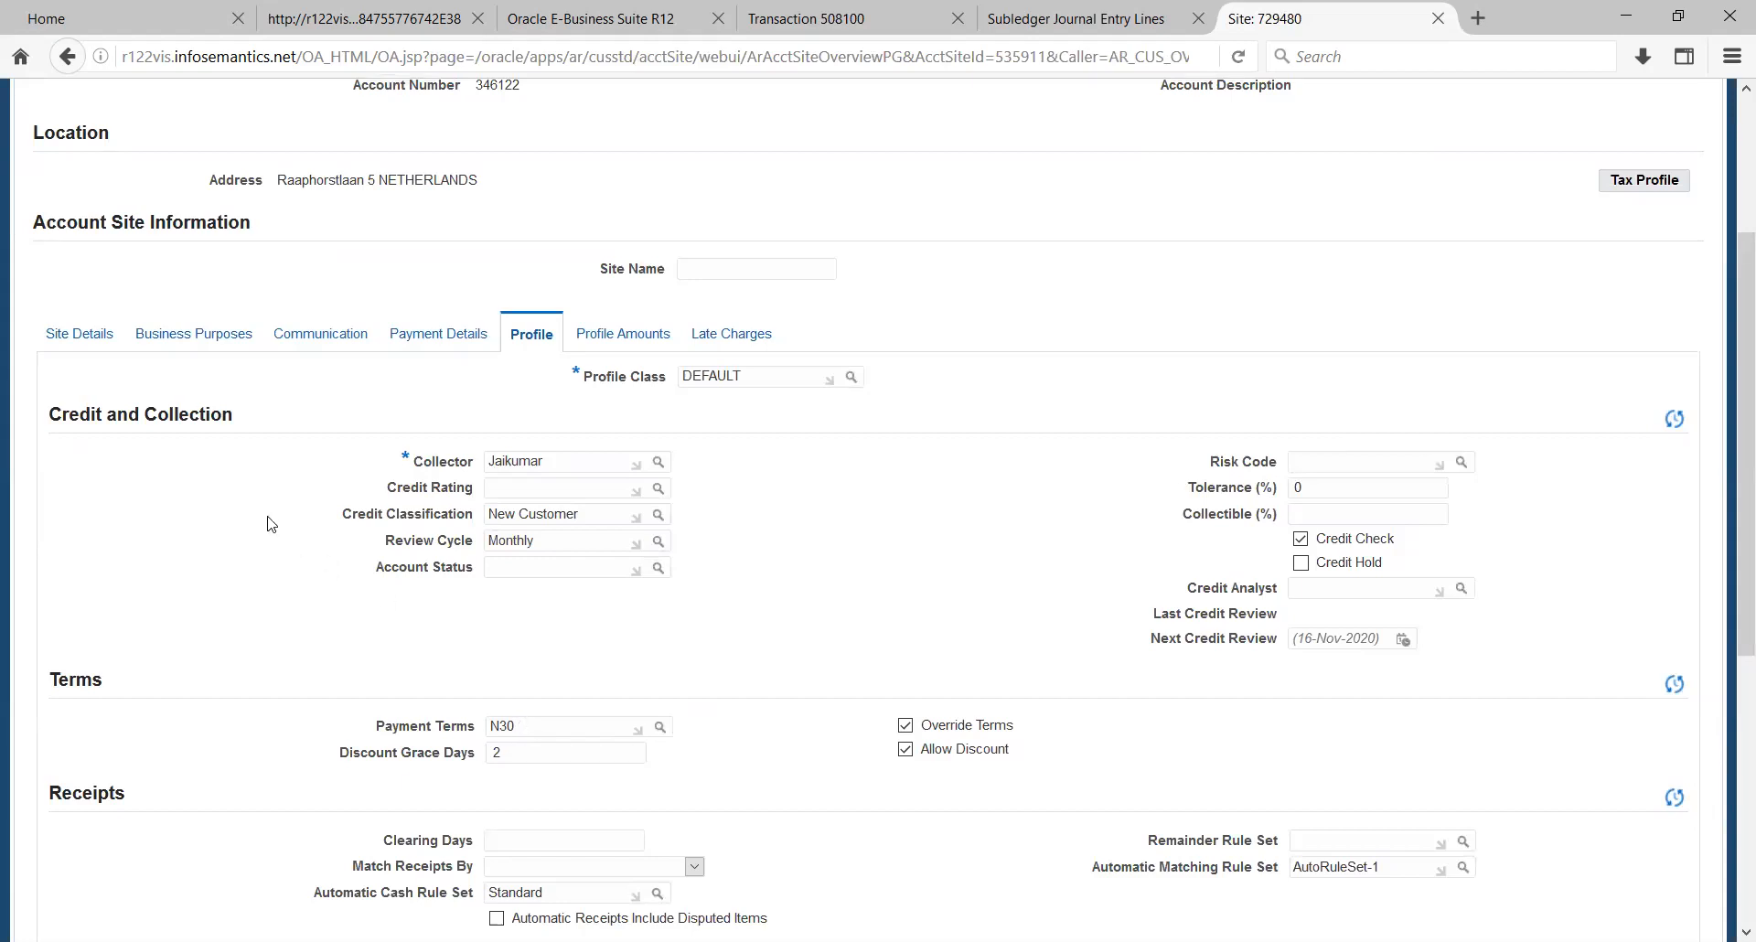
scroll(272, 521, up, 3)
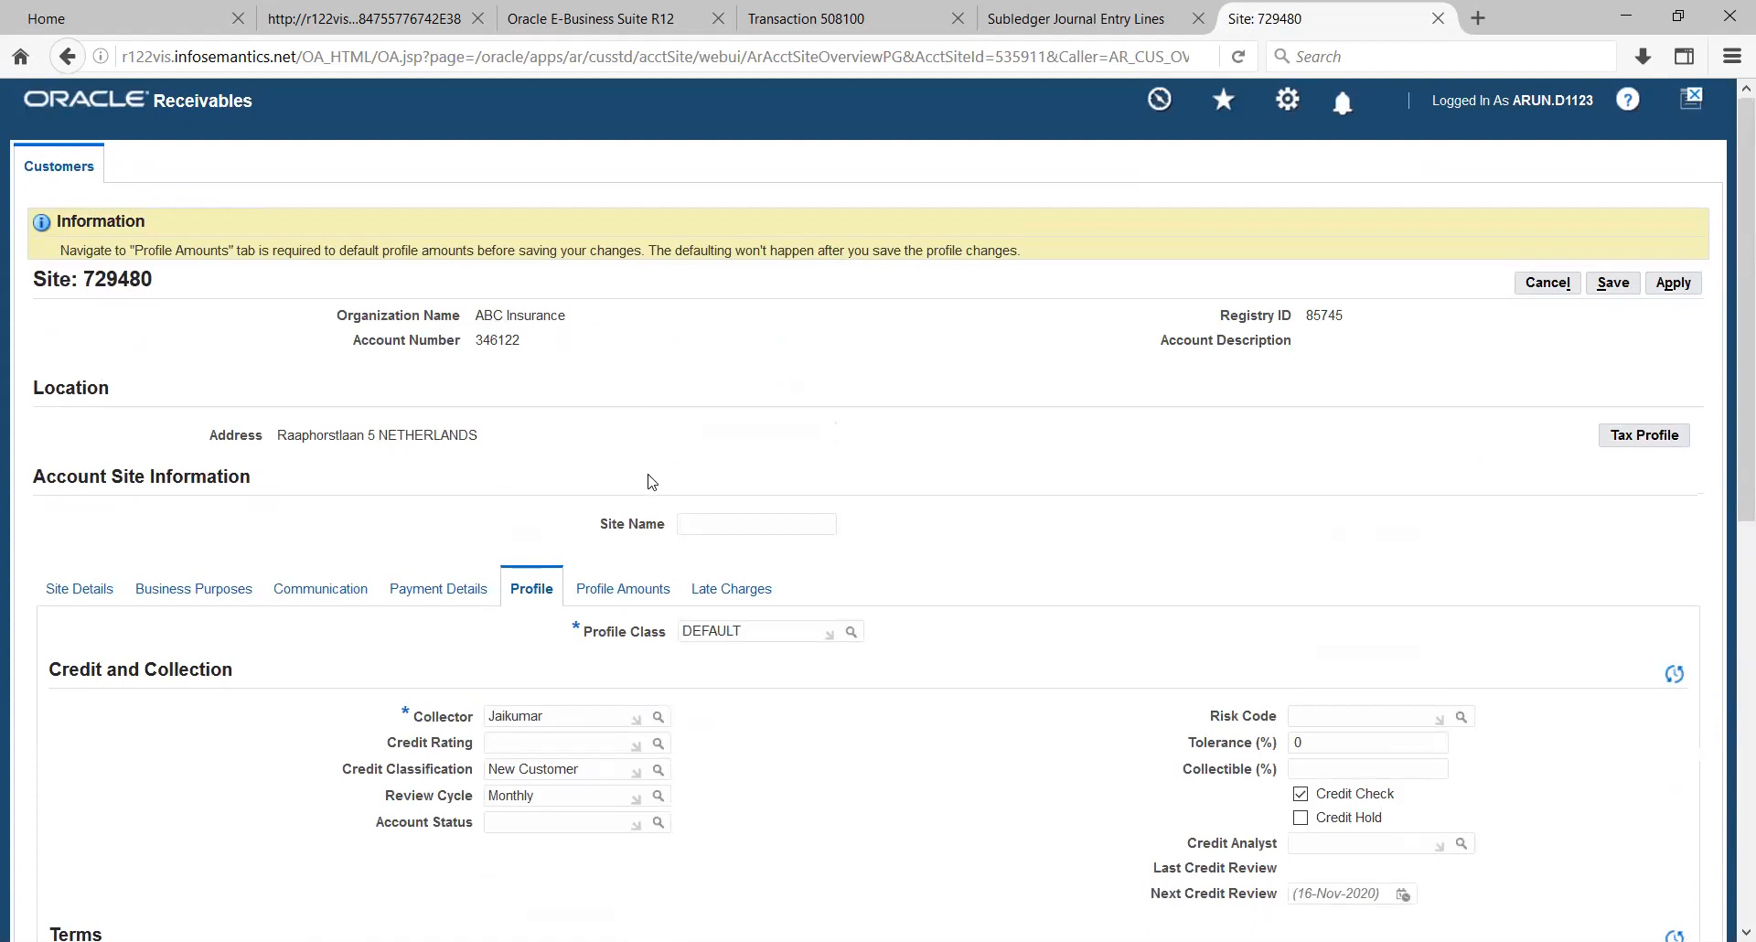
scroll(632, 496, down, 1)
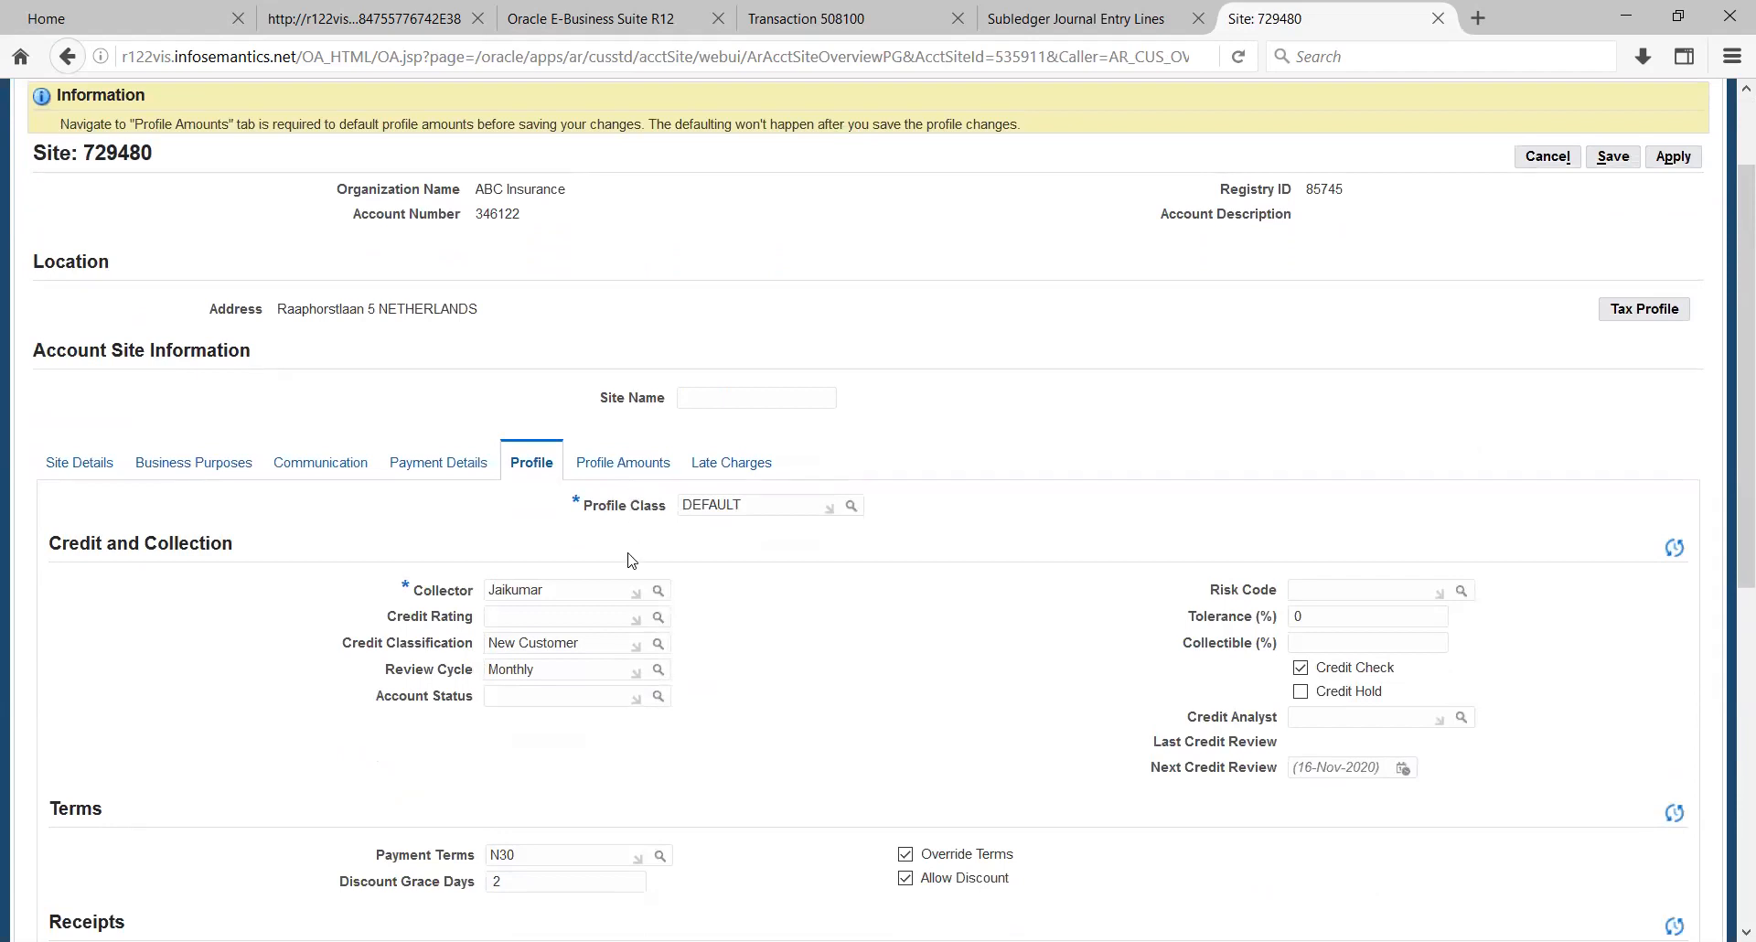
scroll(659, 420, up, 1)
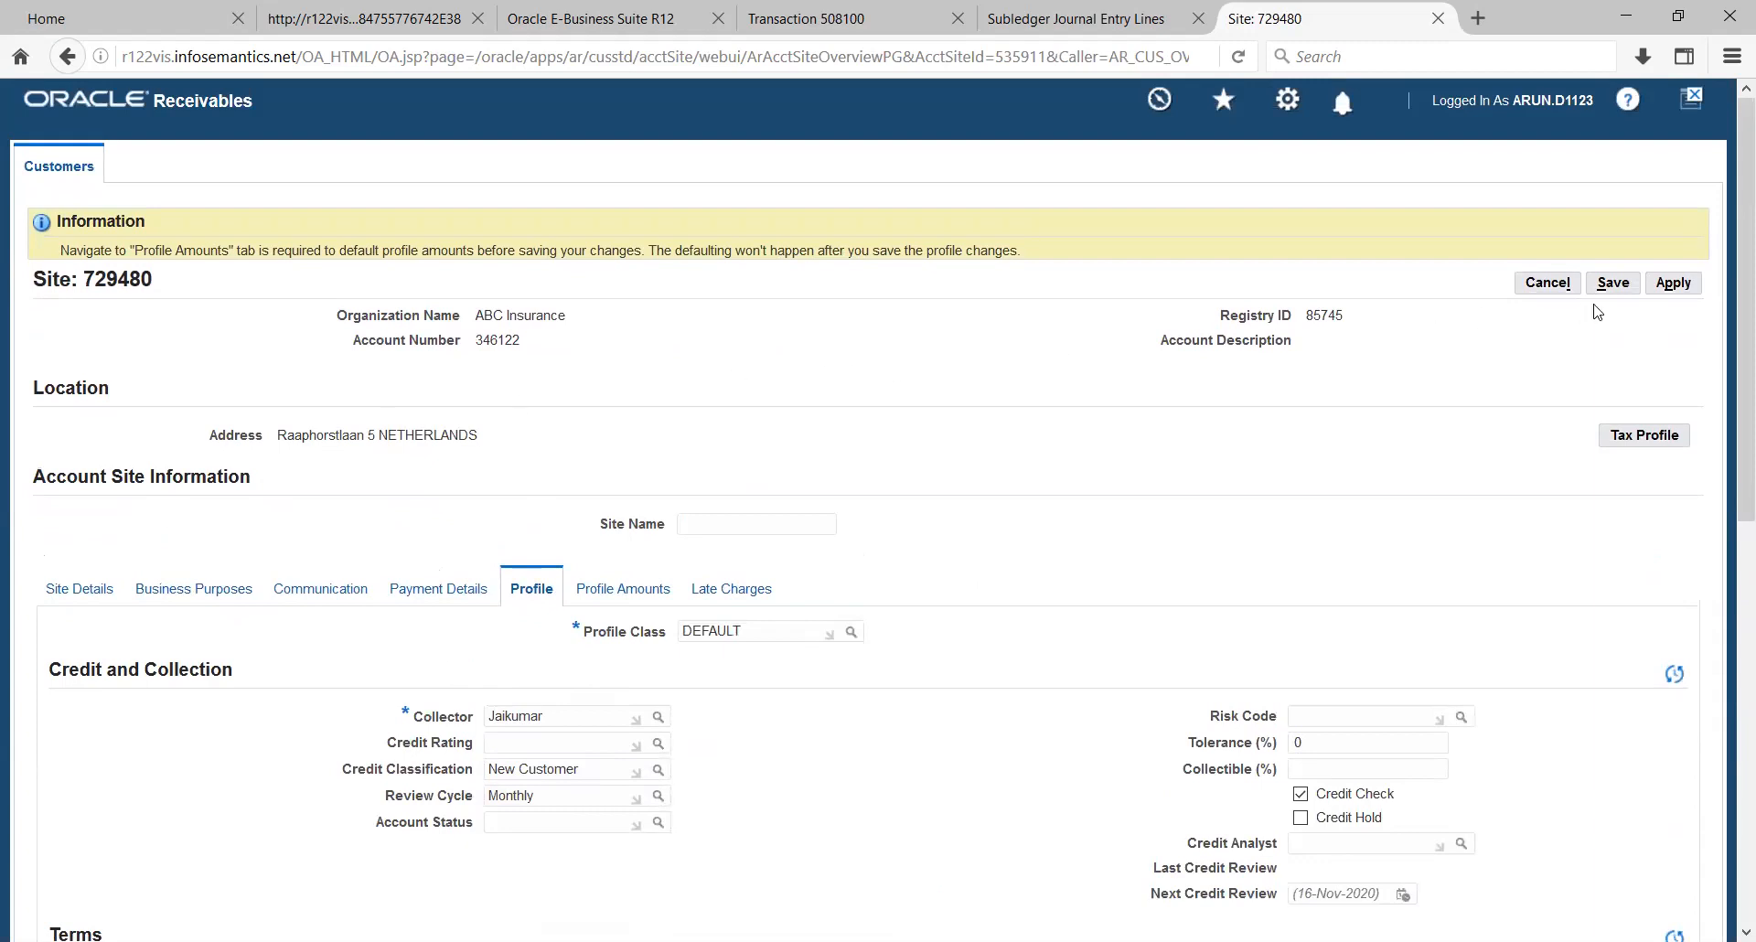
Try to apply the account site's profile settings and cancel out of the site page.
click(1670, 285)
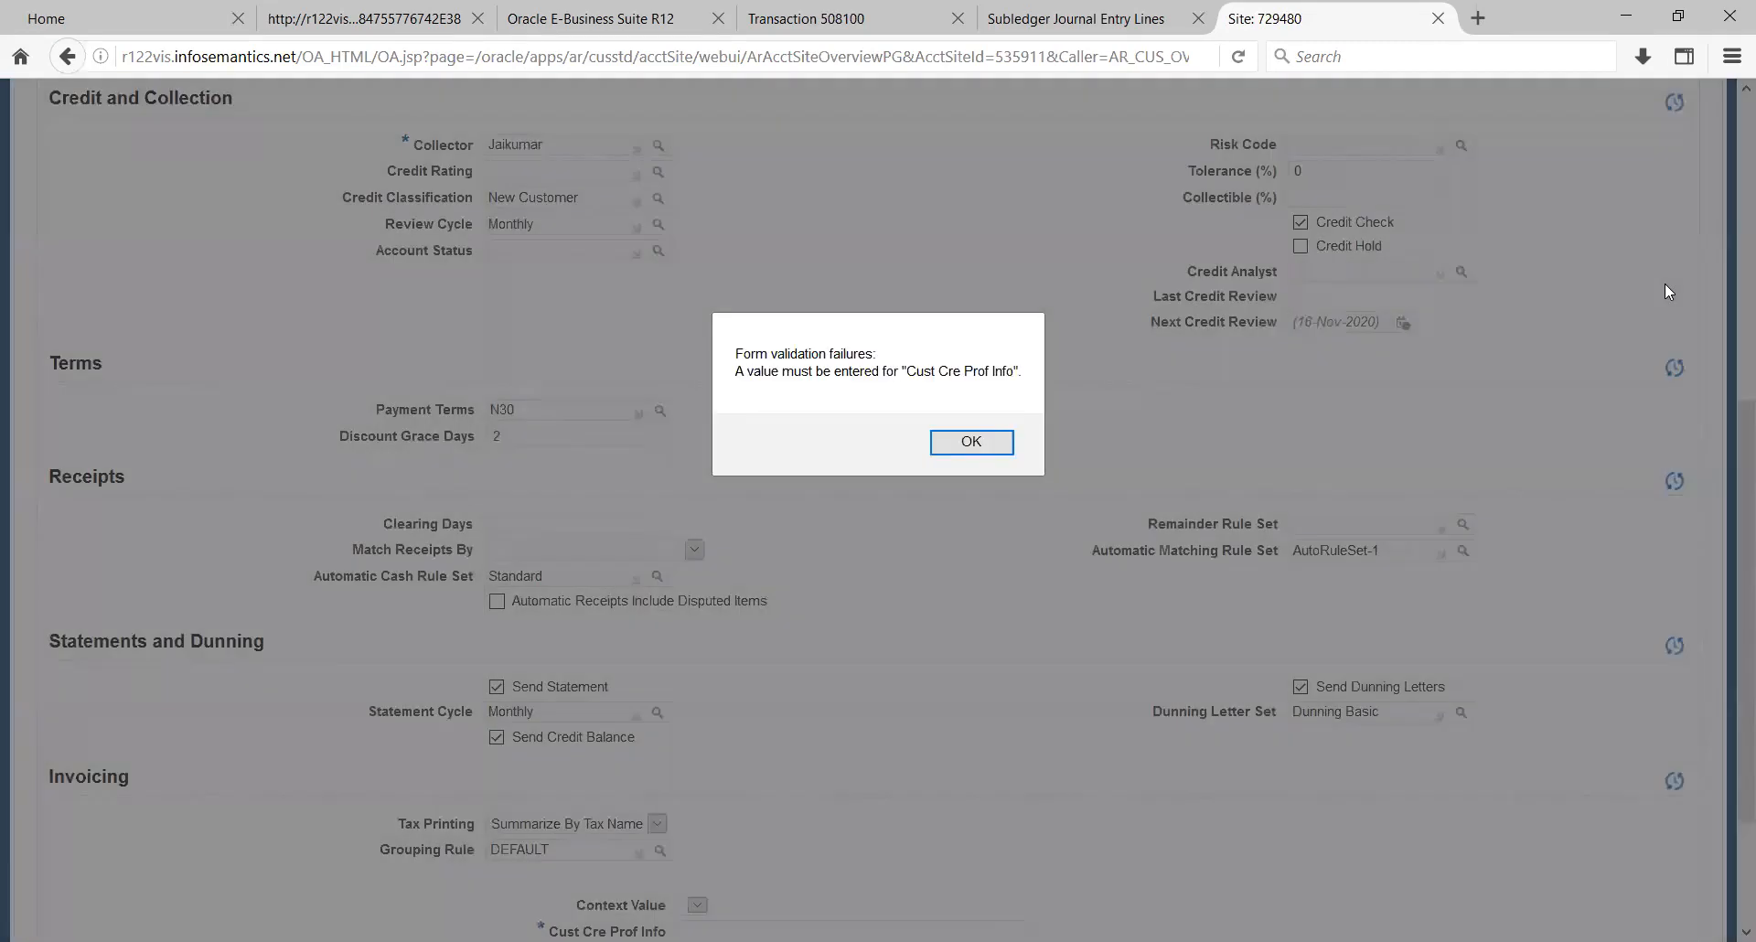
key(Return)
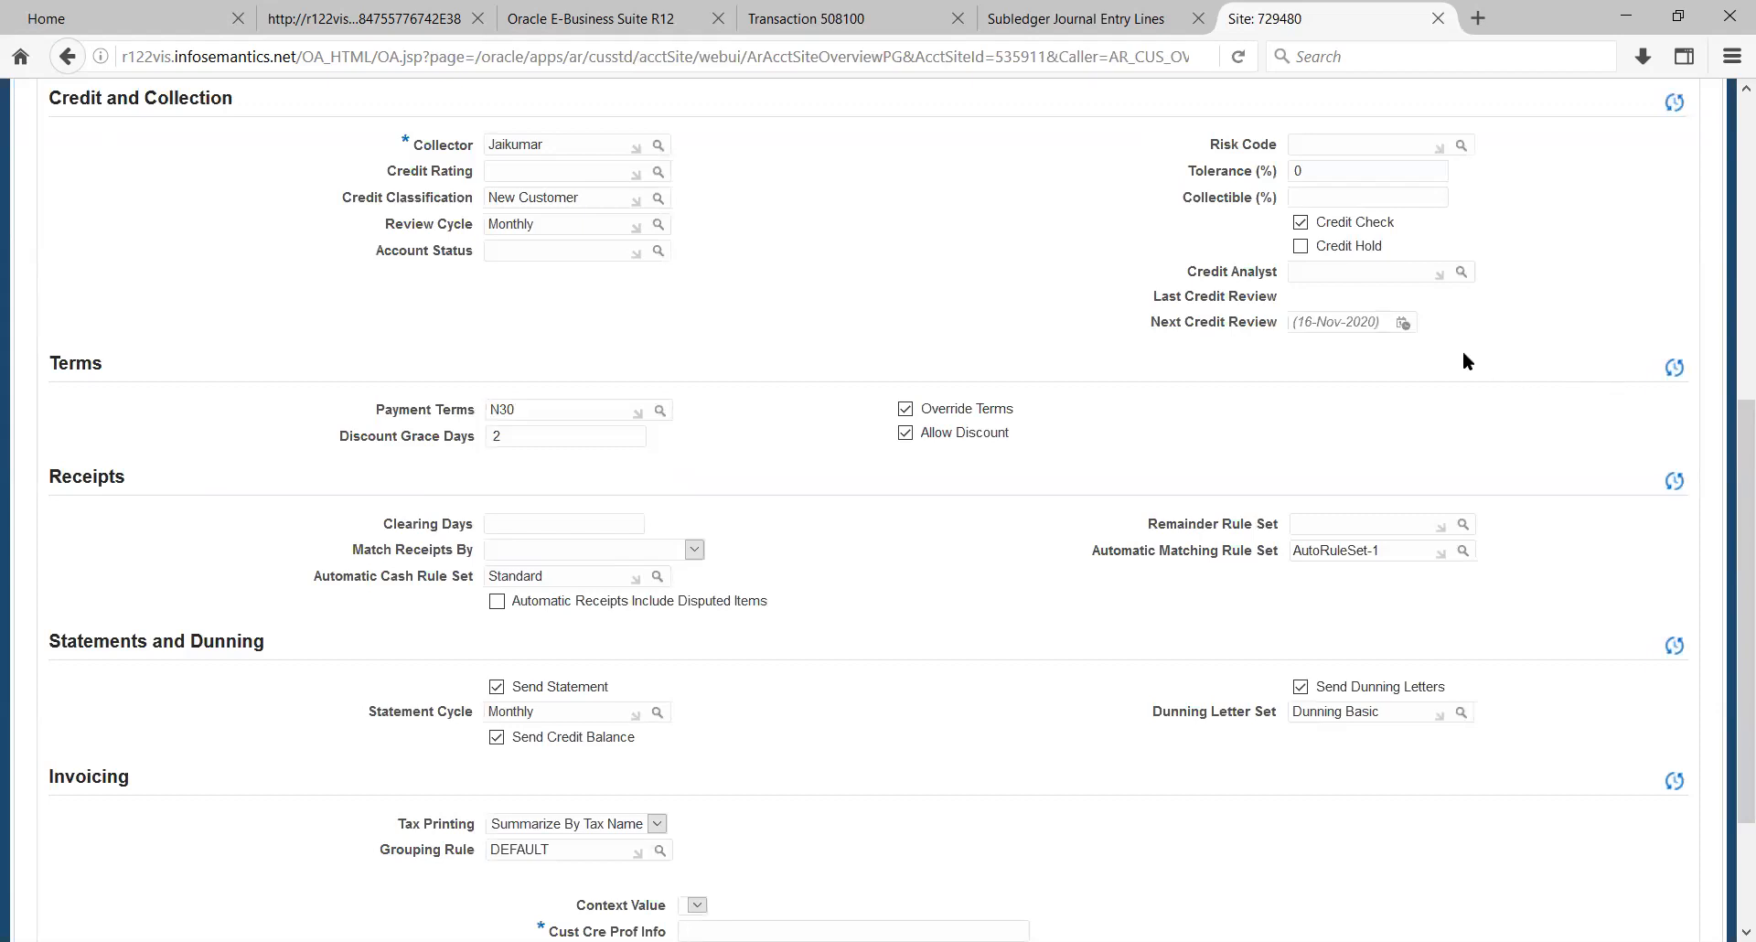
scroll(1482, 343, up, 6)
click(1545, 282)
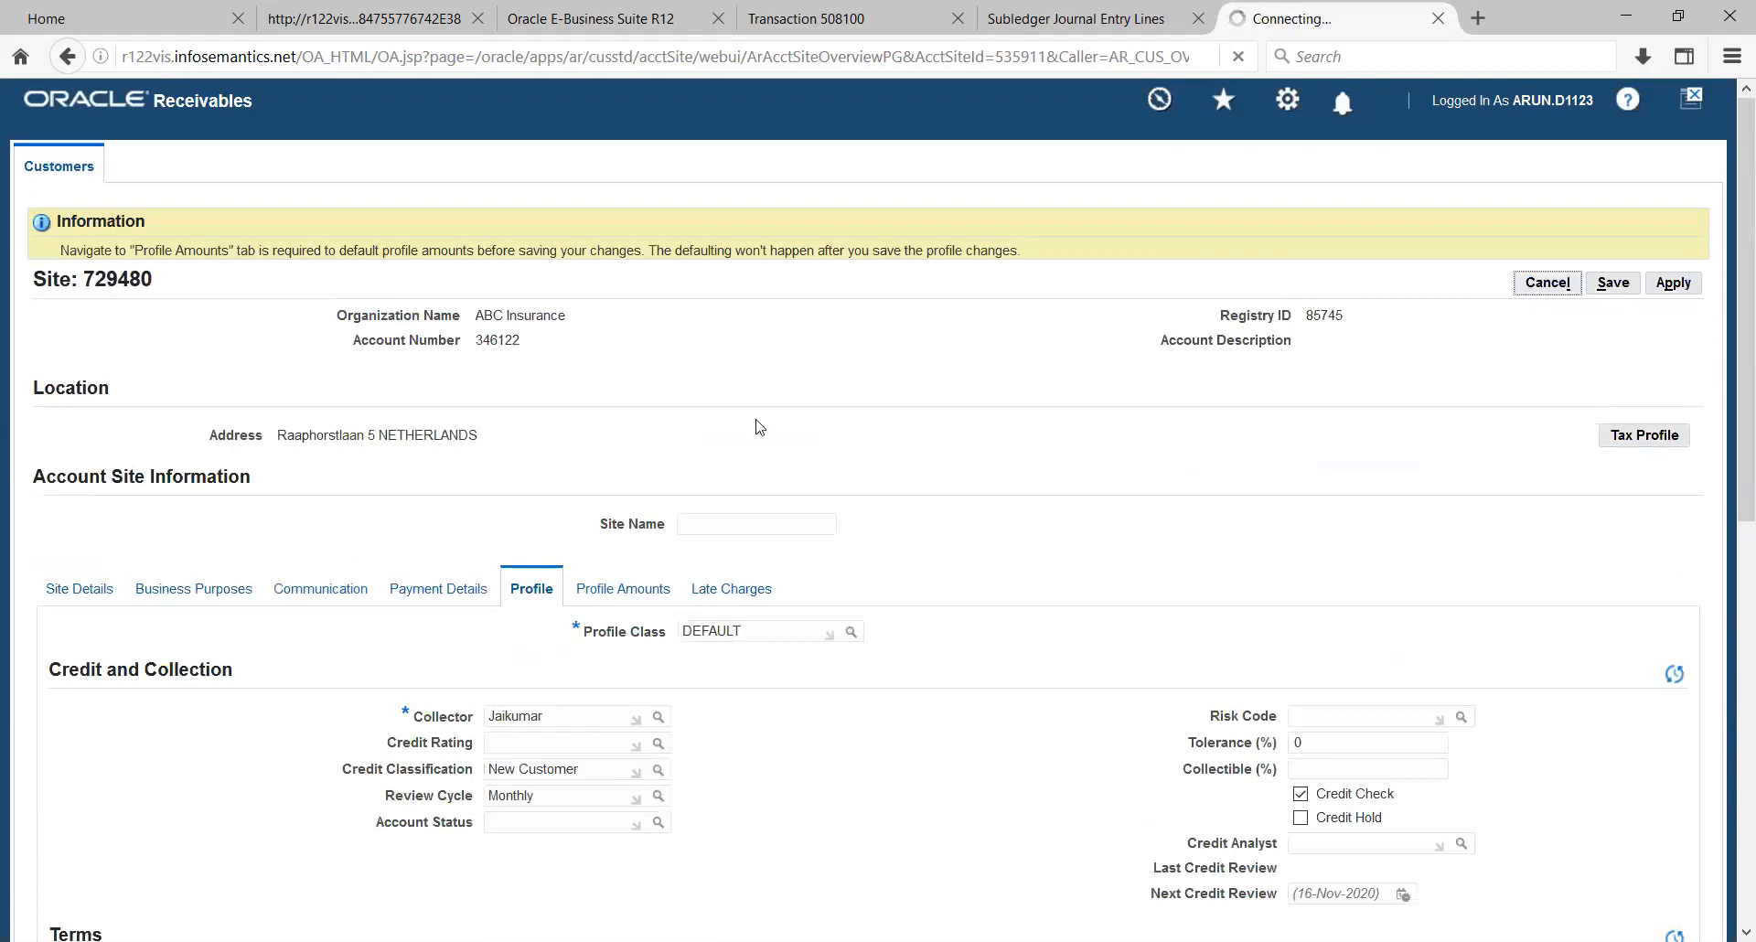